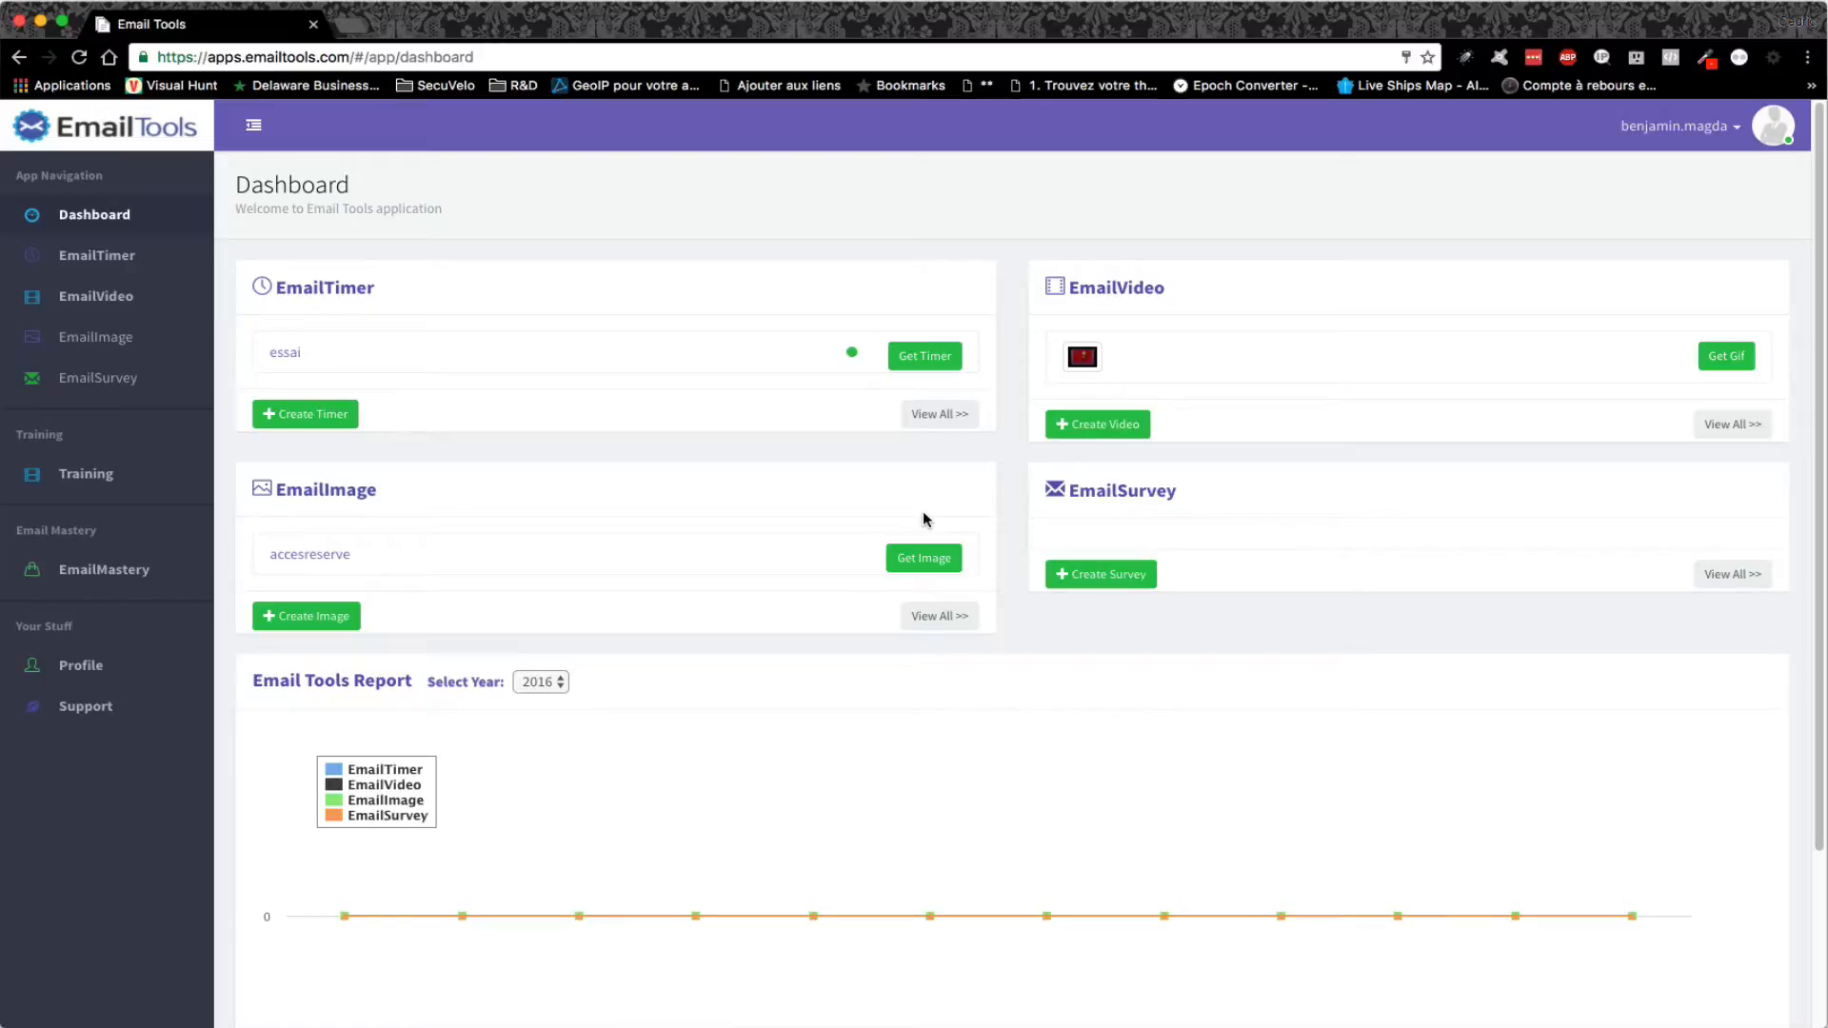
# - Start a new personalized image from the EmailImage list
pyautogui.click(109, 341)
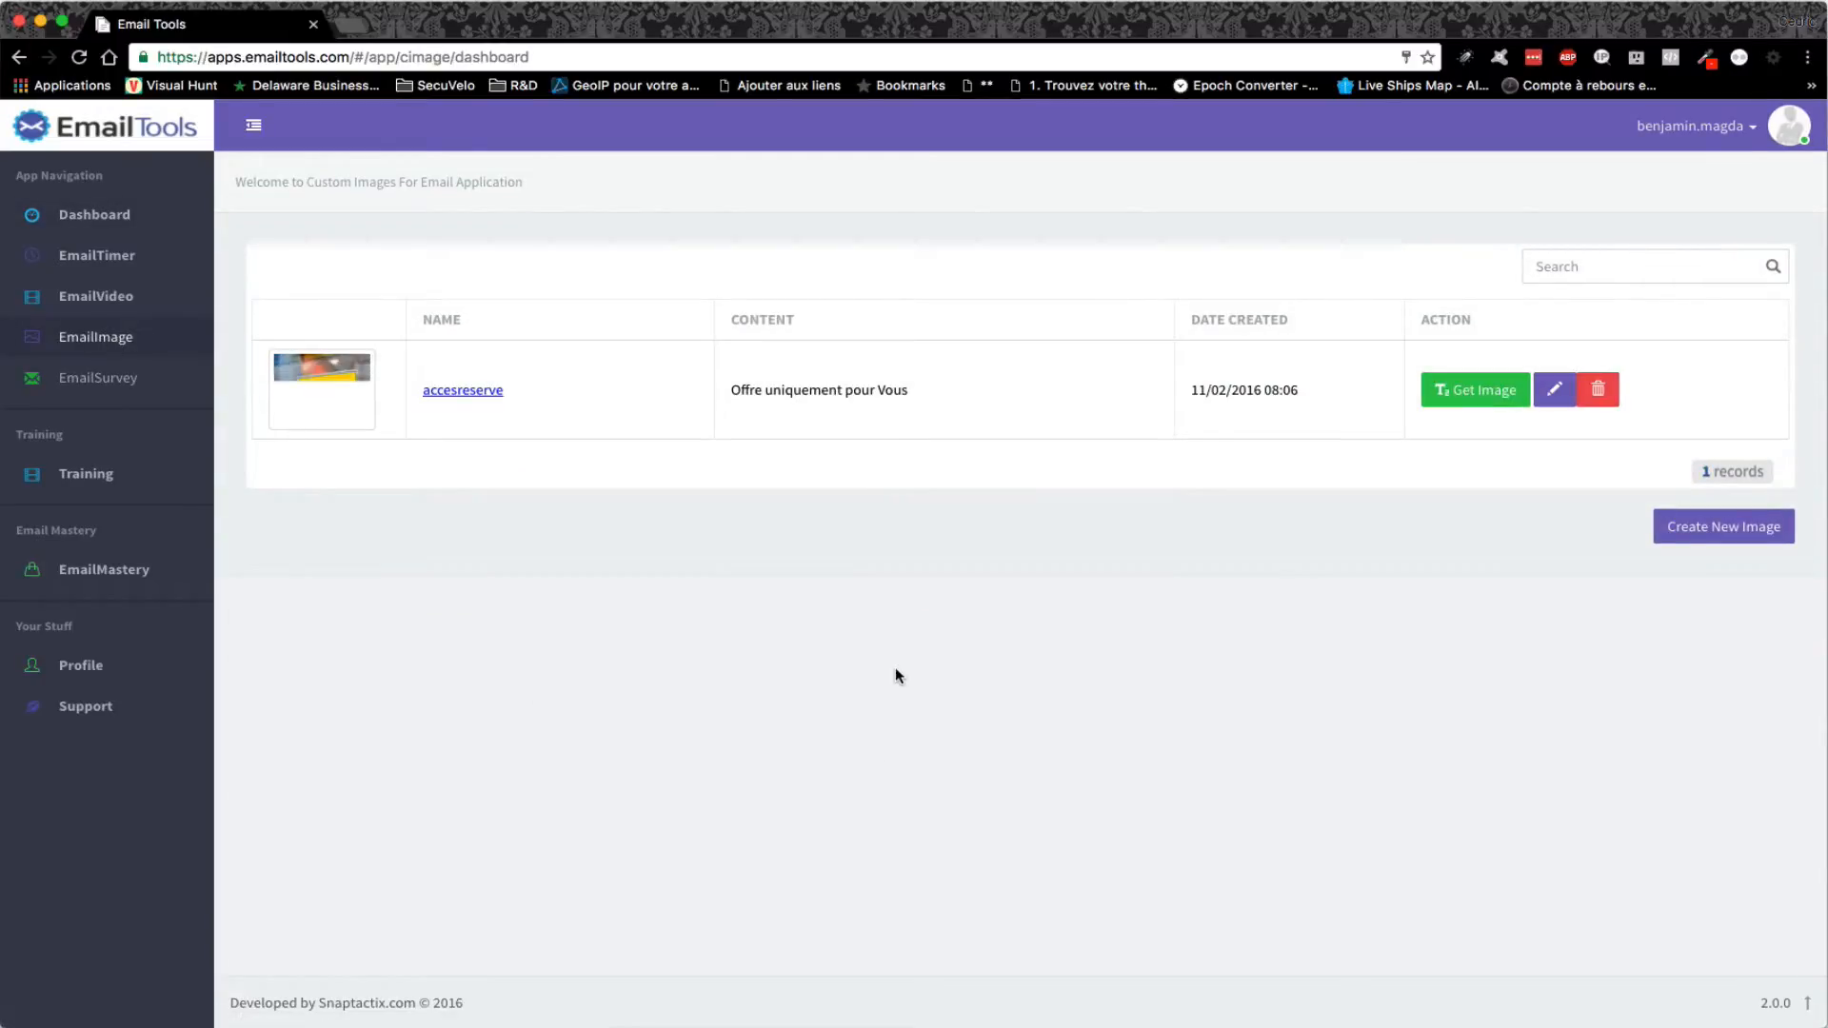
pyautogui.click(1740, 533)
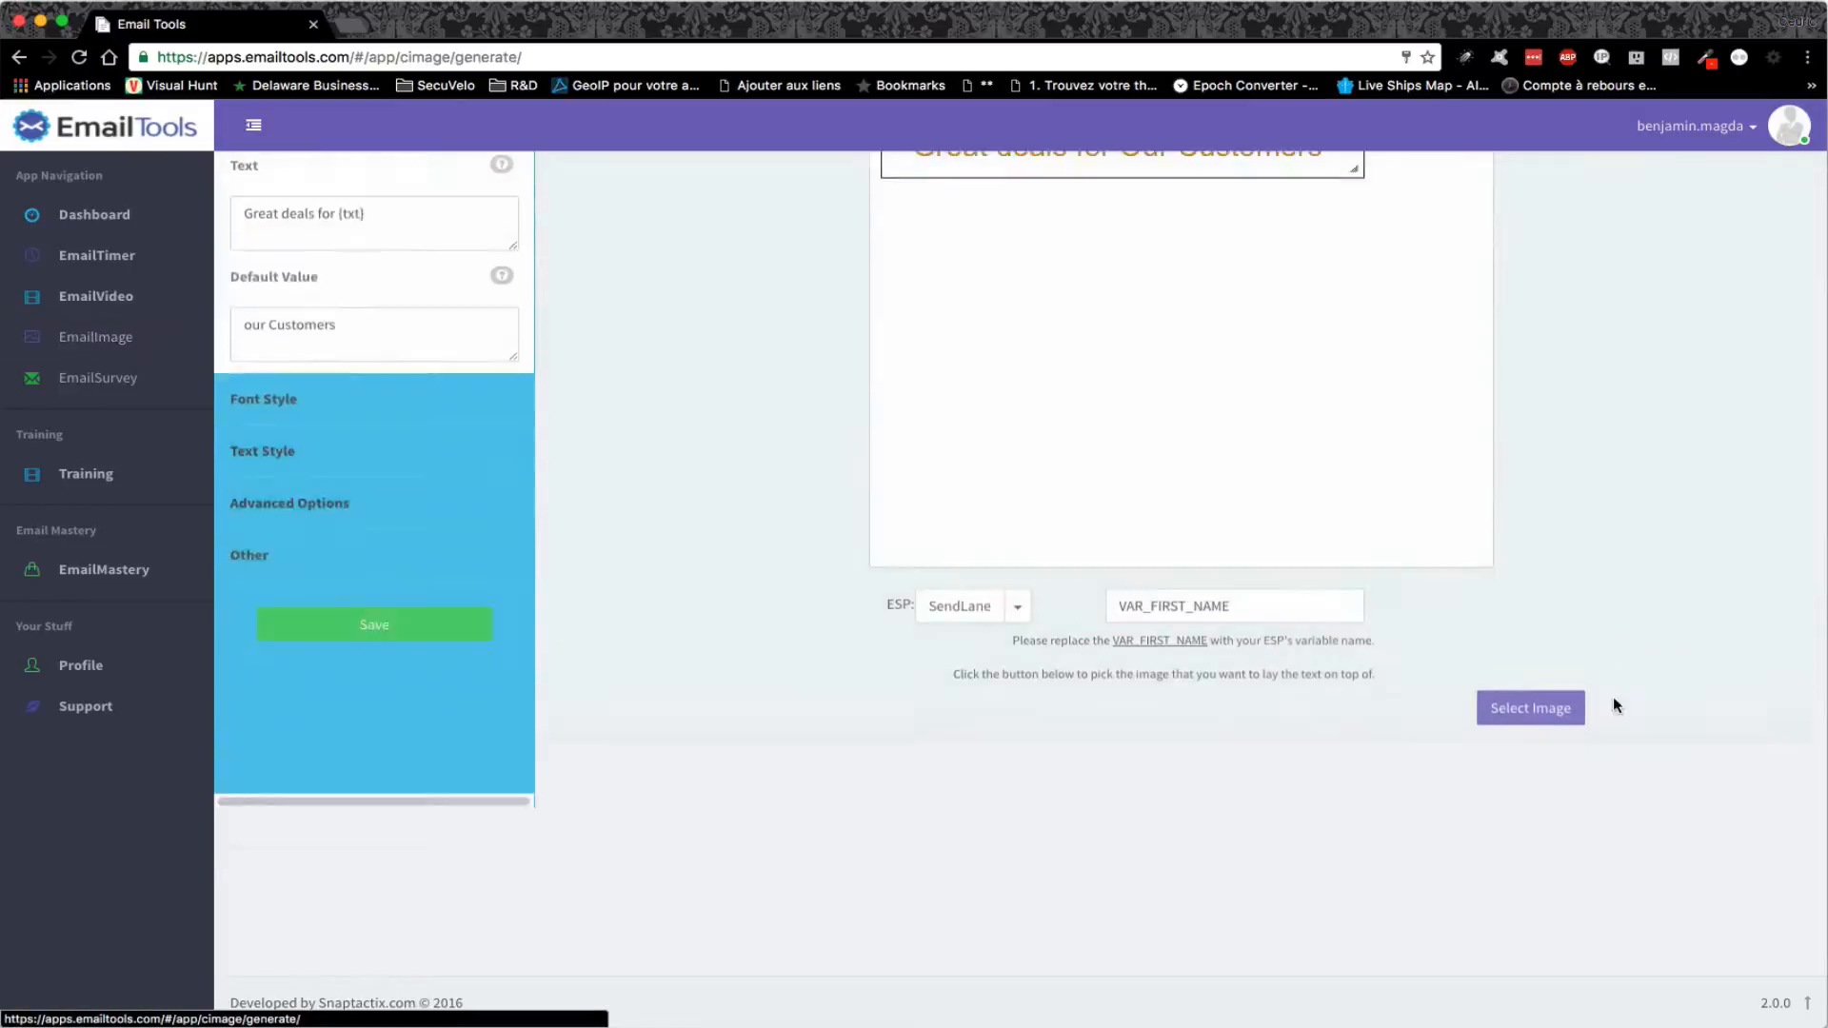
# - Upload the photo of a man holding a blank sign, crop it to the whole image, and add it
pyautogui.click(1523, 842)
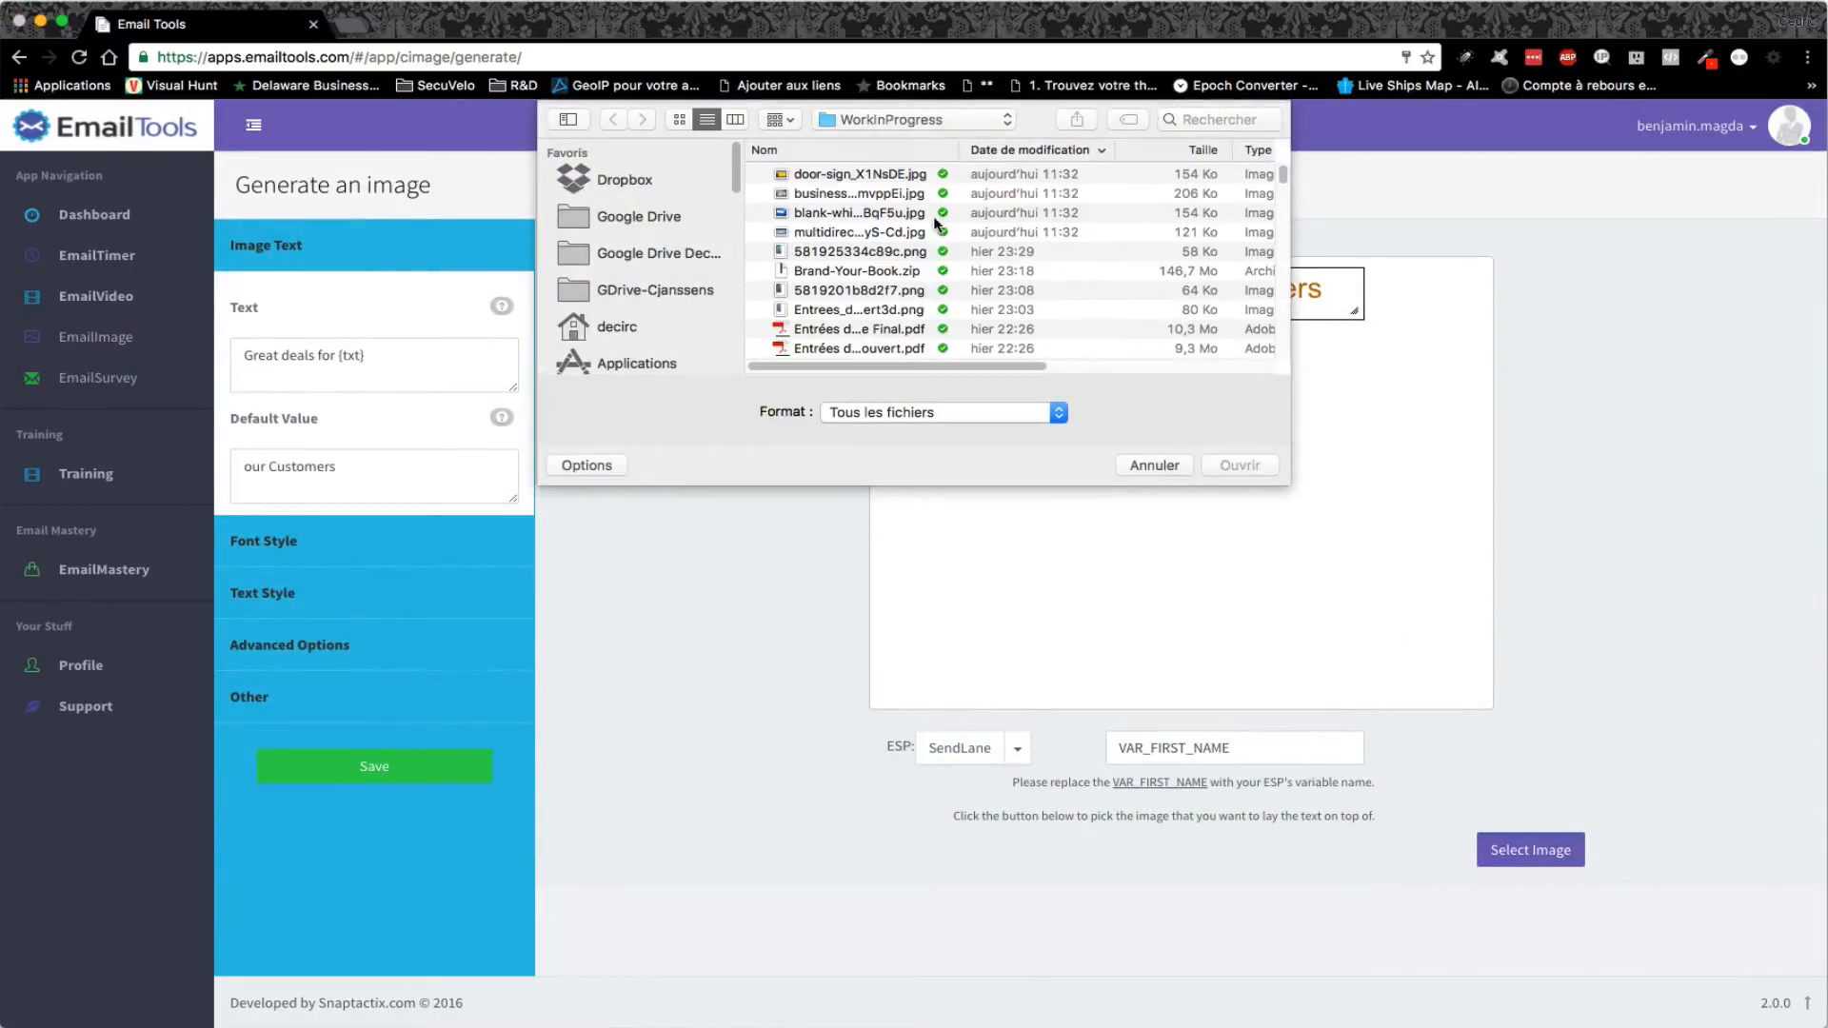
pyautogui.click(890, 194)
pyautogui.click(1240, 465)
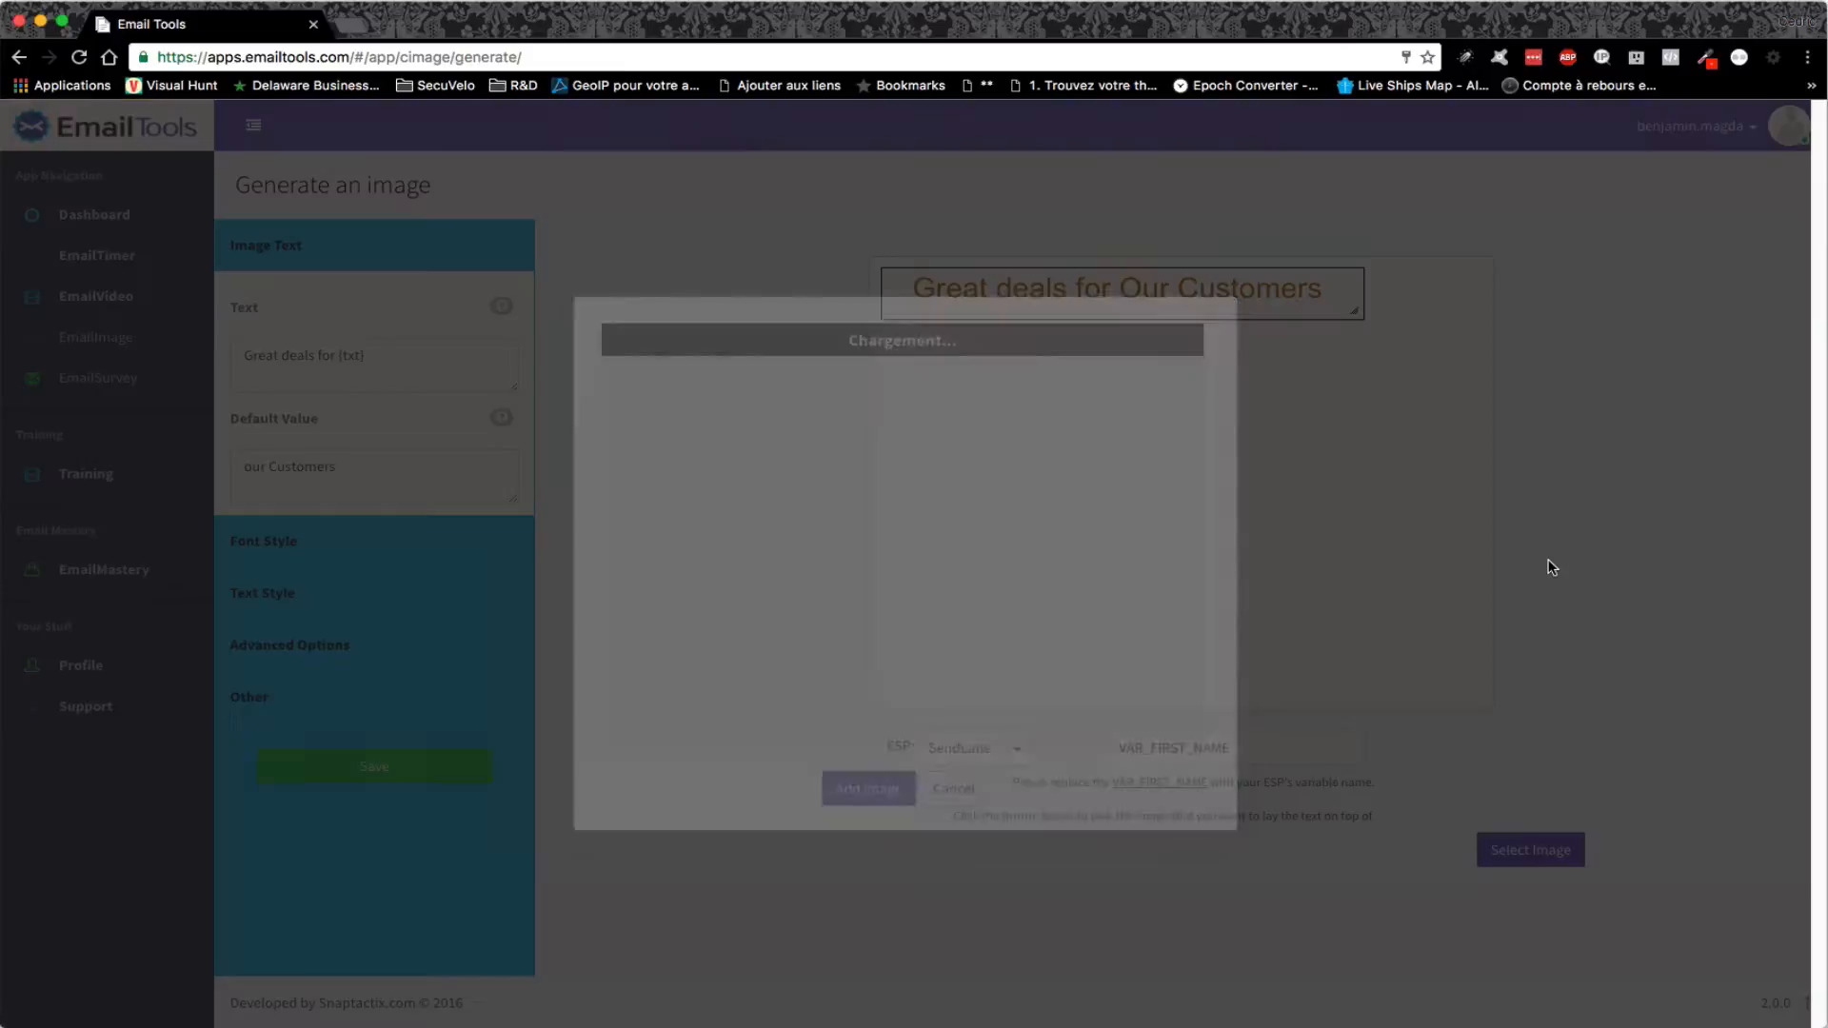
pyautogui.moveTo(1010, 443); pyautogui.dragTo(1214, 354)
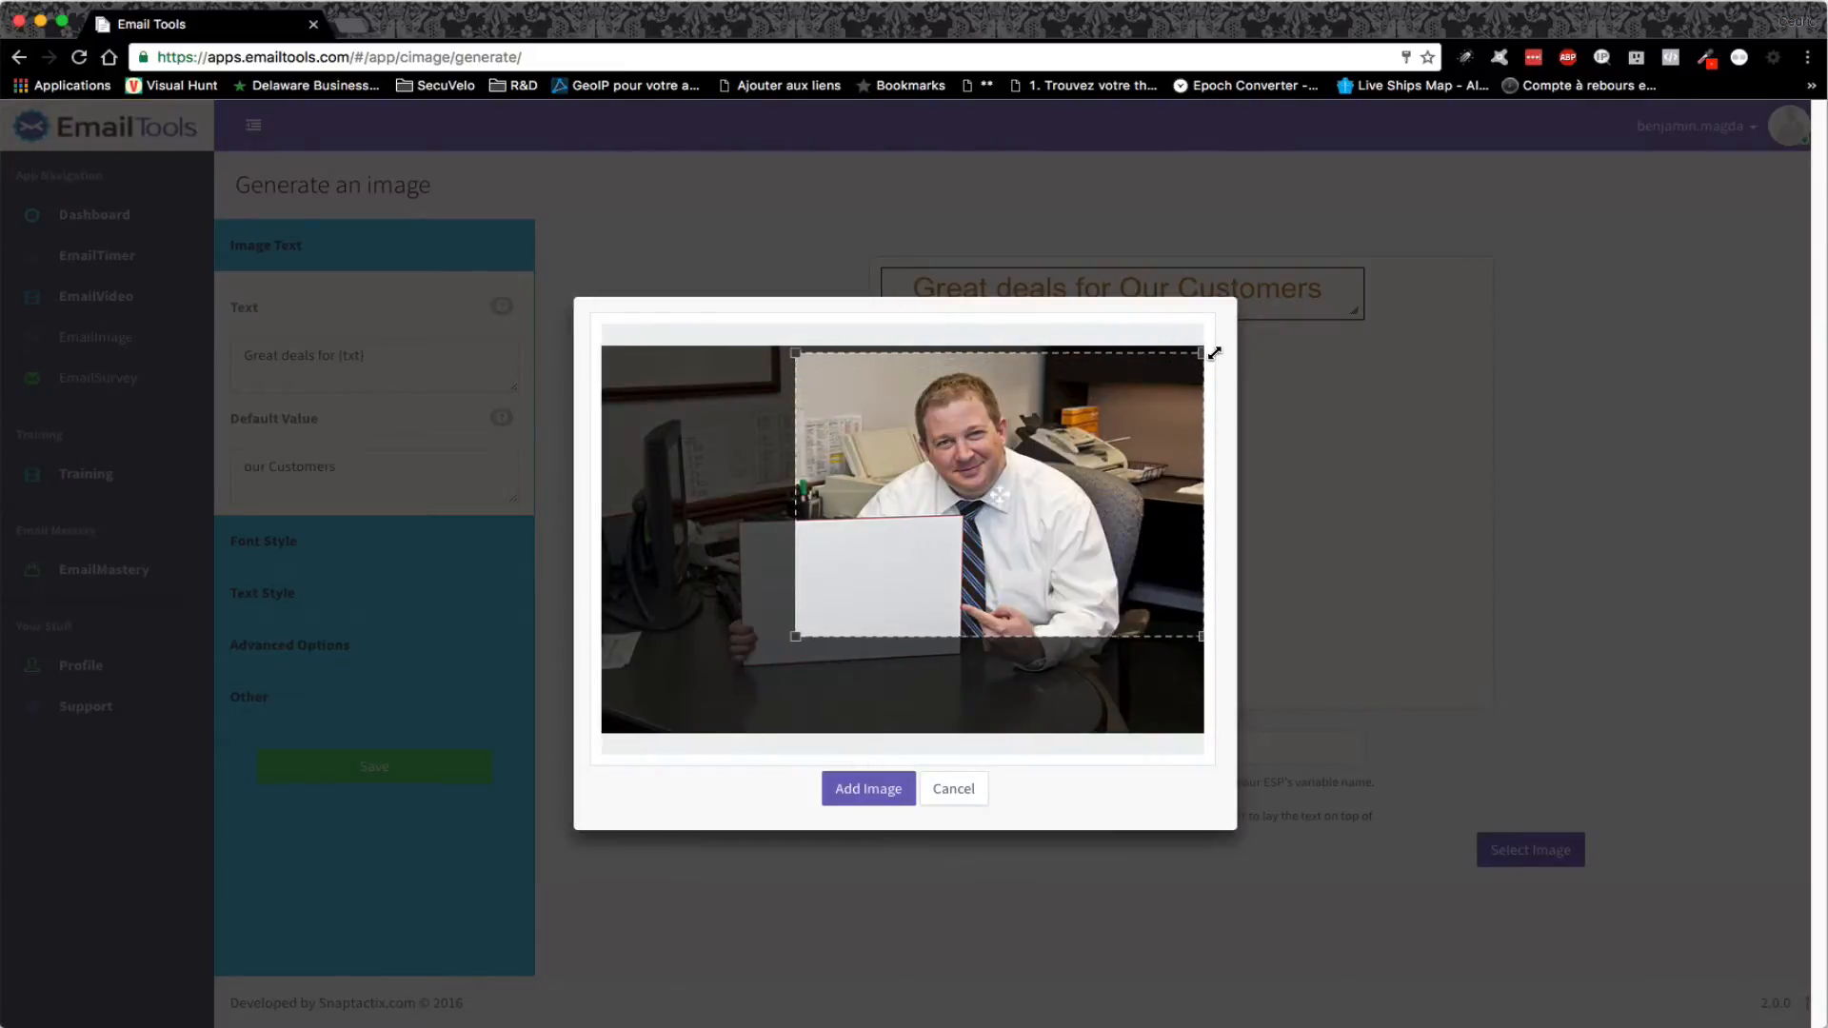
pyautogui.moveTo(796, 636); pyautogui.dragTo(578, 753)
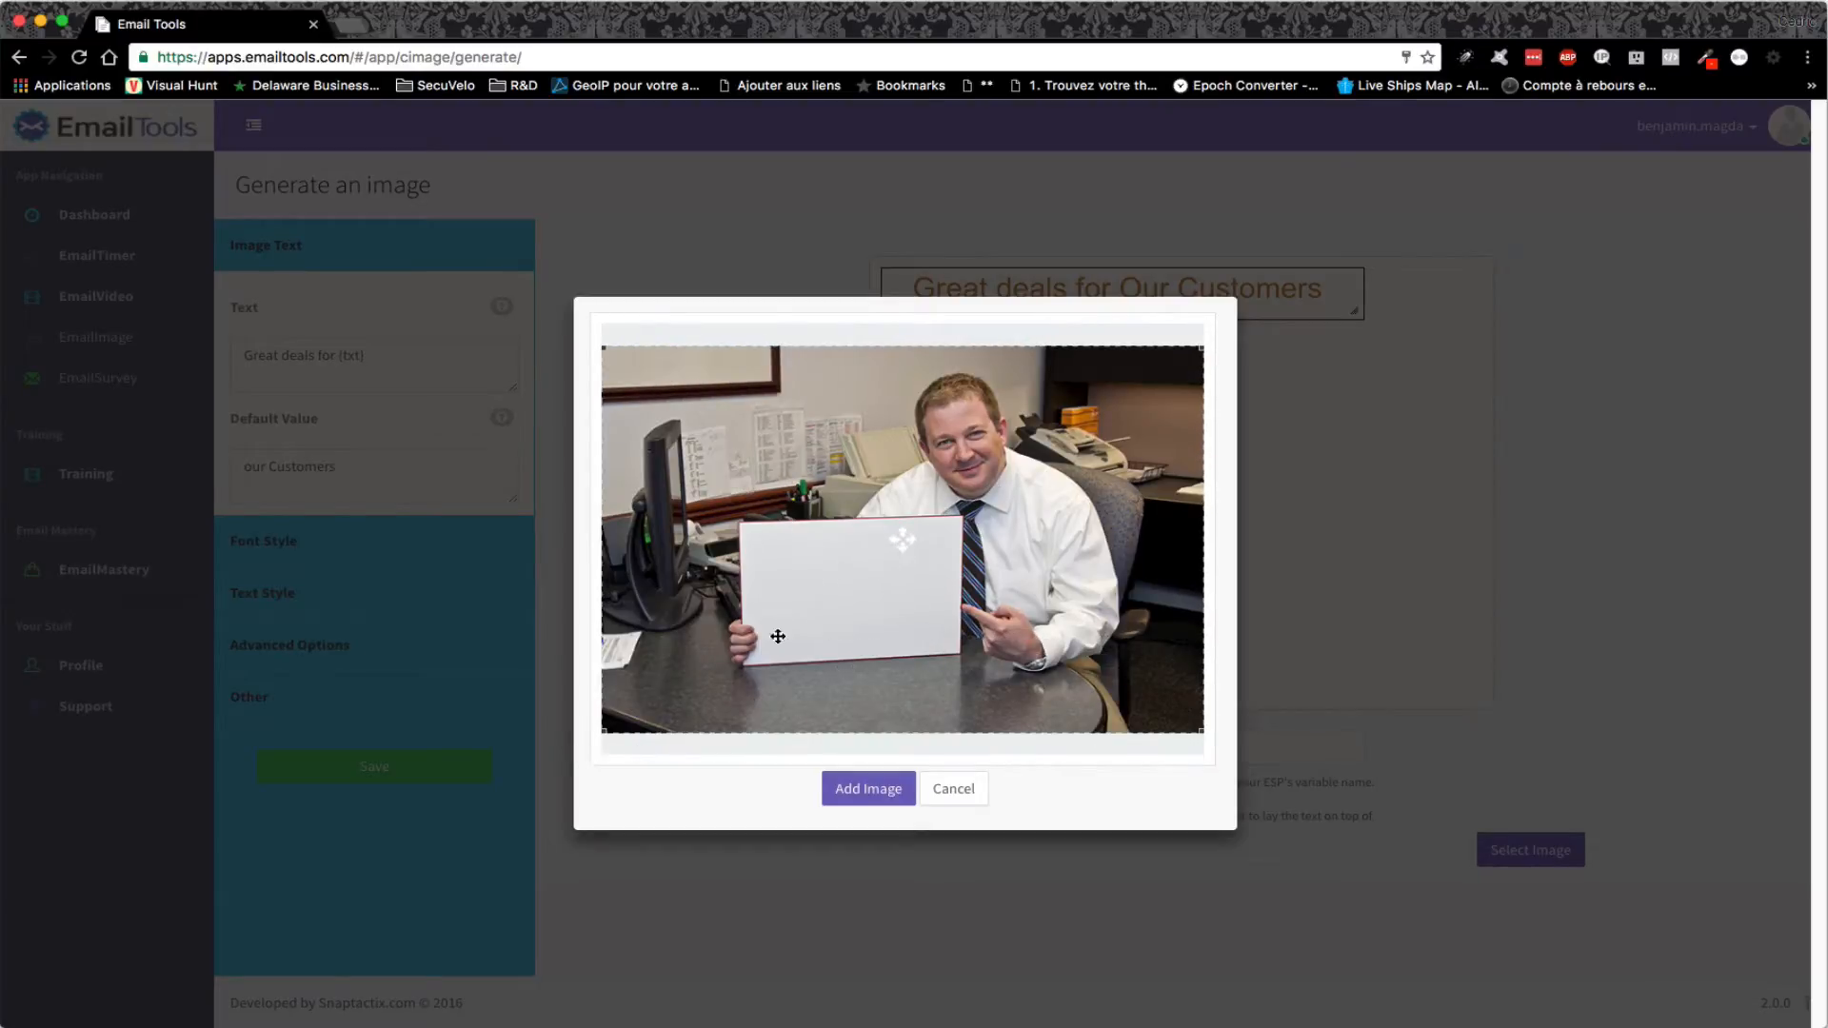
pyautogui.click(864, 788)
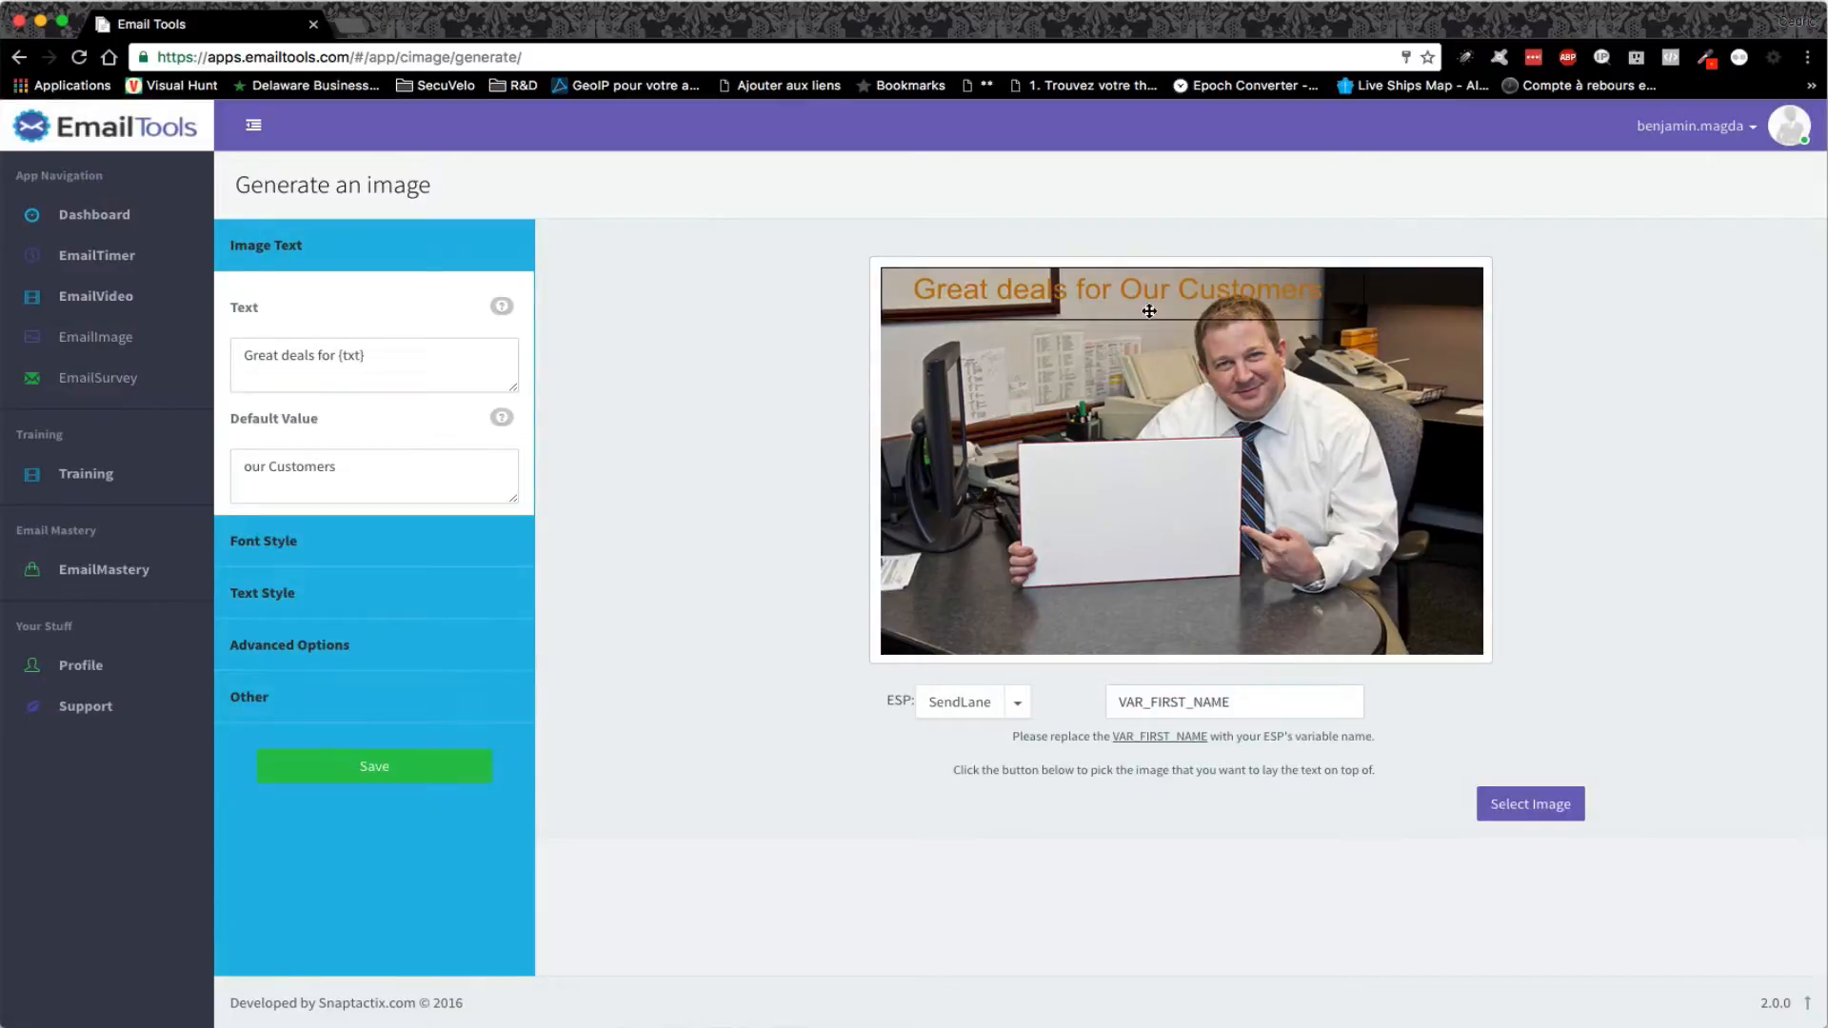
# - Move the text onto the sign, reword it 'Notre vedette du jour : {txt}' with default 'Vous'
pyautogui.moveTo(1149, 311); pyautogui.dragTo(1225, 562)
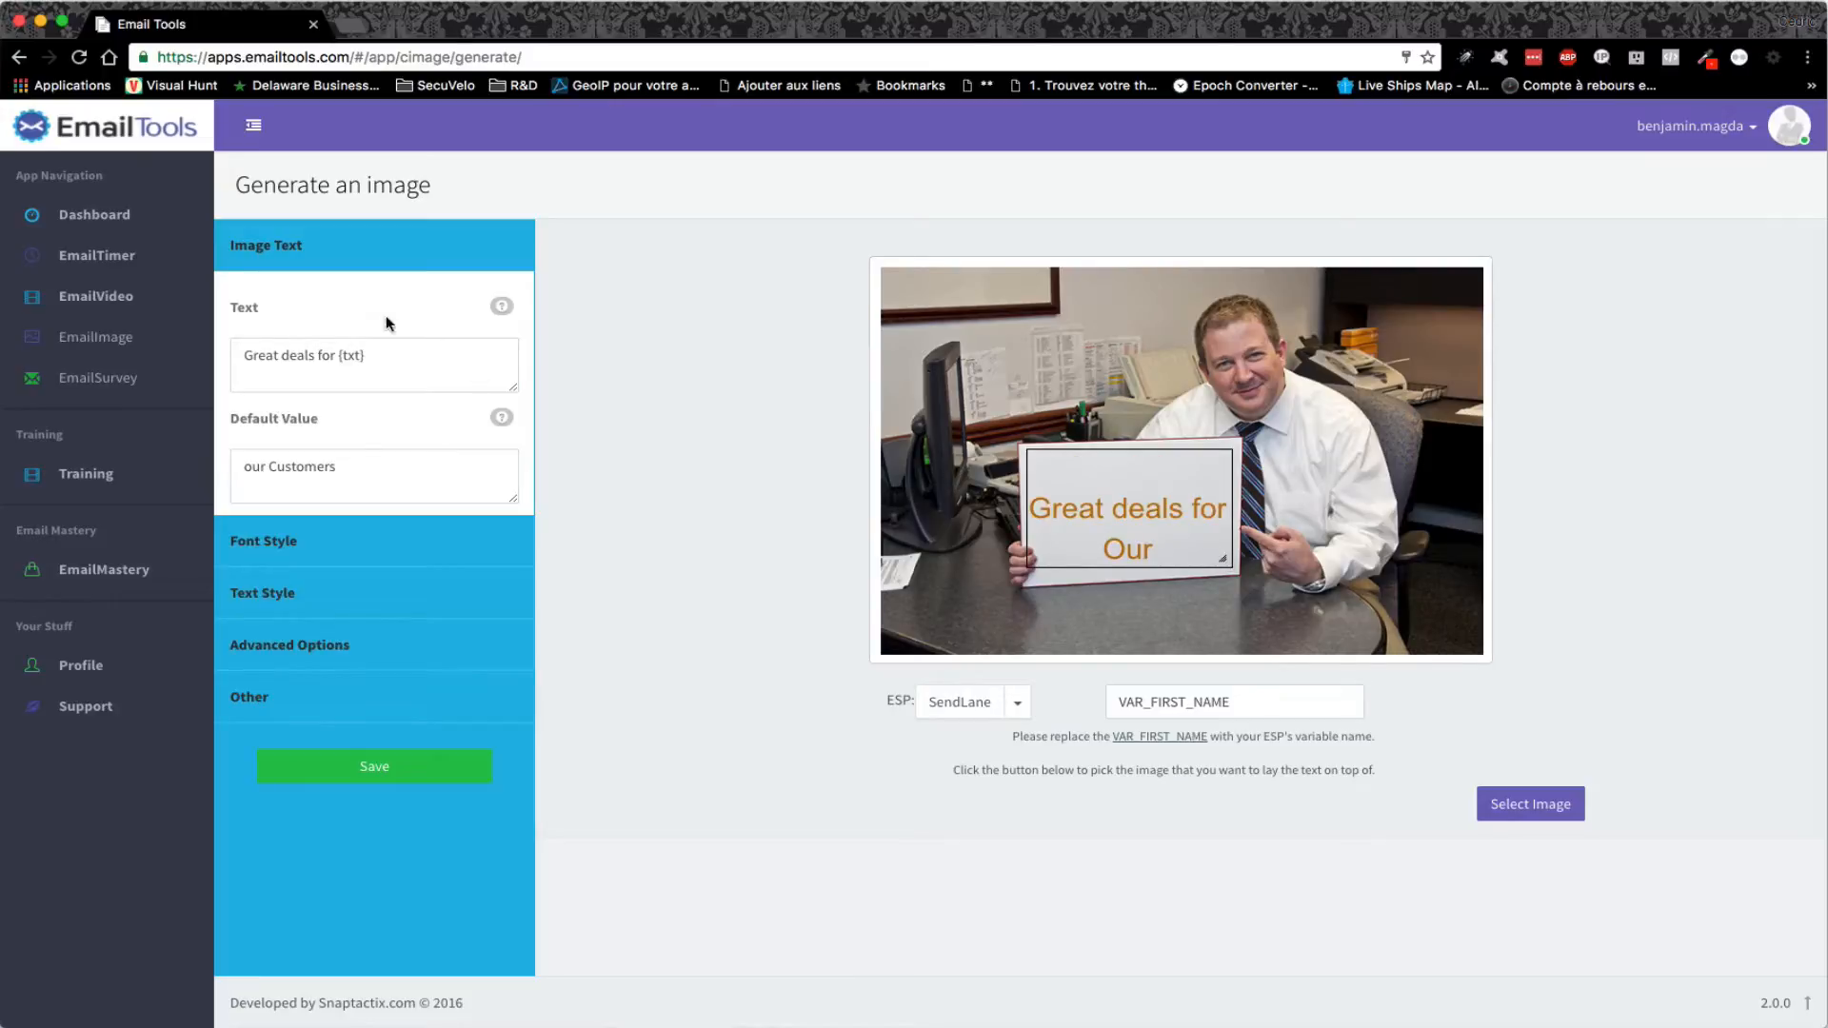
pyautogui.moveTo(334, 352); pyautogui.dragTo(261, 340)
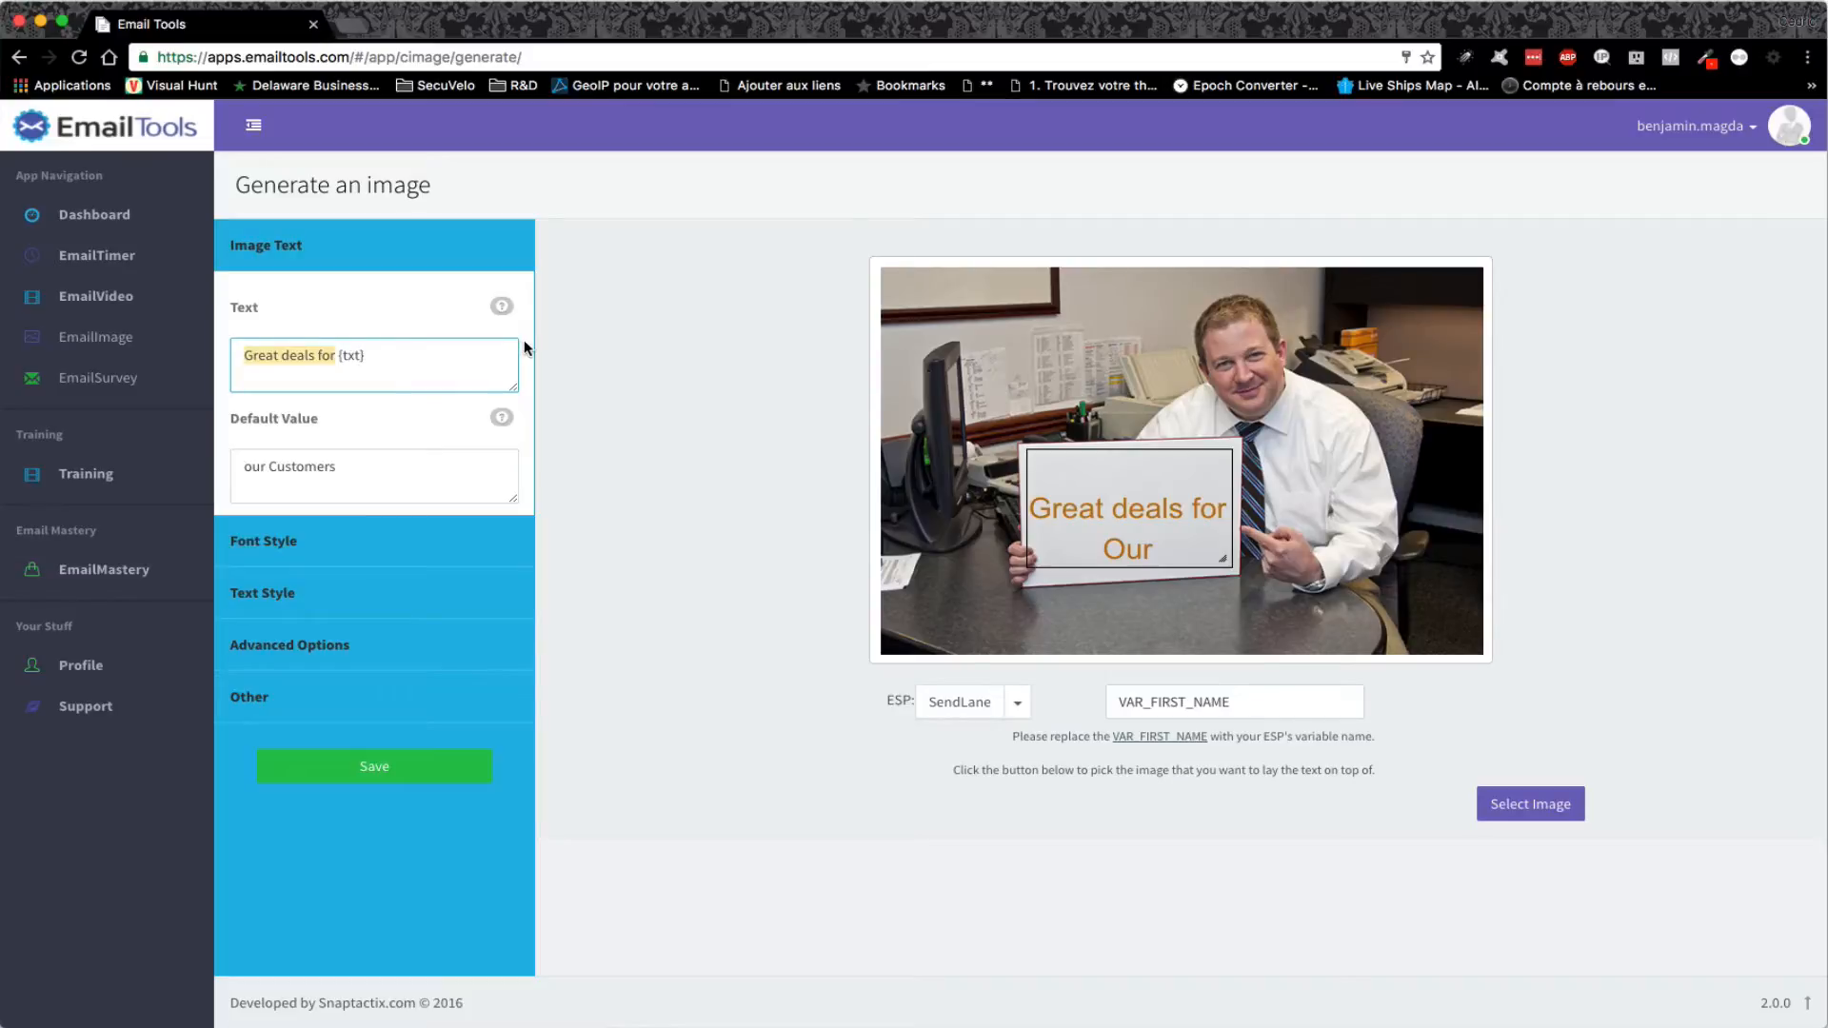
pyautogui.write('Notre c')
pyautogui.press('BackSpace')
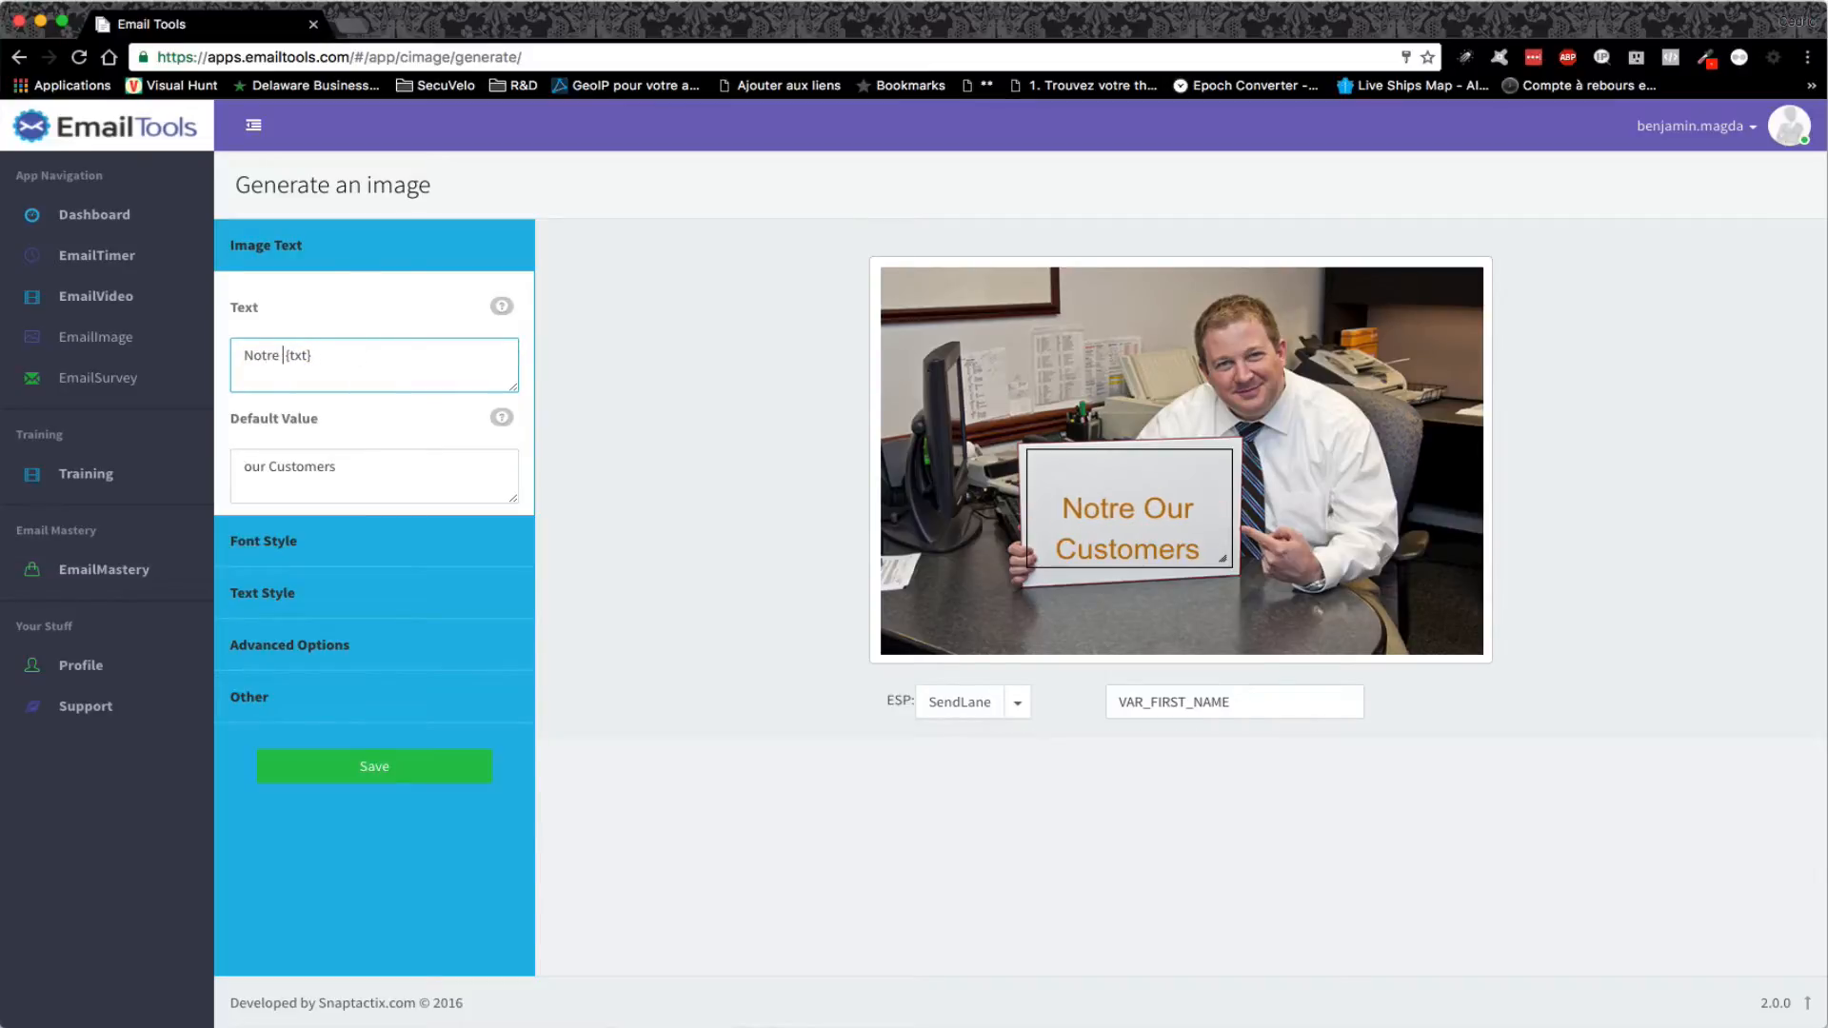
pyautogui.write('vedette')
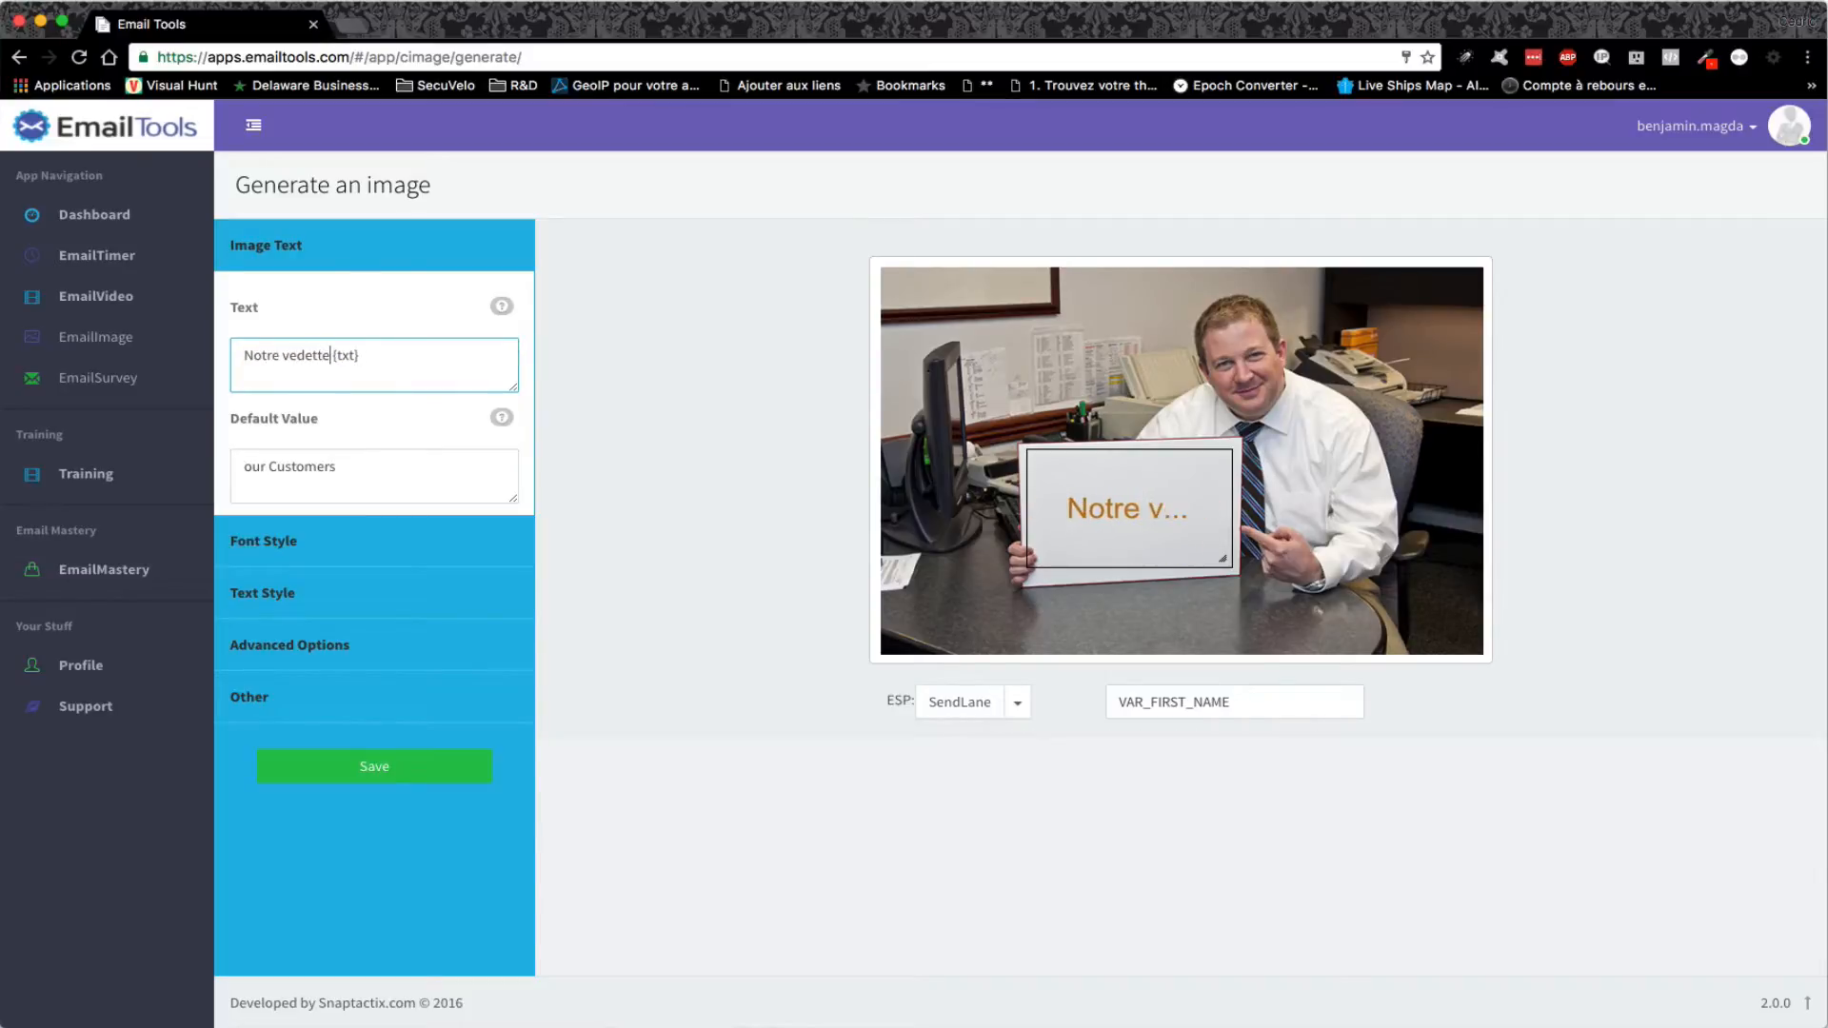
pyautogui.write(' du jou')
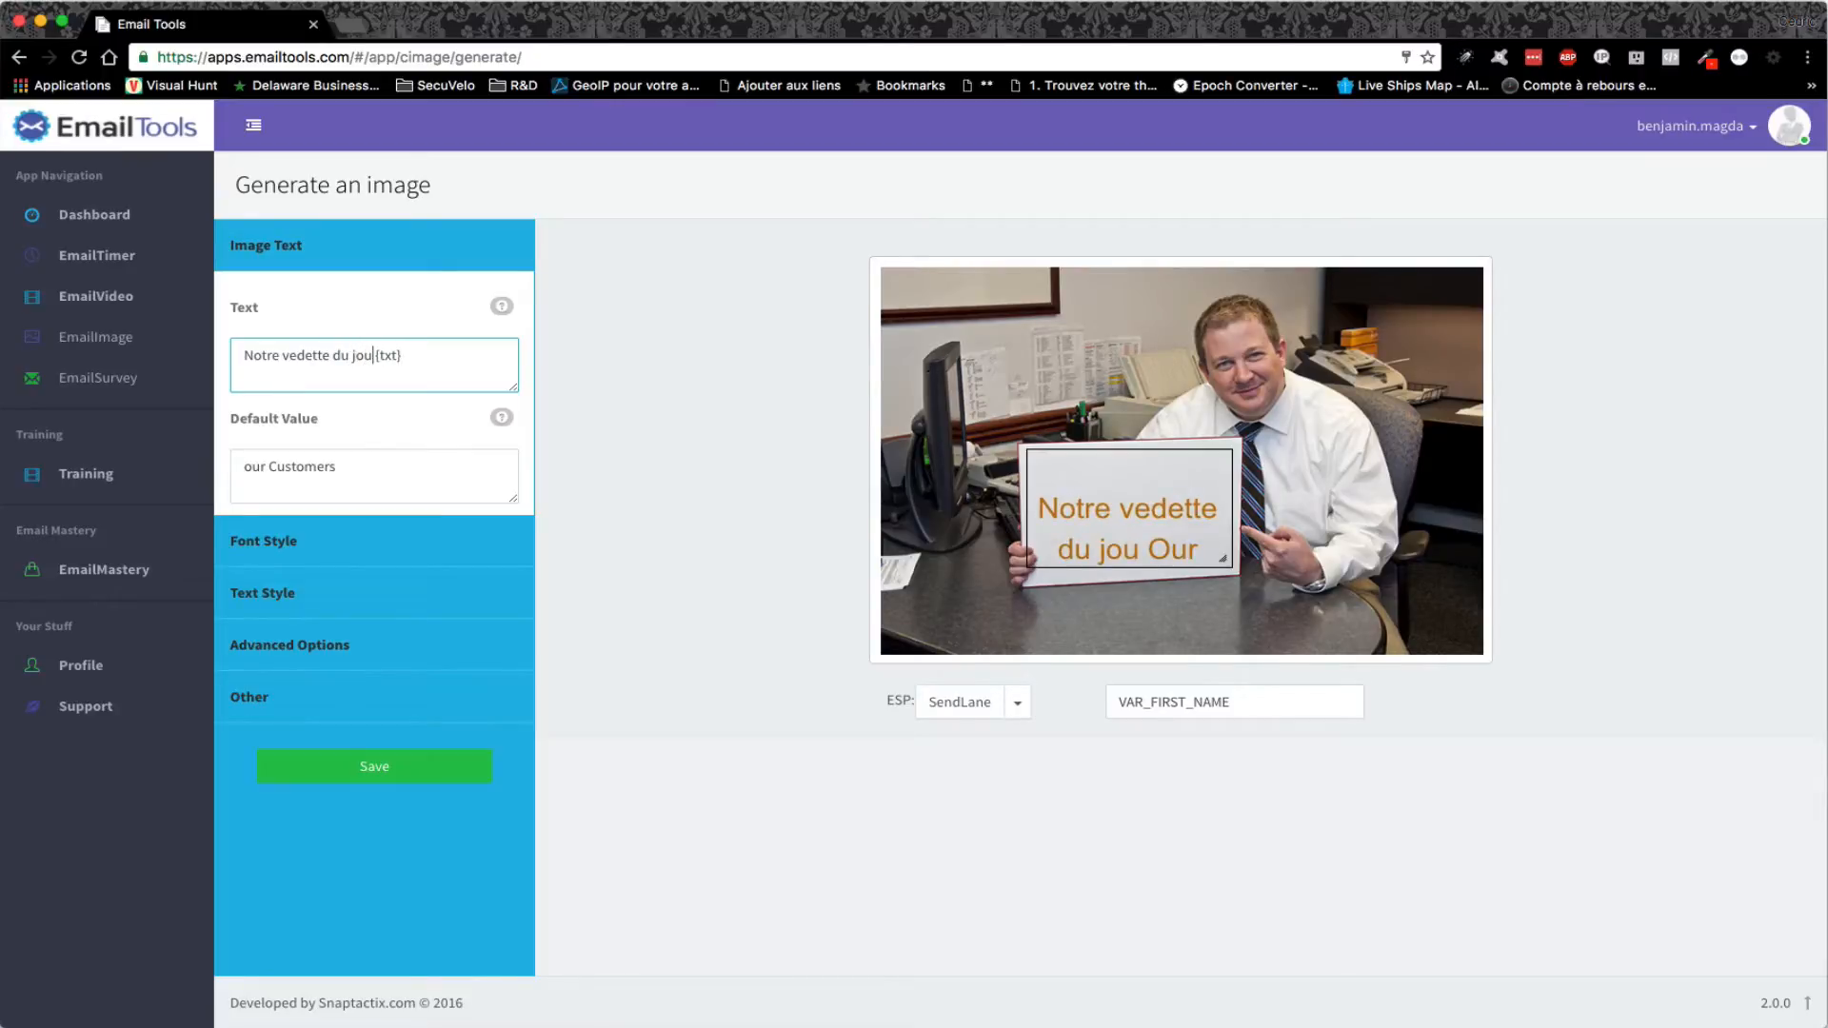
pyautogui.write('r :')
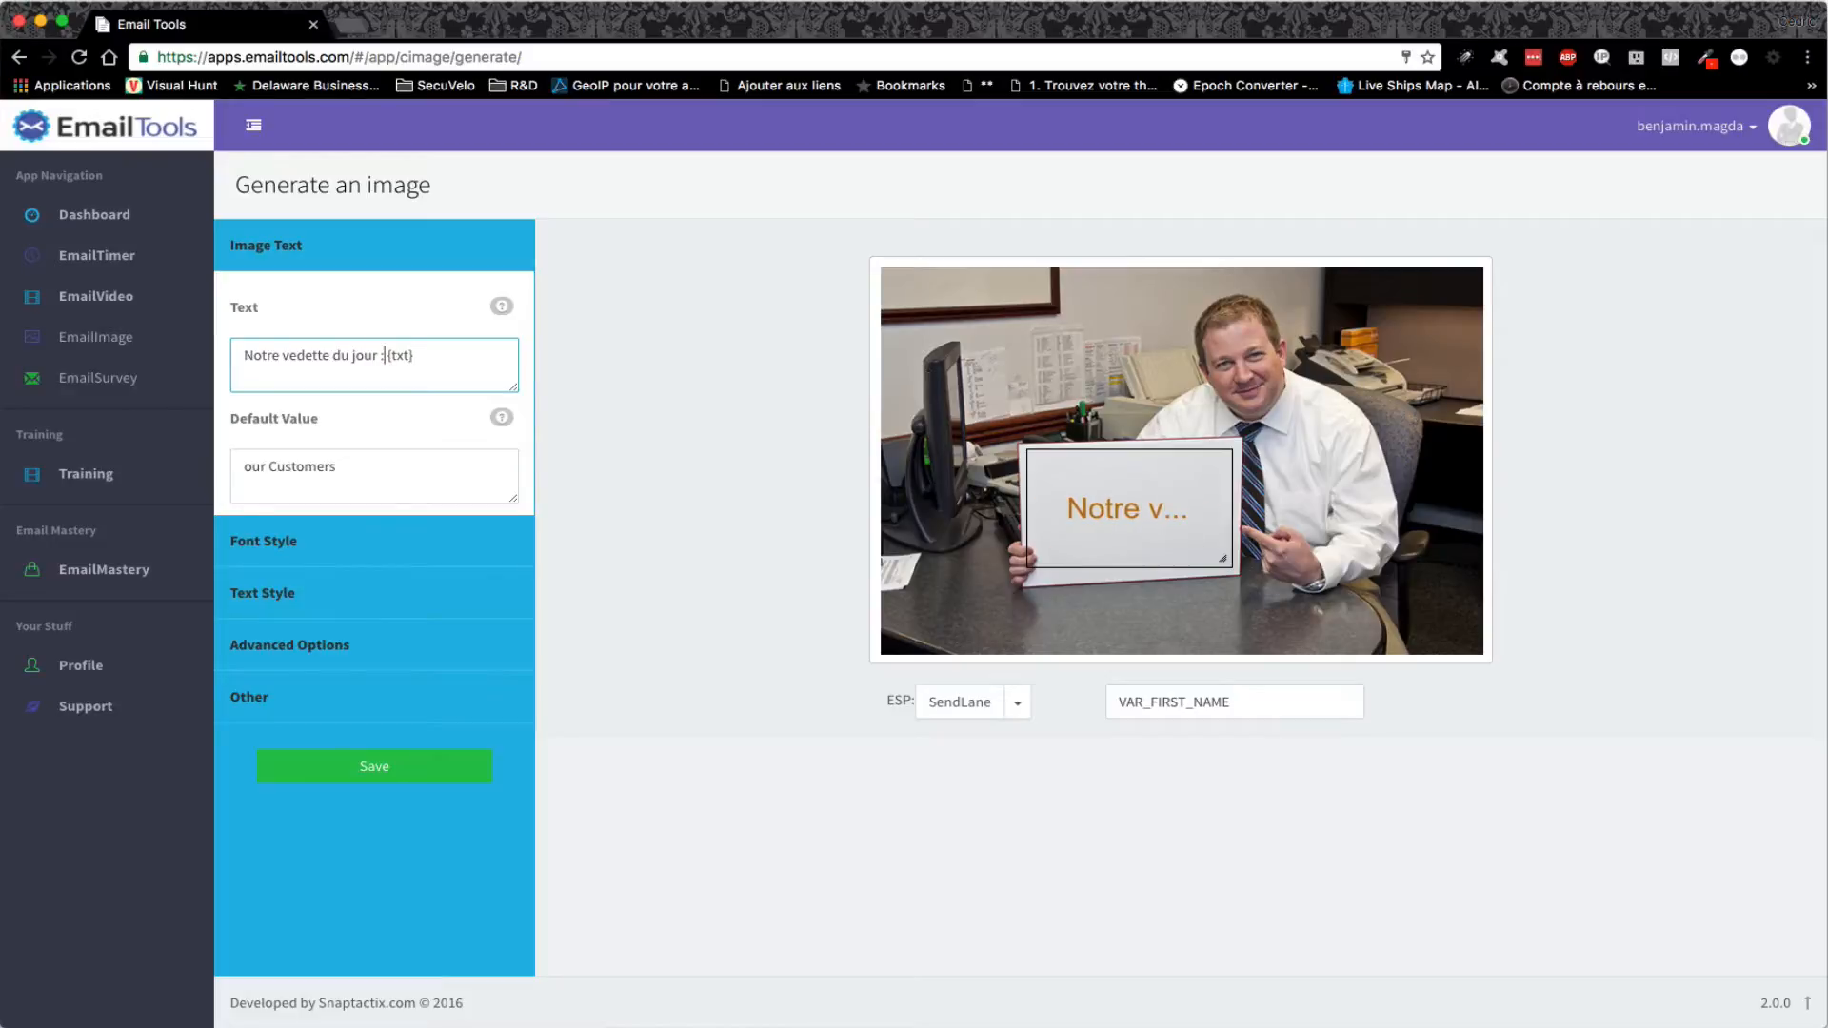
pyautogui.moveTo(360, 457); pyautogui.dragTo(233, 446)
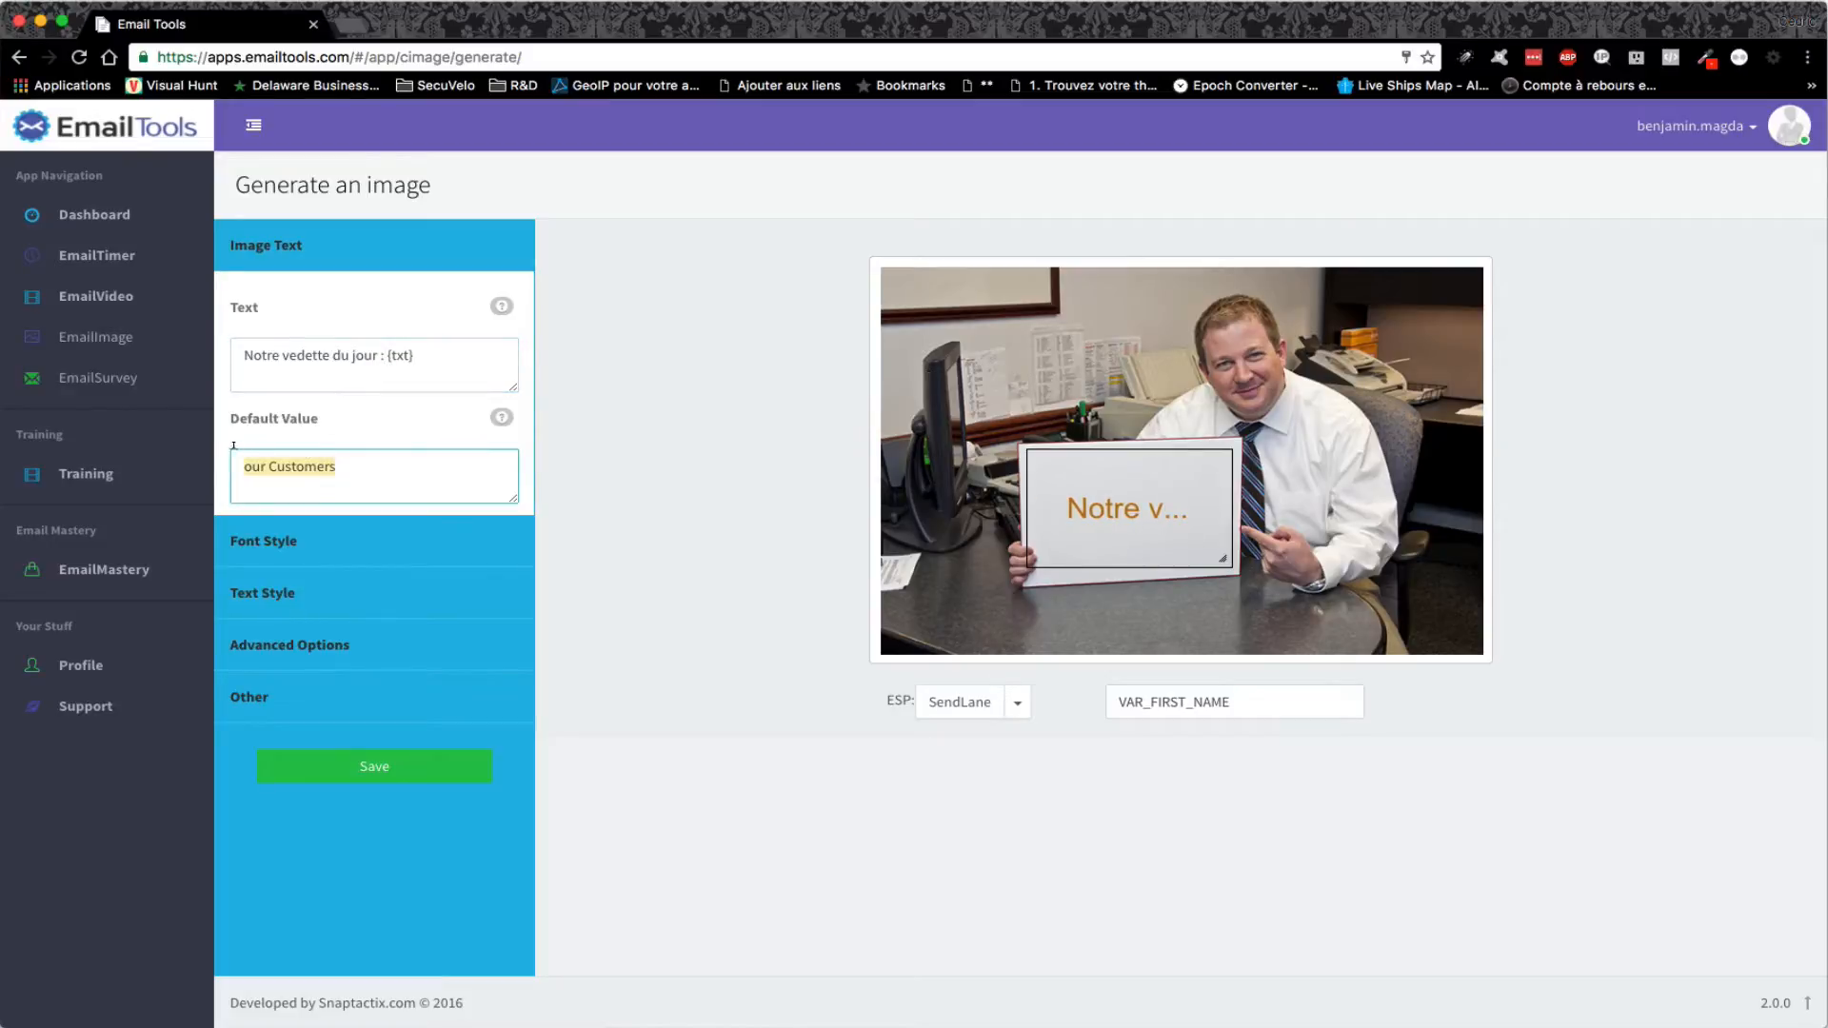
pyautogui.write('Vous')
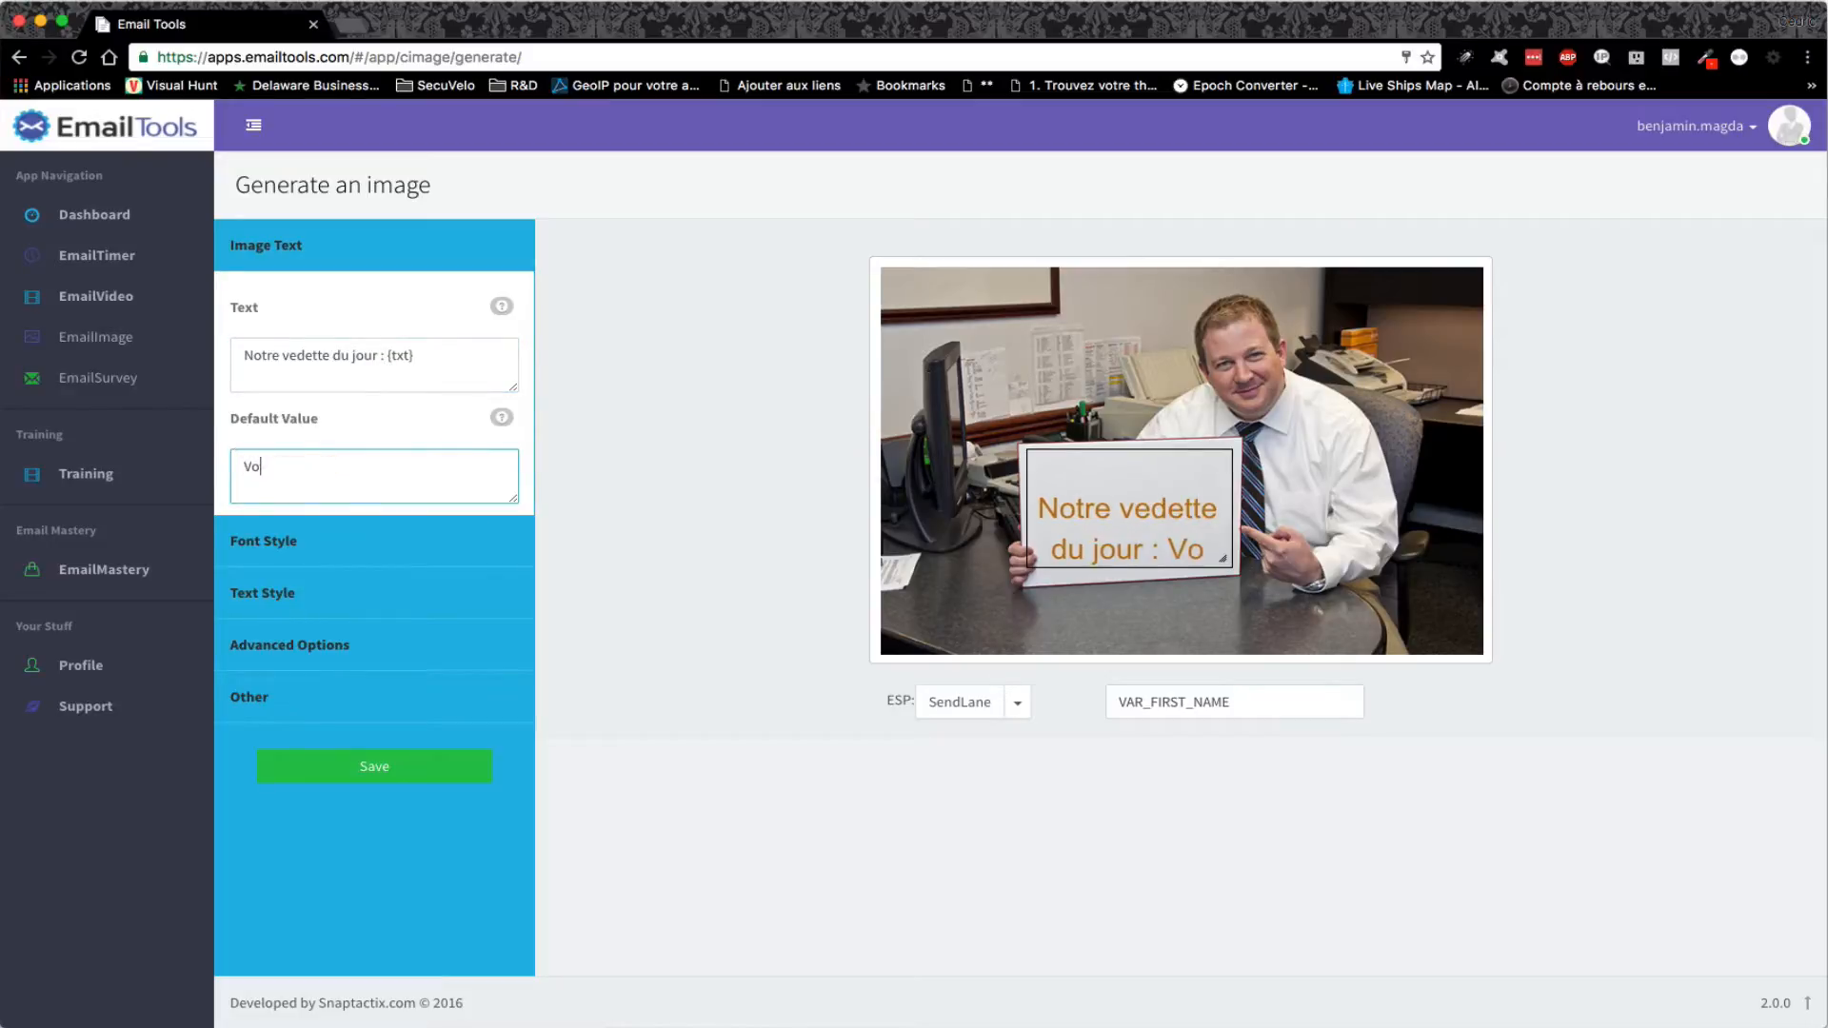
# - Make the sign text colour red (#FF0000)
pyautogui.click(389, 549)
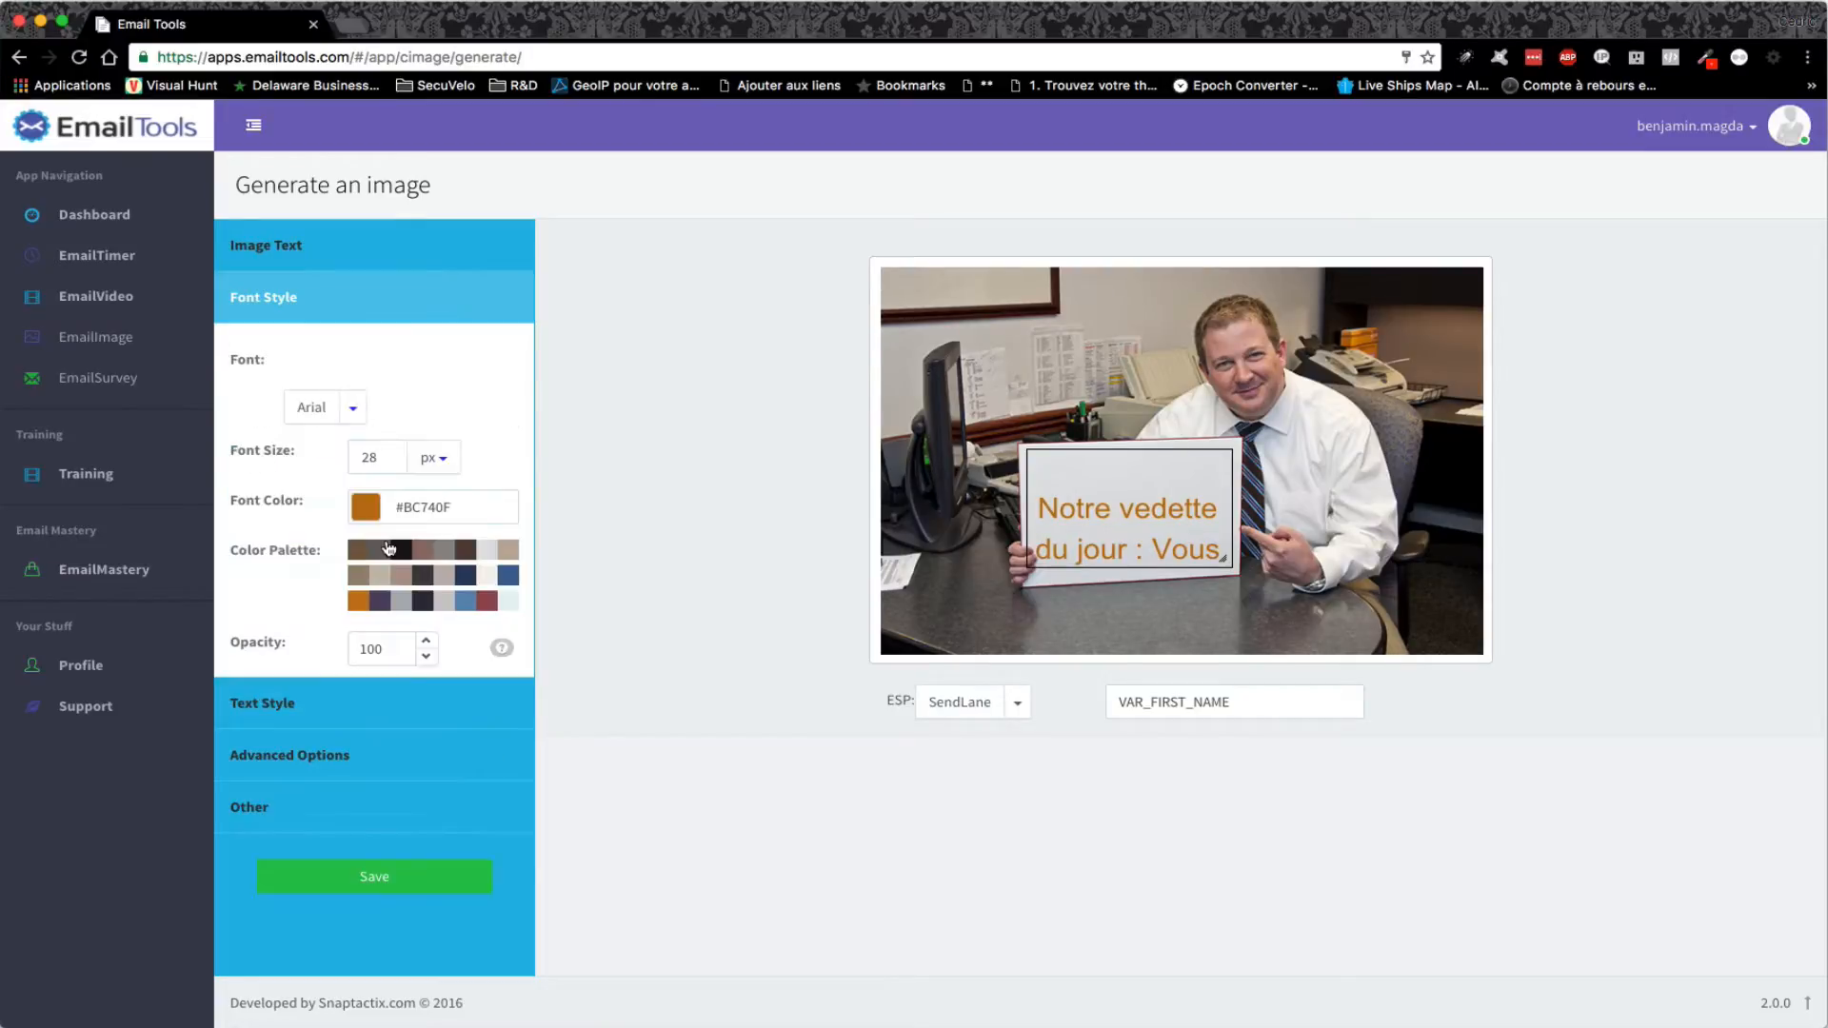
pyautogui.click(377, 500)
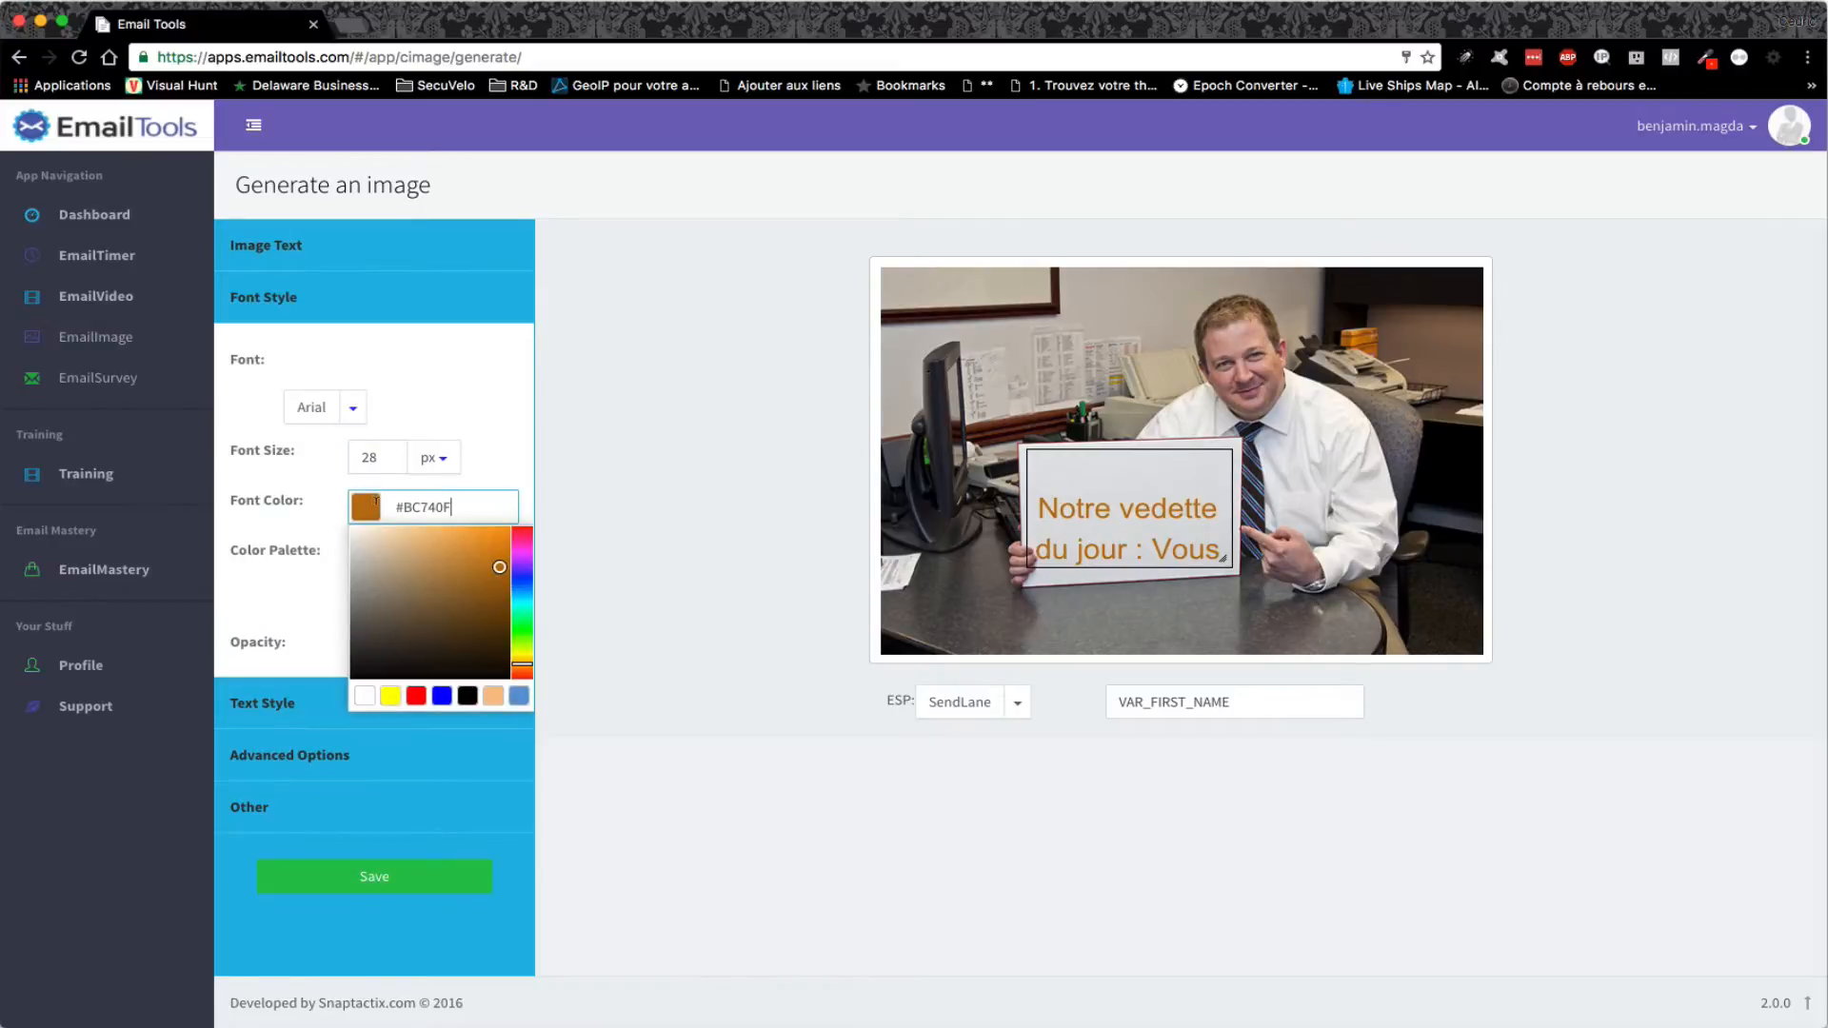
pyautogui.click(415, 698)
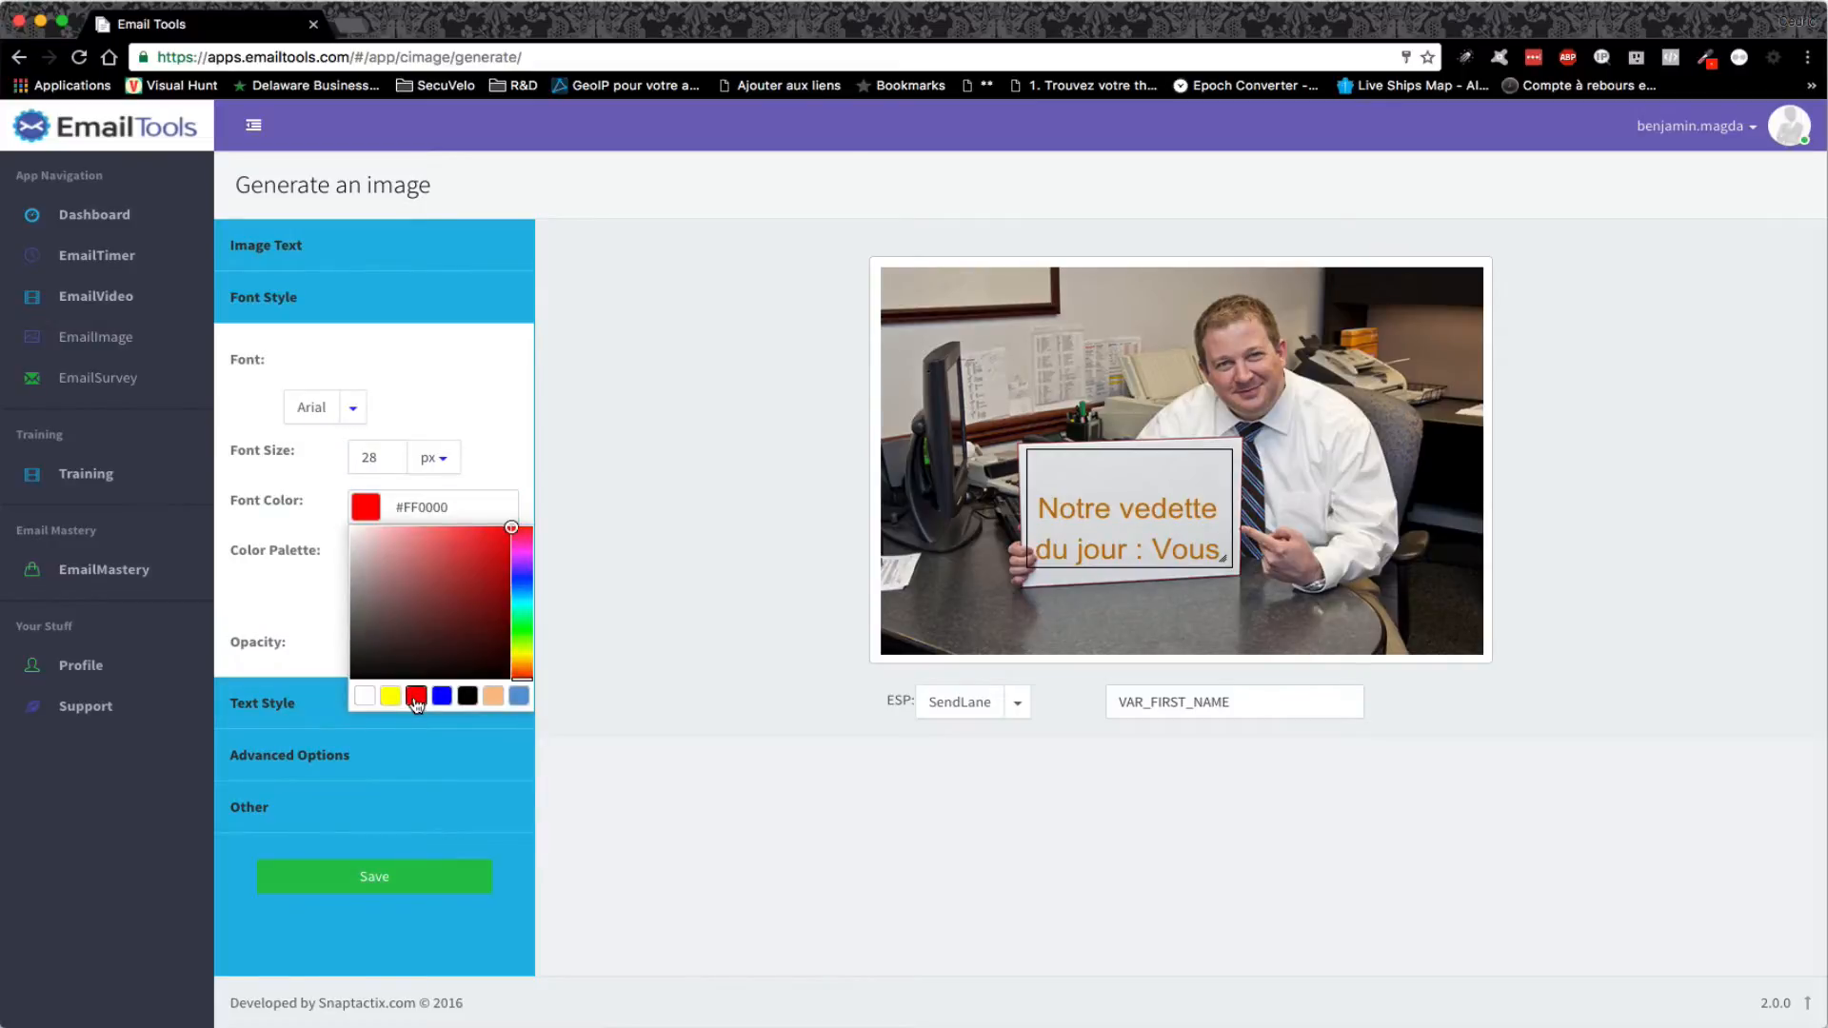
pyautogui.click(514, 419)
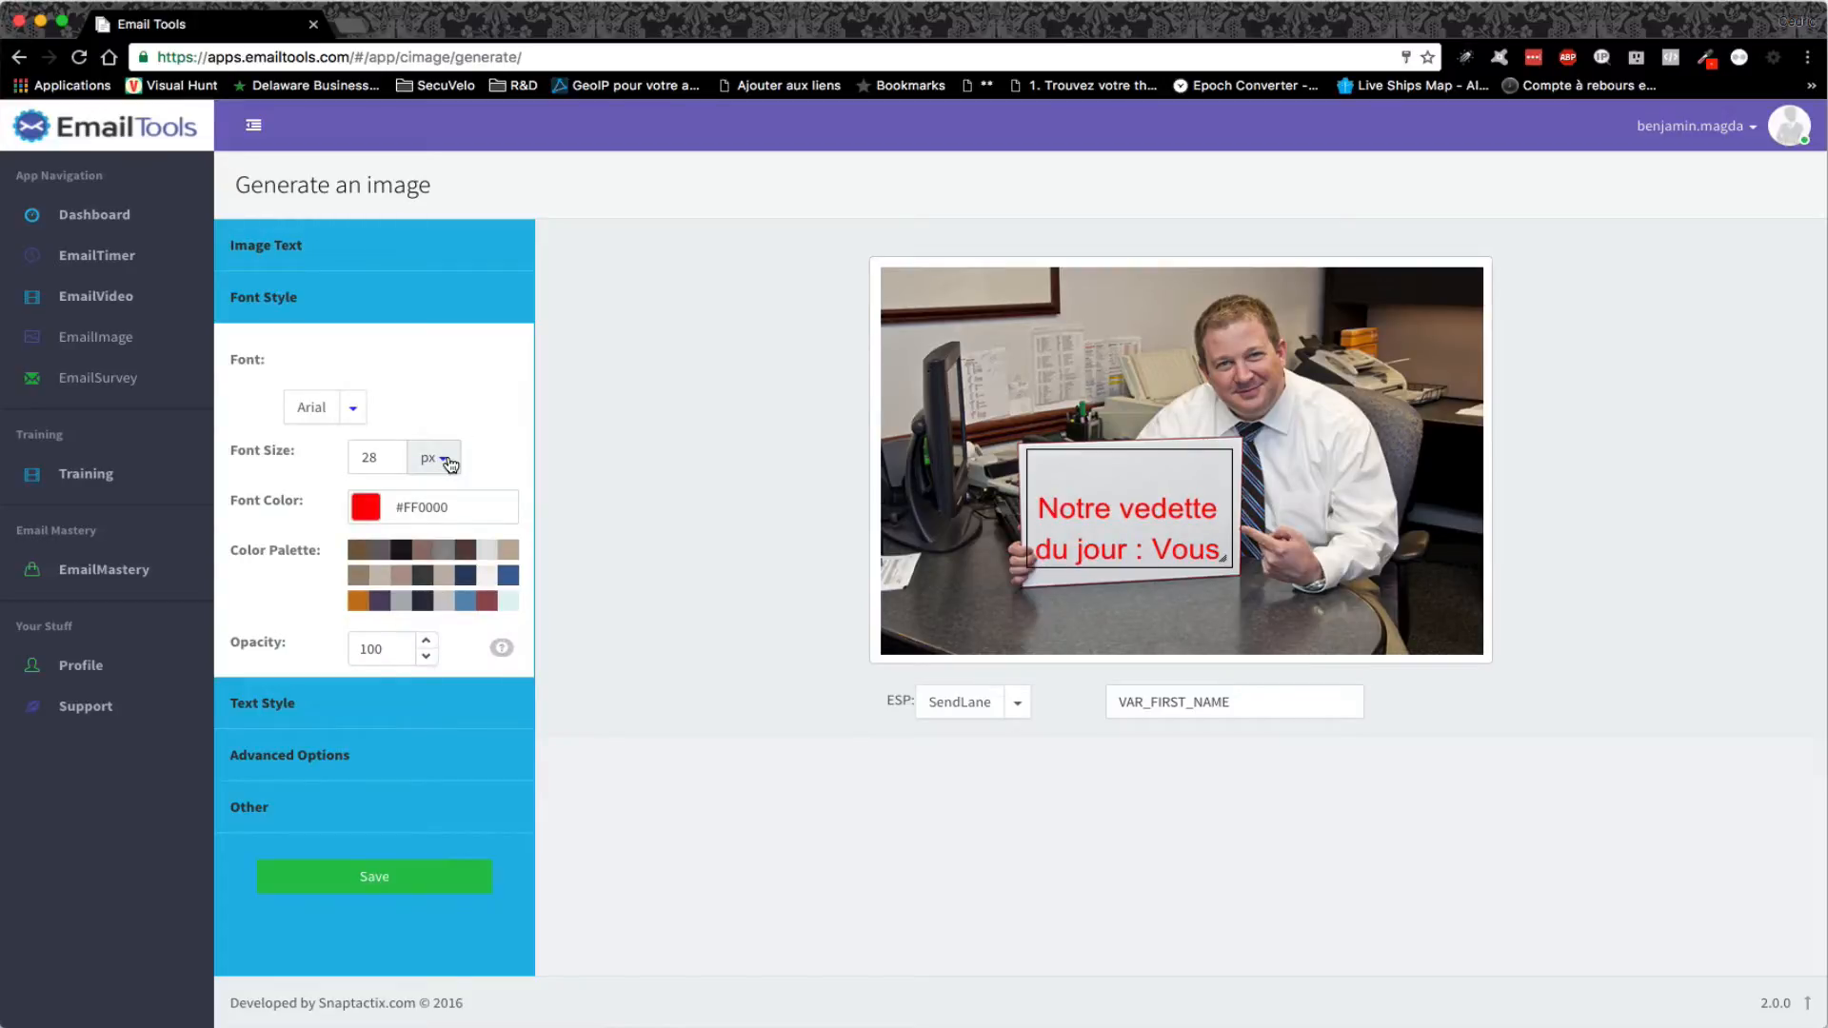
# - Align the sign text to Top Center and make it bold
pyautogui.click(404, 703)
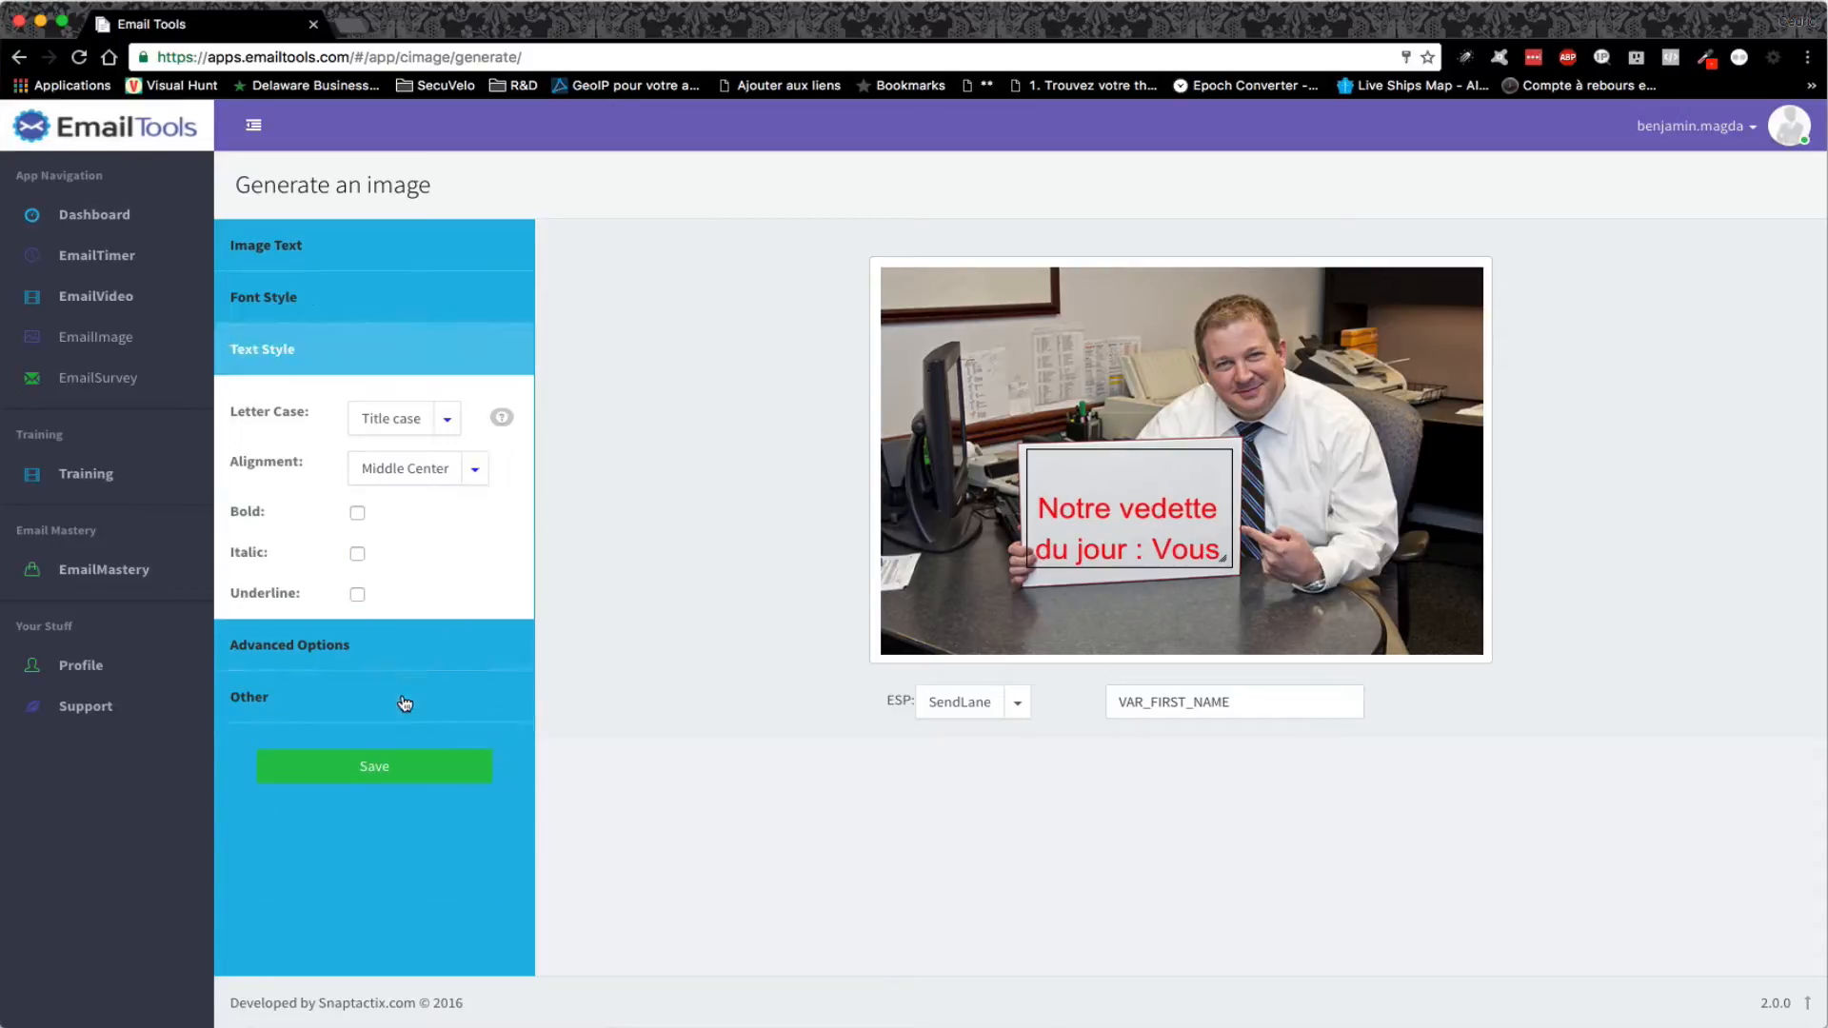
pyautogui.click(474, 468)
pyautogui.click(419, 539)
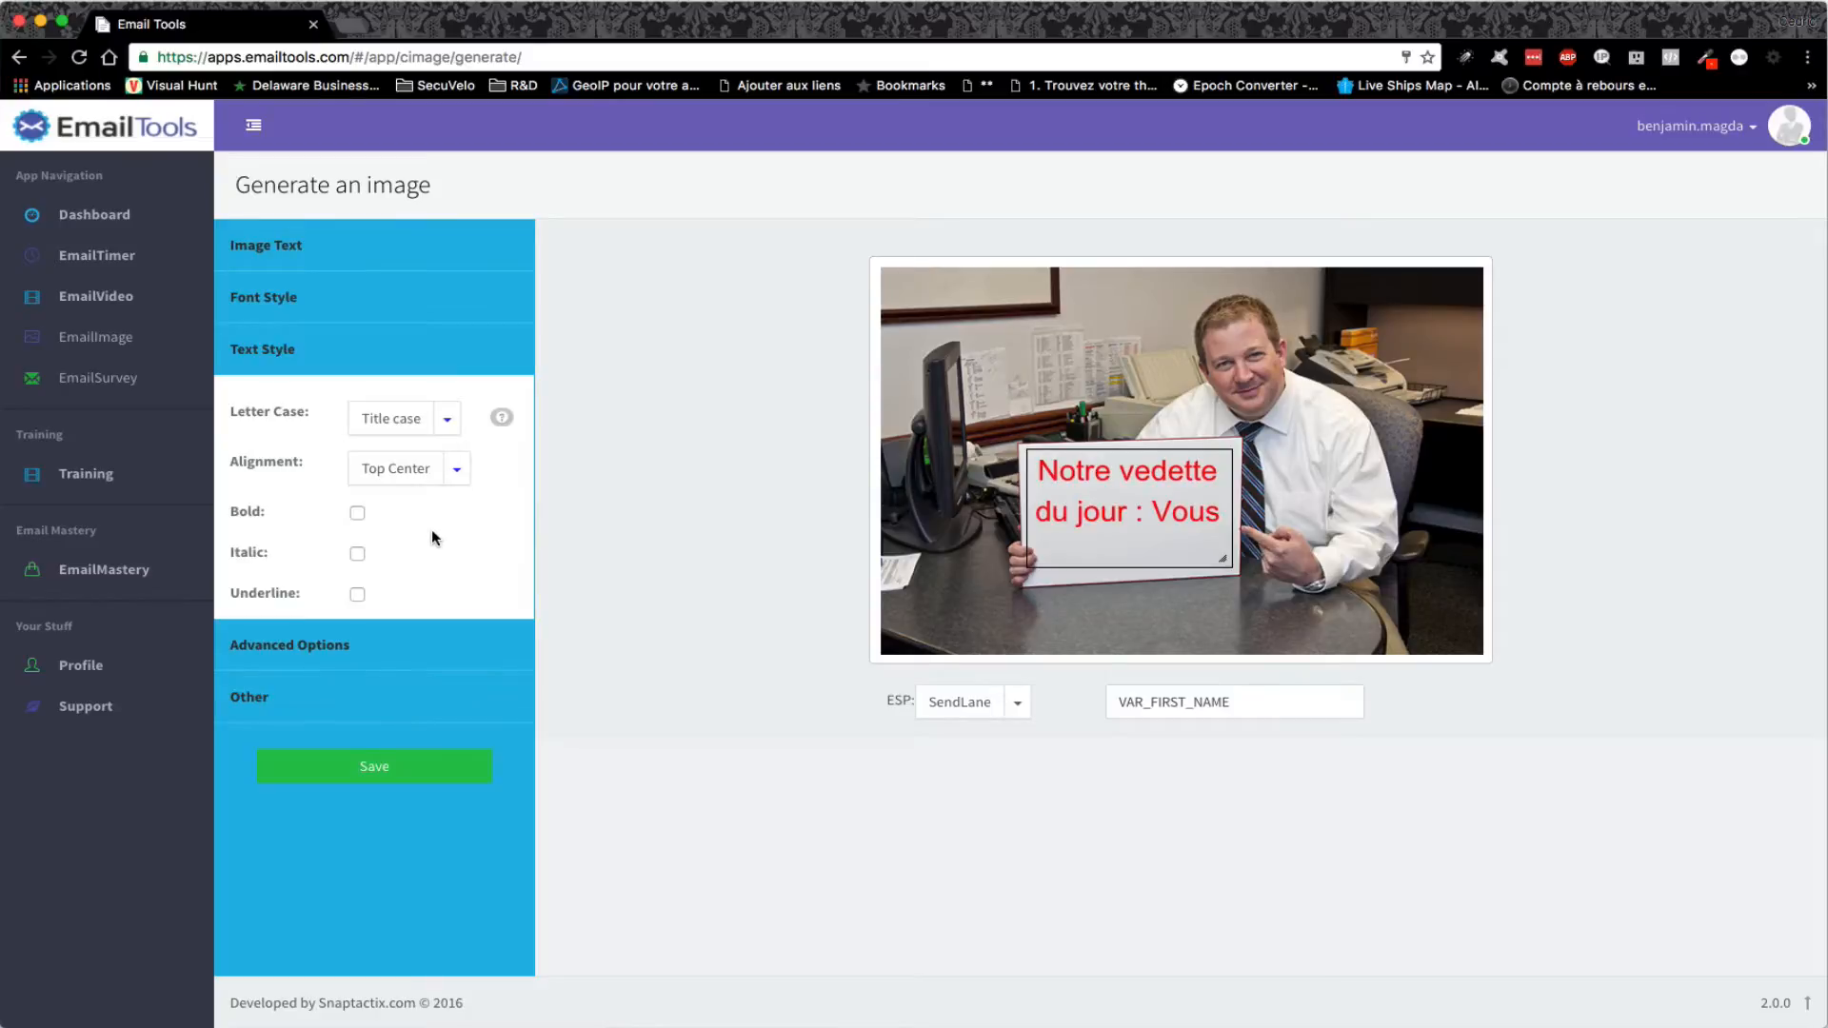
pyautogui.click(357, 513)
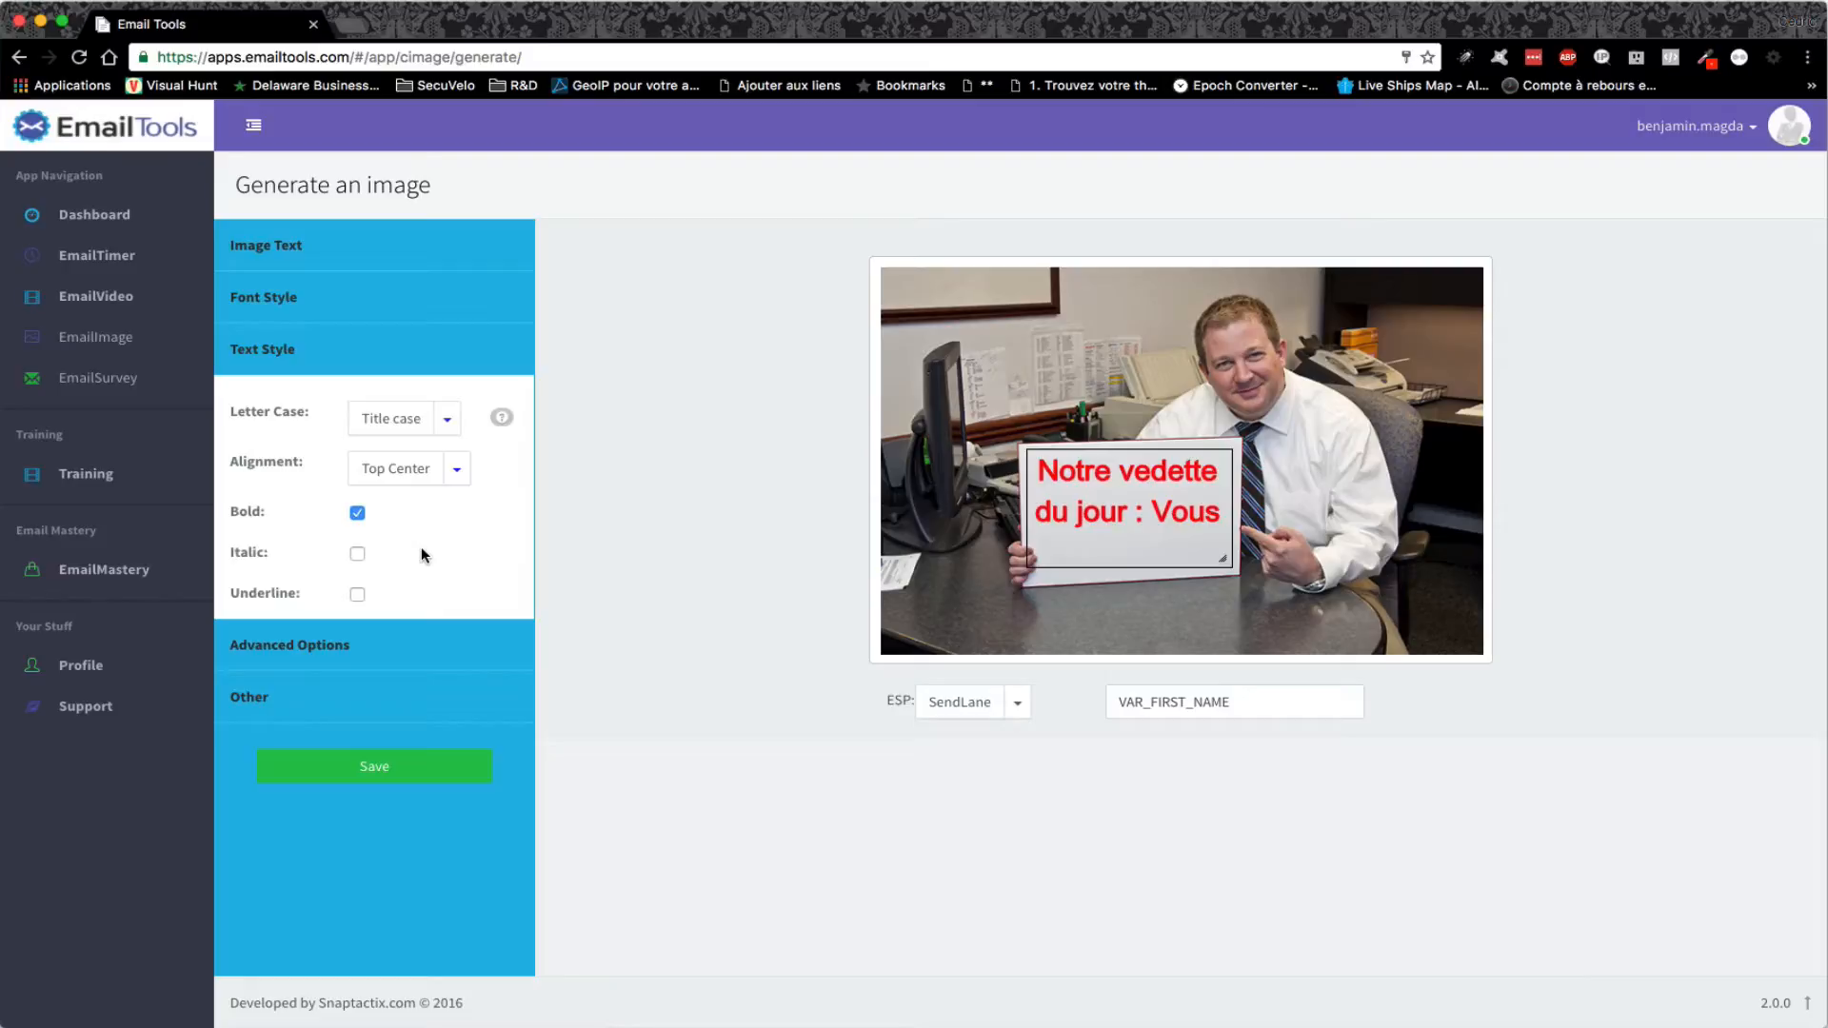
# - Rotate the sign text slightly, hide its outline, and choose MailChimp (FNAME) as provider
pyautogui.click(476, 644)
pyautogui.moveTo(405, 467); pyautogui.dragTo(387, 468)
pyautogui.write('1')
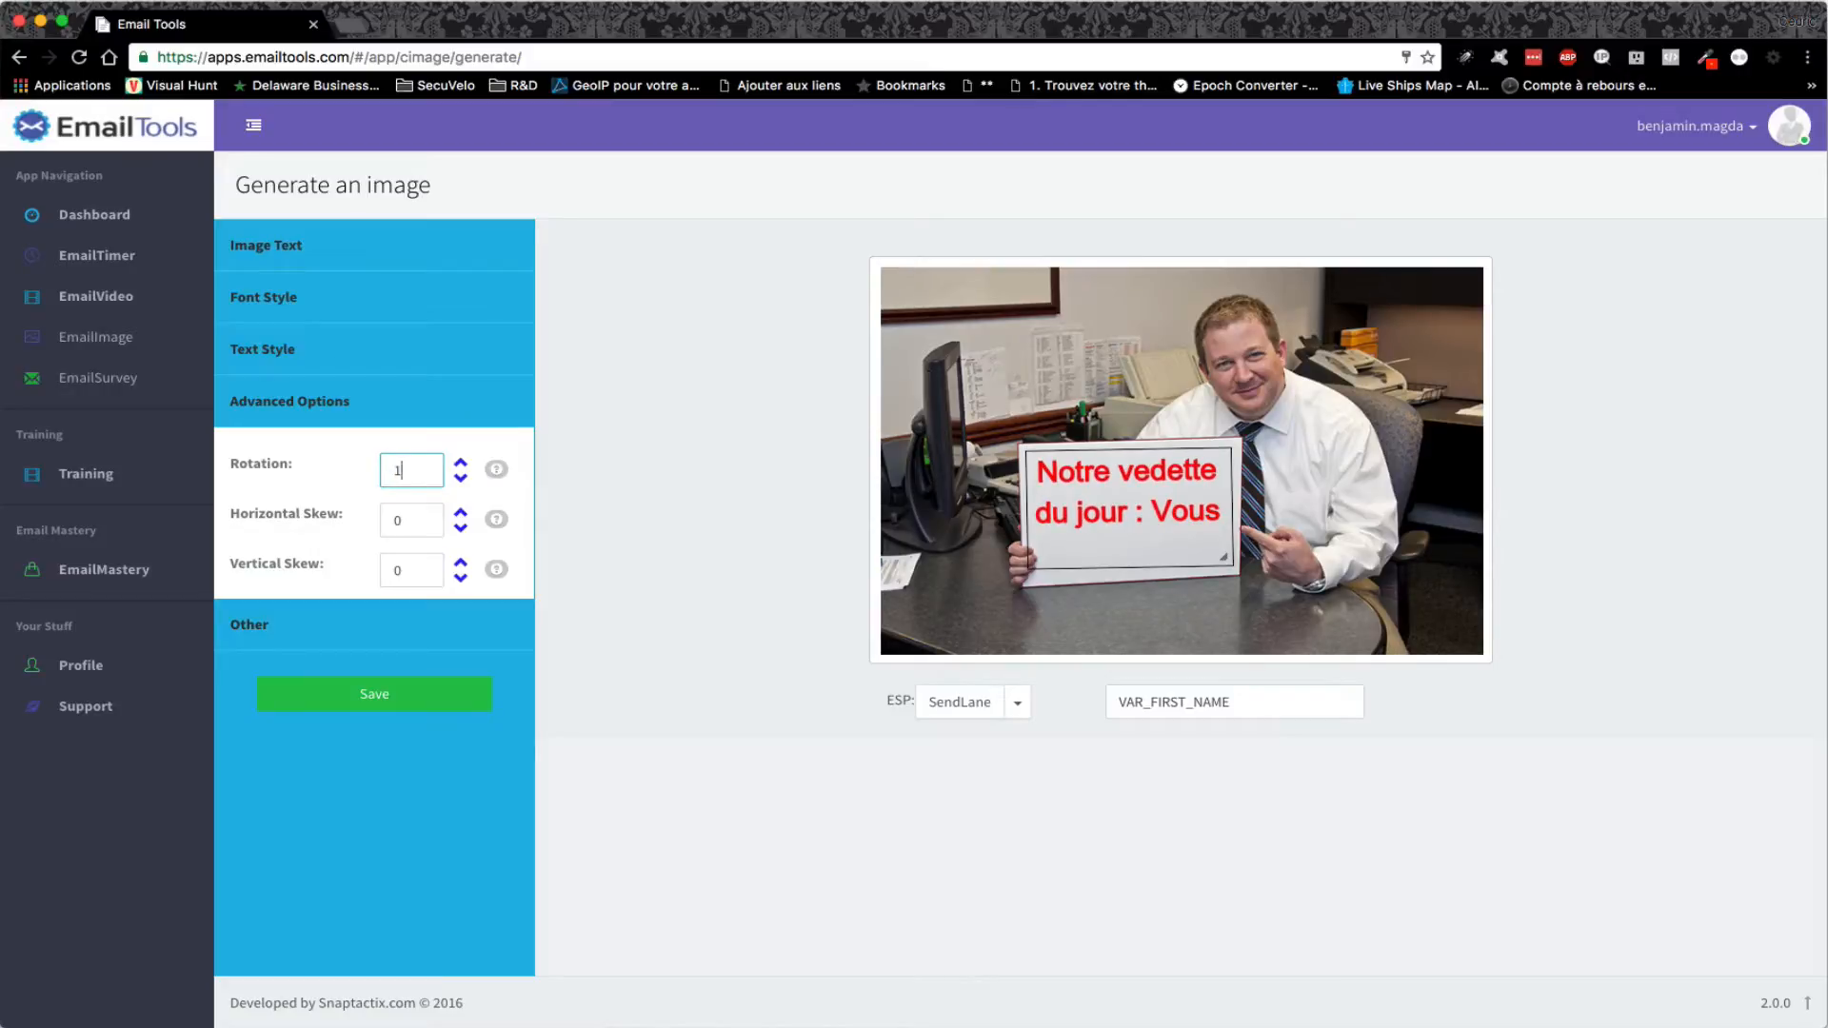
pyautogui.write('2')
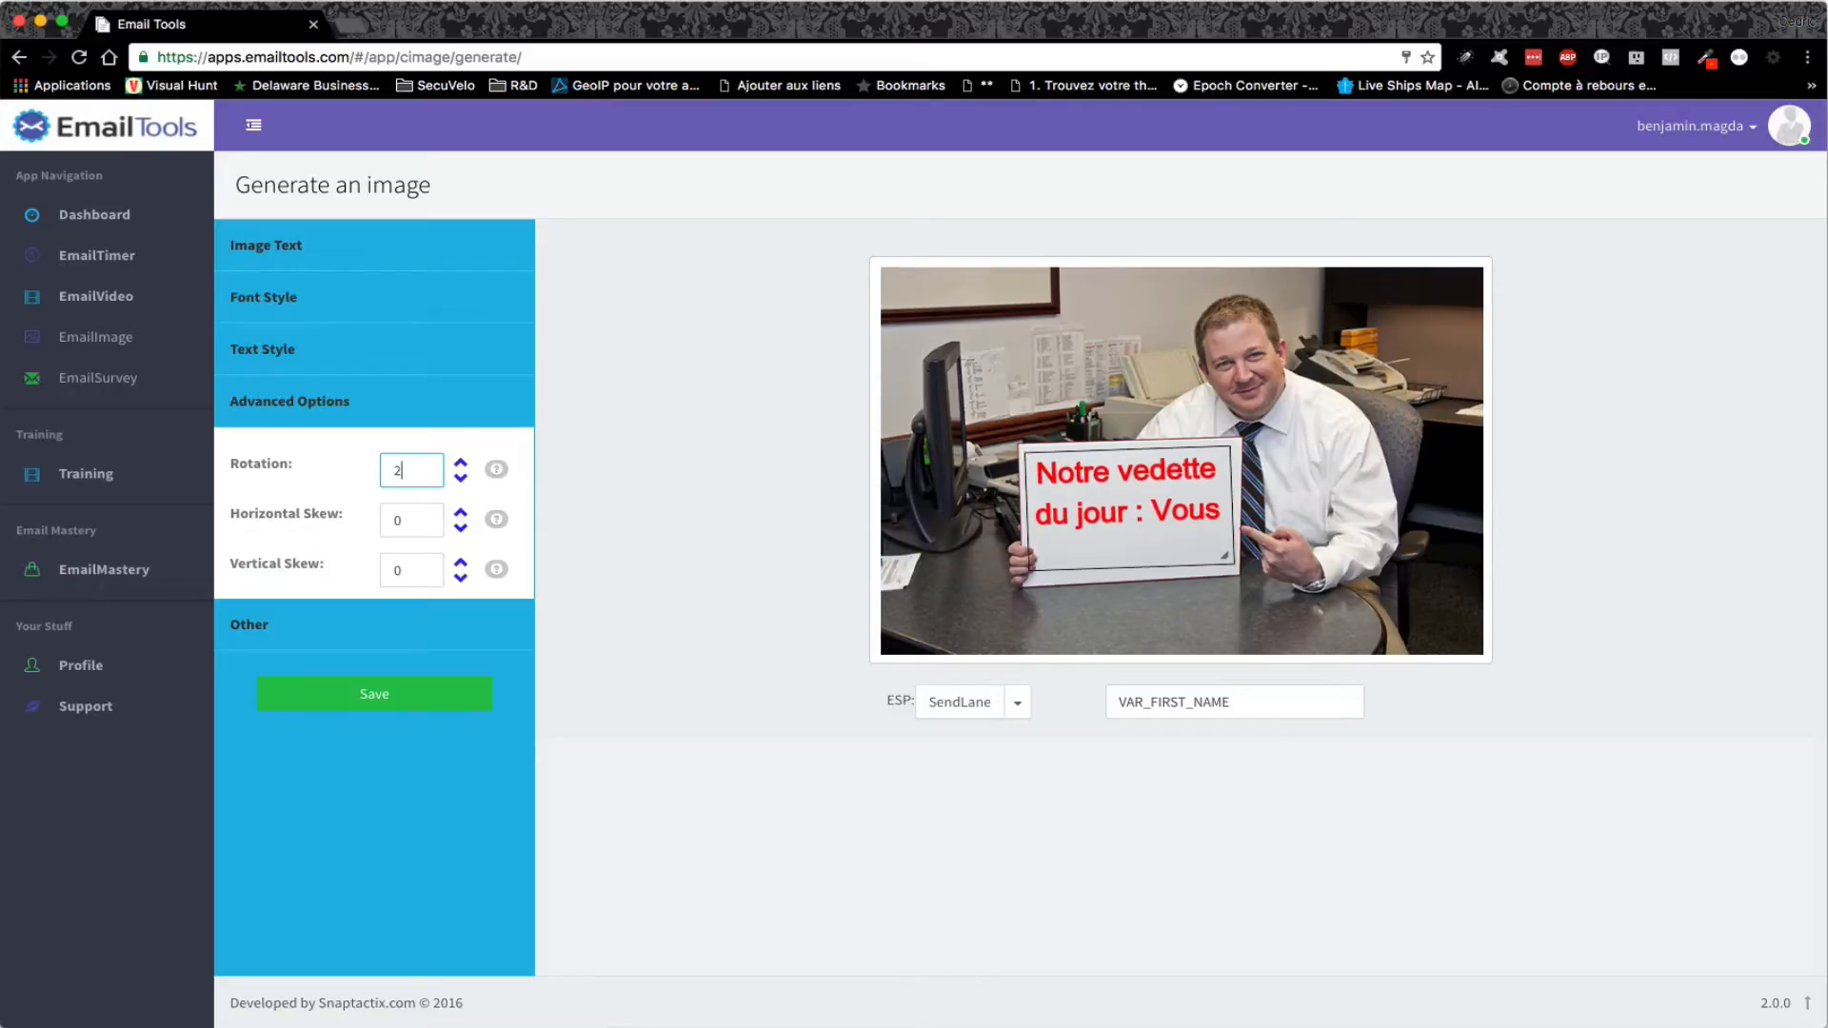
pyautogui.click(367, 629)
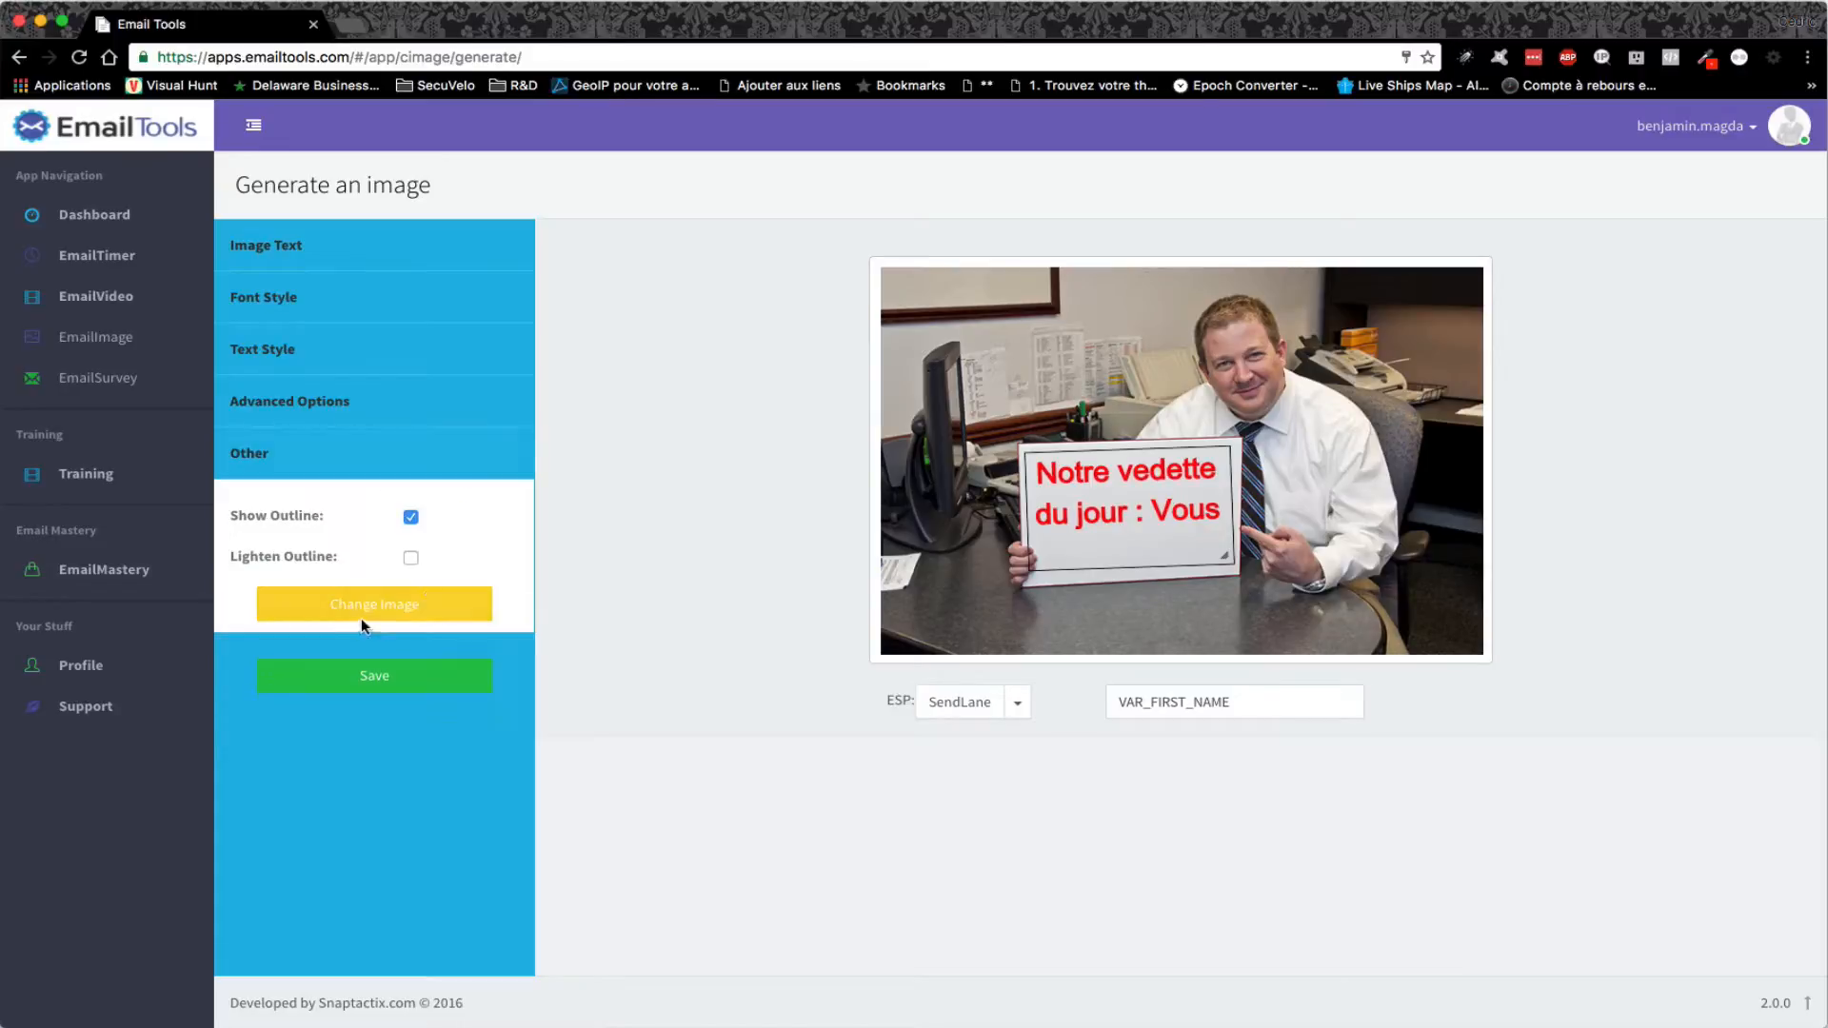
pyautogui.click(411, 517)
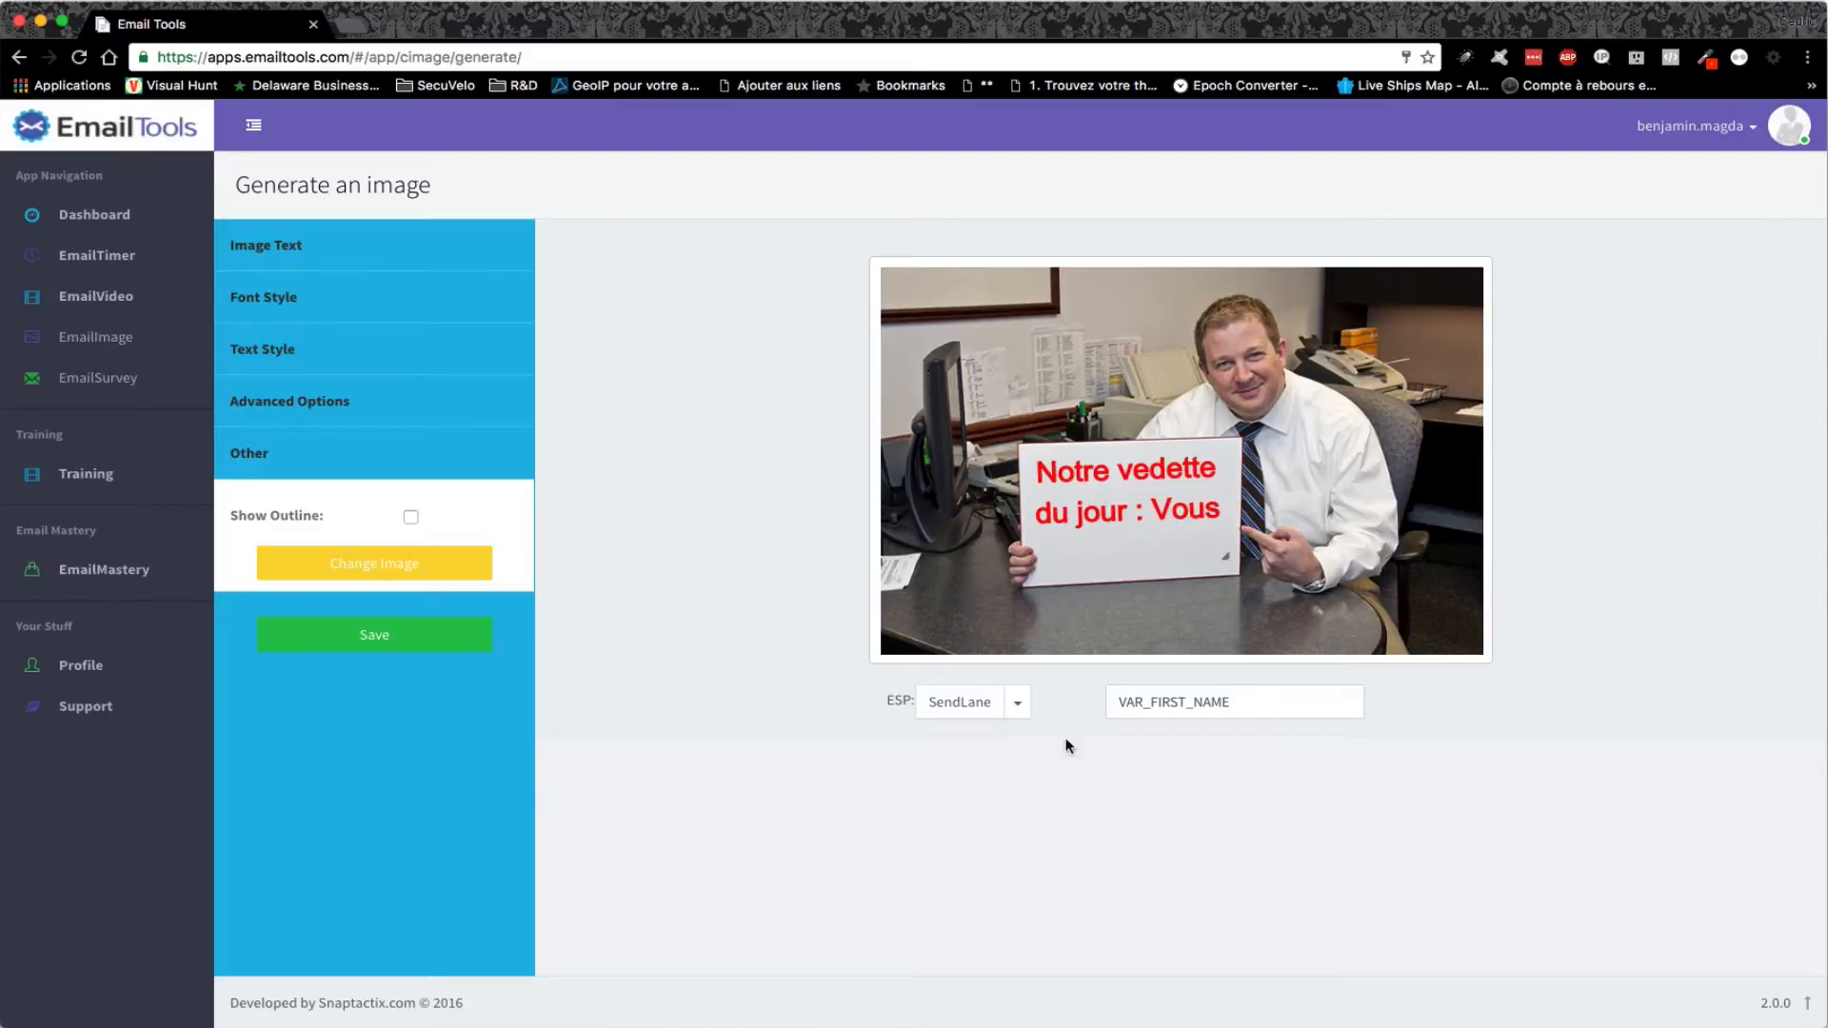
pyautogui.click(1016, 705)
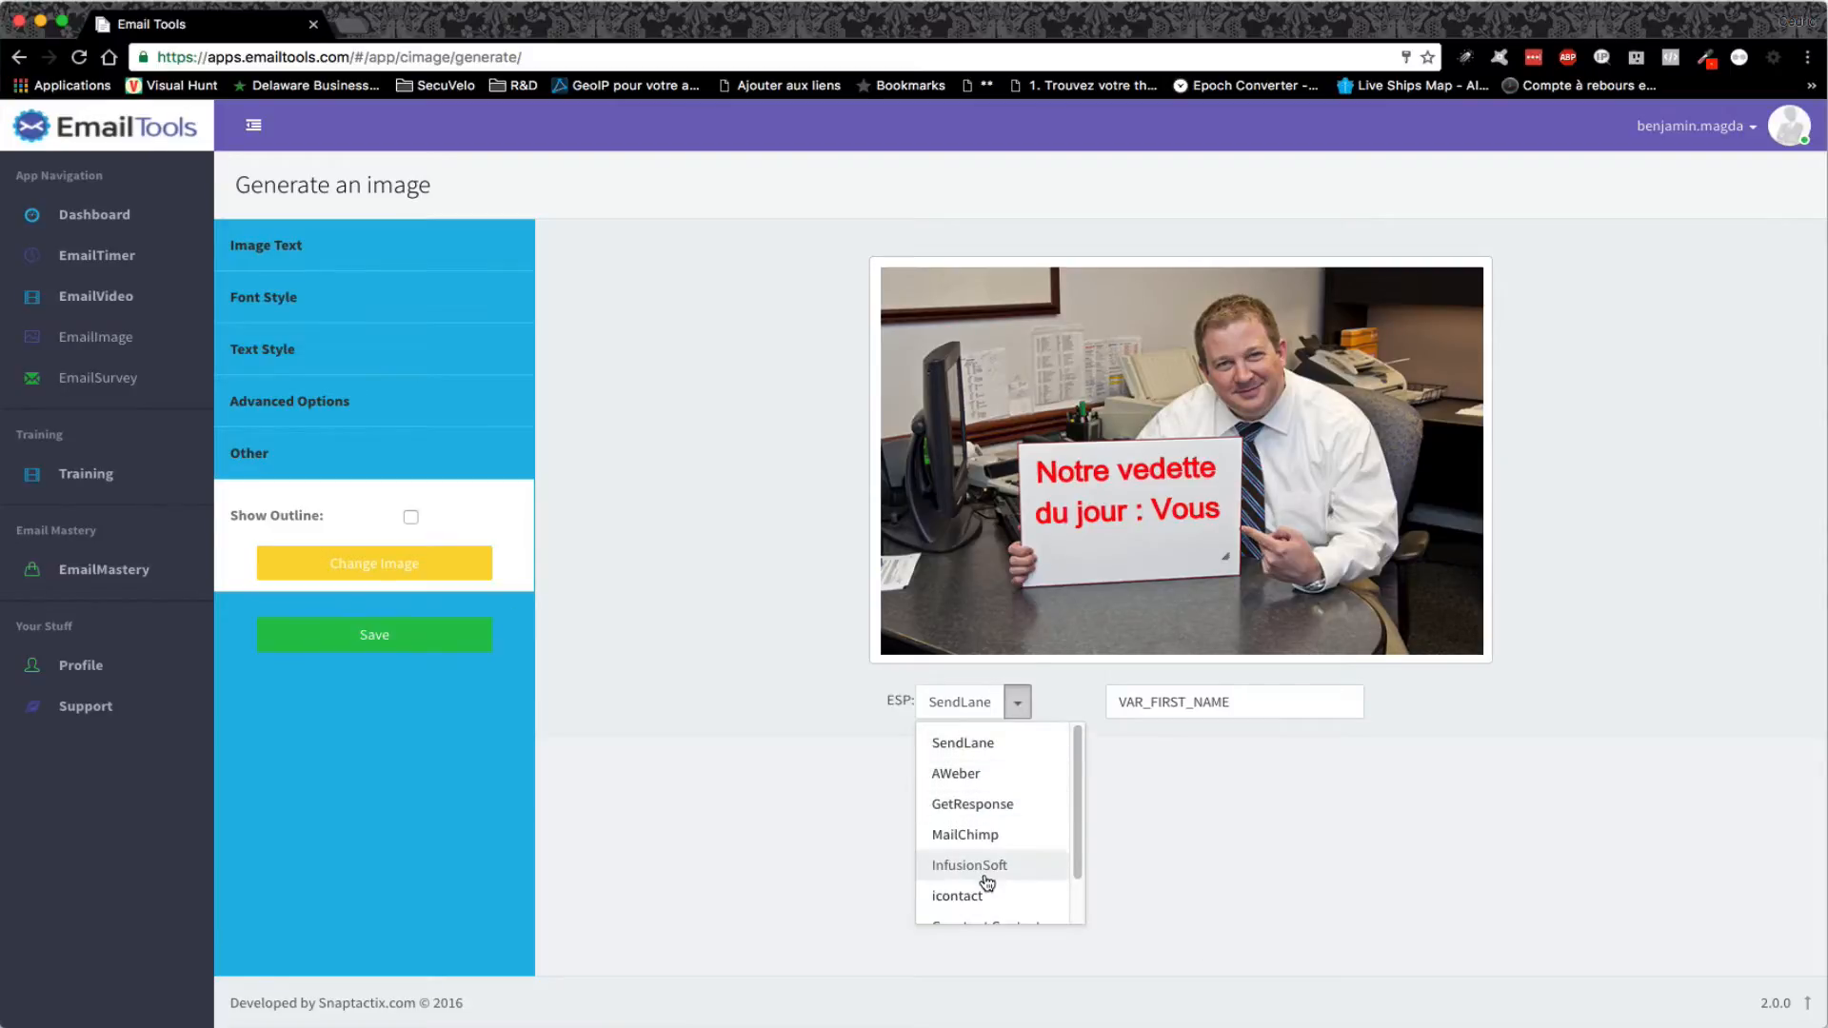
pyautogui.click(980, 835)
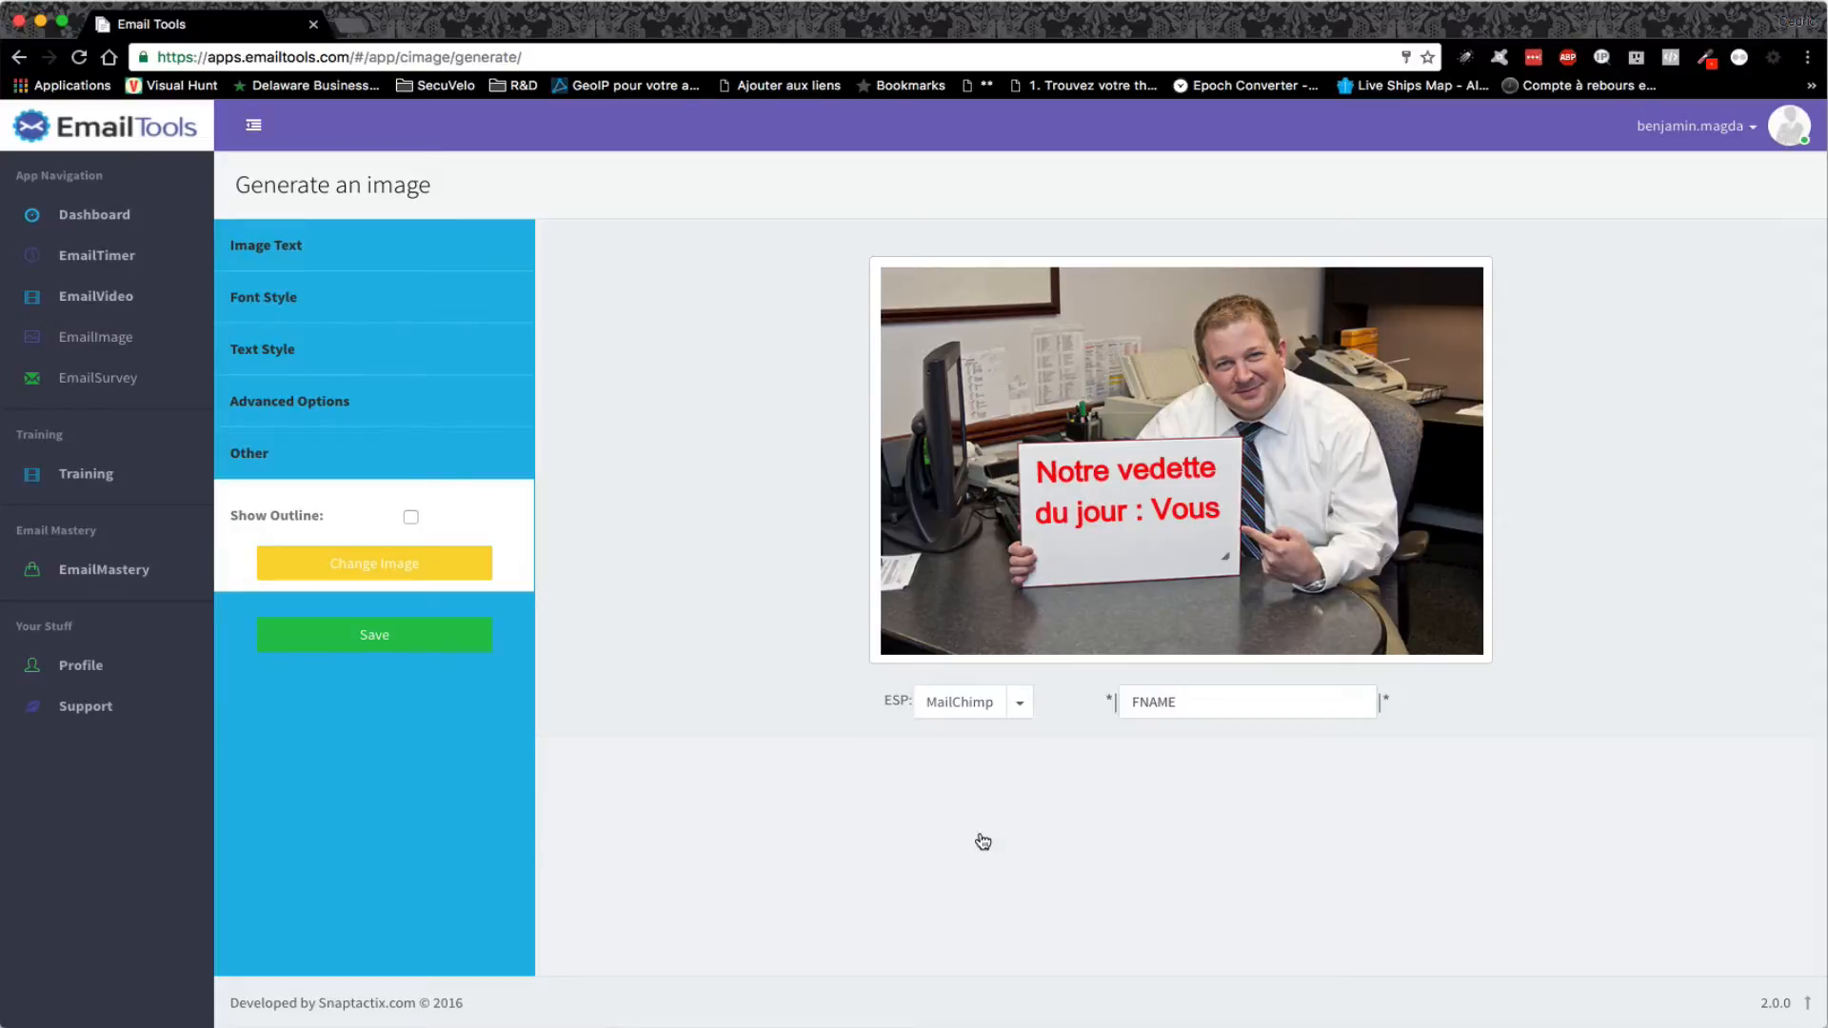
# - Save the image as 'Vedette' with its link pointing to dovorian.com
pyautogui.click(374, 635)
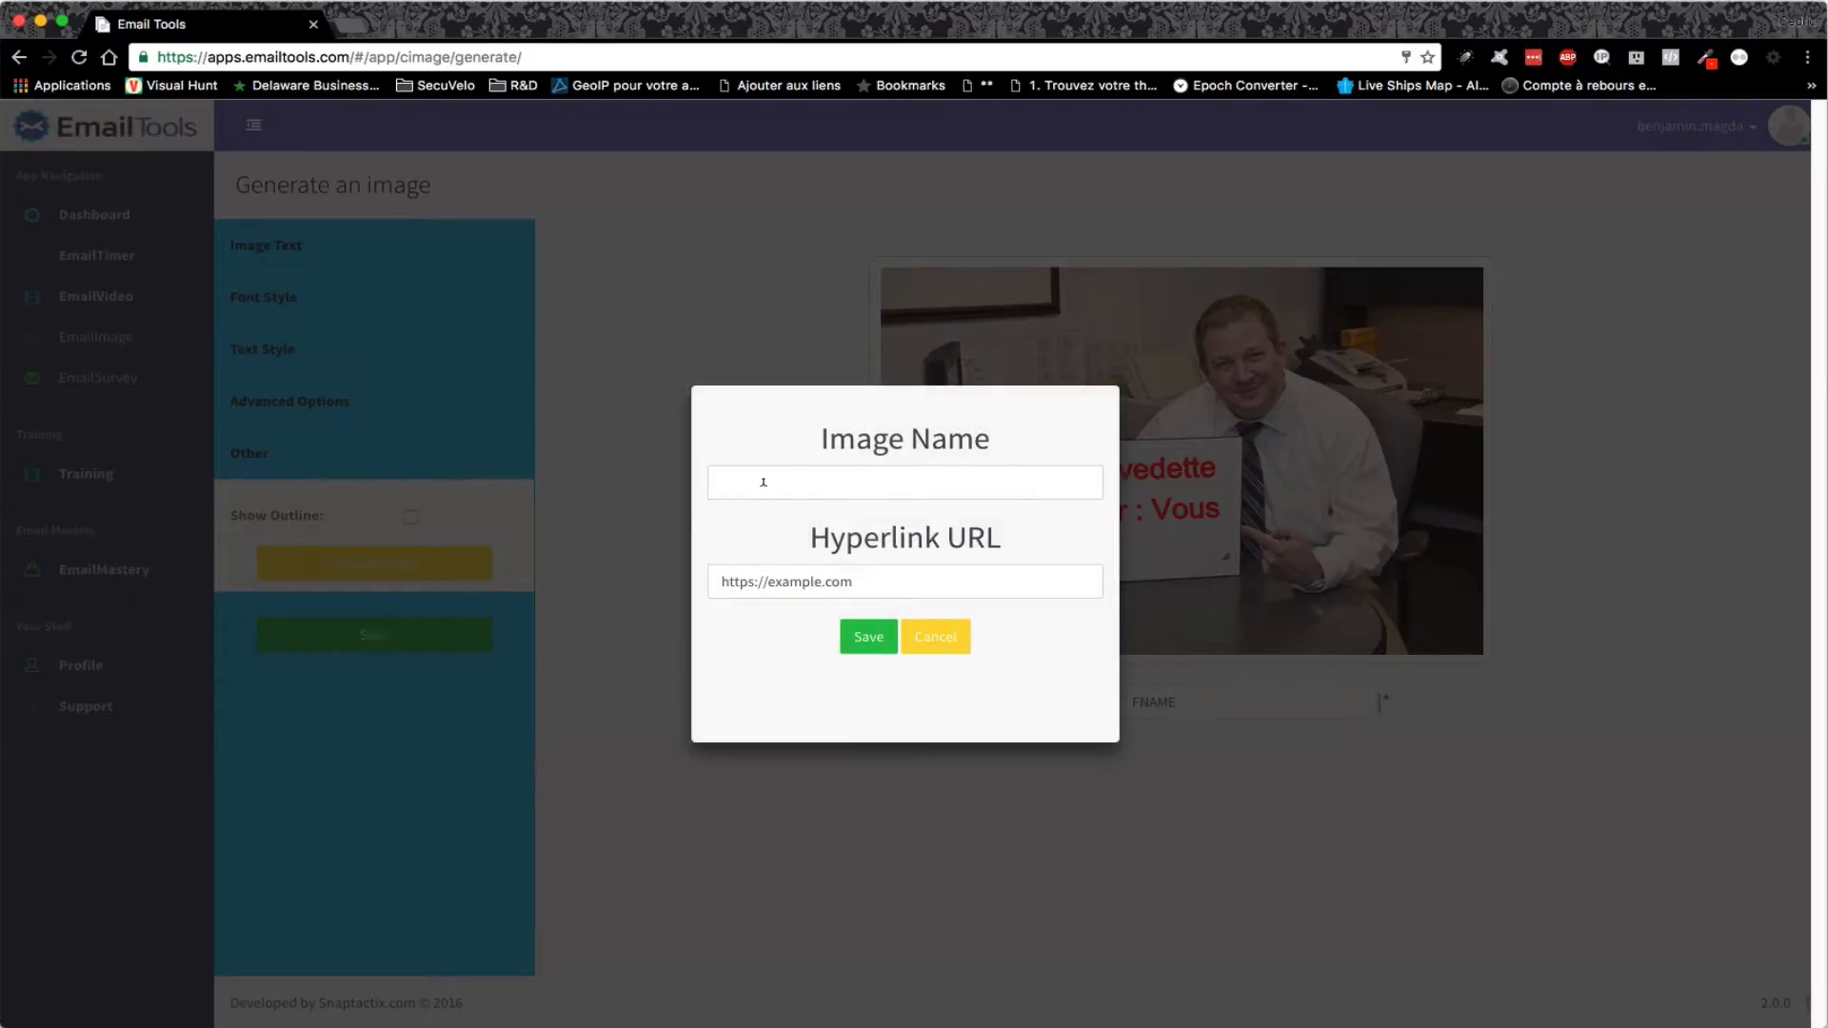
pyautogui.click(820, 482)
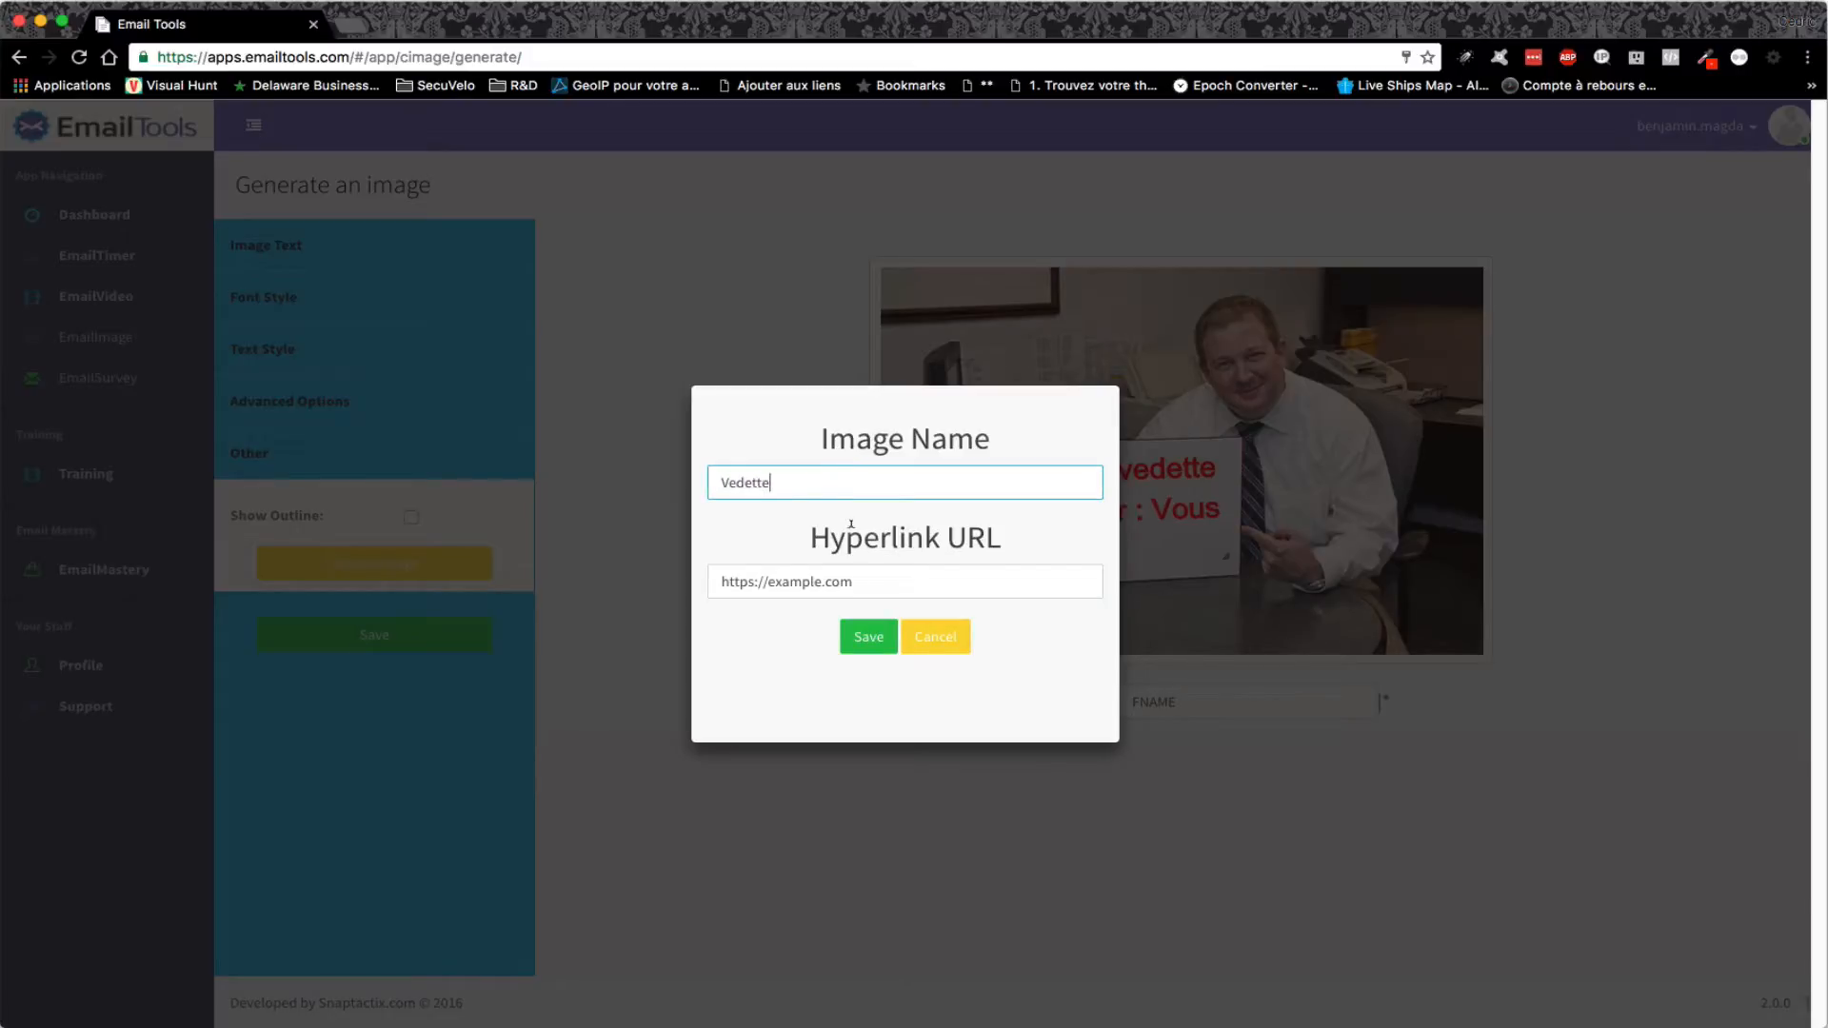
pyautogui.moveTo(769, 580); pyautogui.dragTo(817, 580)
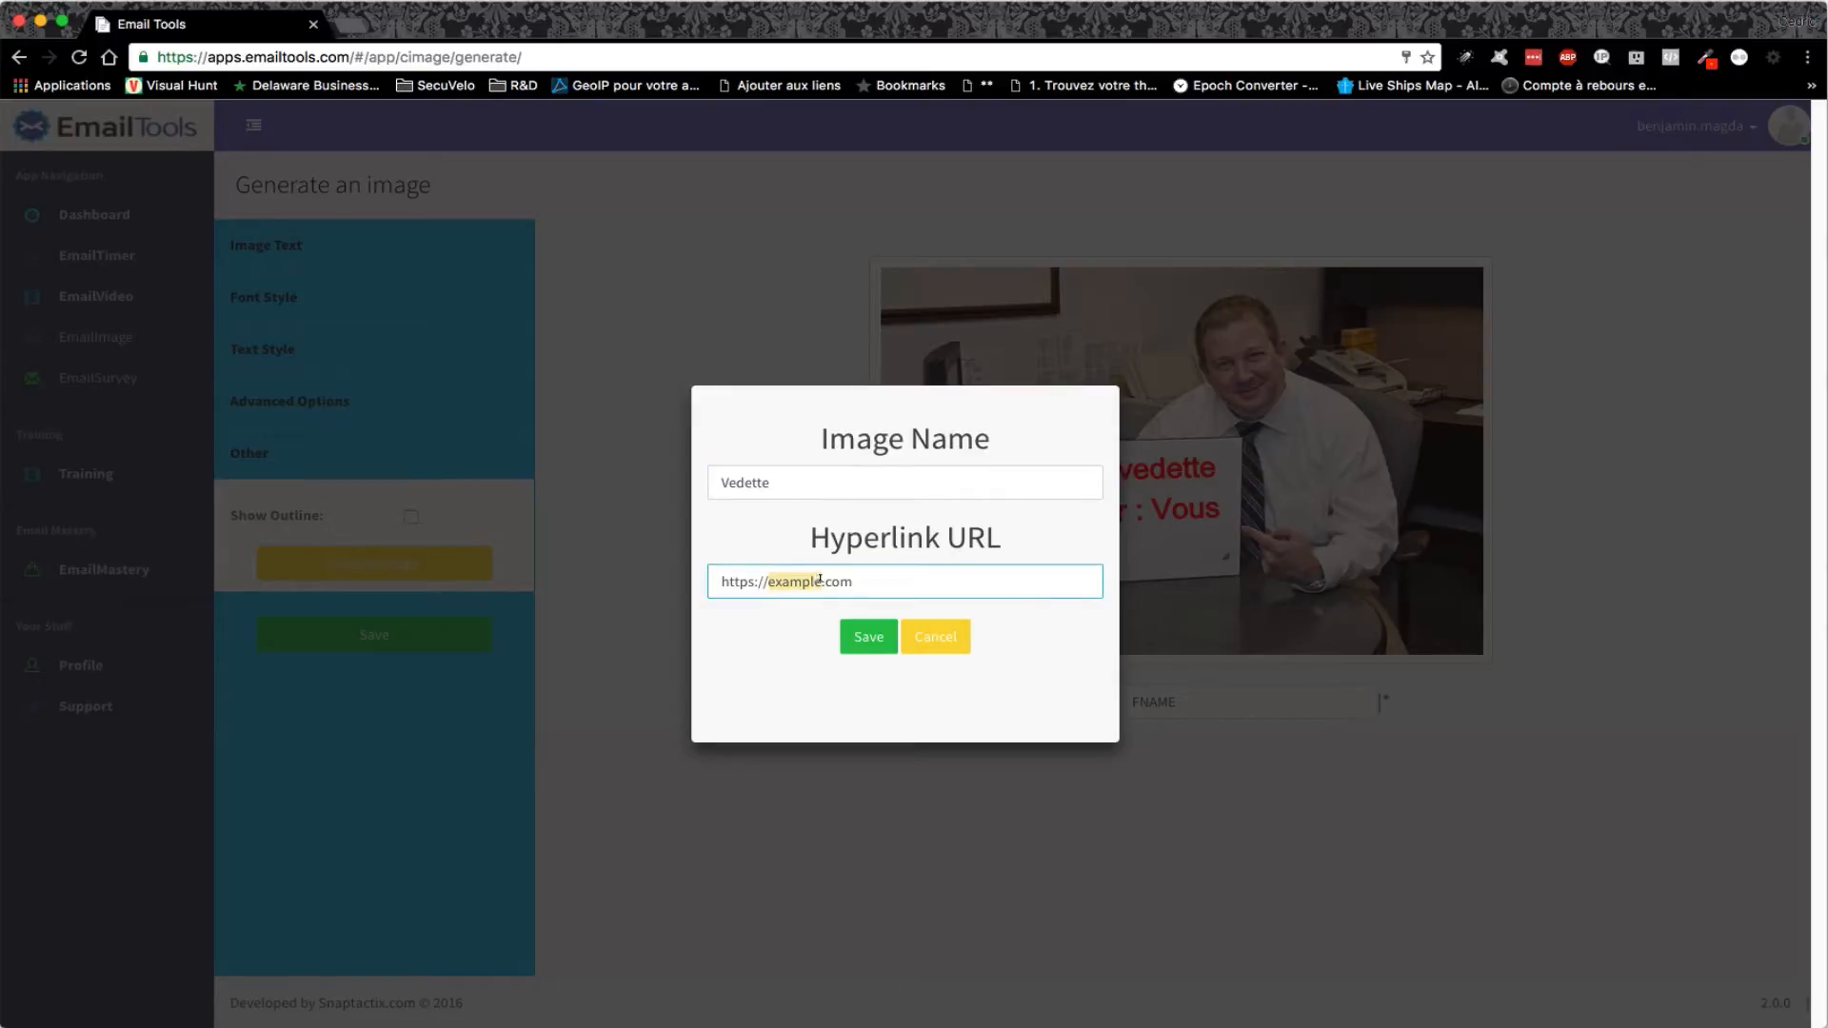
pyautogui.write('dovorian')
pyautogui.click(751, 581)
pyautogui.press('BackSpace')
pyautogui.press('BackSpace')
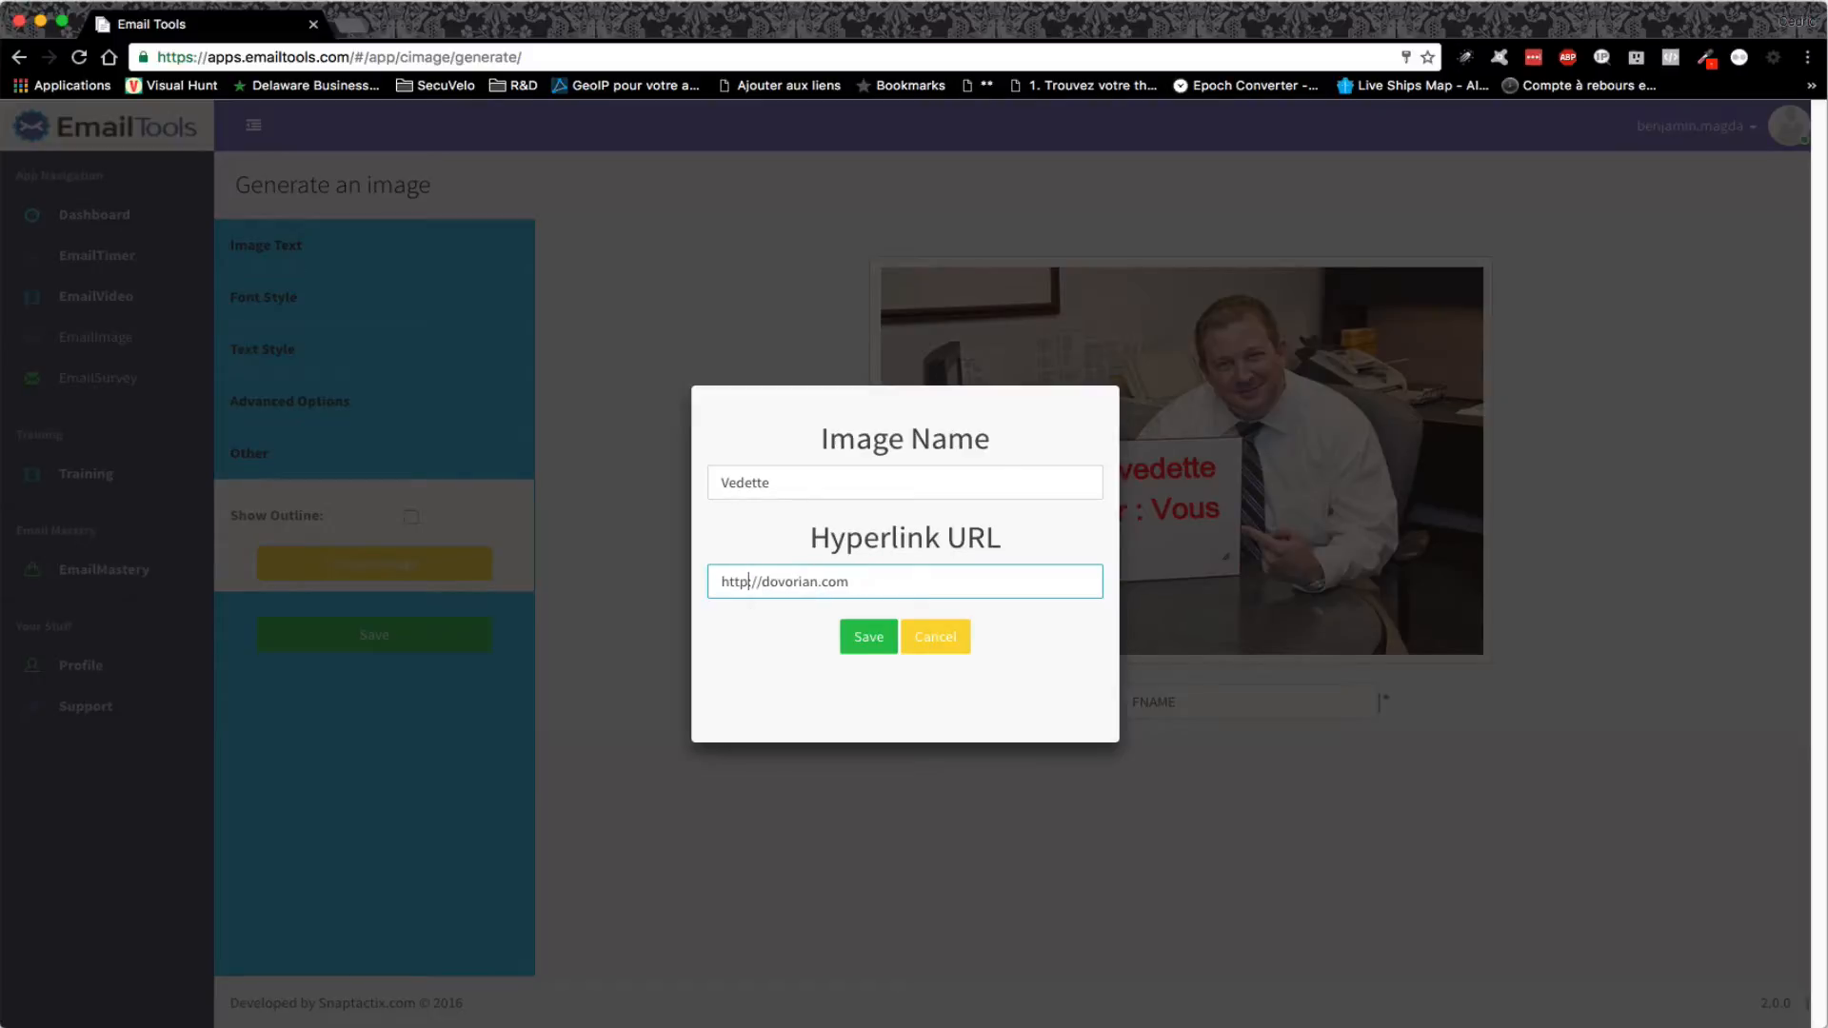
pyautogui.click(867, 637)
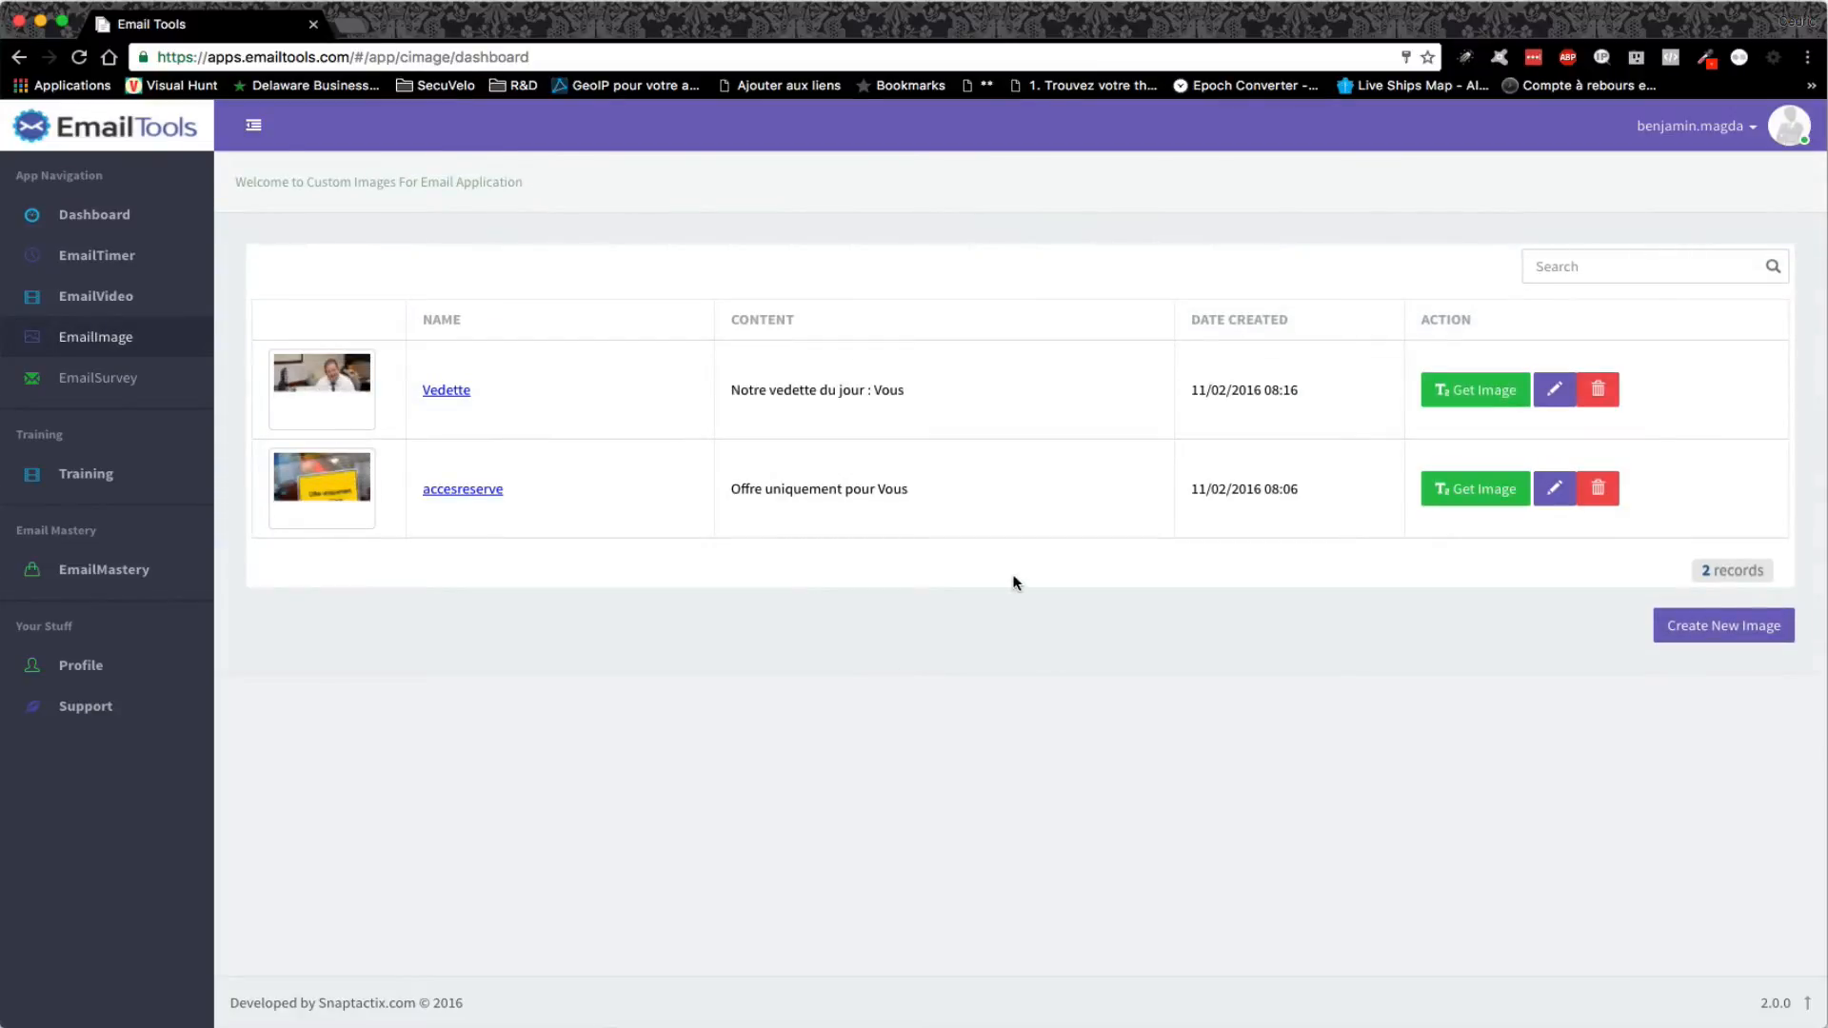
# - Copy the Vedette image's Email With Click Through Link embed code
pyautogui.click(1483, 393)
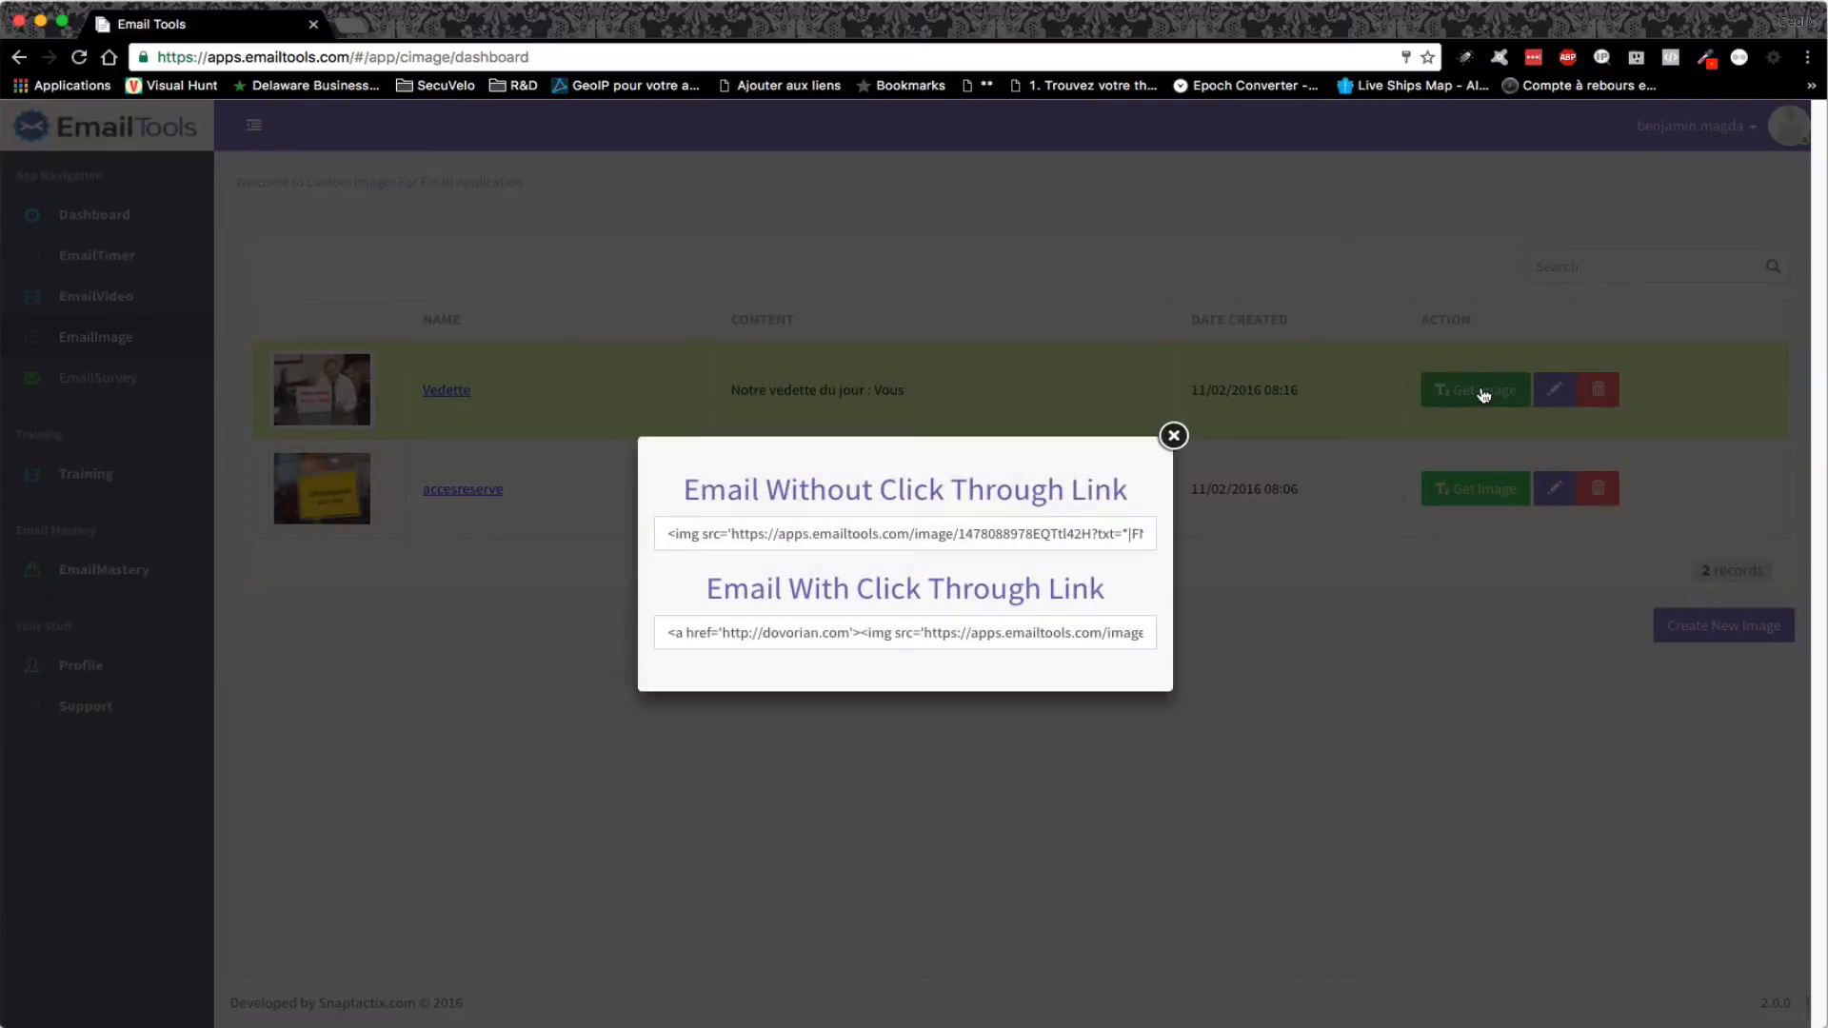
pyautogui.click(984, 630)
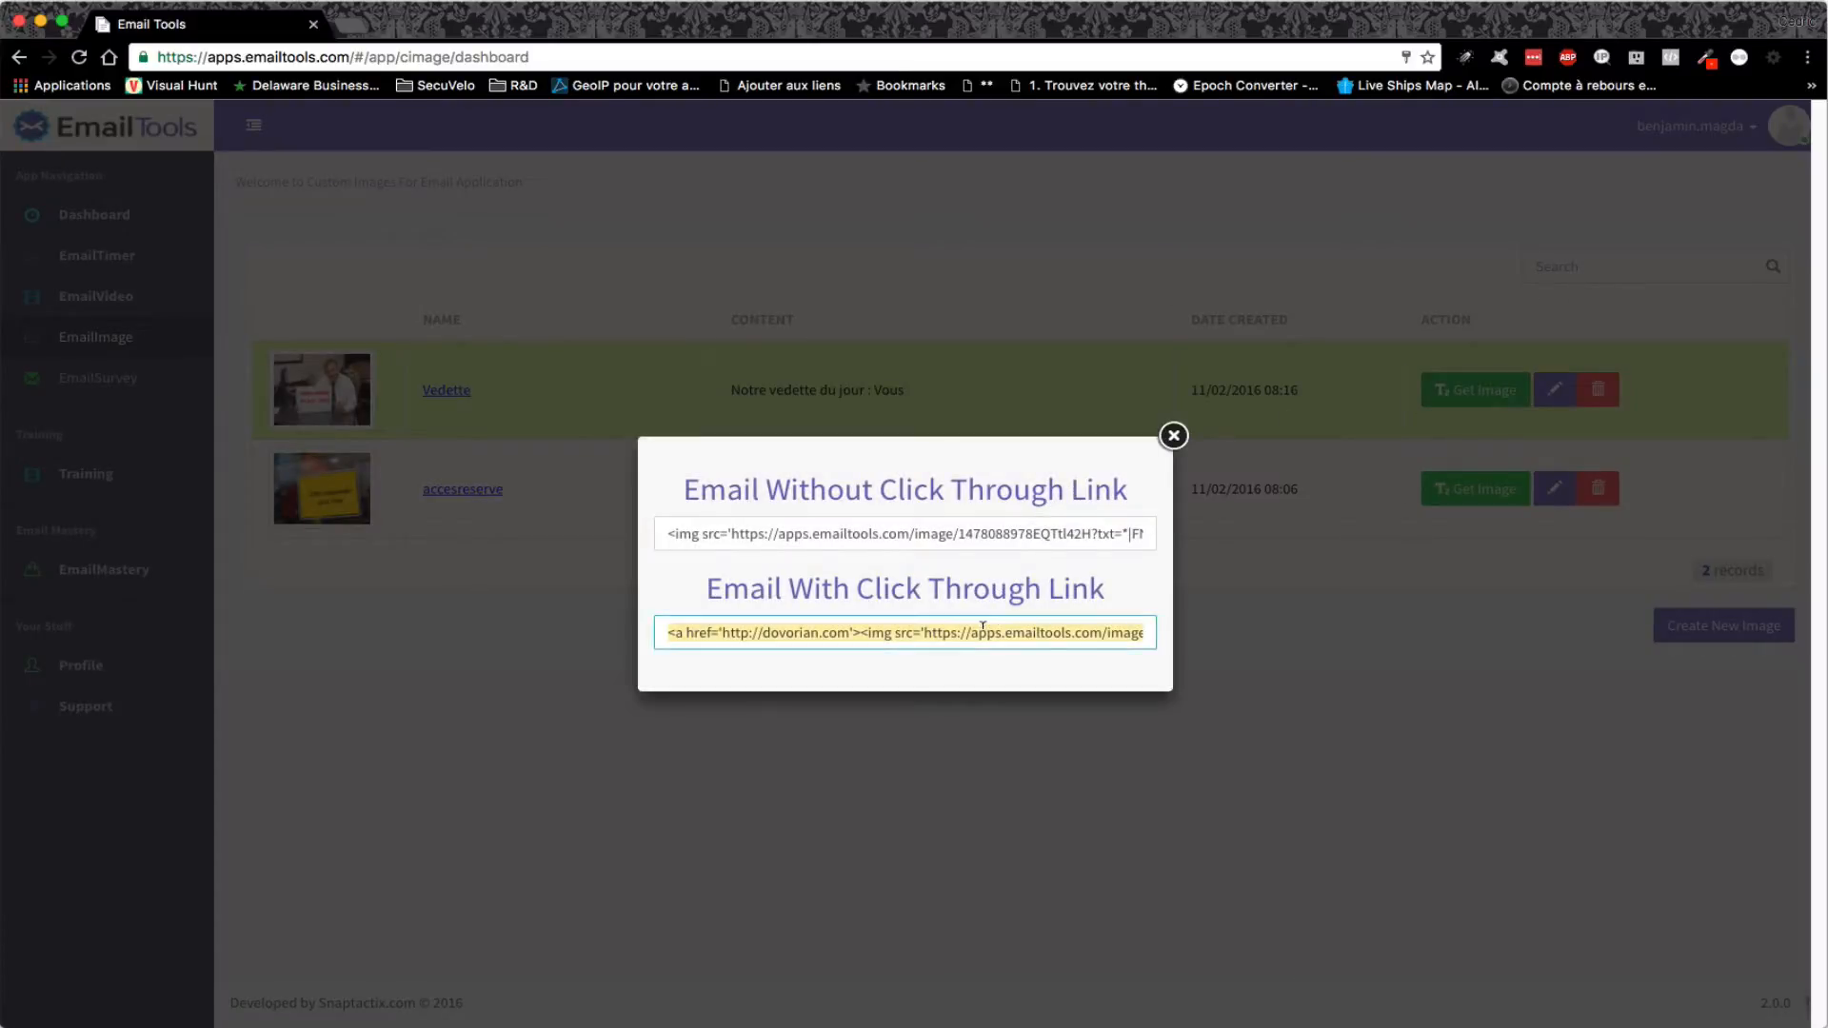
pyautogui.rightClick(982, 631)
pyautogui.click(1059, 740)
pyautogui.click(1174, 435)
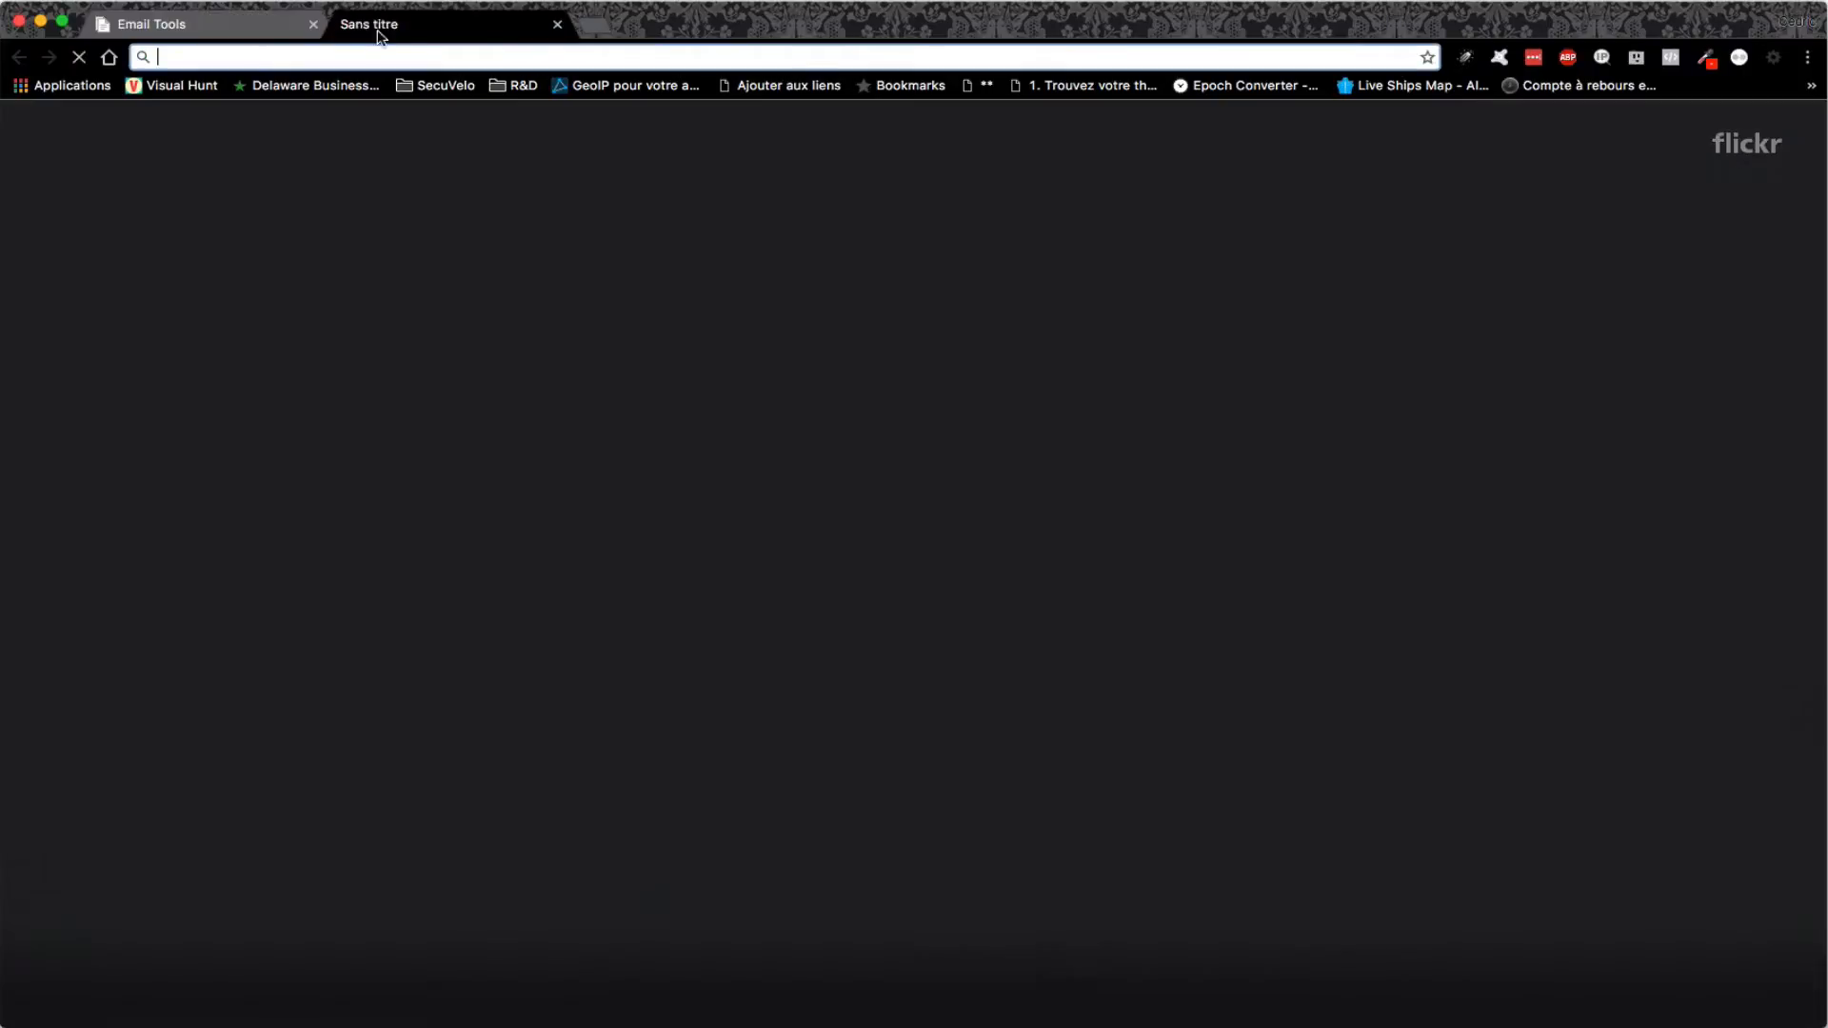
pyautogui.click(349, 24)
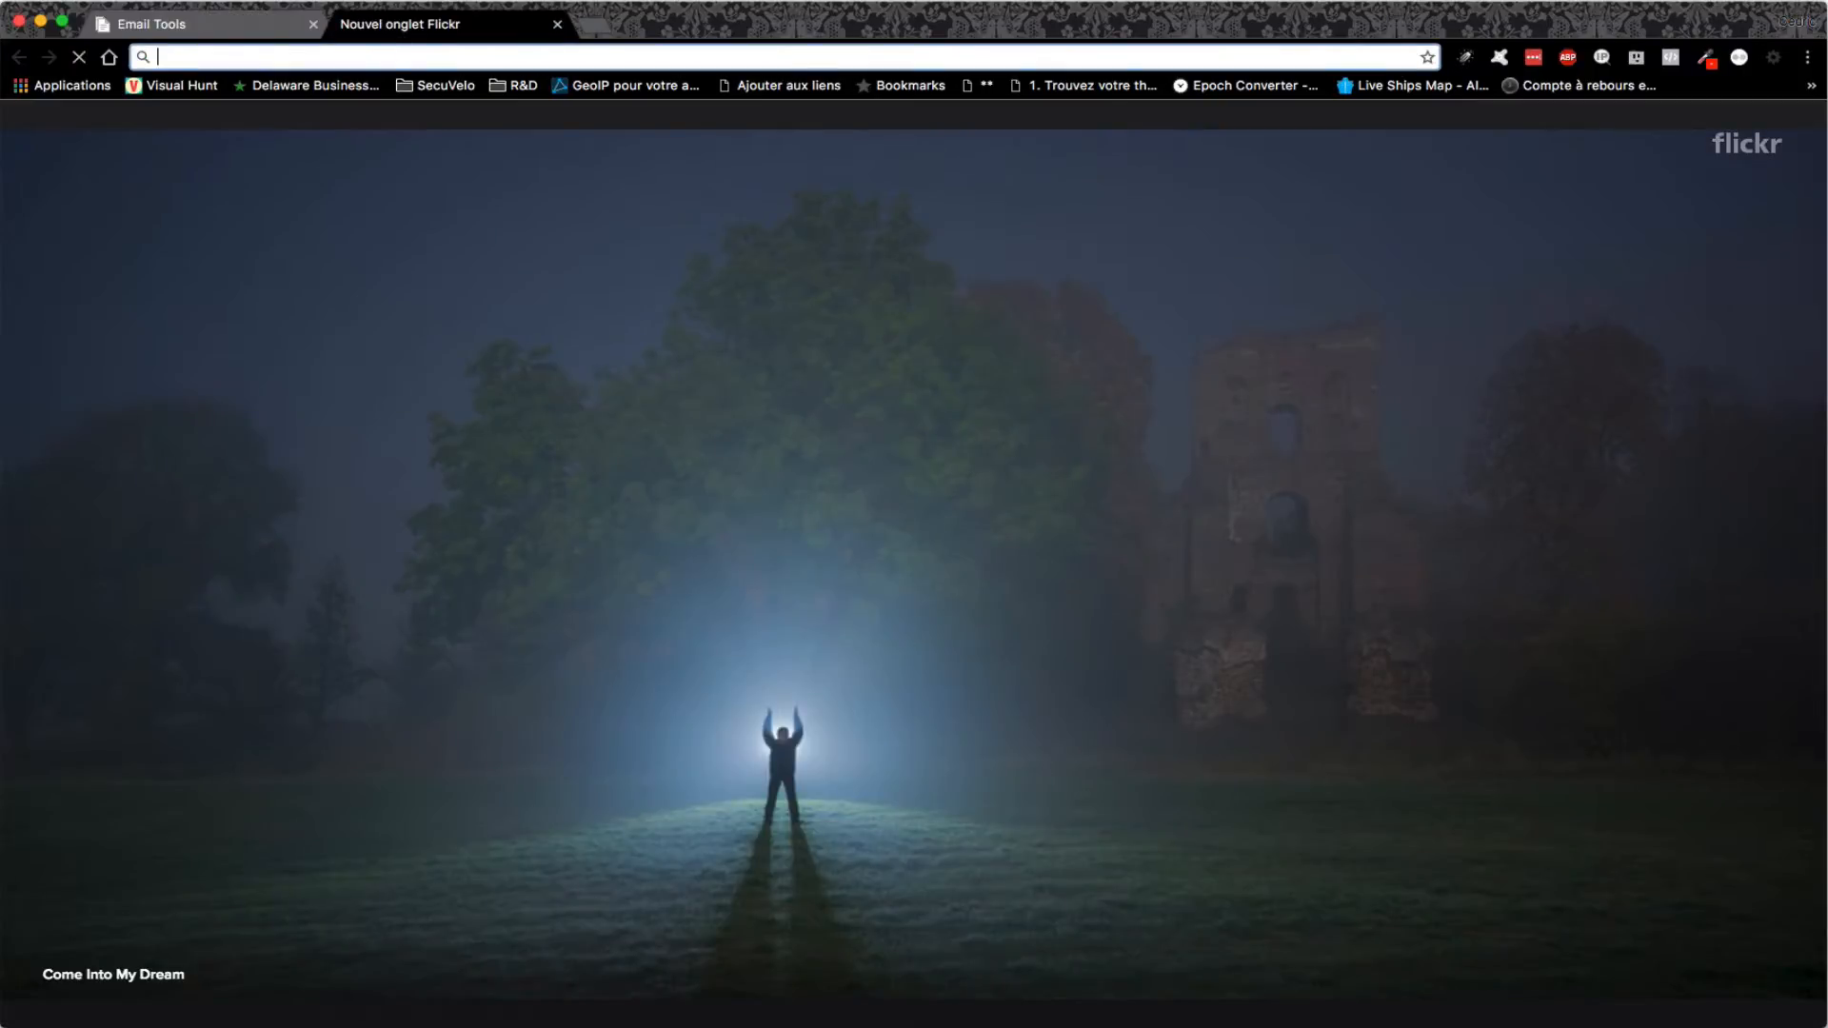
# - Open the Les éditions du Savoir list's Opt-in confirmation email text block for editing
pyautogui.write('us8.admin.mailchimp.com/lists/')
pyautogui.press('Return')
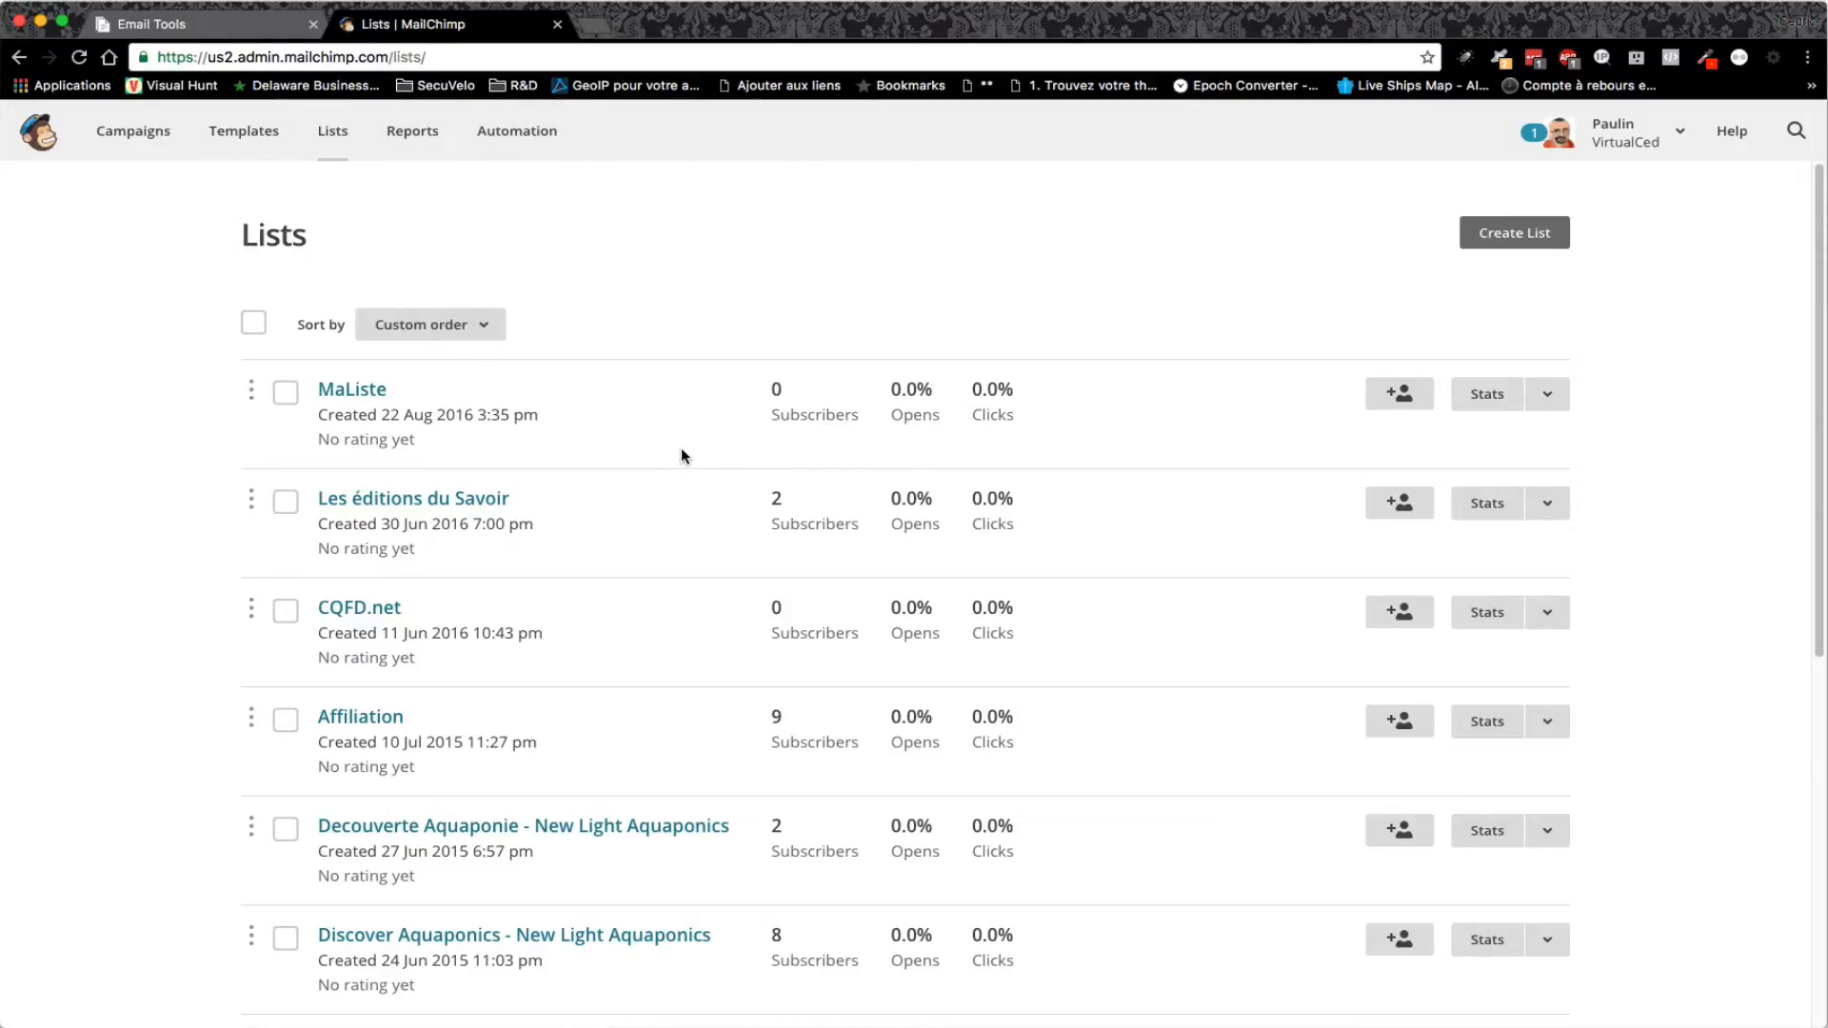
pyautogui.click(409, 500)
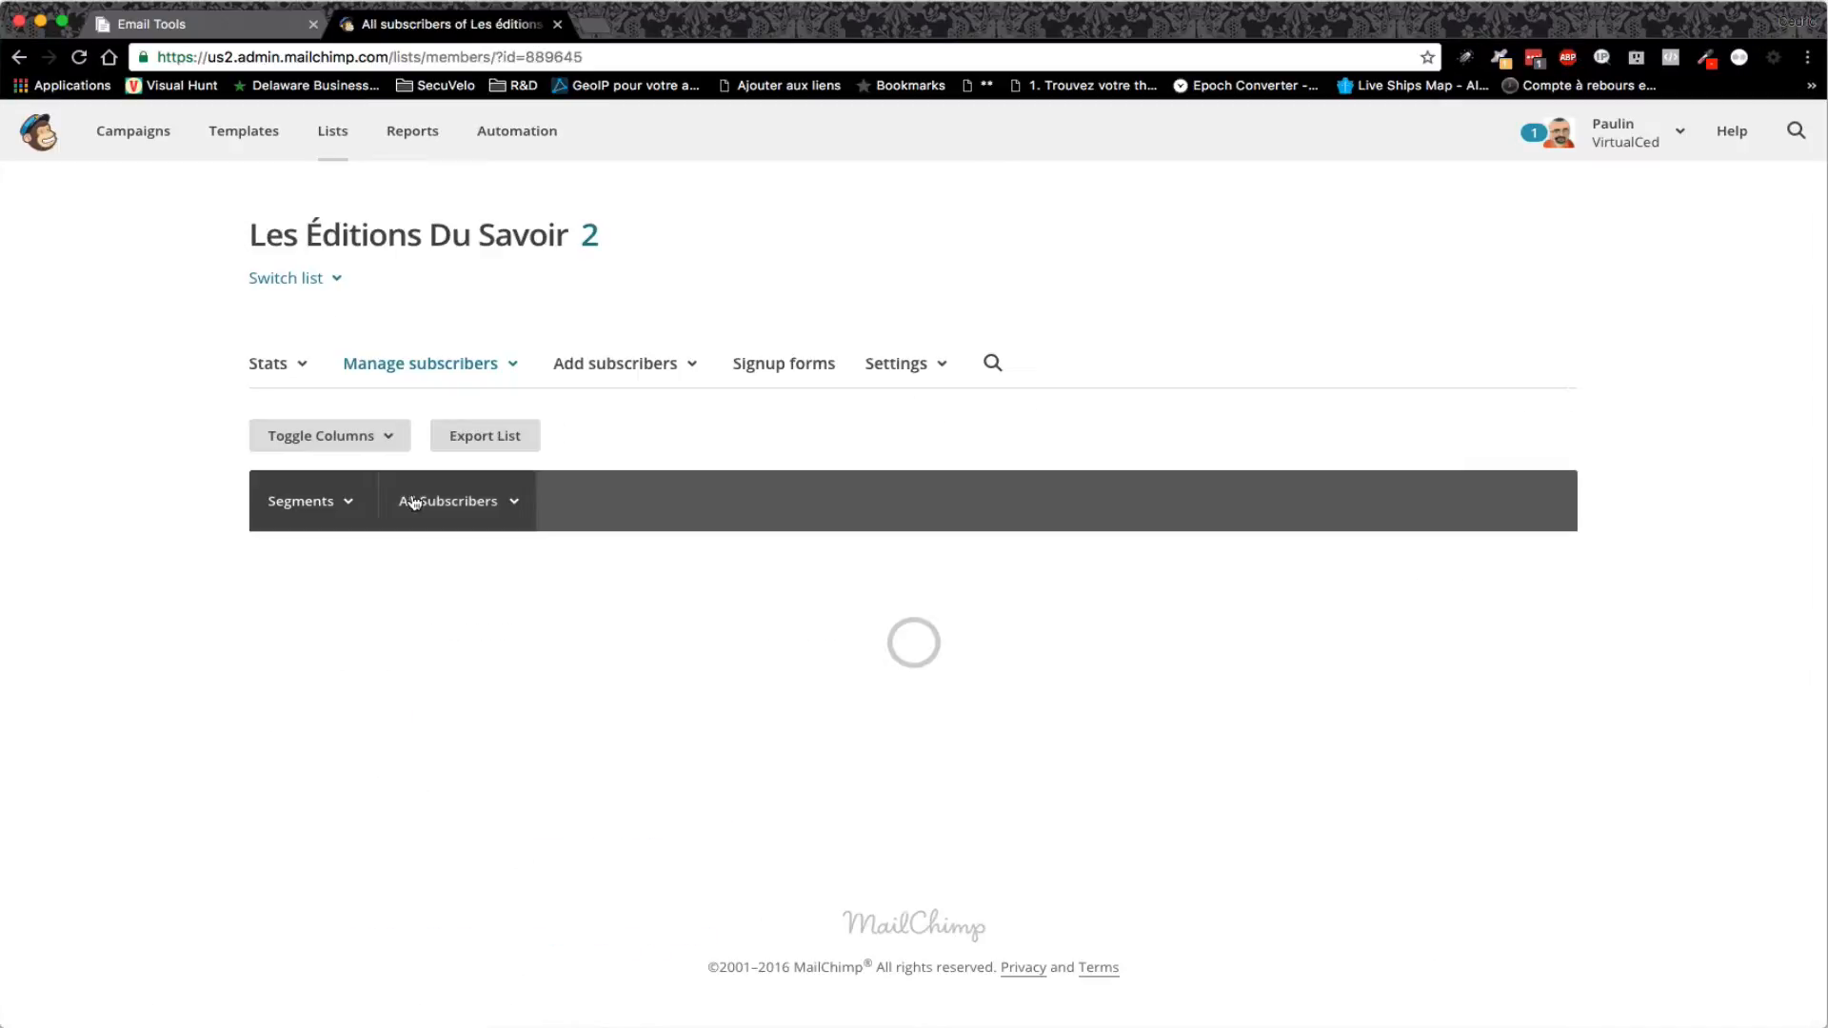
pyautogui.click(766, 371)
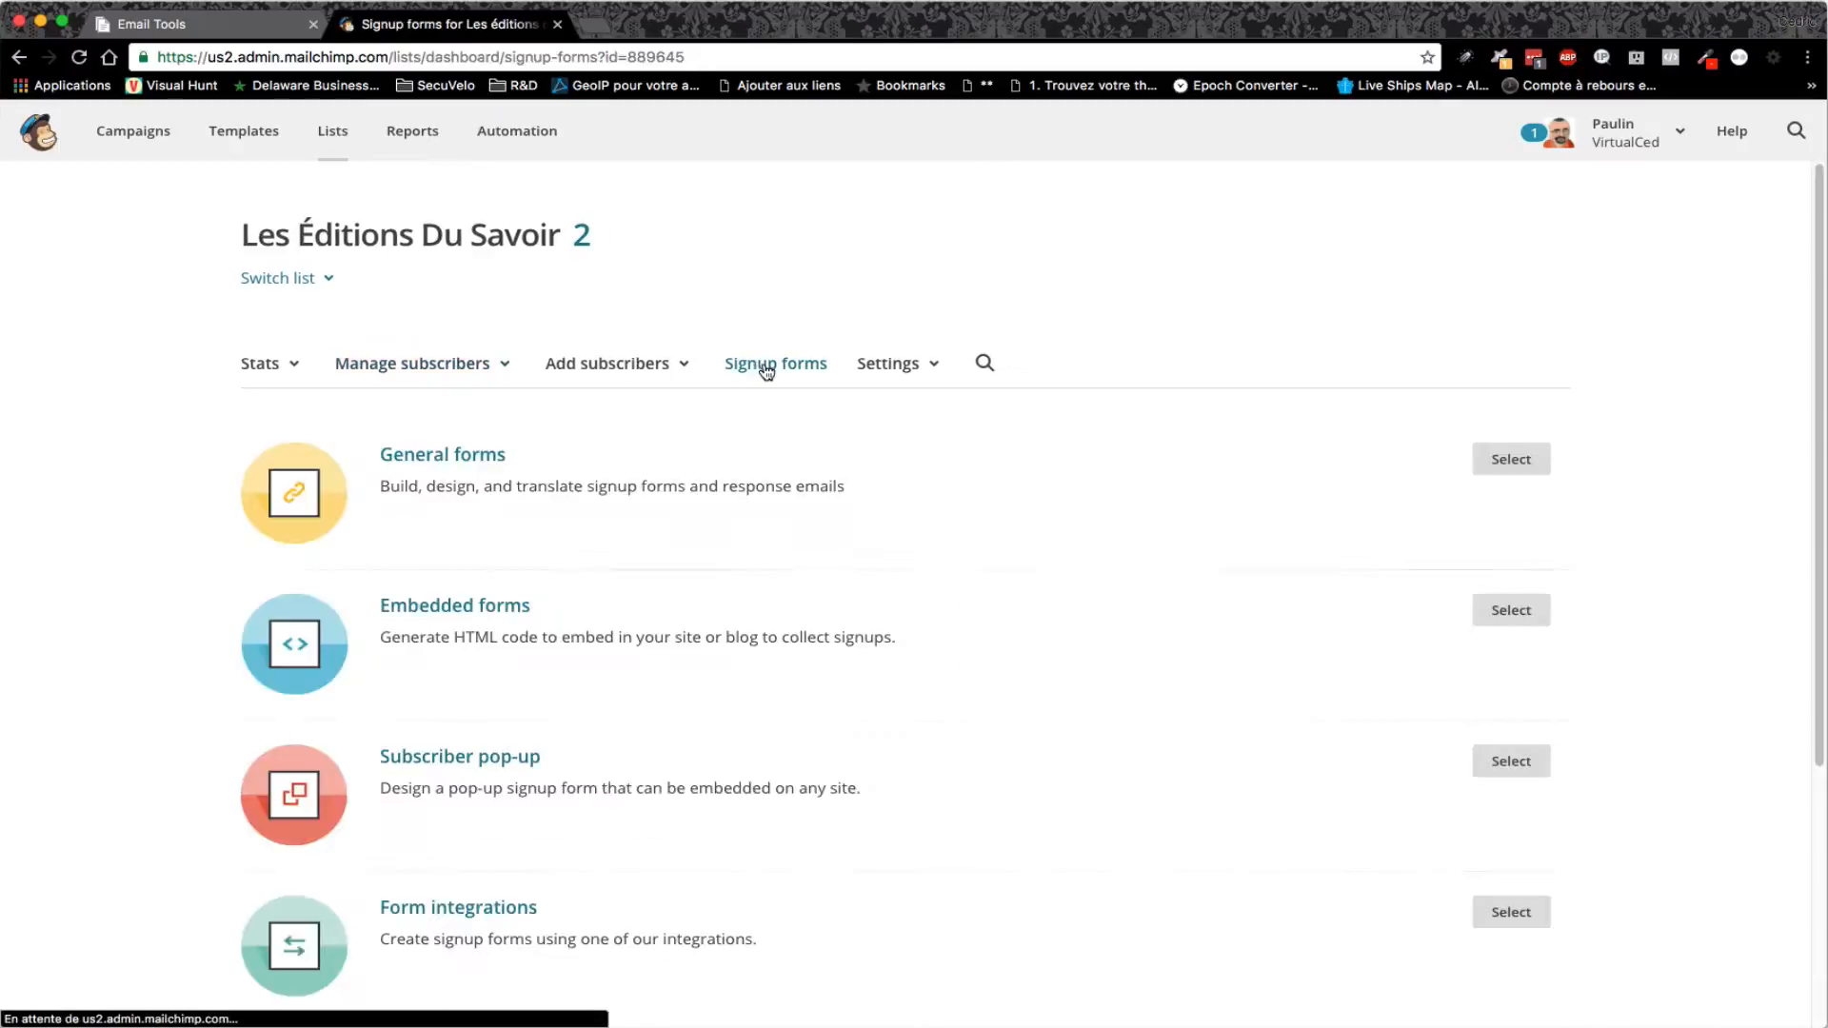
pyautogui.click(1511, 459)
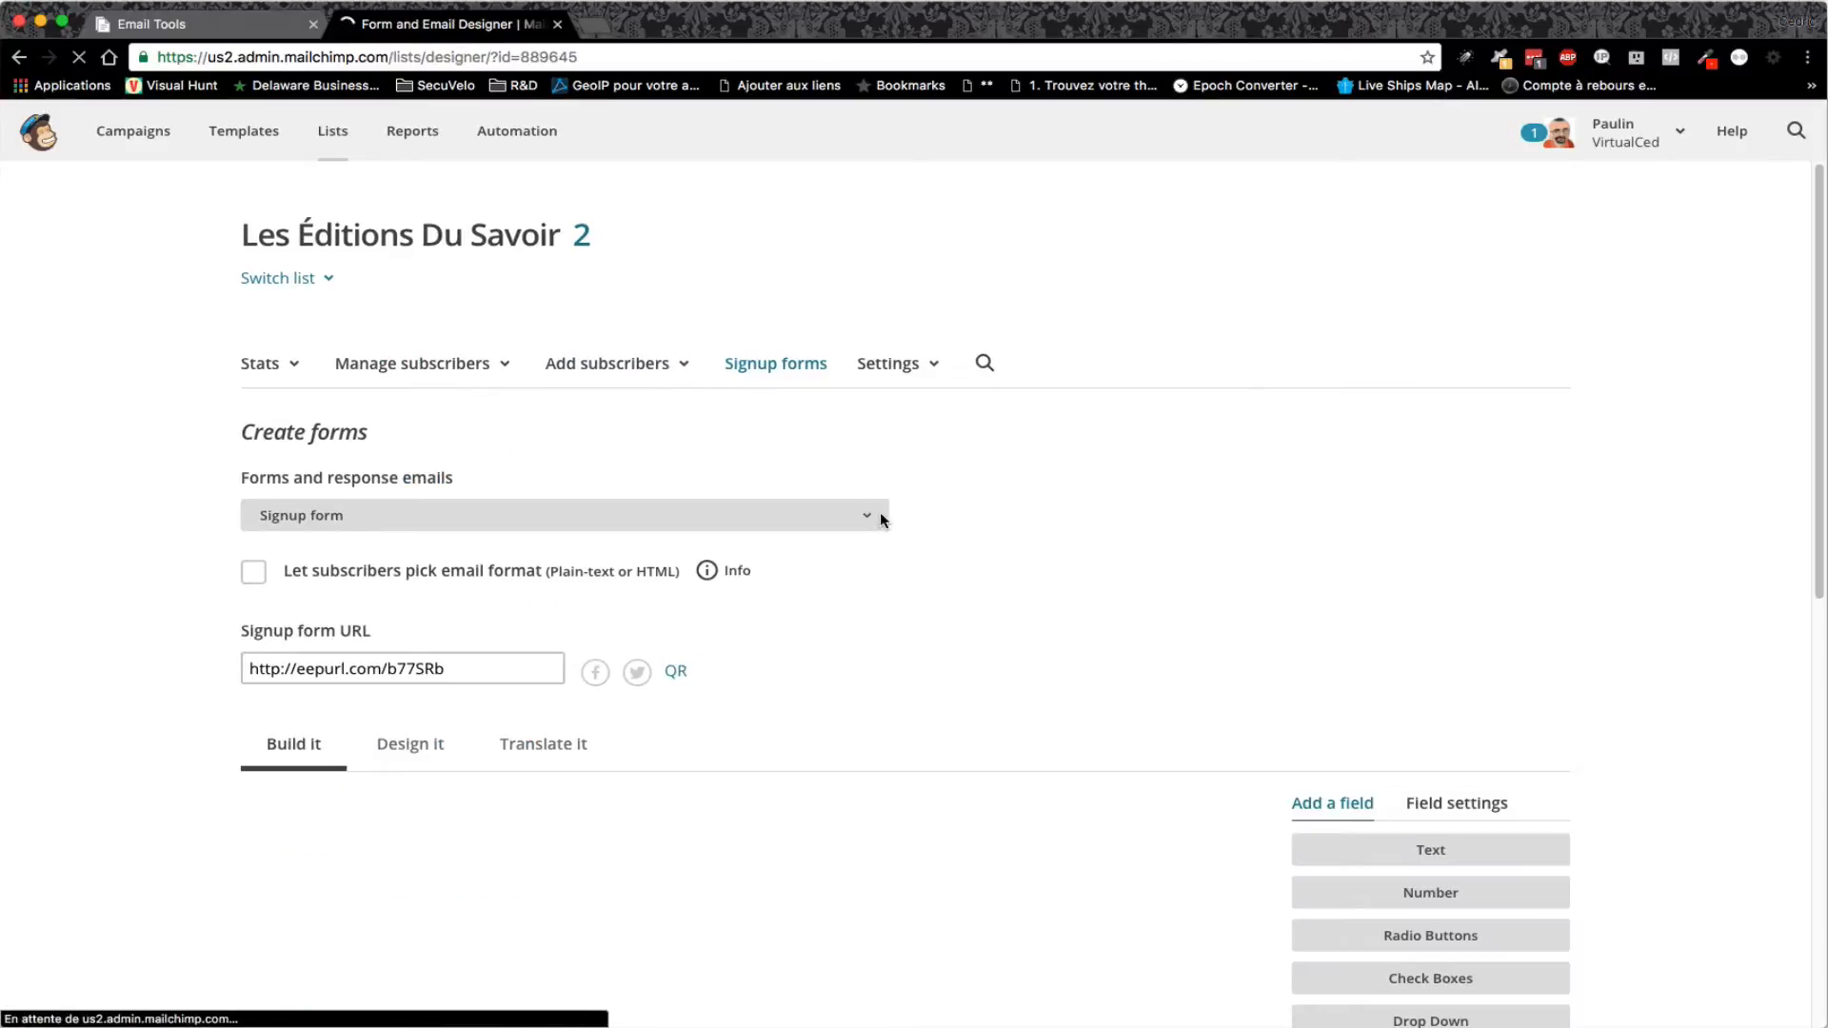
pyautogui.click(876, 515)
pyautogui.click(444, 568)
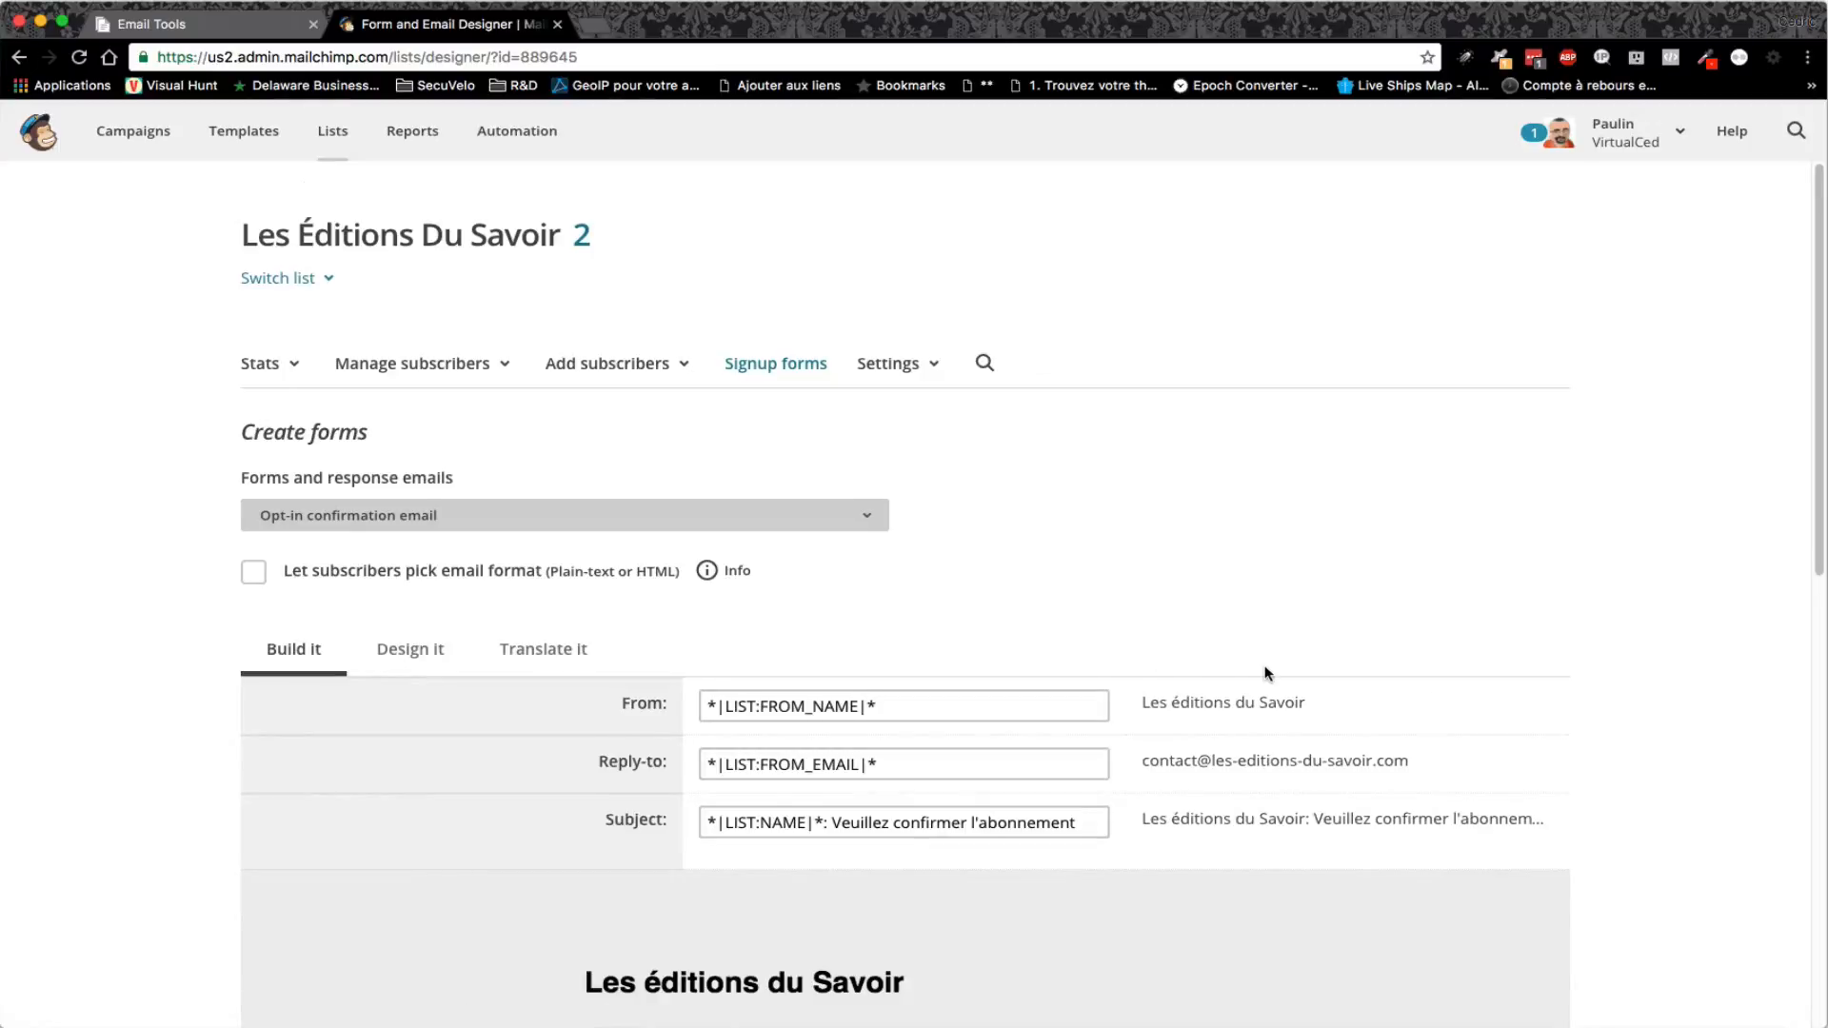
pyautogui.scroll(-5, 1265, 673)
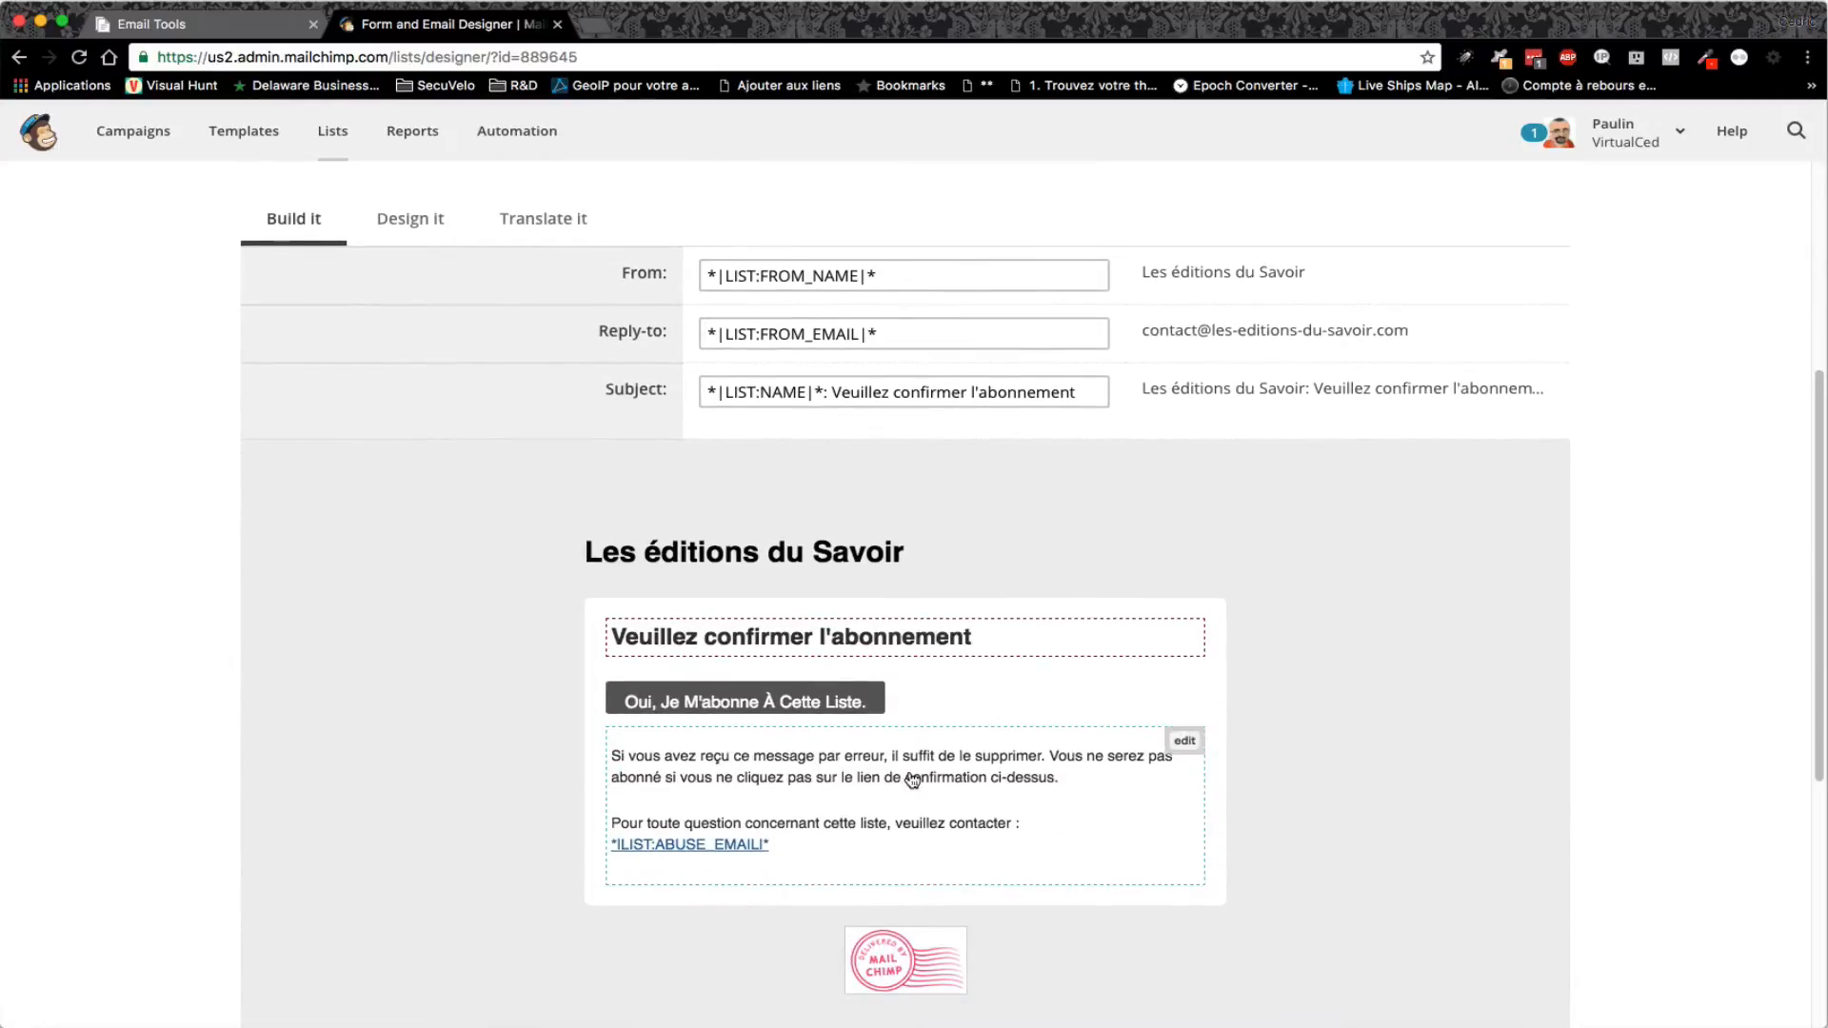
pyautogui.click(1184, 743)
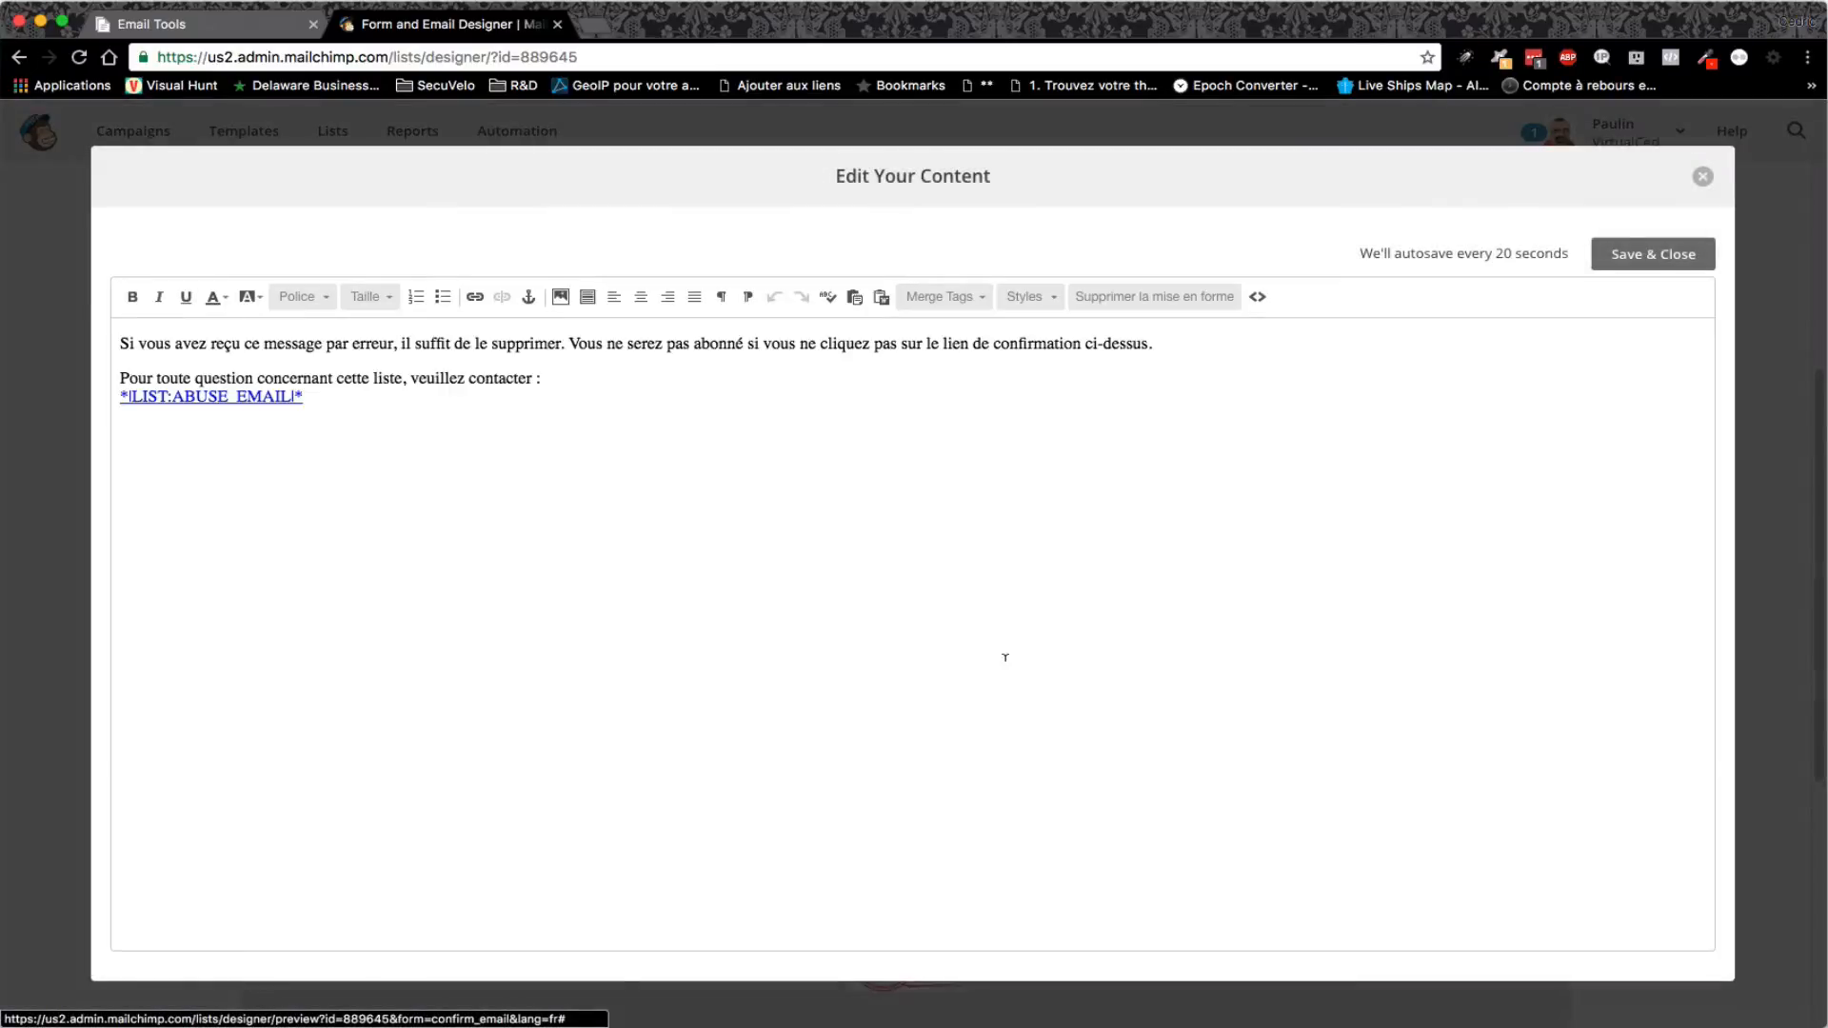
# - In HTML source, paste the image code after the first paragraph and save the block
pyautogui.click(1259, 298)
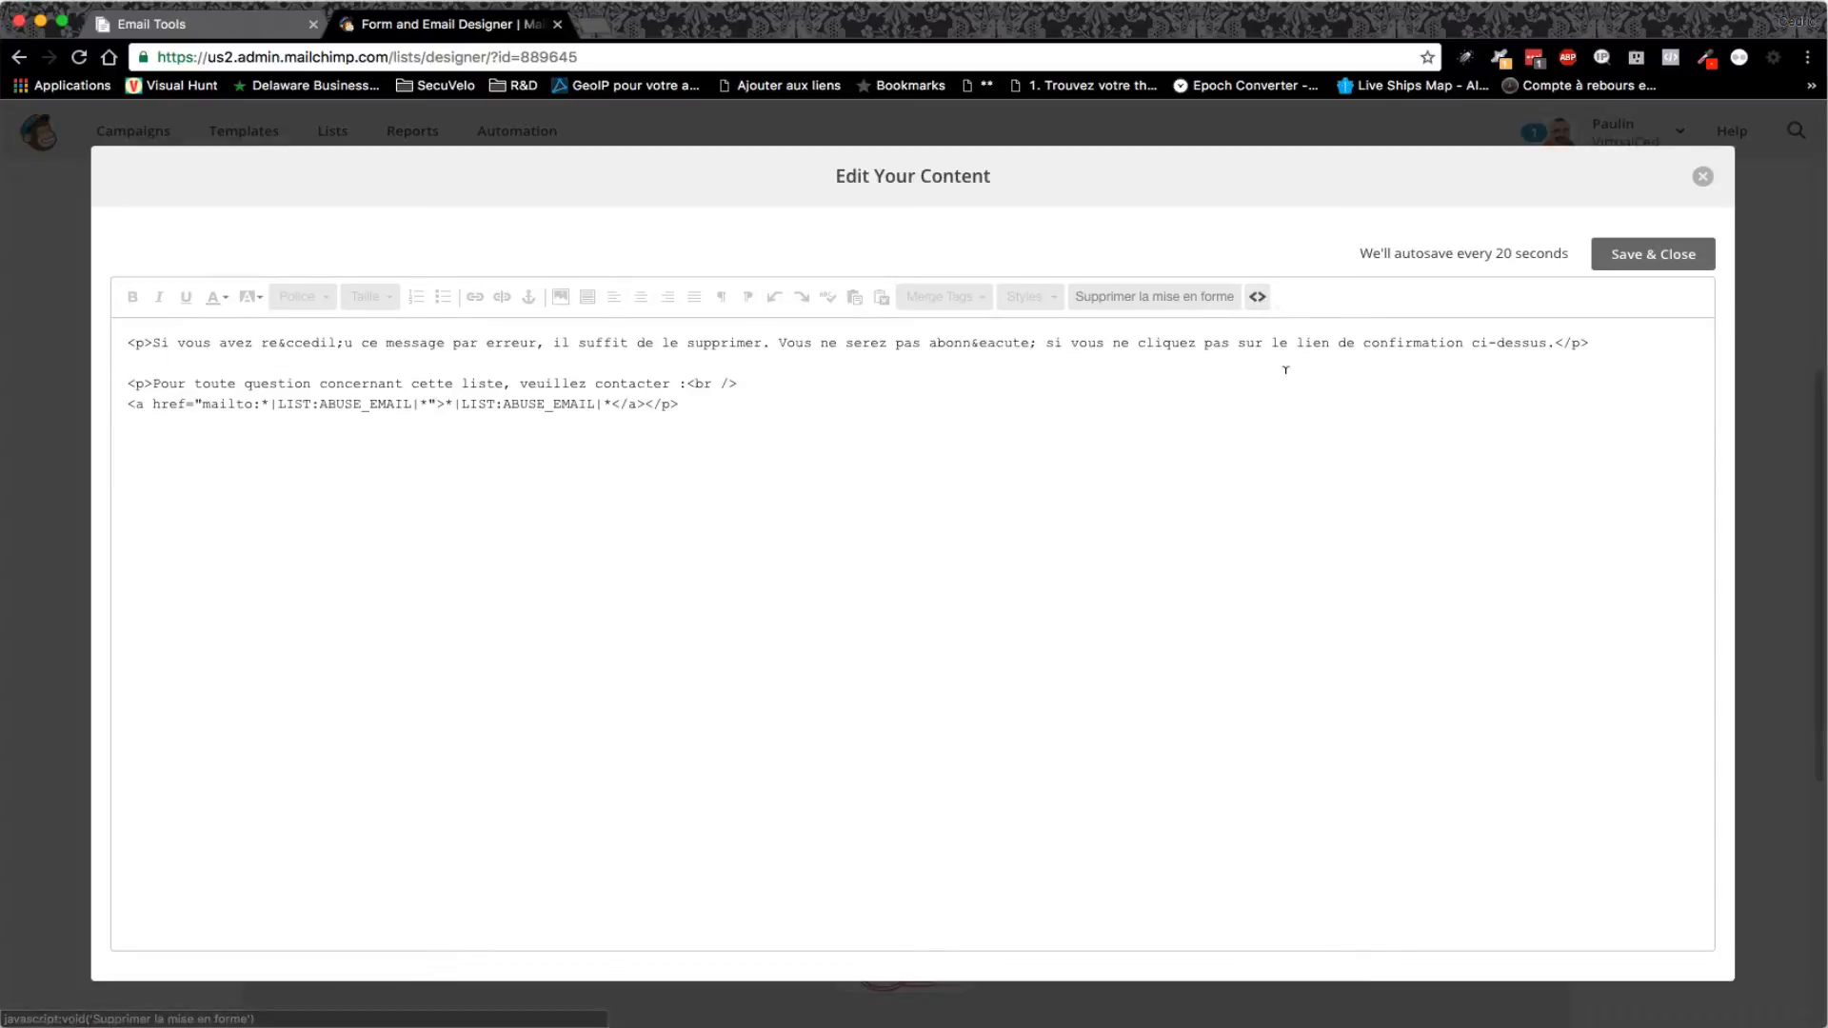
pyautogui.click(1603, 341)
pyautogui.press('Return')
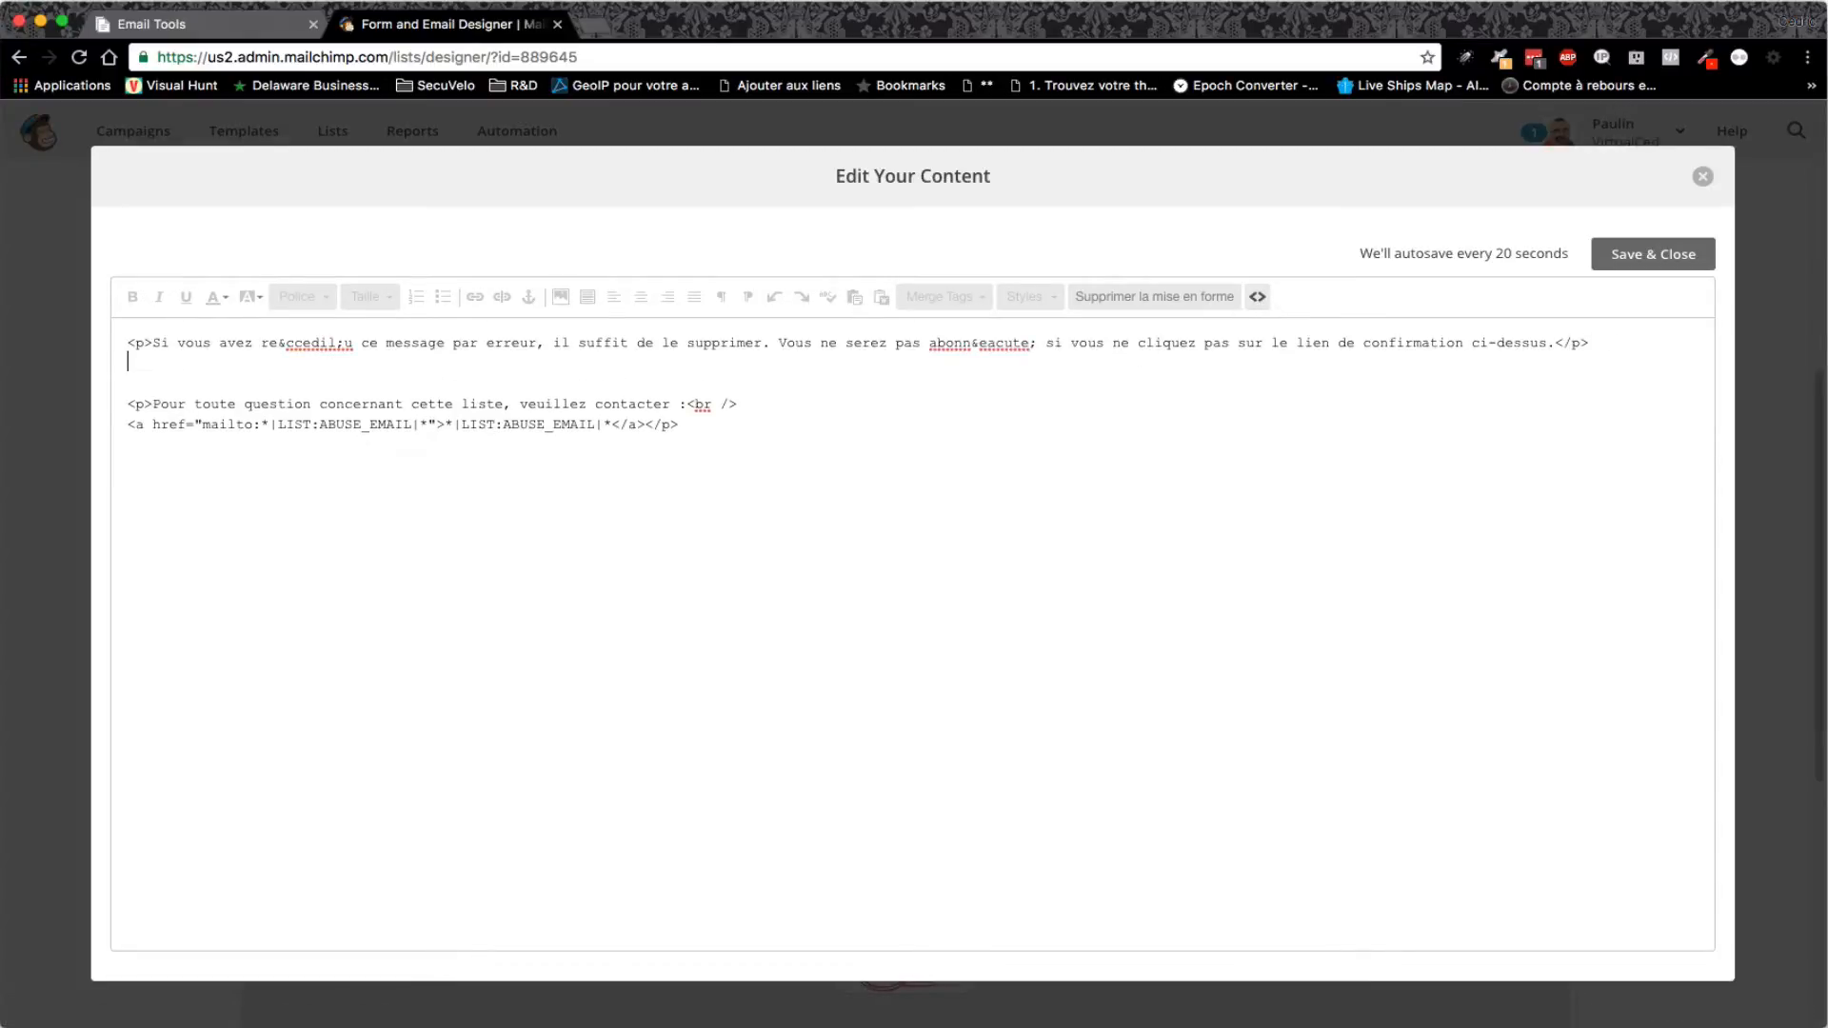
pyautogui.press('Return')
pyautogui.press('super+v')
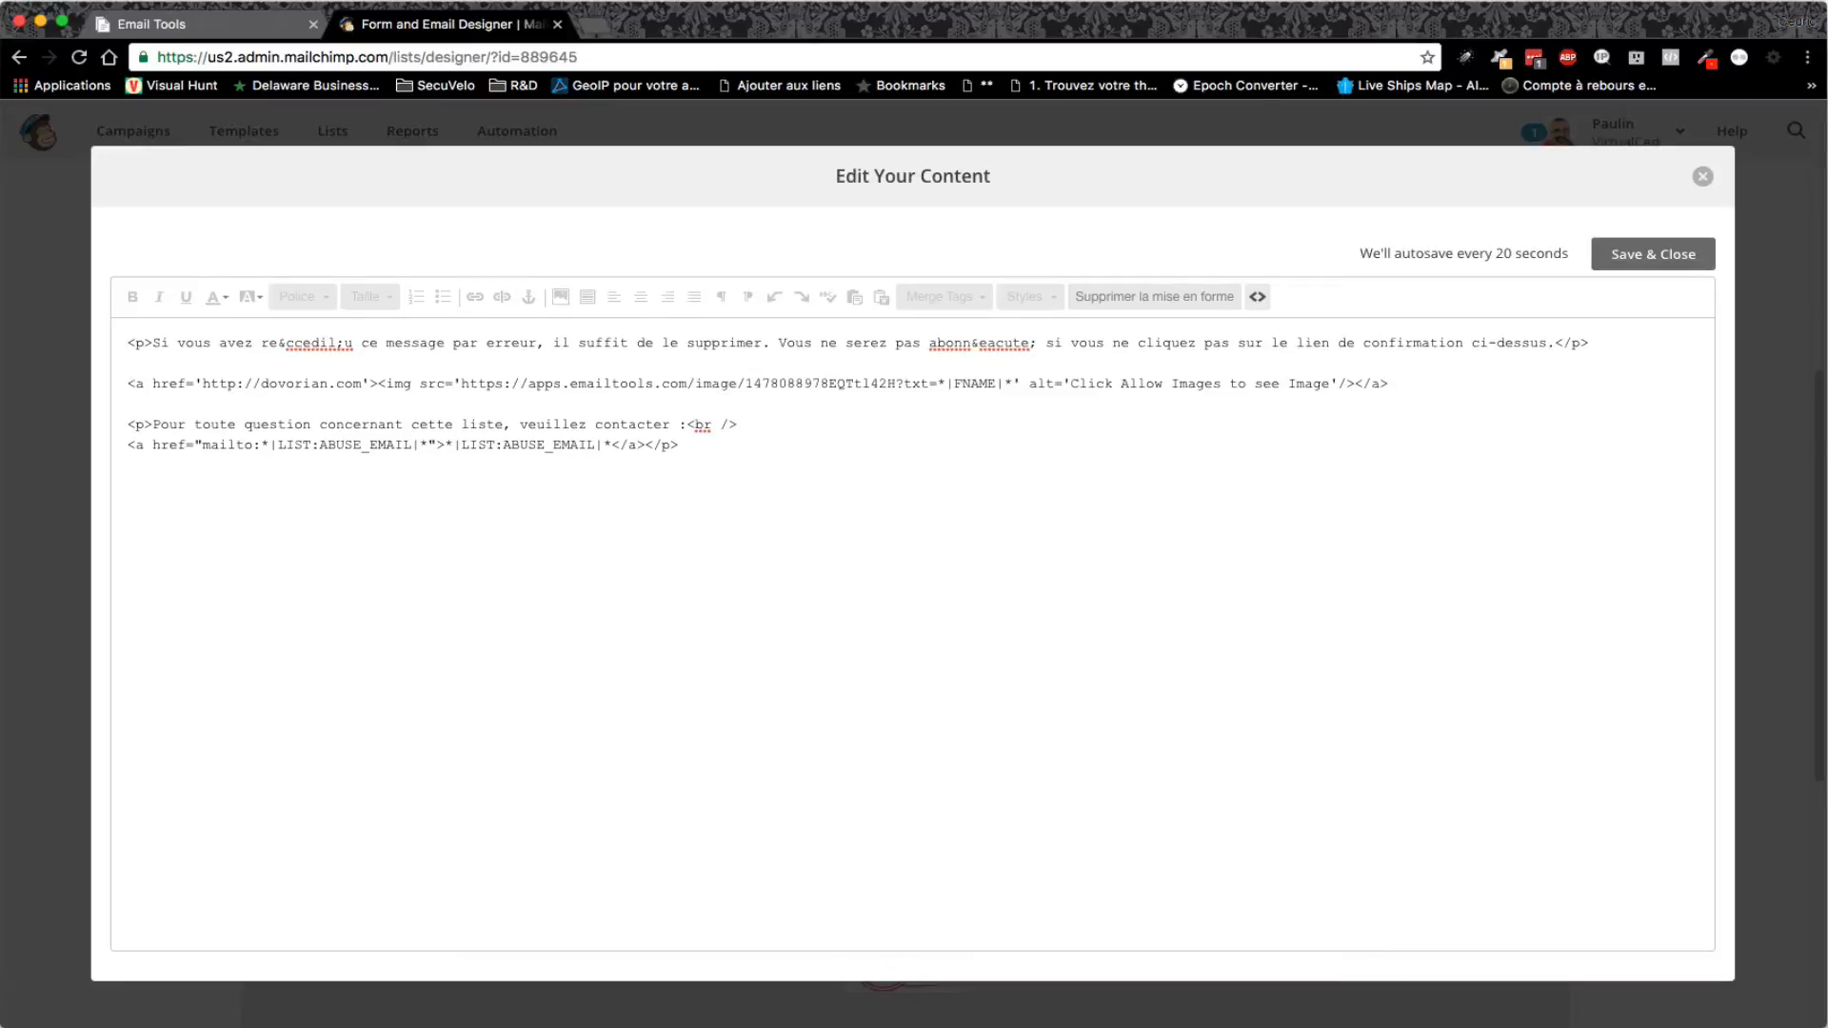
pyautogui.click(1647, 263)
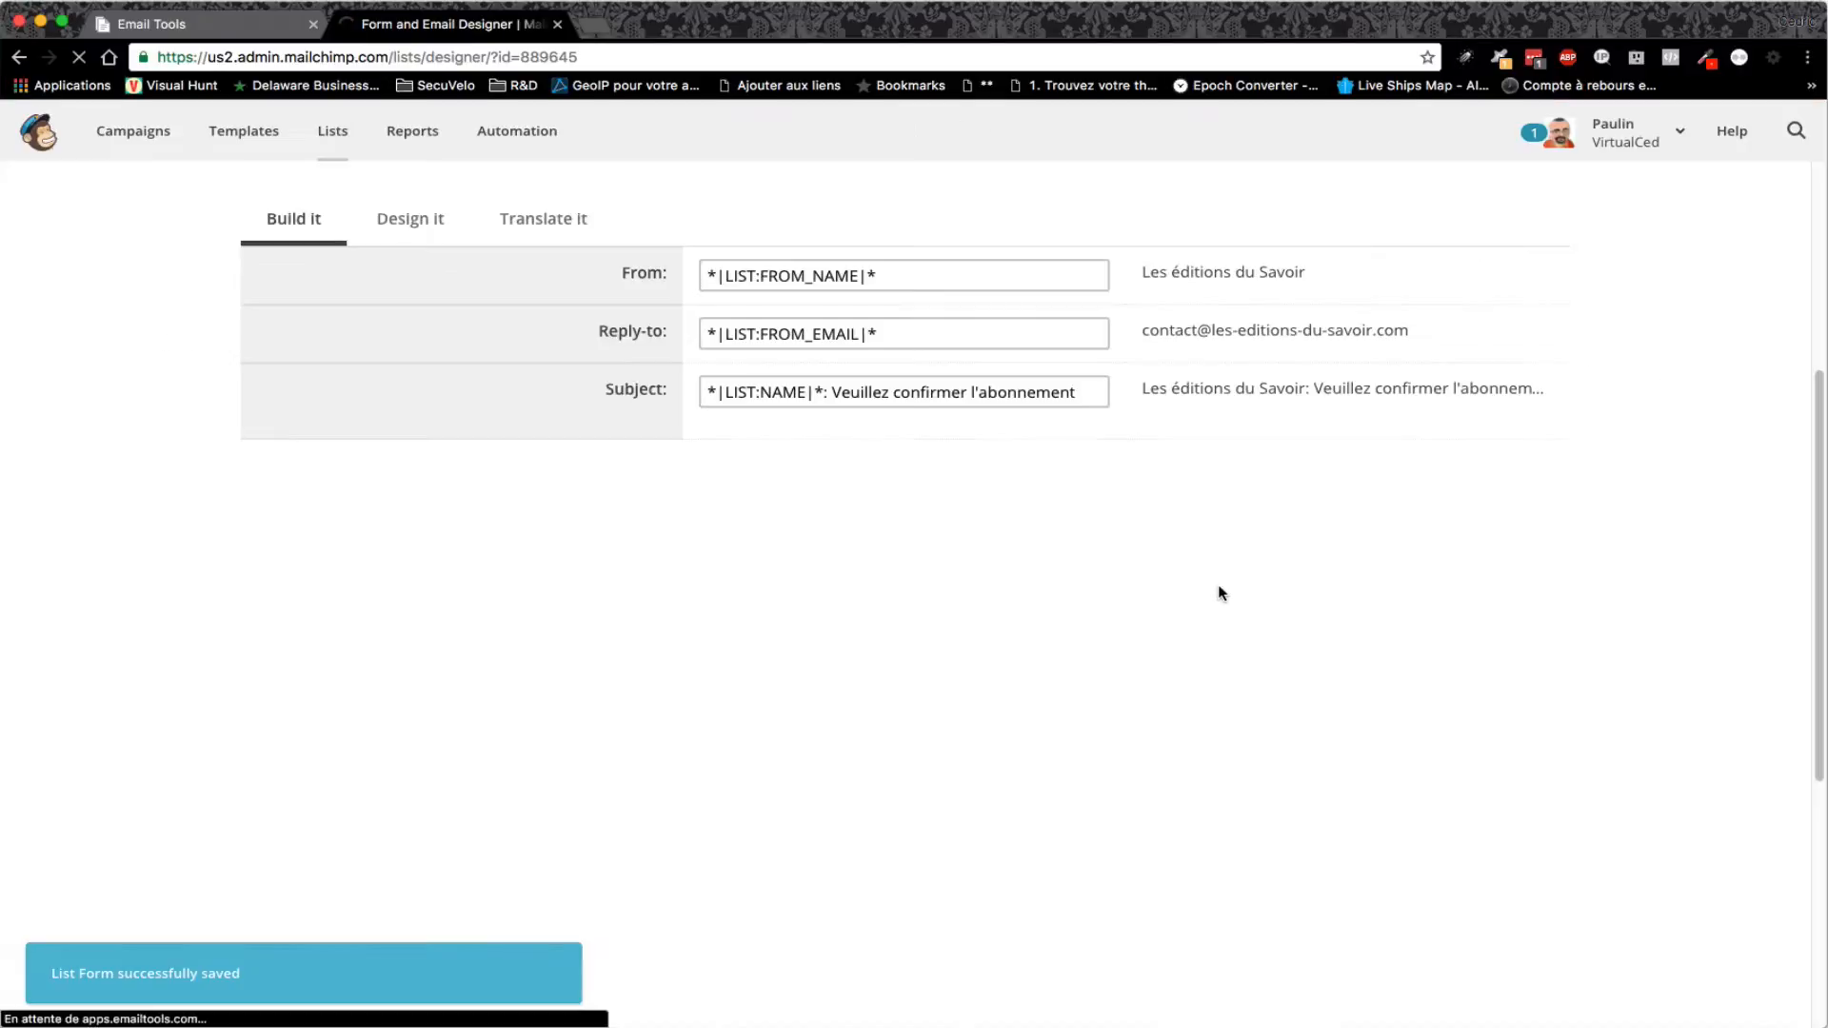
# - Scroll the confirmation email to check the 'Notre vedette du jour' sign image
pyautogui.scroll(-2, 1407, 621)
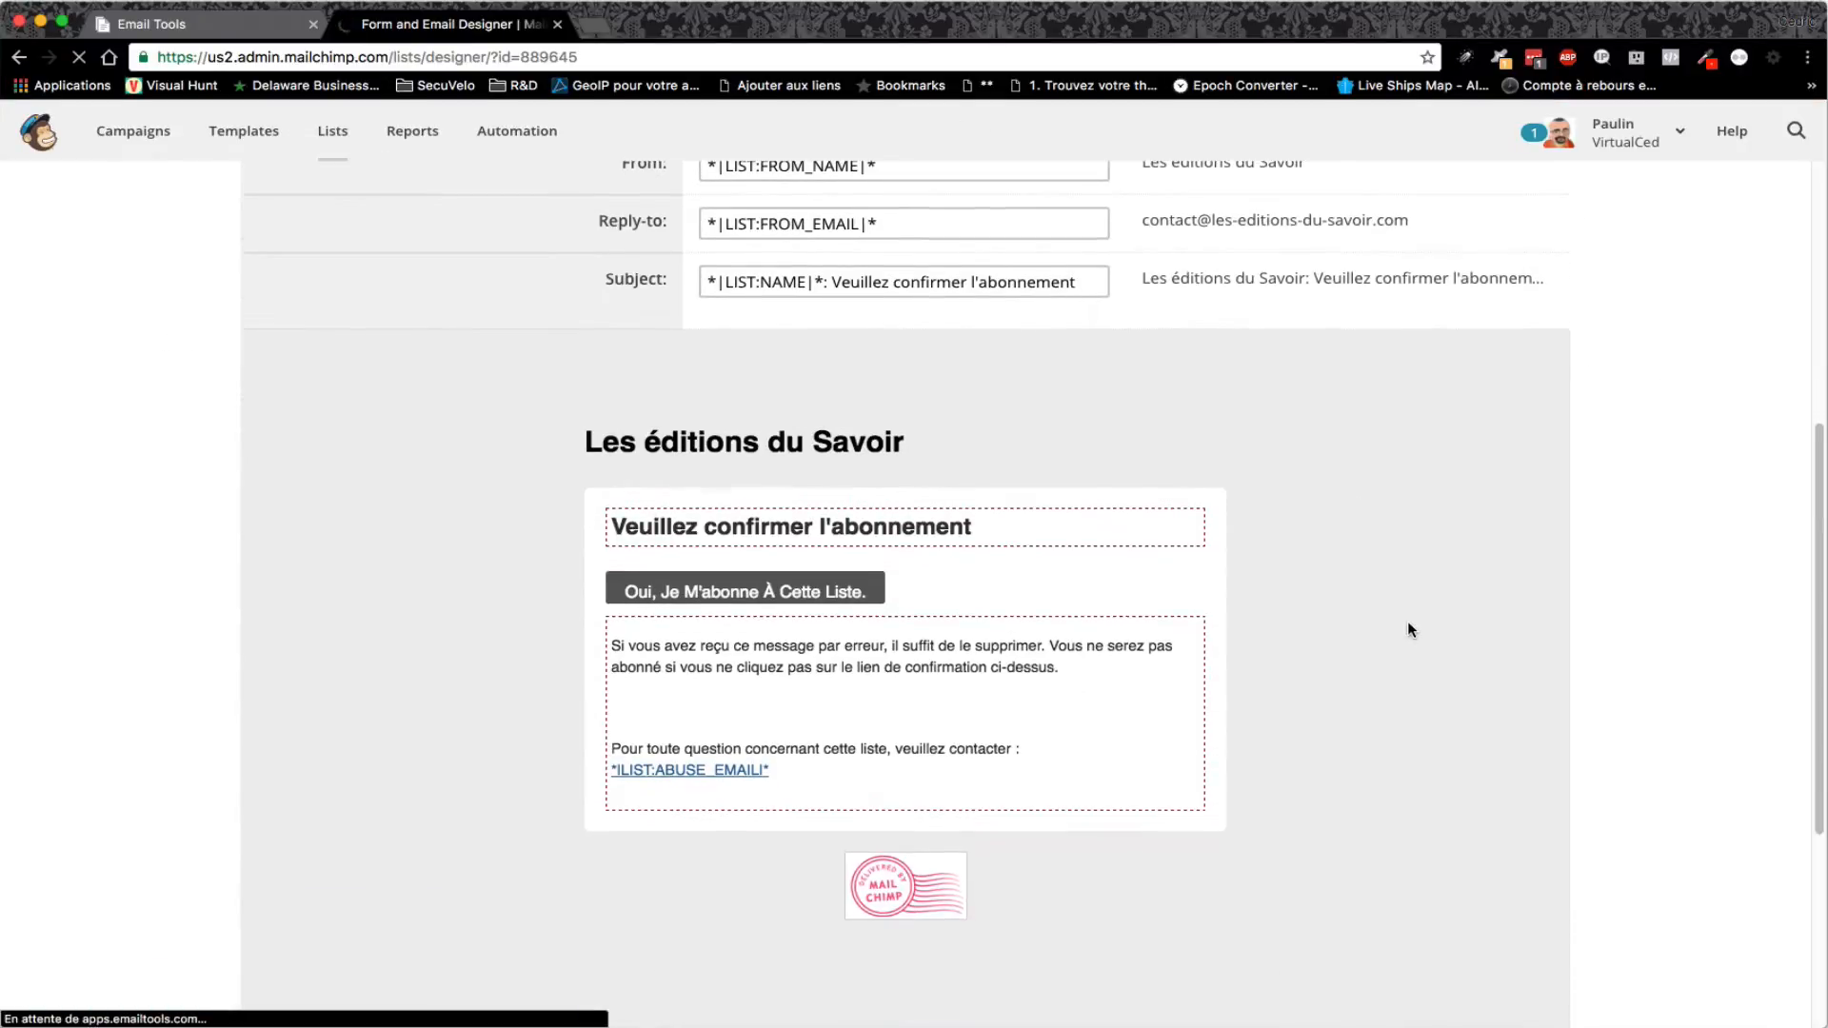
pyautogui.scroll(-5, 1407, 621)
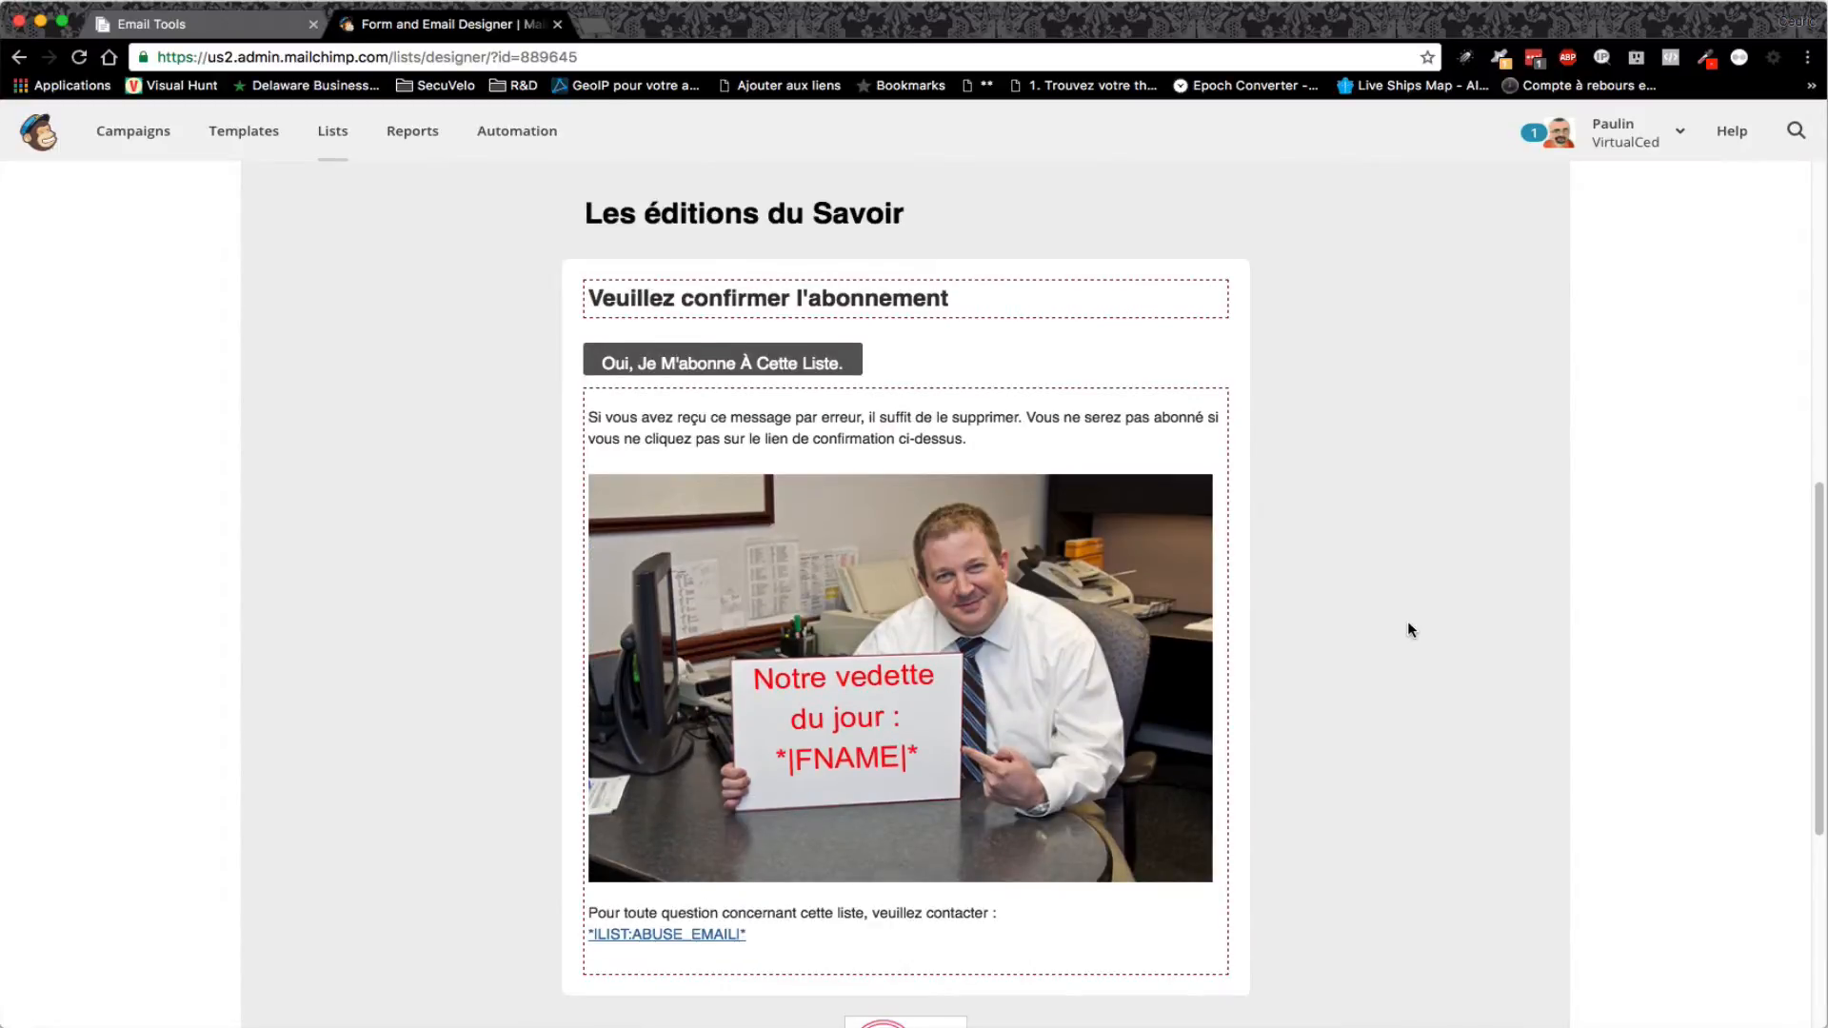
pyautogui.scroll(10, 1407, 621)
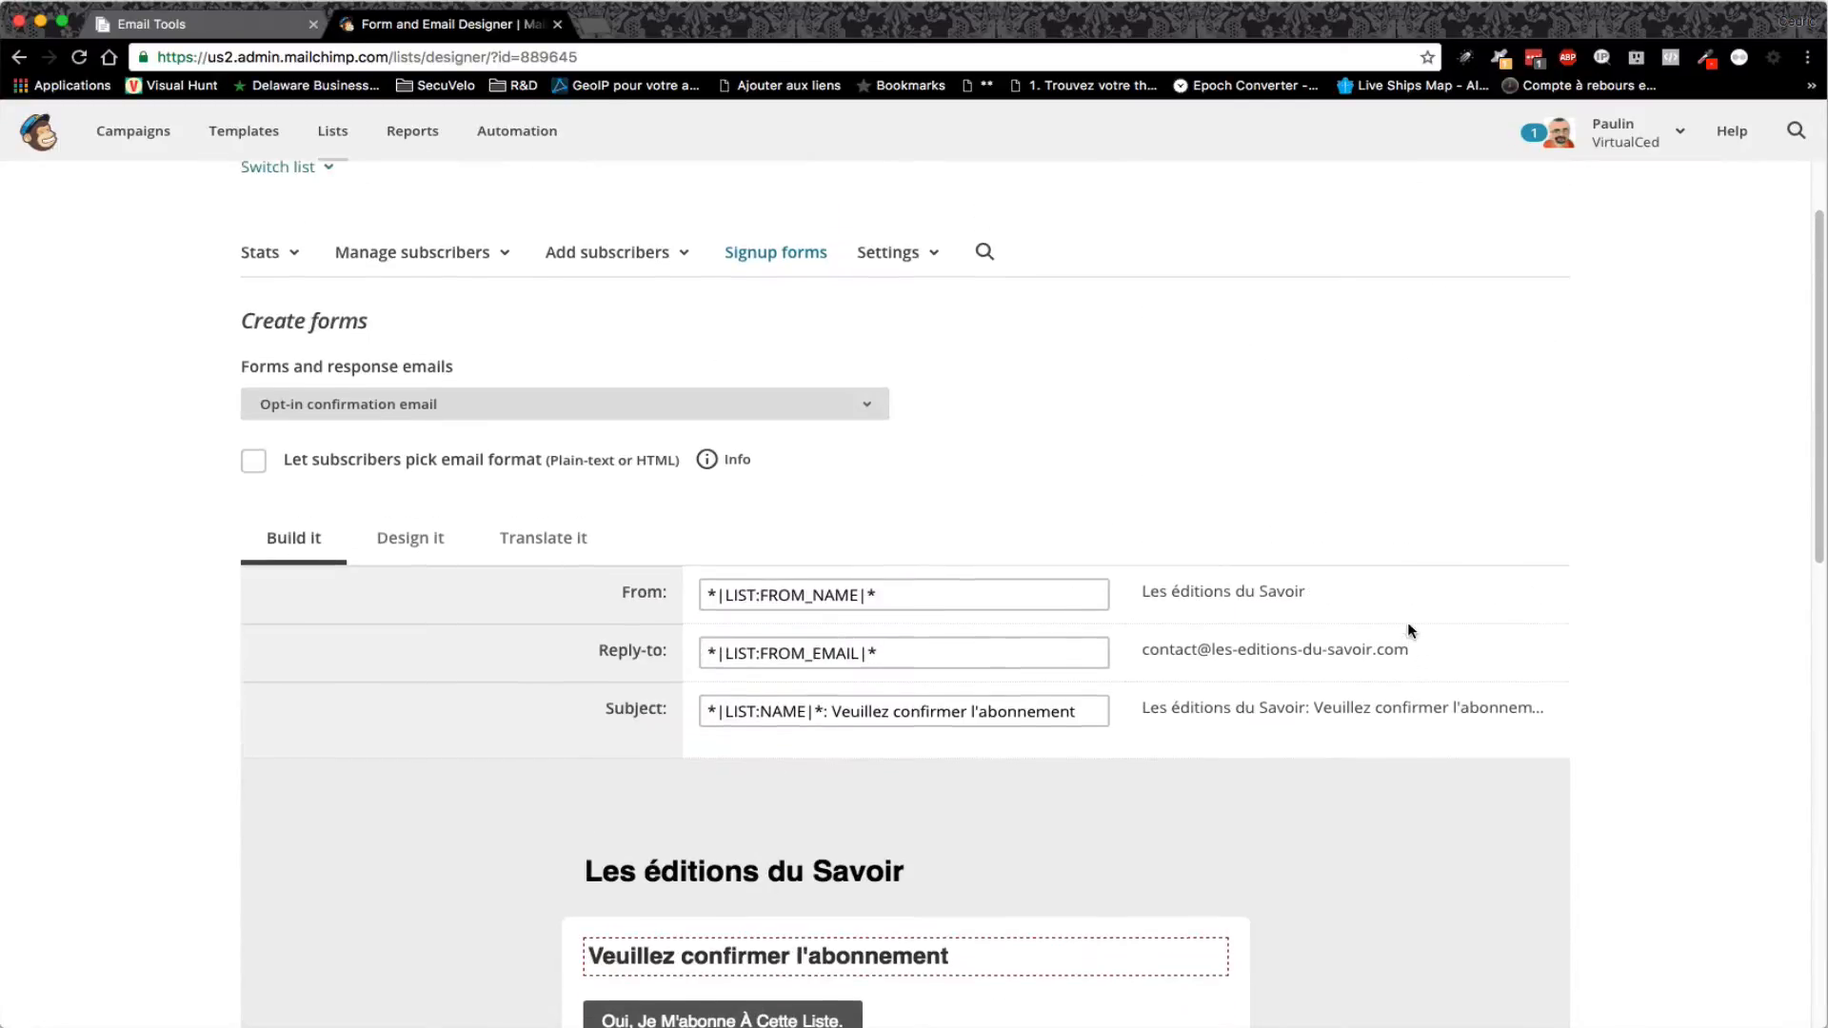
pyautogui.scroll(1, 1391, 622)
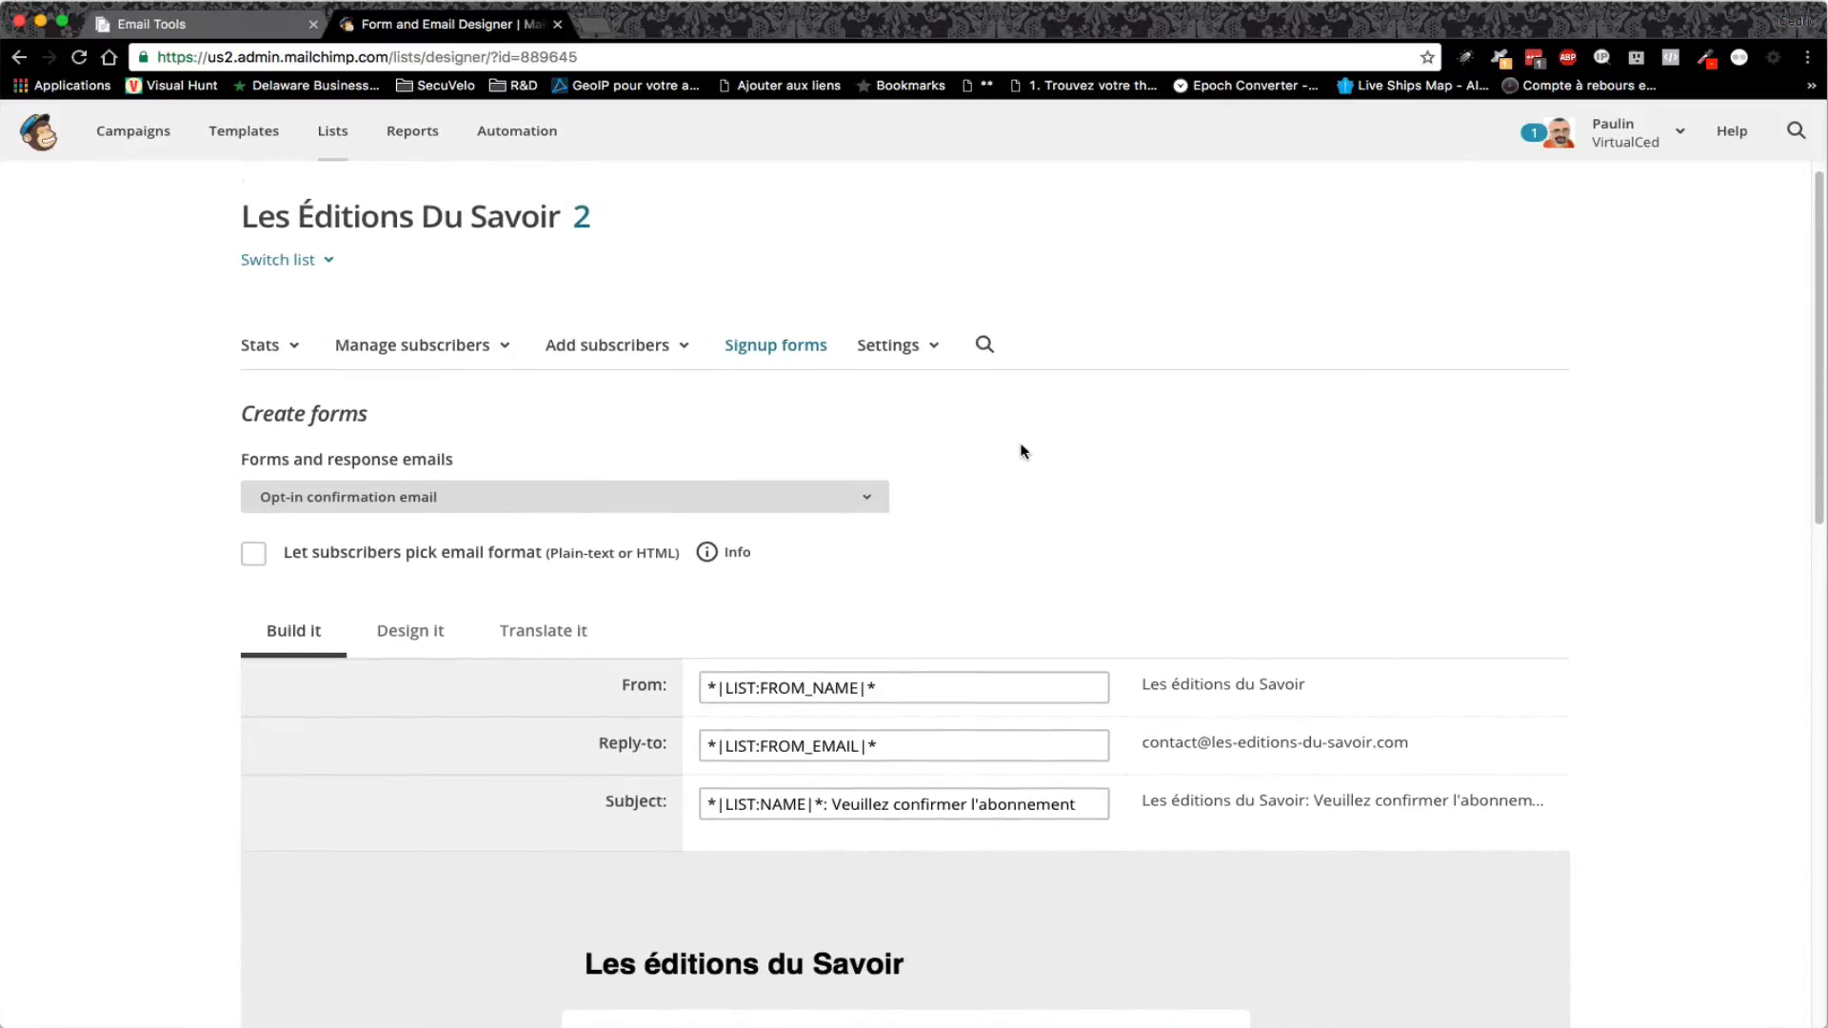
pyautogui.scroll(1, 1018, 447)
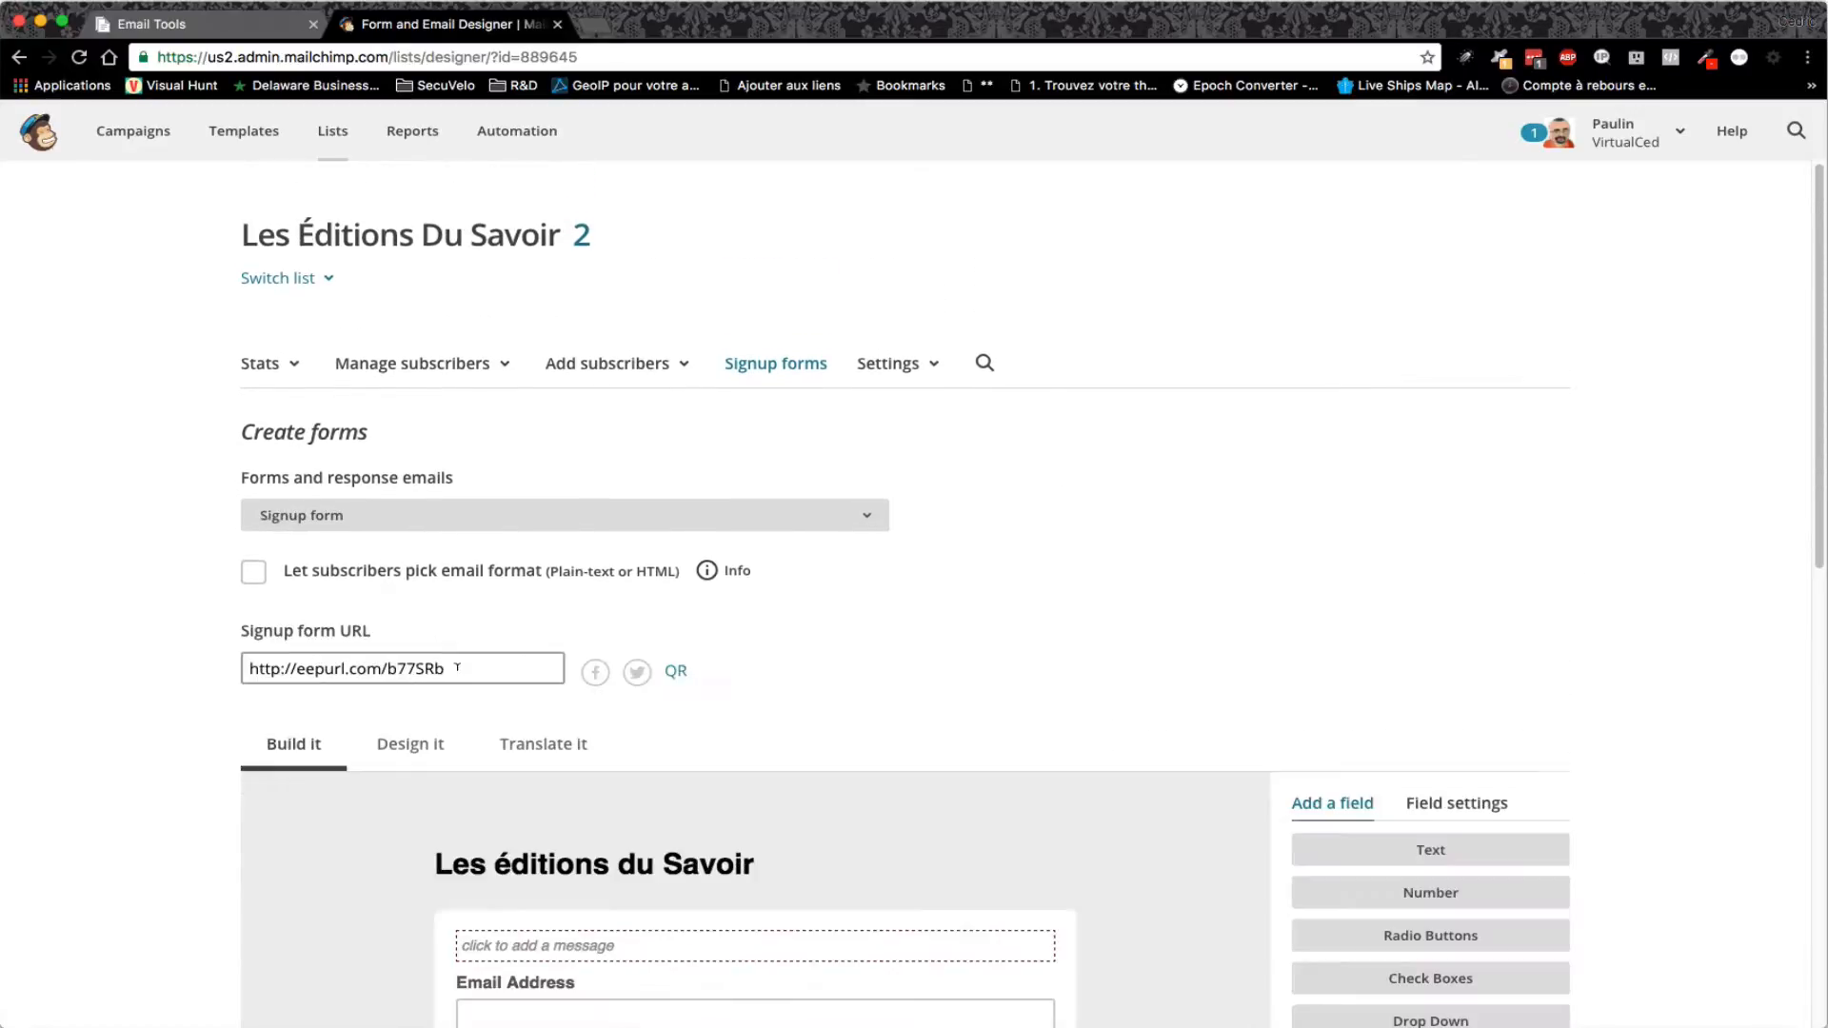
pyautogui.click(457, 666)
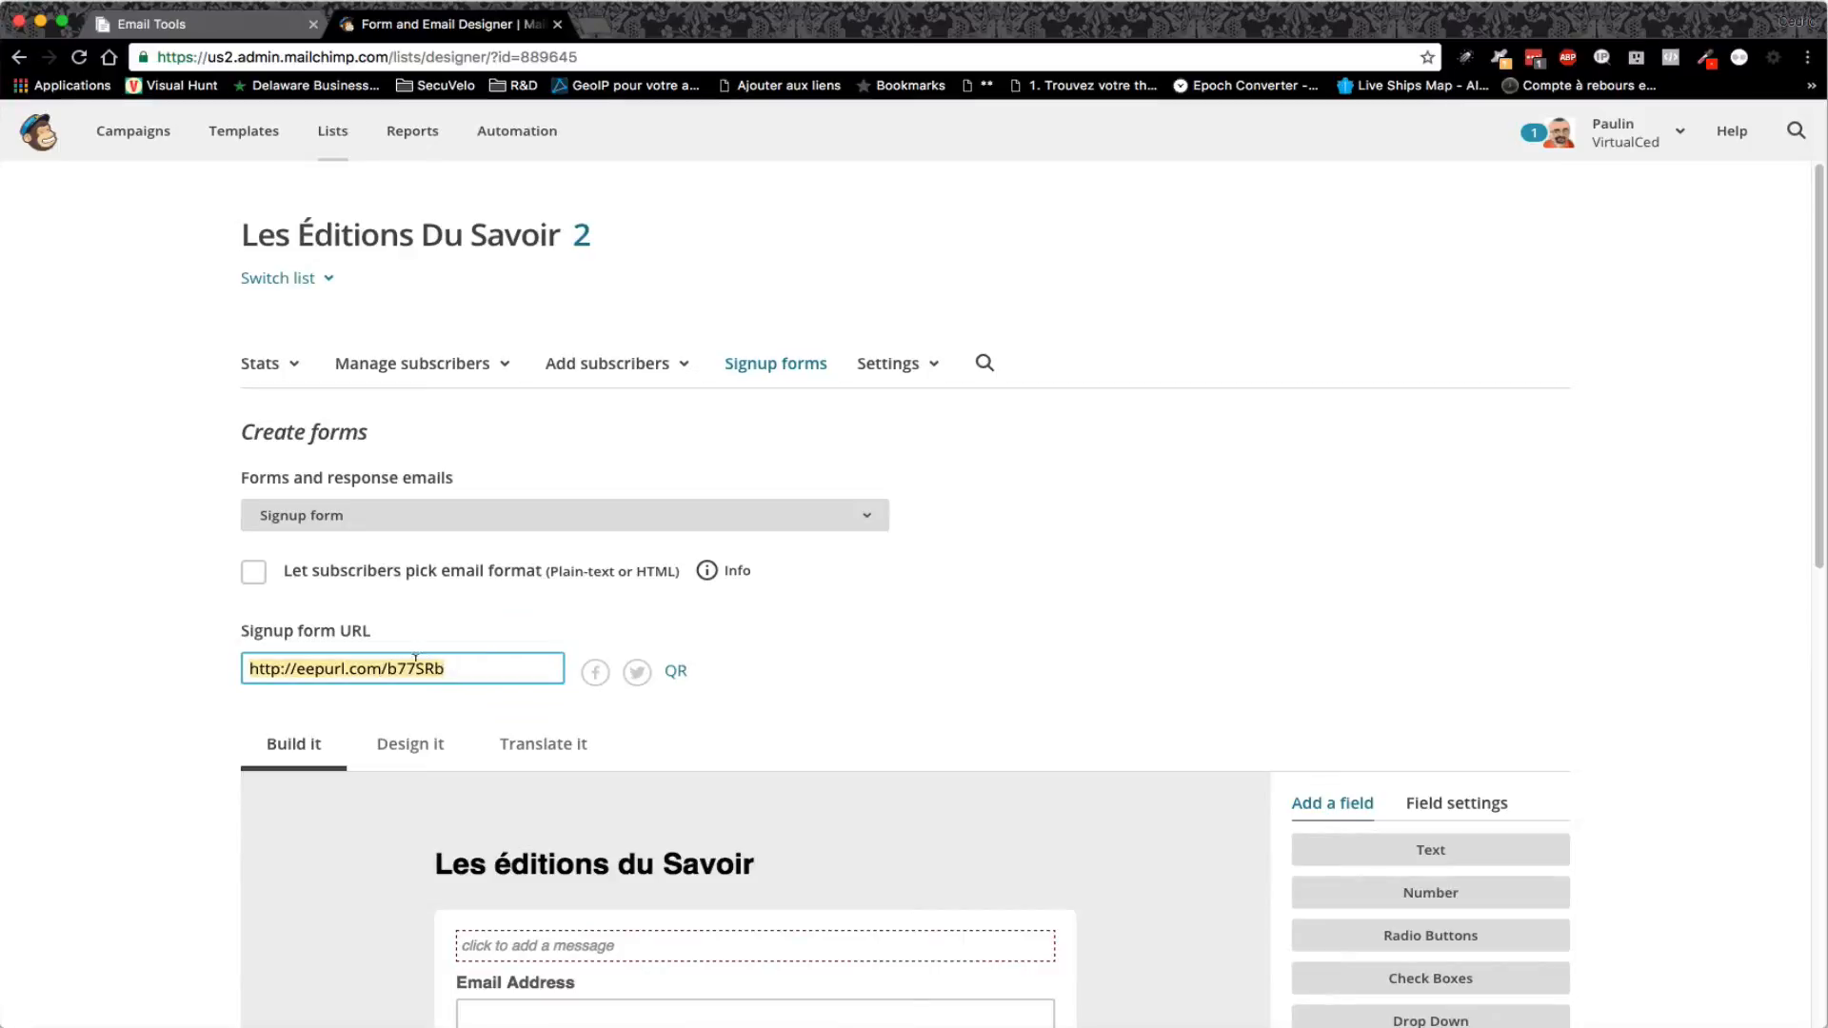
pyautogui.rightClick(415, 658)
pyautogui.click(473, 782)
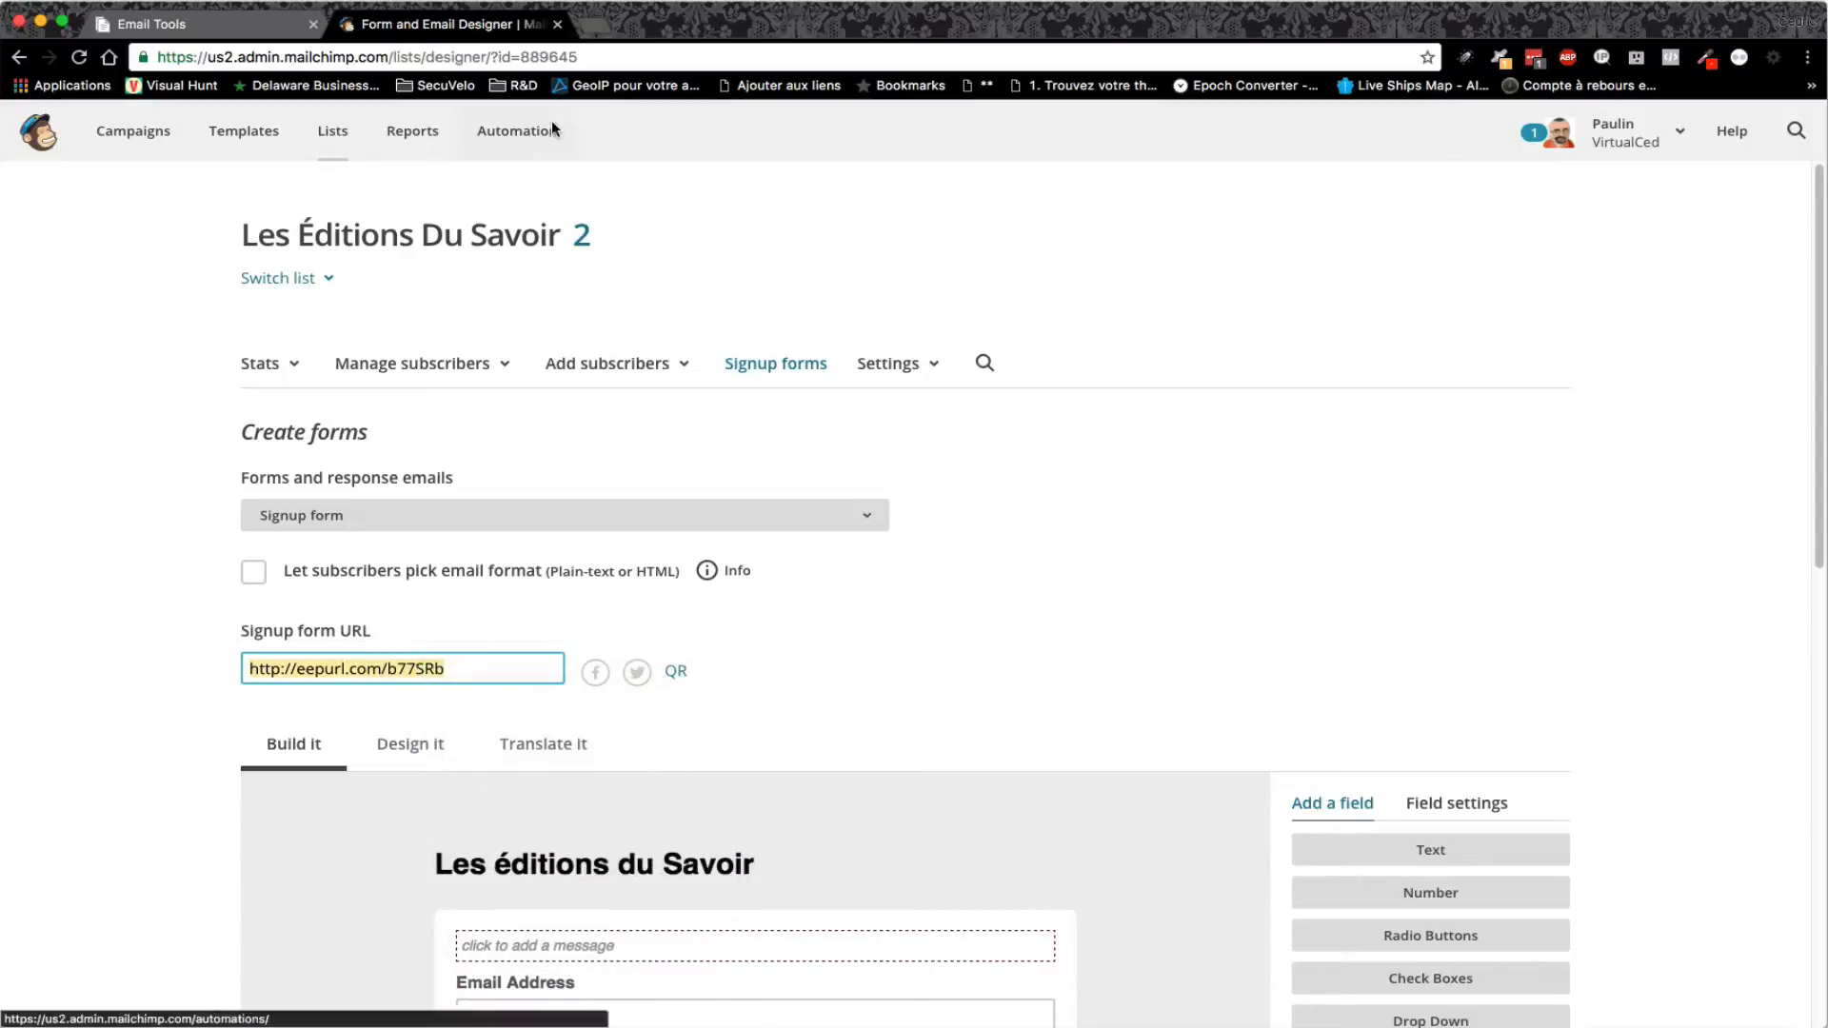
pyautogui.click(592, 24)
# - Open the copied signup form URL and start typing the subscriber's email address
pyautogui.rightClick(595, 56)
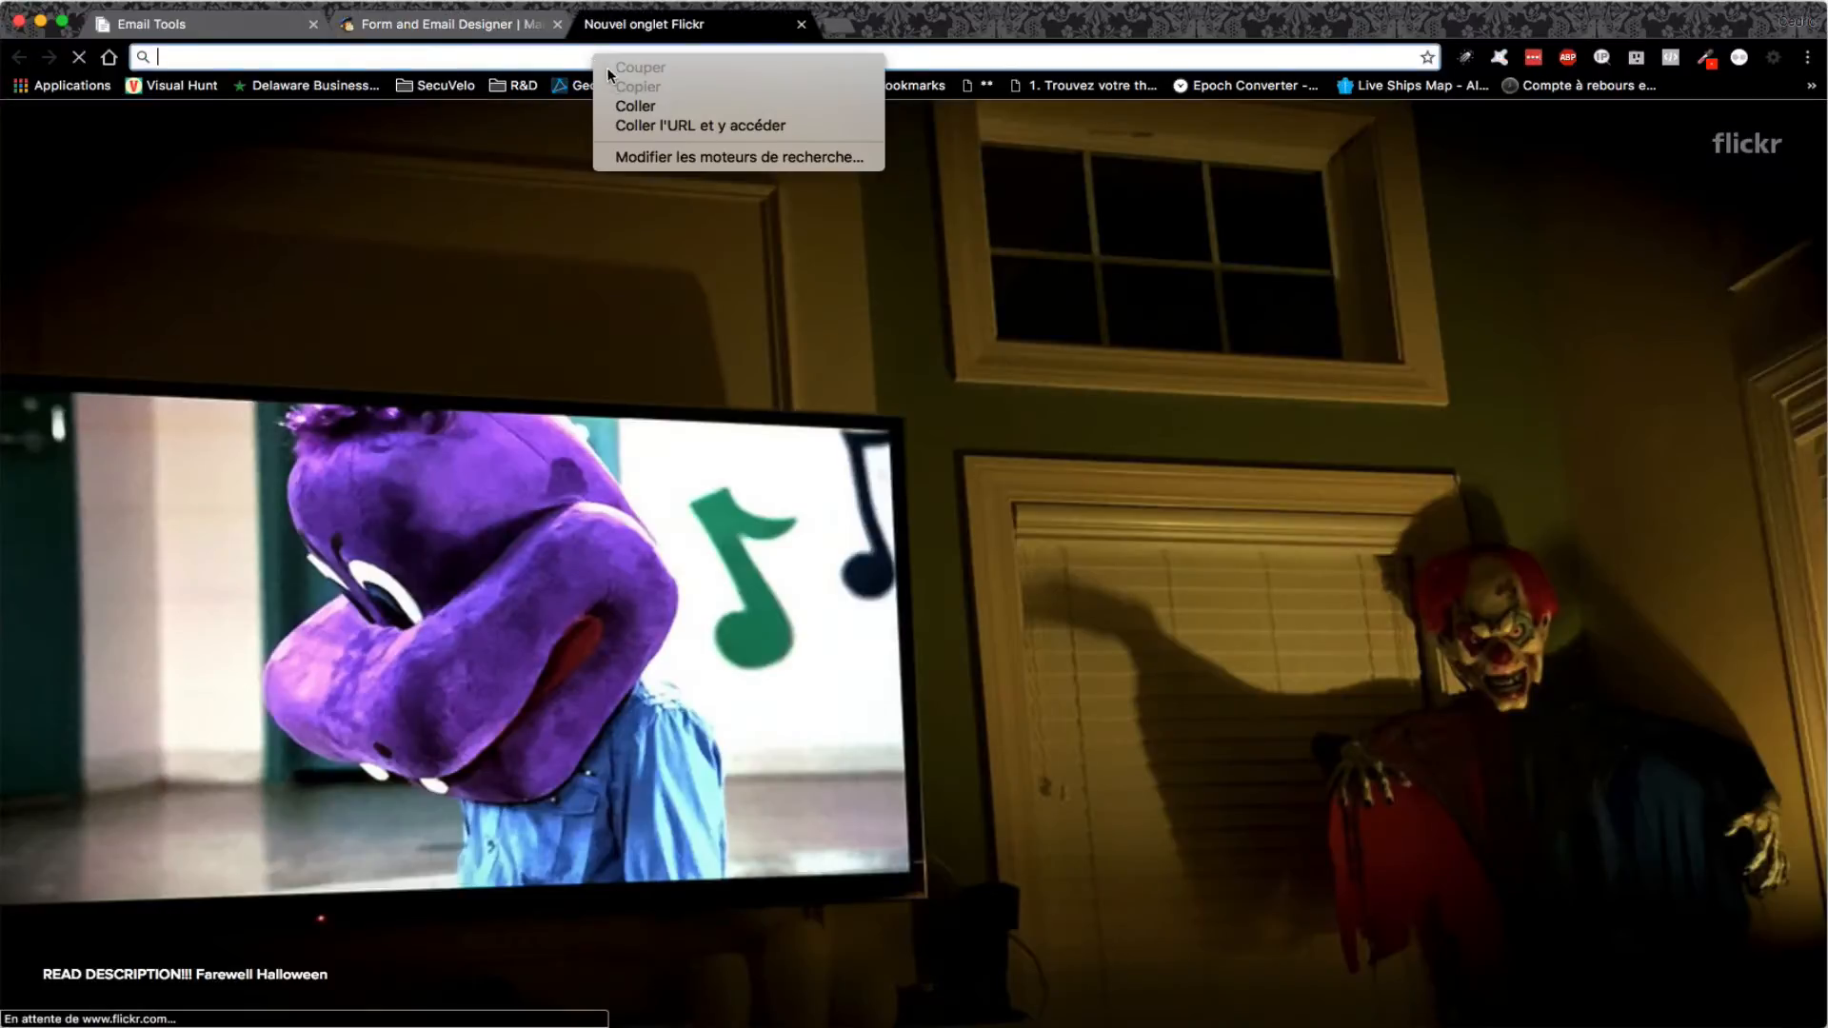
pyautogui.click(628, 124)
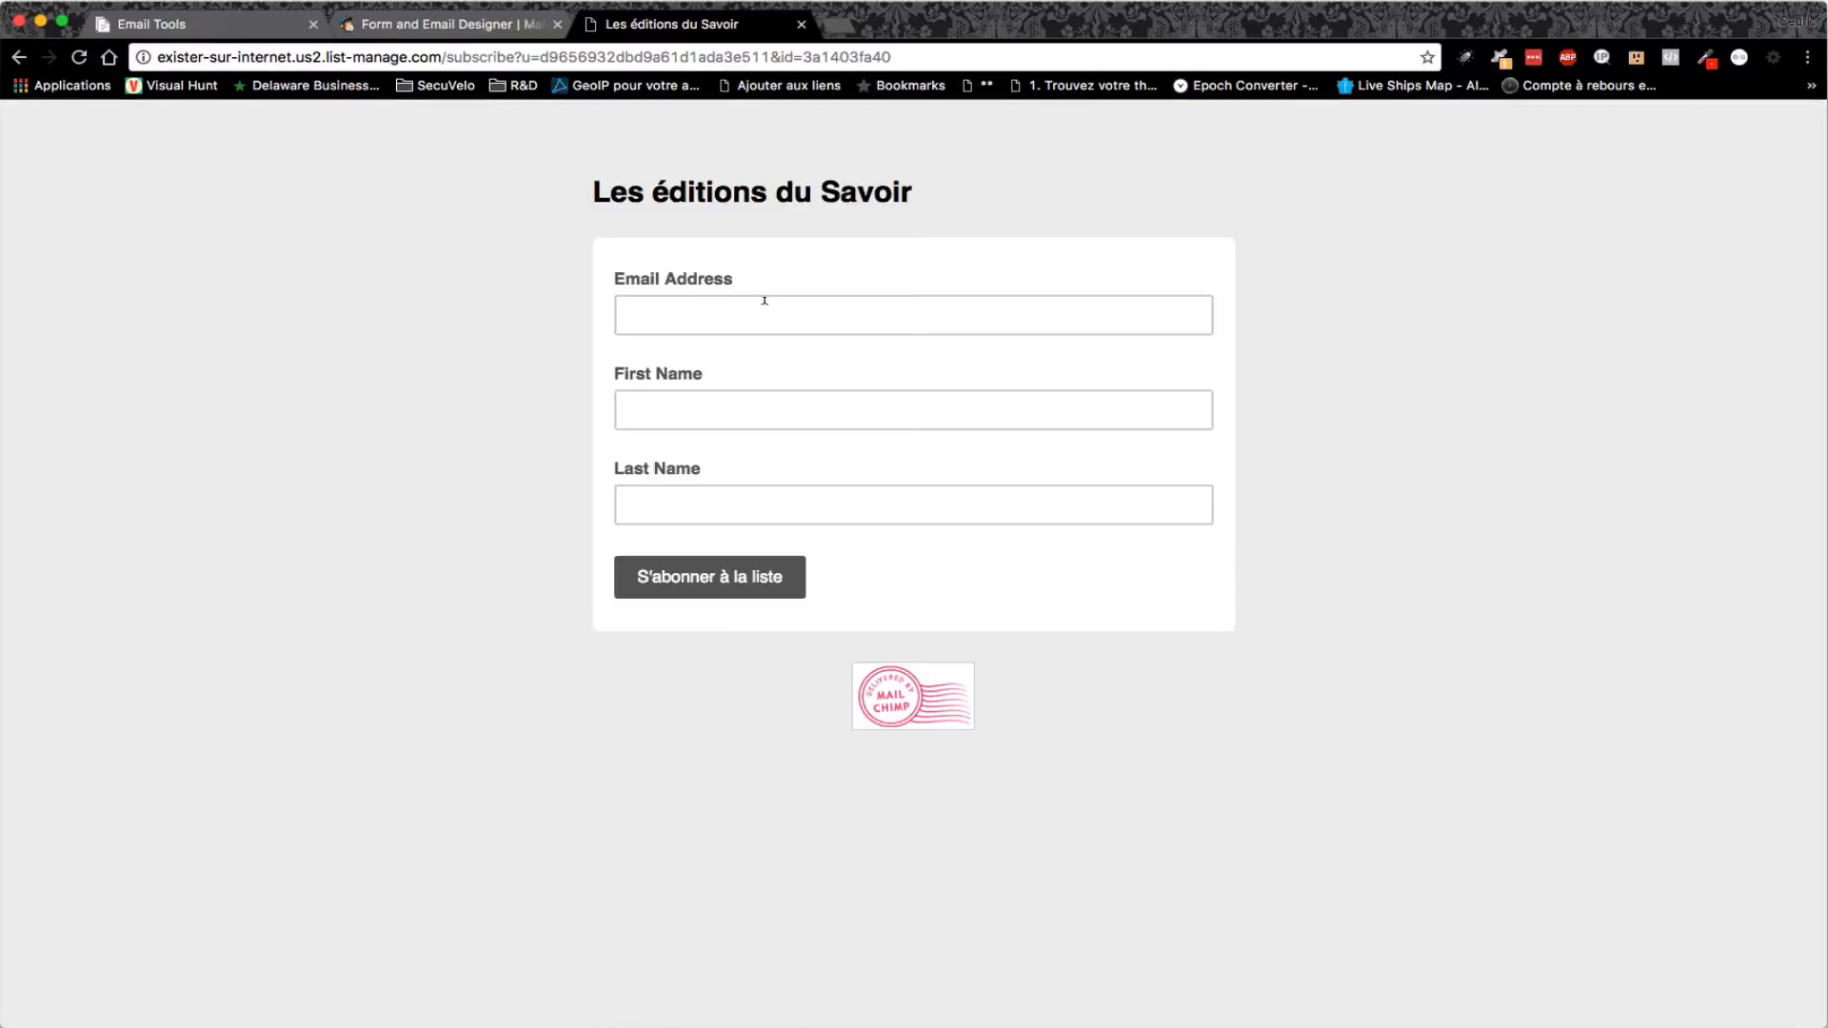
pyautogui.click(765, 301)
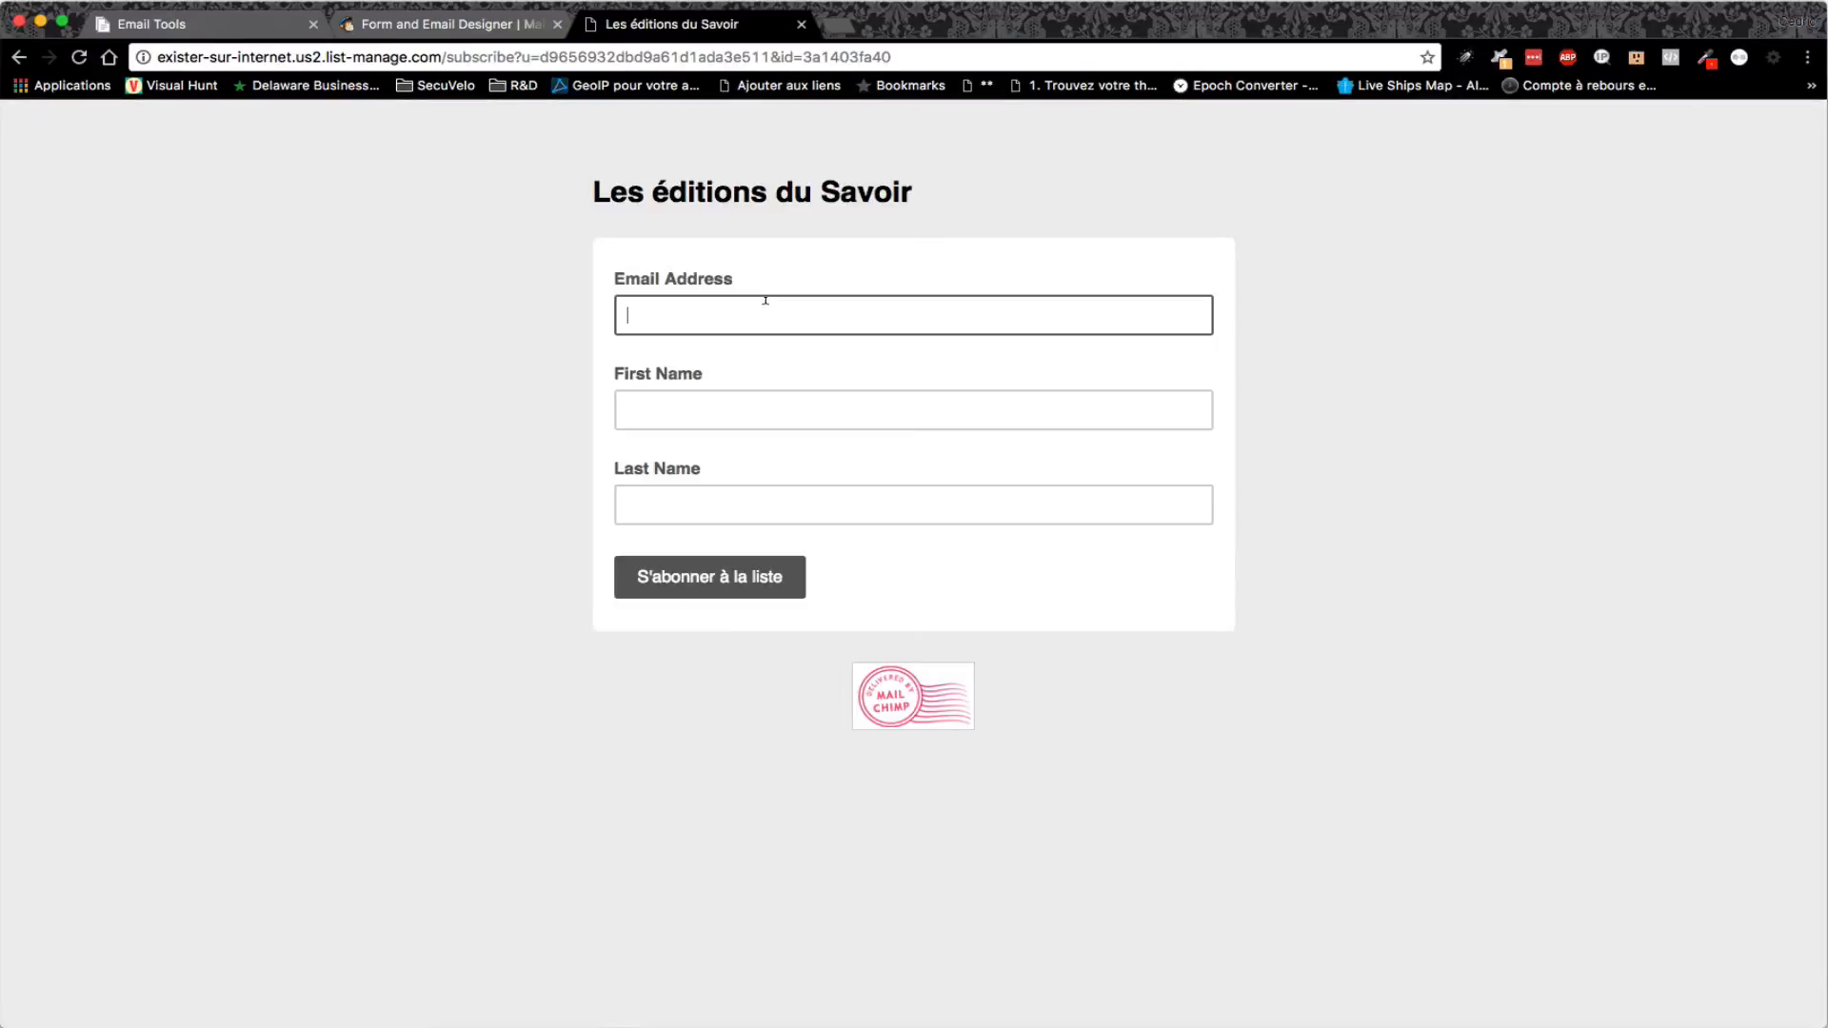
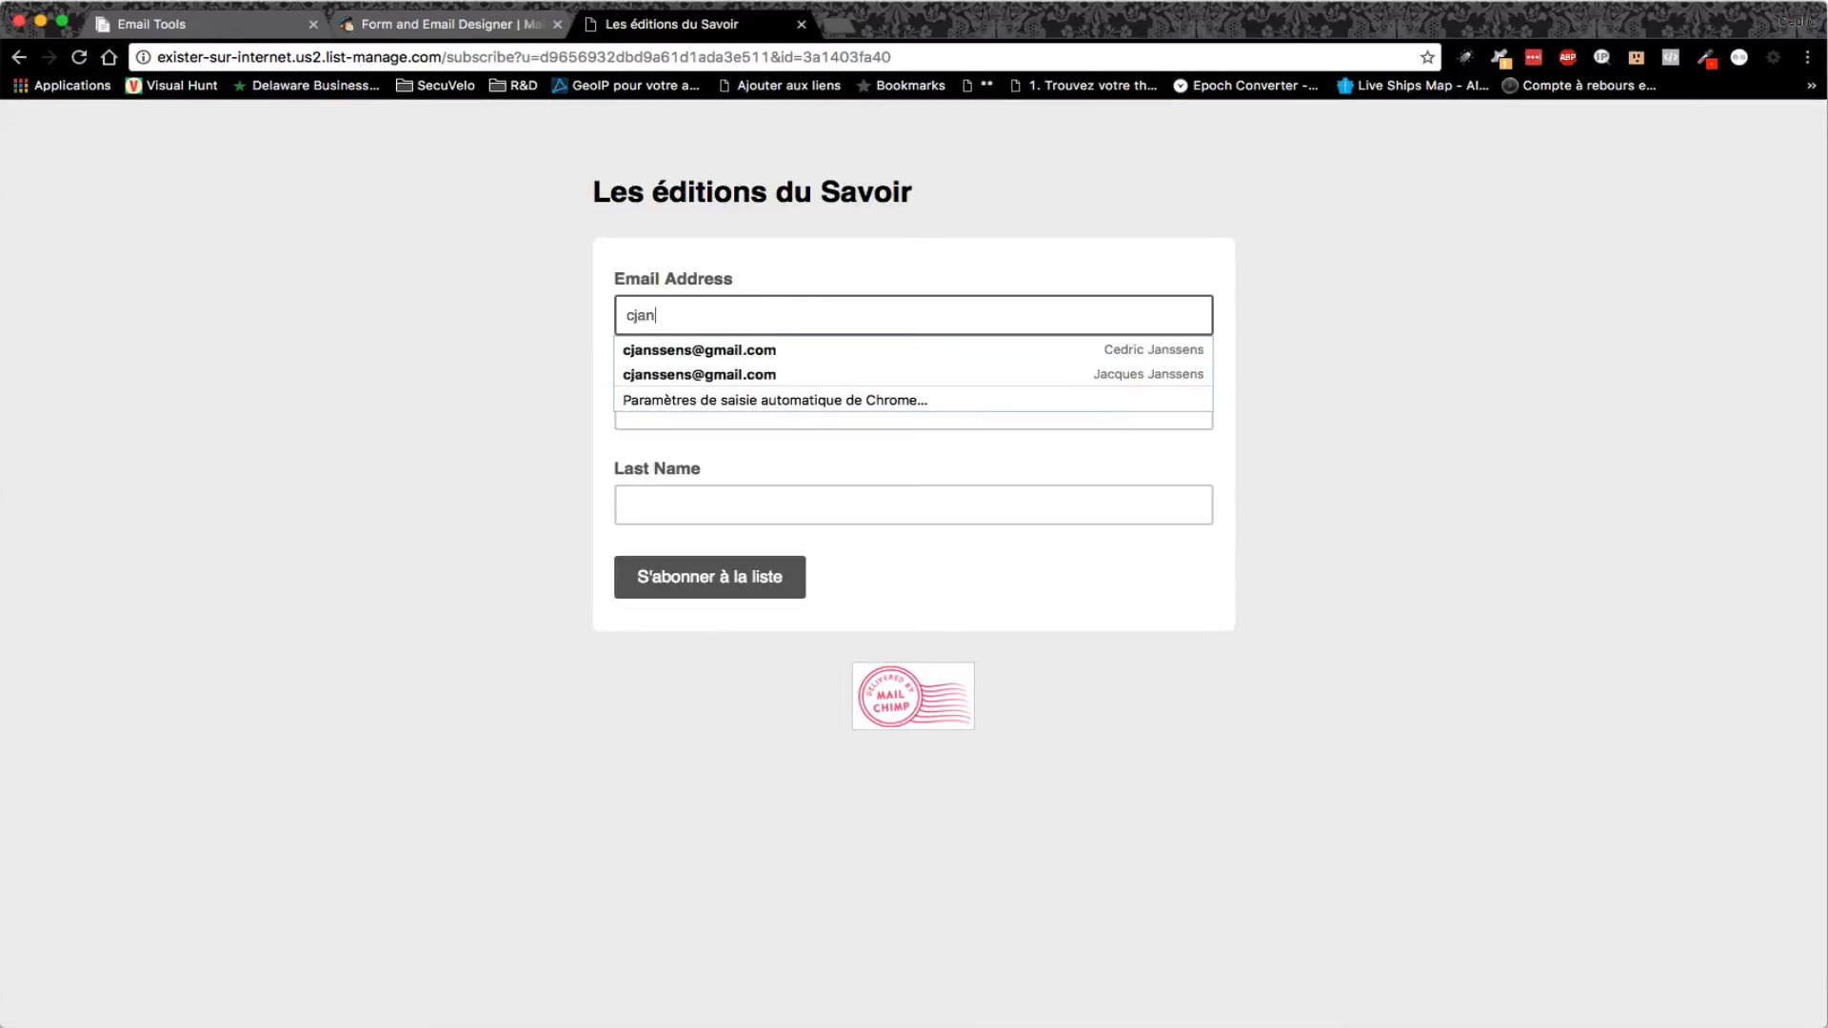
pyautogui.press('BackSpace')
# - Autofill the subscriber's saved email and name, submit, and tick the reCAPTCHA check
pyautogui.click(756, 351)
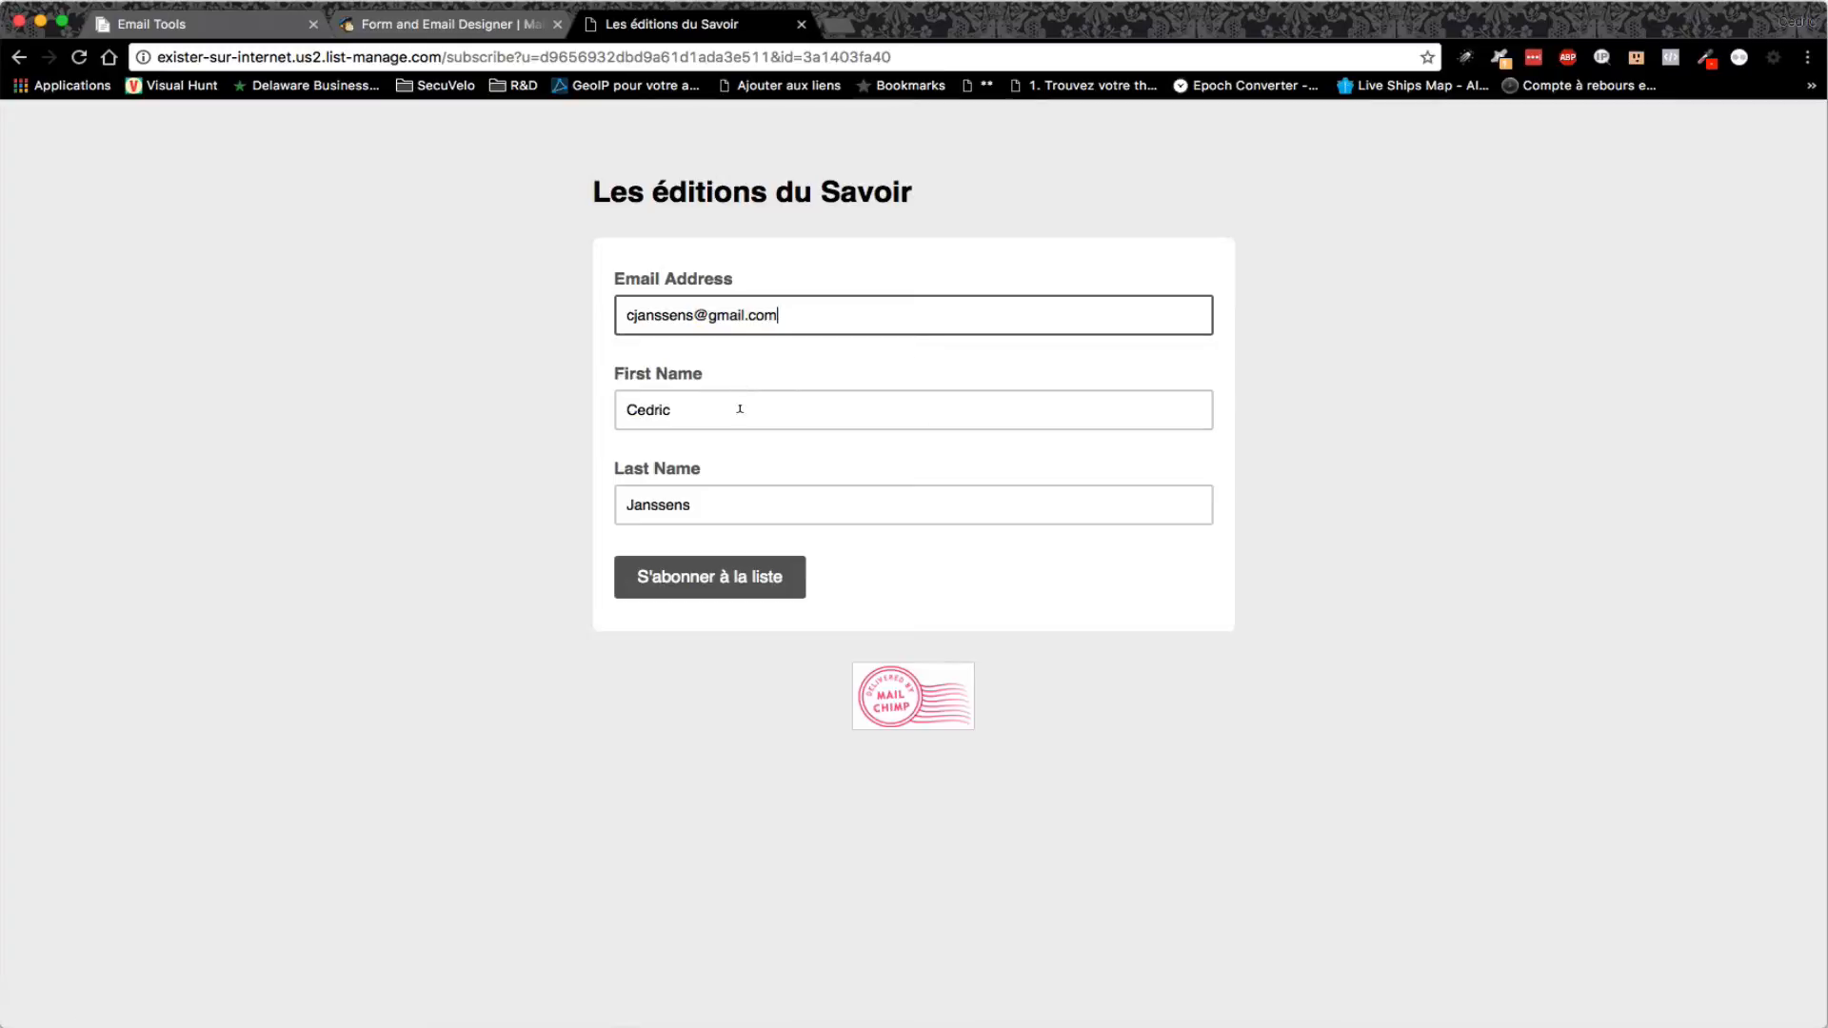
pyautogui.click(734, 575)
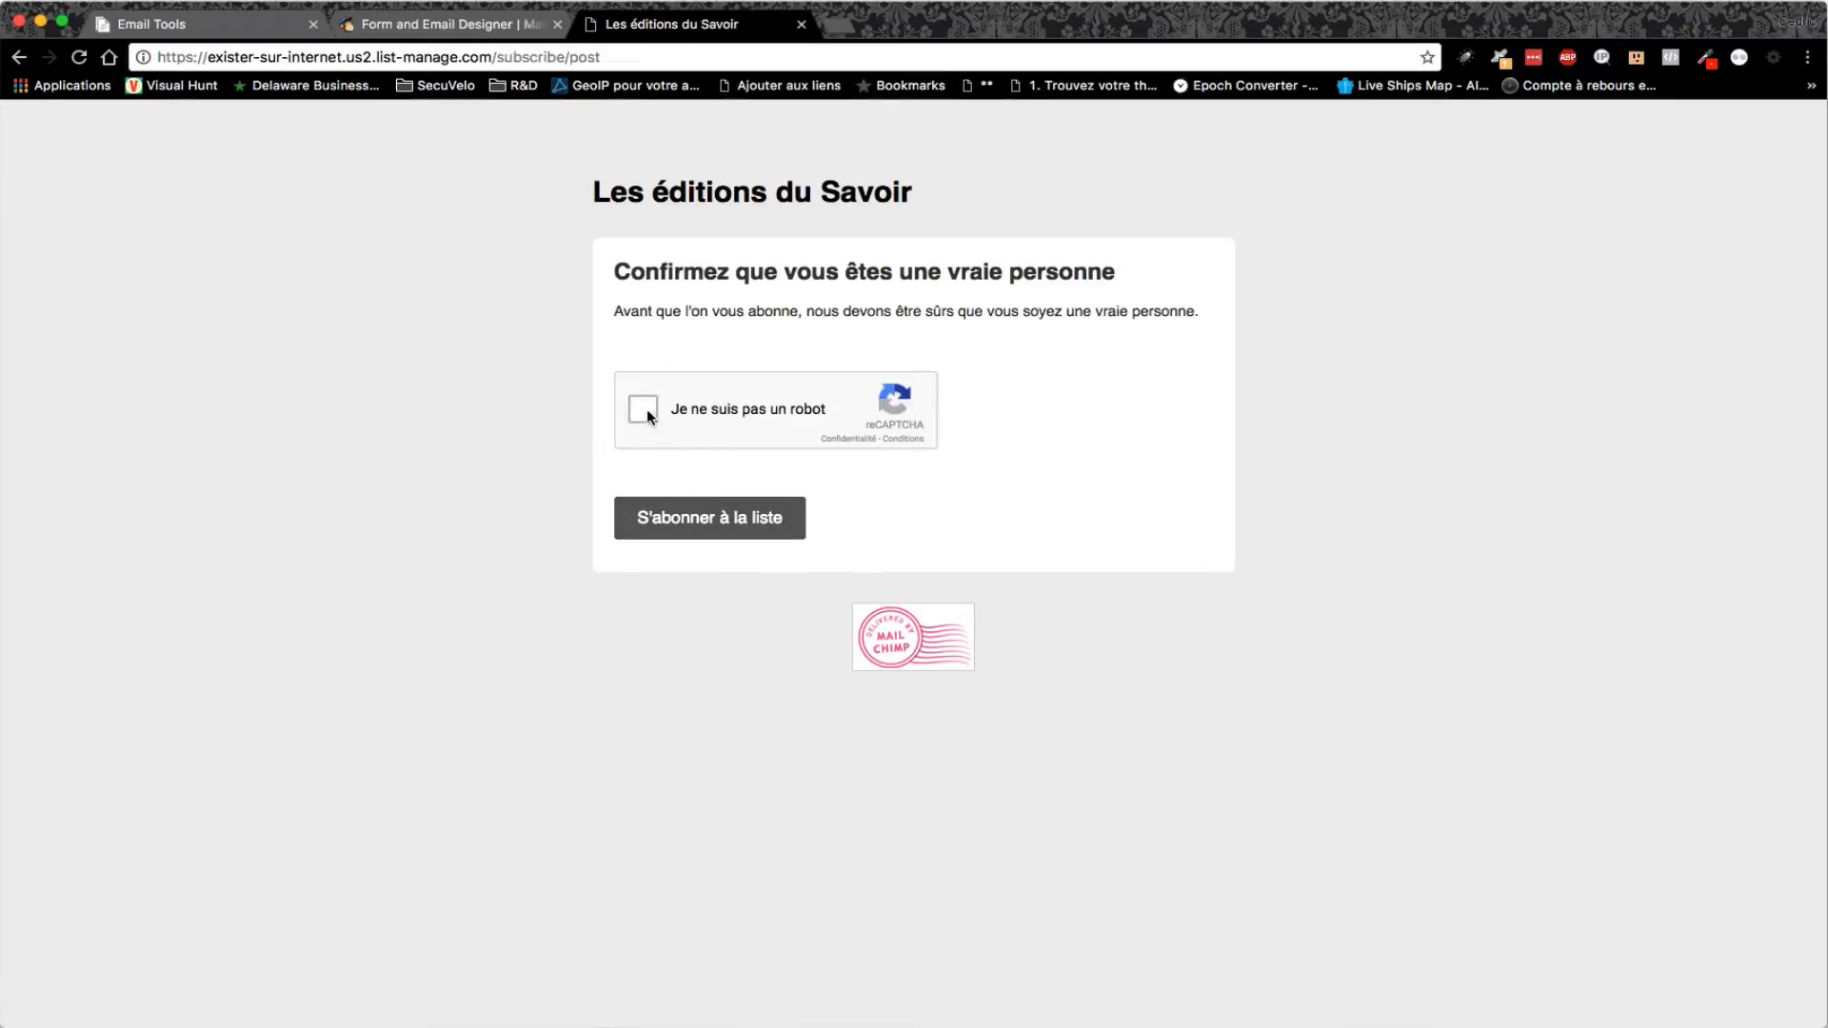
pyautogui.click(644, 408)
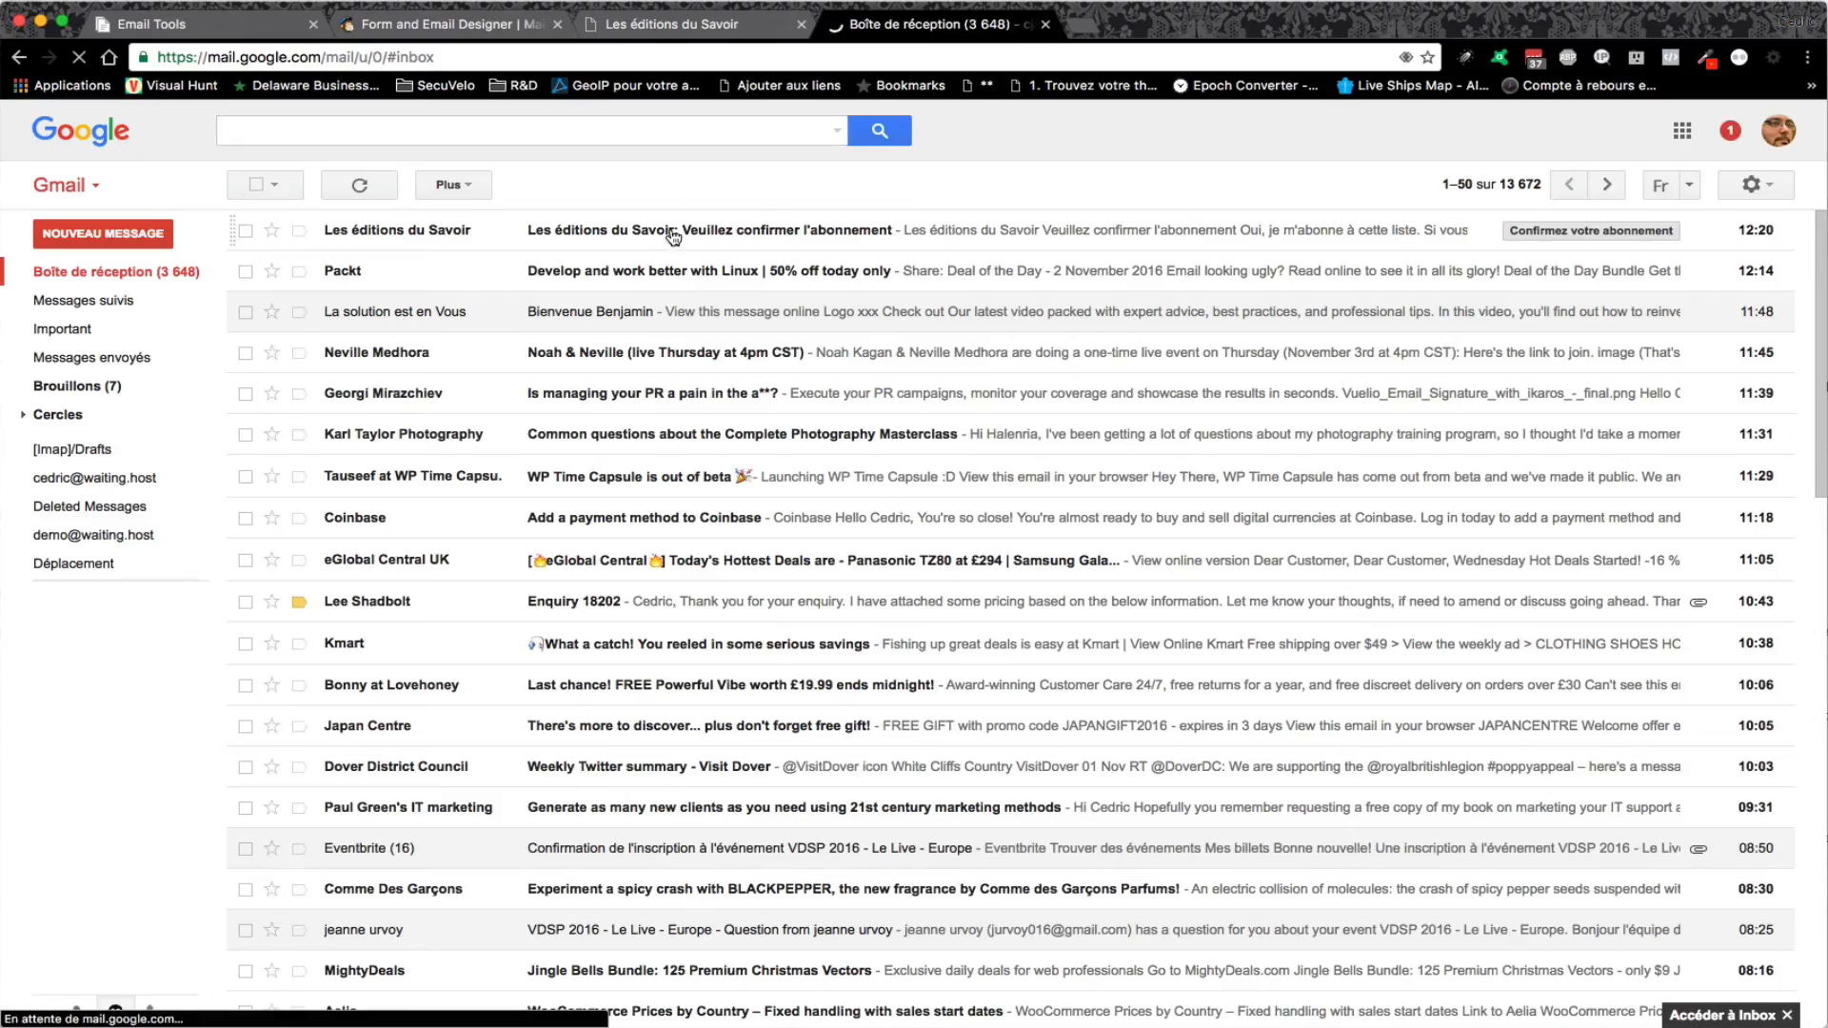
# - Read the Les éditions du Savoir email with its personalized 'Notre vedette du jour' sign photo, then return to Email Tools
pyautogui.click(673, 233)
pyautogui.scroll(-2, 1328, 469)
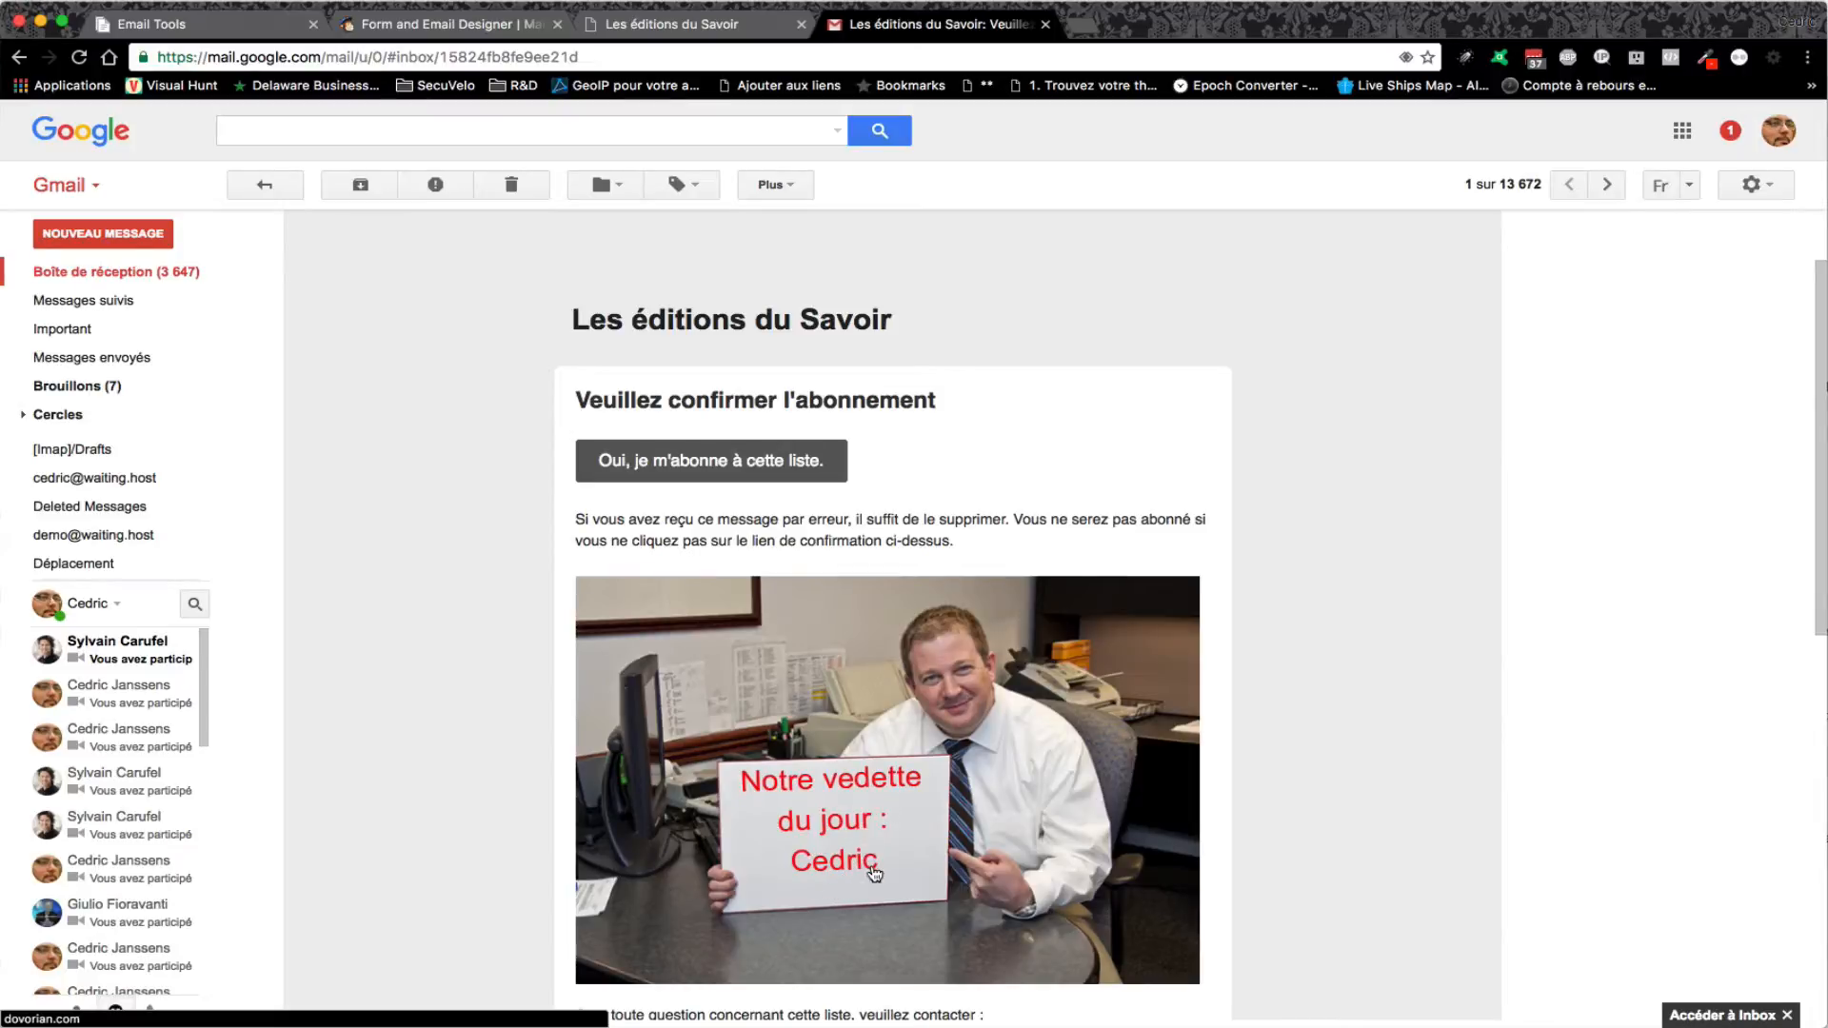
pyautogui.scroll(-1, 942, 804)
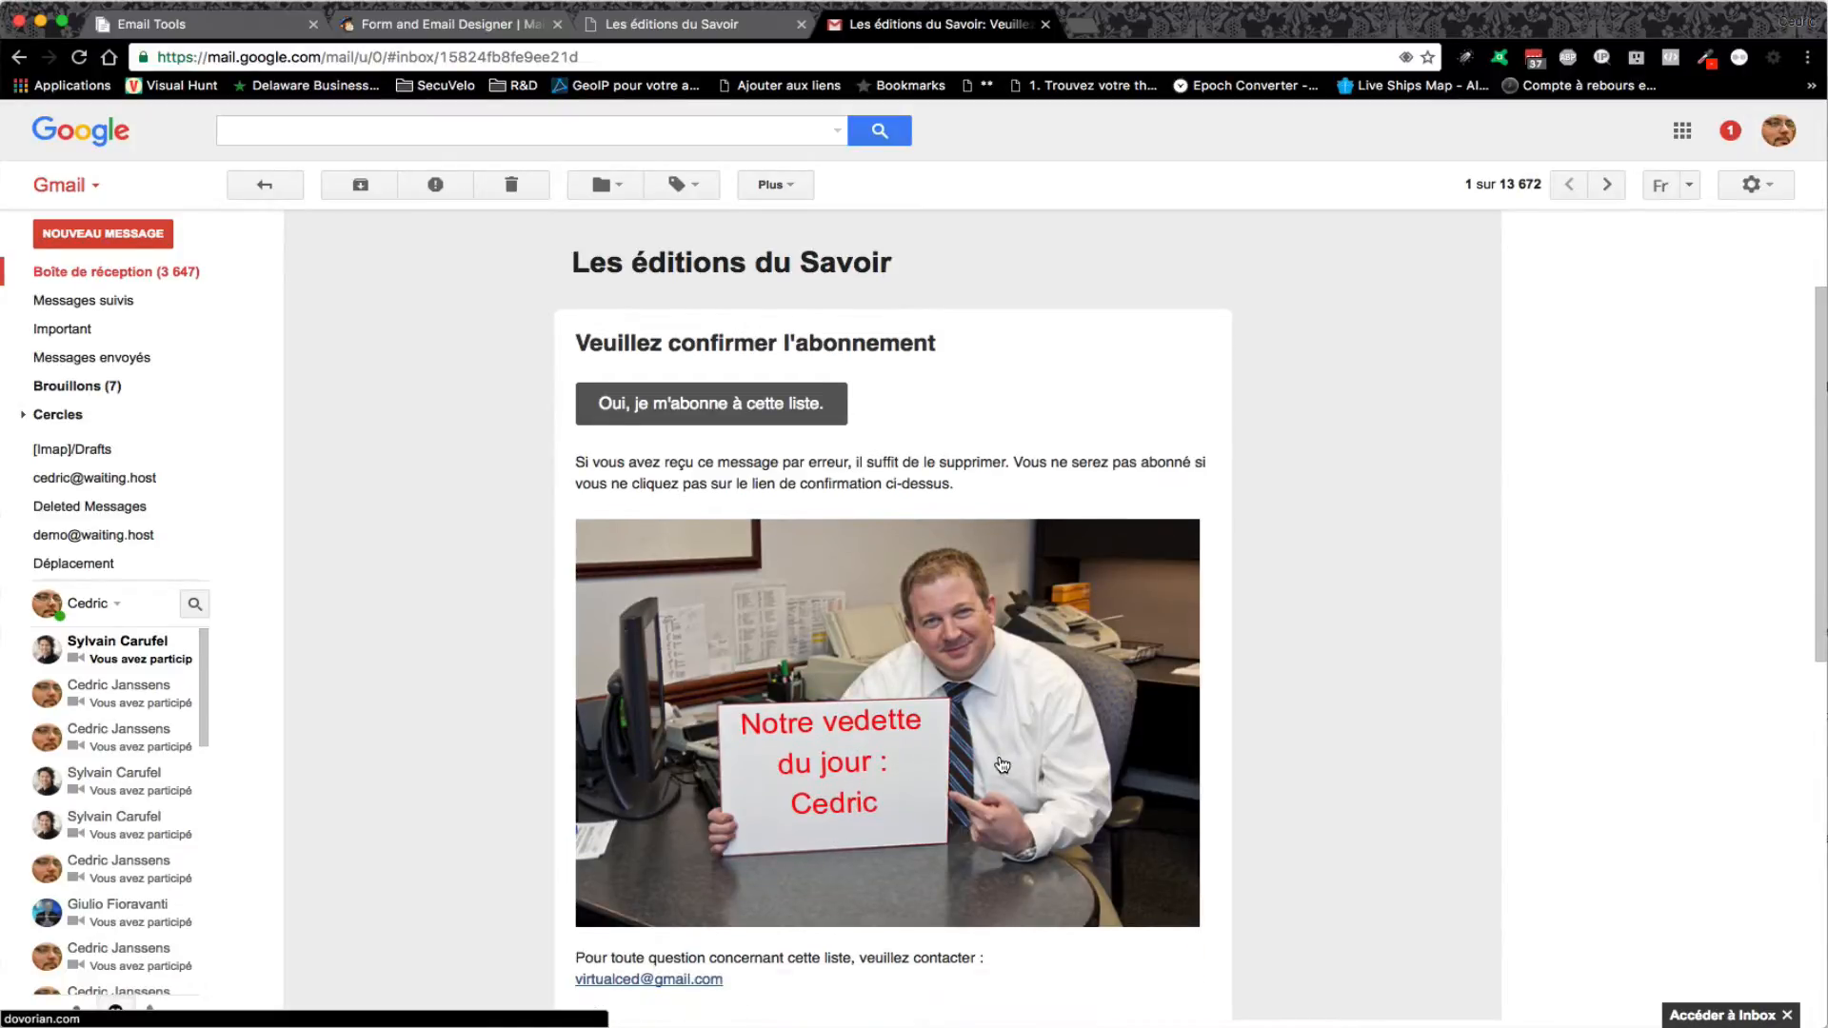
pyautogui.scroll(1, 991, 762)
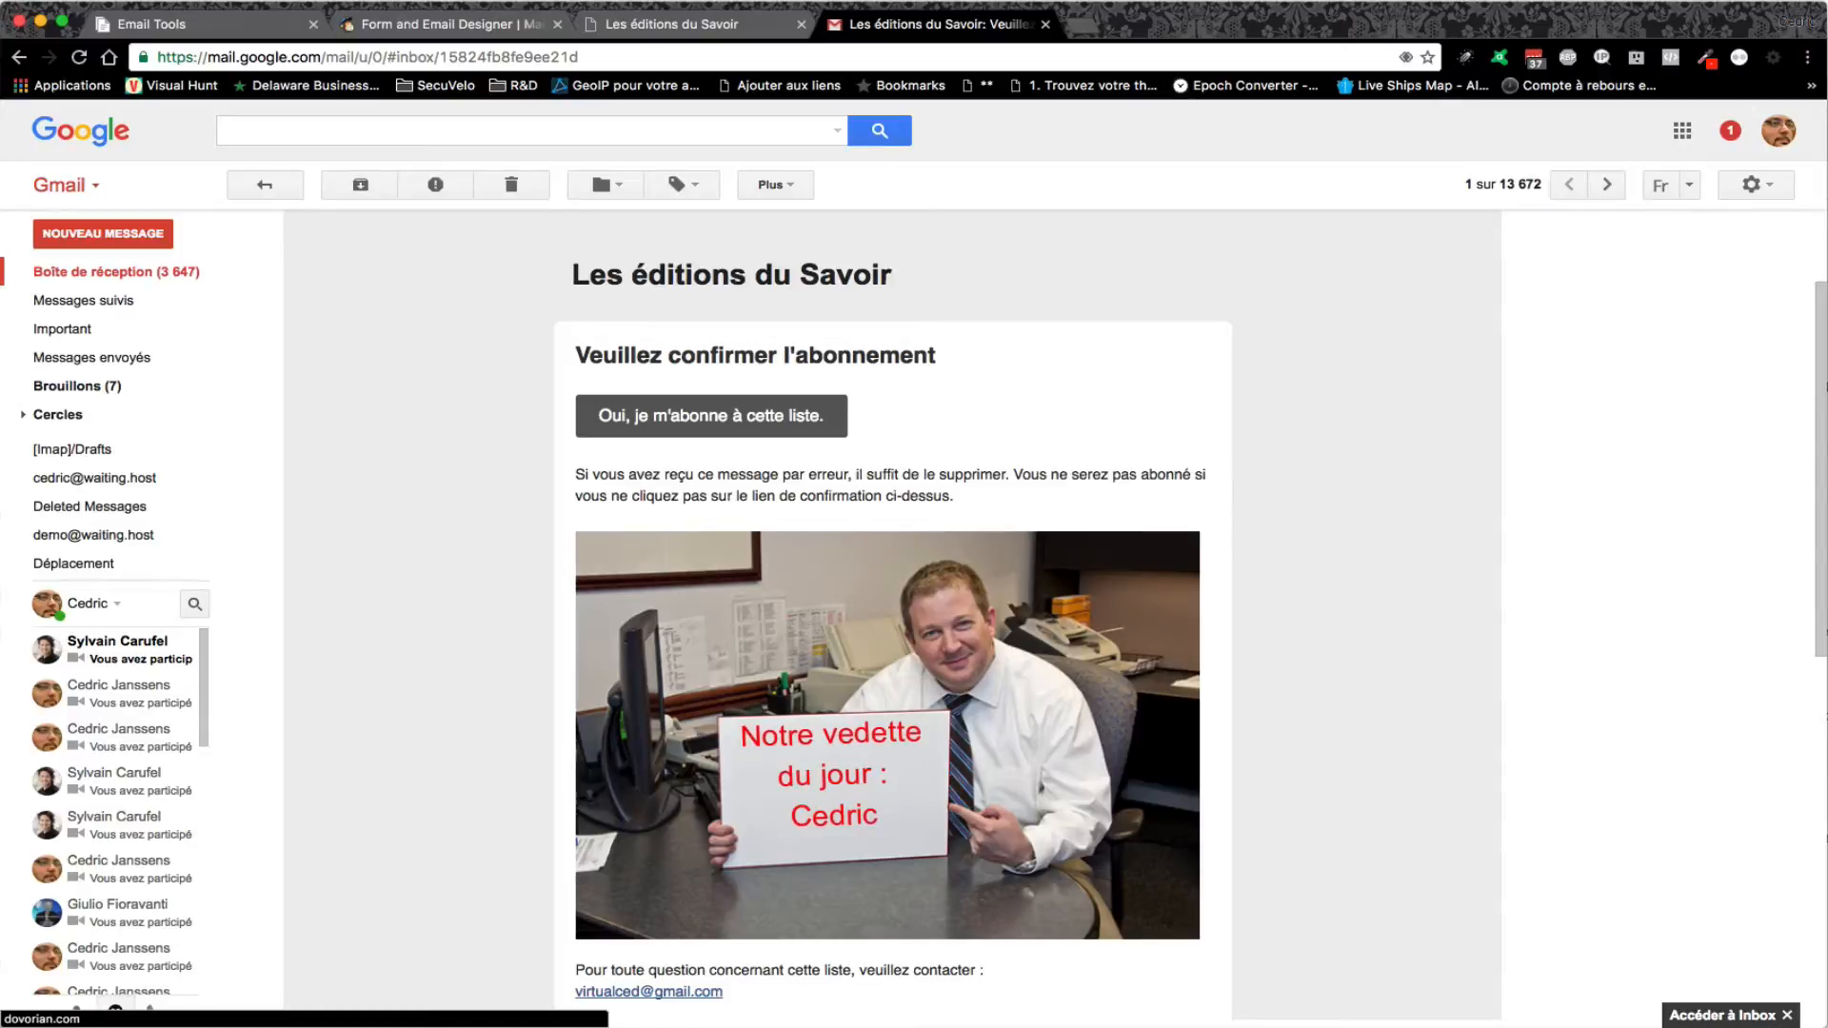
pyautogui.hotkey('ctrl', 'Tab')
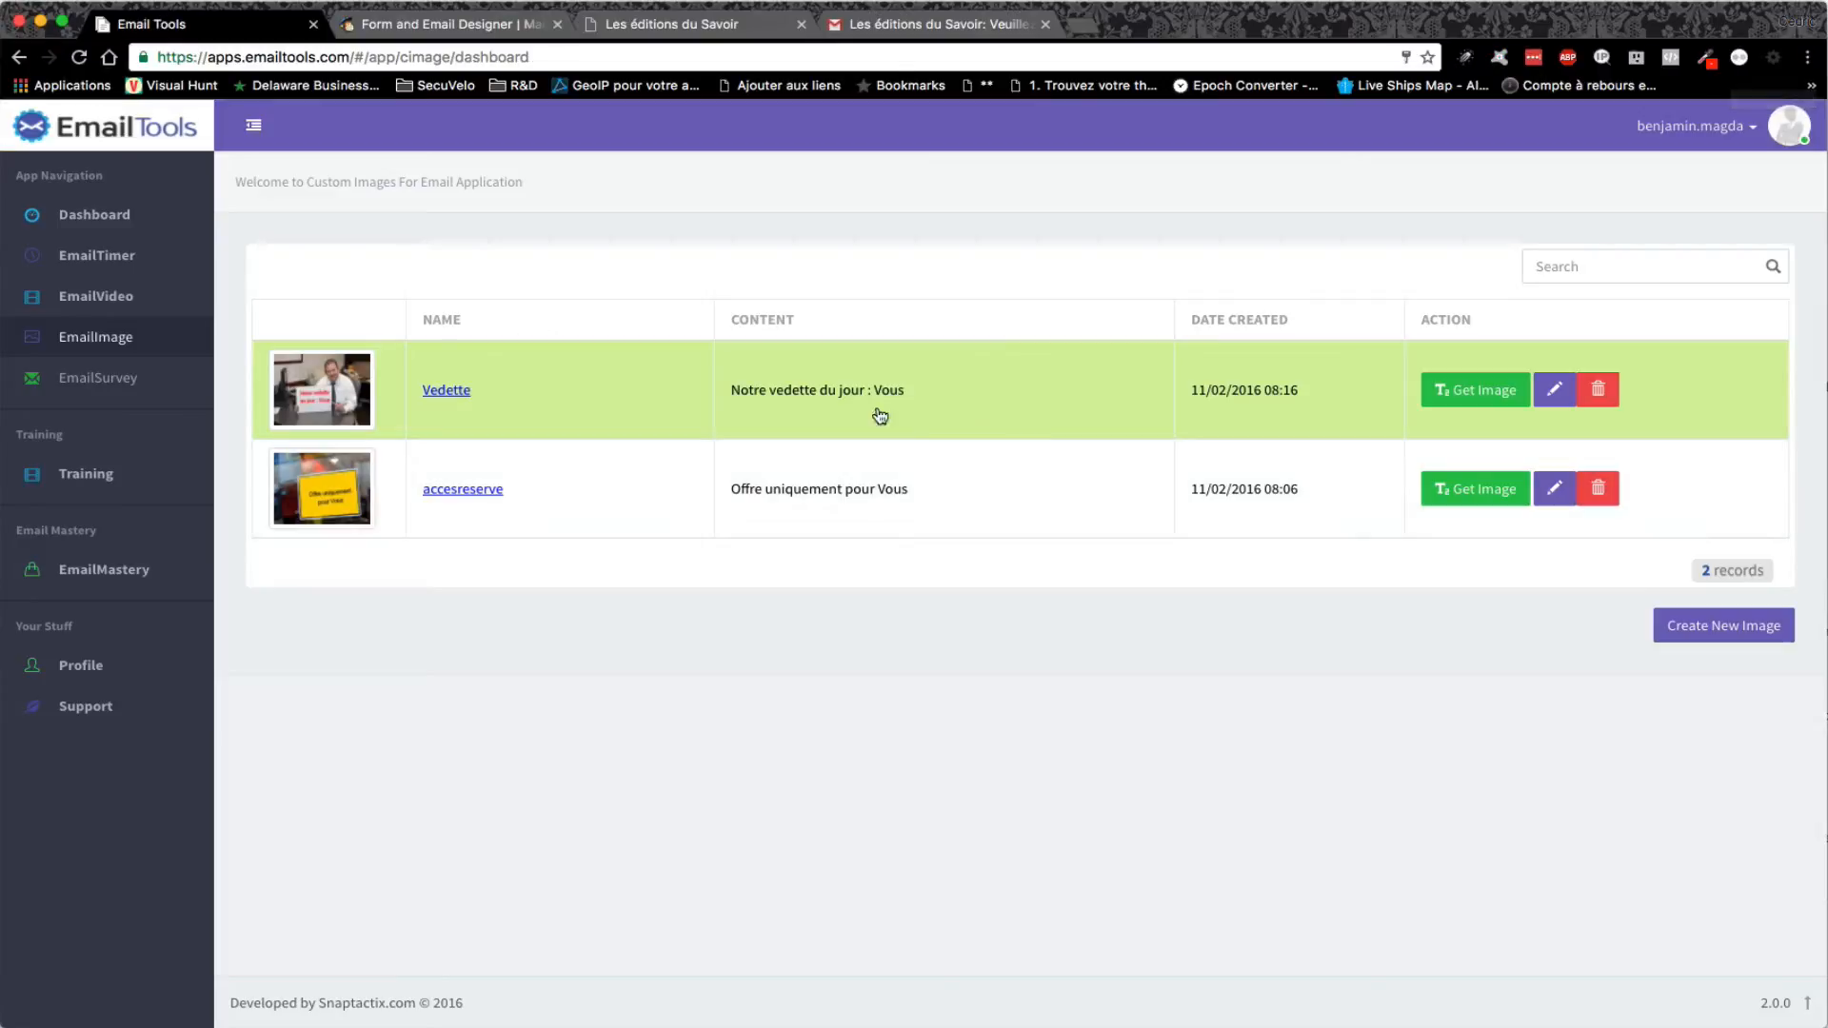
# - Start a new countdown timer from EmailTimer using the pink circular theme (#cb5381)
pyautogui.click(117, 257)
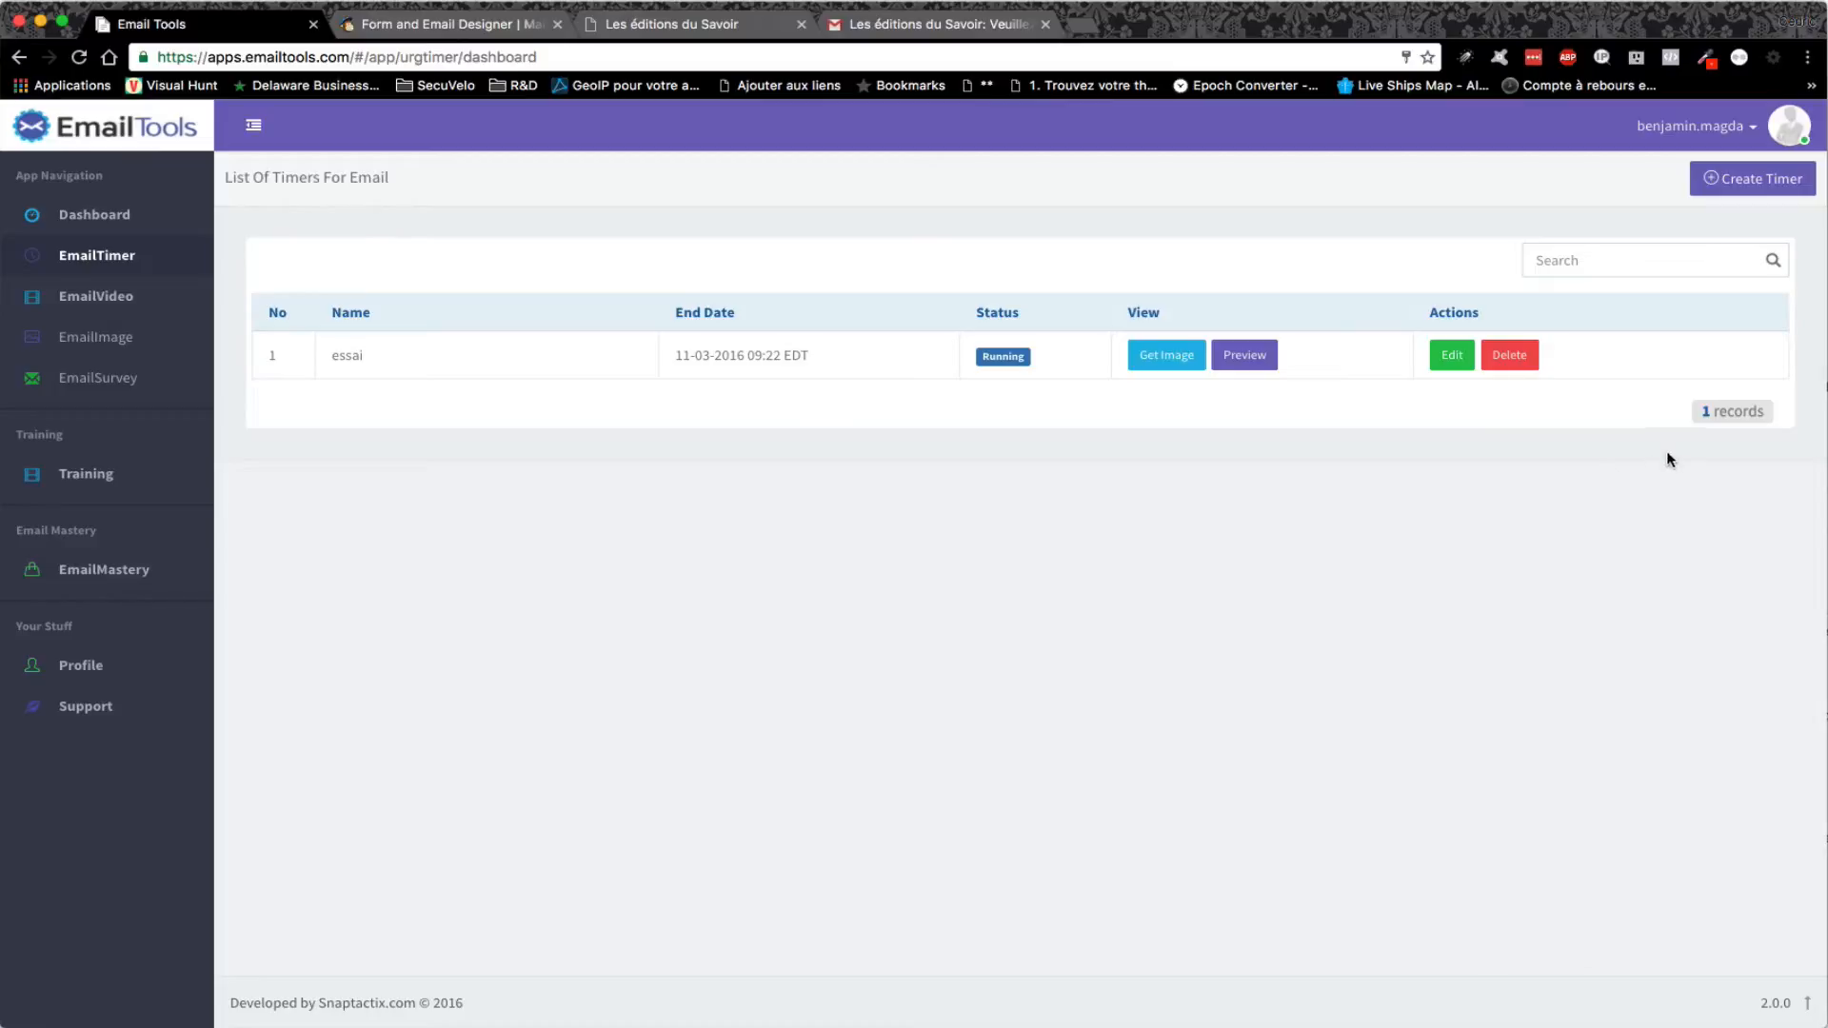
pyautogui.click(1737, 179)
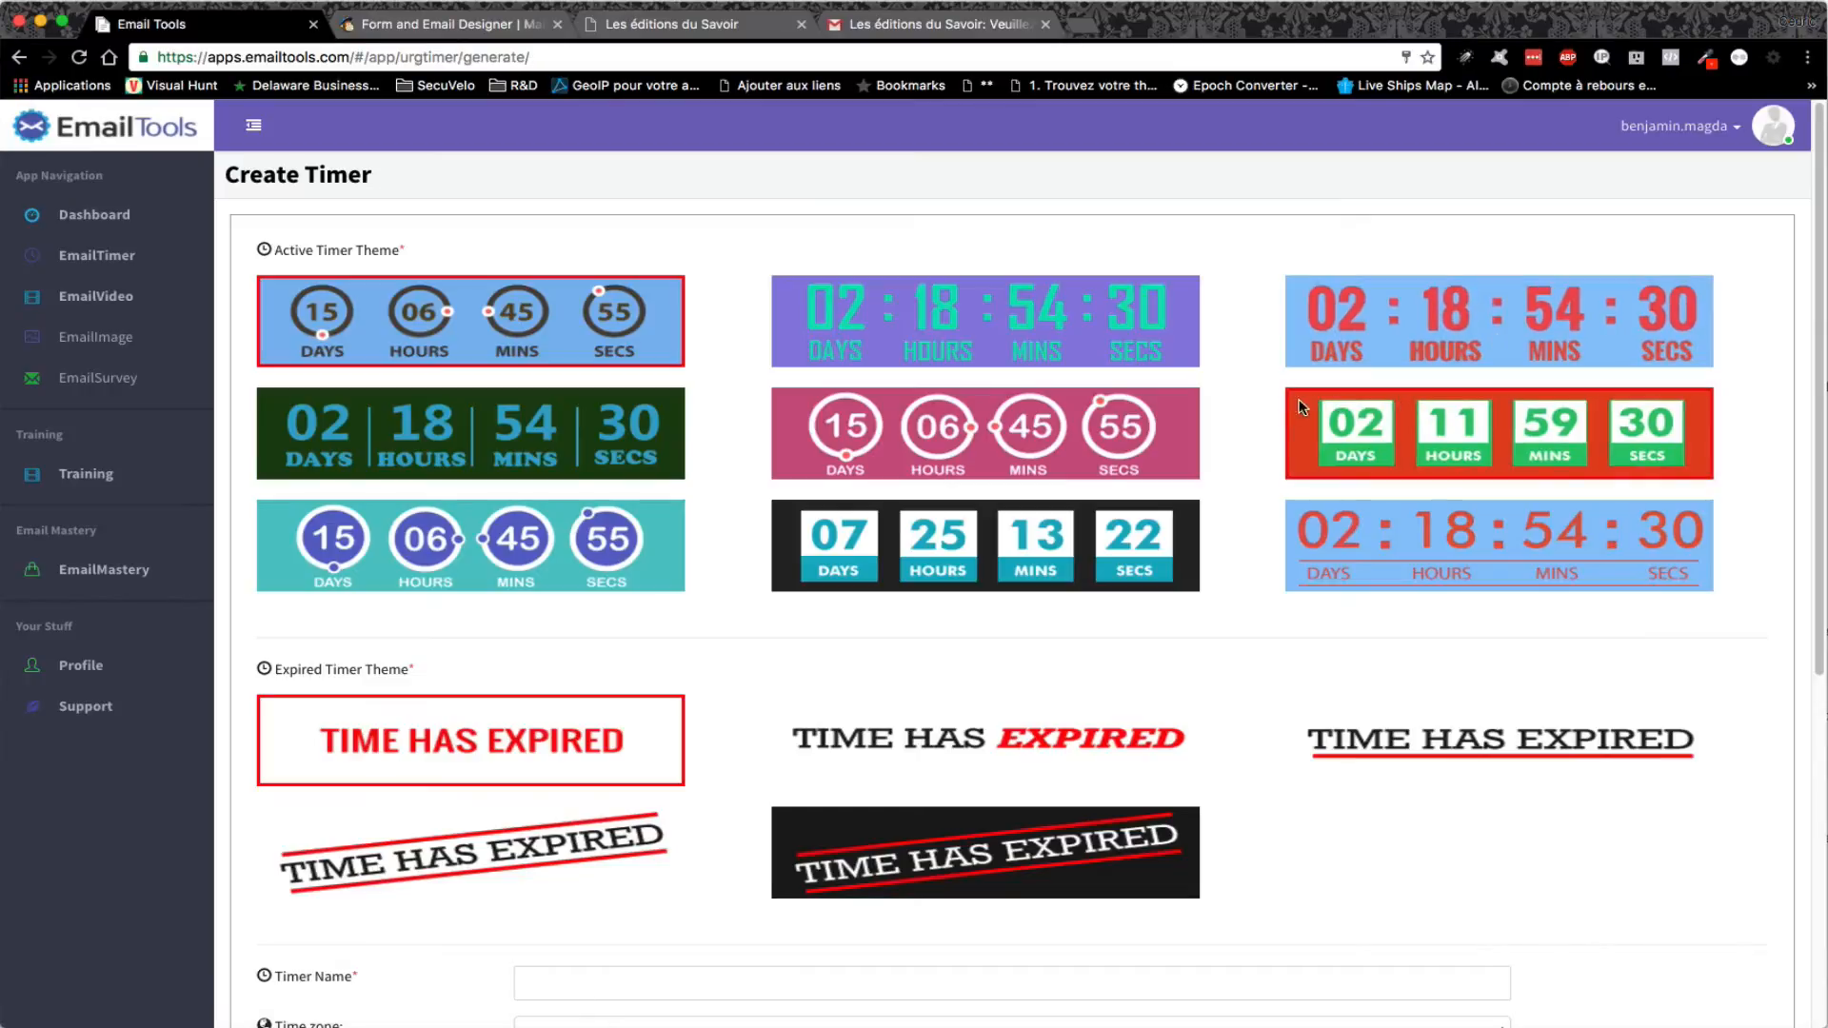
pyautogui.click(1066, 439)
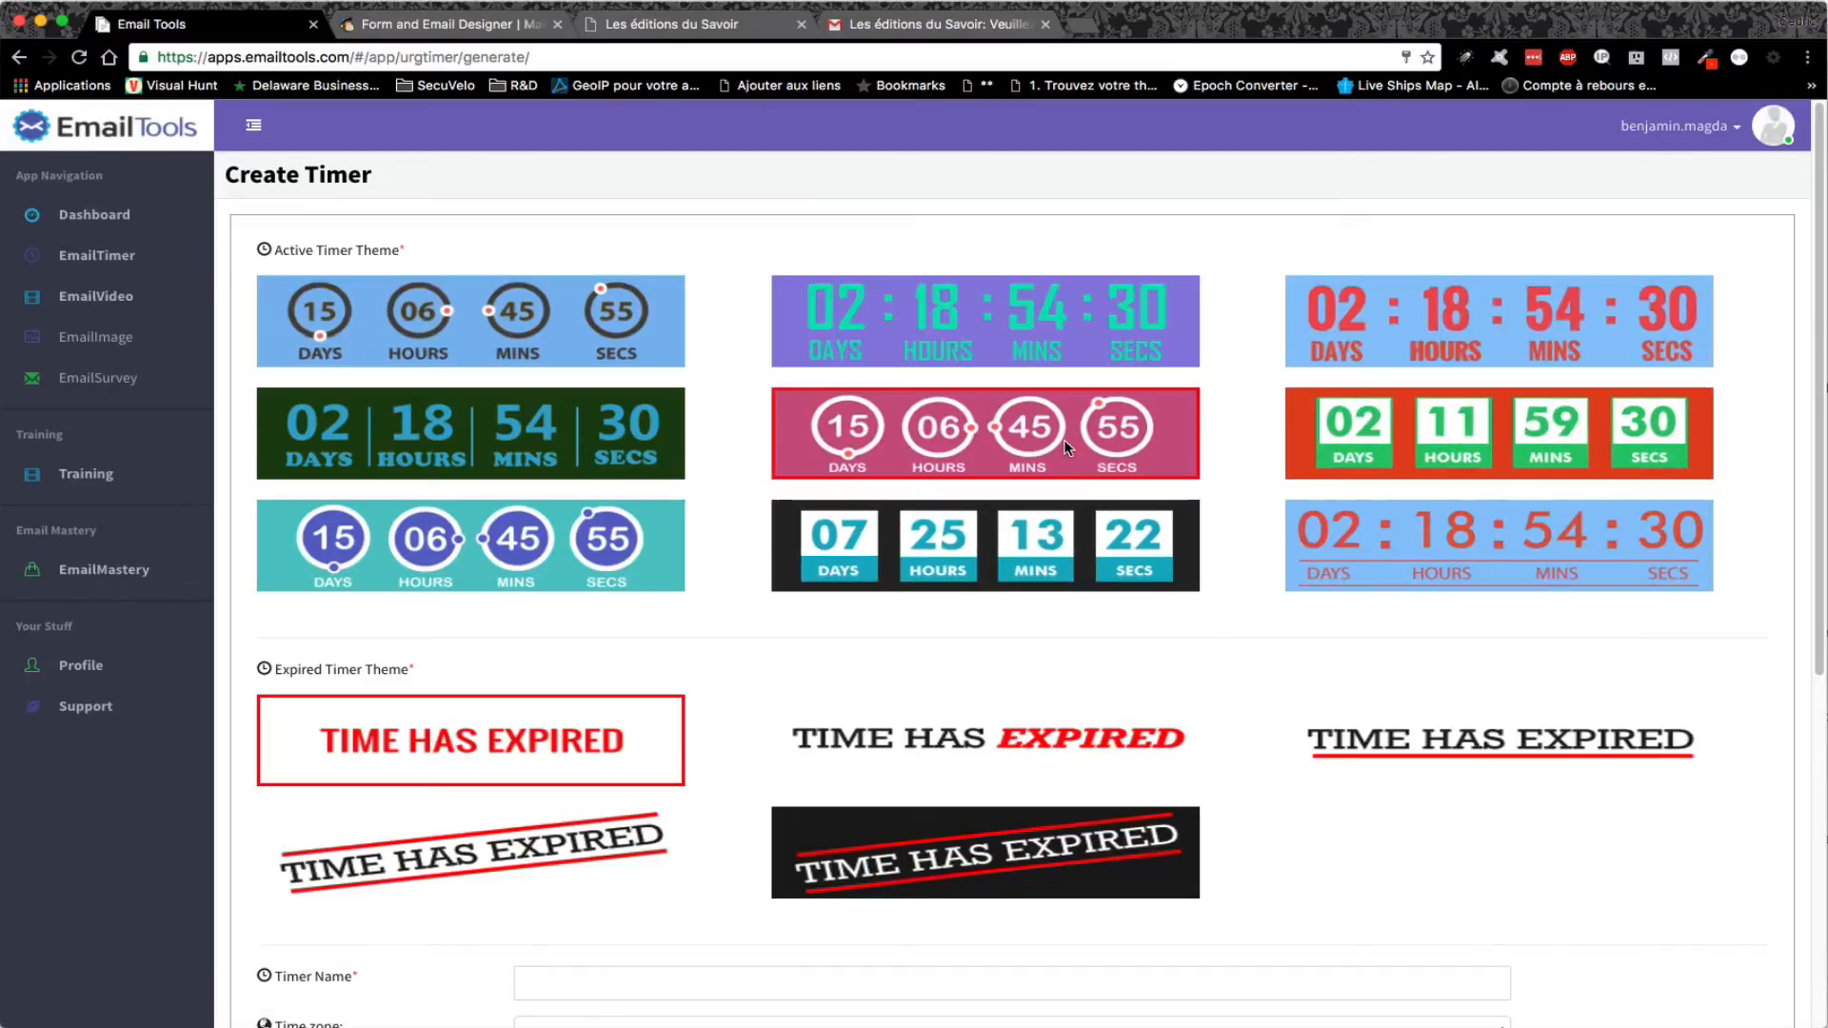
pyautogui.scroll(-2, 1466, 609)
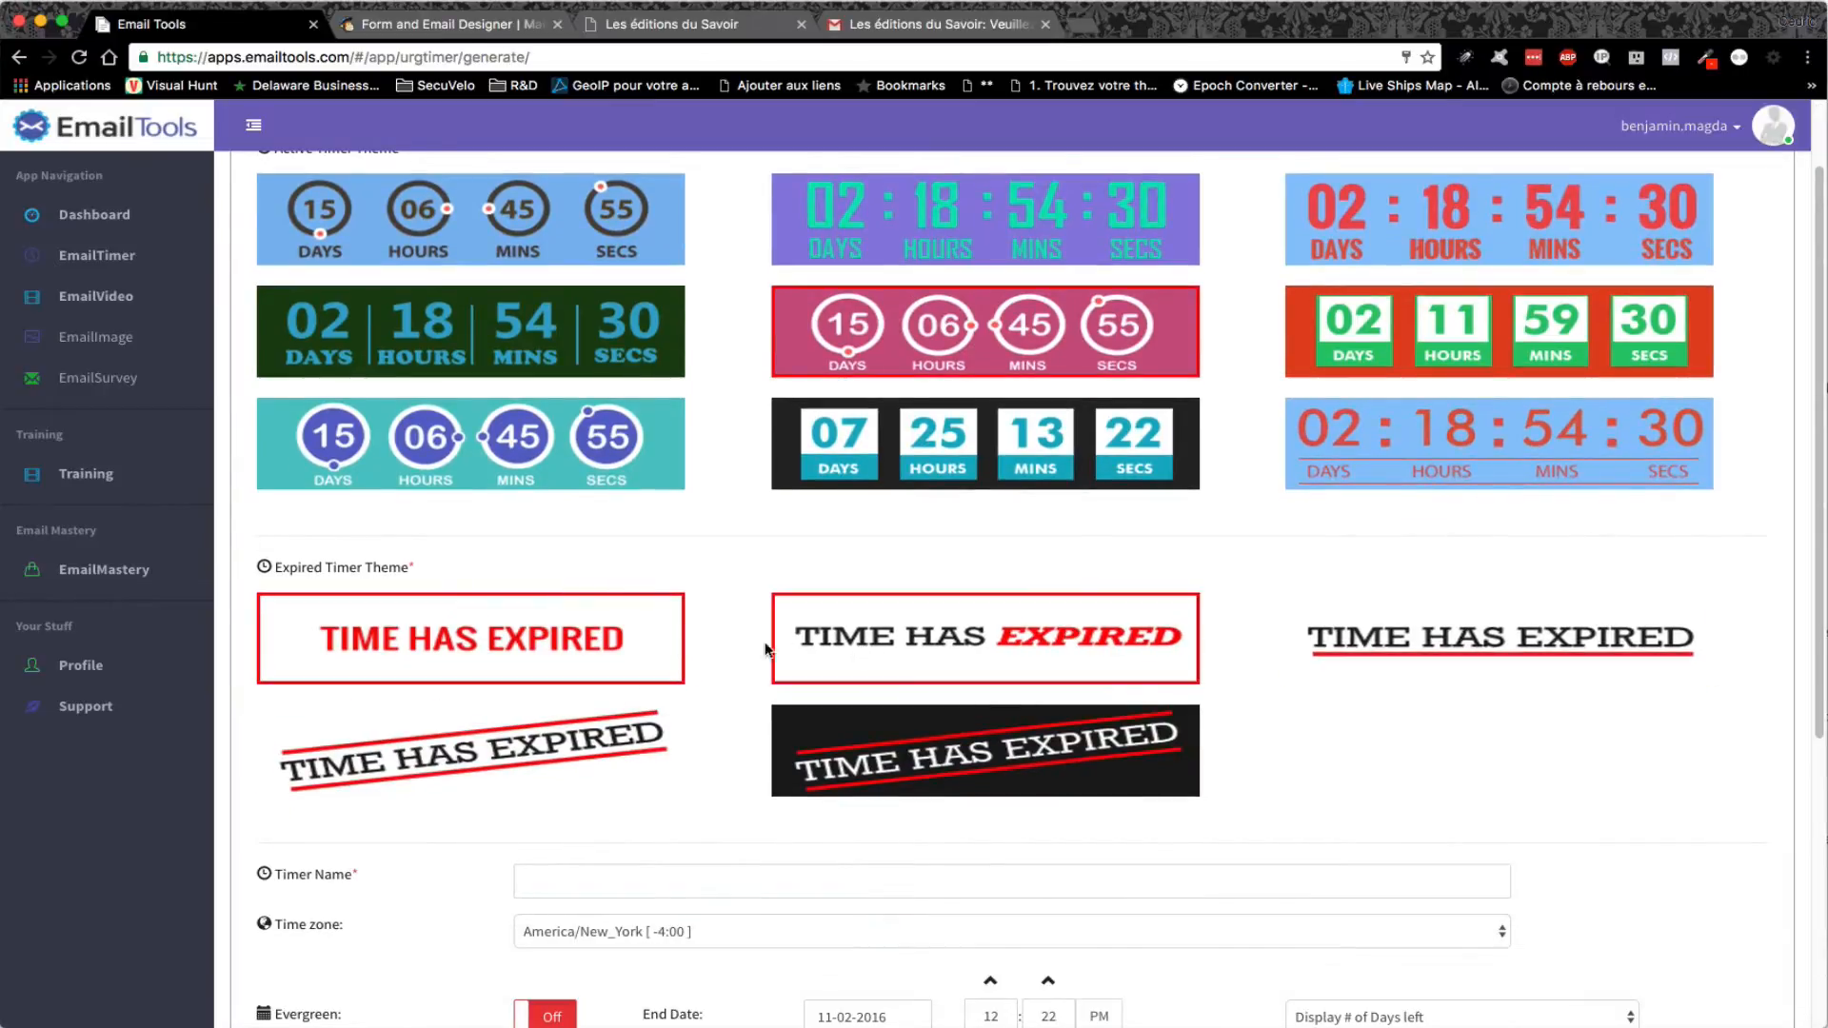
pyautogui.scroll(-4, 1219, 695)
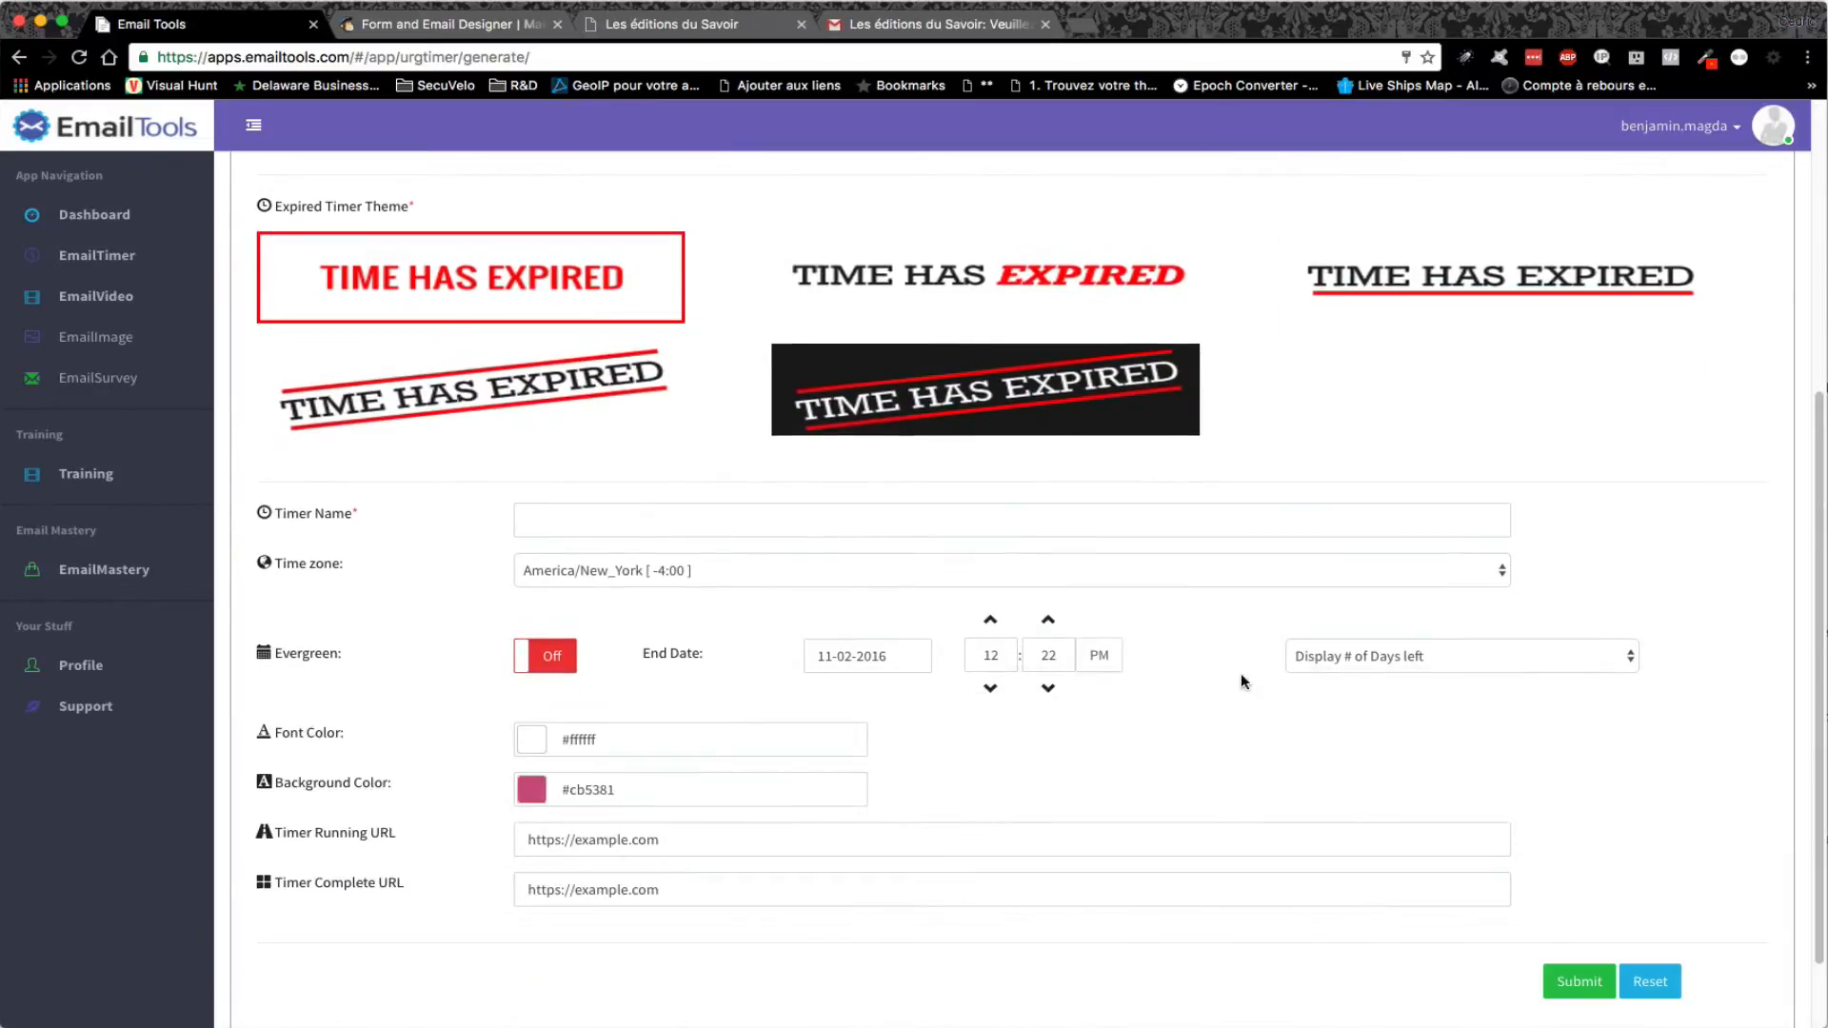
pyautogui.click(604, 518)
# - Name the timer 'montimer' and set its time zone to America/Montreal
pyautogui.write('montimer')
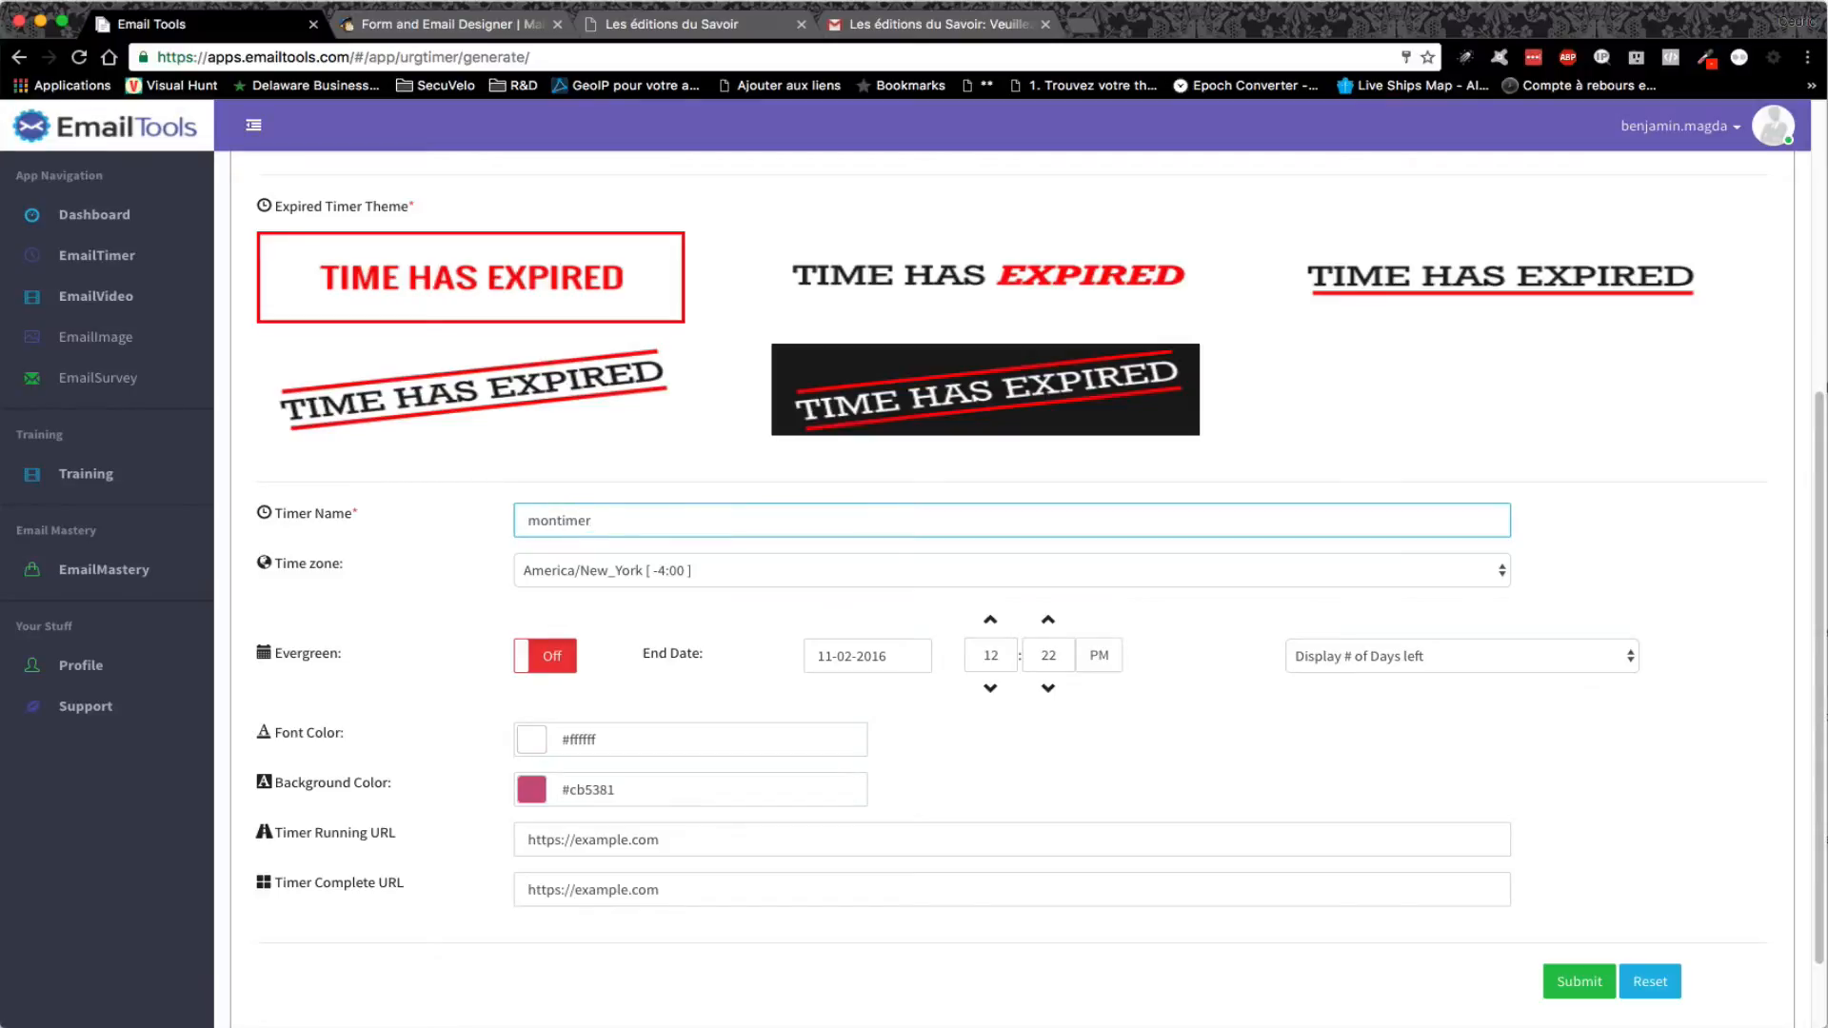
pyautogui.click(746, 572)
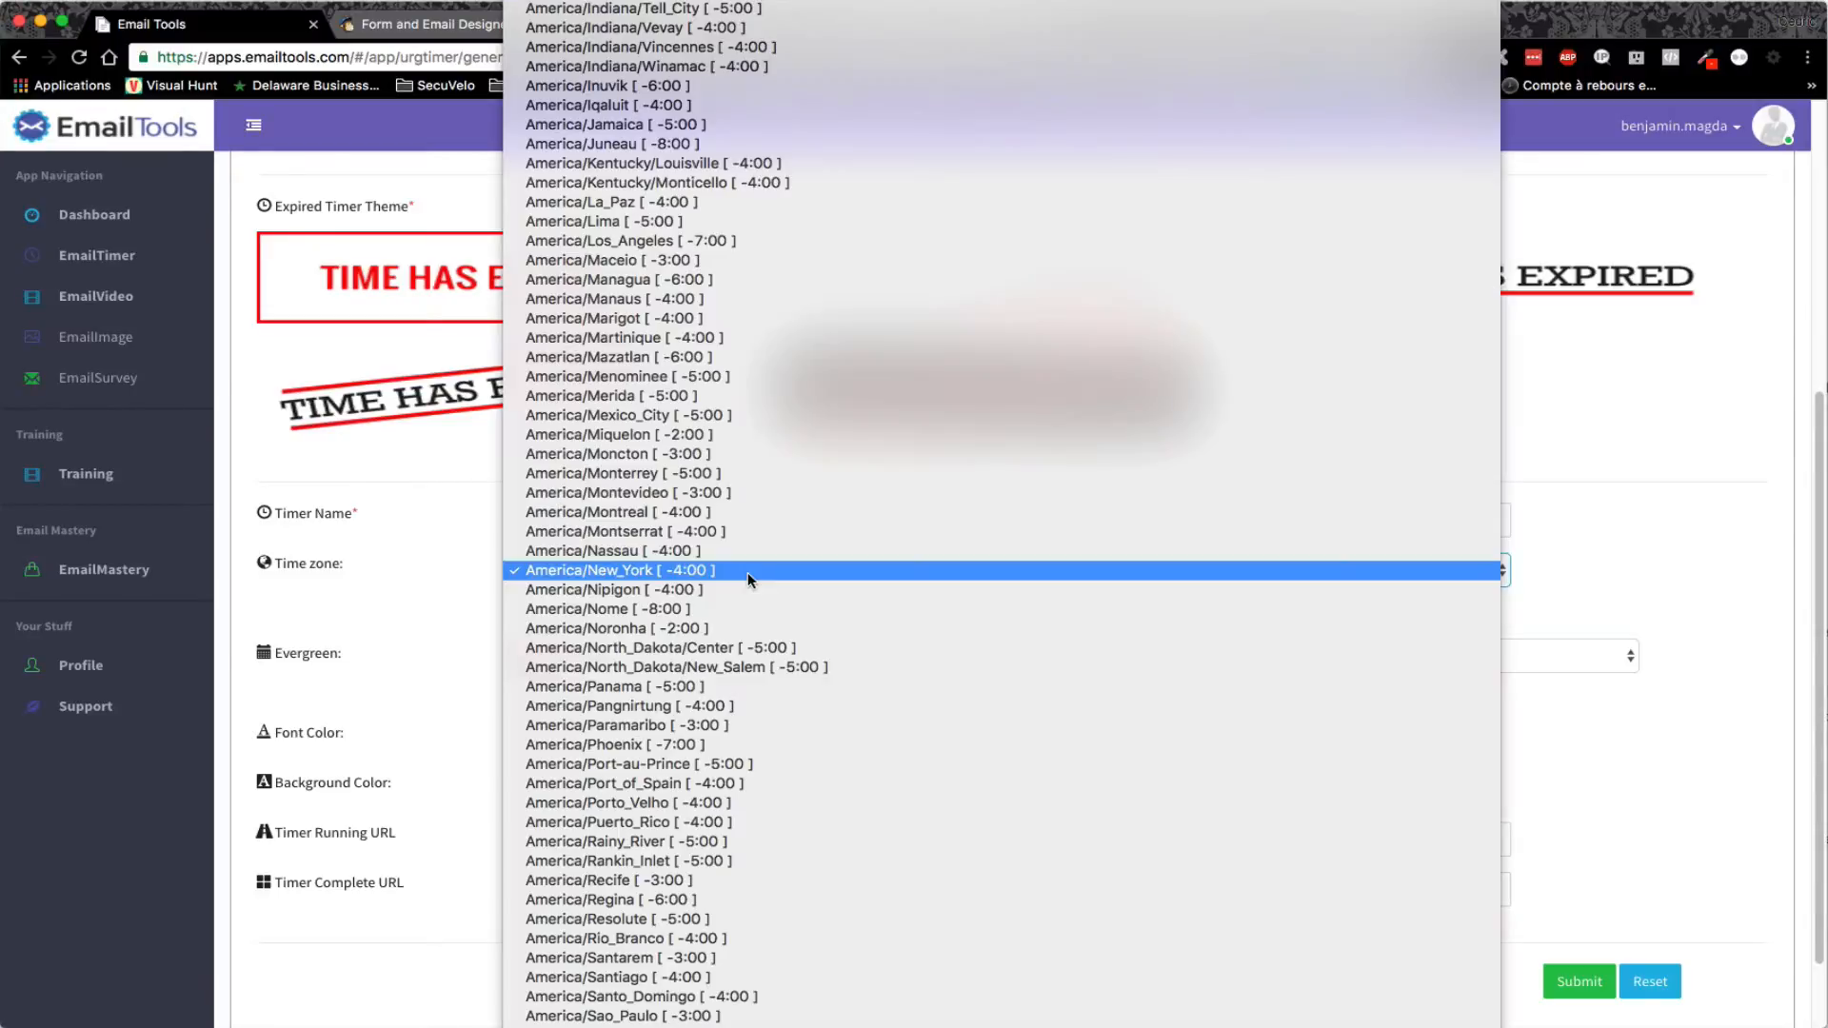
pyautogui.click(734, 512)
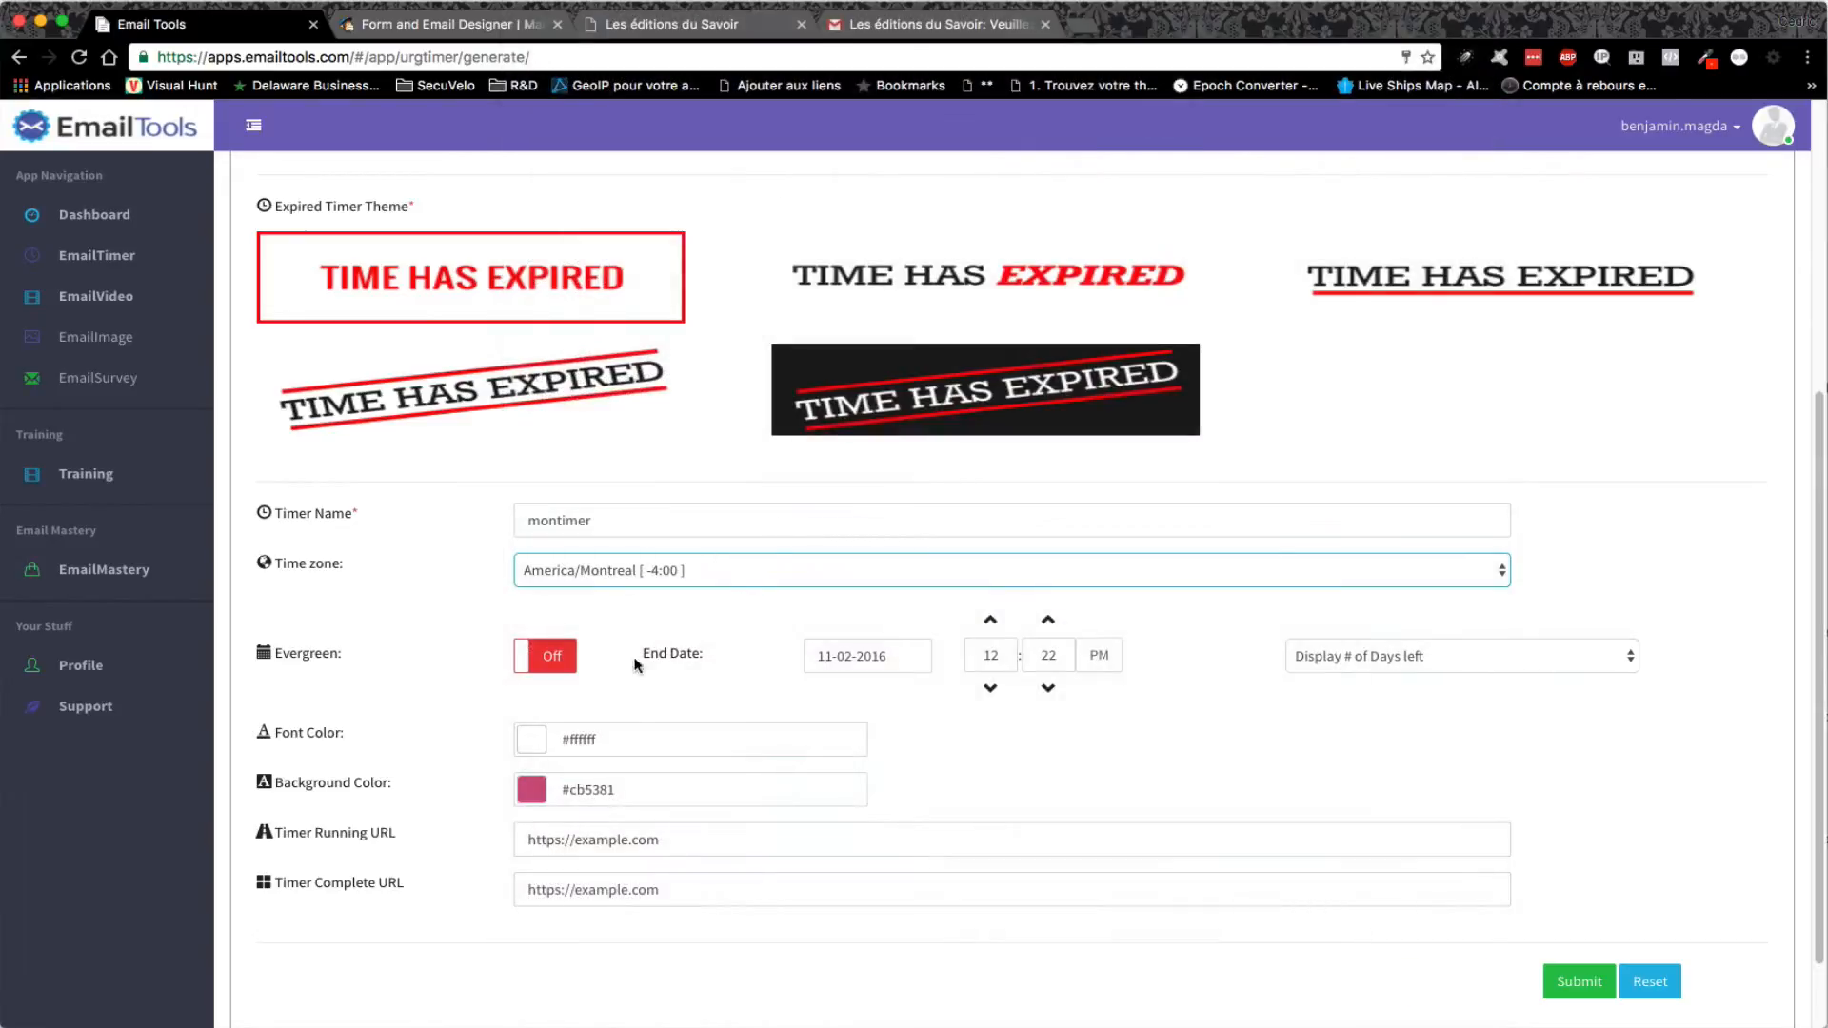
# - Set the timer to end 11-04-2016 at 12:00 PM, keeping the number of days left displayed
pyautogui.click(848, 656)
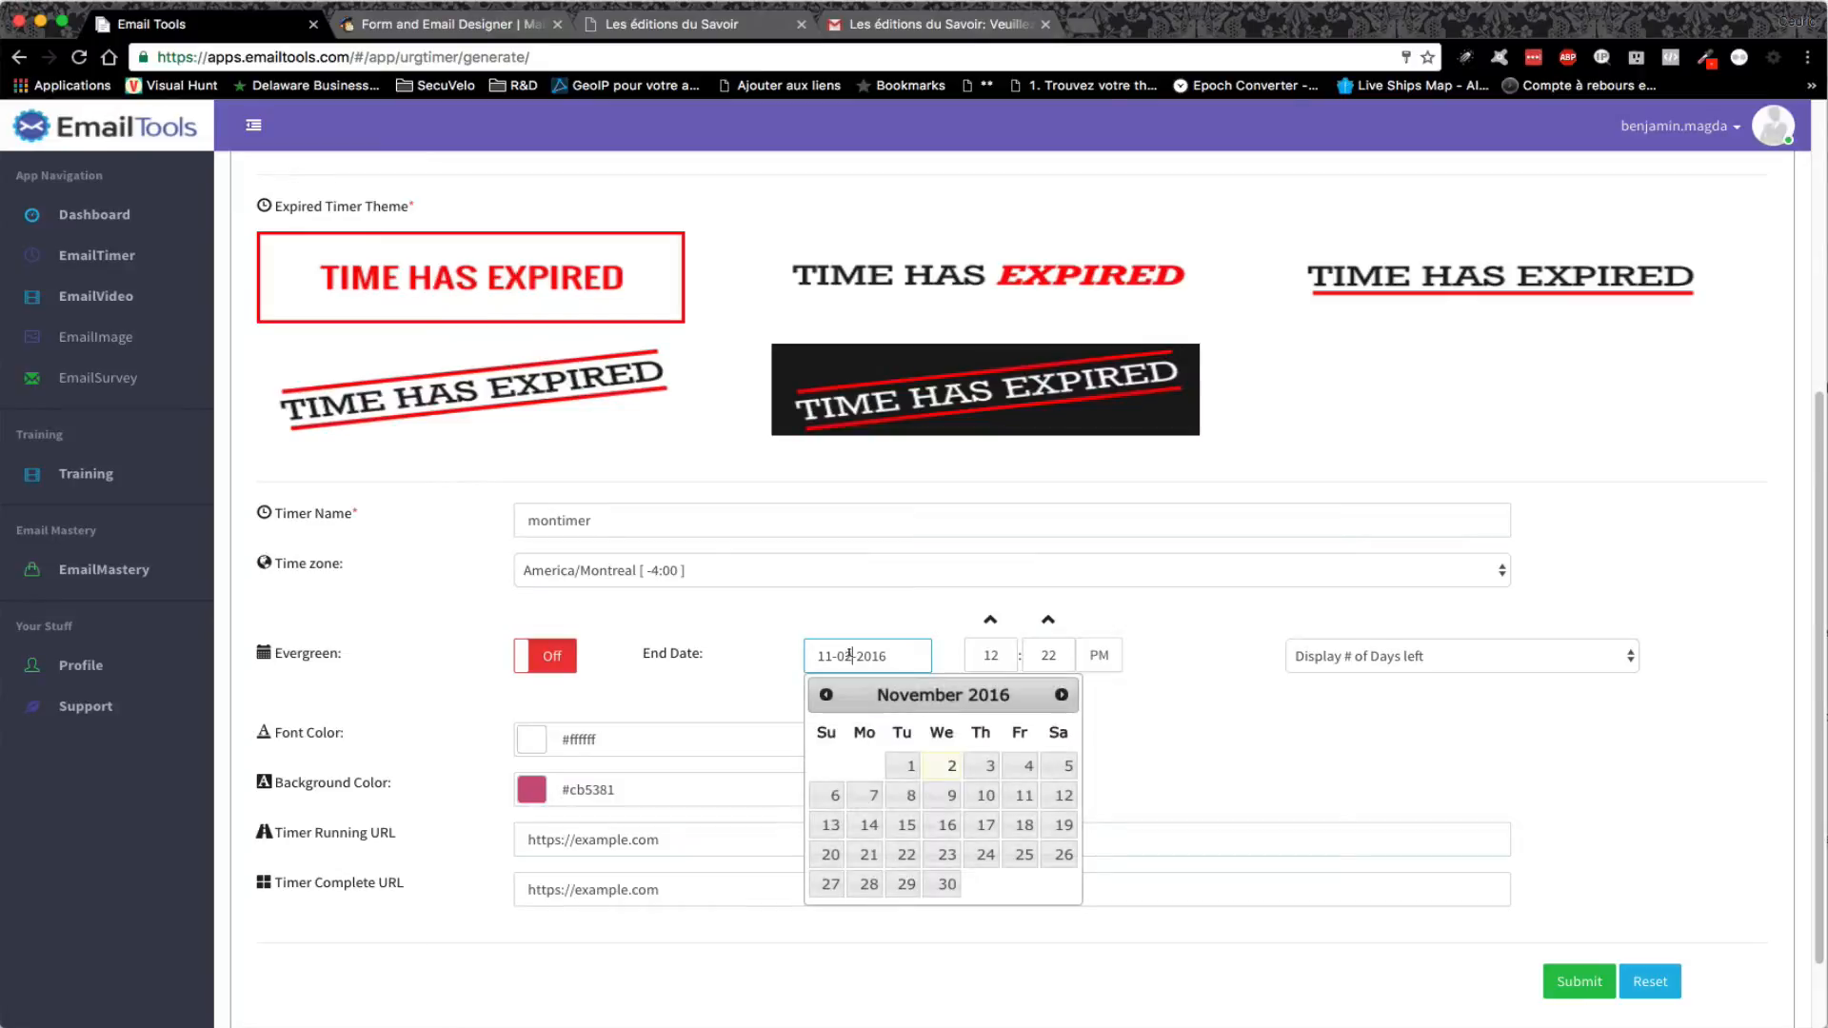
pyautogui.click(1022, 767)
pyautogui.click(1048, 688)
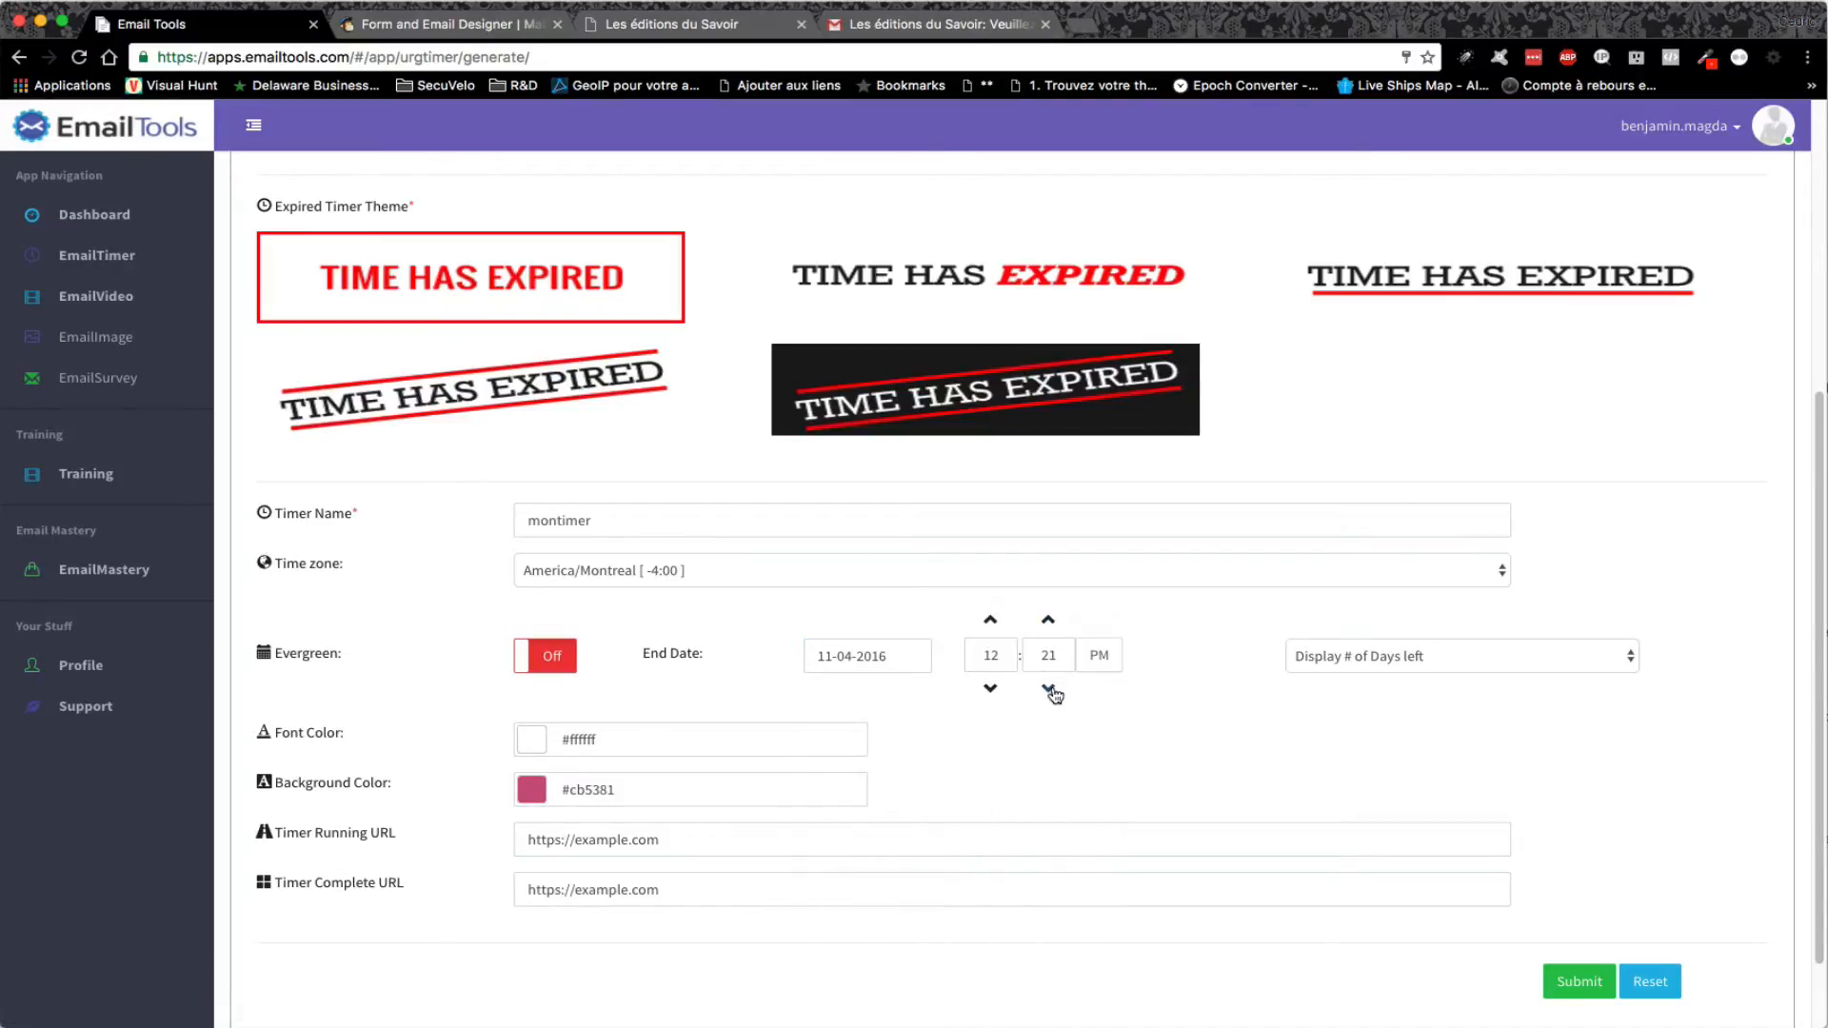
pyautogui.click(1048, 620)
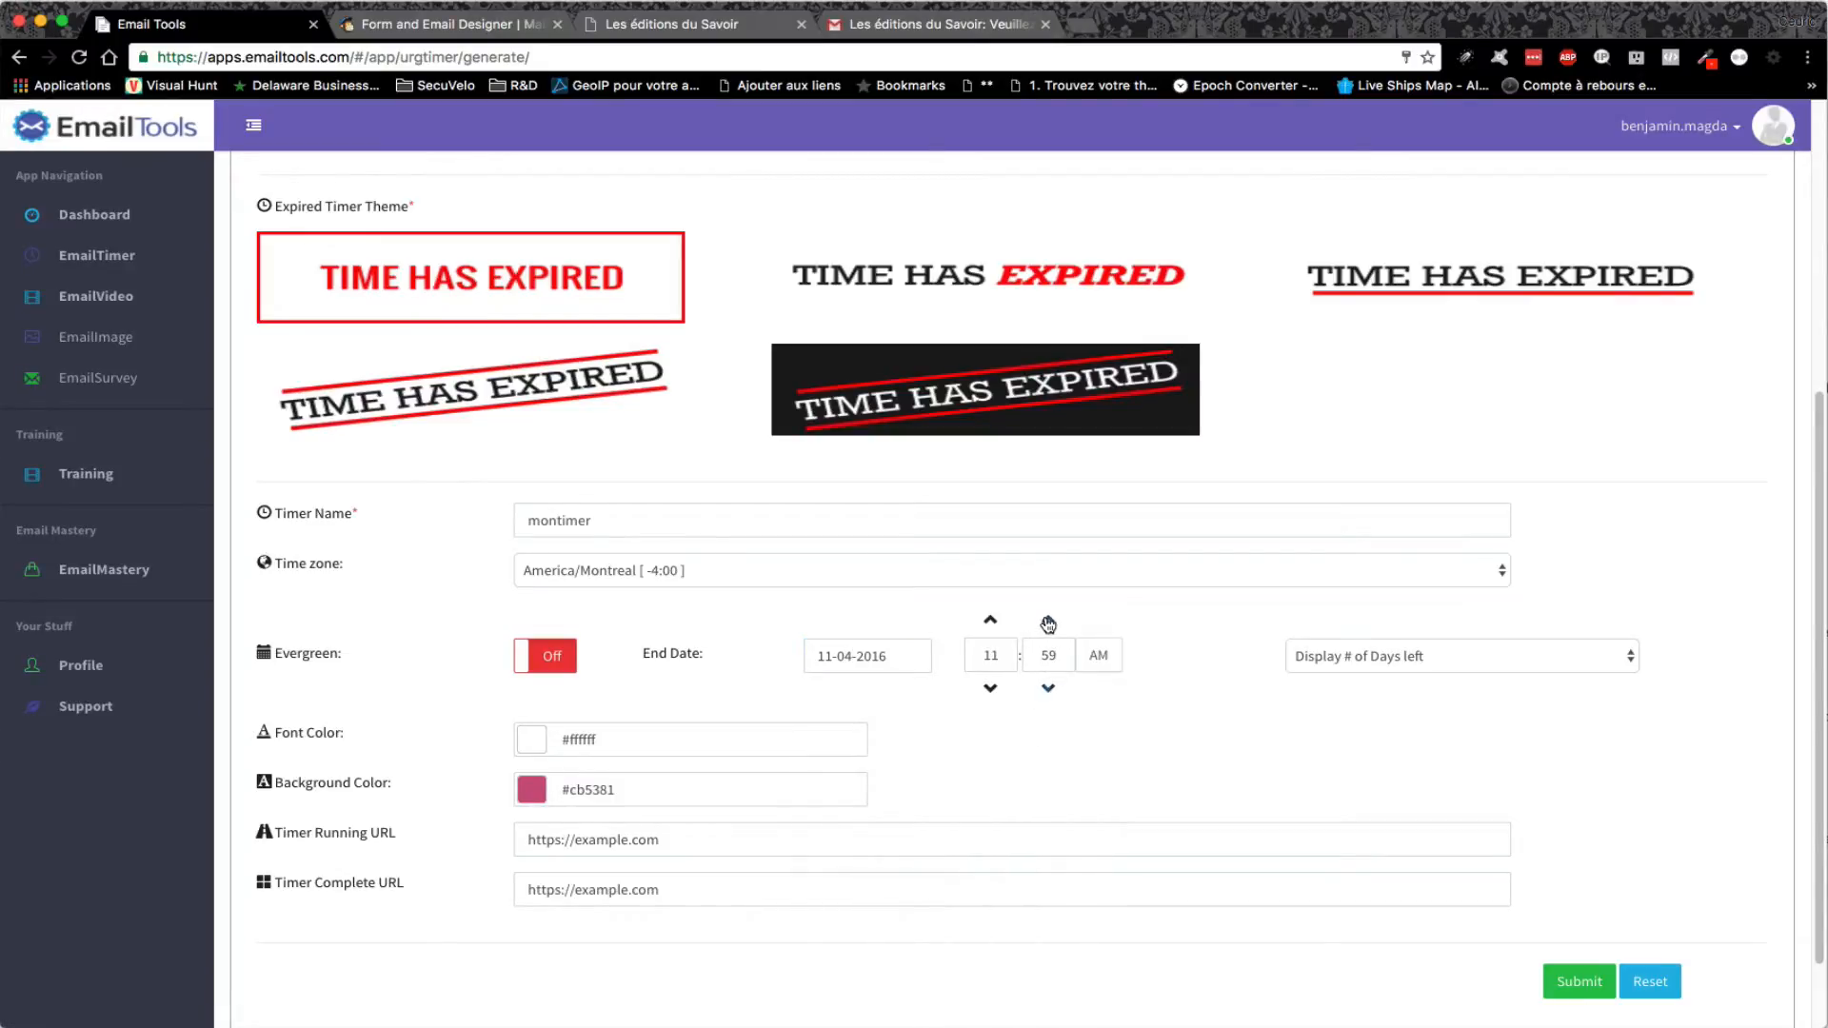
pyautogui.click(1627, 656)
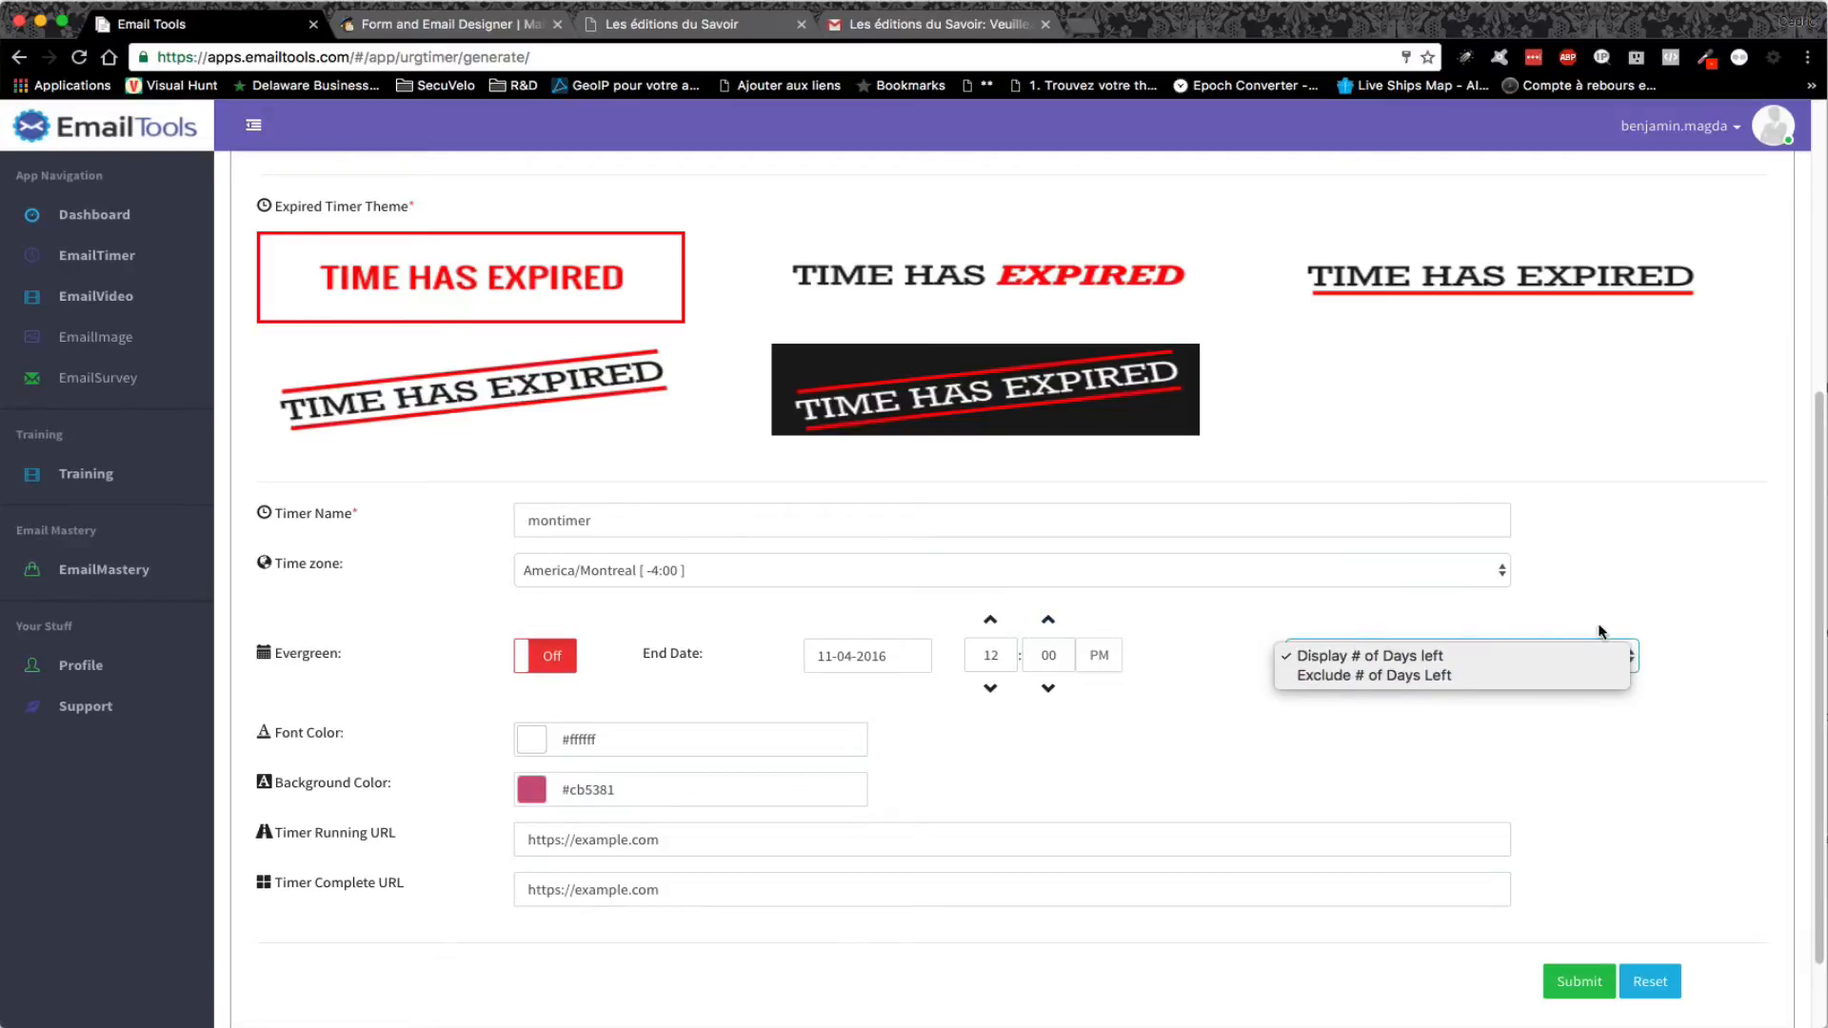
pyautogui.click(1557, 616)
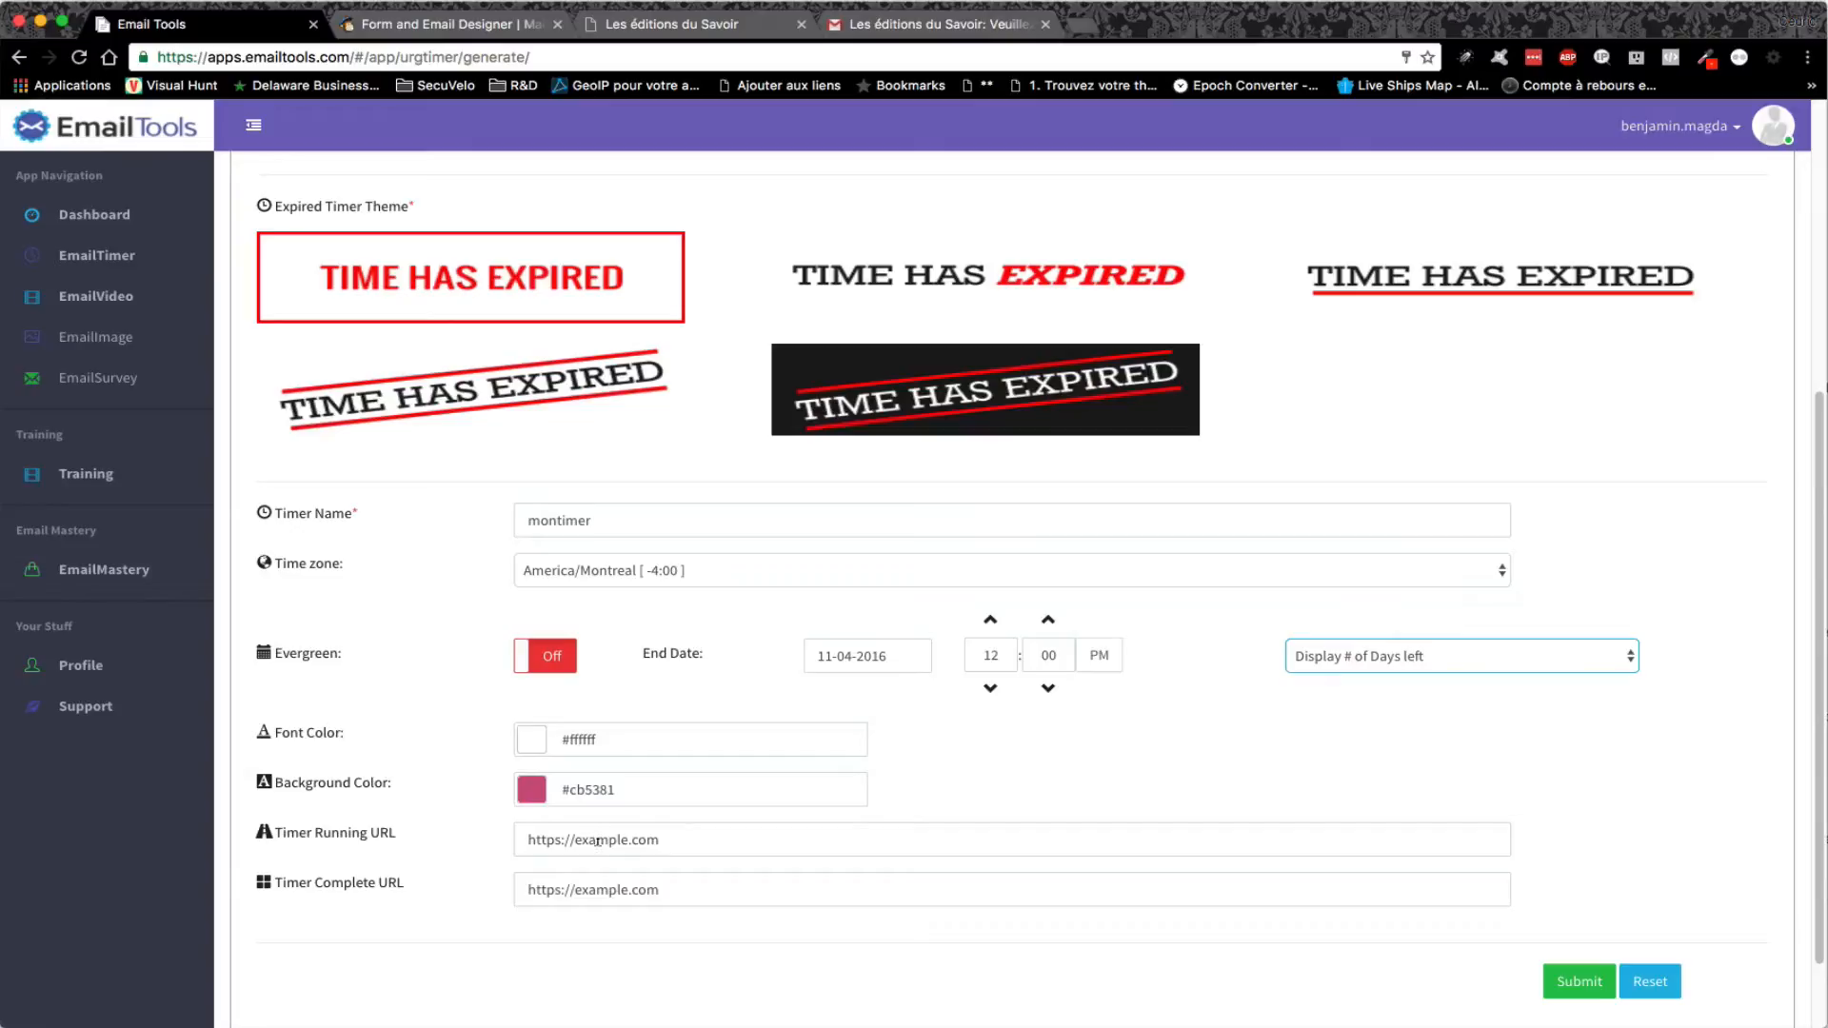
pyautogui.click(600, 888)
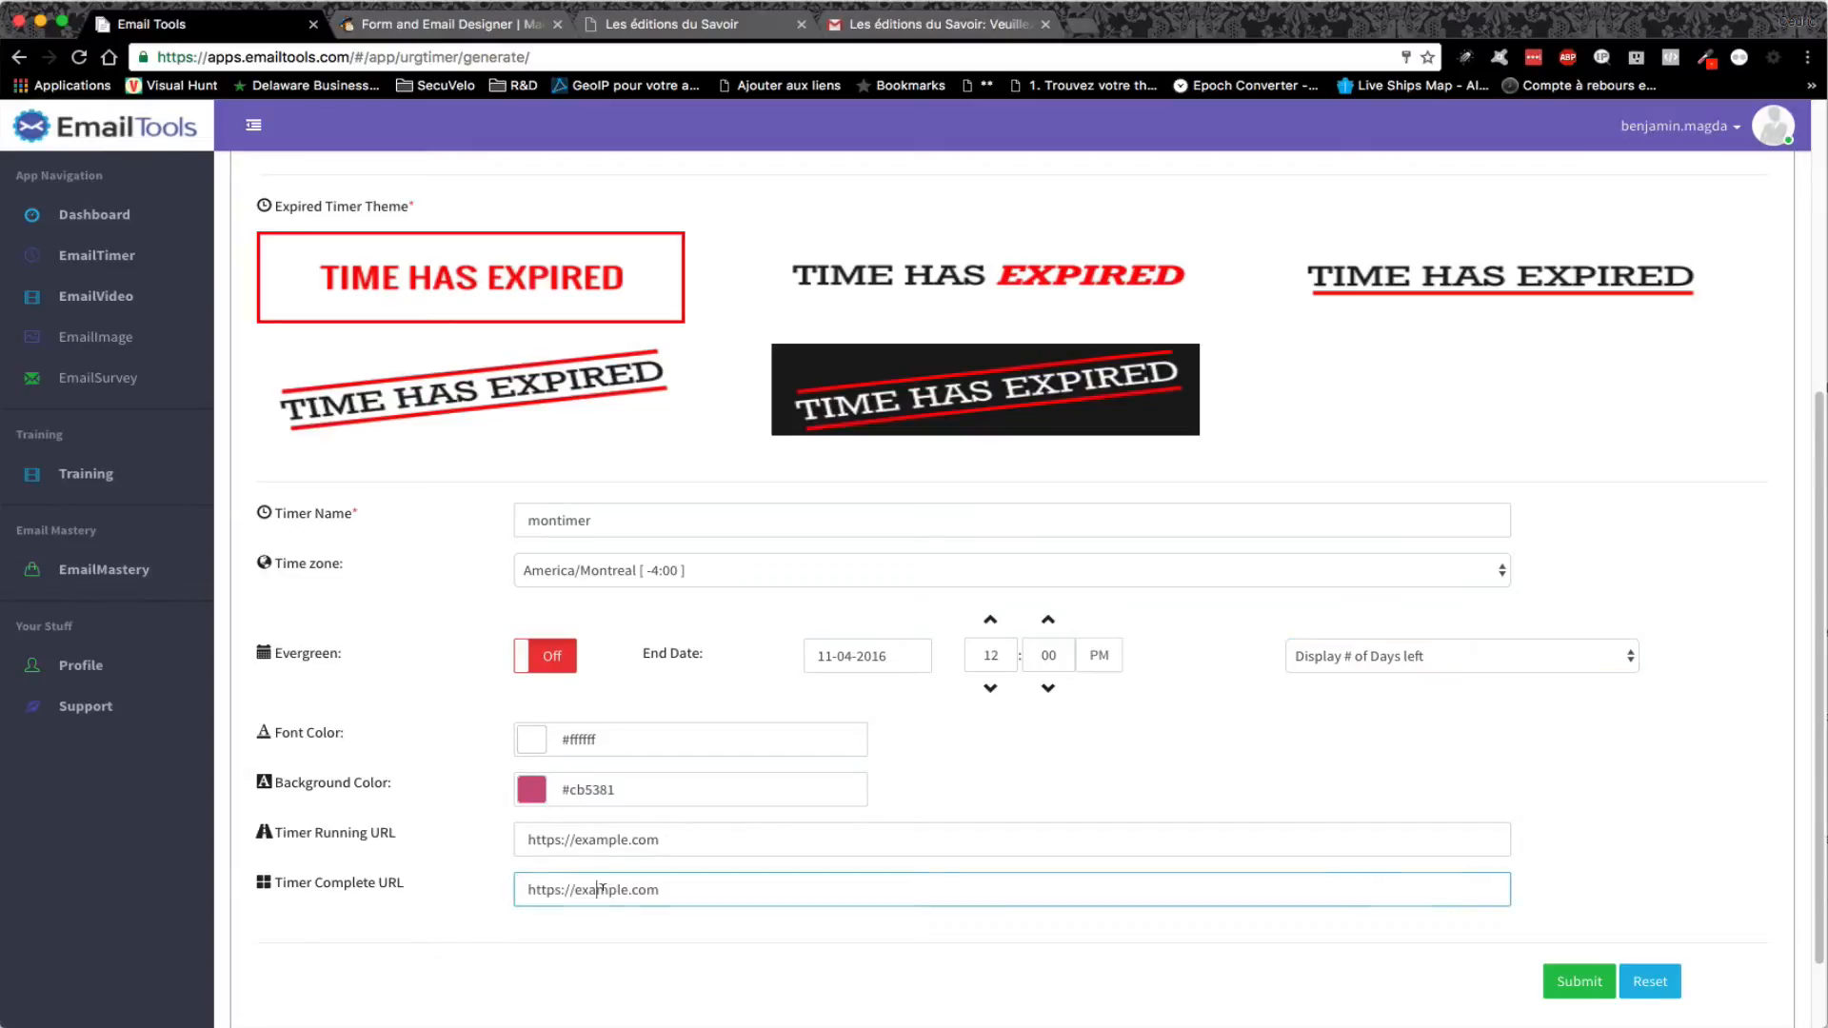
pyautogui.moveTo(574, 838); pyautogui.dragTo(708, 841)
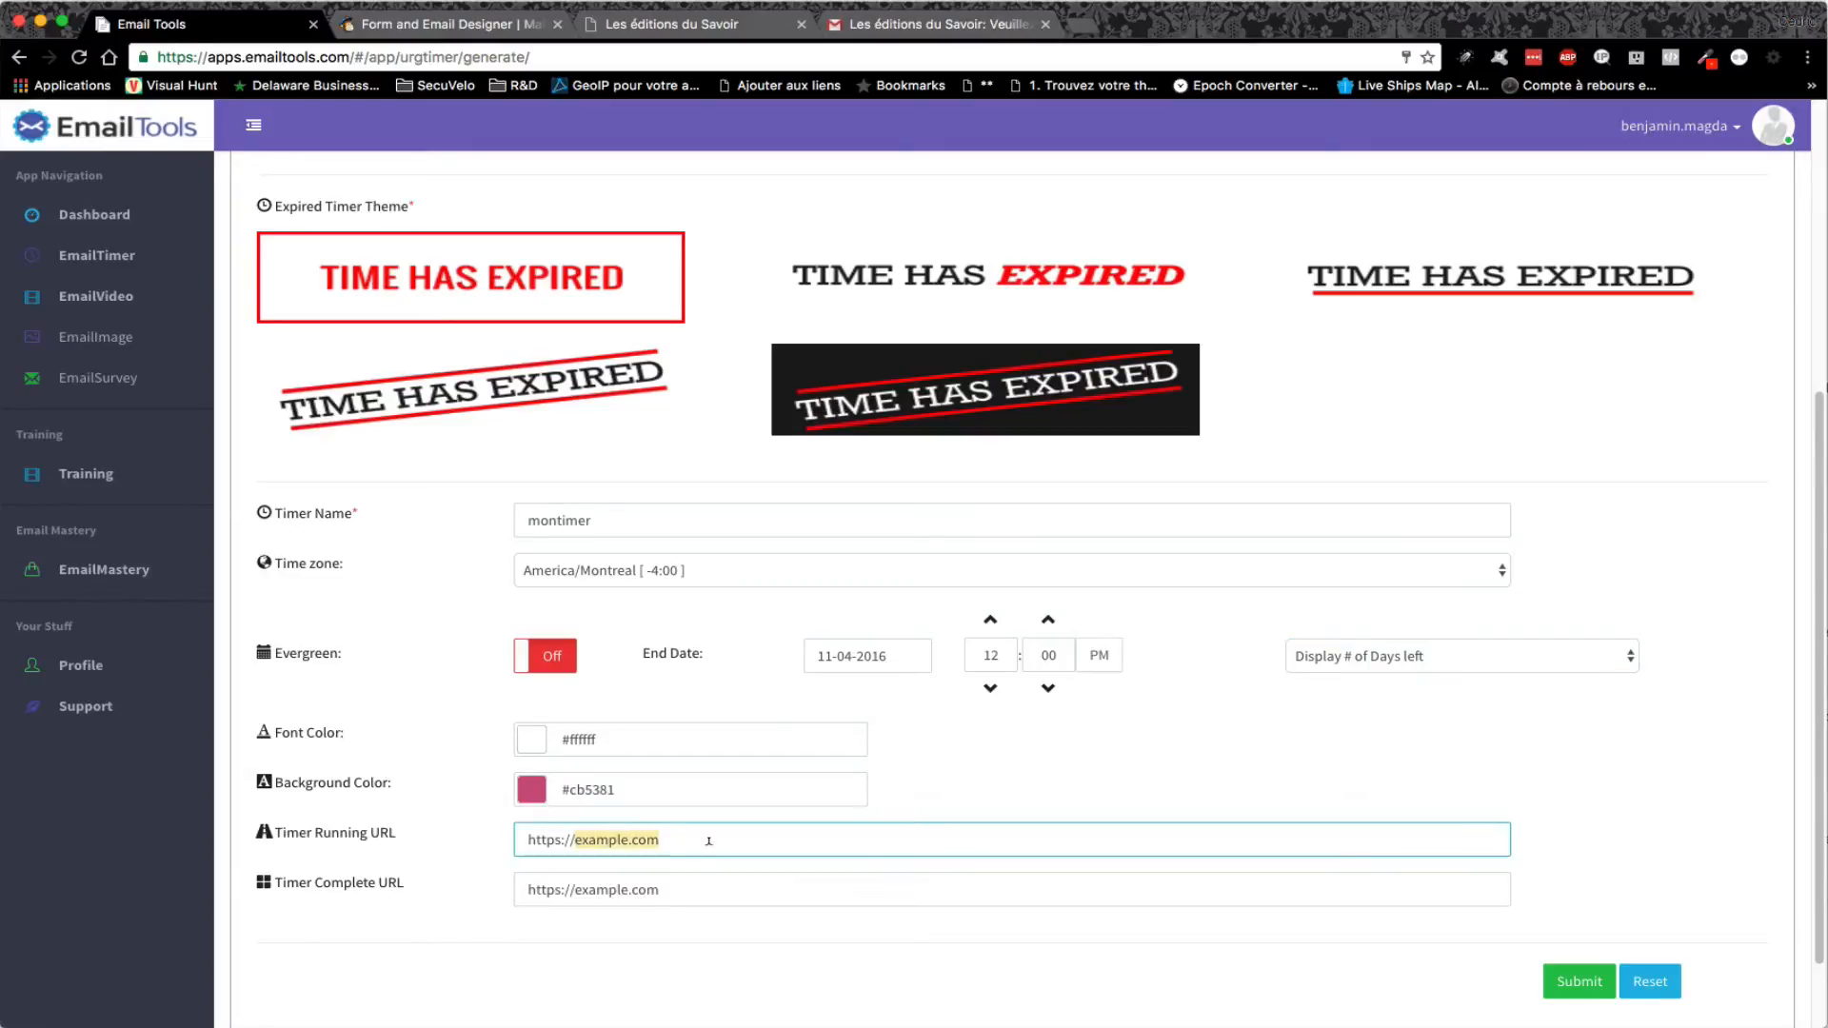
pyautogui.write('dovorian')
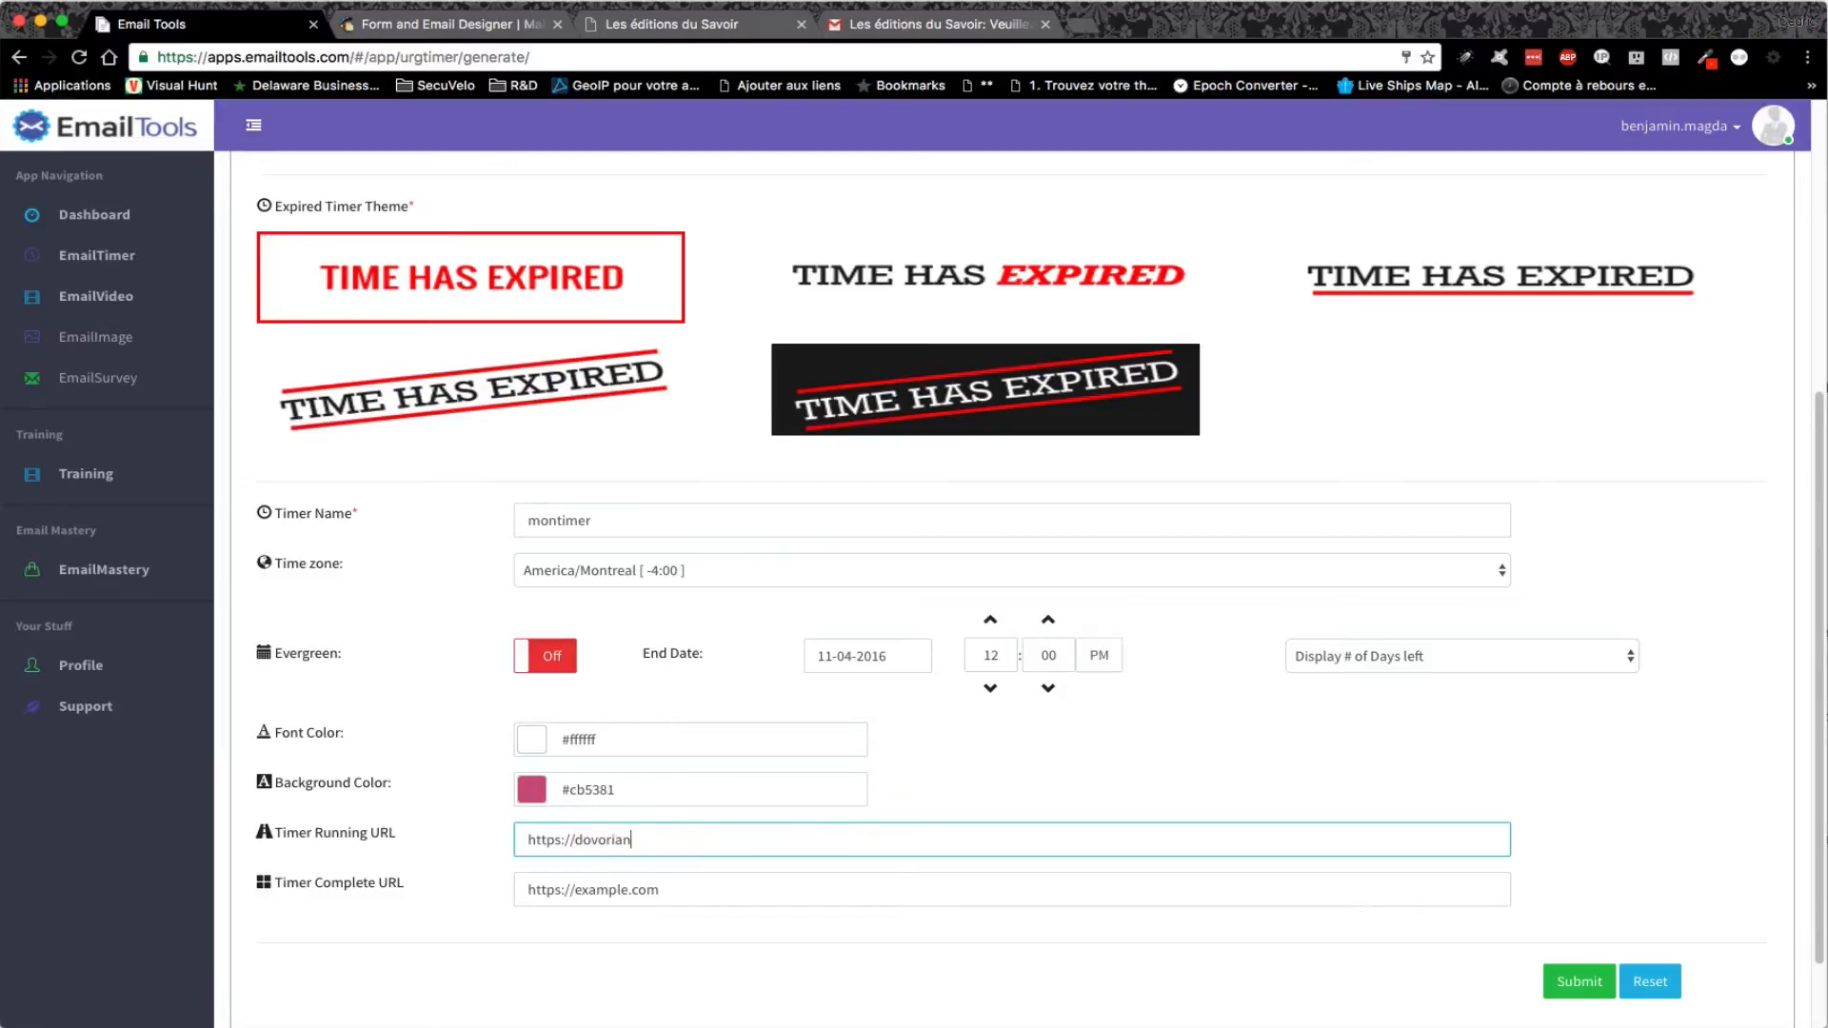
pyautogui.write('.com/monoffre')
pyautogui.moveTo(575, 886); pyautogui.dragTo(701, 880)
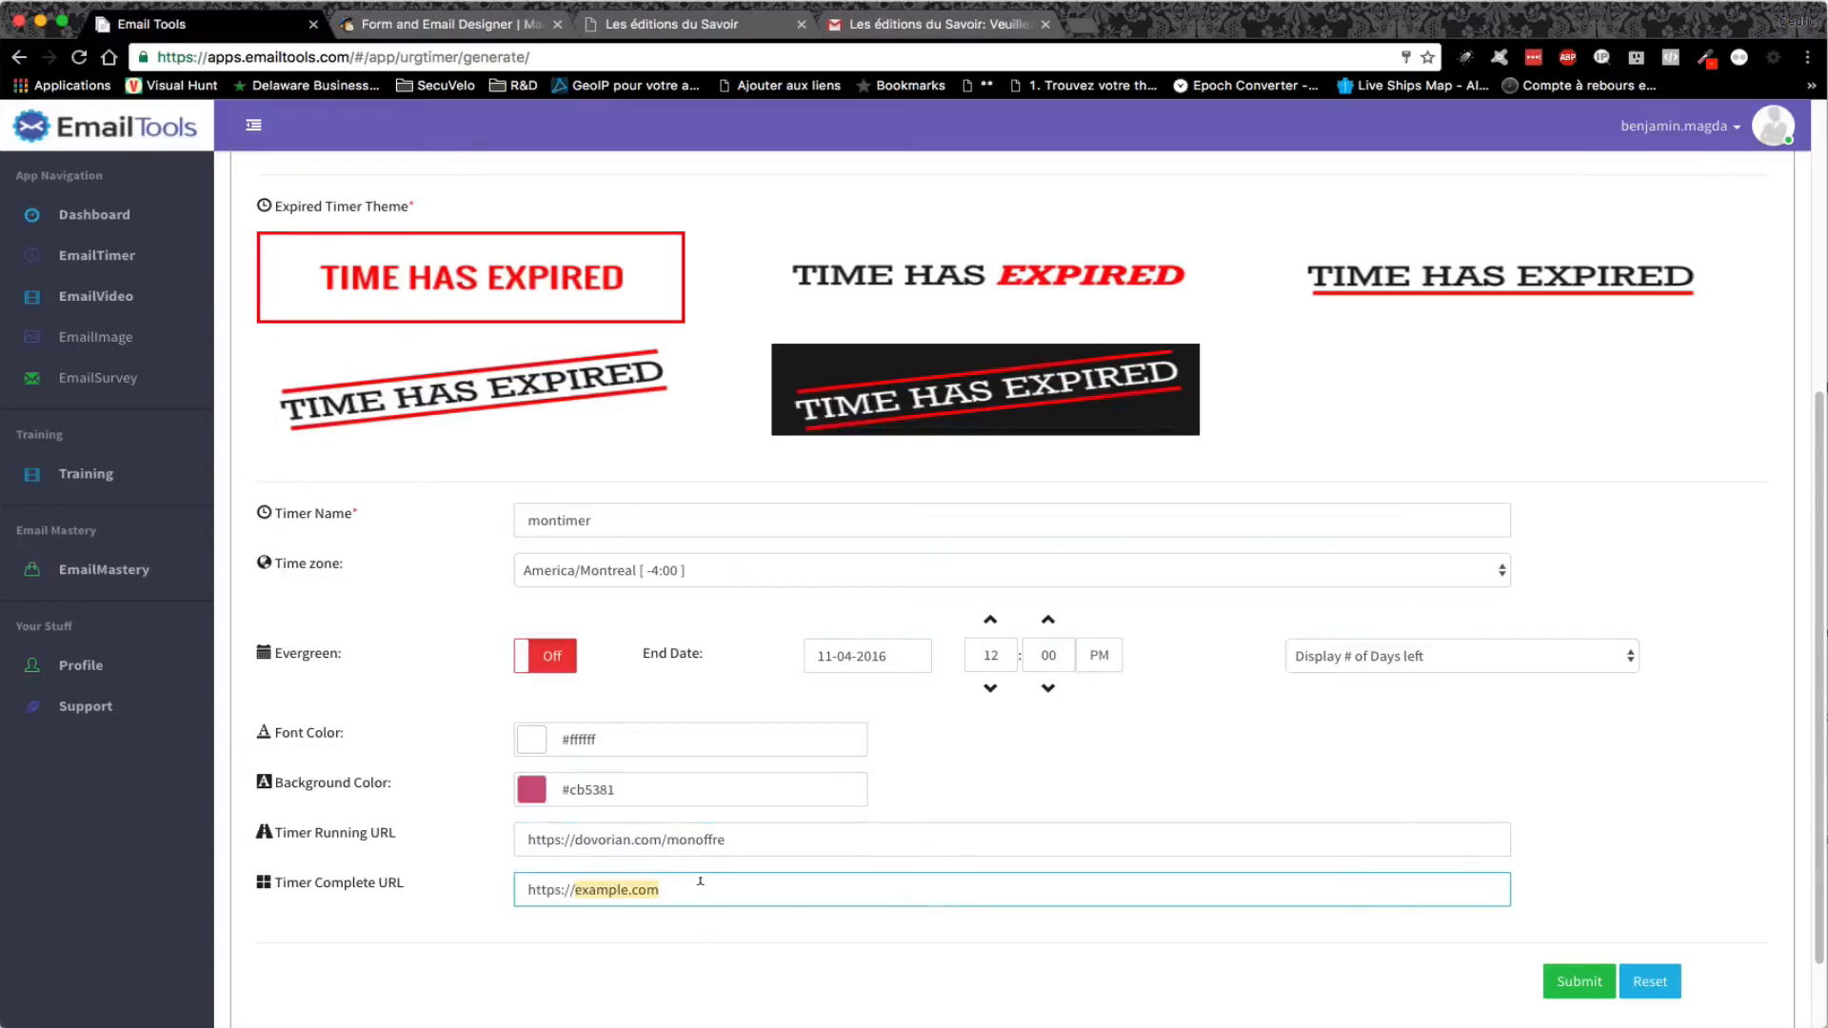
pyautogui.write('mon')
pyautogui.press('BackSpace')
pyautogui.press('BackSpace')
pyautogui.press('BackSpace')
pyautogui.write('dovorian.com/finde')
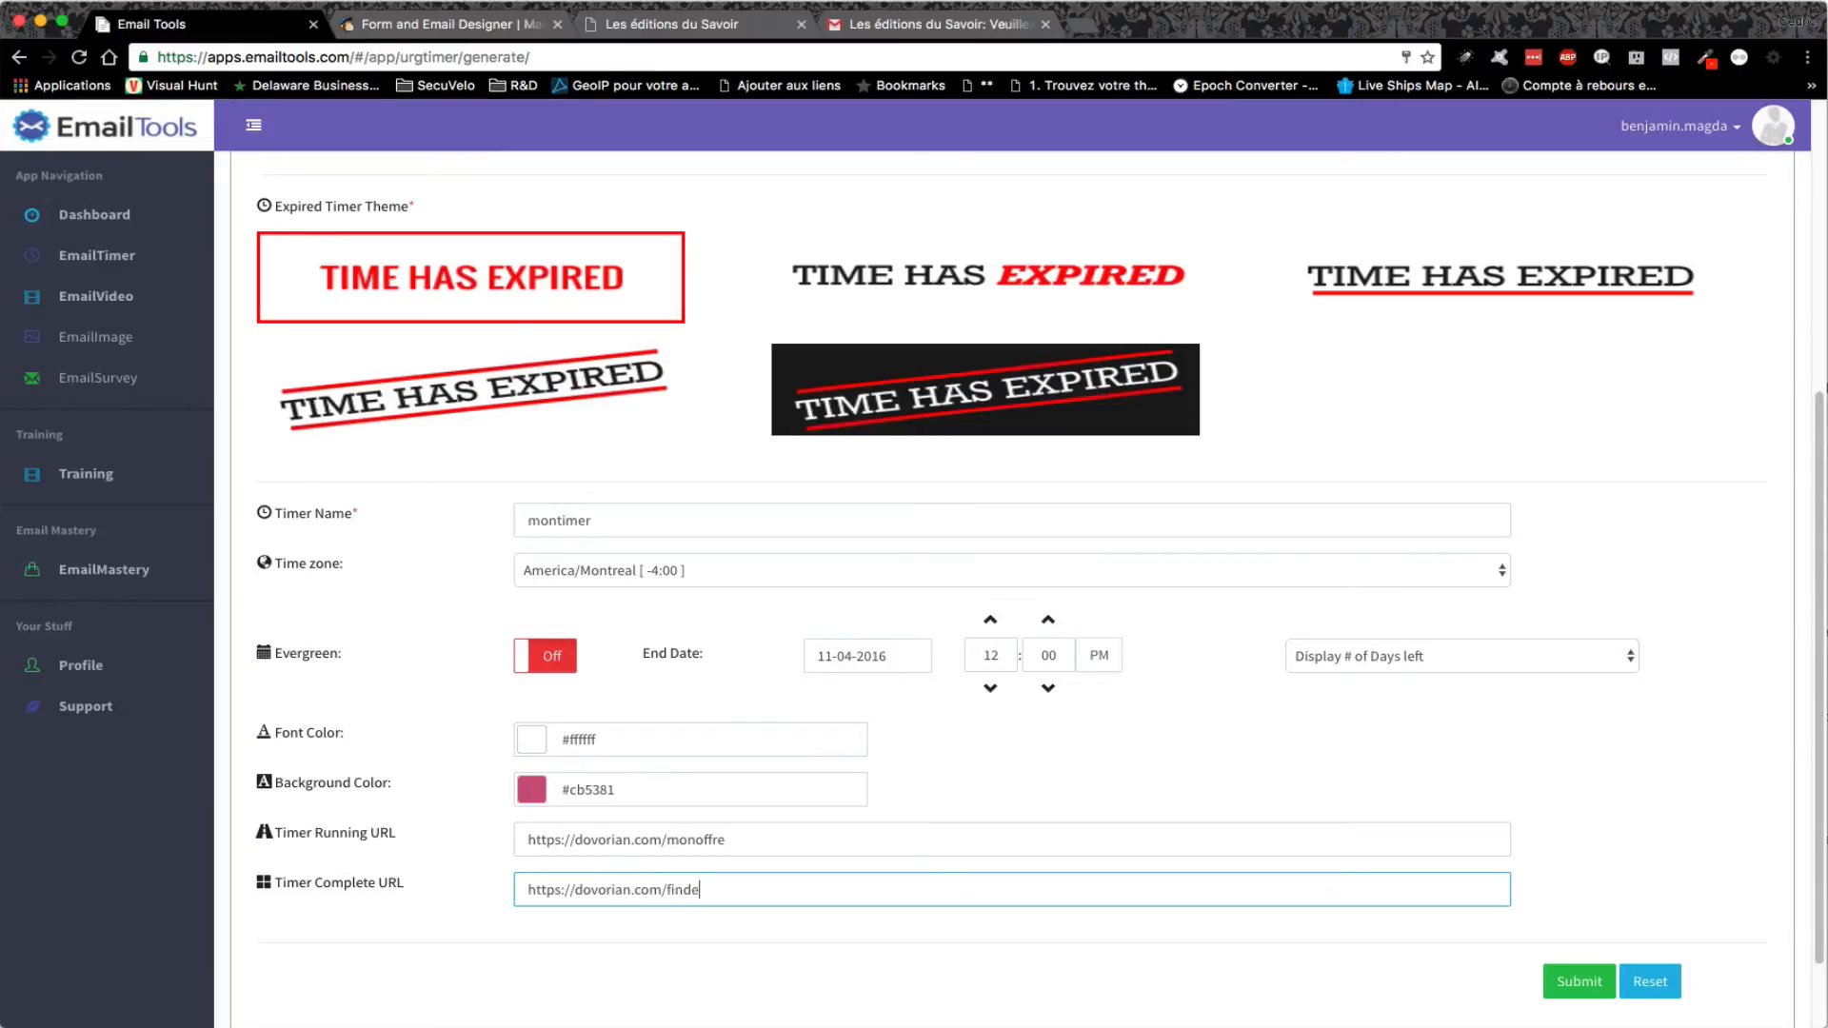
pyautogui.write('loffre')
# - Save montimer, copy its 'Email With Click Through Link' embed code, and go back to MailChimp
pyautogui.click(1578, 984)
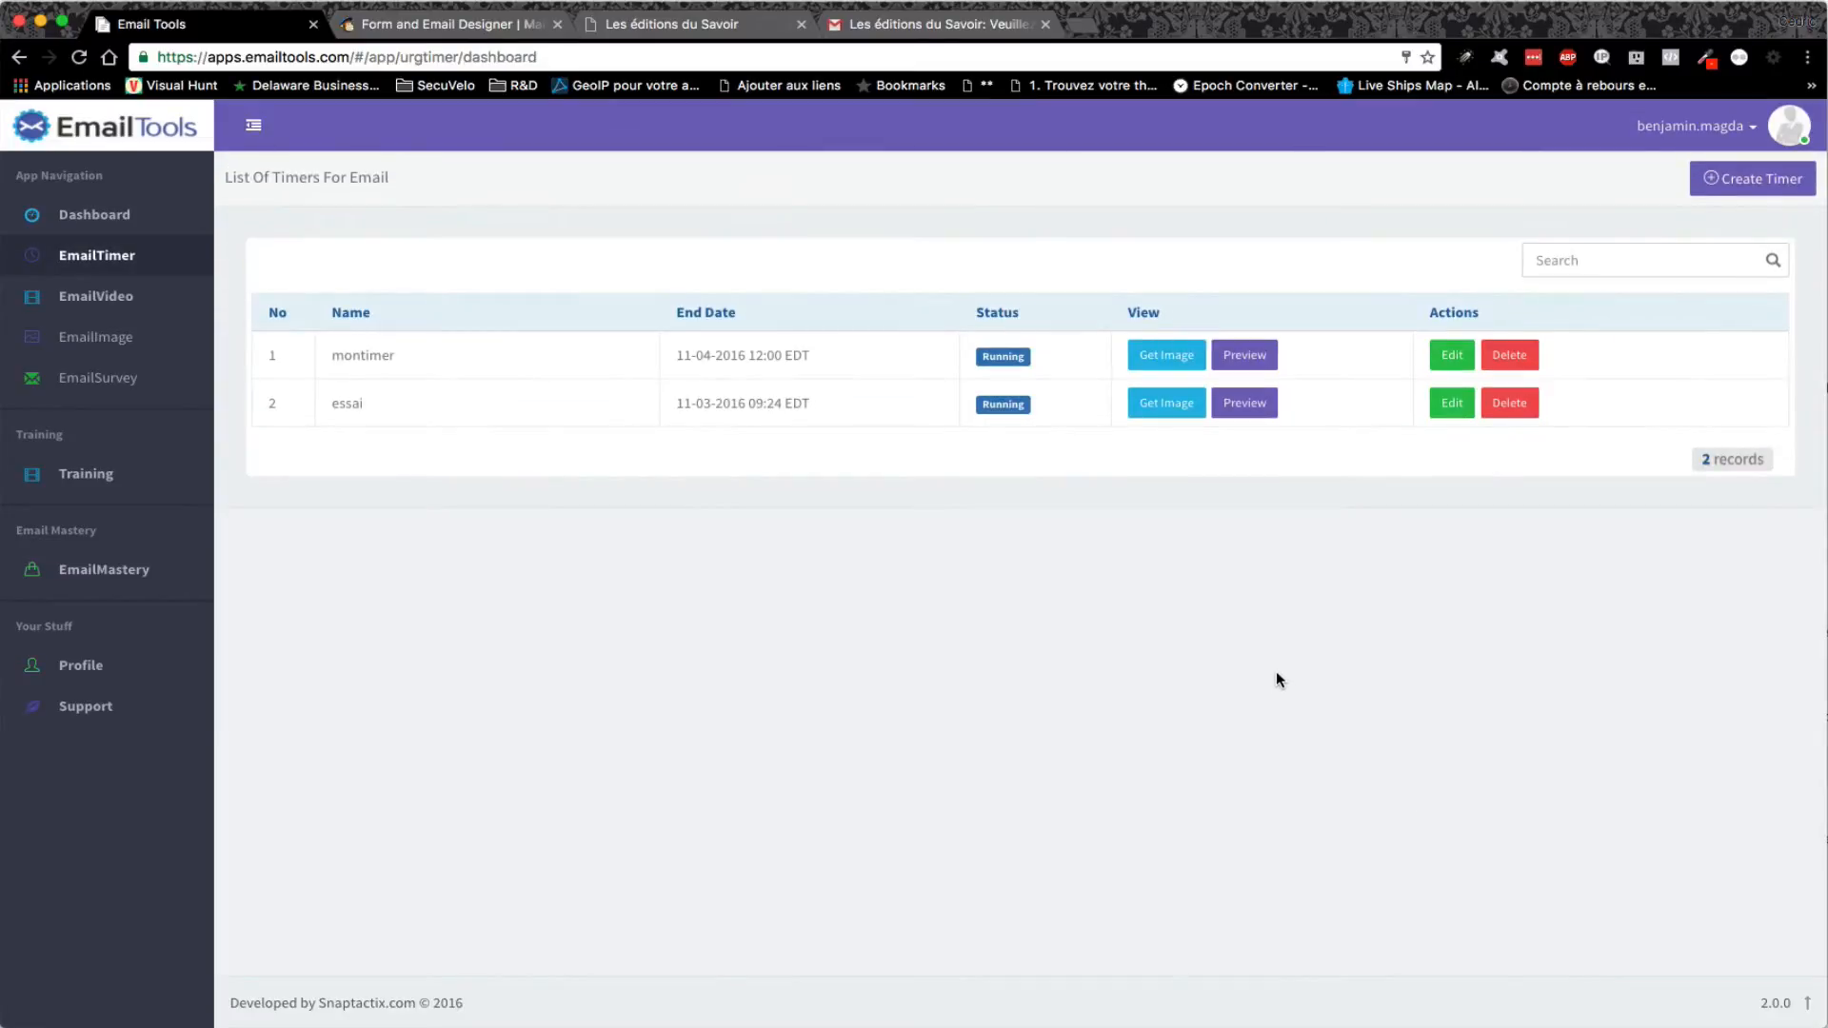
pyautogui.click(1147, 359)
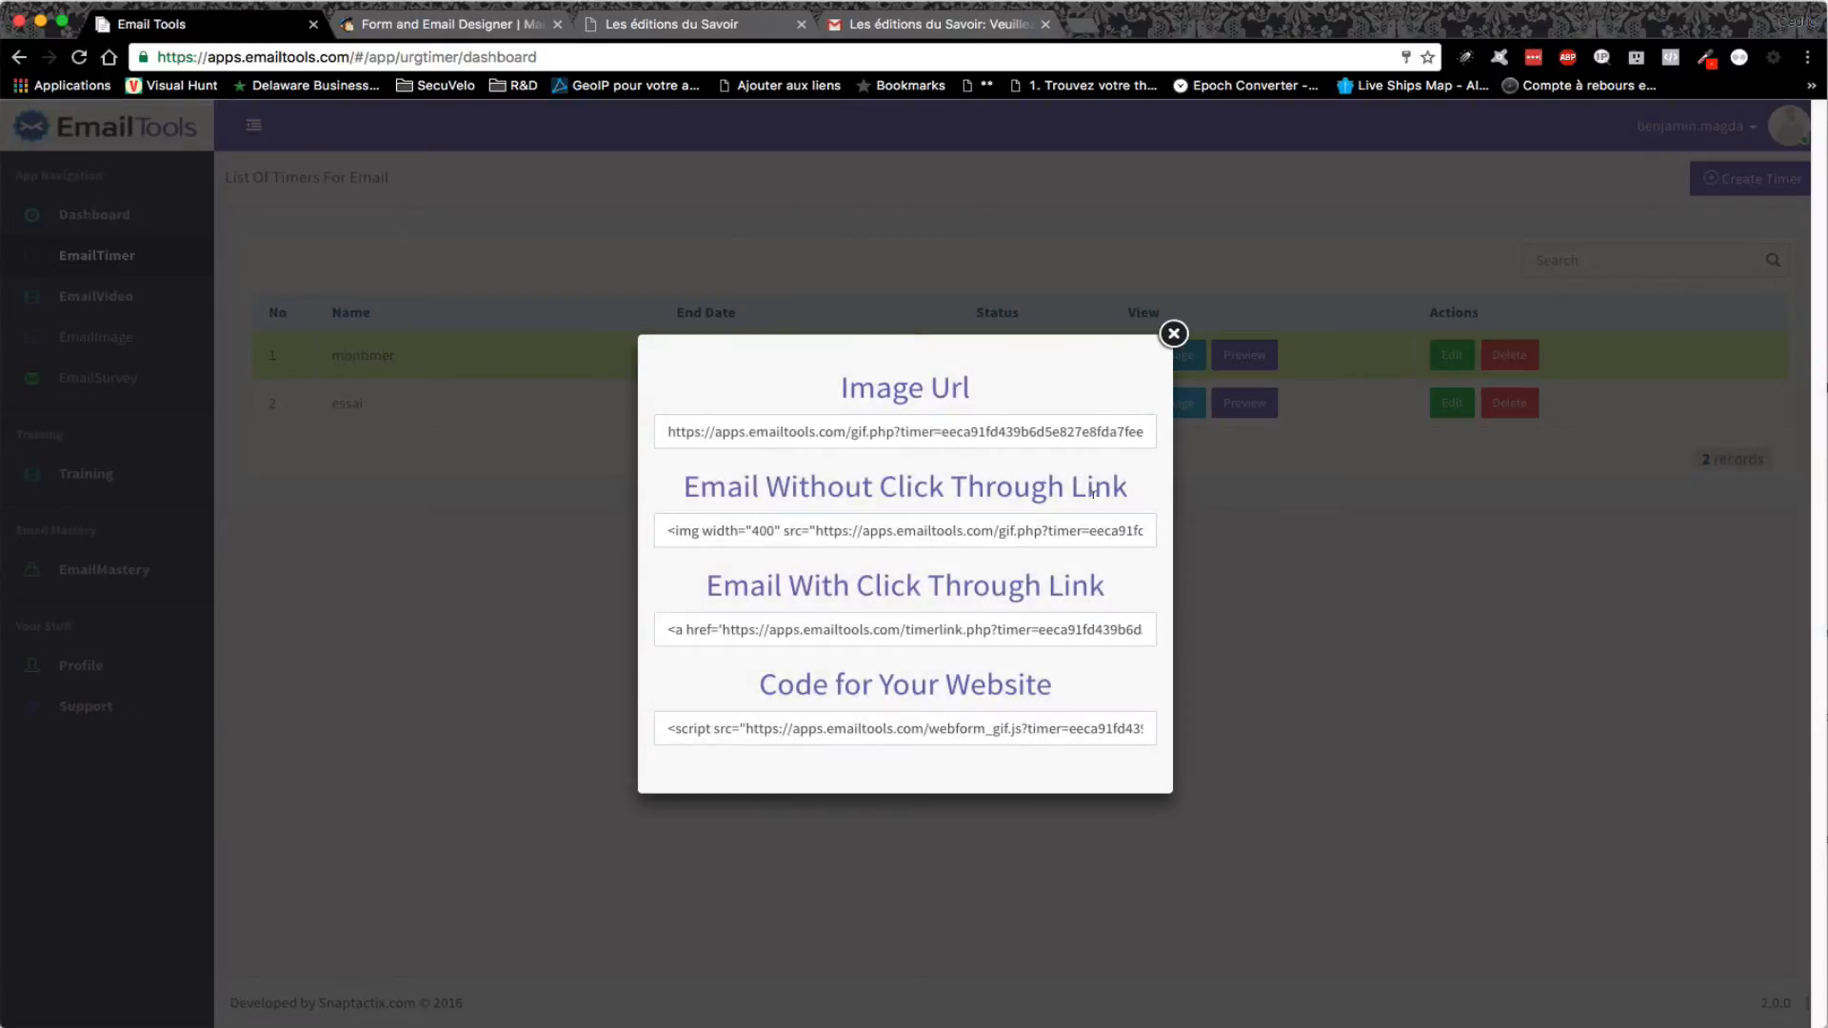
pyautogui.click(925, 624)
pyautogui.rightClick(924, 623)
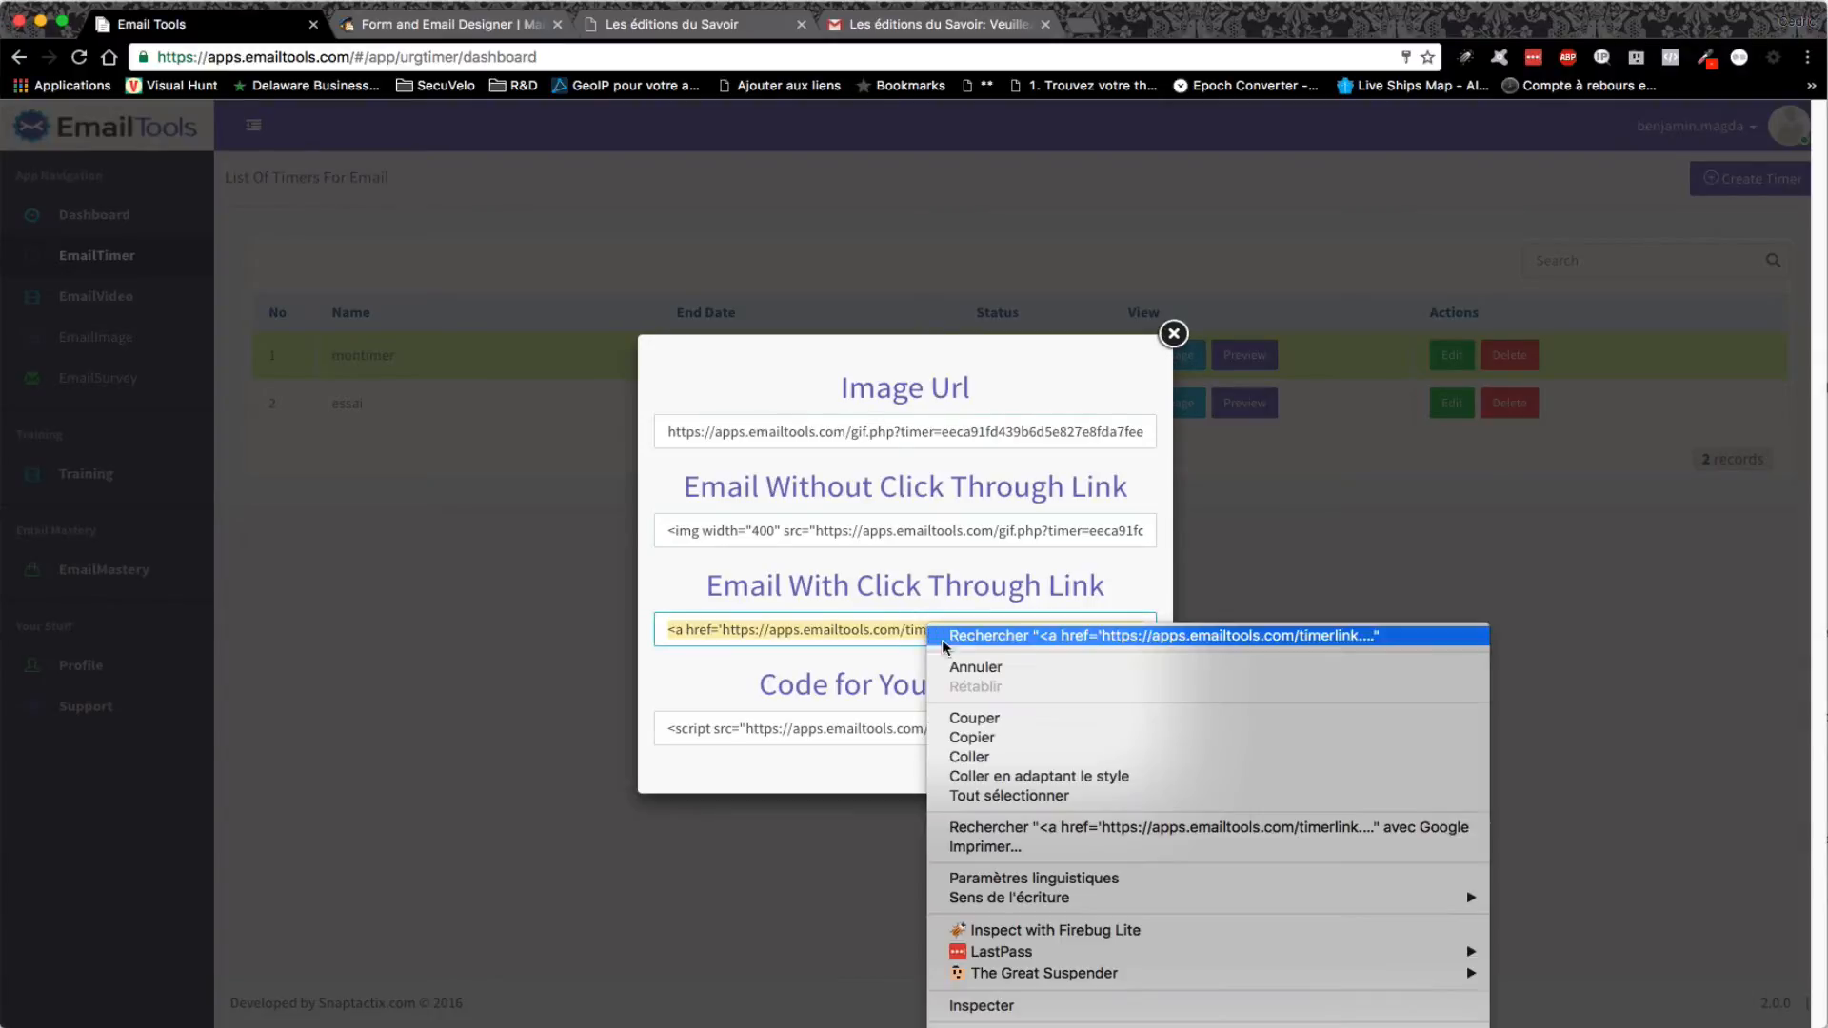
pyautogui.click(993, 736)
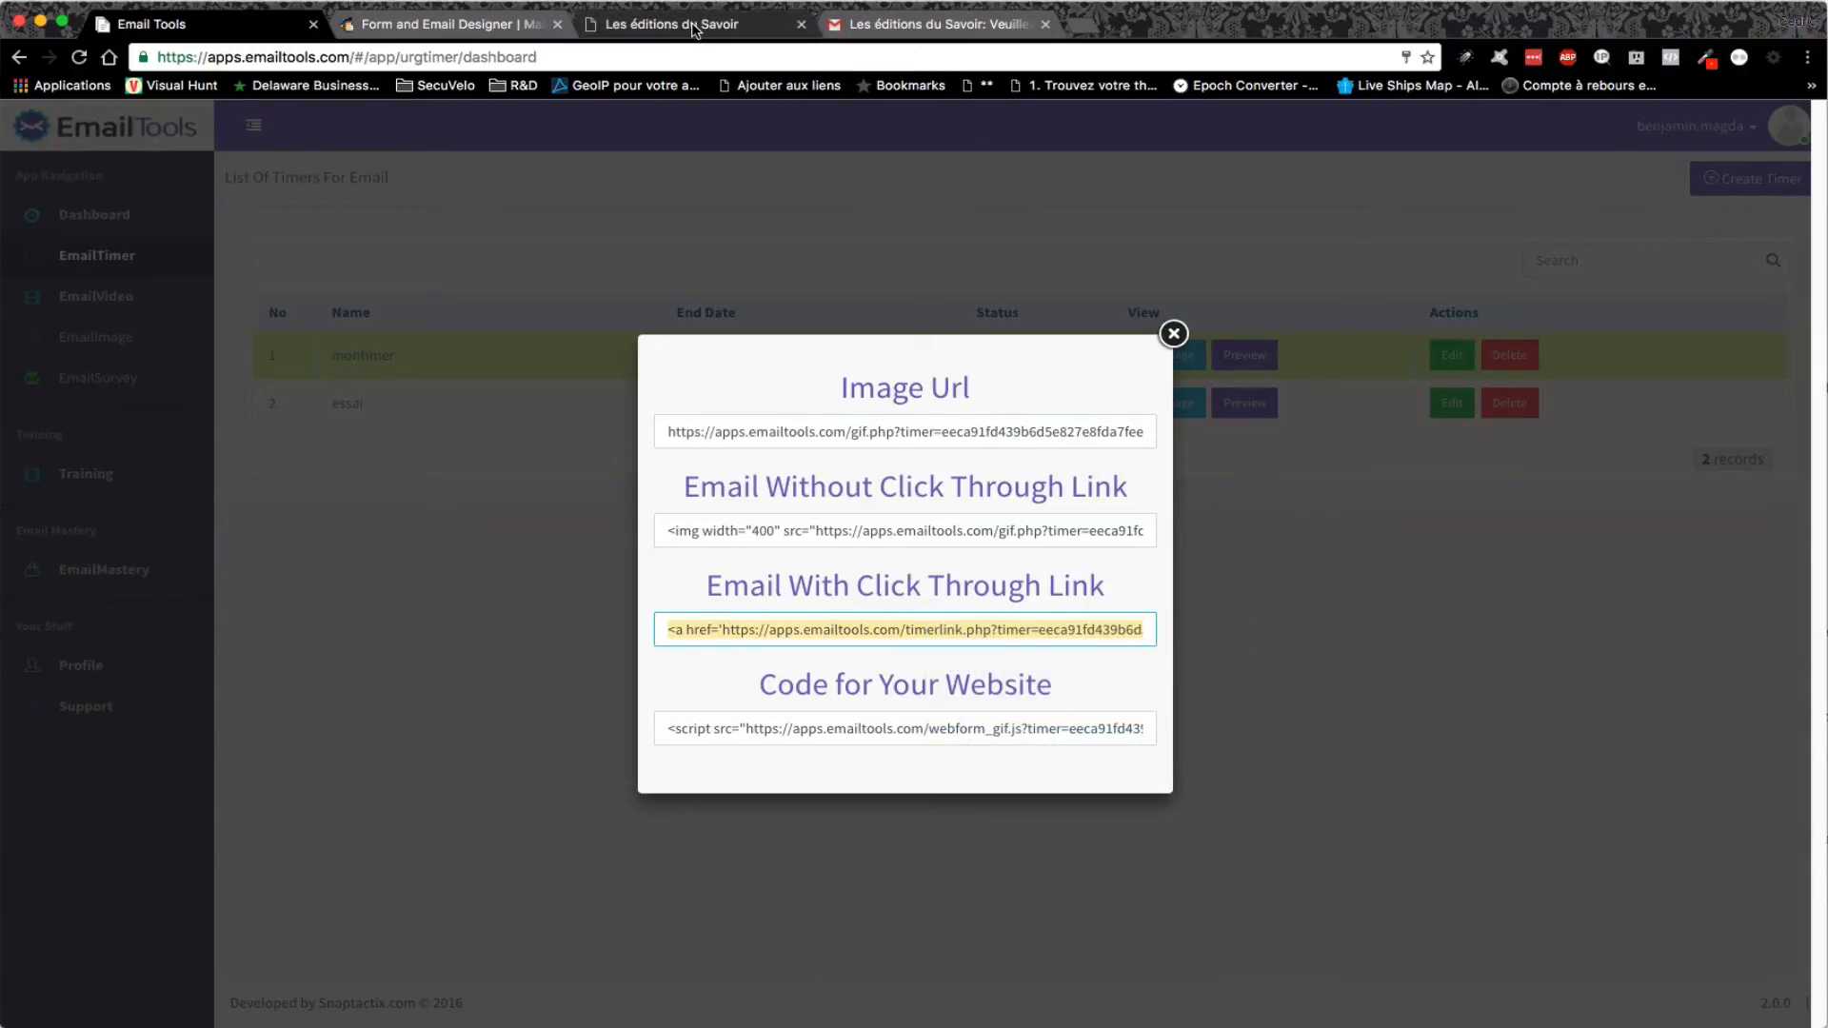
pyautogui.click(694, 28)
pyautogui.hotkey('ctrl', 'shift', 'Tab')
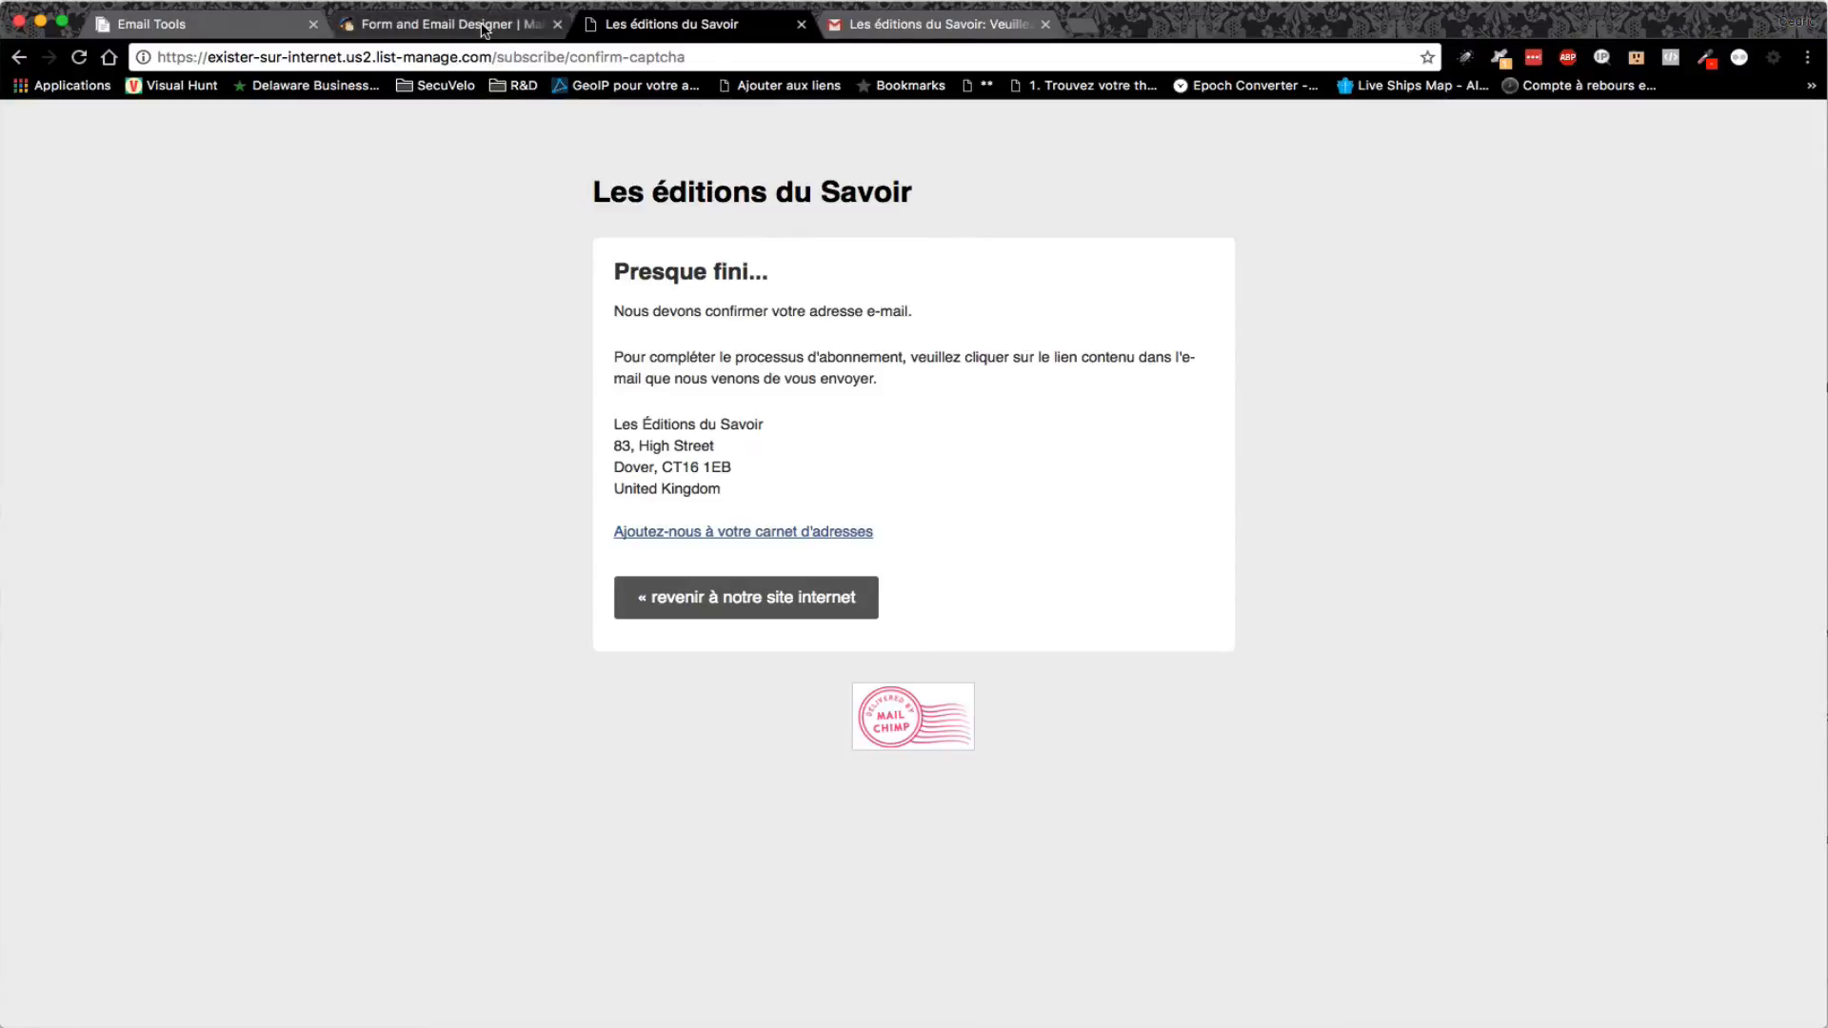
# - Open the opt-in confirmation email's design and start editing its message text block
pyautogui.scroll(-3, 998, 640)
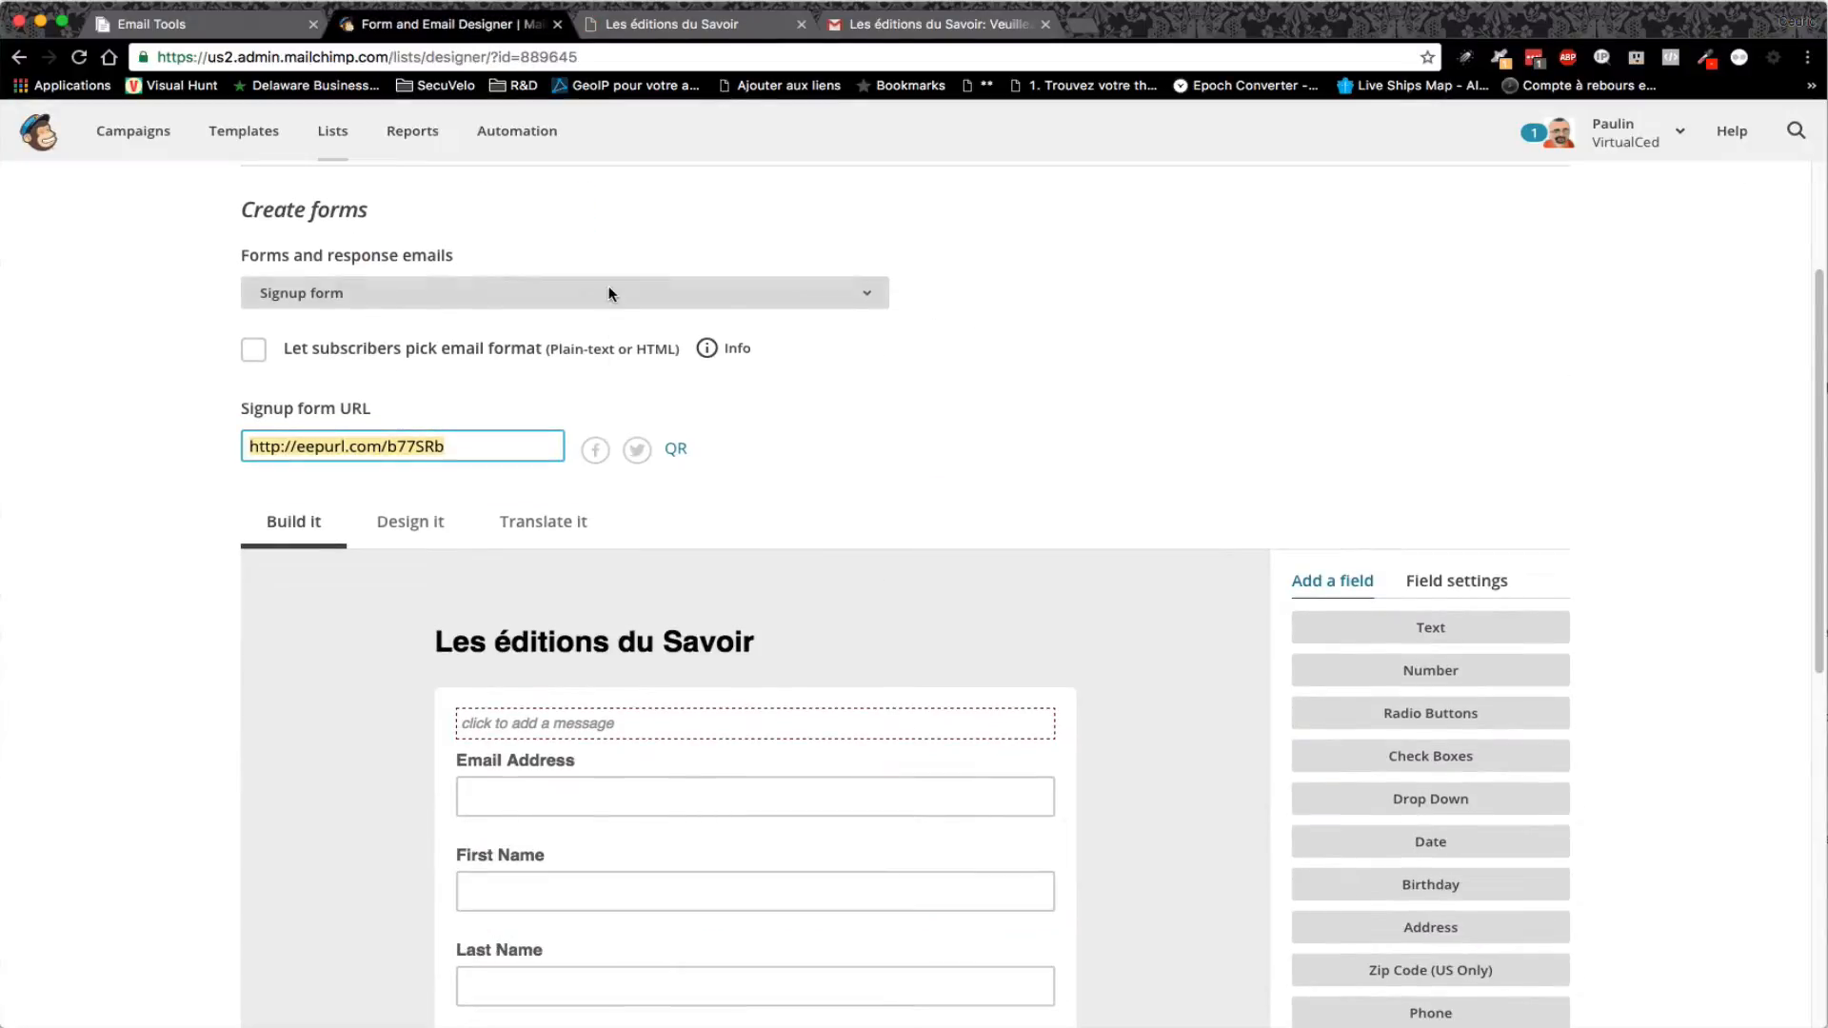
pyautogui.click(613, 289)
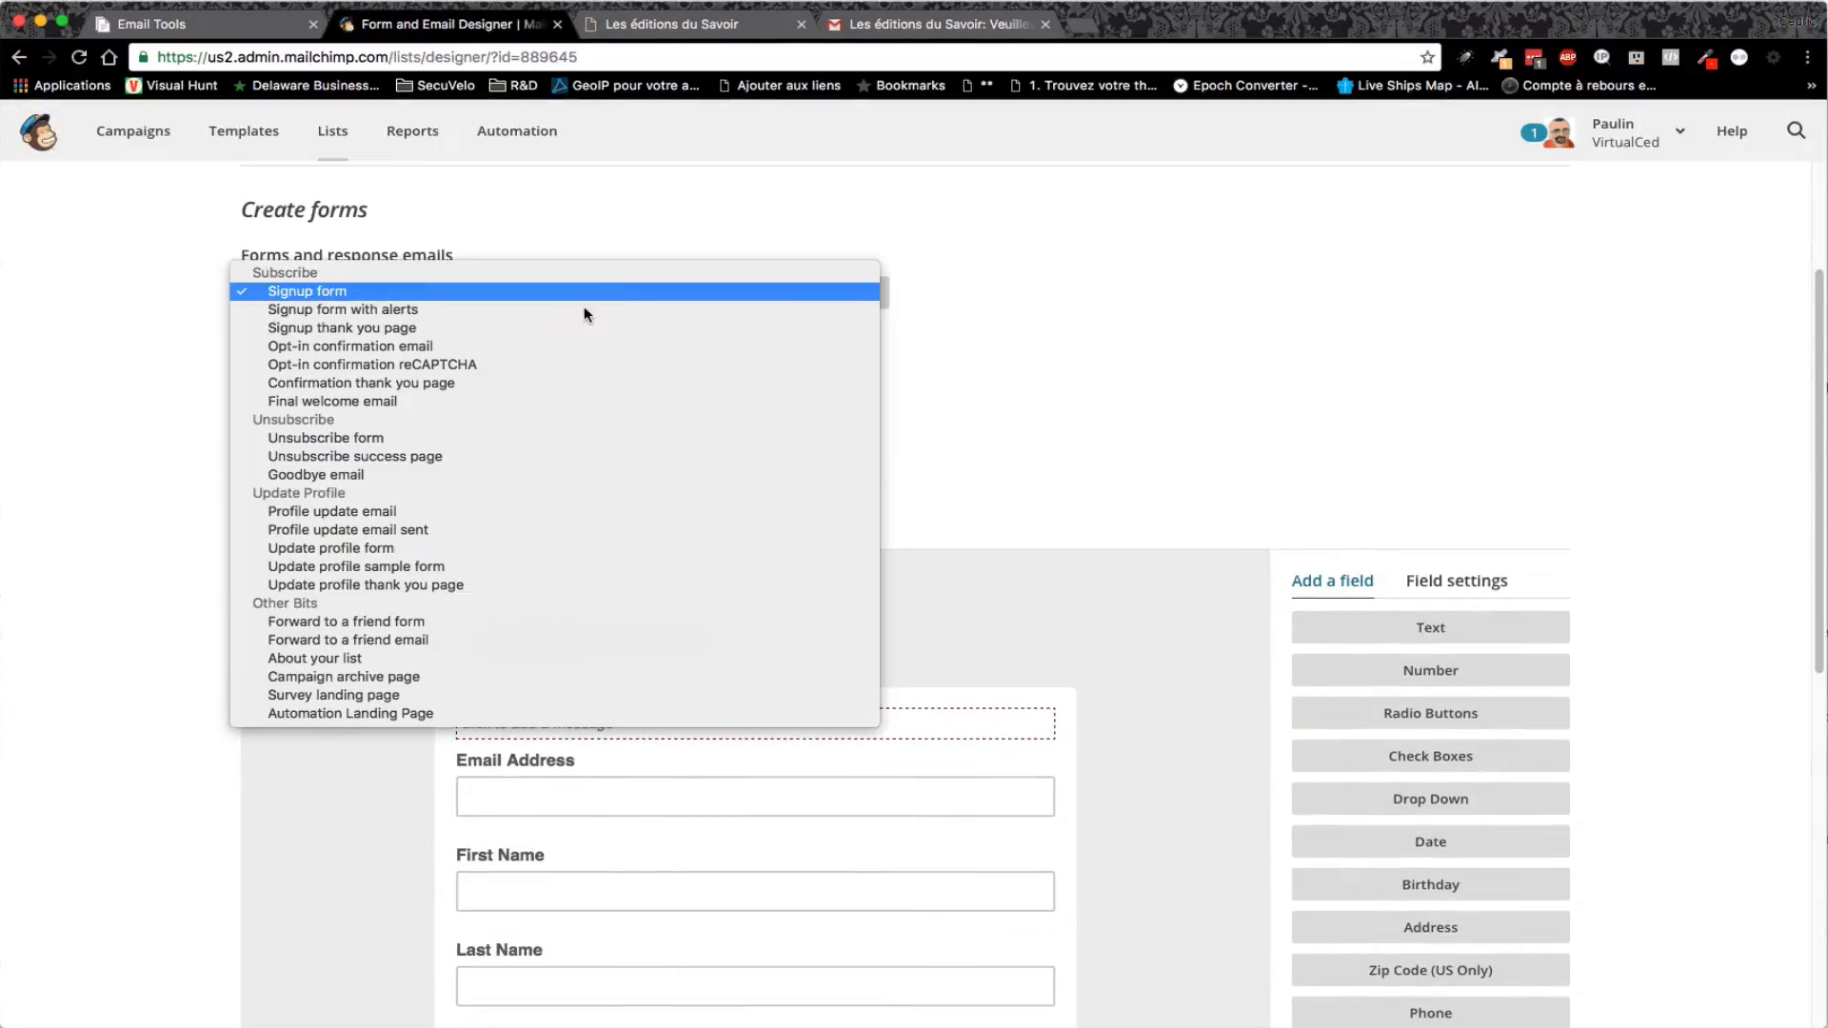
pyautogui.click(465, 345)
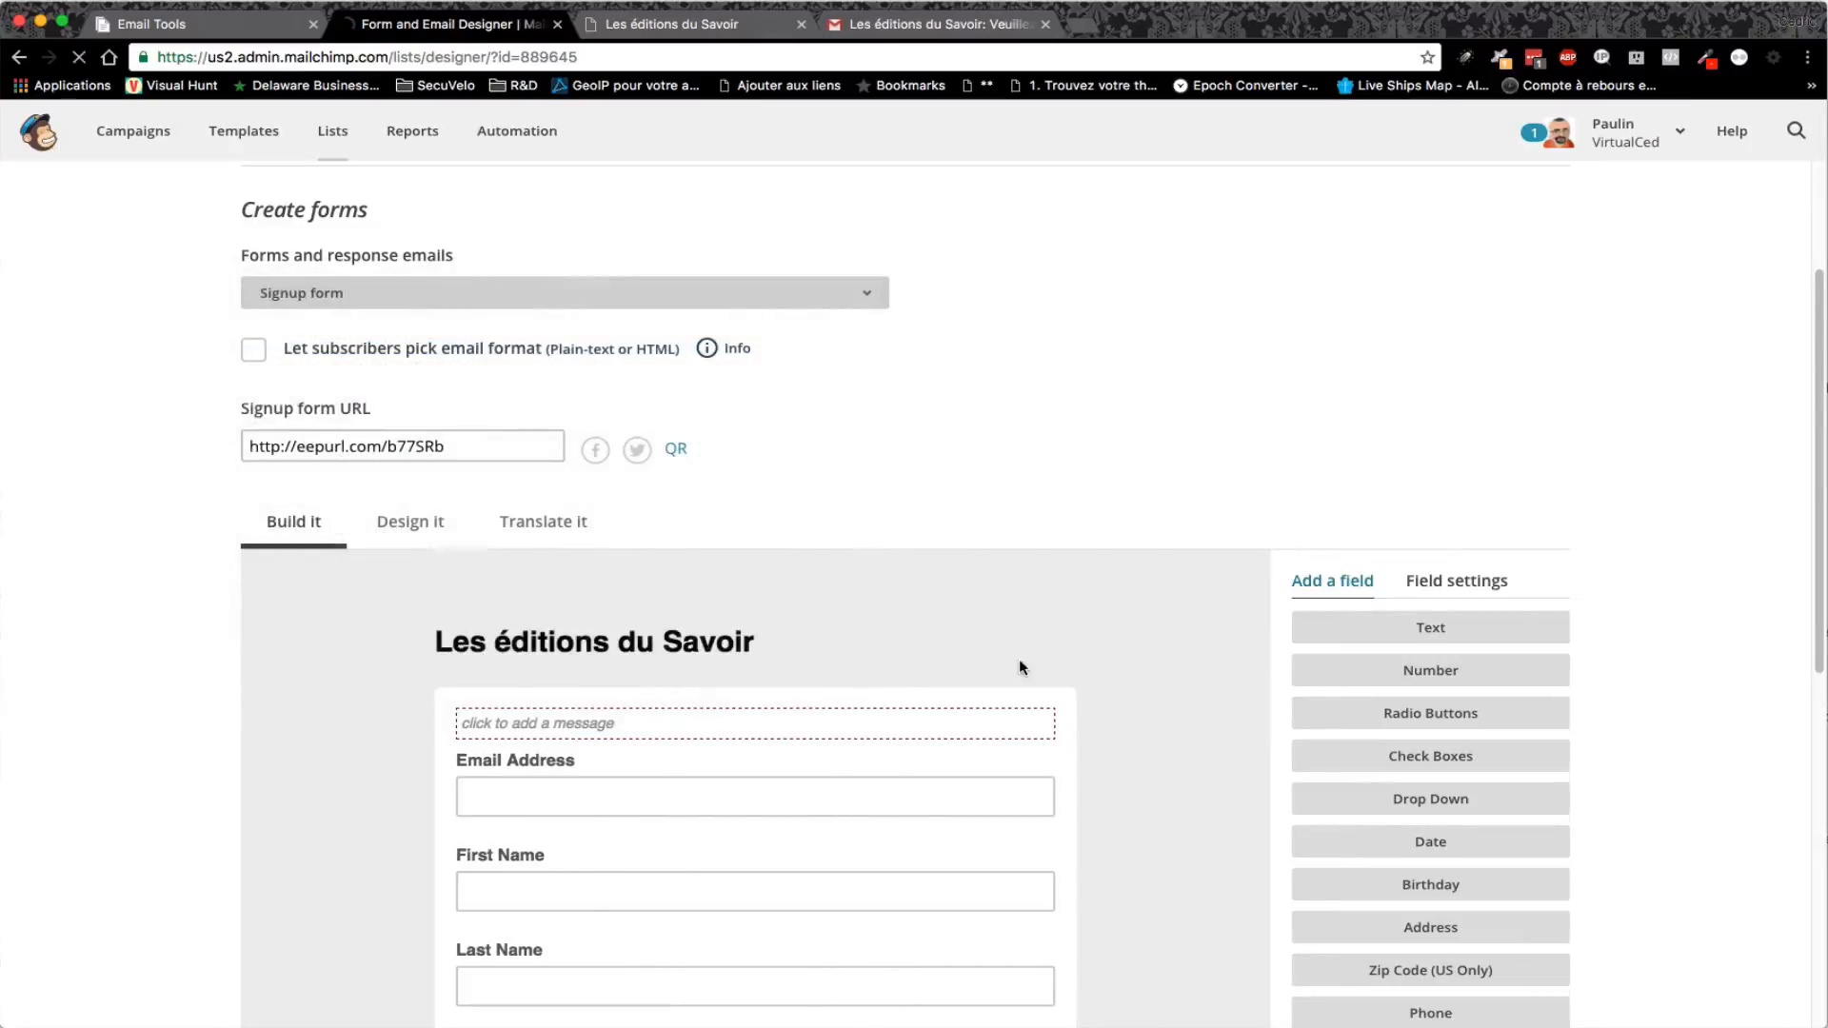
pyautogui.scroll(-3, 1028, 669)
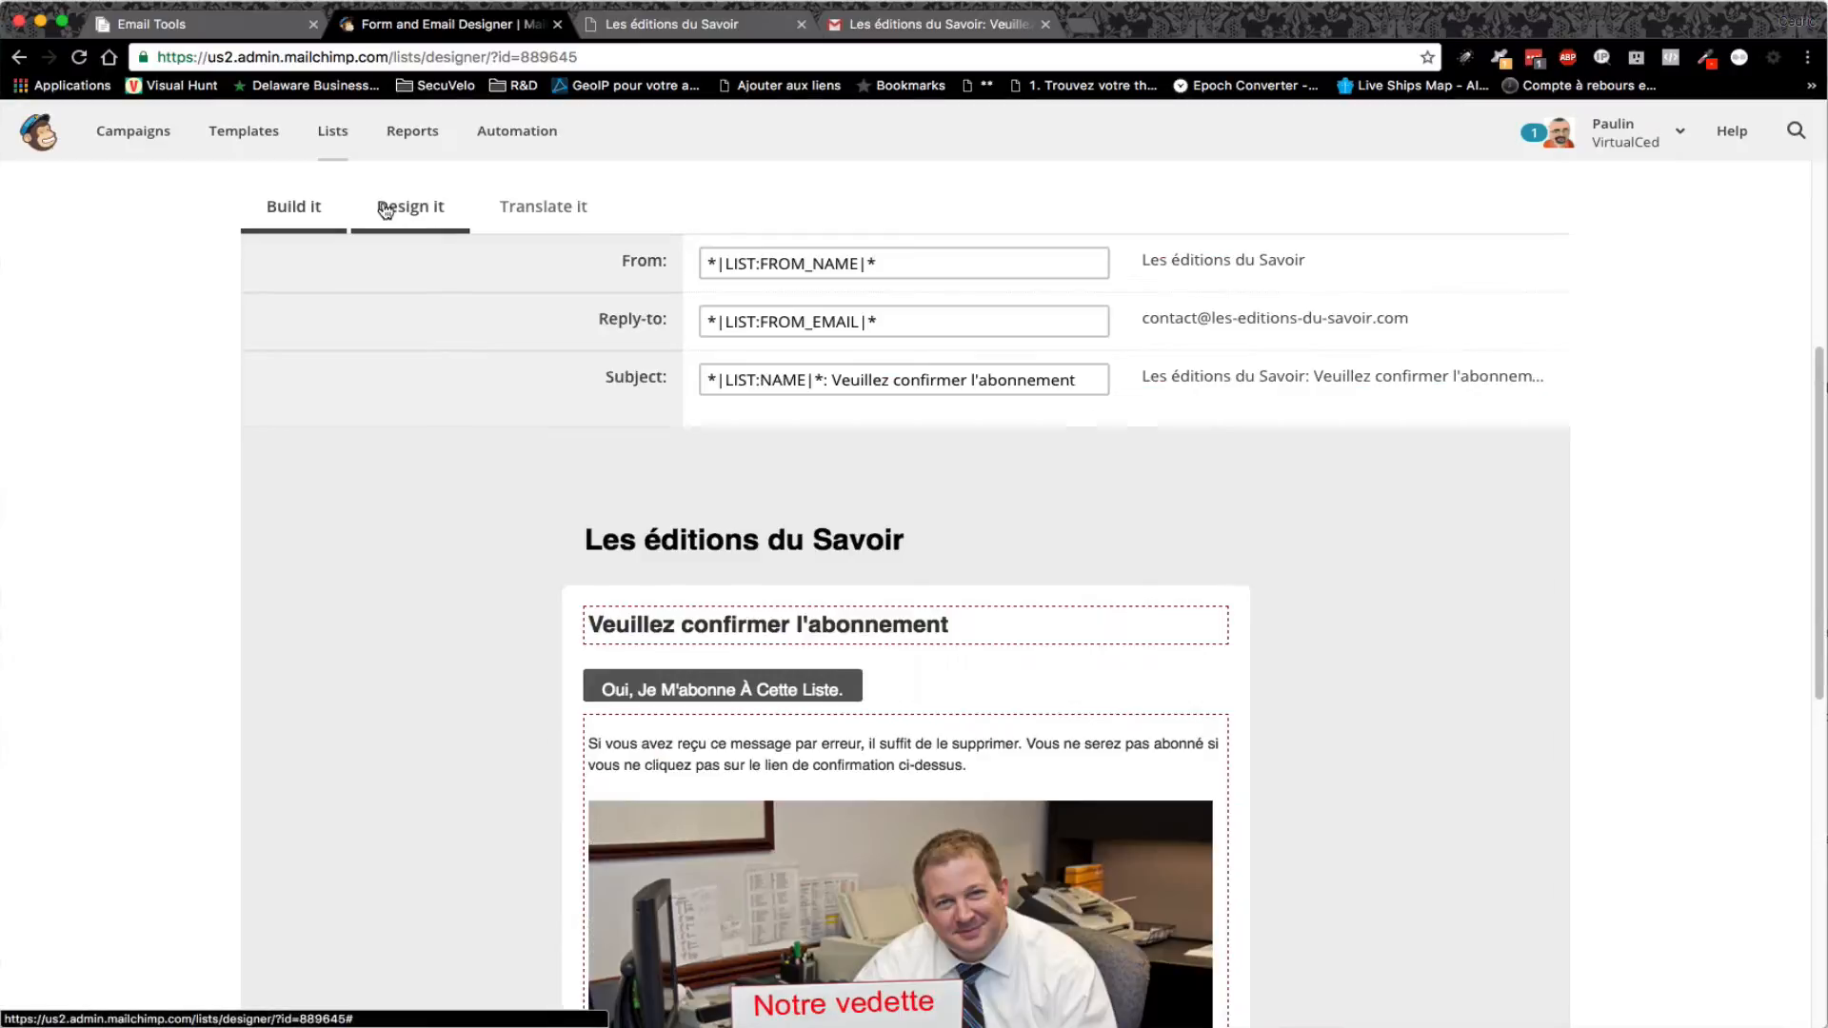
pyautogui.click(393, 212)
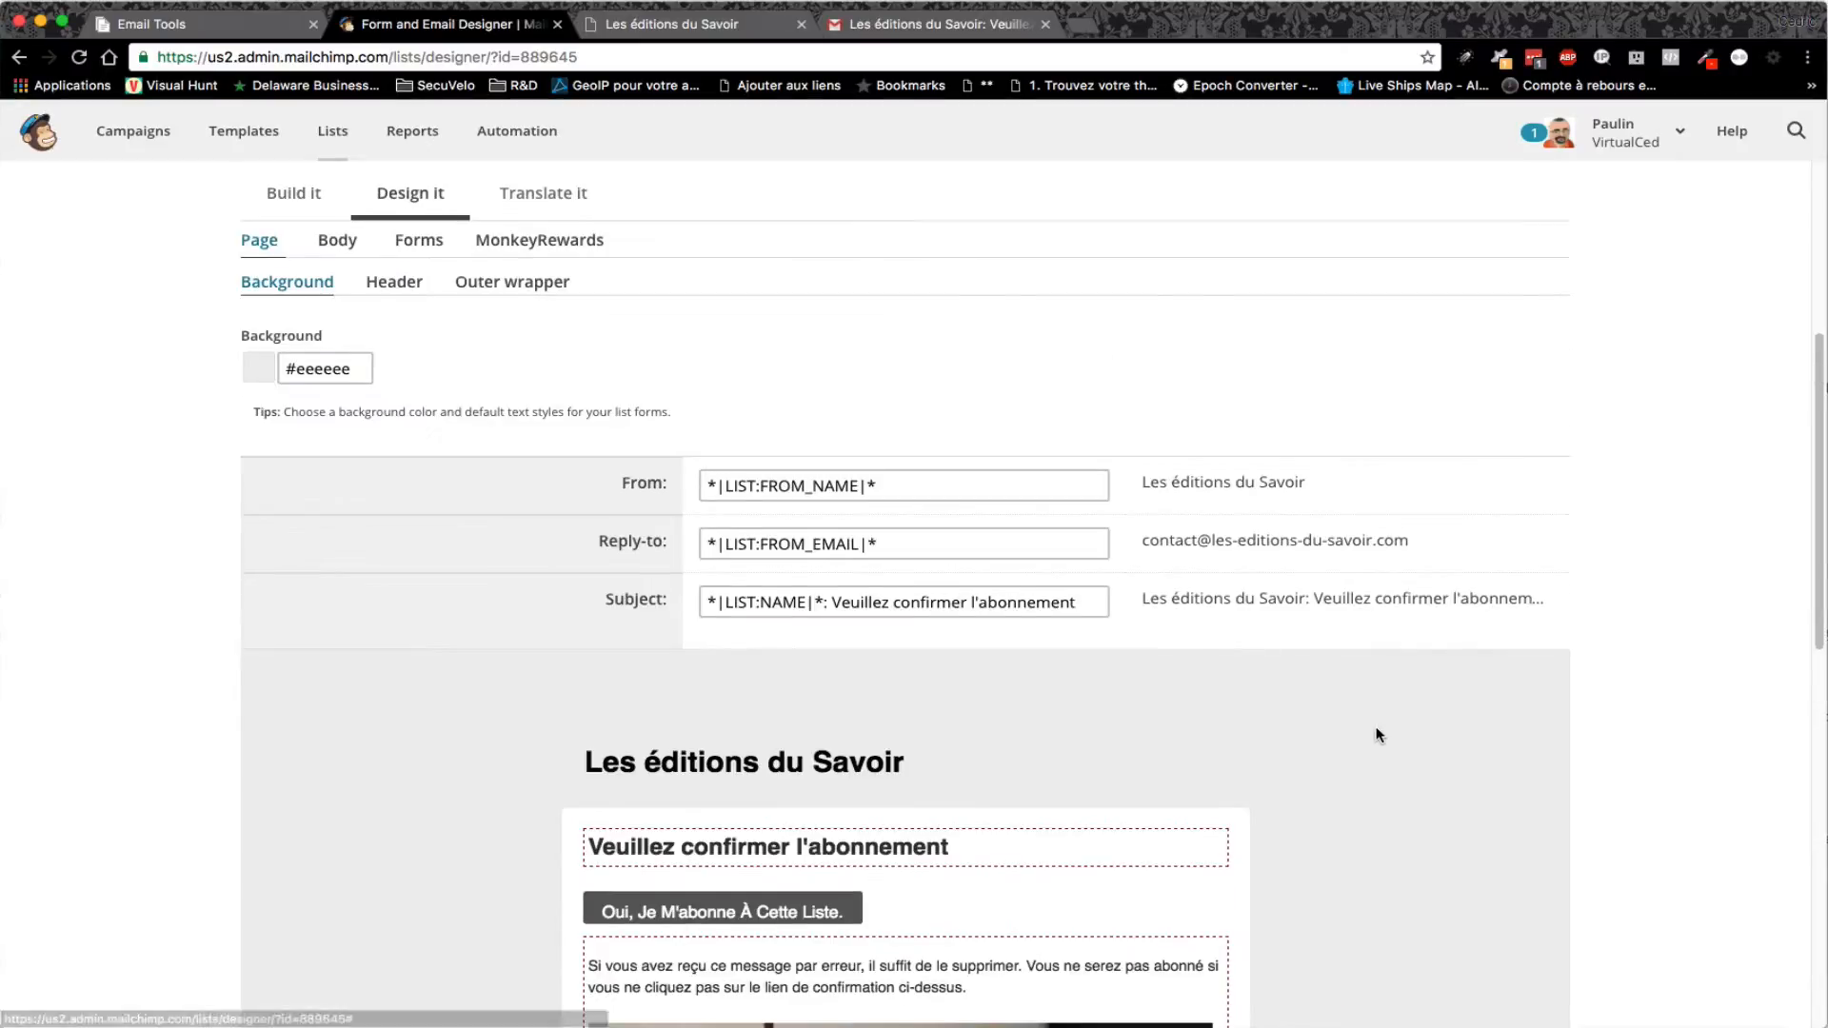
pyautogui.scroll(-3, 1375, 739)
pyautogui.scroll(-2, 1372, 733)
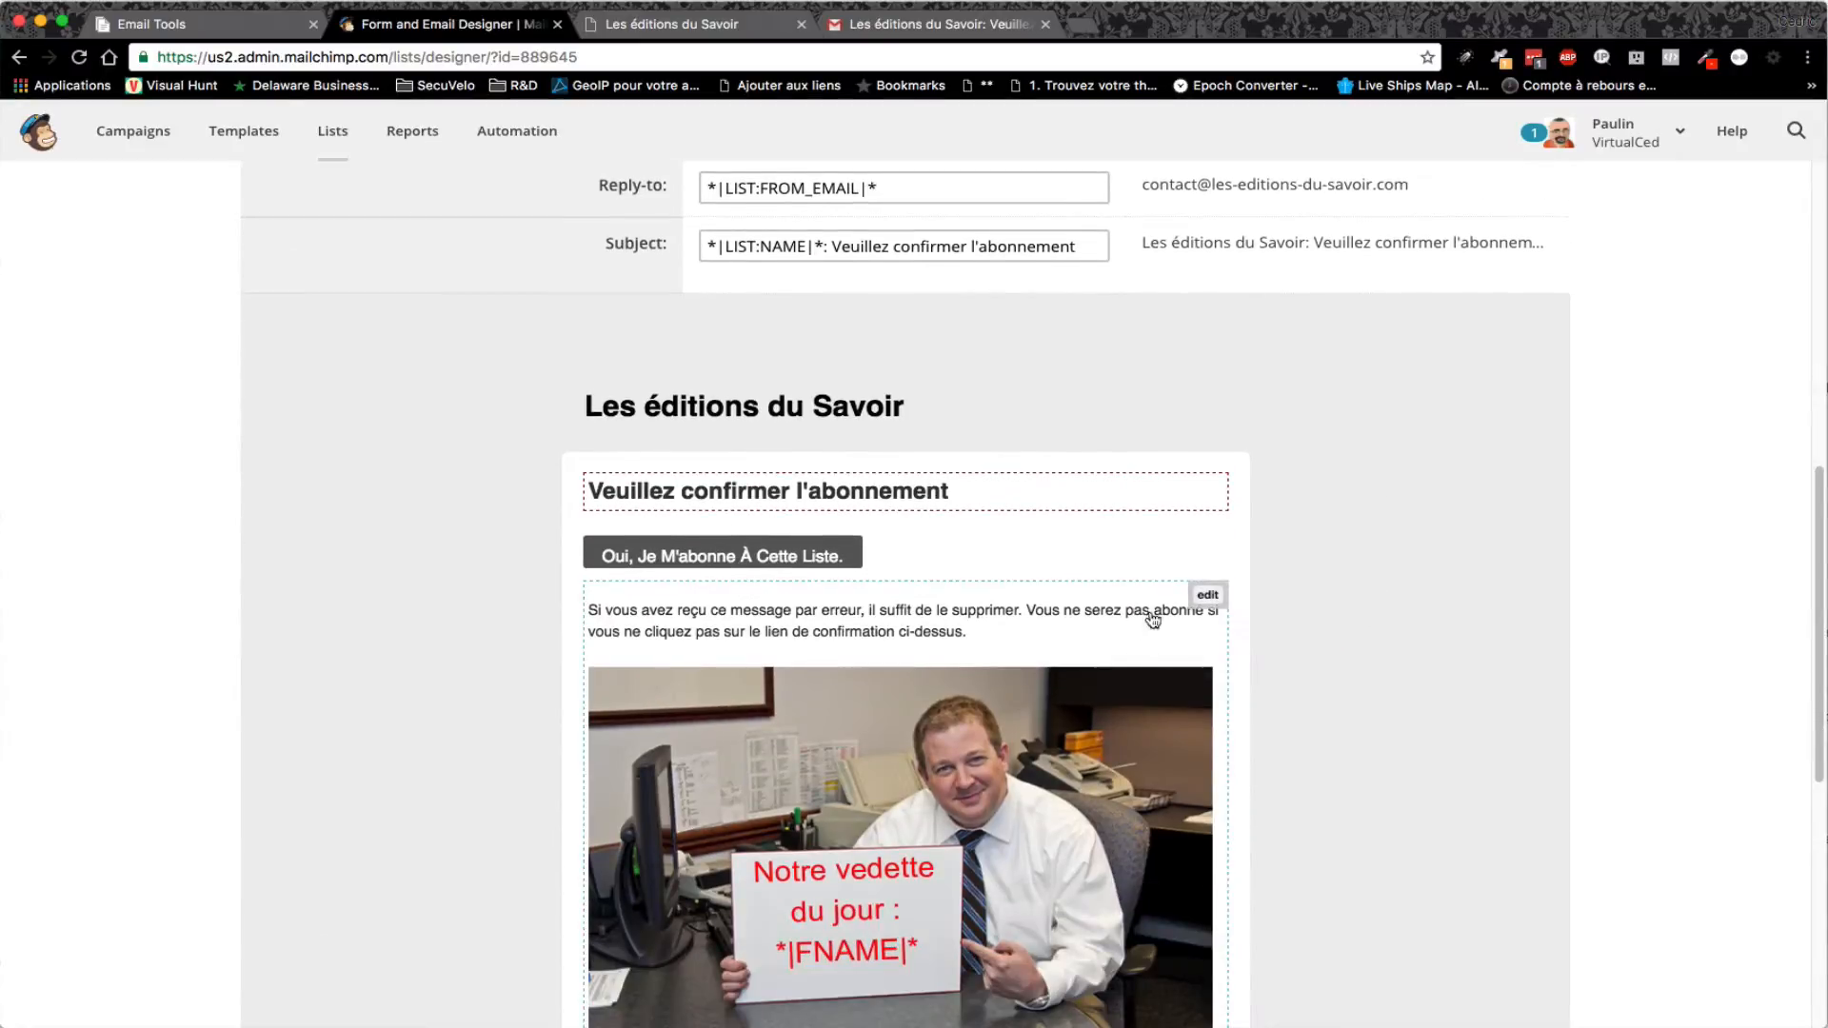
pyautogui.click(1207, 595)
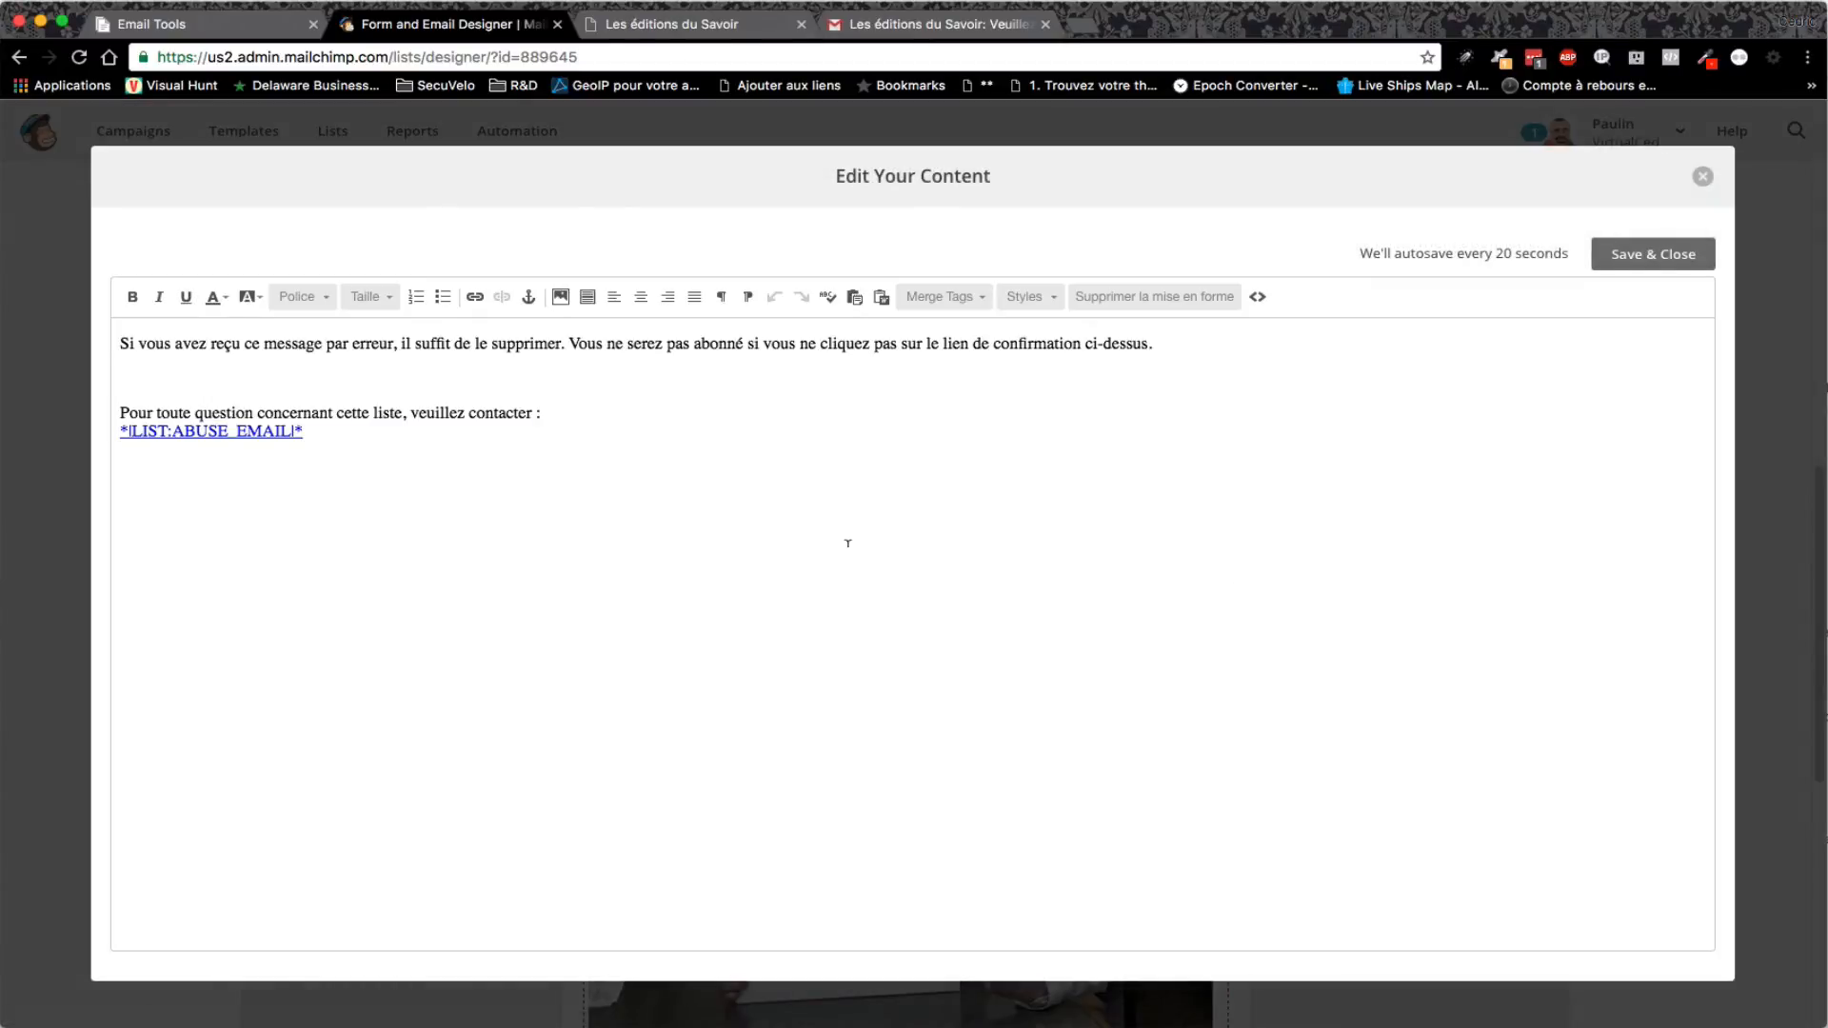
# - Add the line 'Offre exceptionnelle :' above the message and paste the timer embed code below it in source view
pyautogui.click(122, 340)
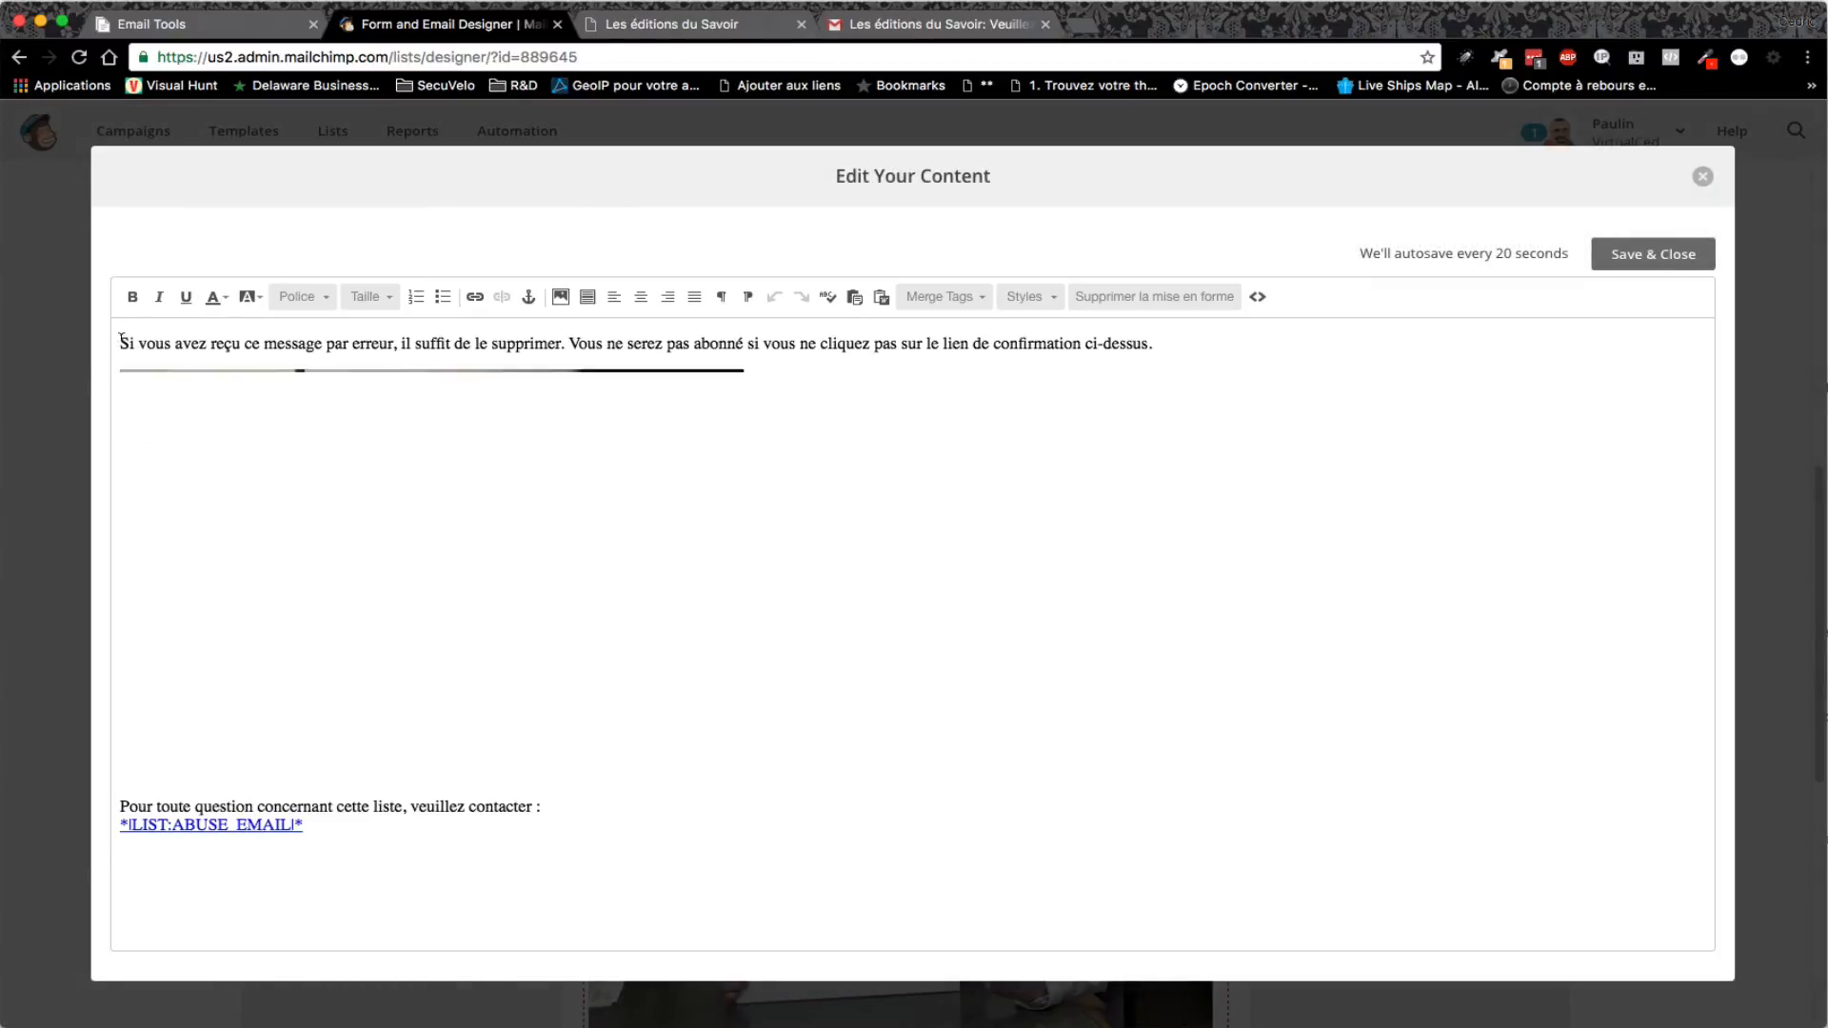
pyautogui.press('Return')
pyautogui.press('Up')
pyautogui.write('Offr')
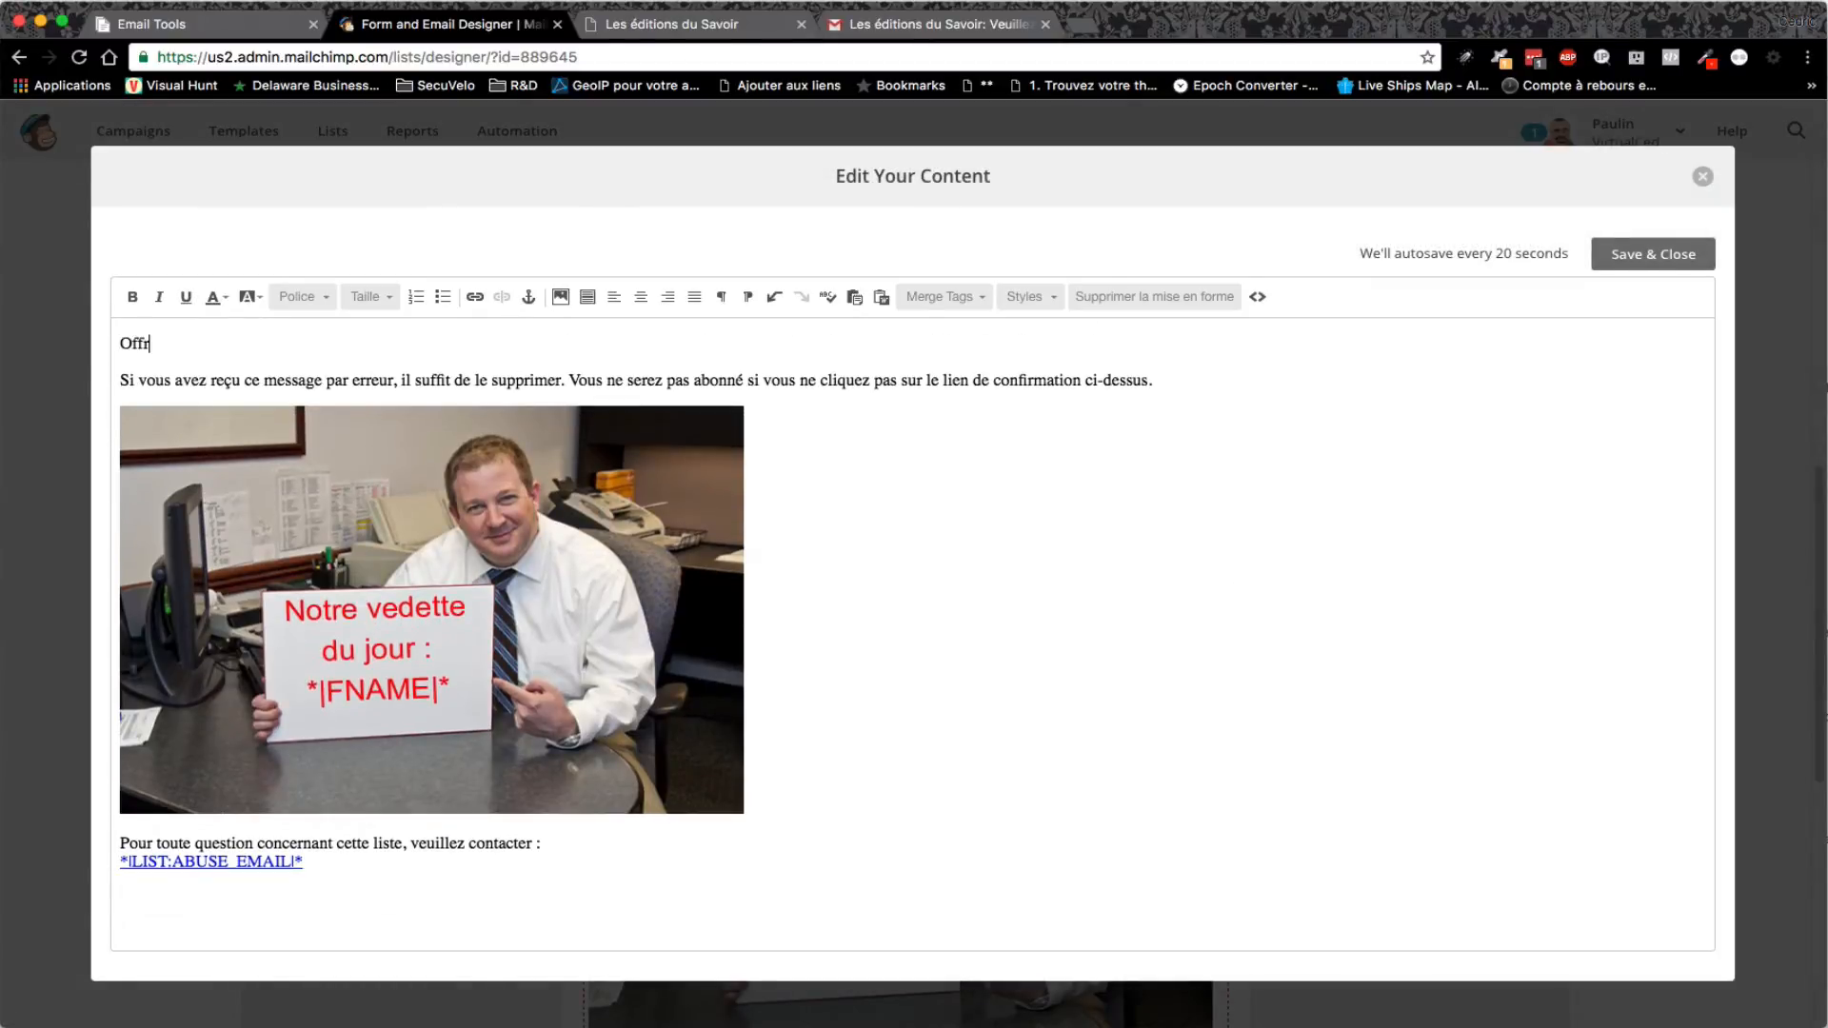
pyautogui.write('e exceptionnelle :')
pyautogui.press('Return')
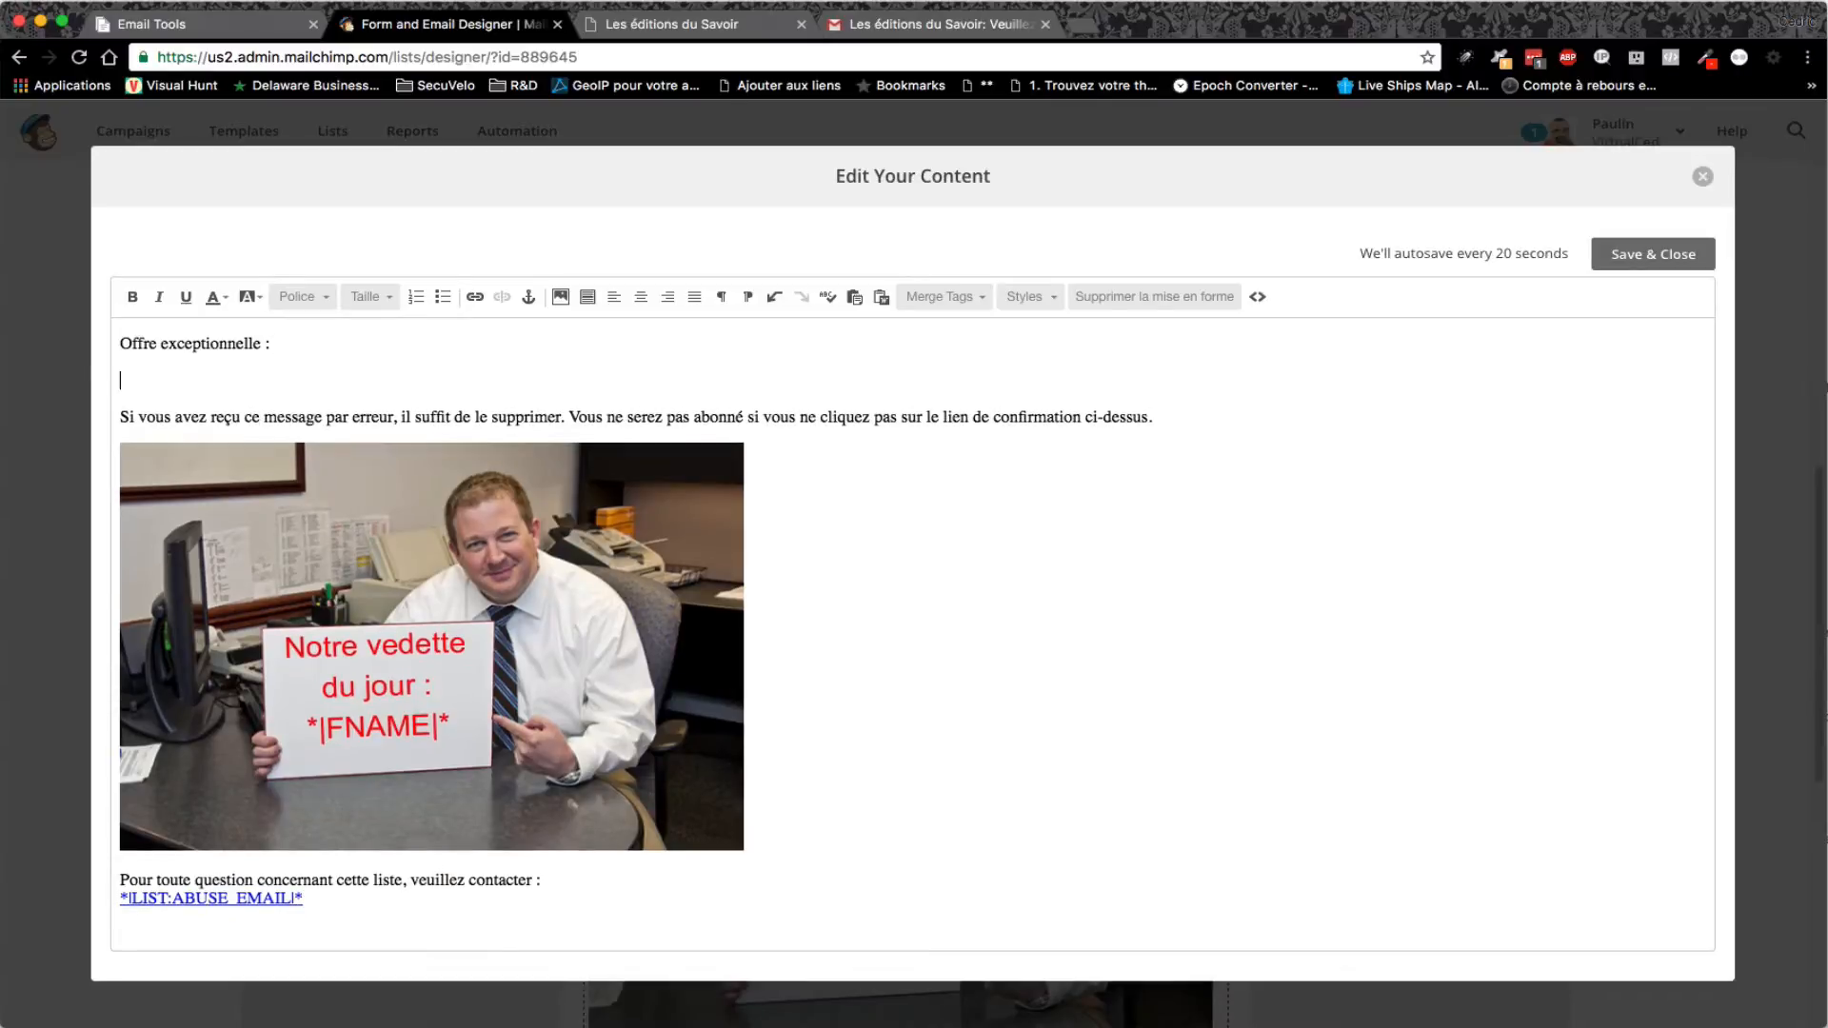
pyautogui.click(1256, 297)
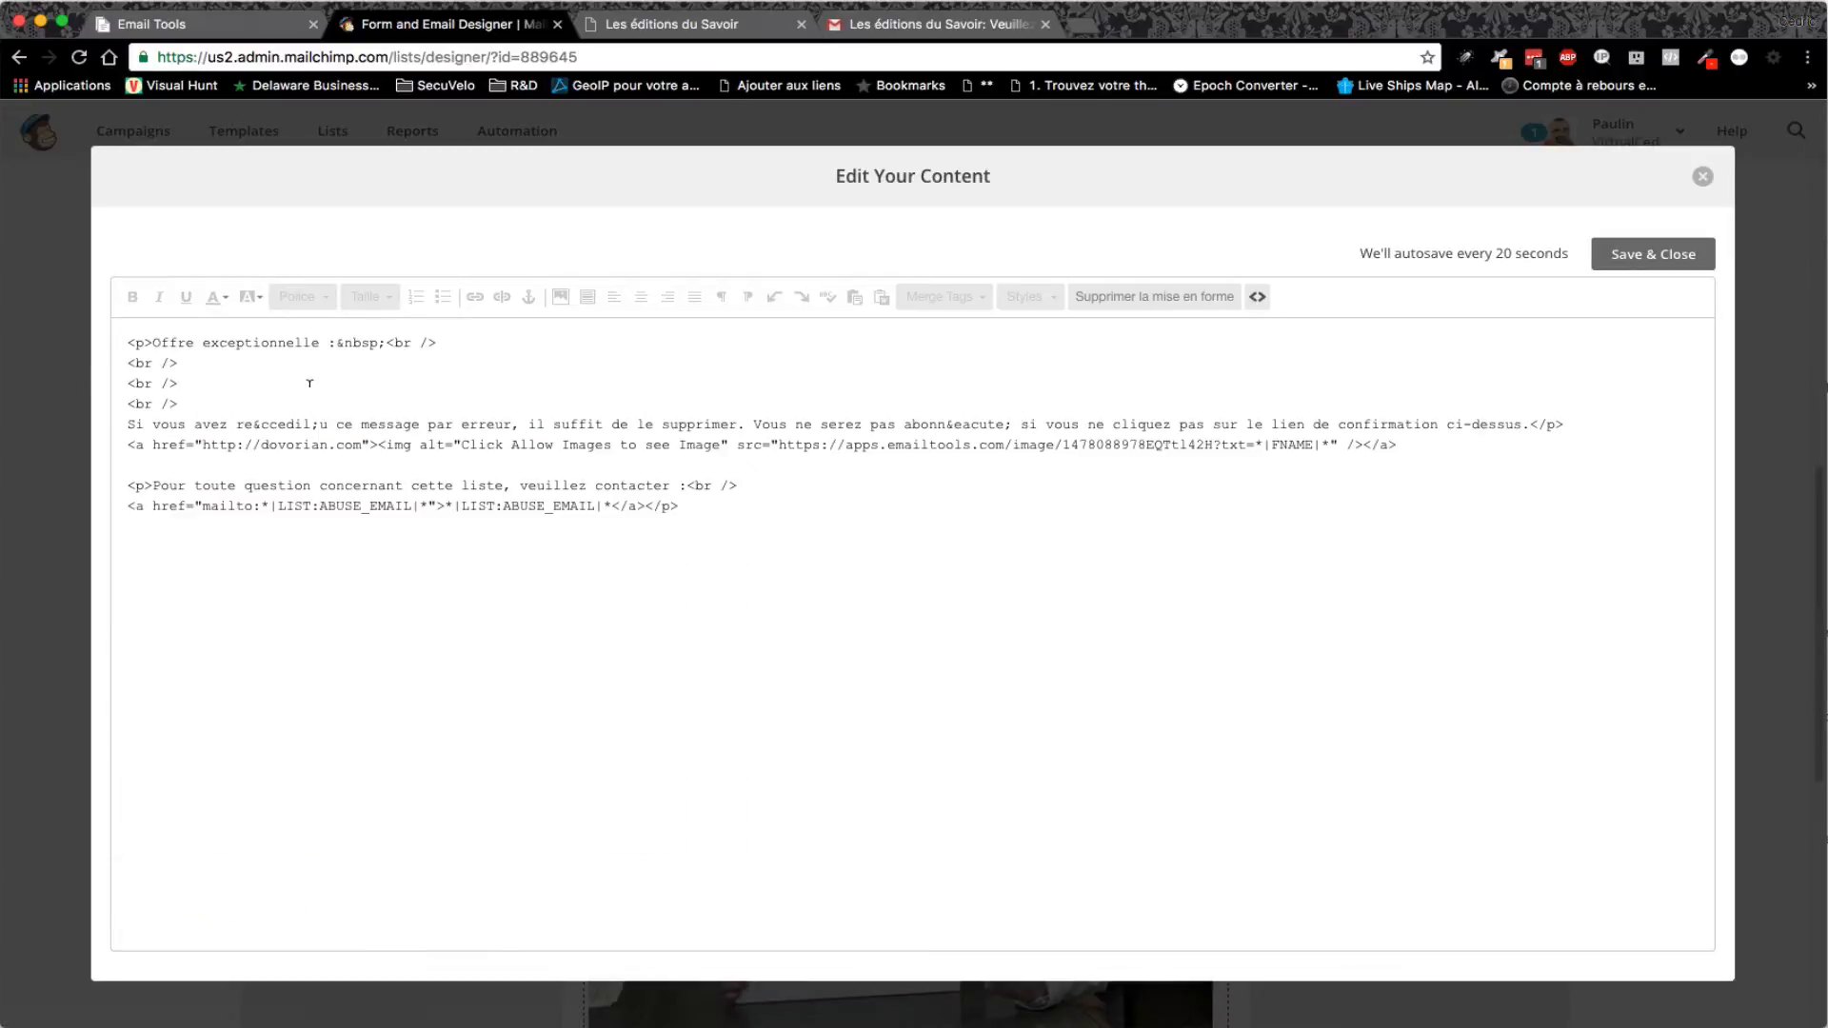
pyautogui.click(245, 367)
pyautogui.press('Return')
pyautogui.press('super+v')
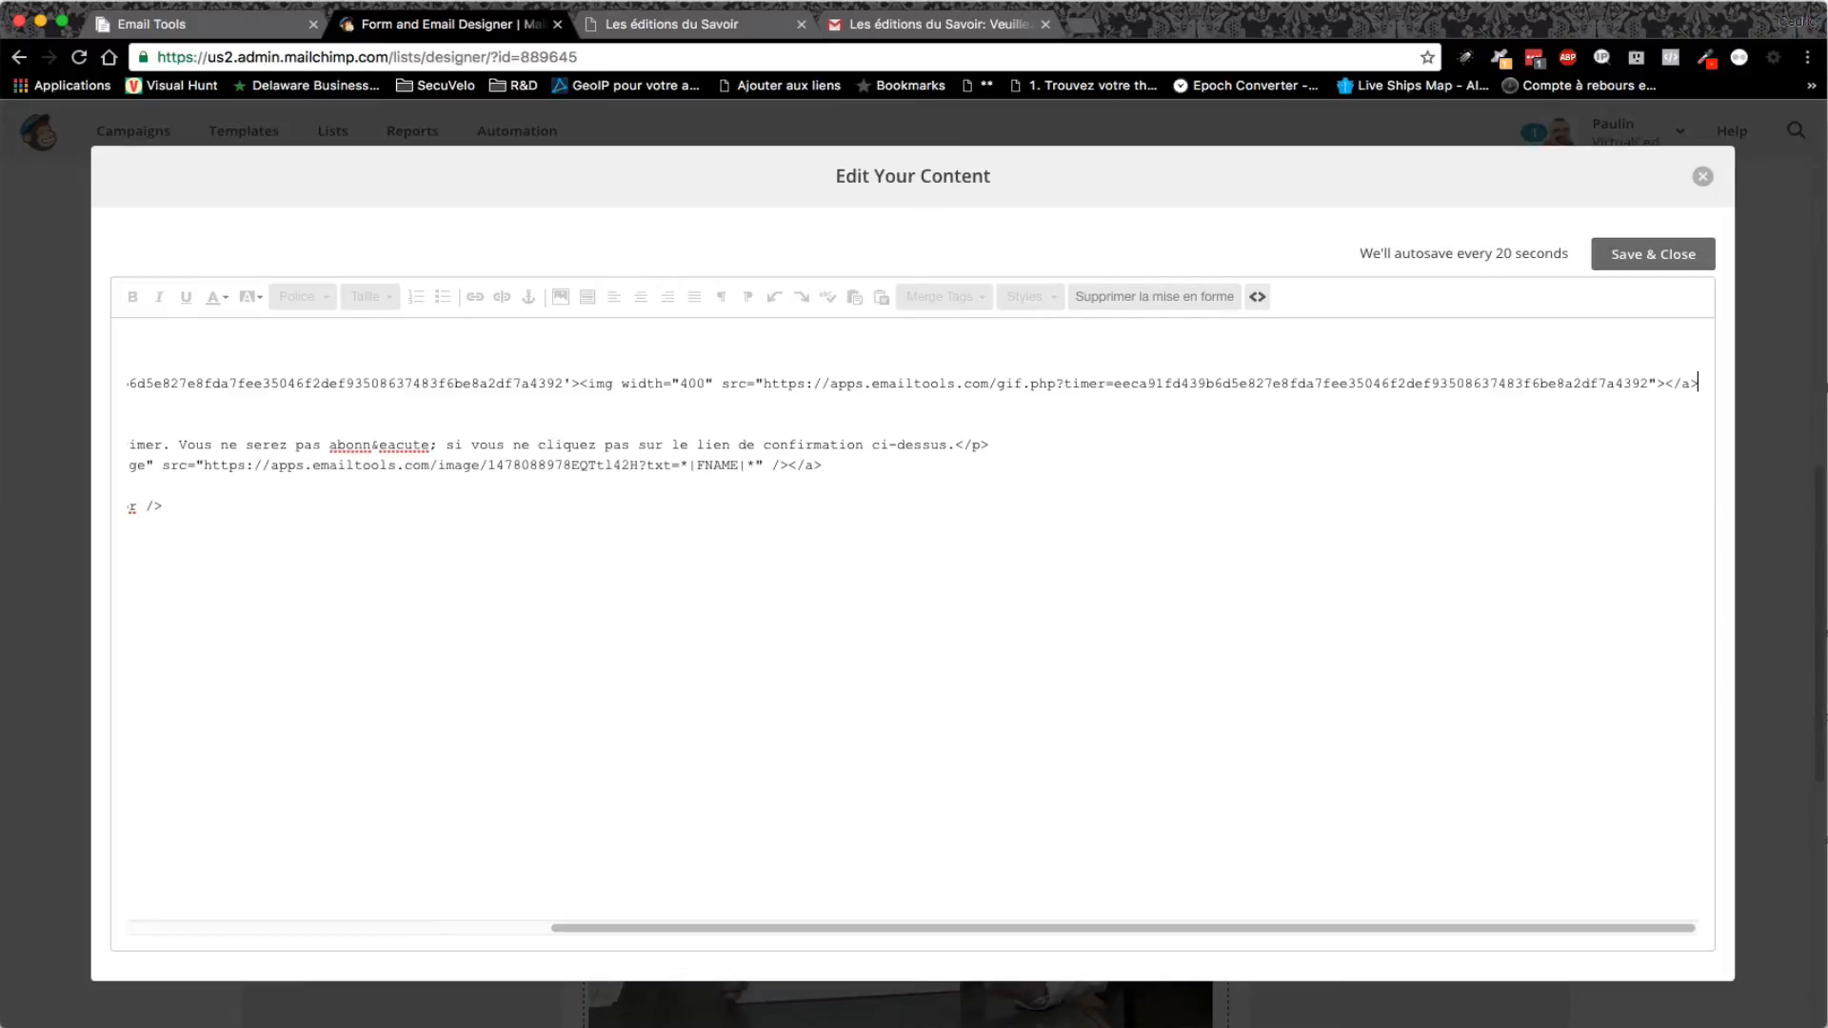
pyautogui.click(1257, 297)
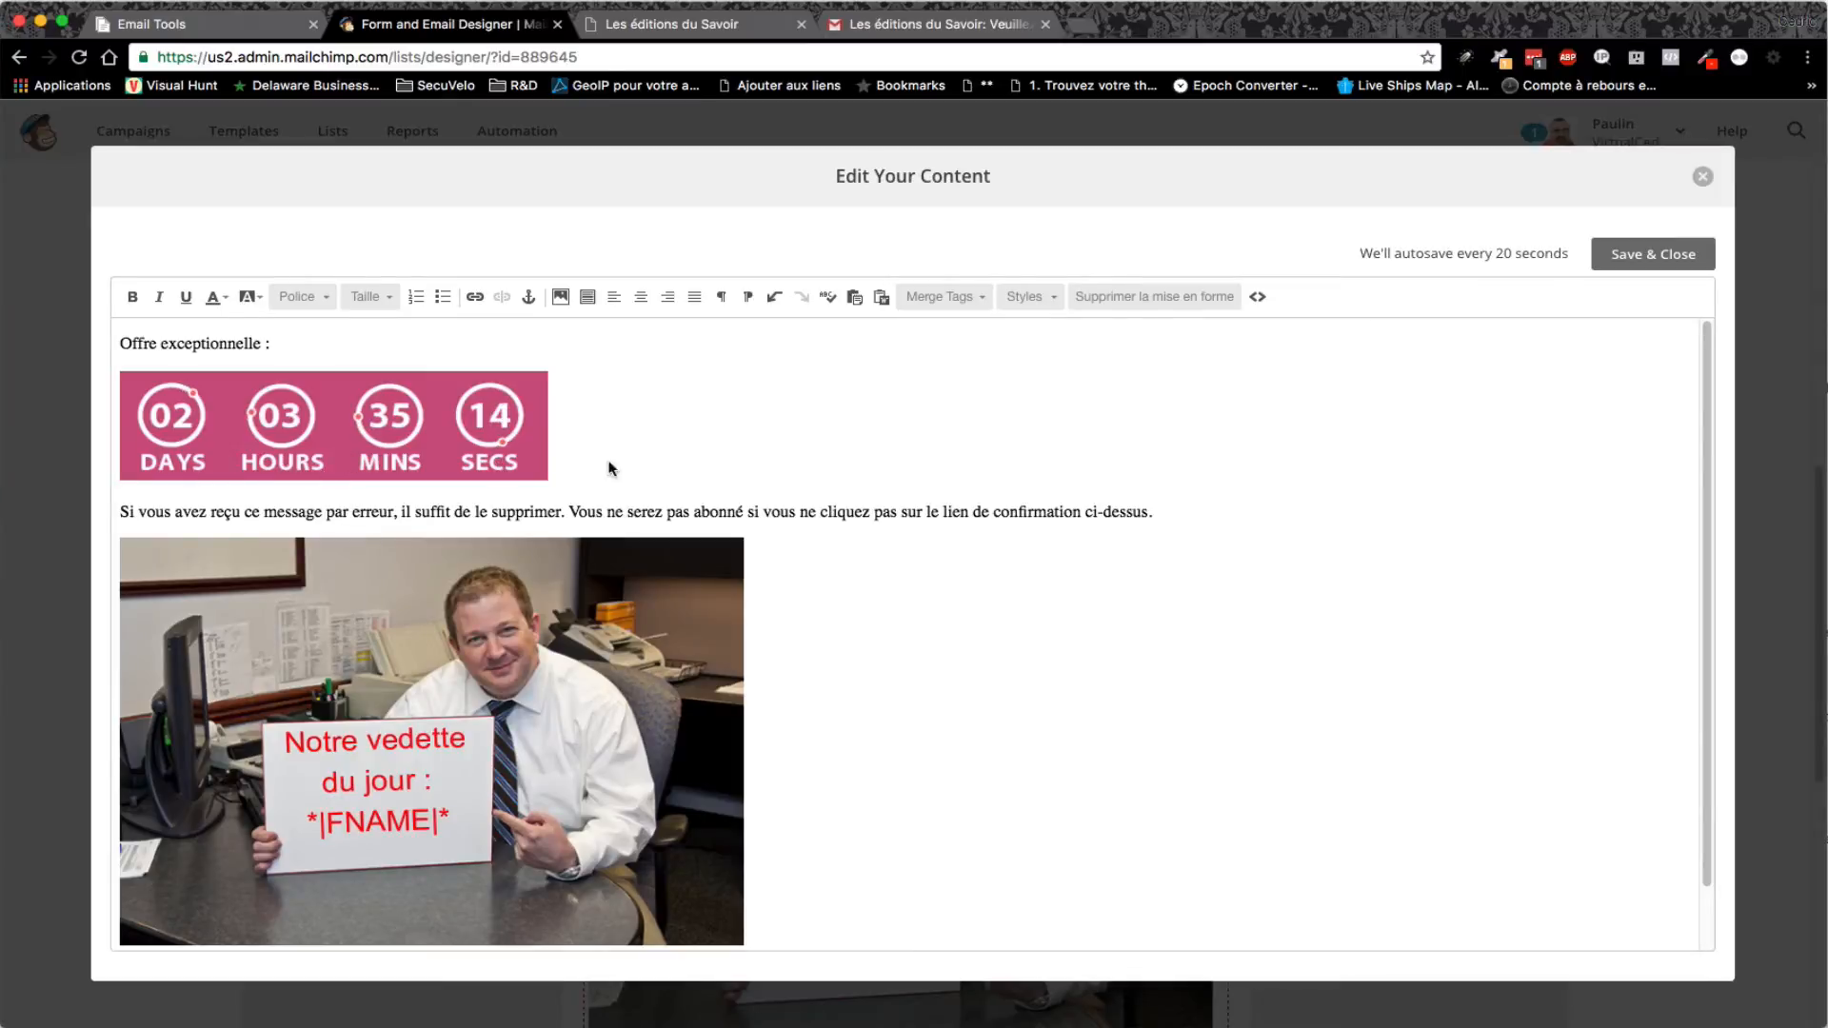
# - Save the edited confirmation email and copy the signup form URL
pyautogui.click(1663, 257)
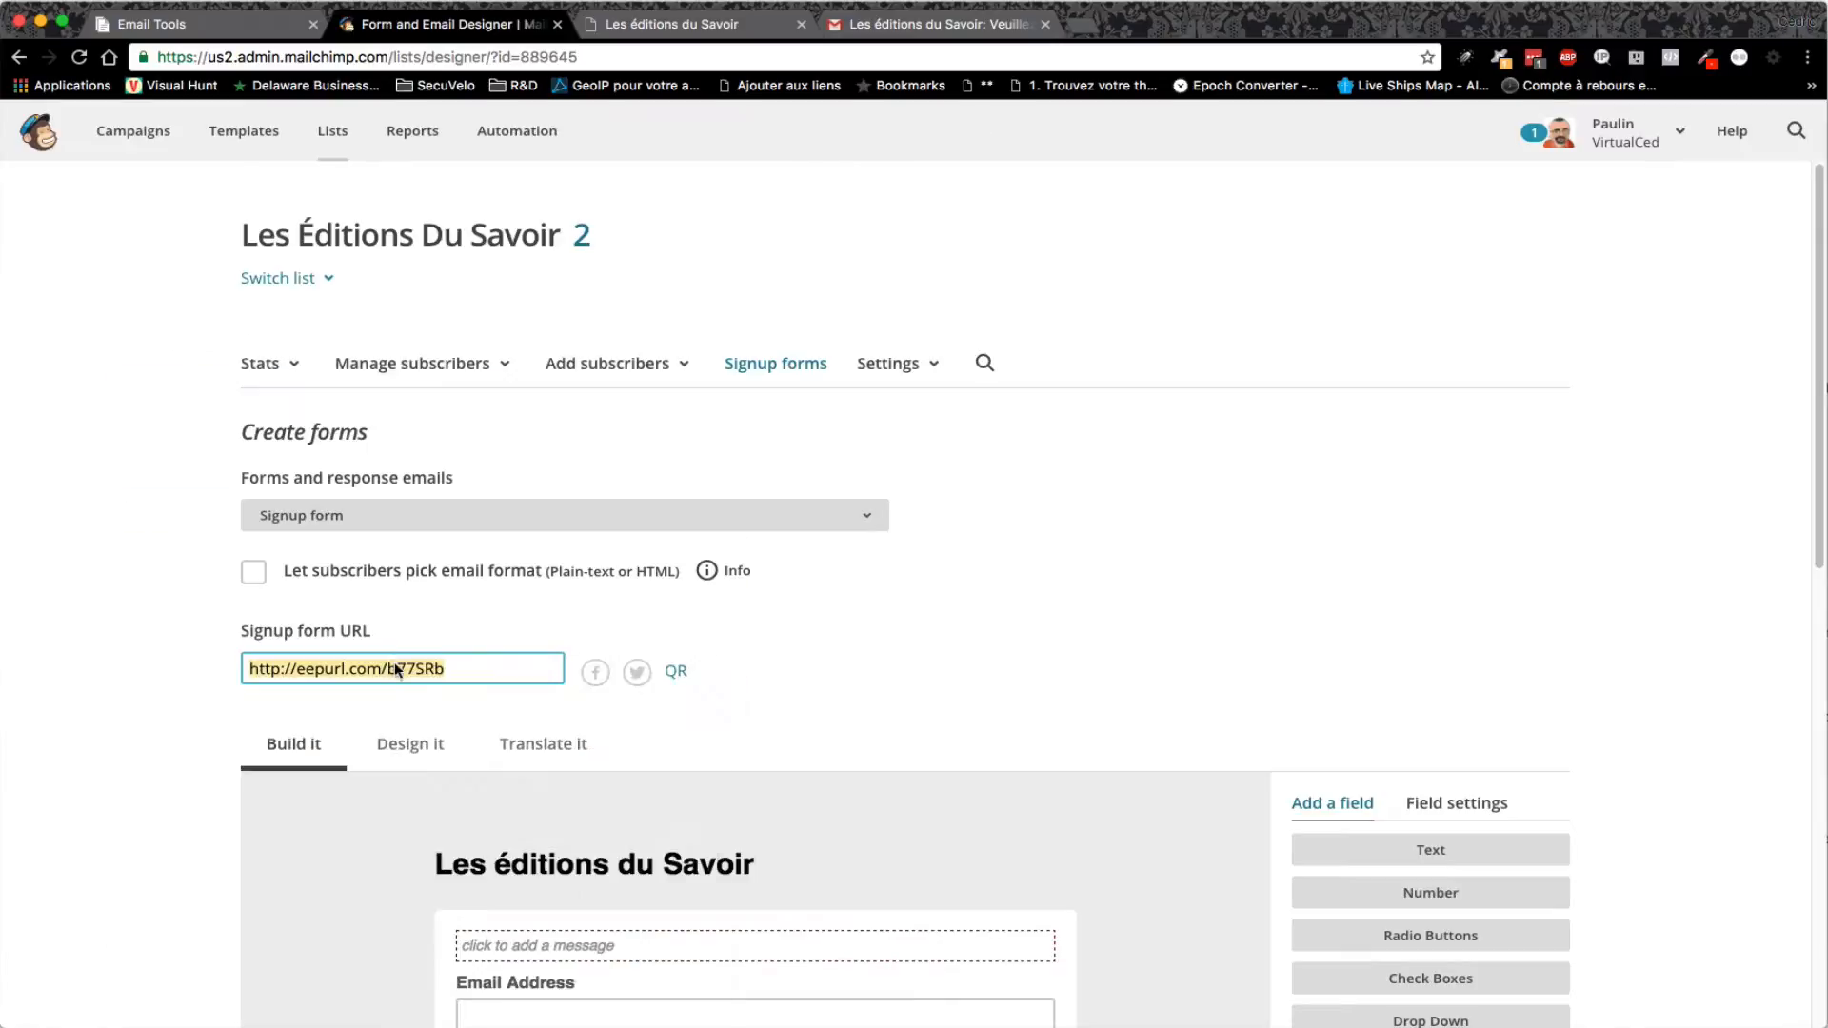
pyautogui.rightClick(392, 666)
pyautogui.click(461, 773)
# - Load the copied eepurl signup form URL in the third tab
pyautogui.click(659, 32)
pyautogui.click(620, 51)
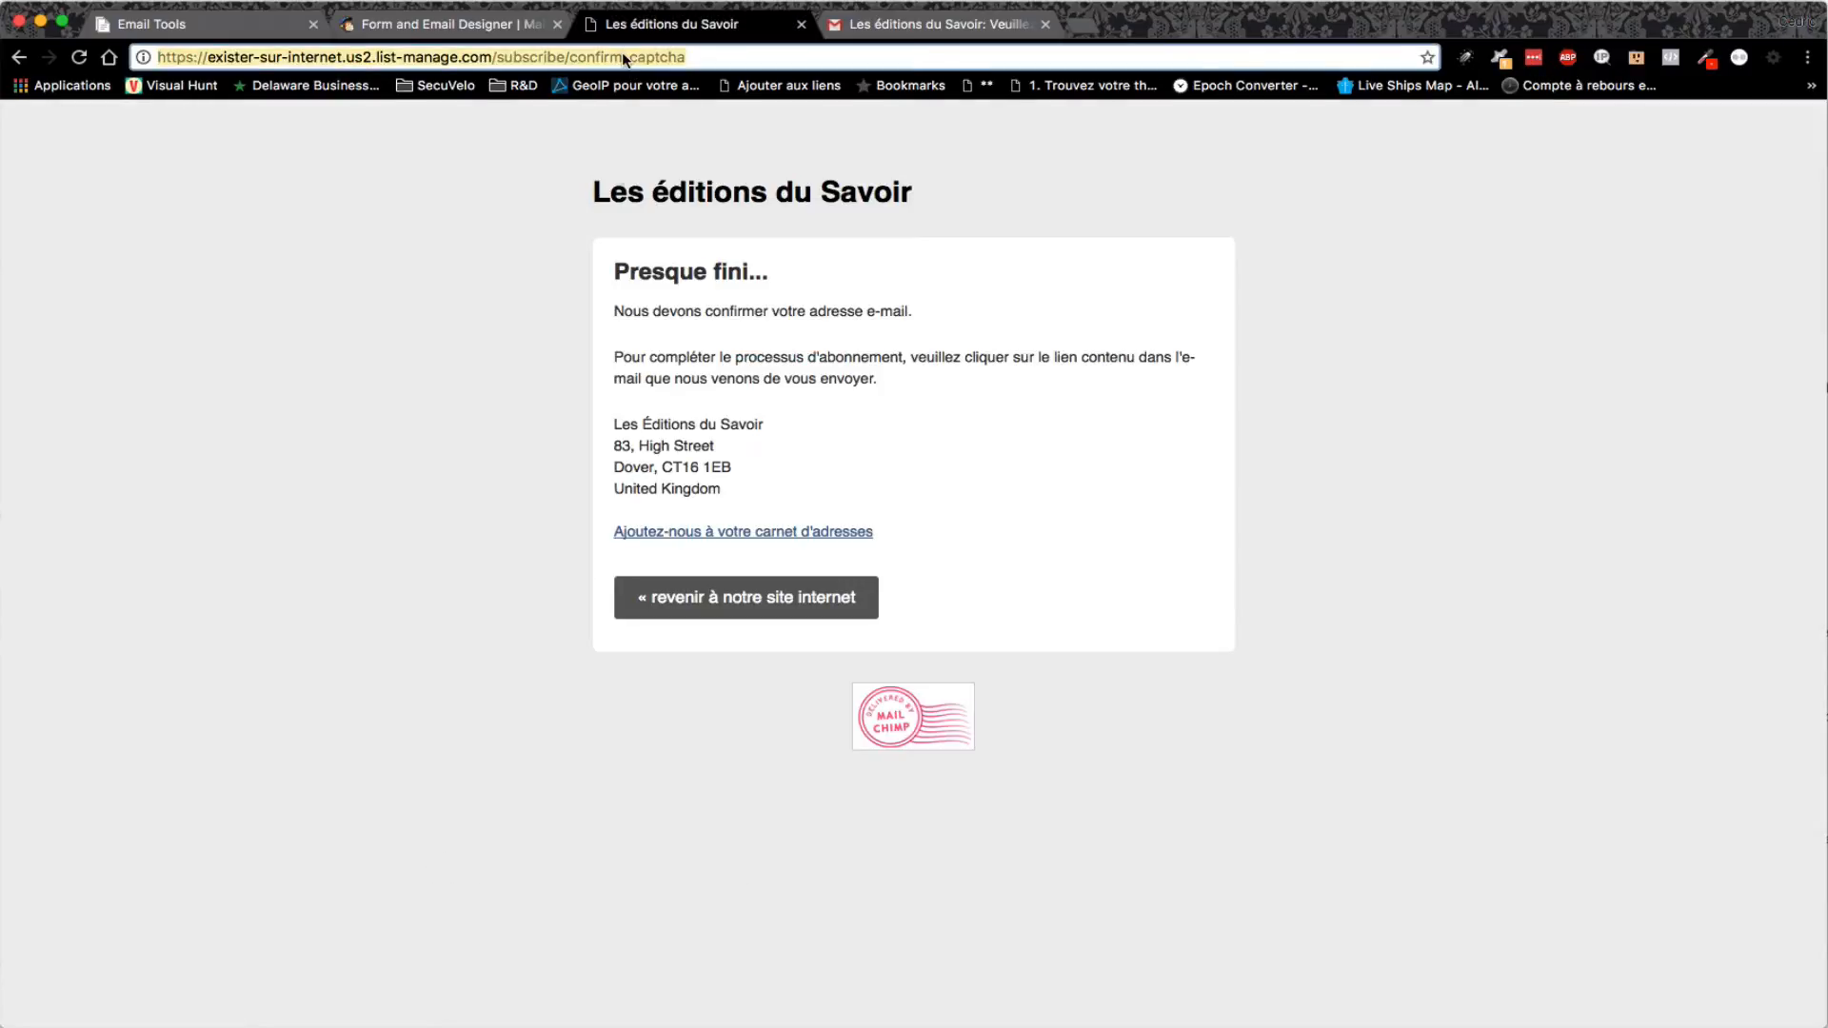
pyautogui.rightClick(621, 52)
pyautogui.click(672, 128)
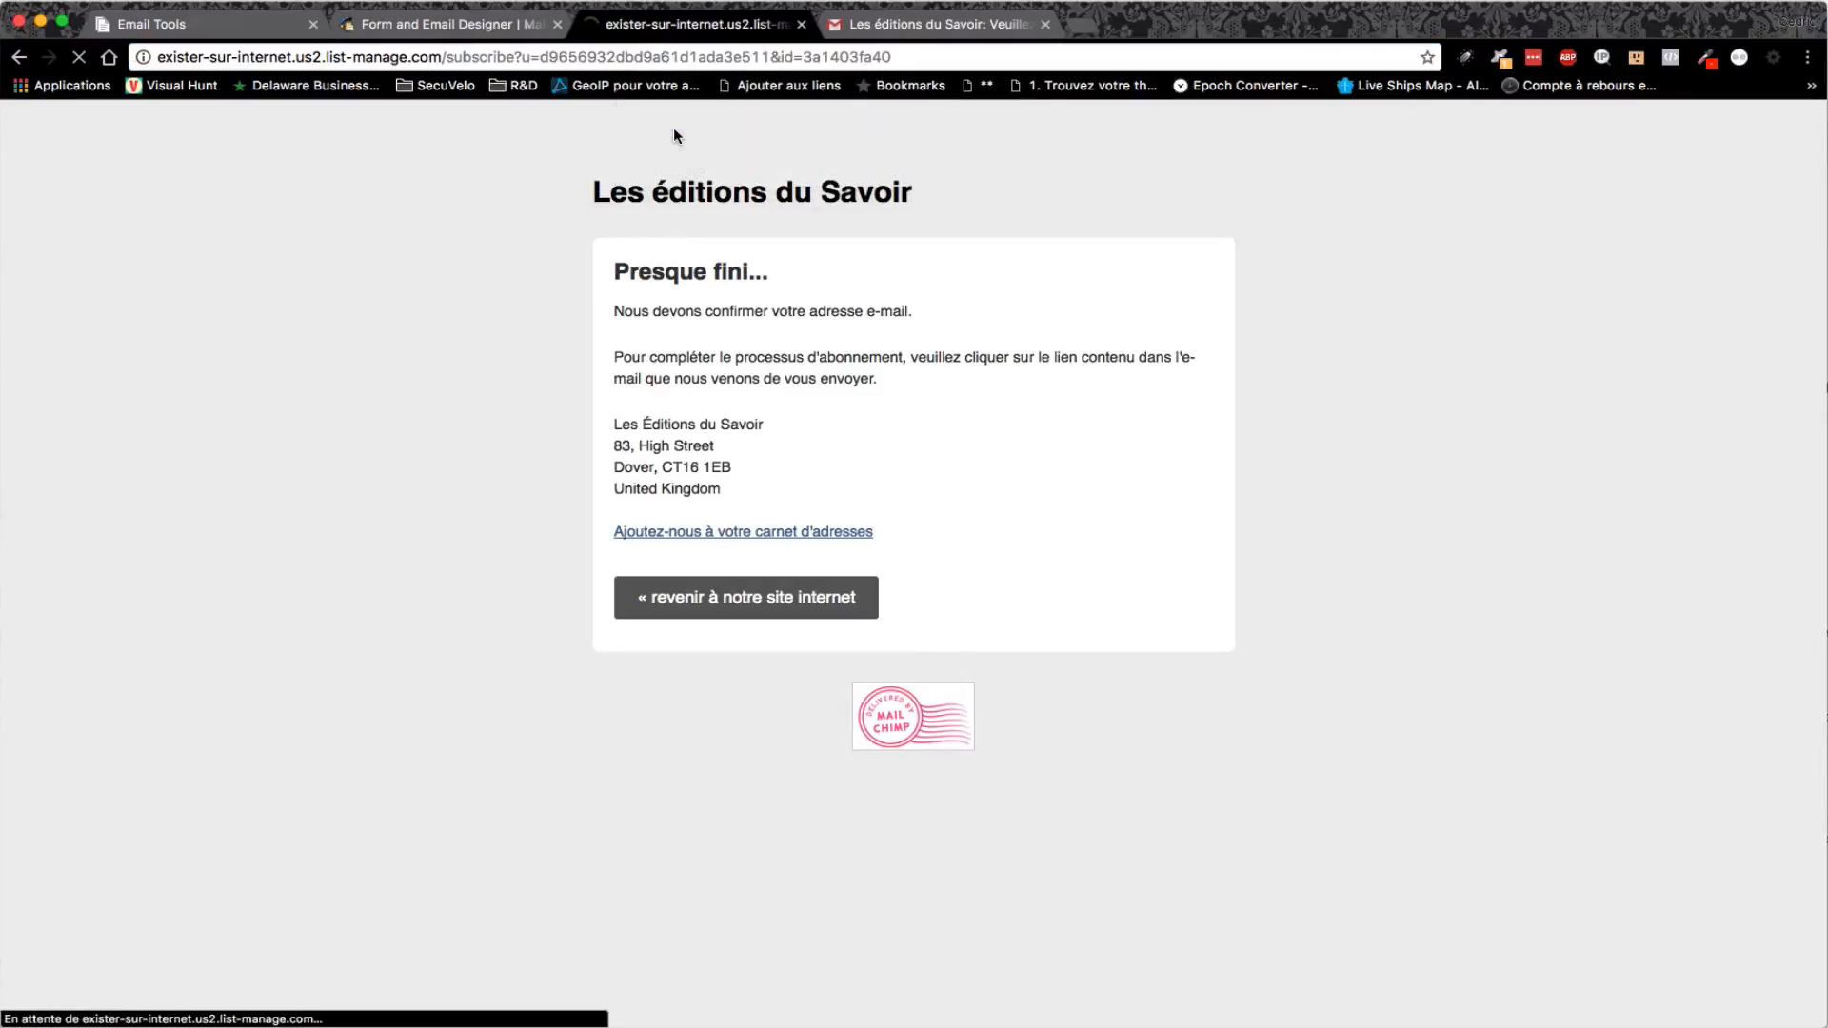
# - Subscribe a test user with email, first and last name, pass reCAPTCHA, and open the Gmail inbox
pyautogui.click(707, 310)
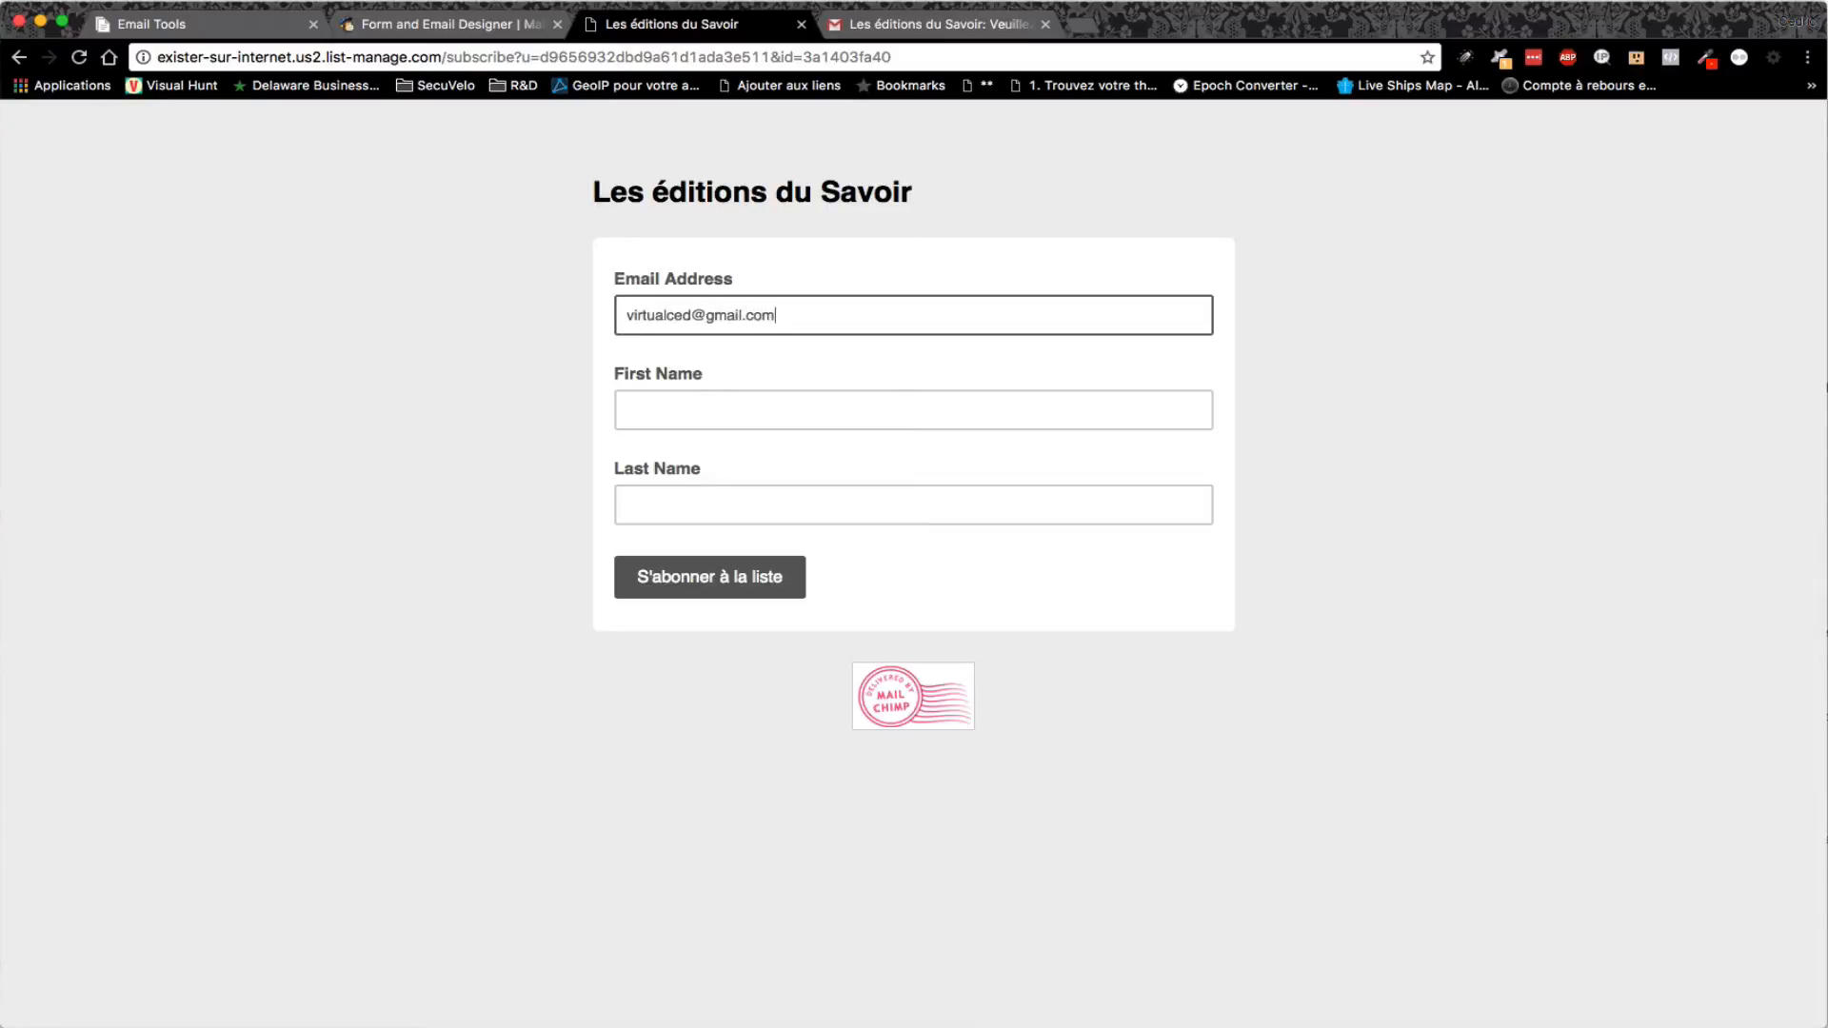
pyautogui.press('Tab')
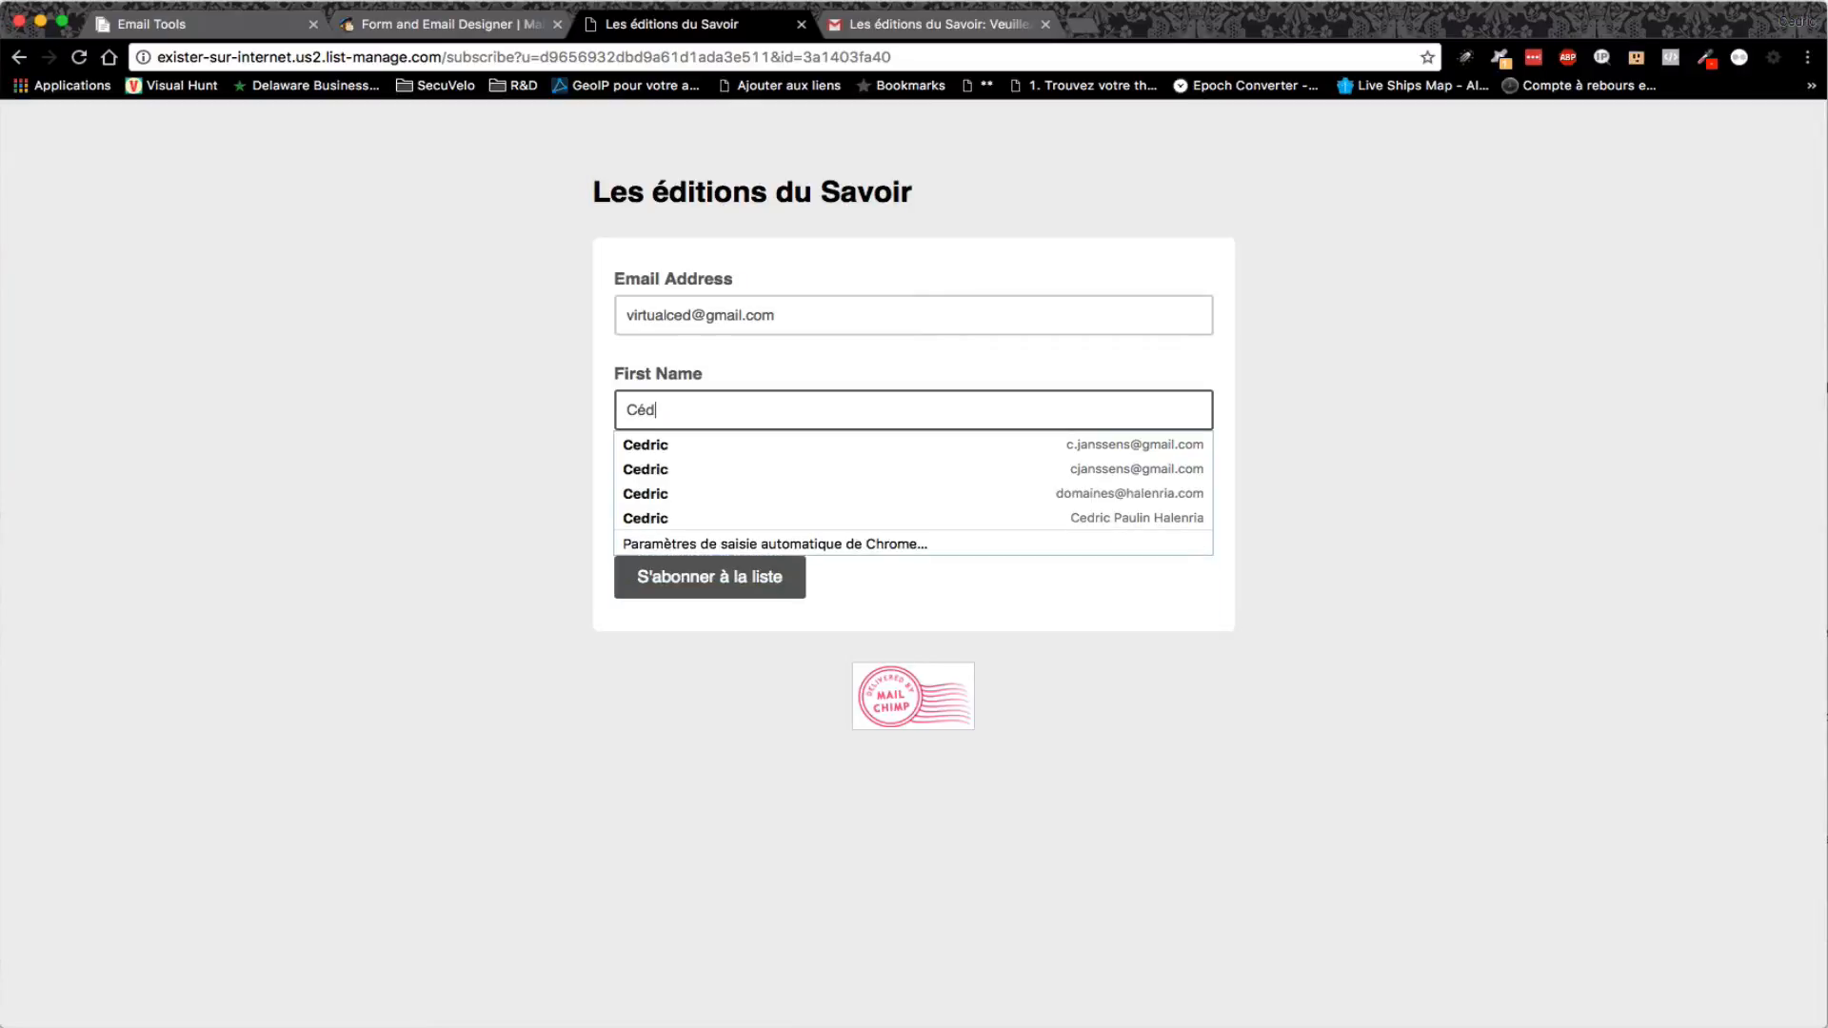
pyautogui.press('Tab')
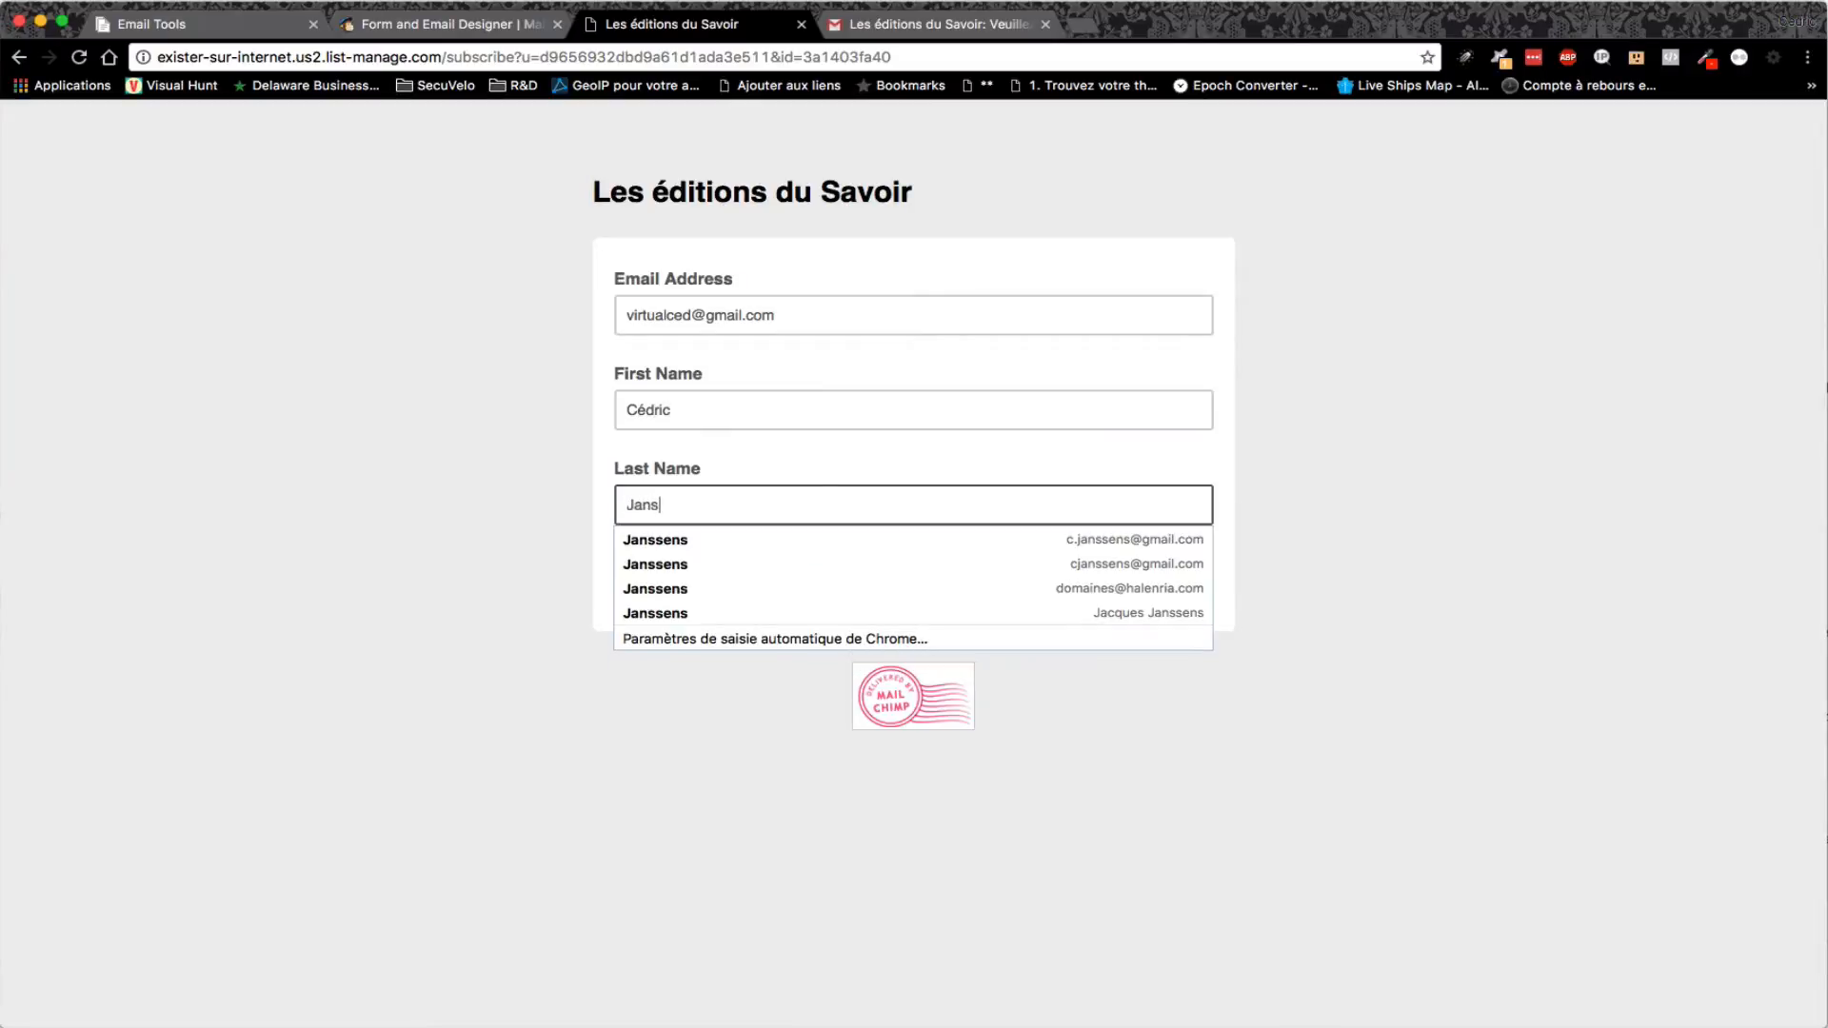
pyautogui.click(1422, 396)
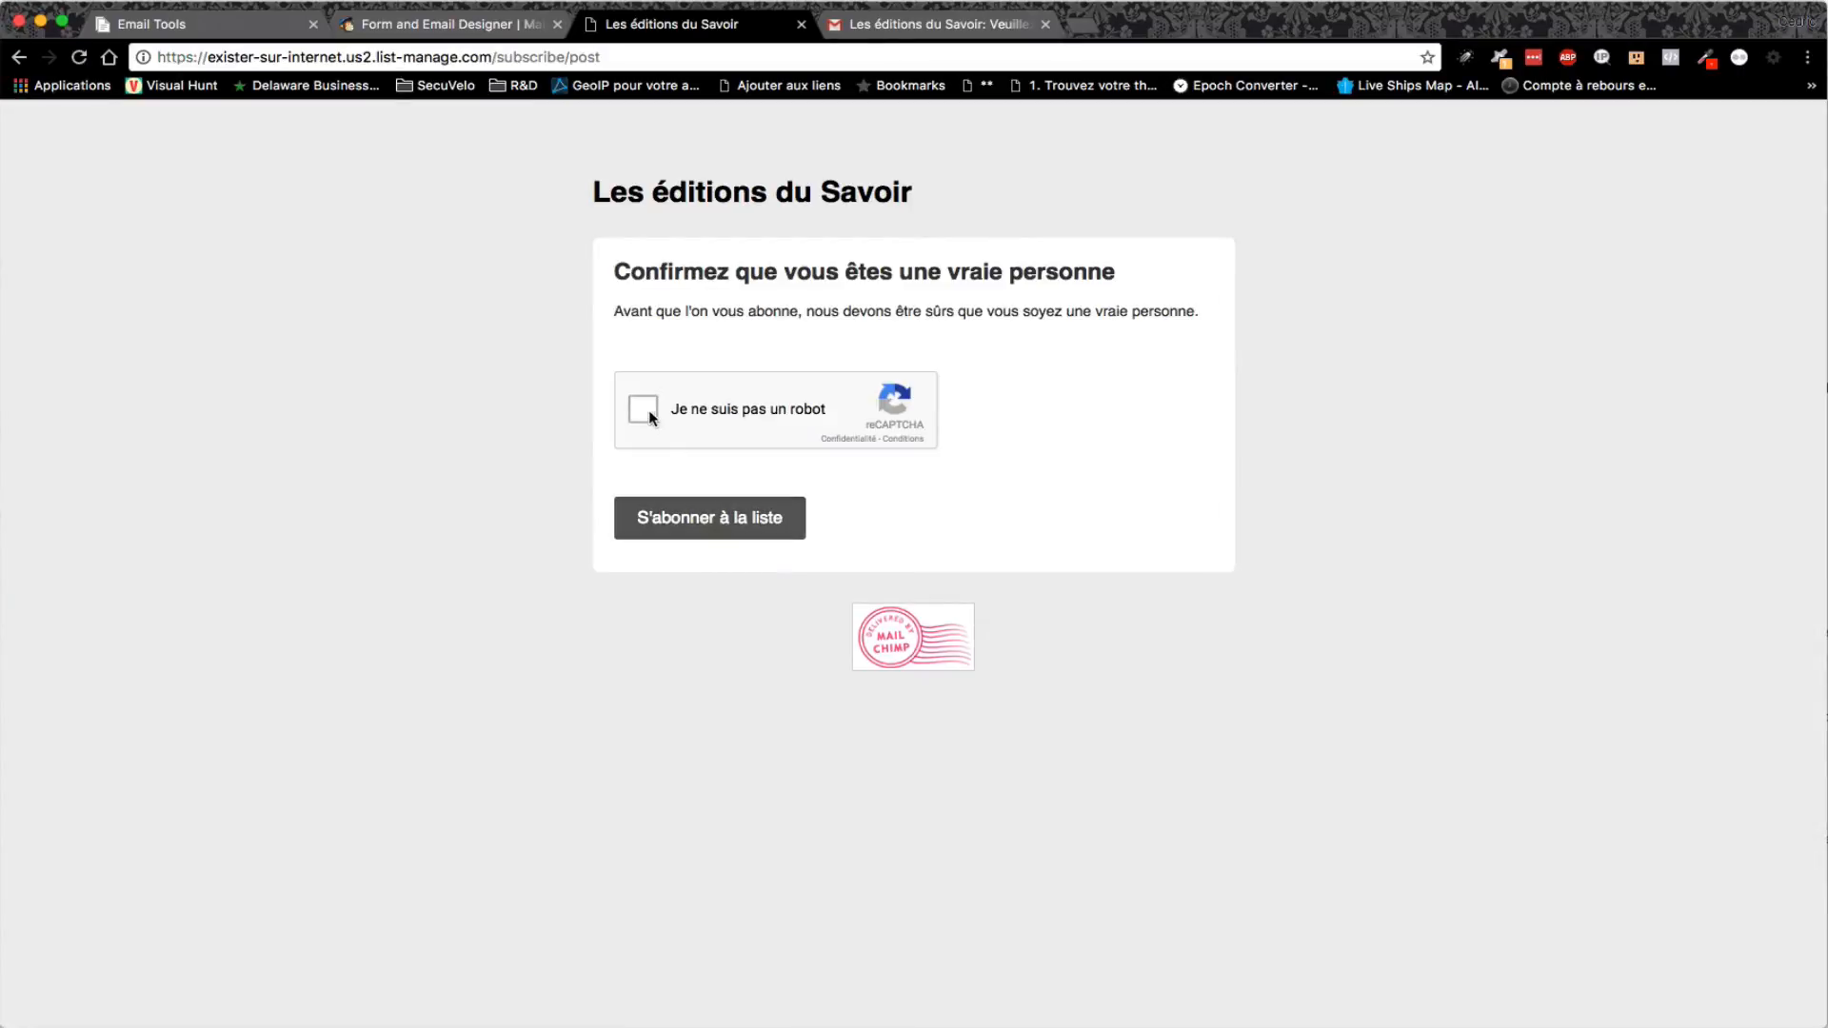
pyautogui.click(649, 412)
pyautogui.click(709, 518)
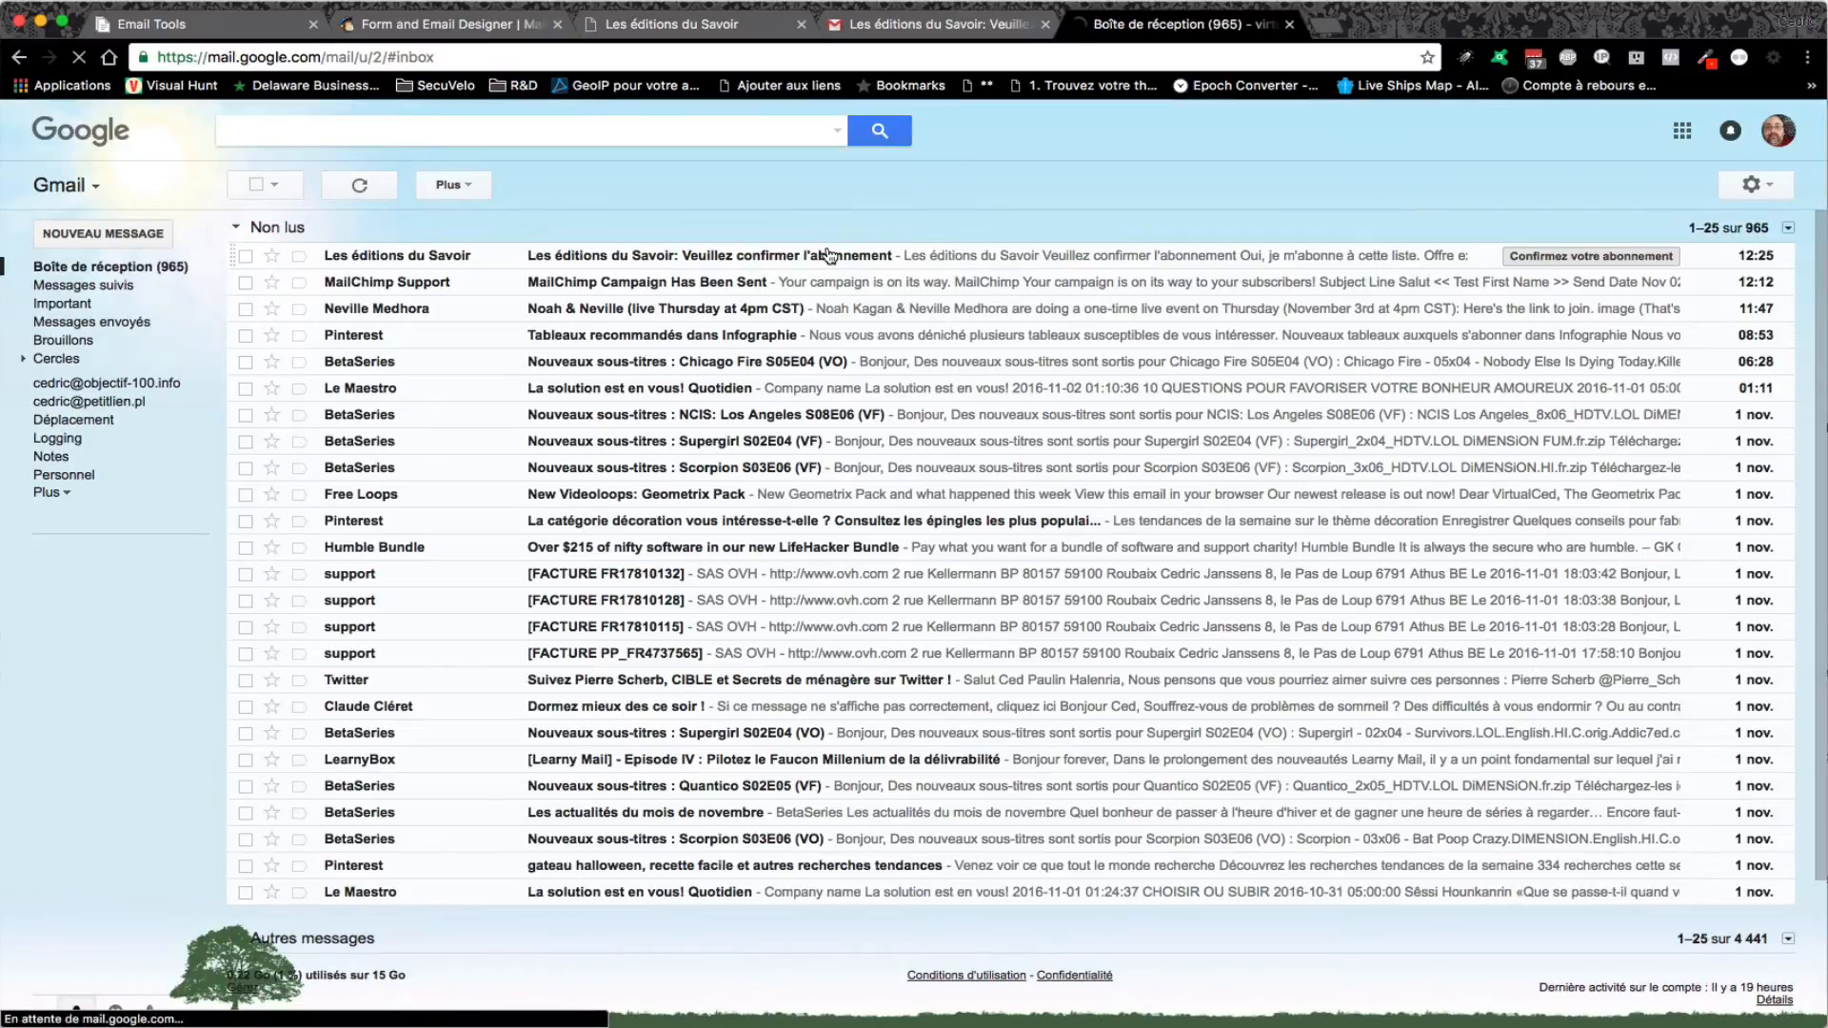
# - Open the confirmation email and test the countdown timer link, which leads to dovorian.com/monoffre
pyautogui.click(829, 255)
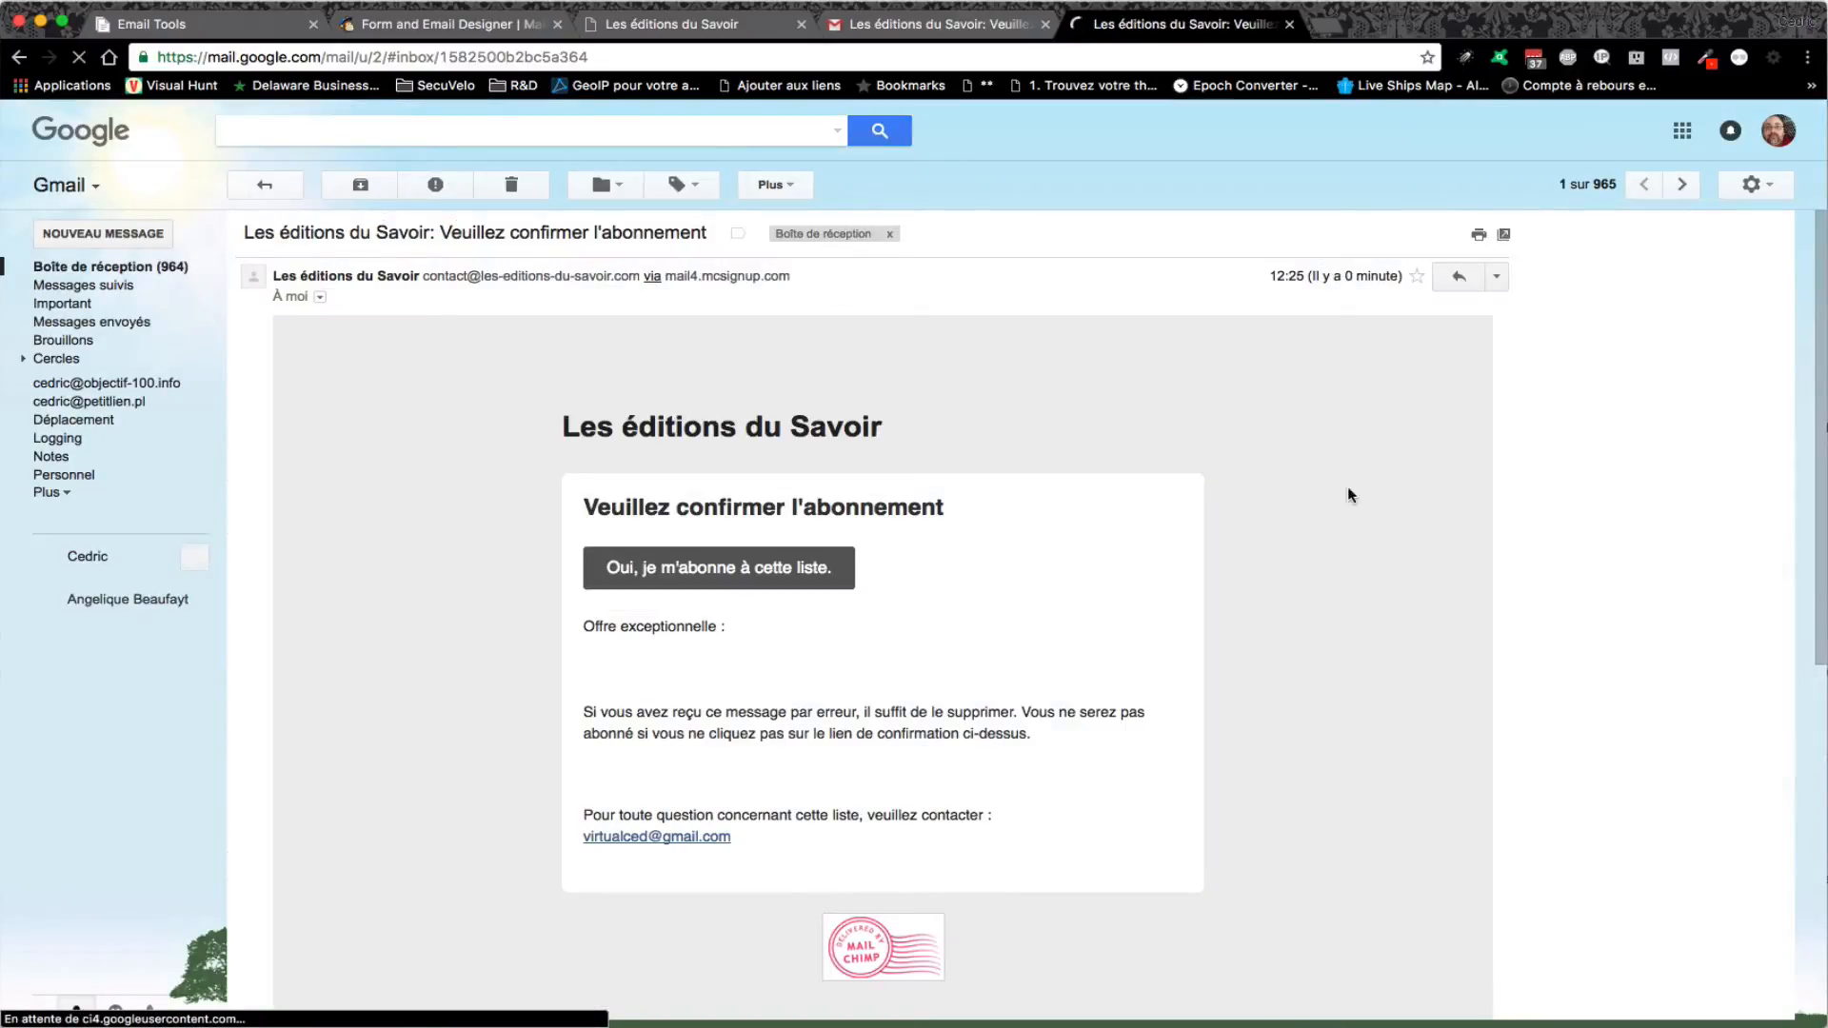
pyautogui.scroll(-1, 1380, 509)
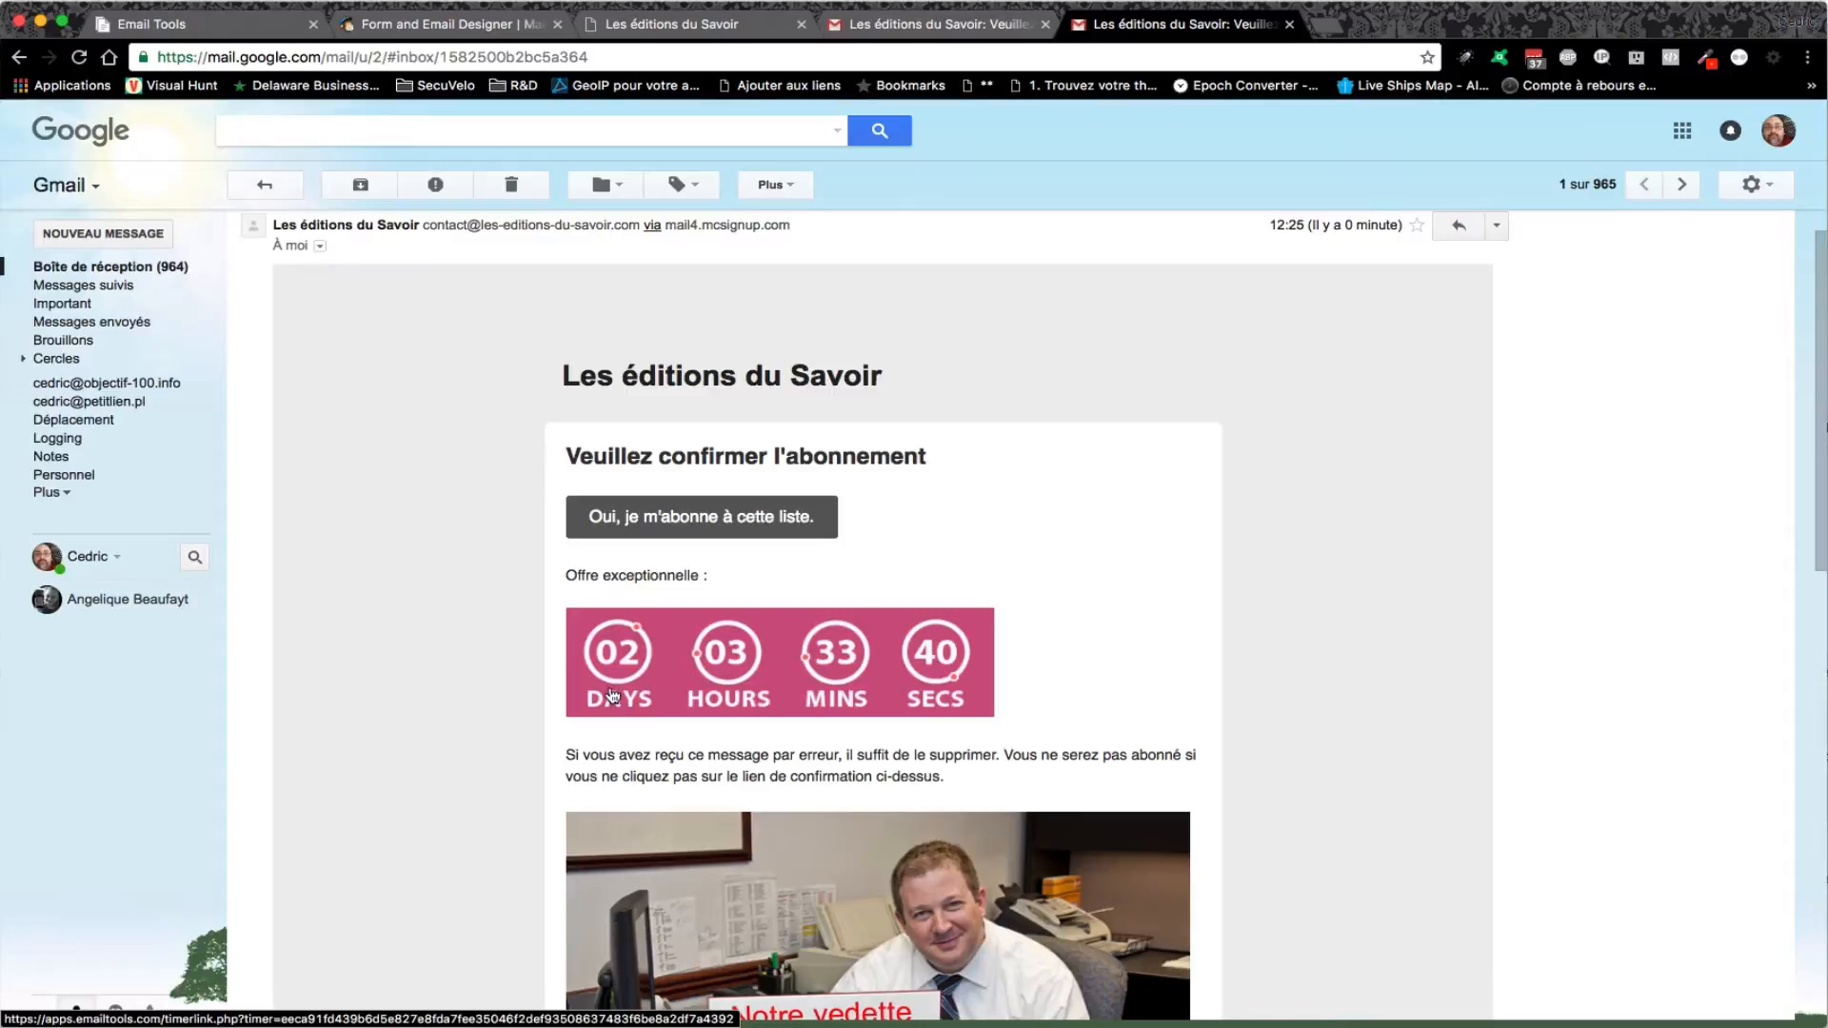
pyautogui.click(910, 672)
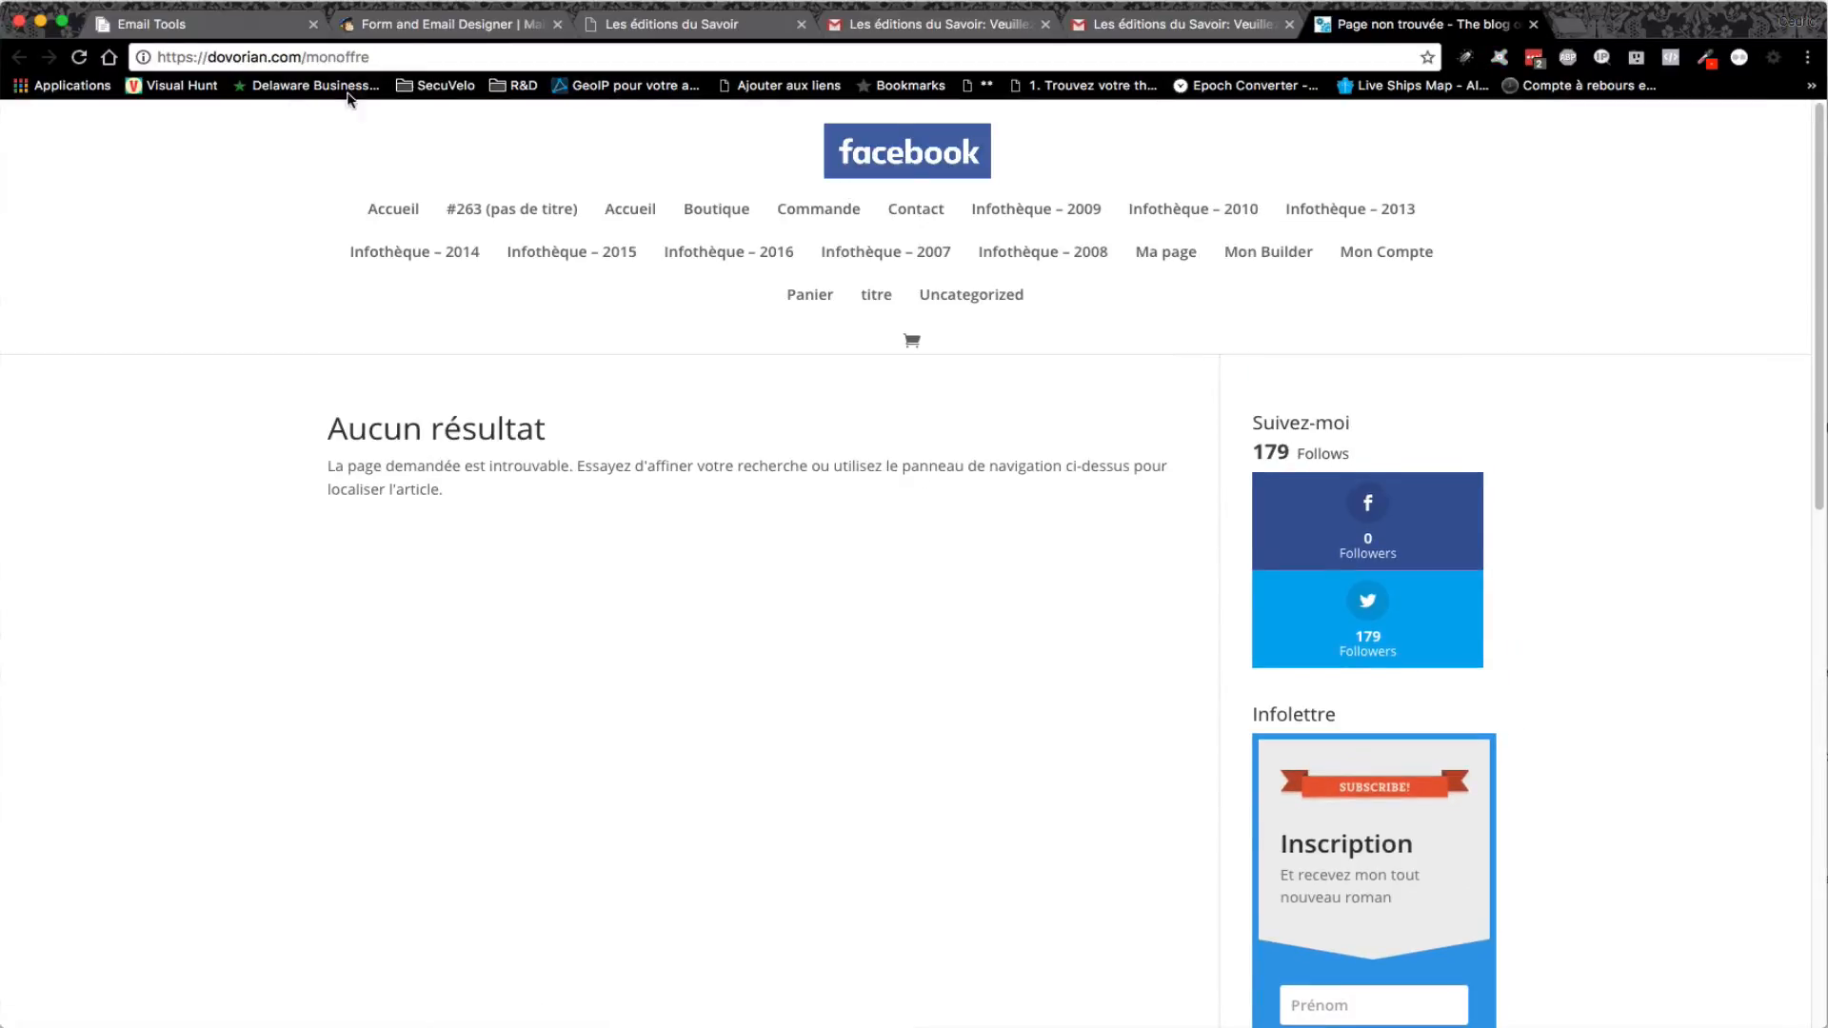
pyautogui.moveTo(305, 57); pyautogui.dragTo(391, 54)
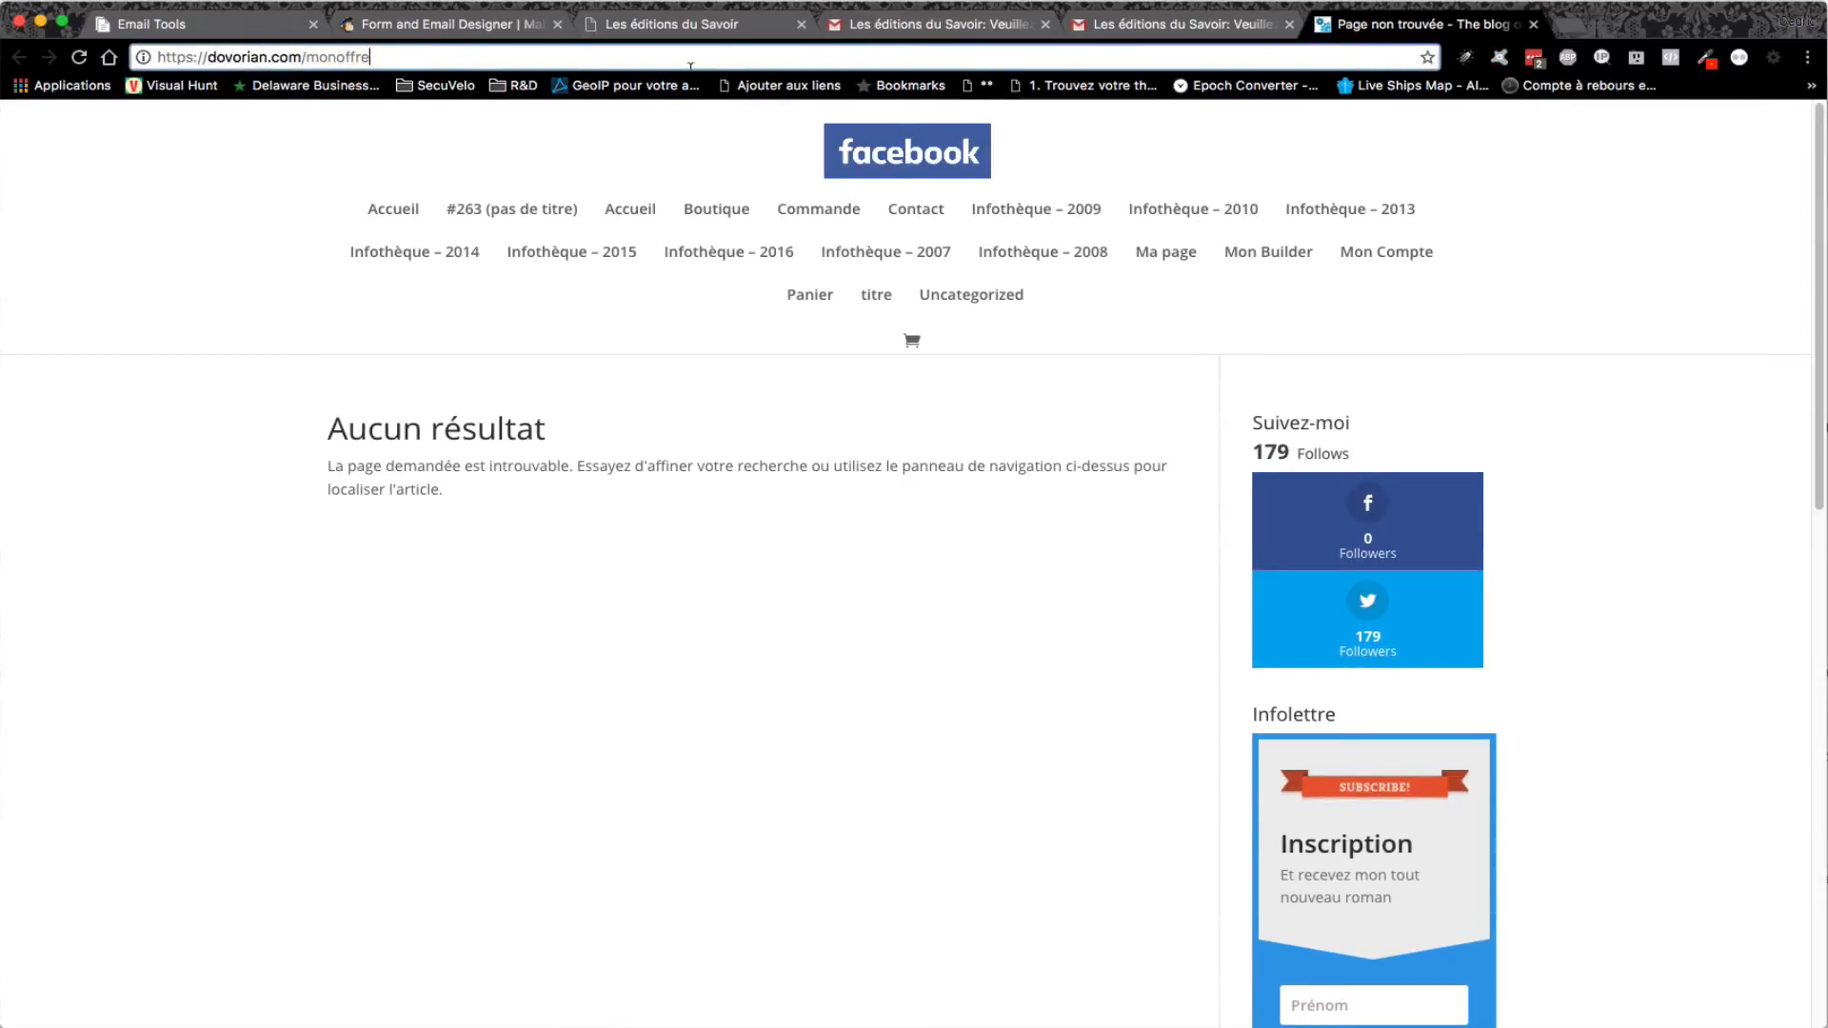
pyautogui.click(1532, 25)
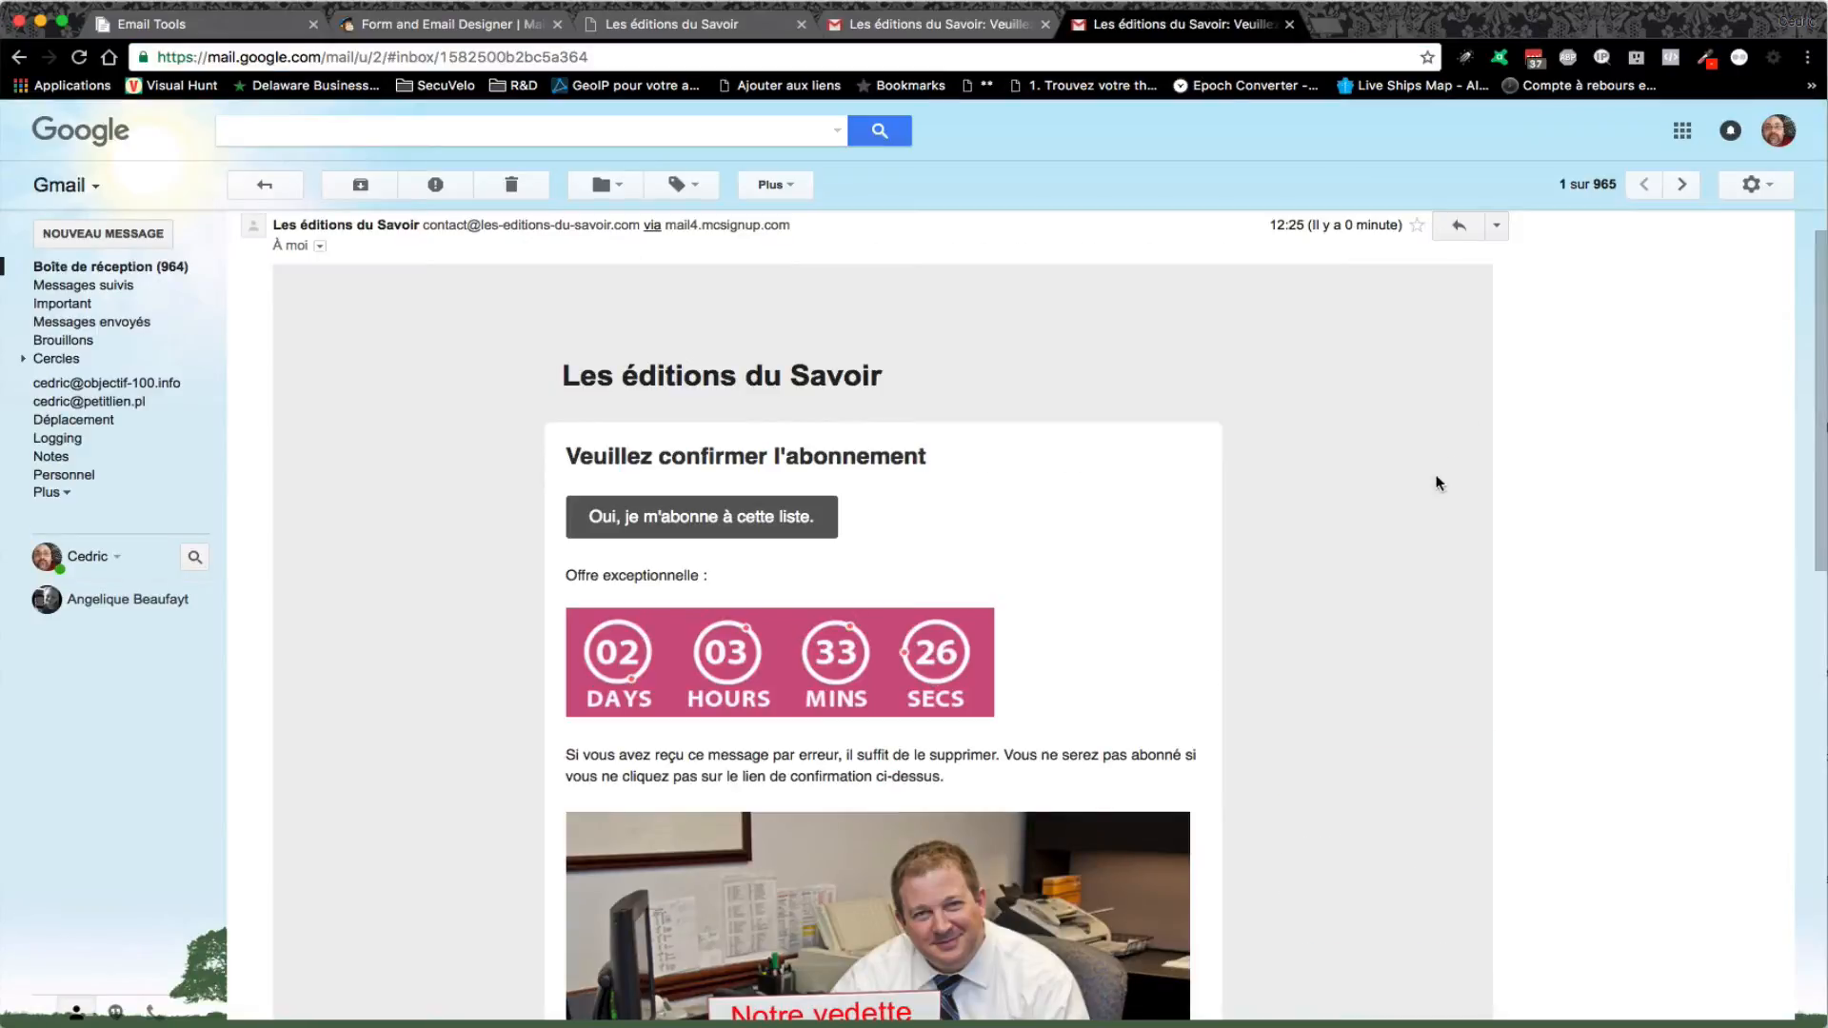
# - Close the embed code and image link windows to show the montimer and essai timer list
pyautogui.scroll(-5, 1436, 482)
pyautogui.click(152, 24)
pyautogui.click(1171, 332)
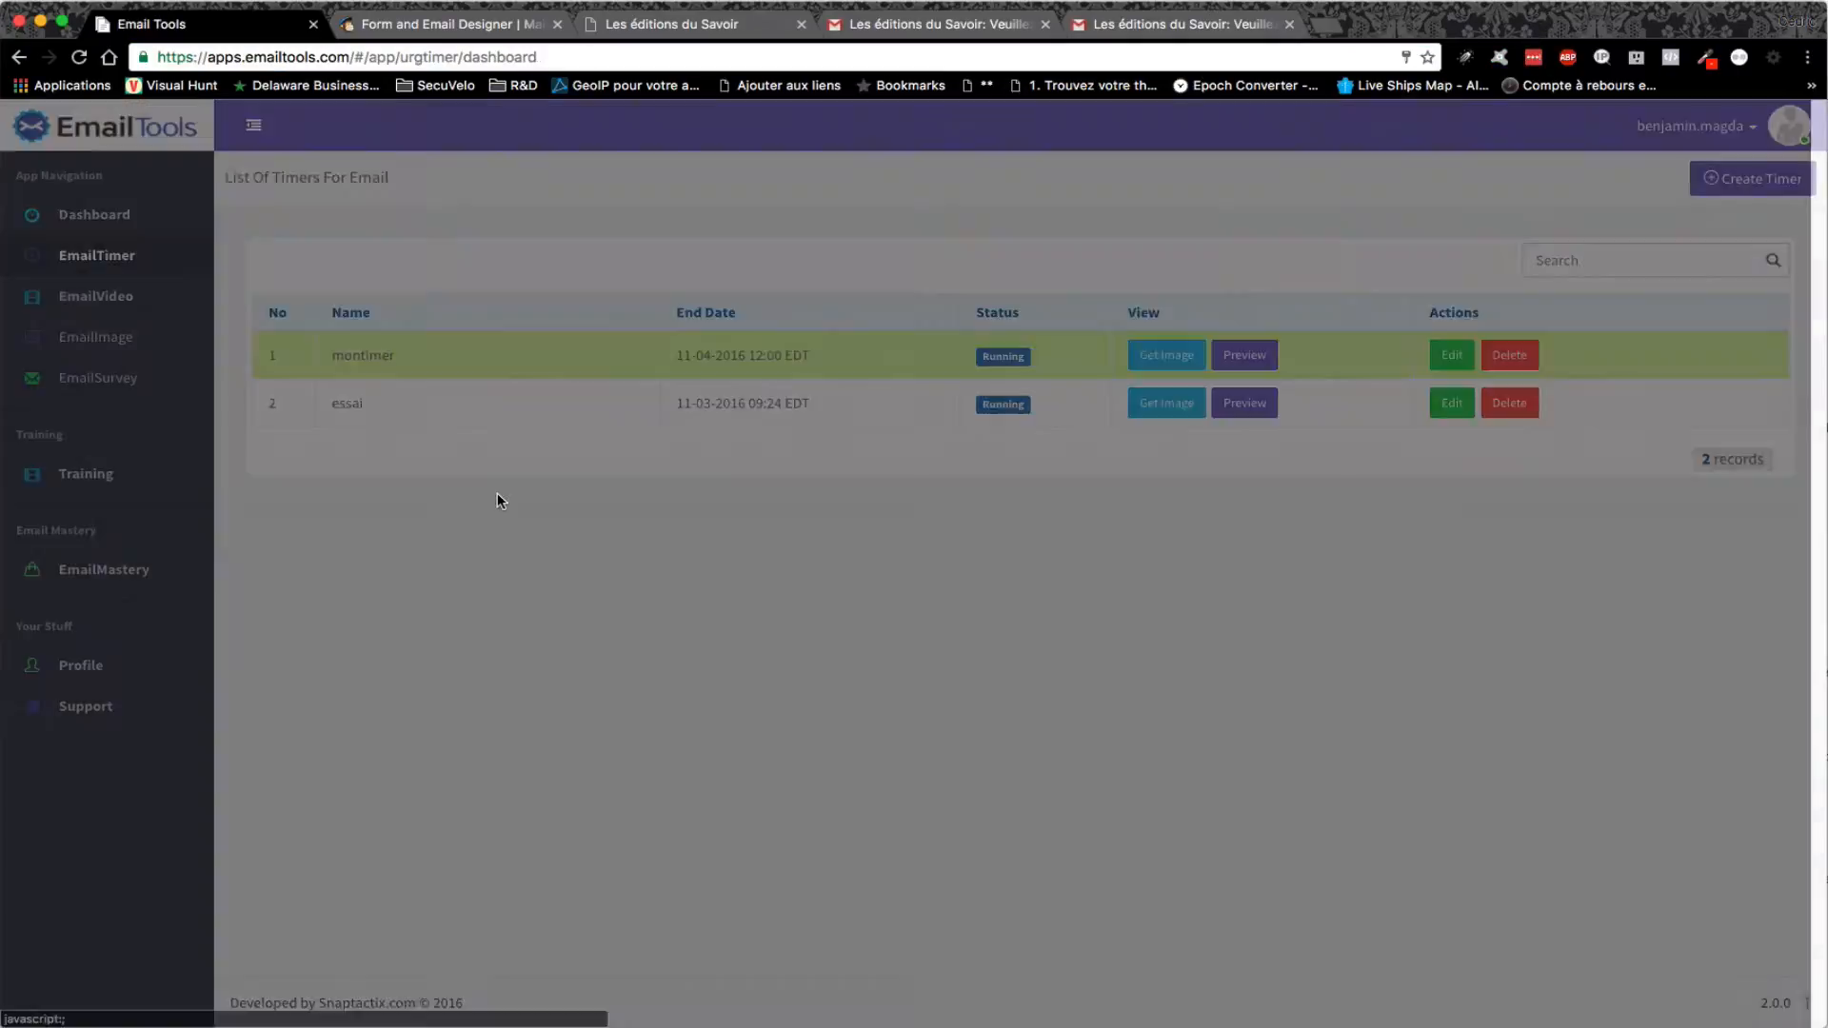
# - Review the cartoon video GIF (seconds 1 to 5, linking to exister-sur-internet.com), then open a new tab
pyautogui.click(96, 298)
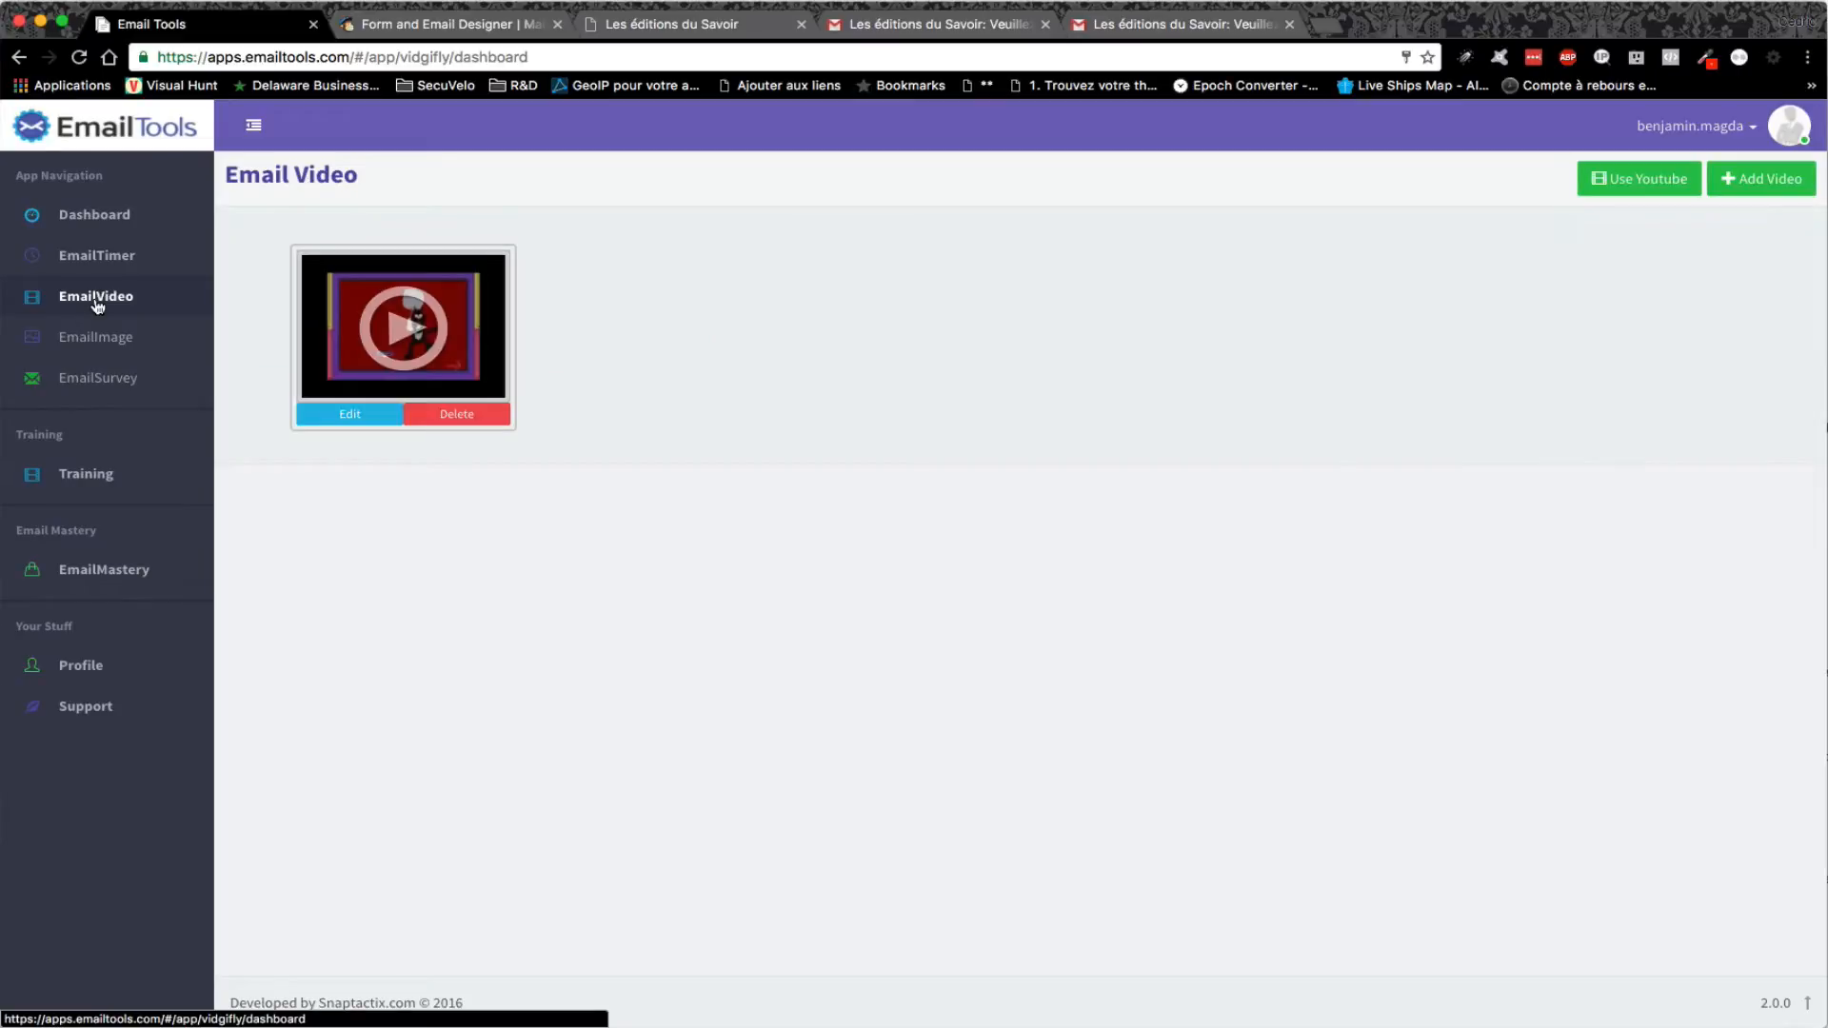
pyautogui.click(353, 416)
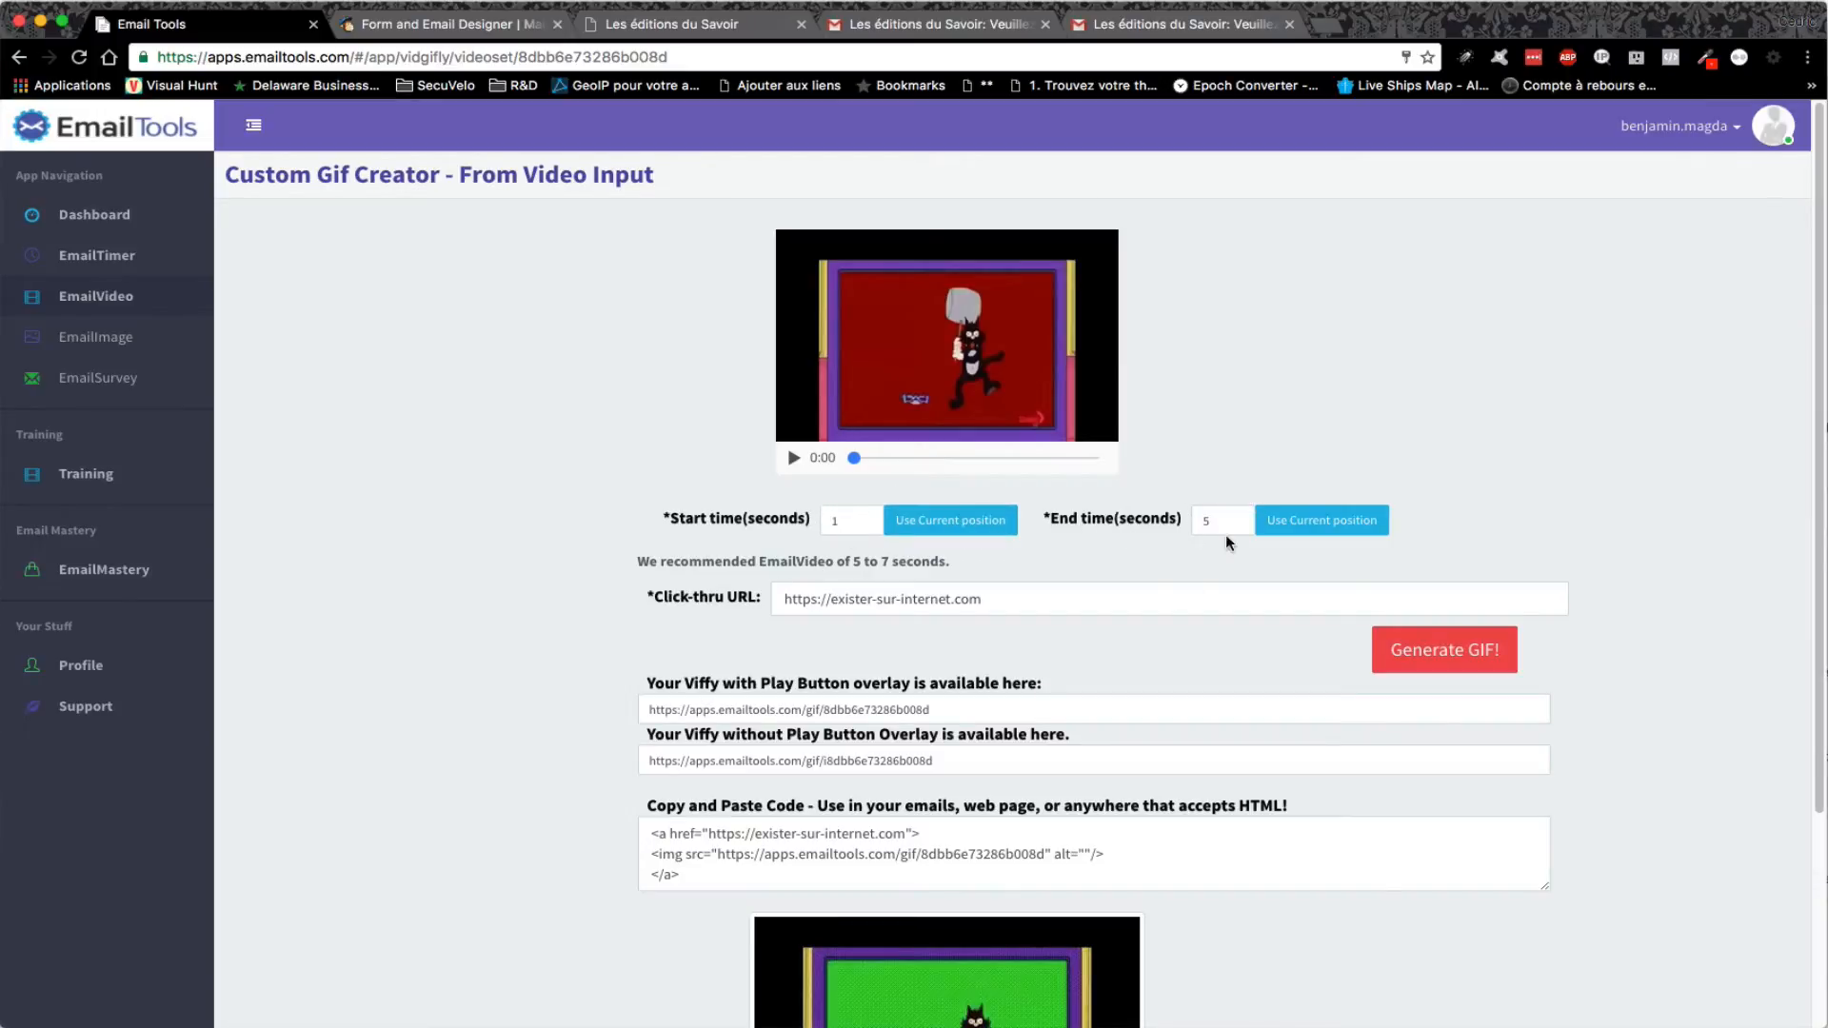
pyautogui.scroll(-5, 1218, 583)
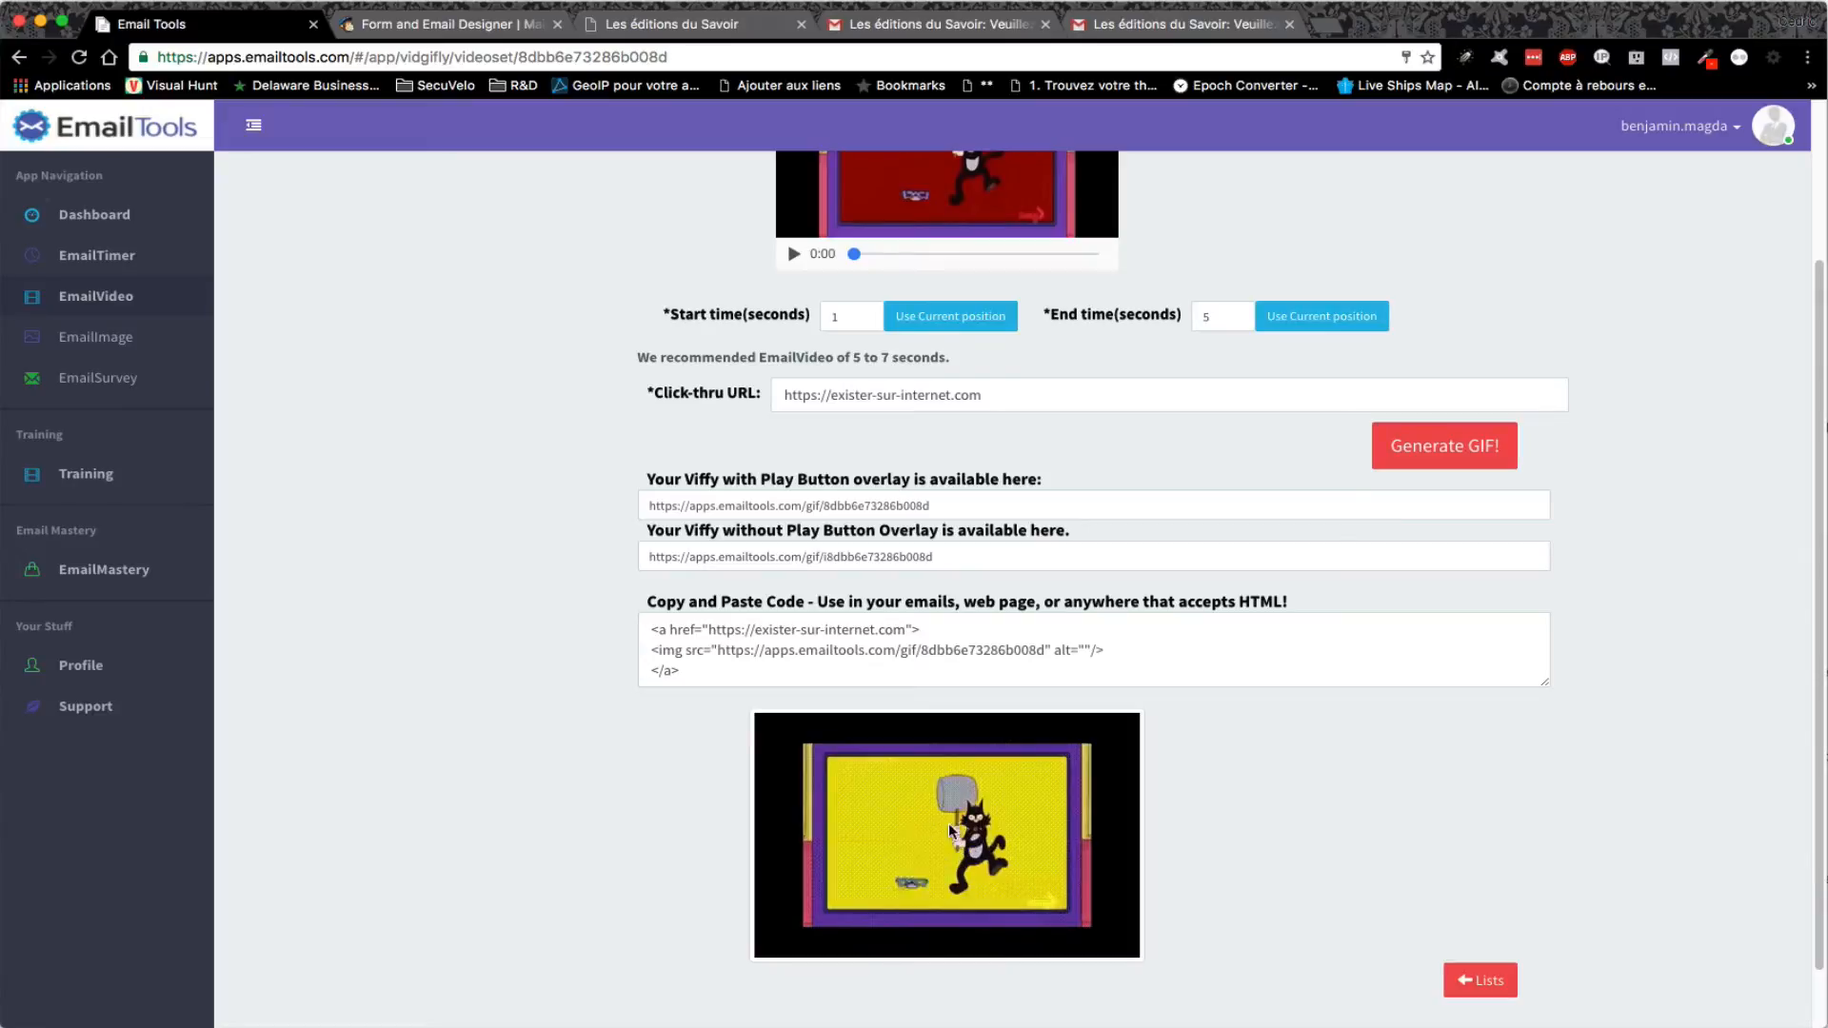
pyautogui.hotkey('ctrl', 'Tab')
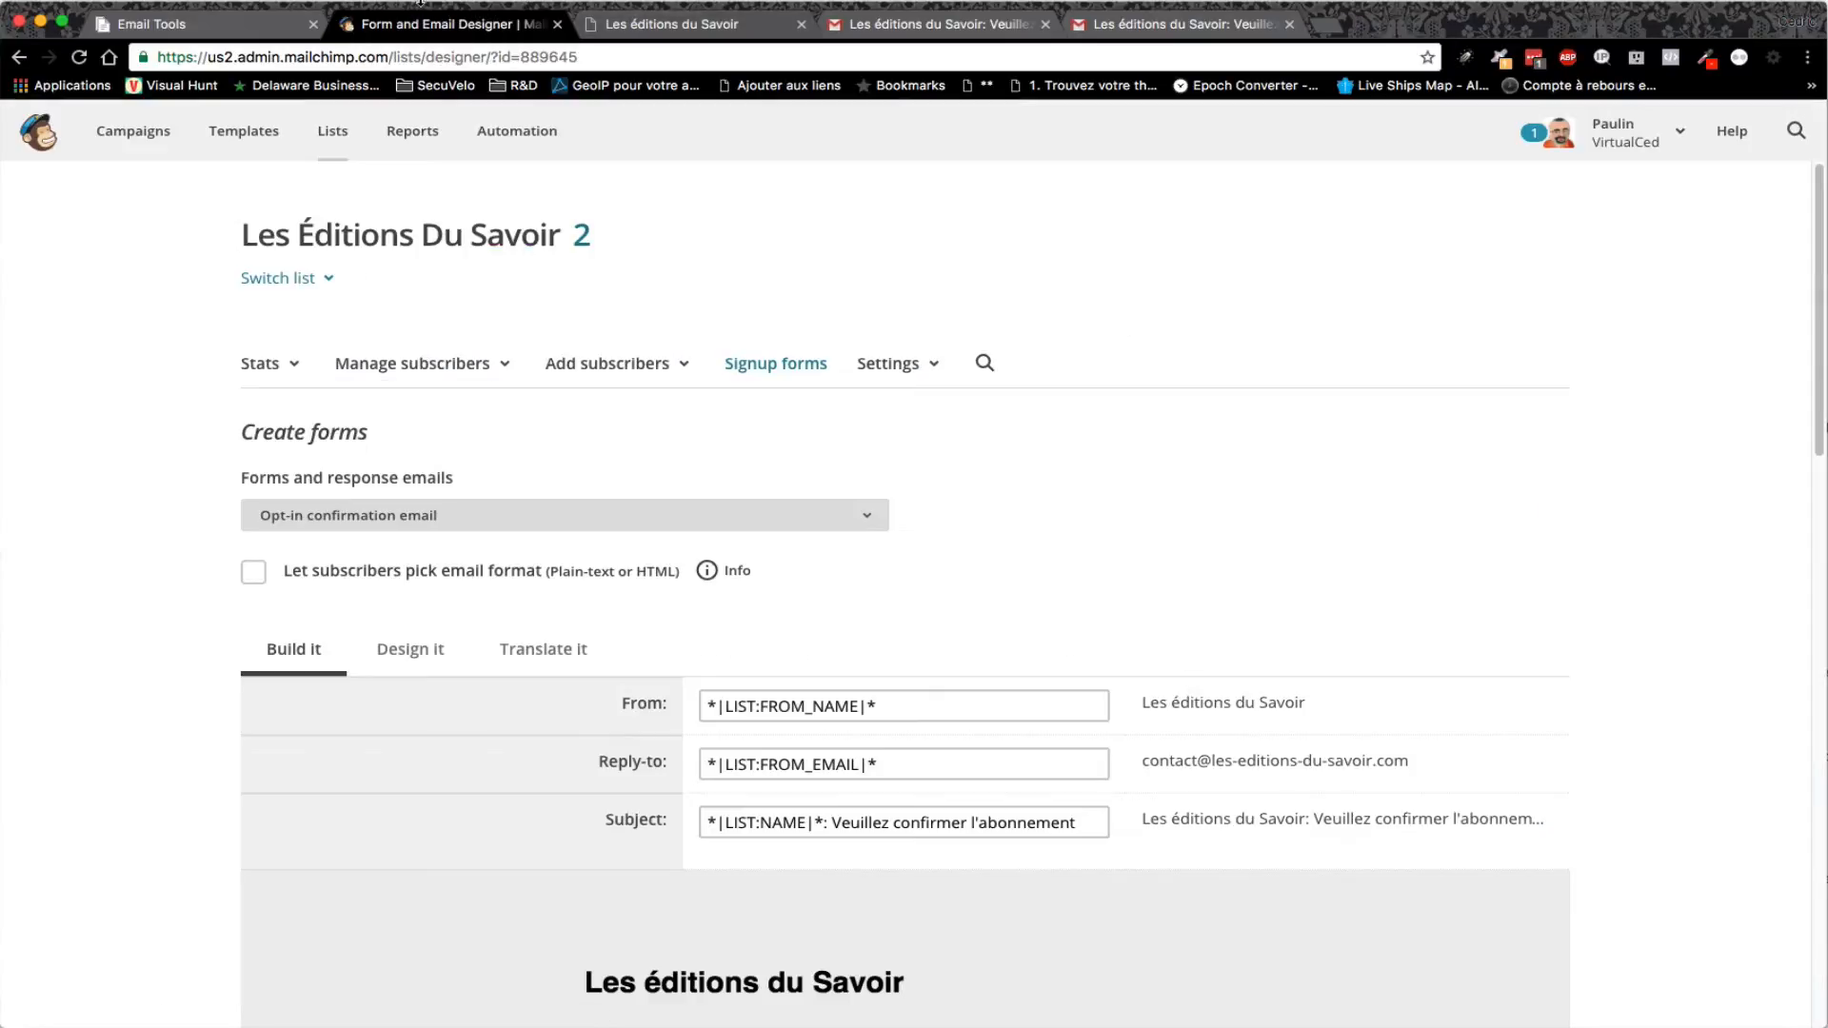
pyautogui.click(183, 24)
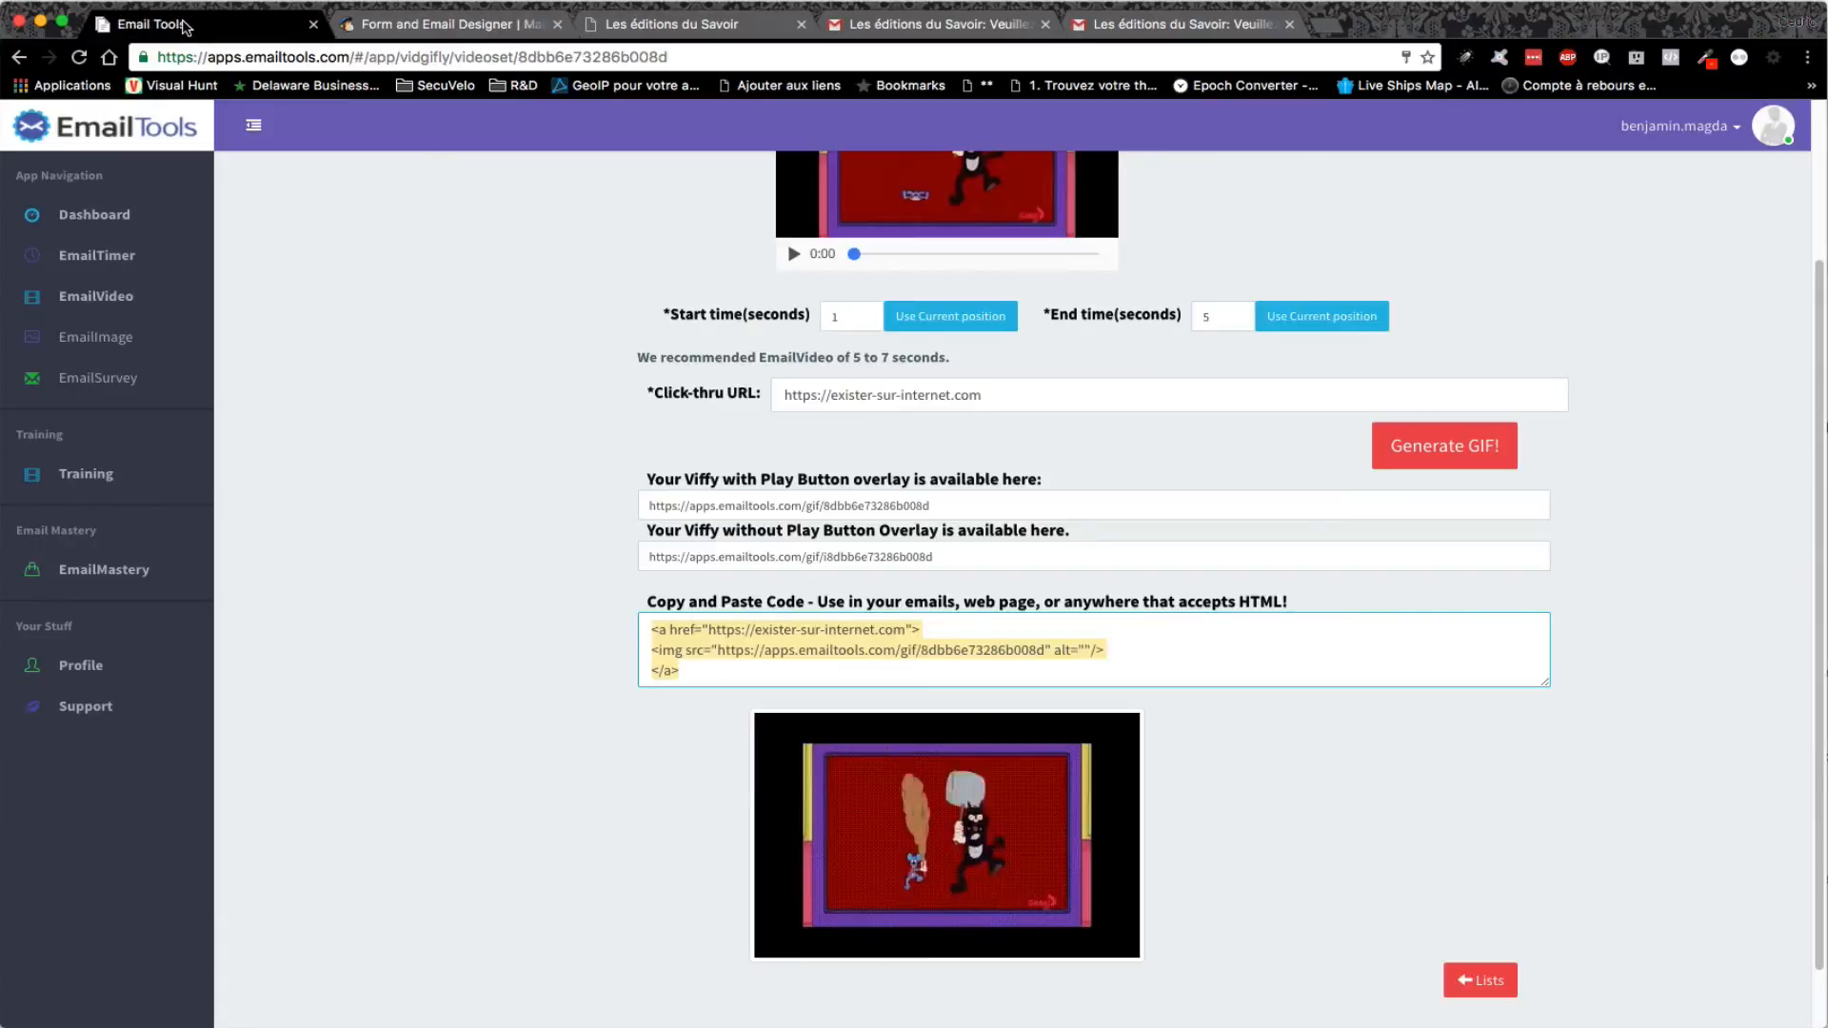
pyautogui.click(1309, 25)
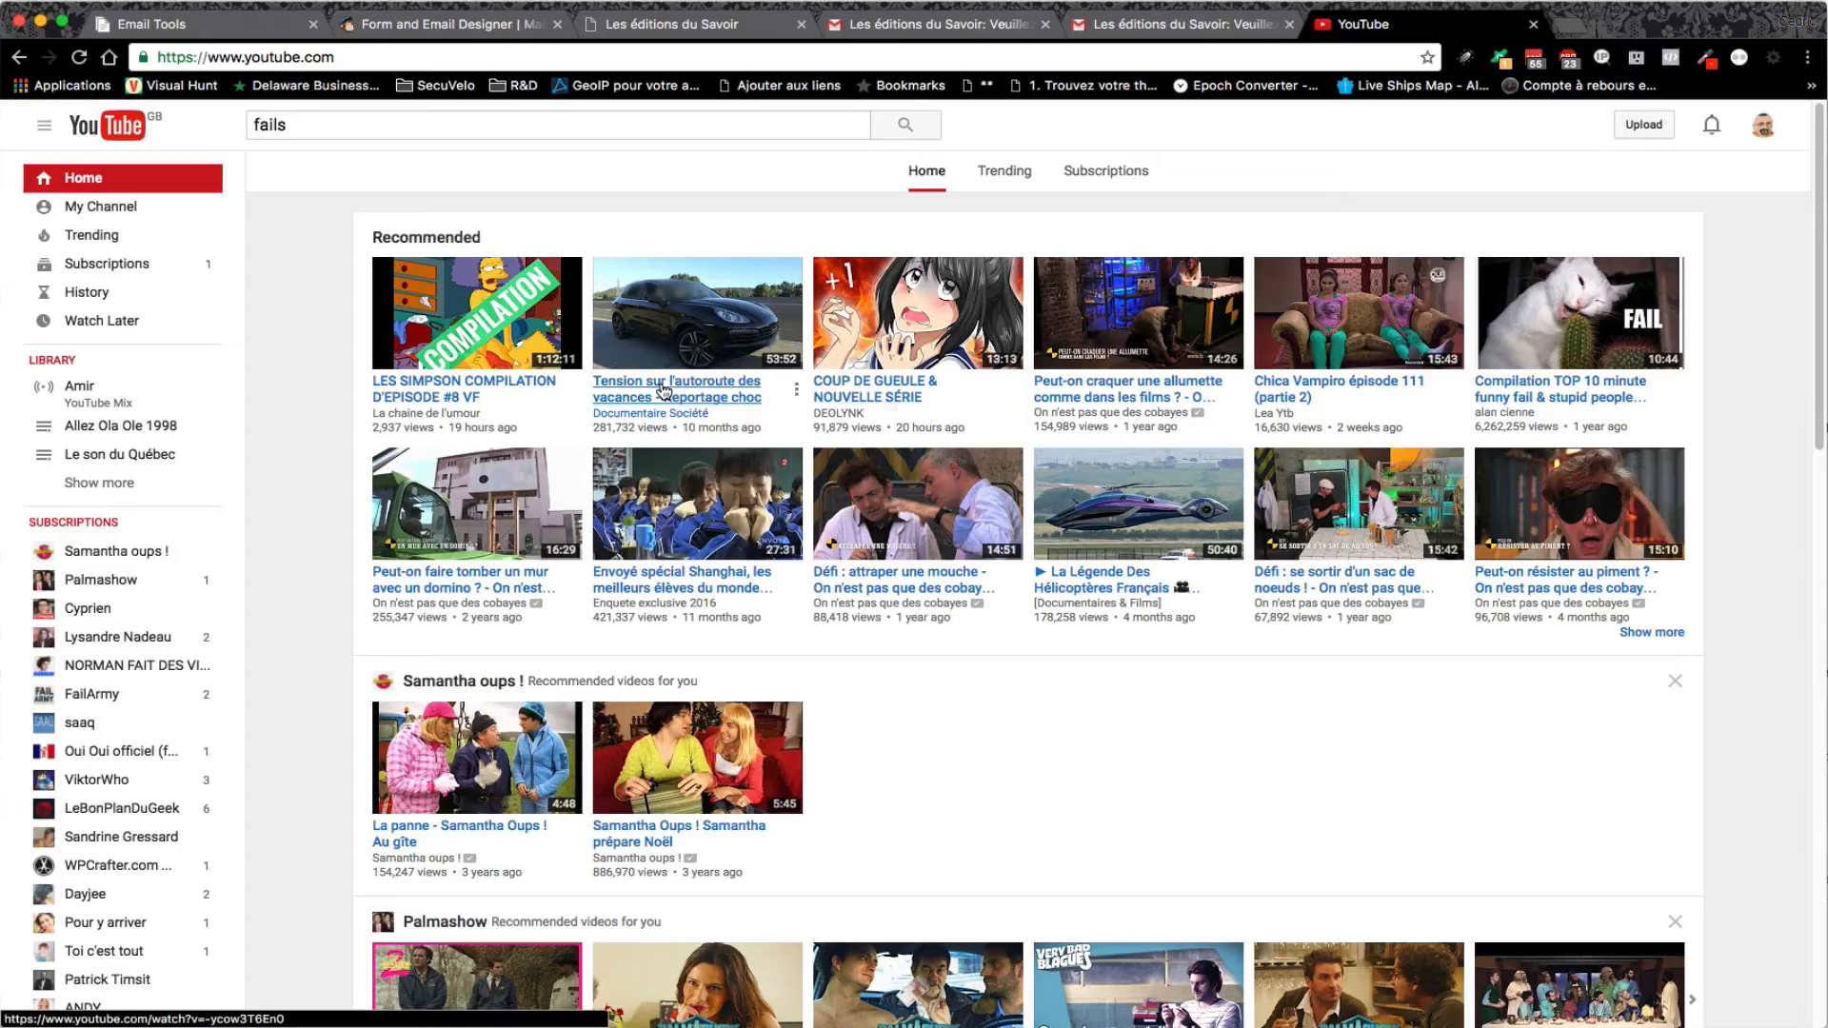
# - Open and pause the YouTube video 'Tension sur l'autoroute des vacances - Reportage choc', selecting its URL
pyautogui.click(657, 309)
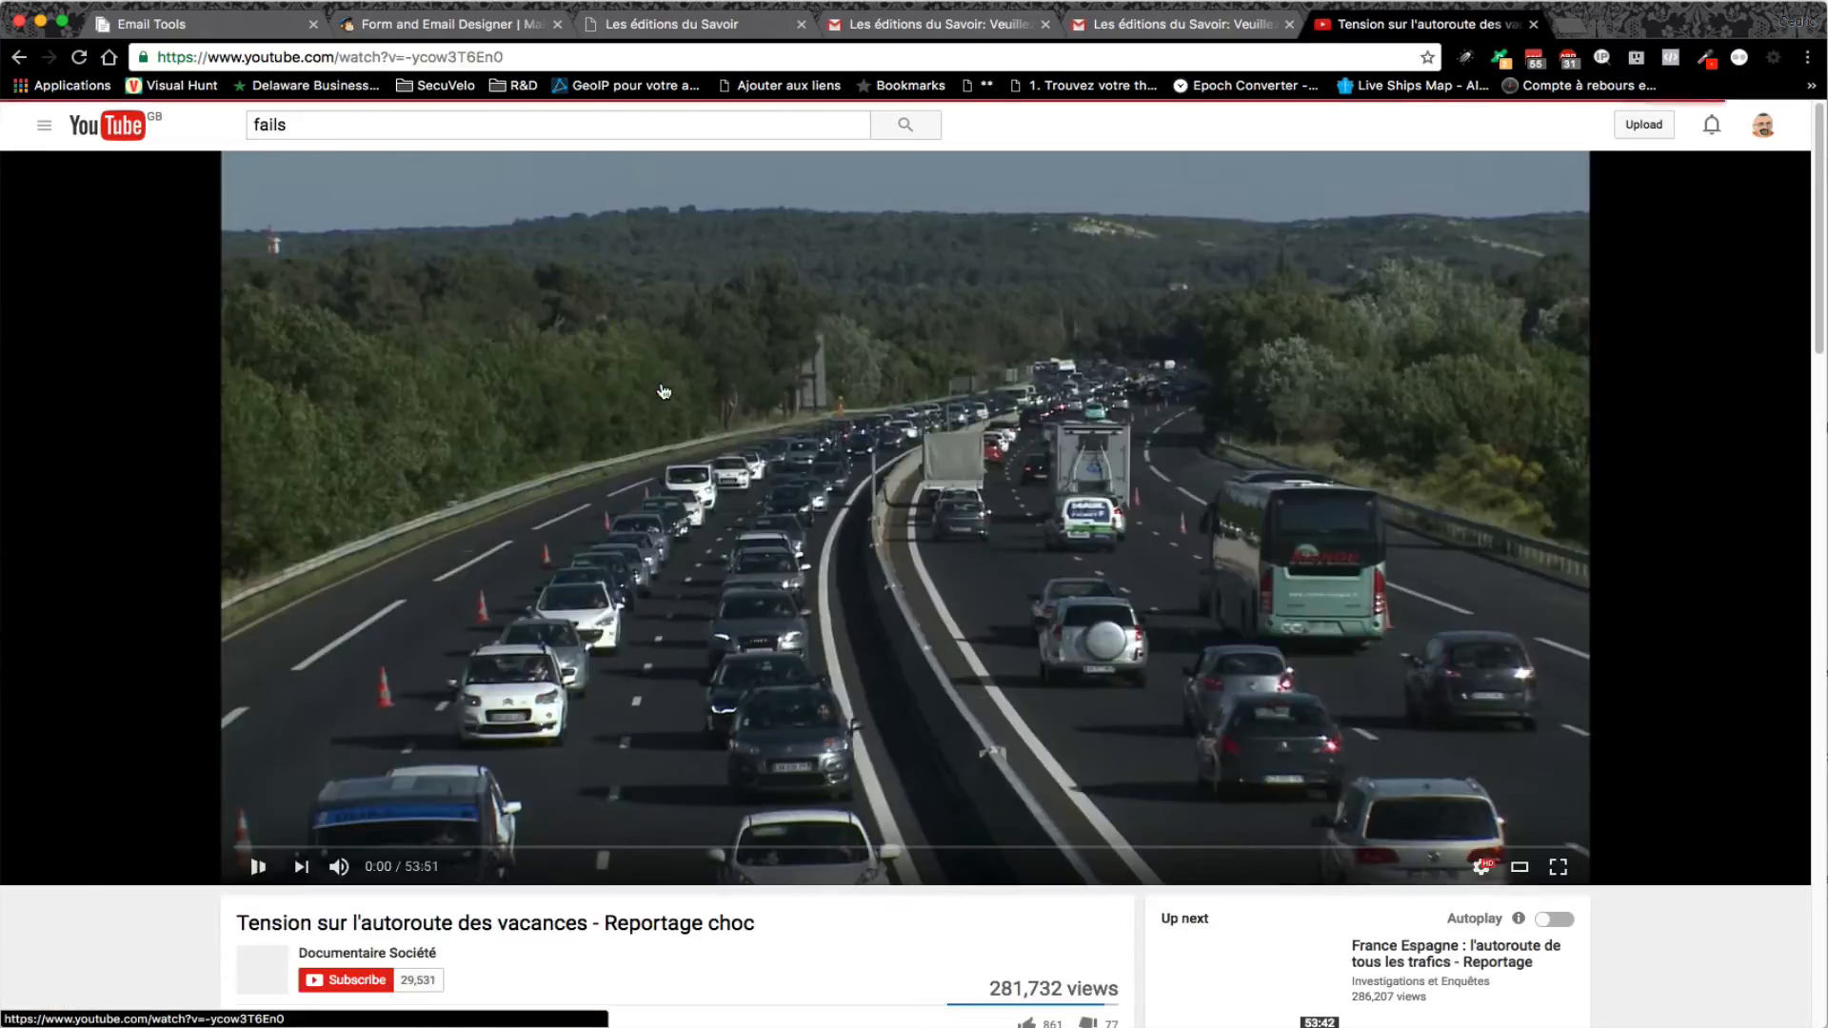
pyautogui.click(258, 867)
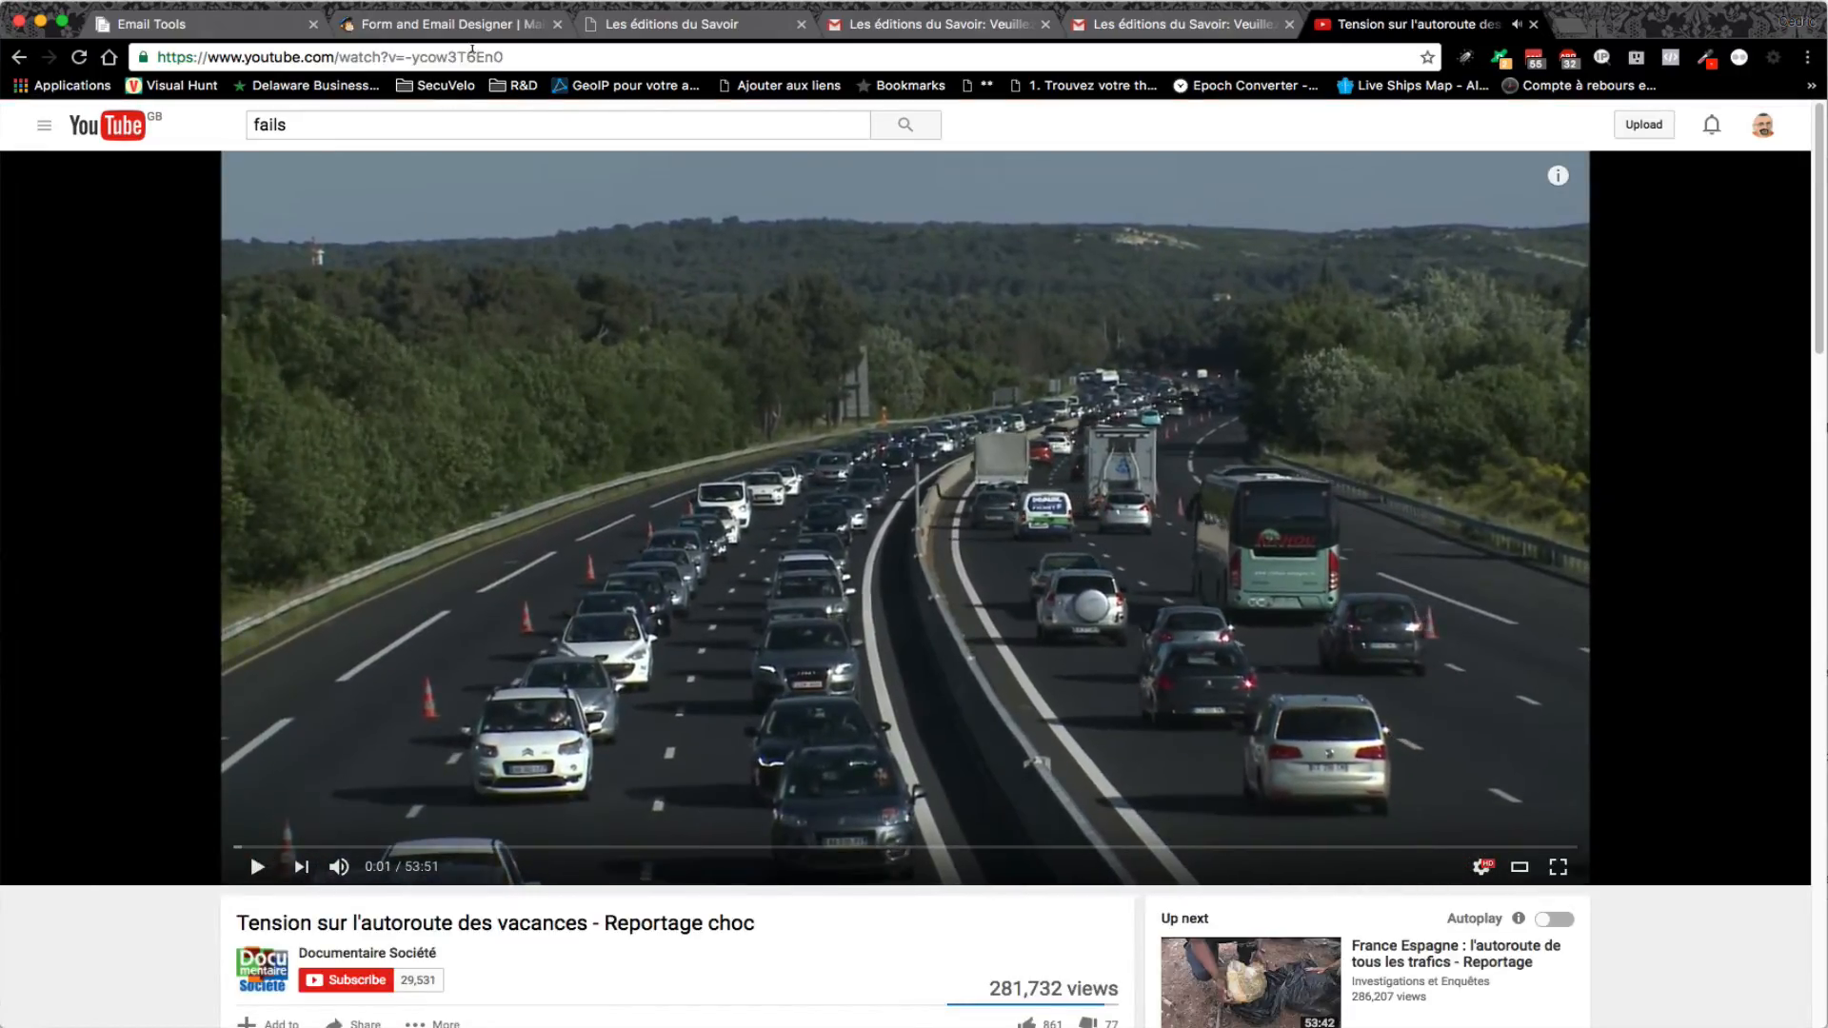
pyautogui.click(472, 52)
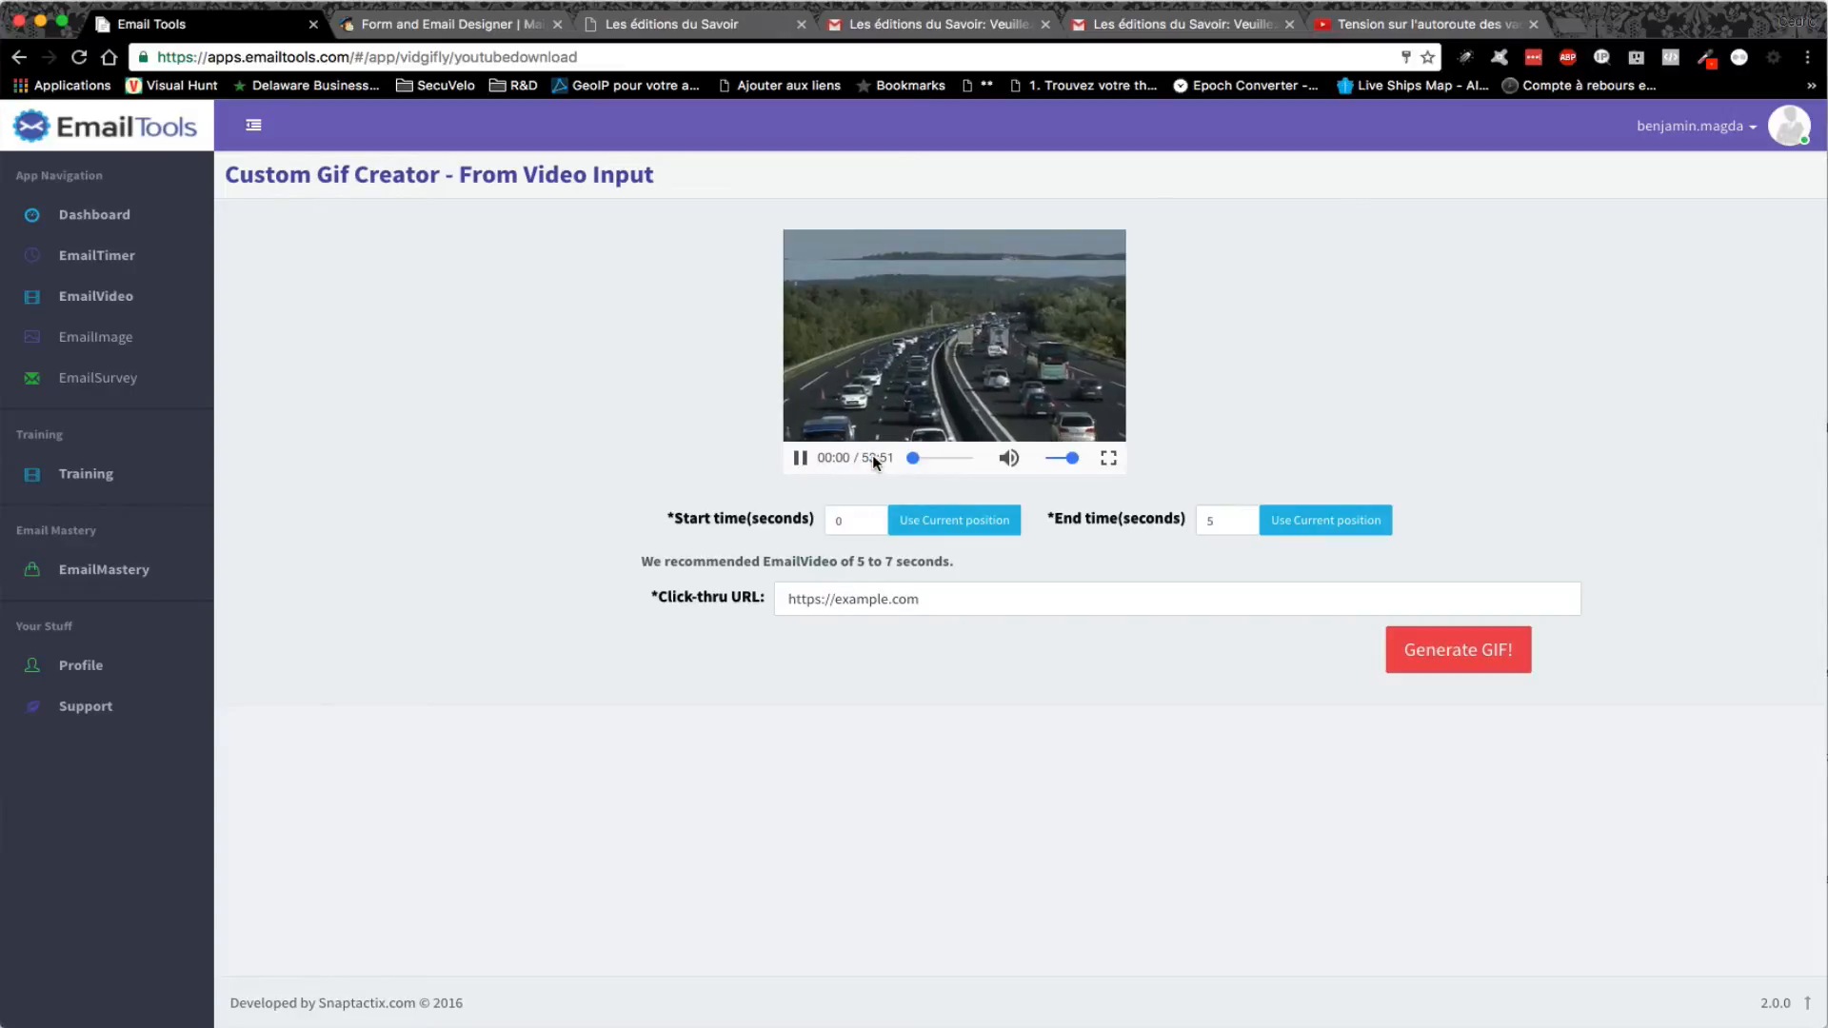
# - Clip the highway video from a start time of 390 s to an end time of 395 s
pyautogui.click(921, 457)
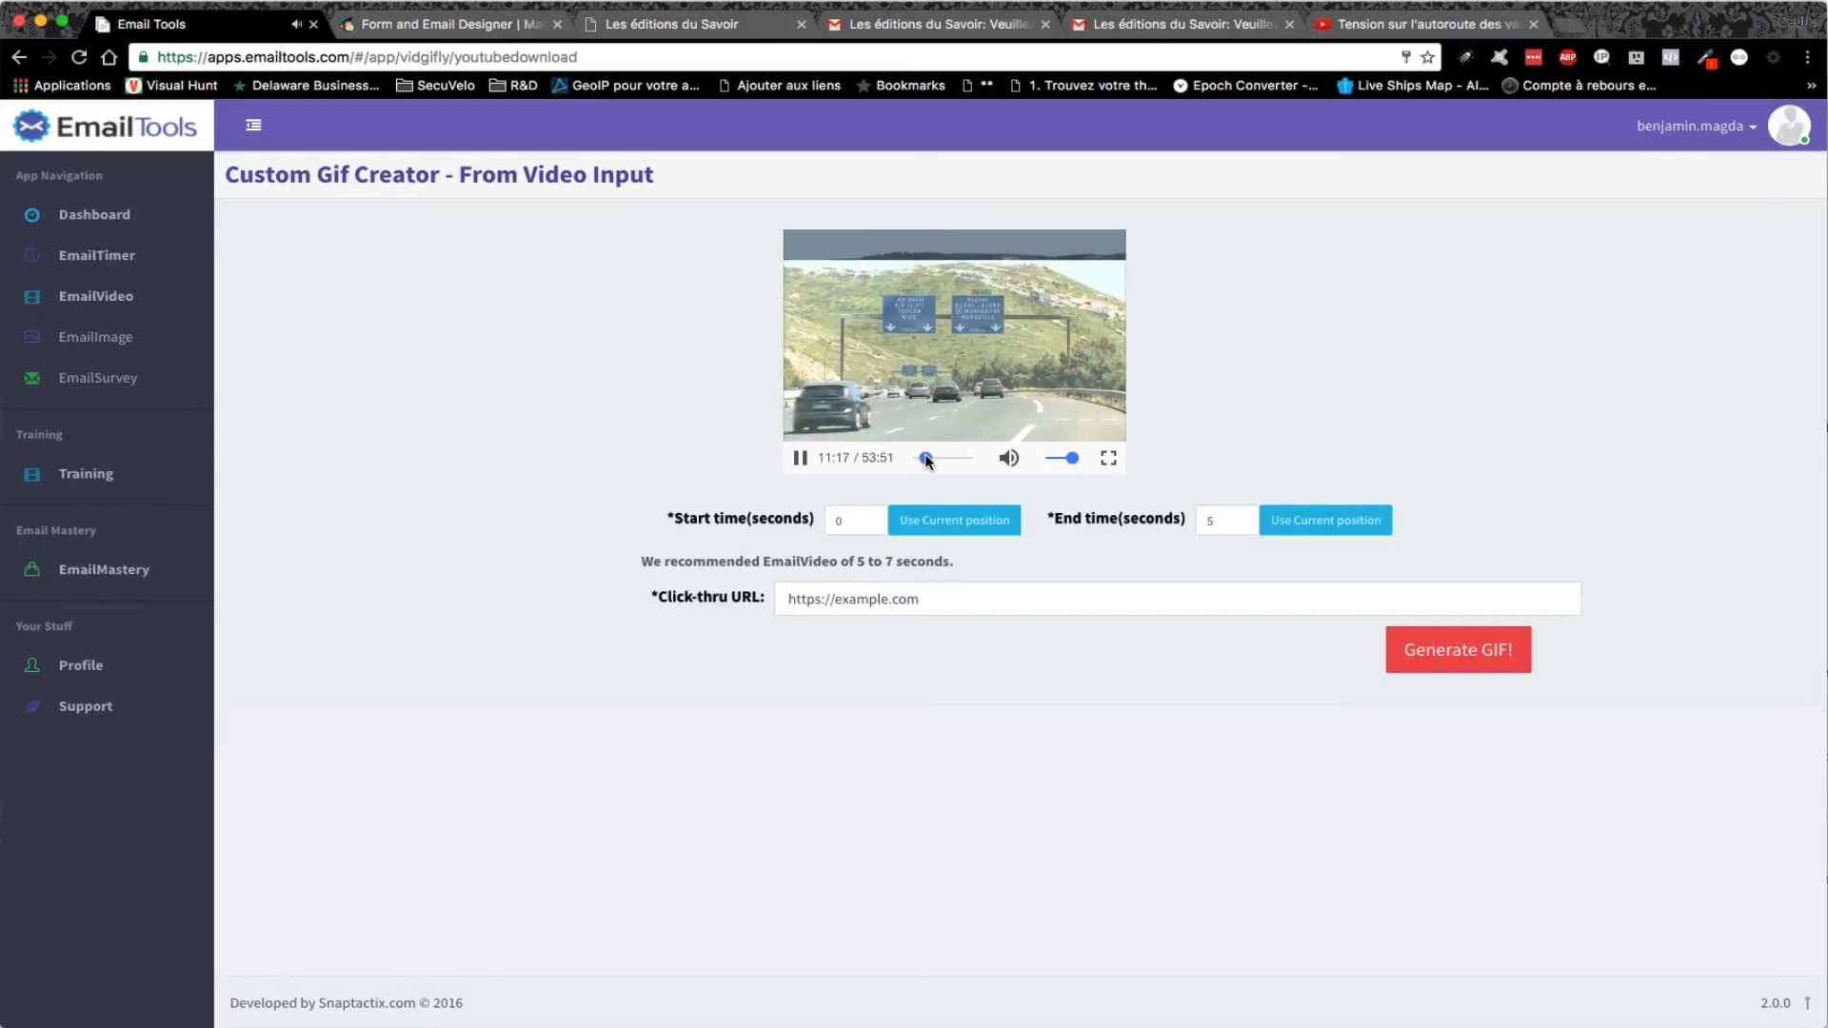
pyautogui.moveTo(924, 456); pyautogui.dragTo(921, 457)
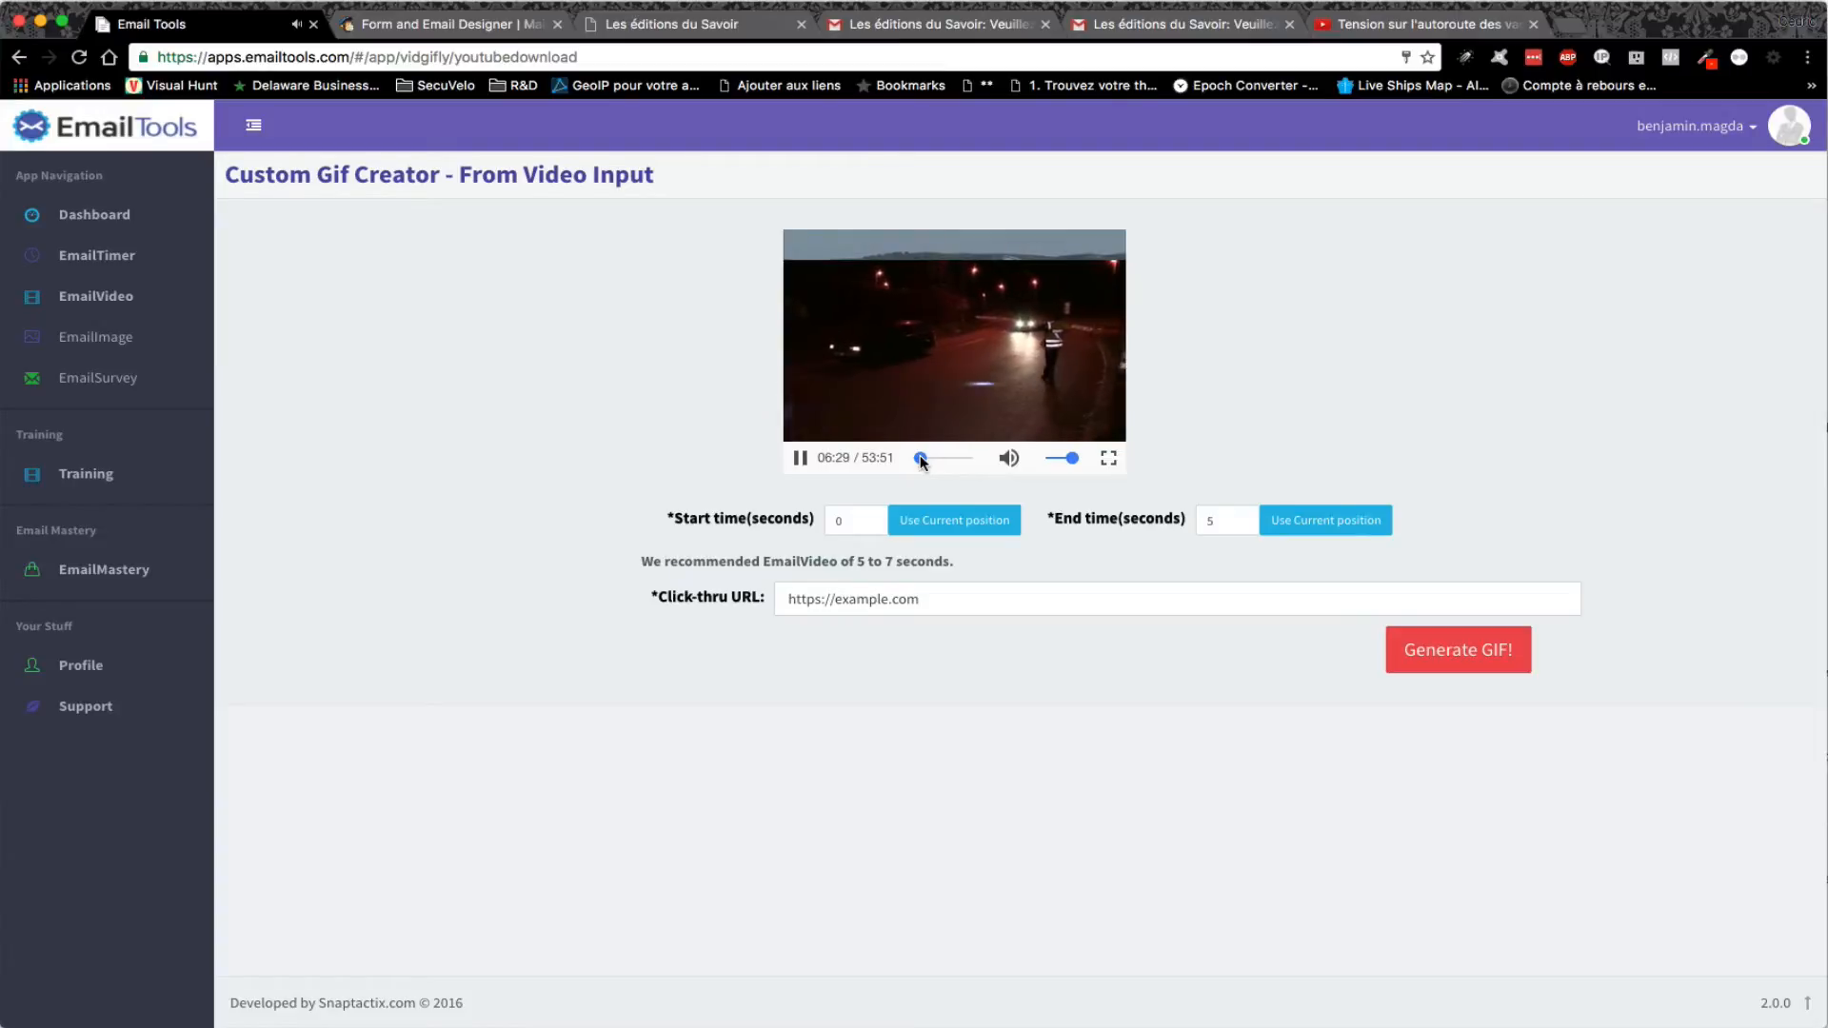
pyautogui.click(799, 458)
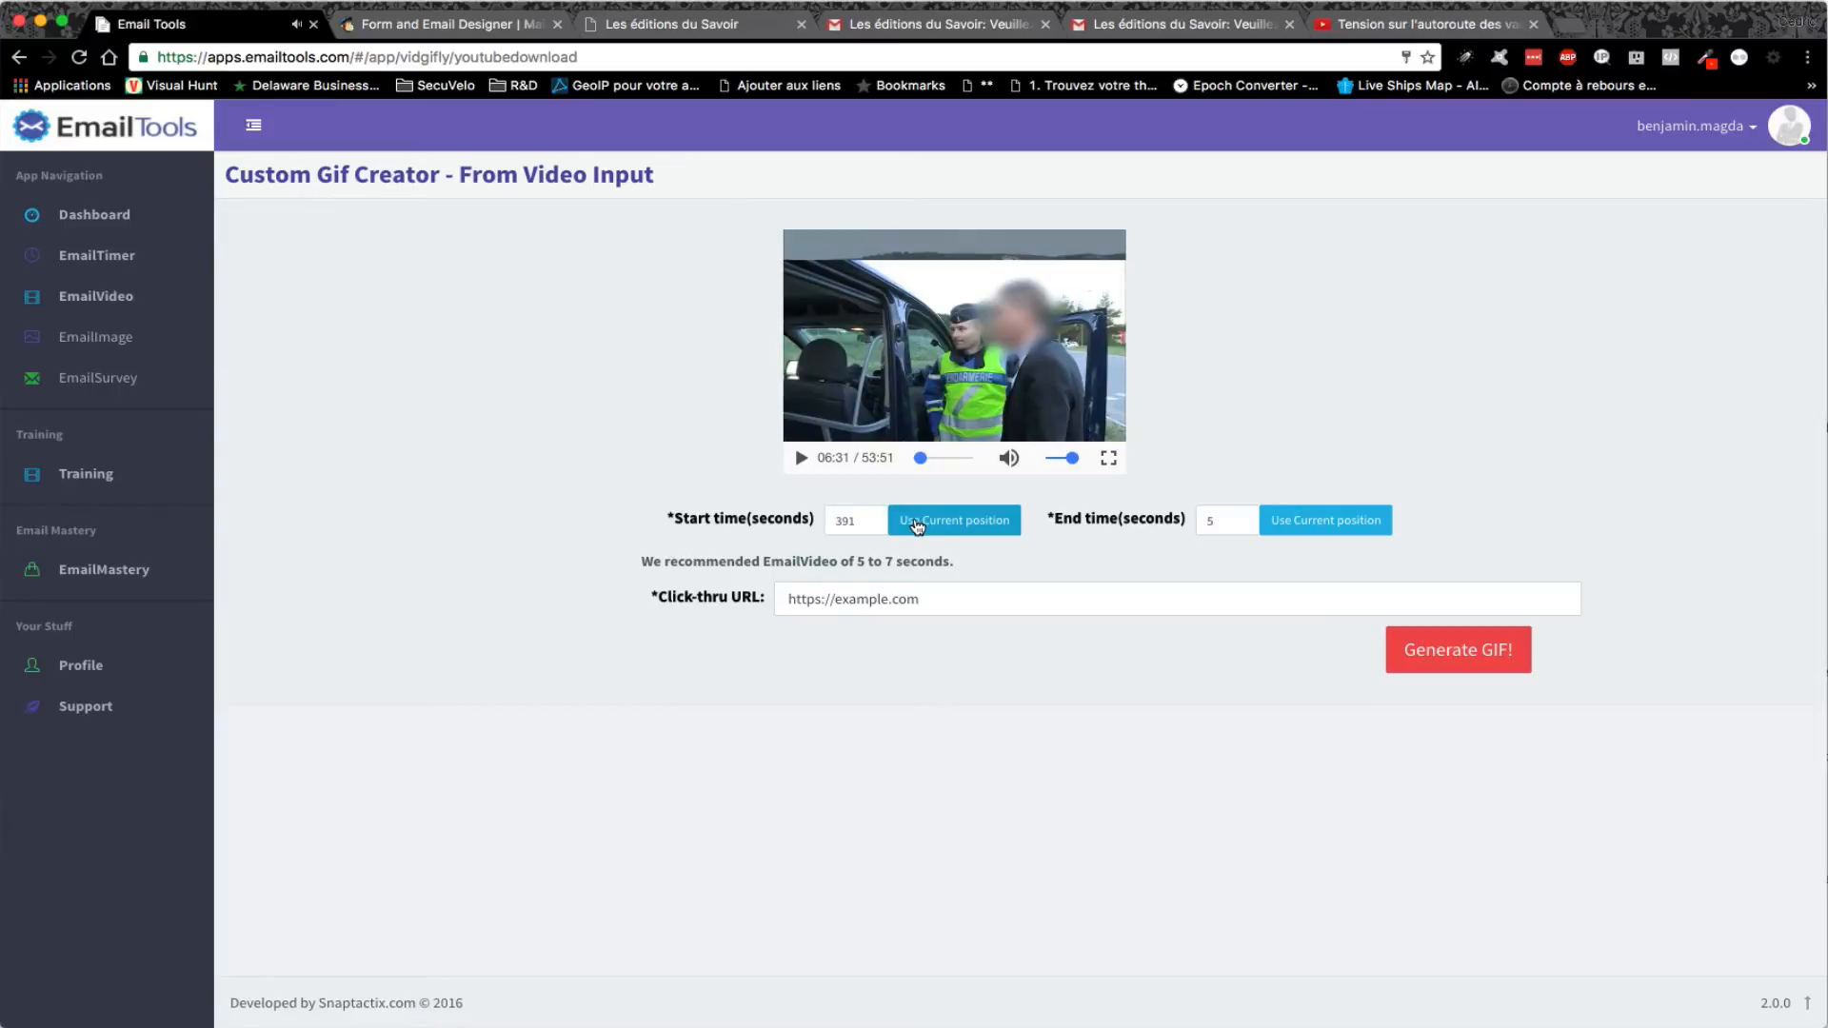
pyautogui.click(871, 525)
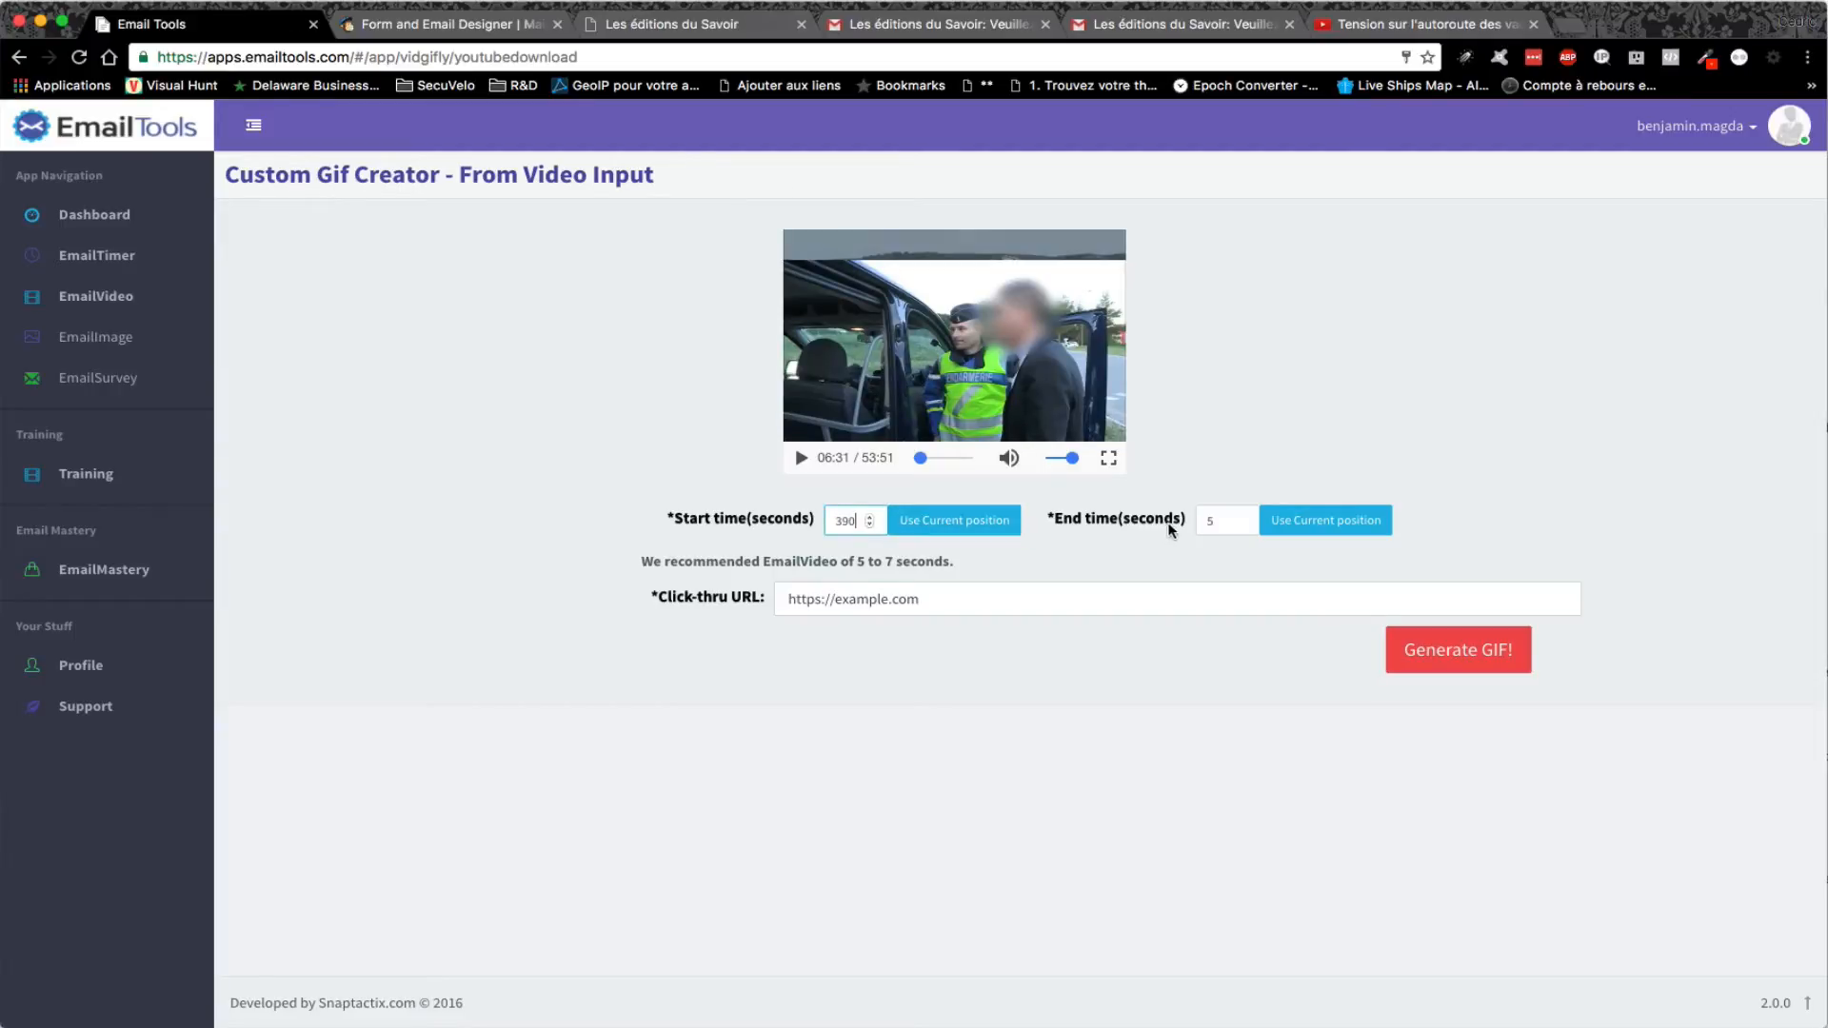
pyautogui.click(1220, 516)
pyautogui.write('395')
# - Change the GIF's click-through URL to dovorian.com and generate the GIF
pyautogui.doubleClick(842, 596)
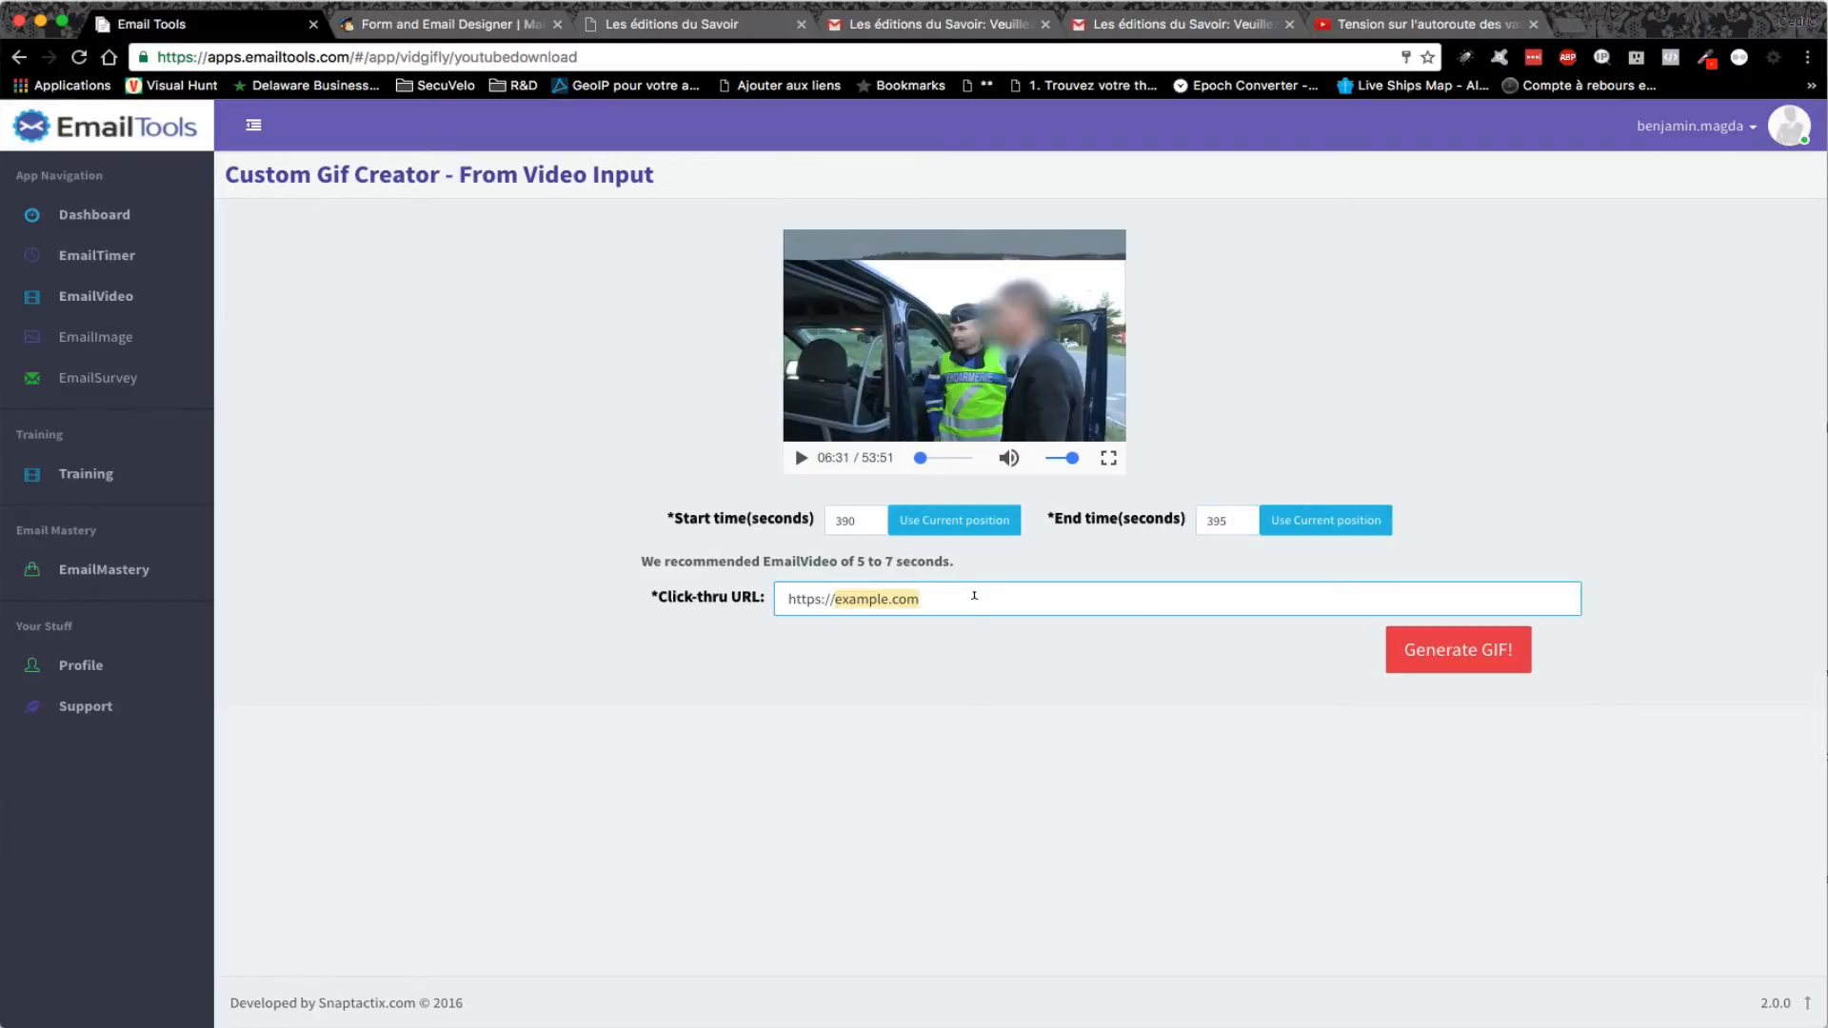
pyautogui.write('dovorian')
pyautogui.click(1480, 651)
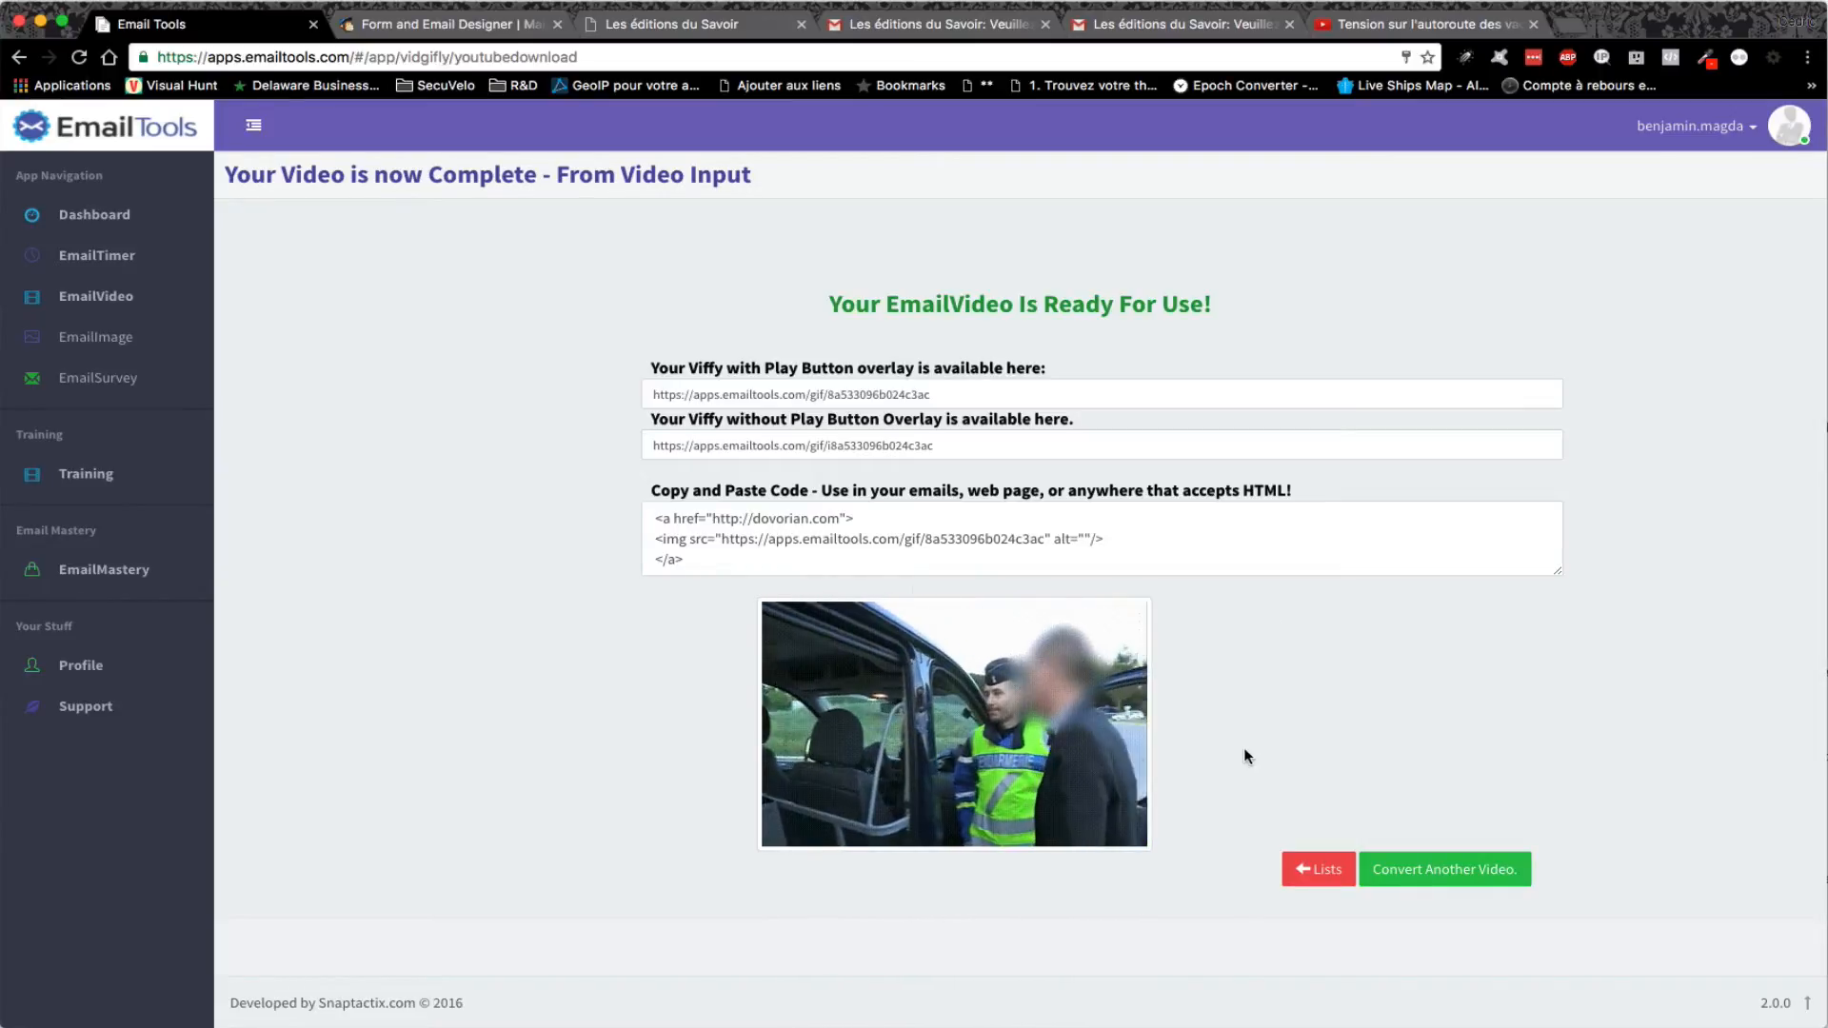
# - Copy the generated highway GIF's embed code
pyautogui.click(752, 539)
pyautogui.press('super+c')
pyautogui.rightClick(753, 544)
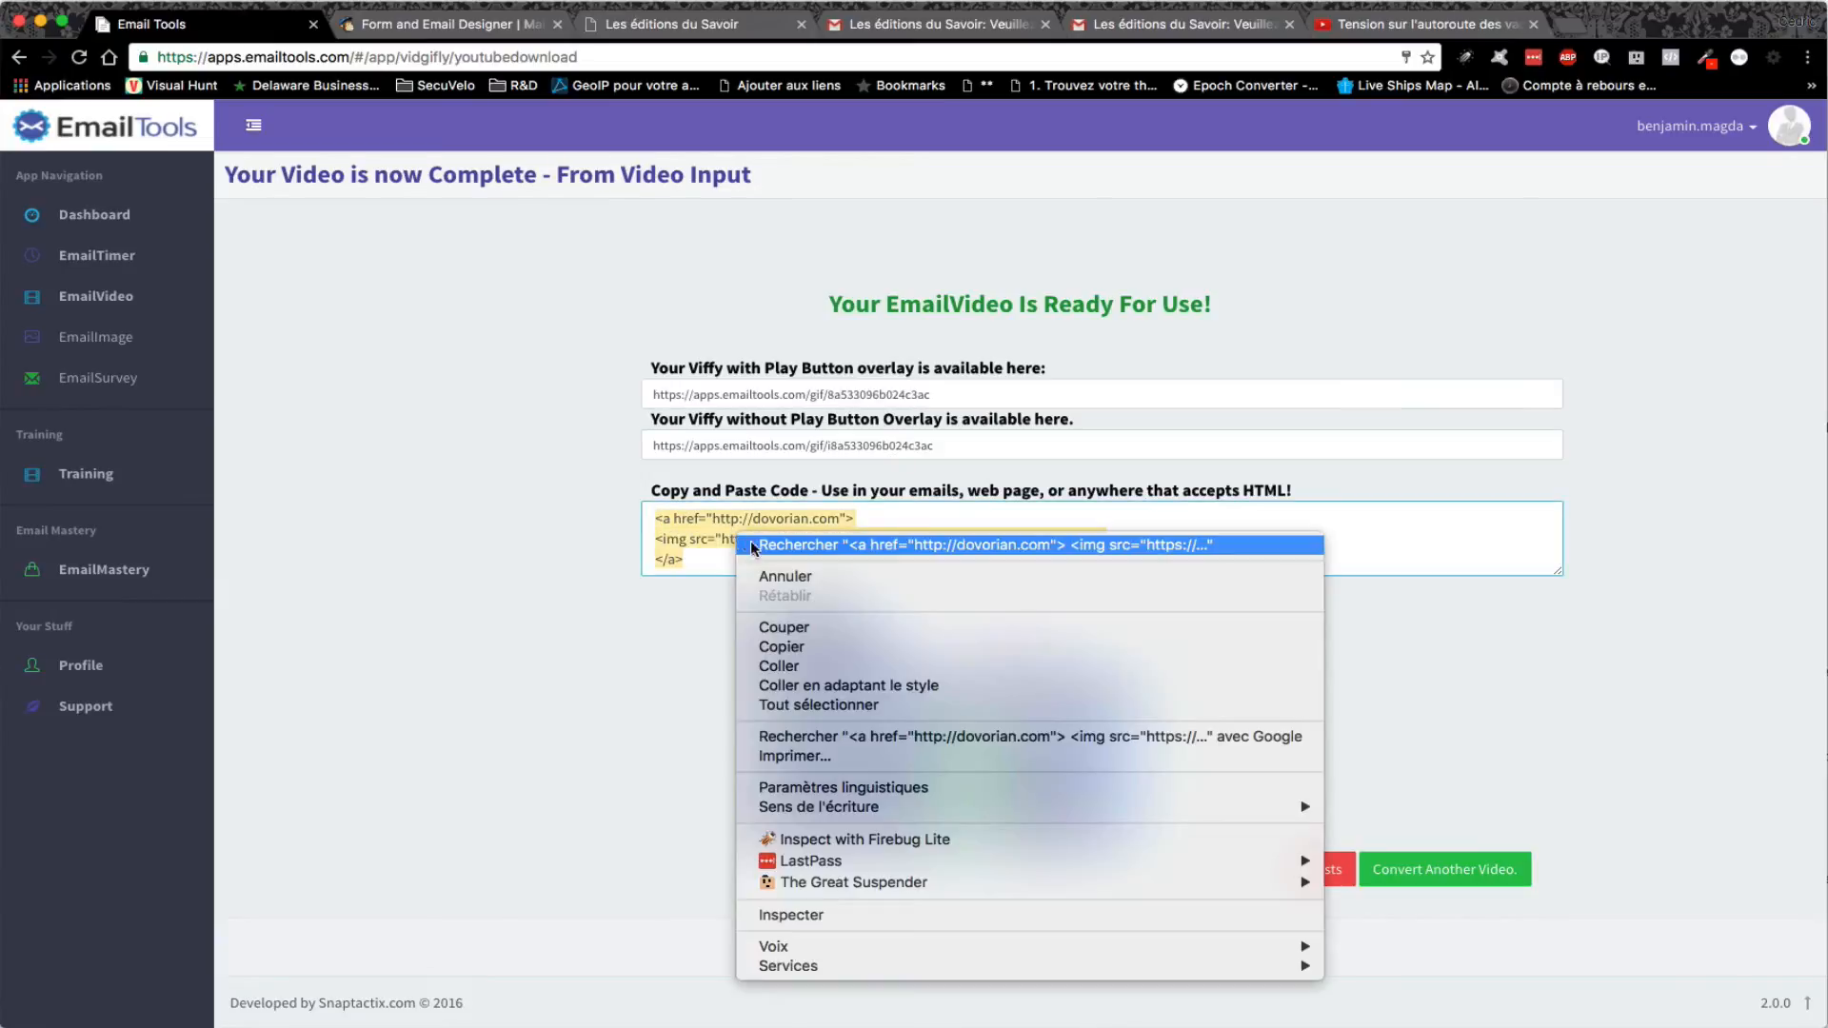
pyautogui.click(805, 647)
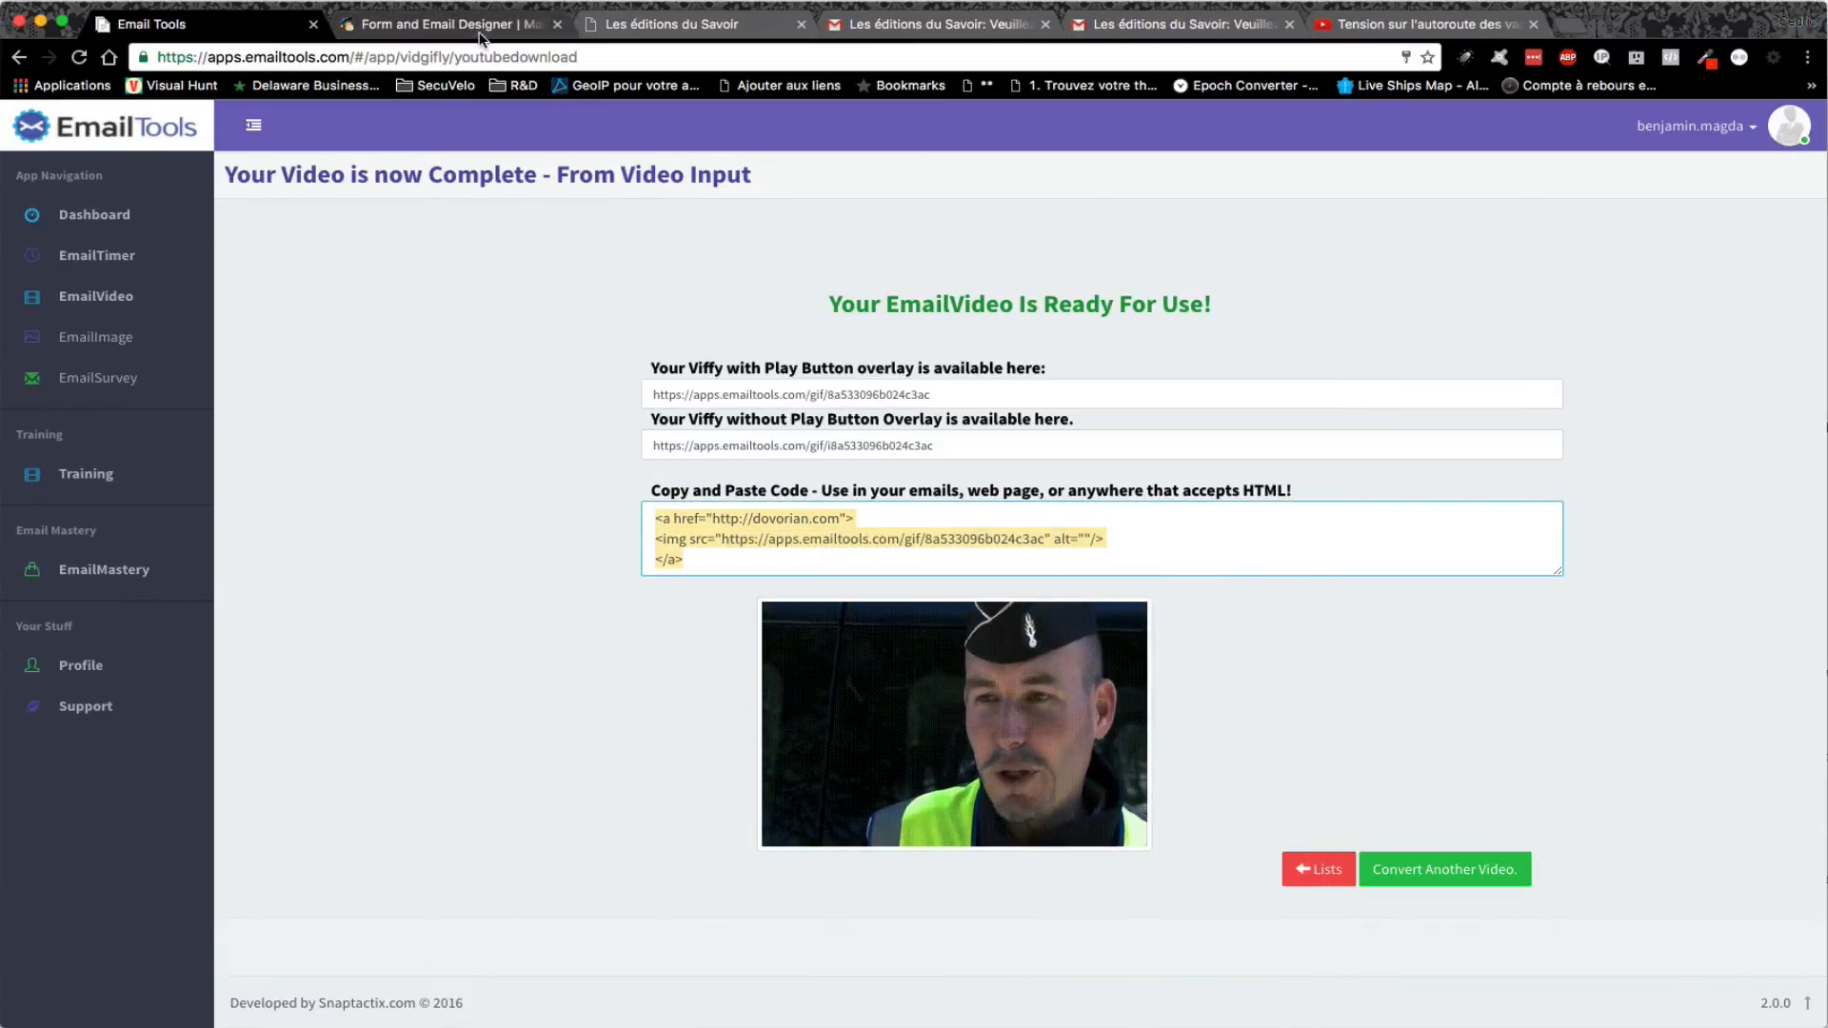
pyautogui.click(481, 36)
# - Replace the old cartoon GIF code in the content block's HTML source with the highway GIF code, and save
pyautogui.scroll(-10, 1069, 633)
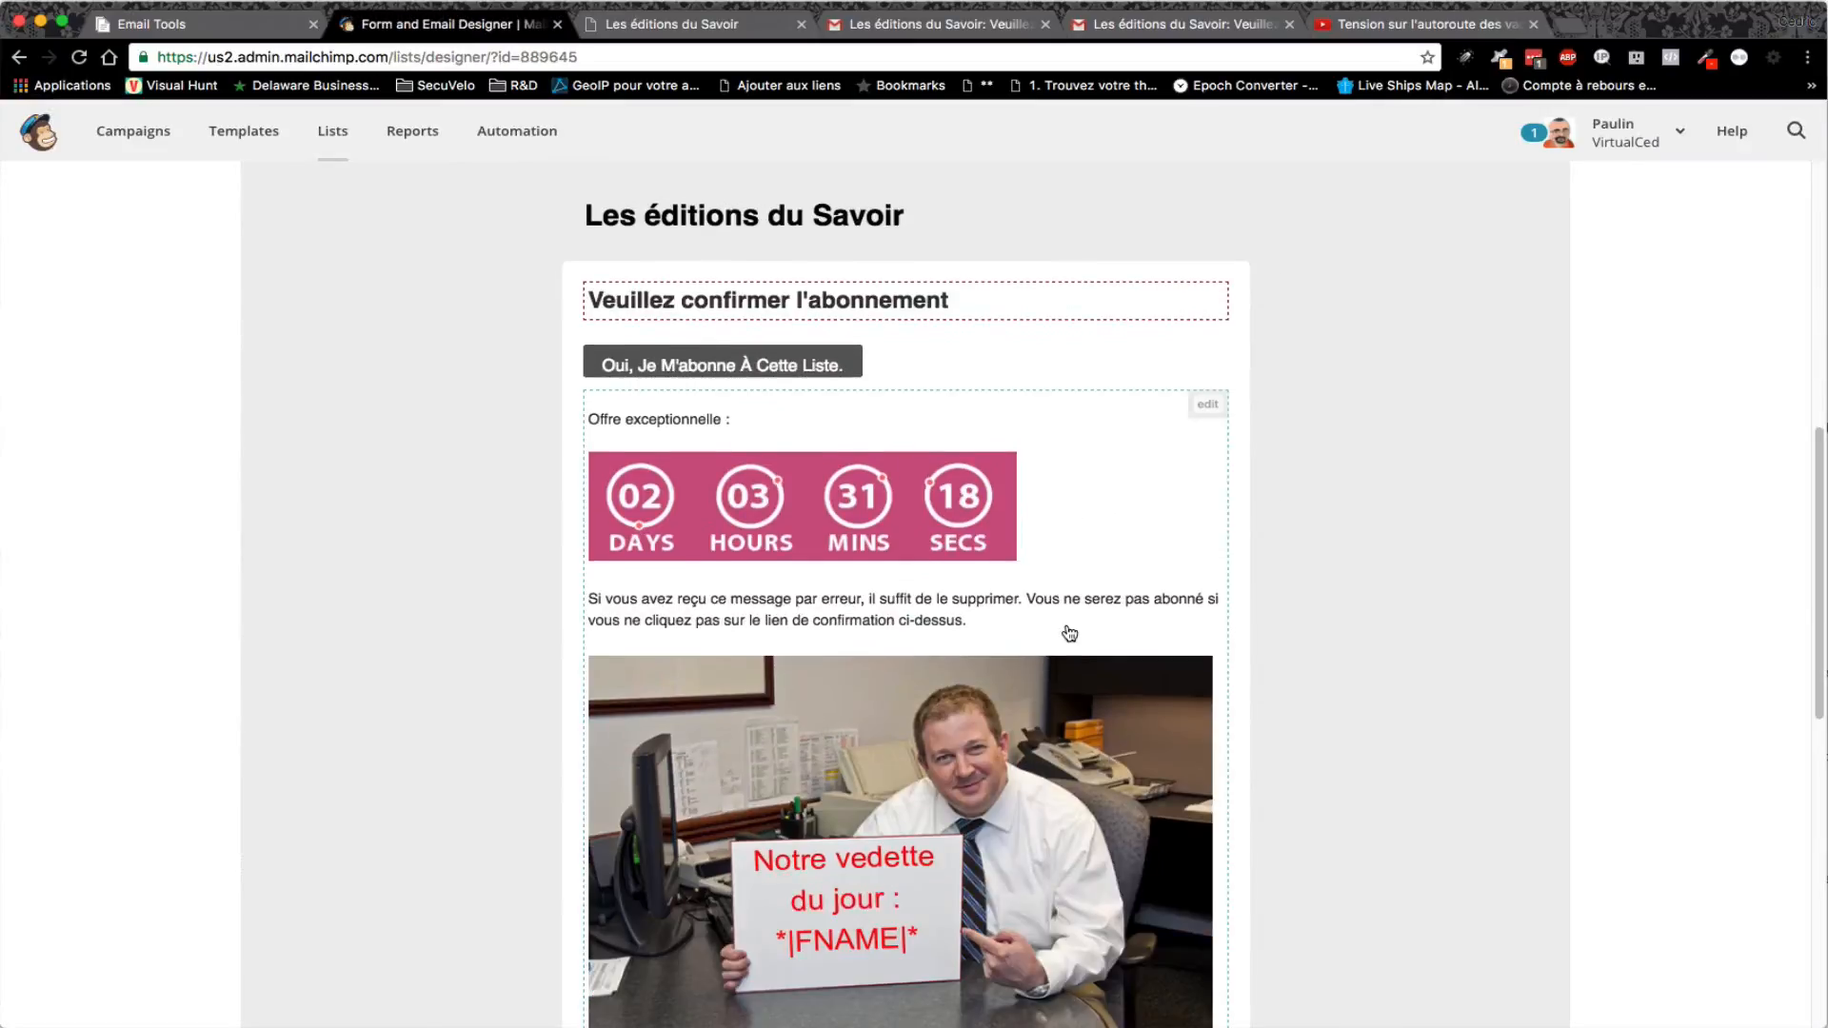
pyautogui.scroll(-4, 1069, 633)
pyautogui.scroll(2, 1069, 633)
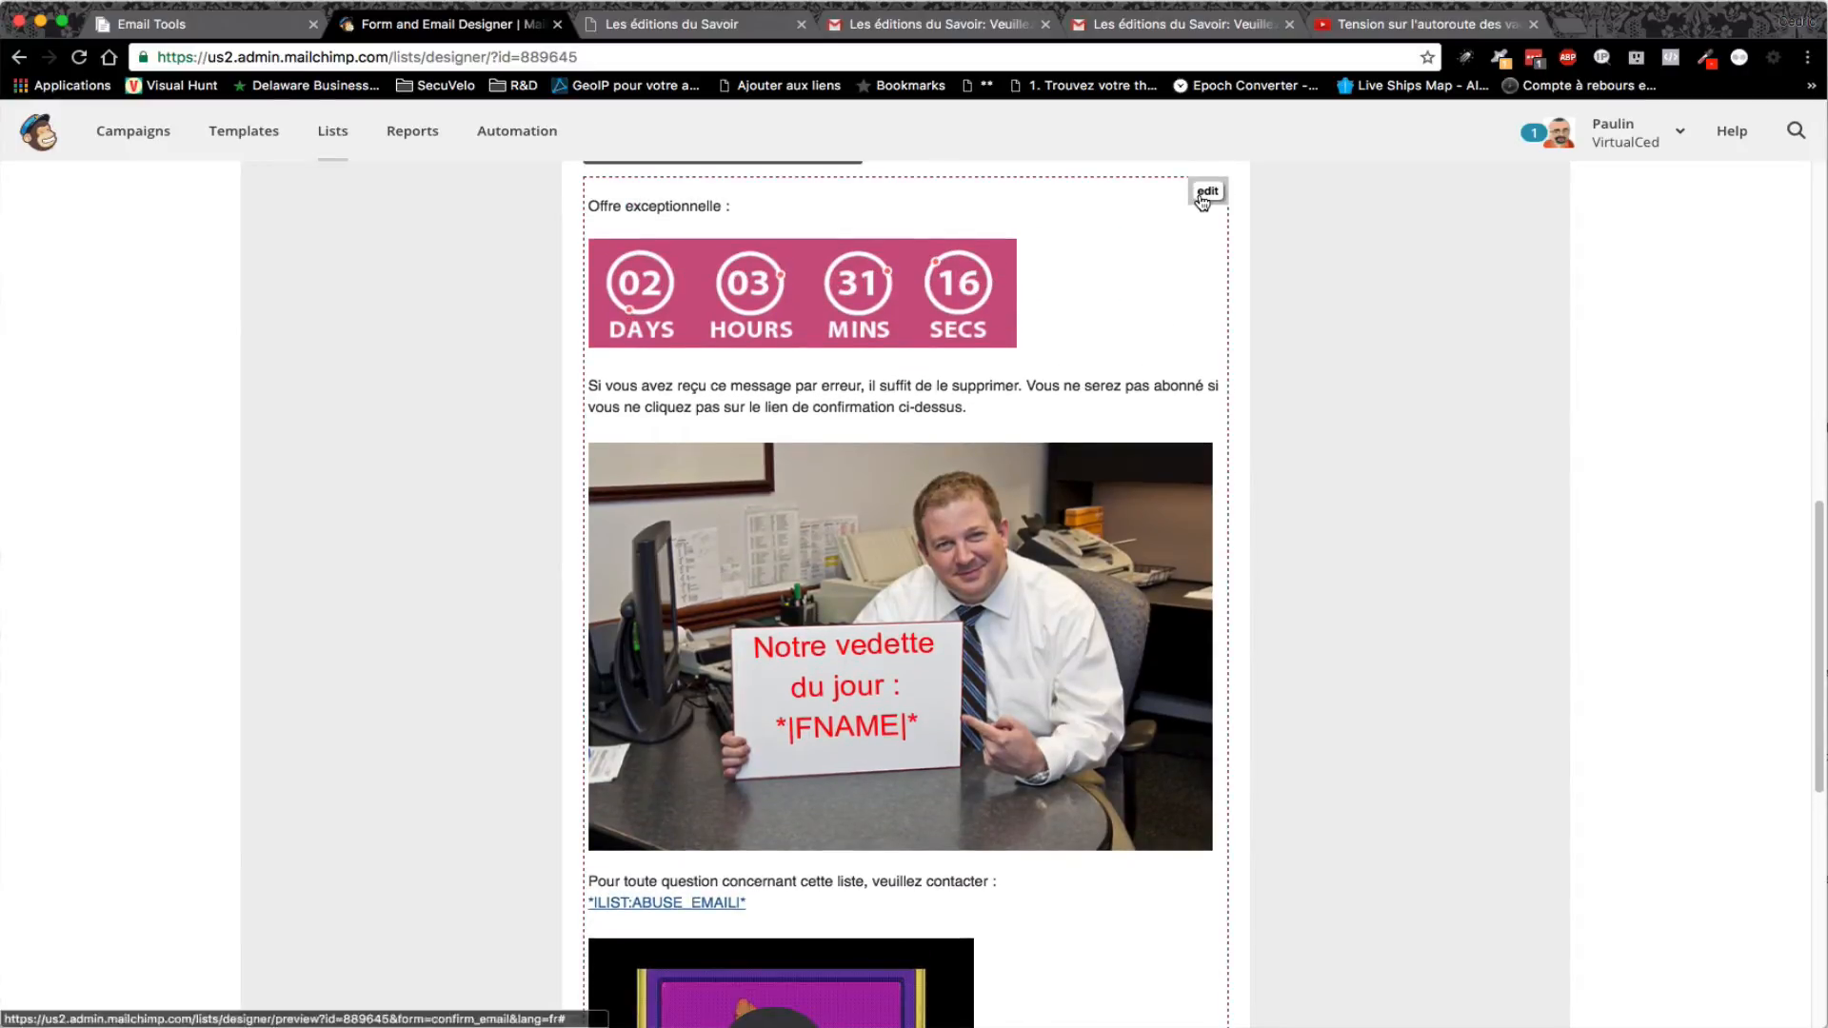
pyautogui.click(1205, 191)
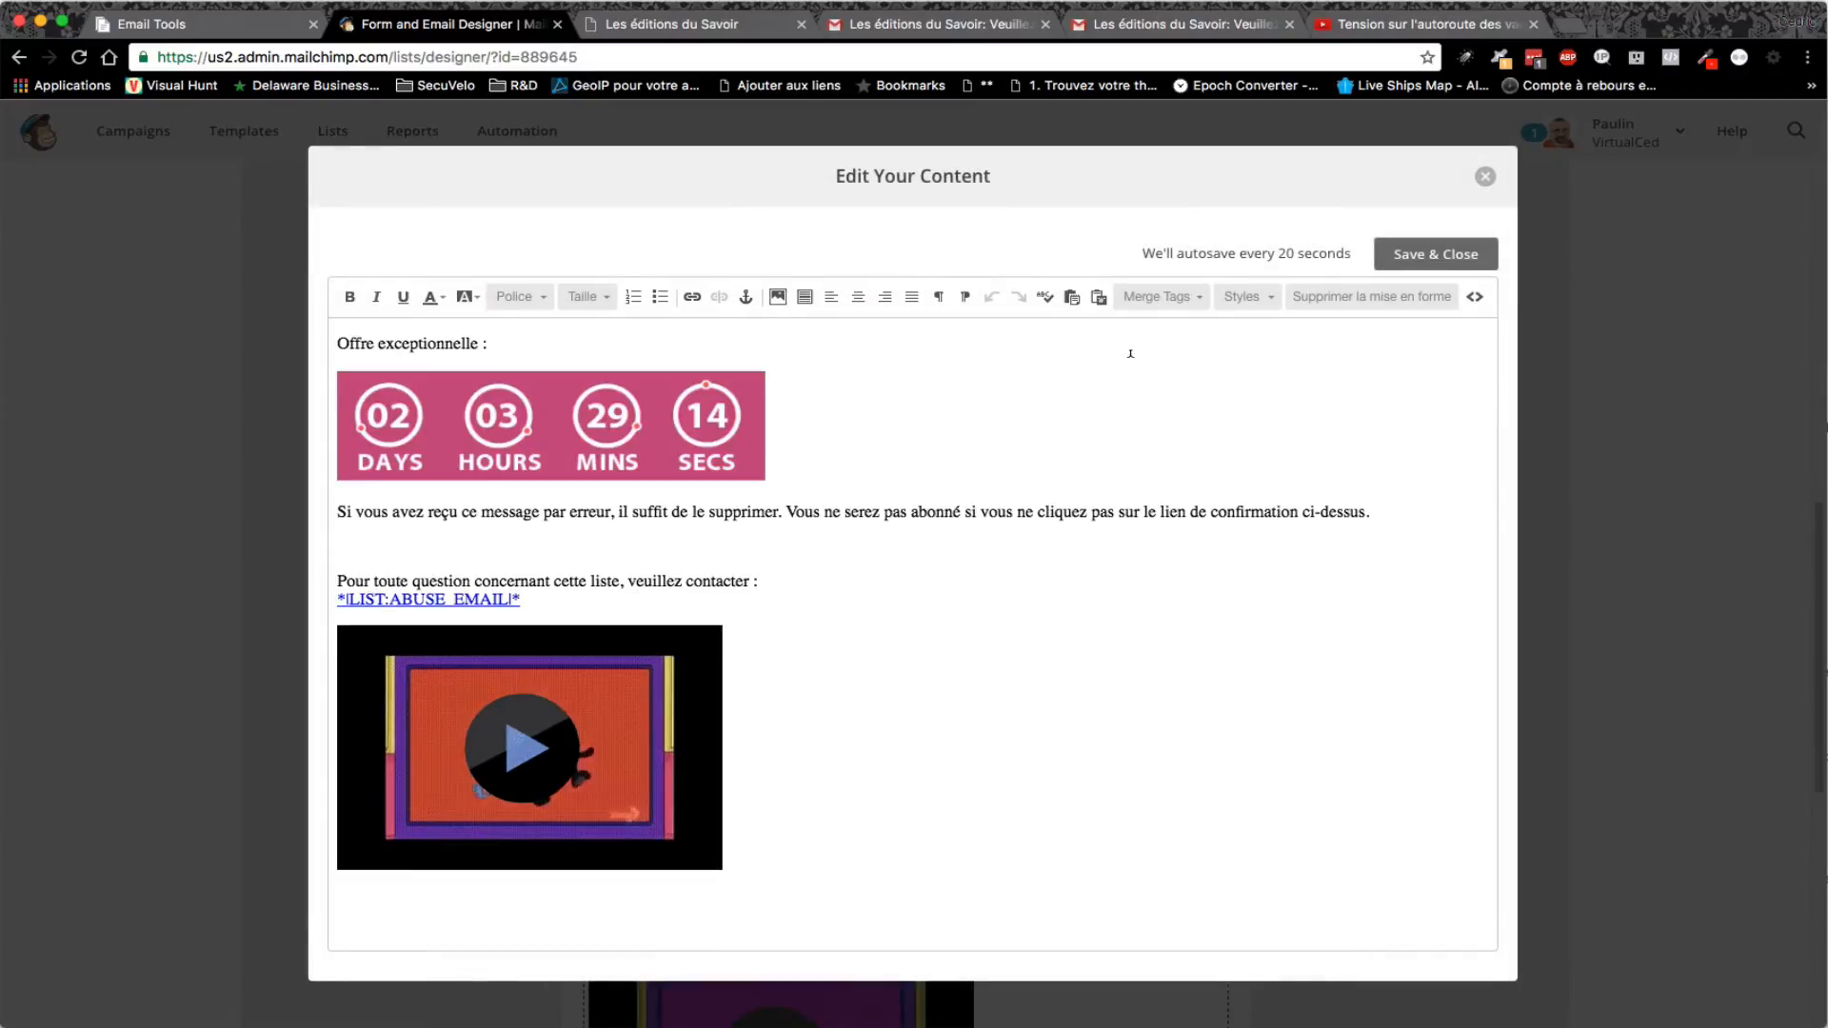
pyautogui.click(1473, 298)
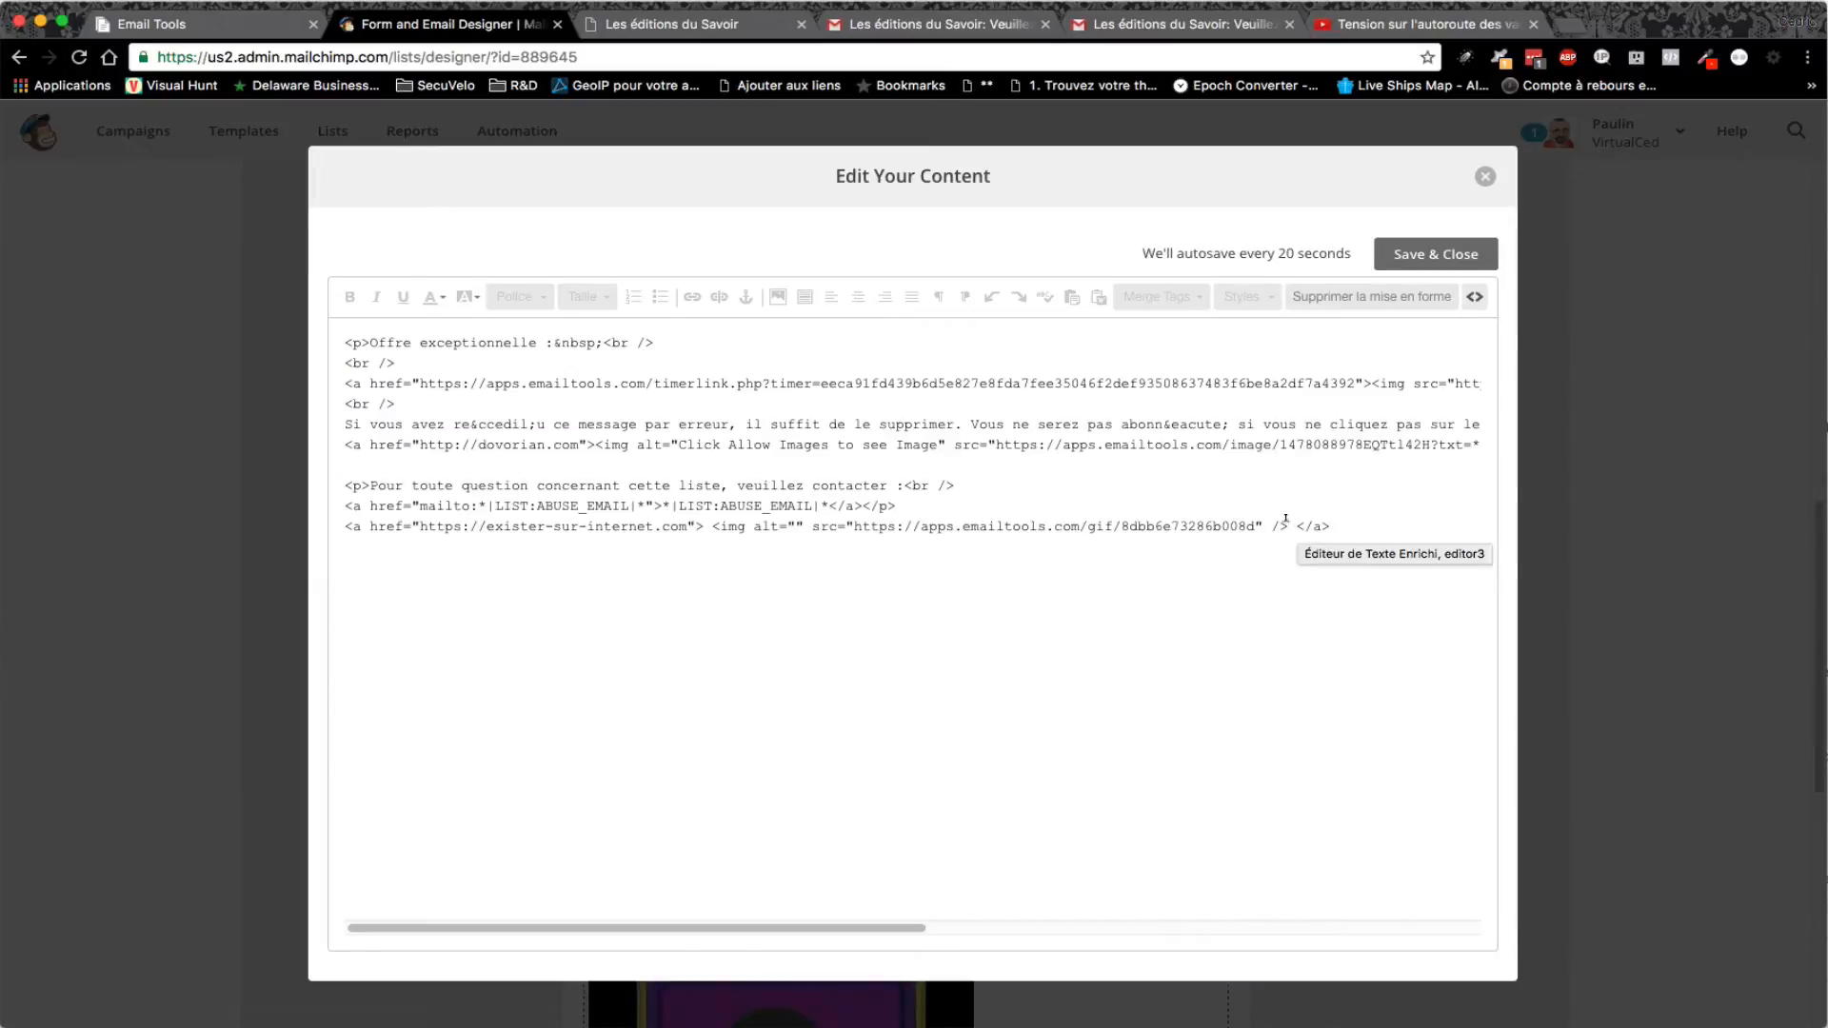
pyautogui.moveTo(1289, 526); pyautogui.dragTo(384, 526)
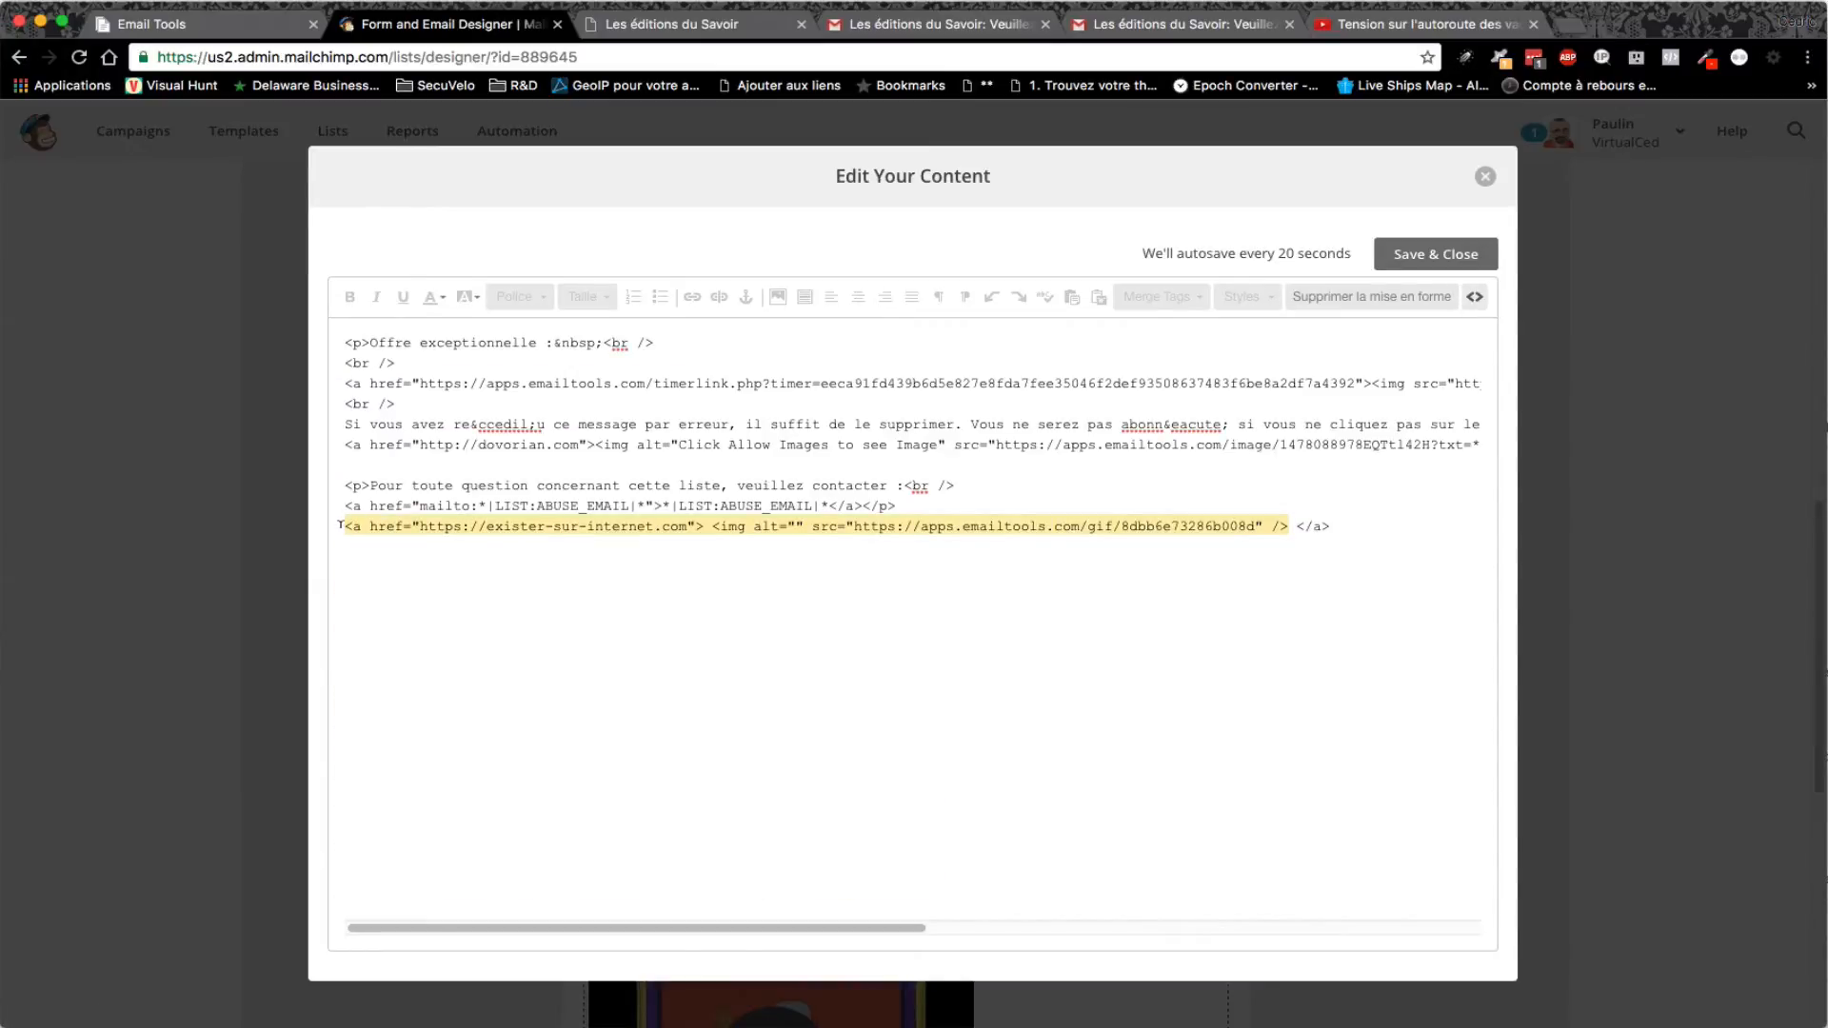
pyautogui.press('super+v')
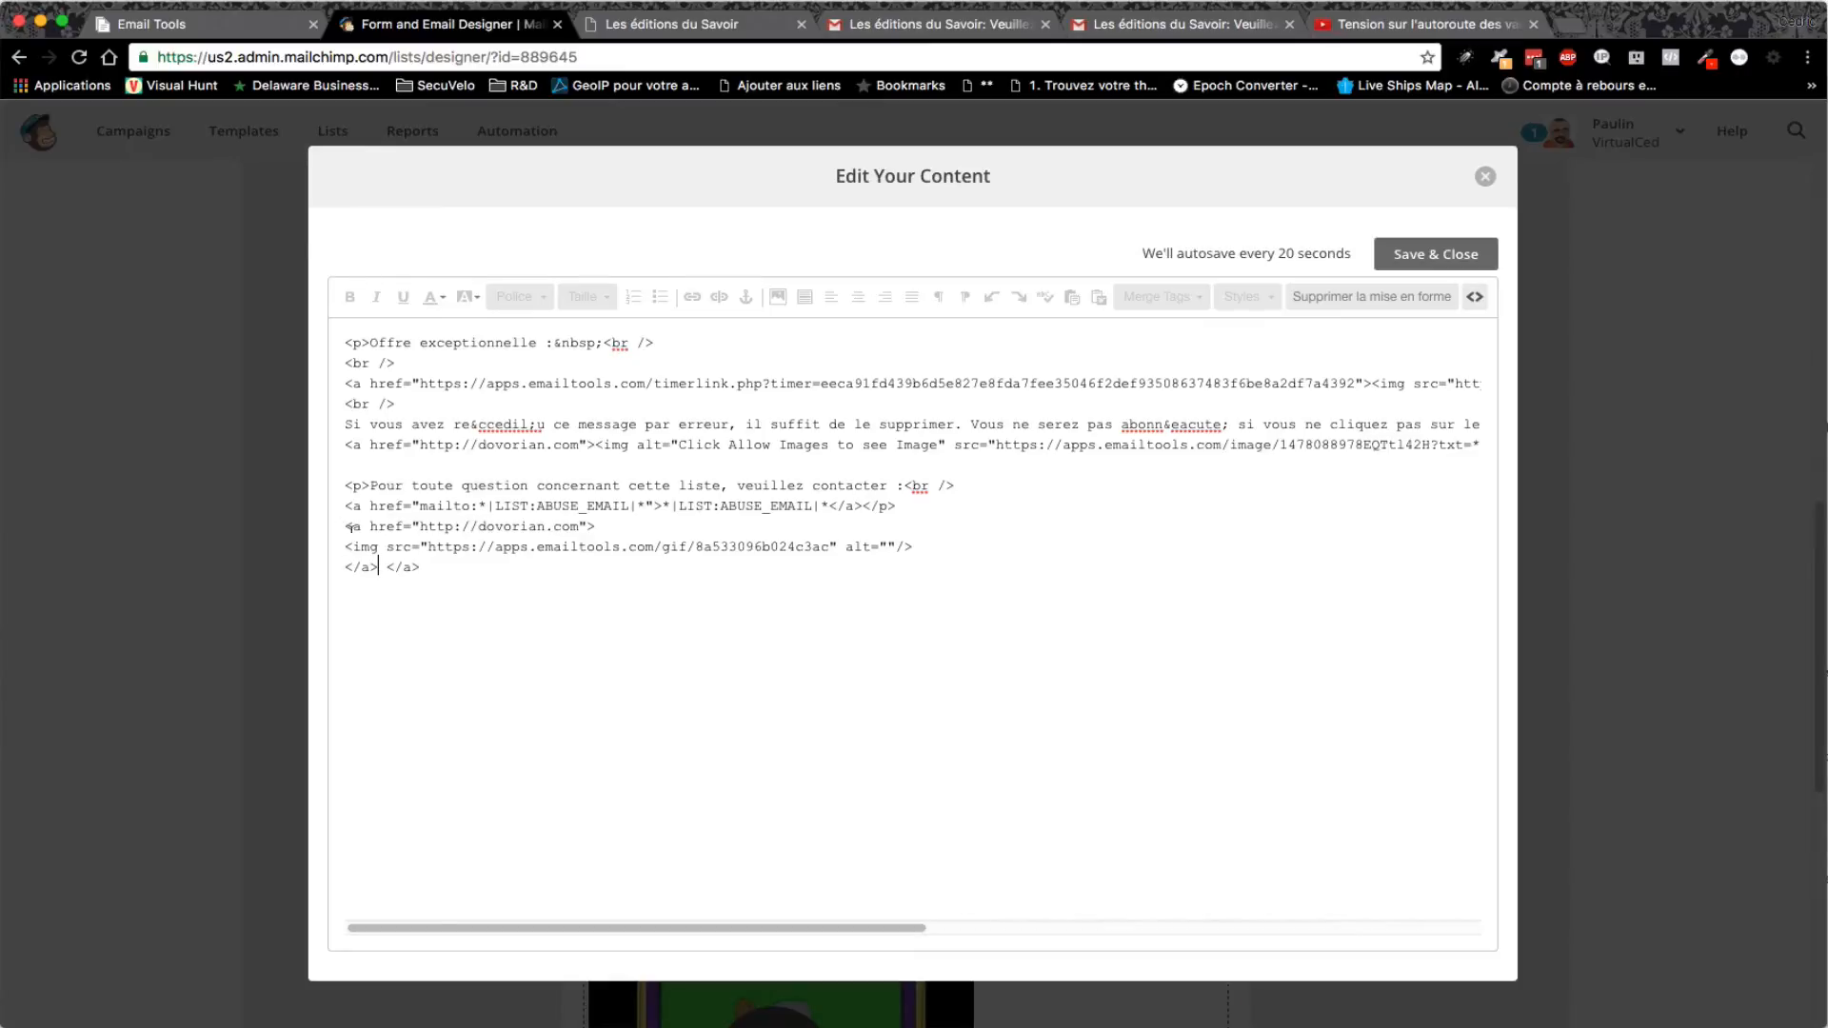
pyautogui.click(1478, 256)
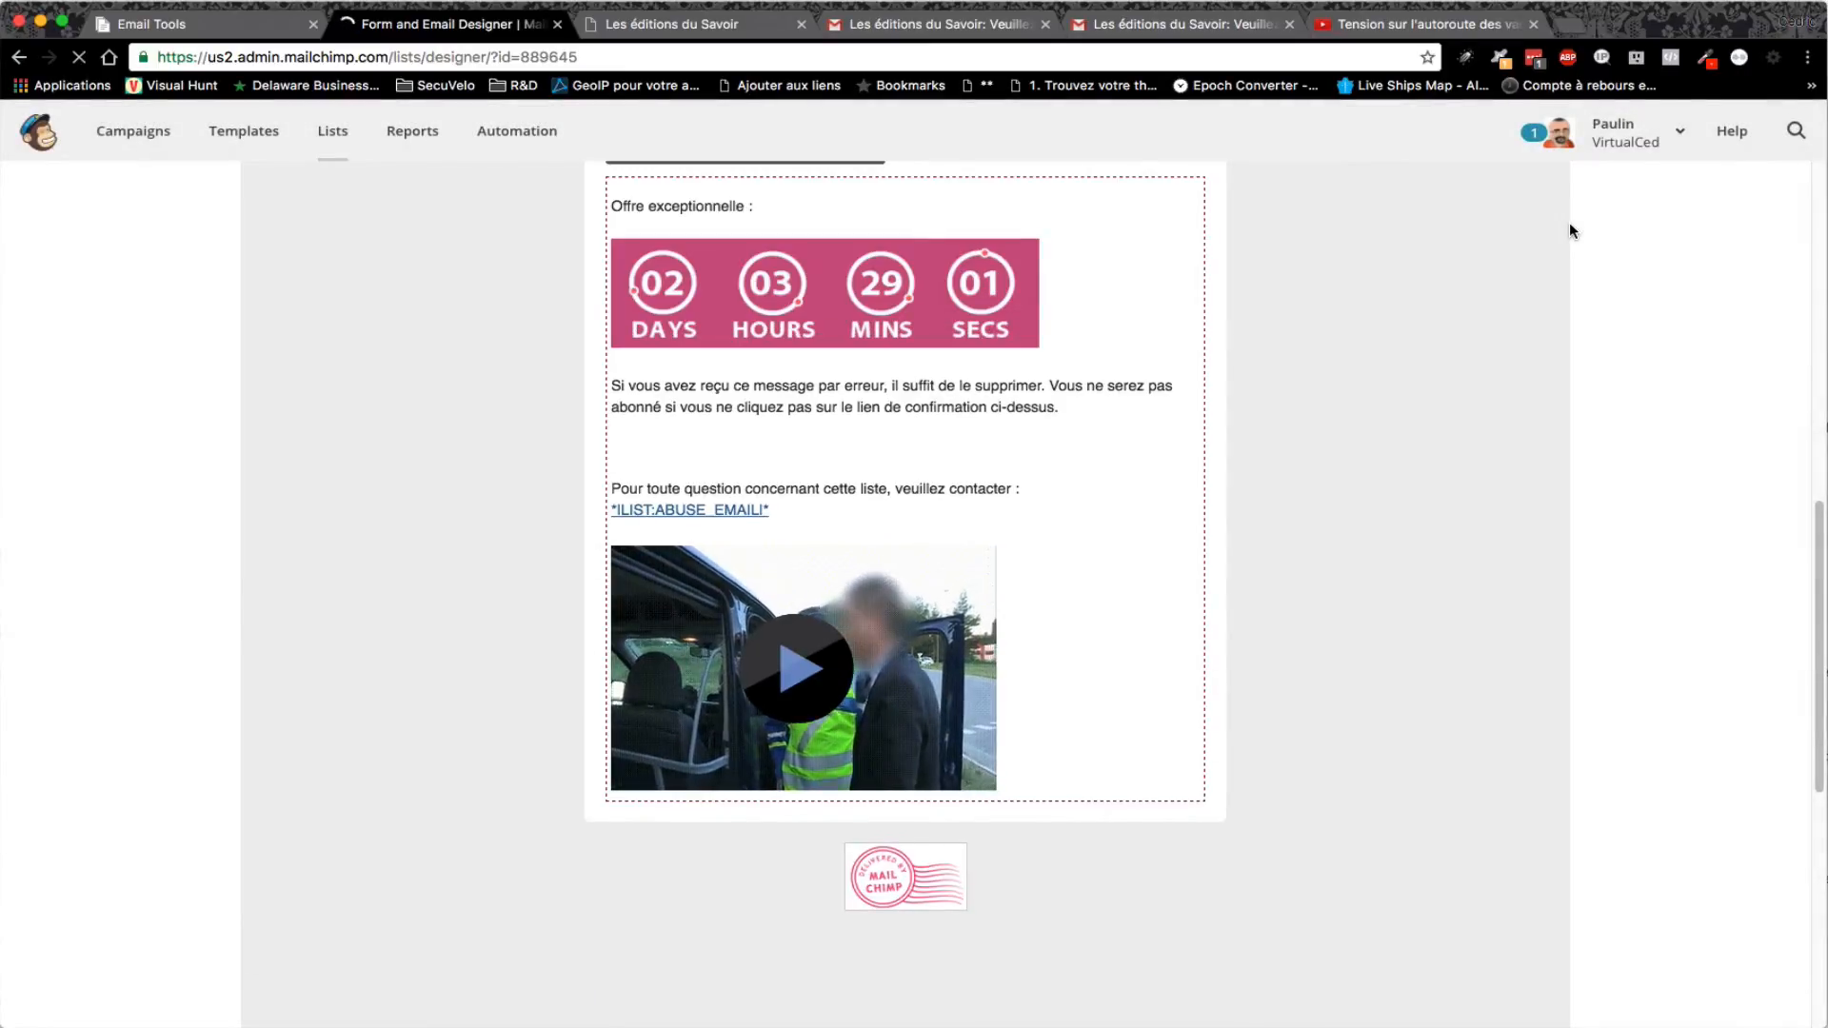
pyautogui.scroll(-5, 1379, 506)
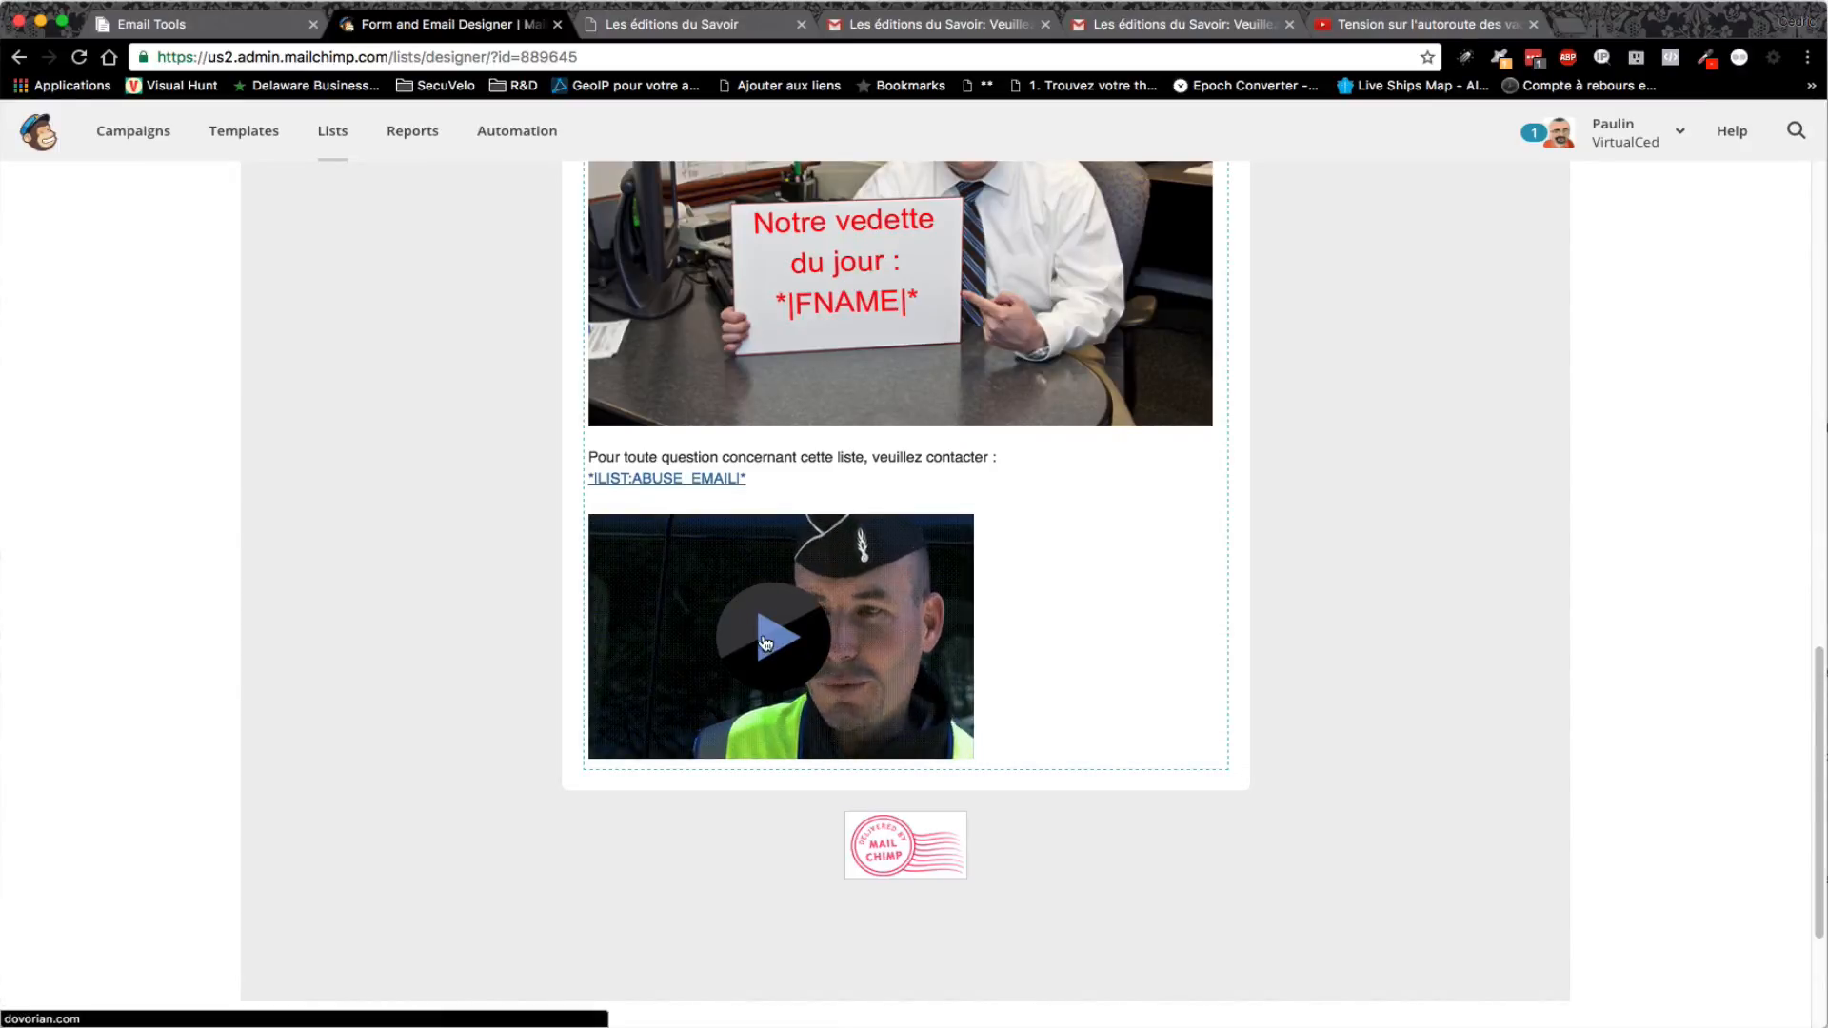
pyautogui.scroll(10, 1116, 657)
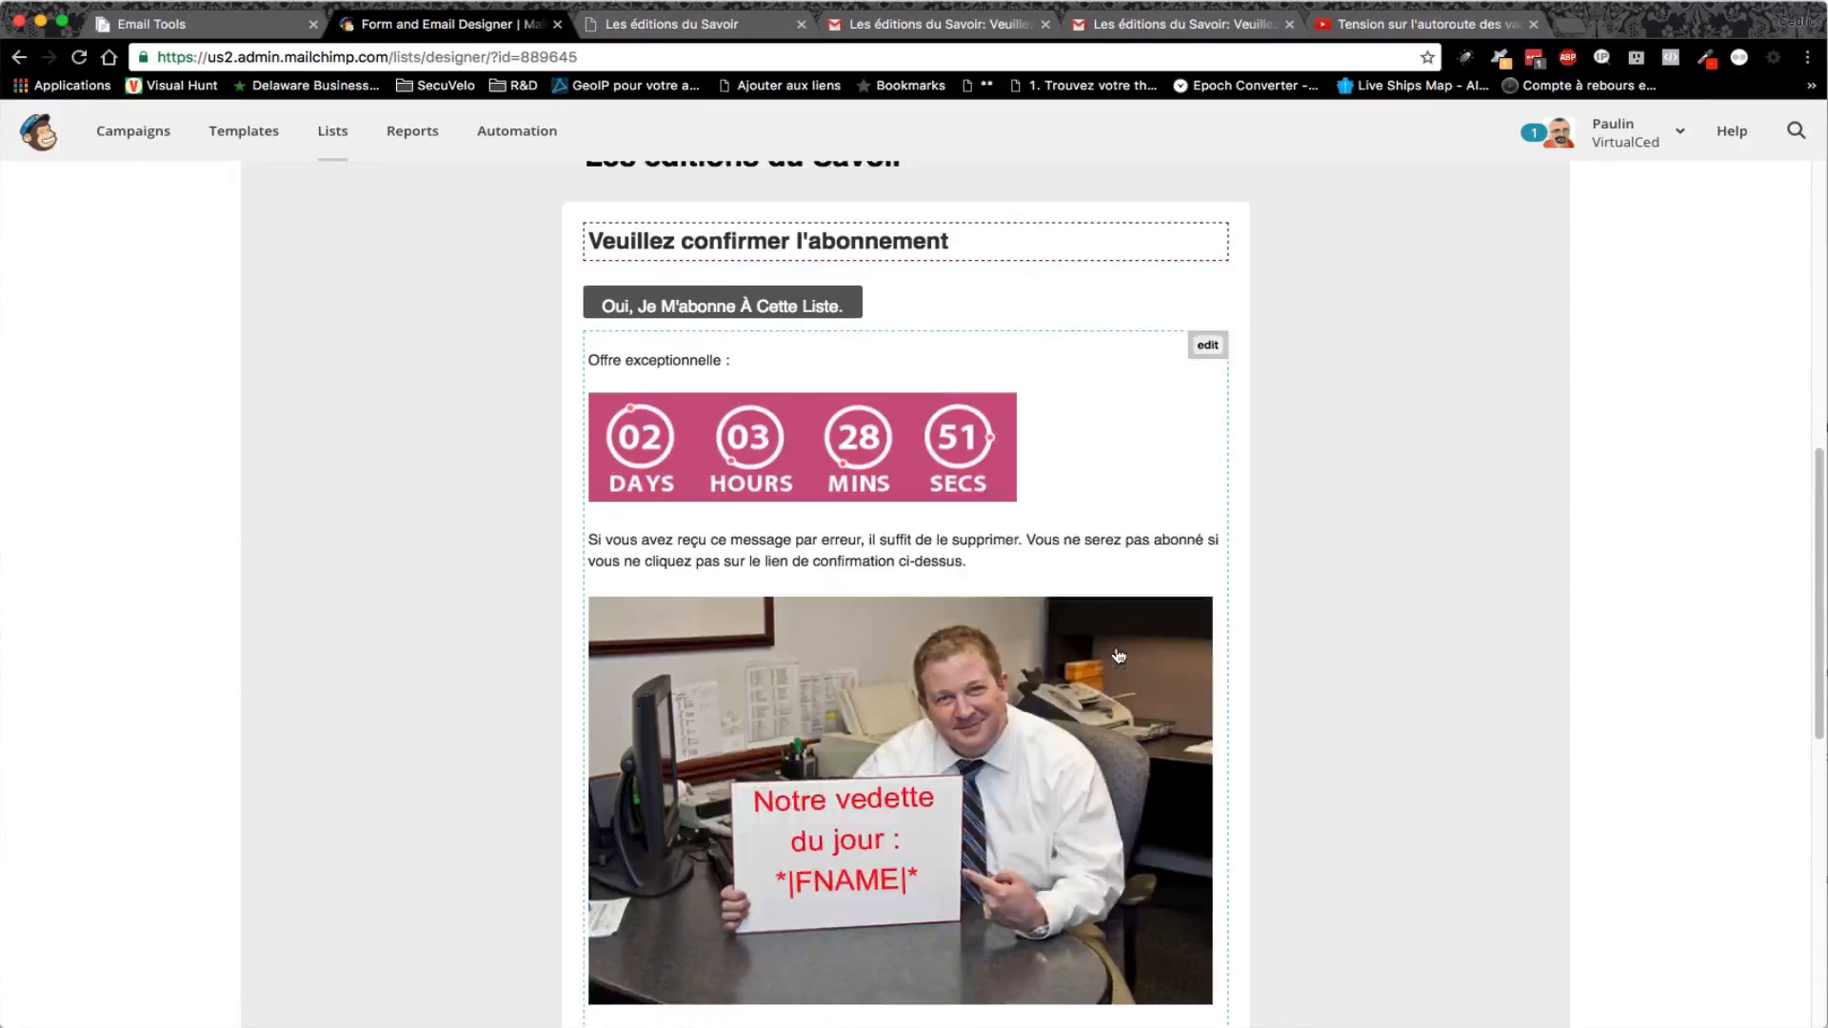
pyautogui.scroll(3, 1123, 638)
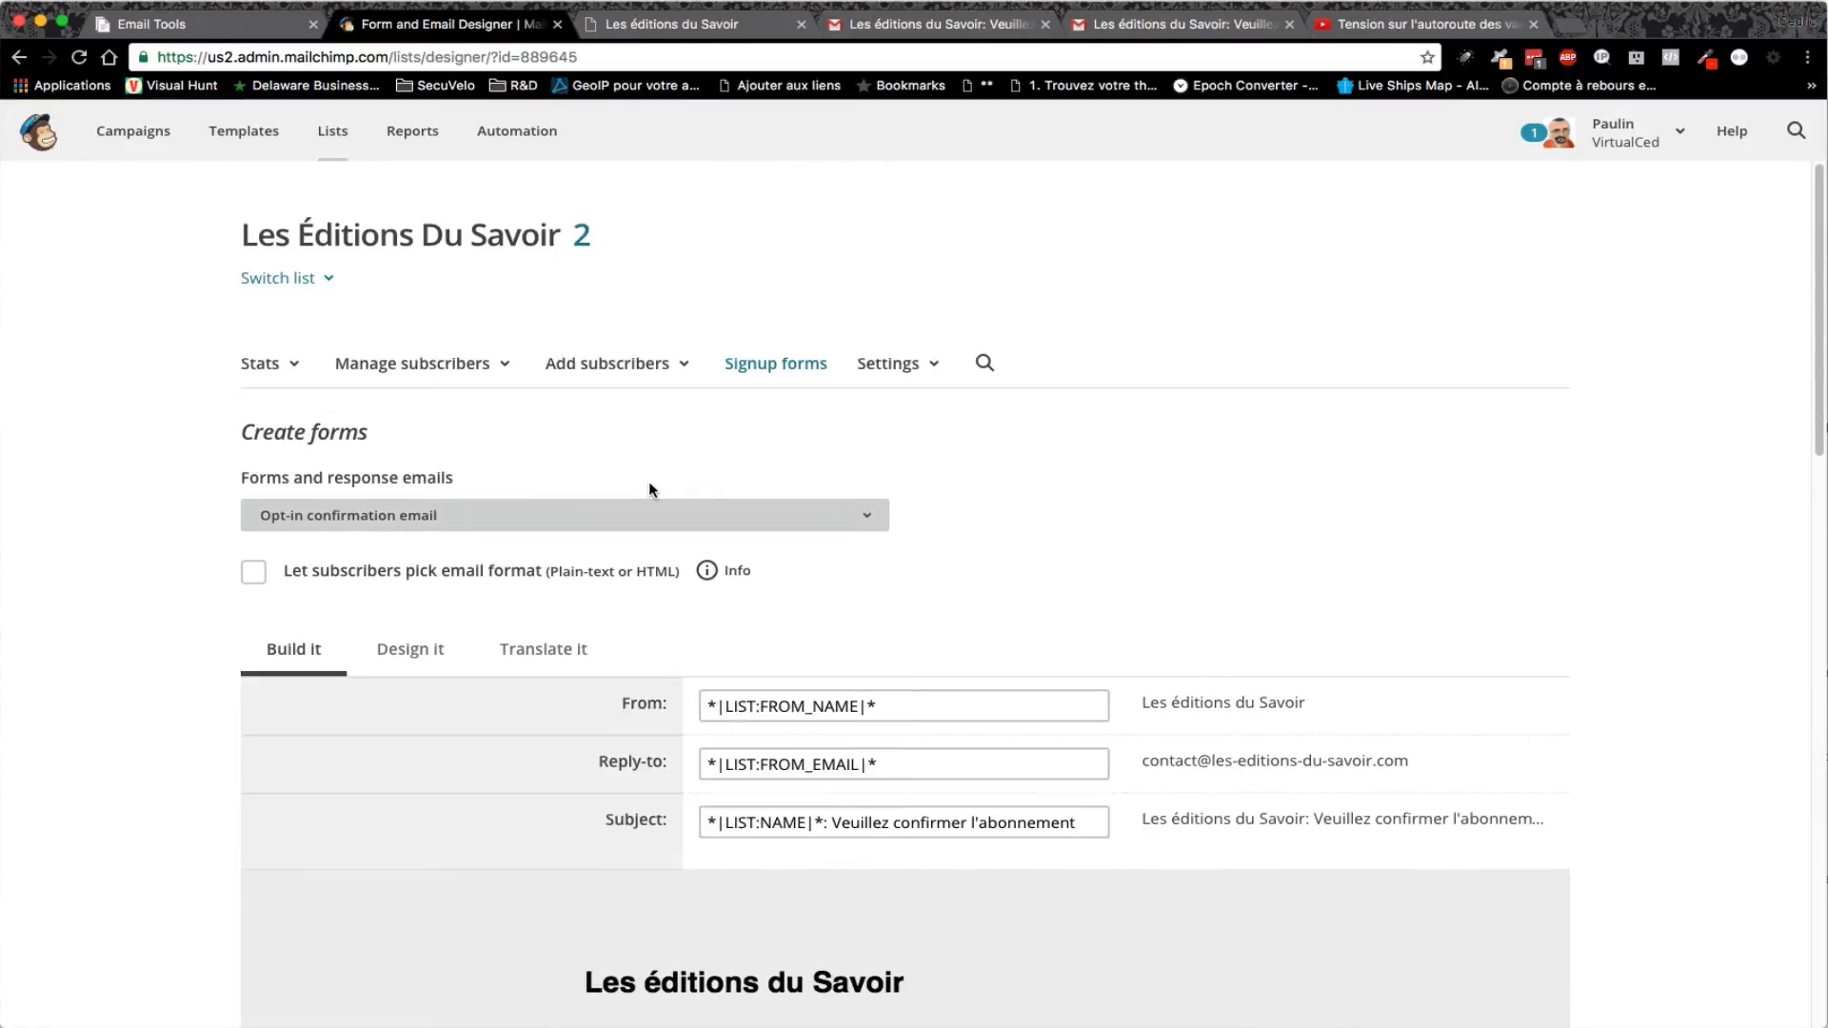
# - Open the MailChimp signup form's web address in a new tab
pyautogui.click(733, 509)
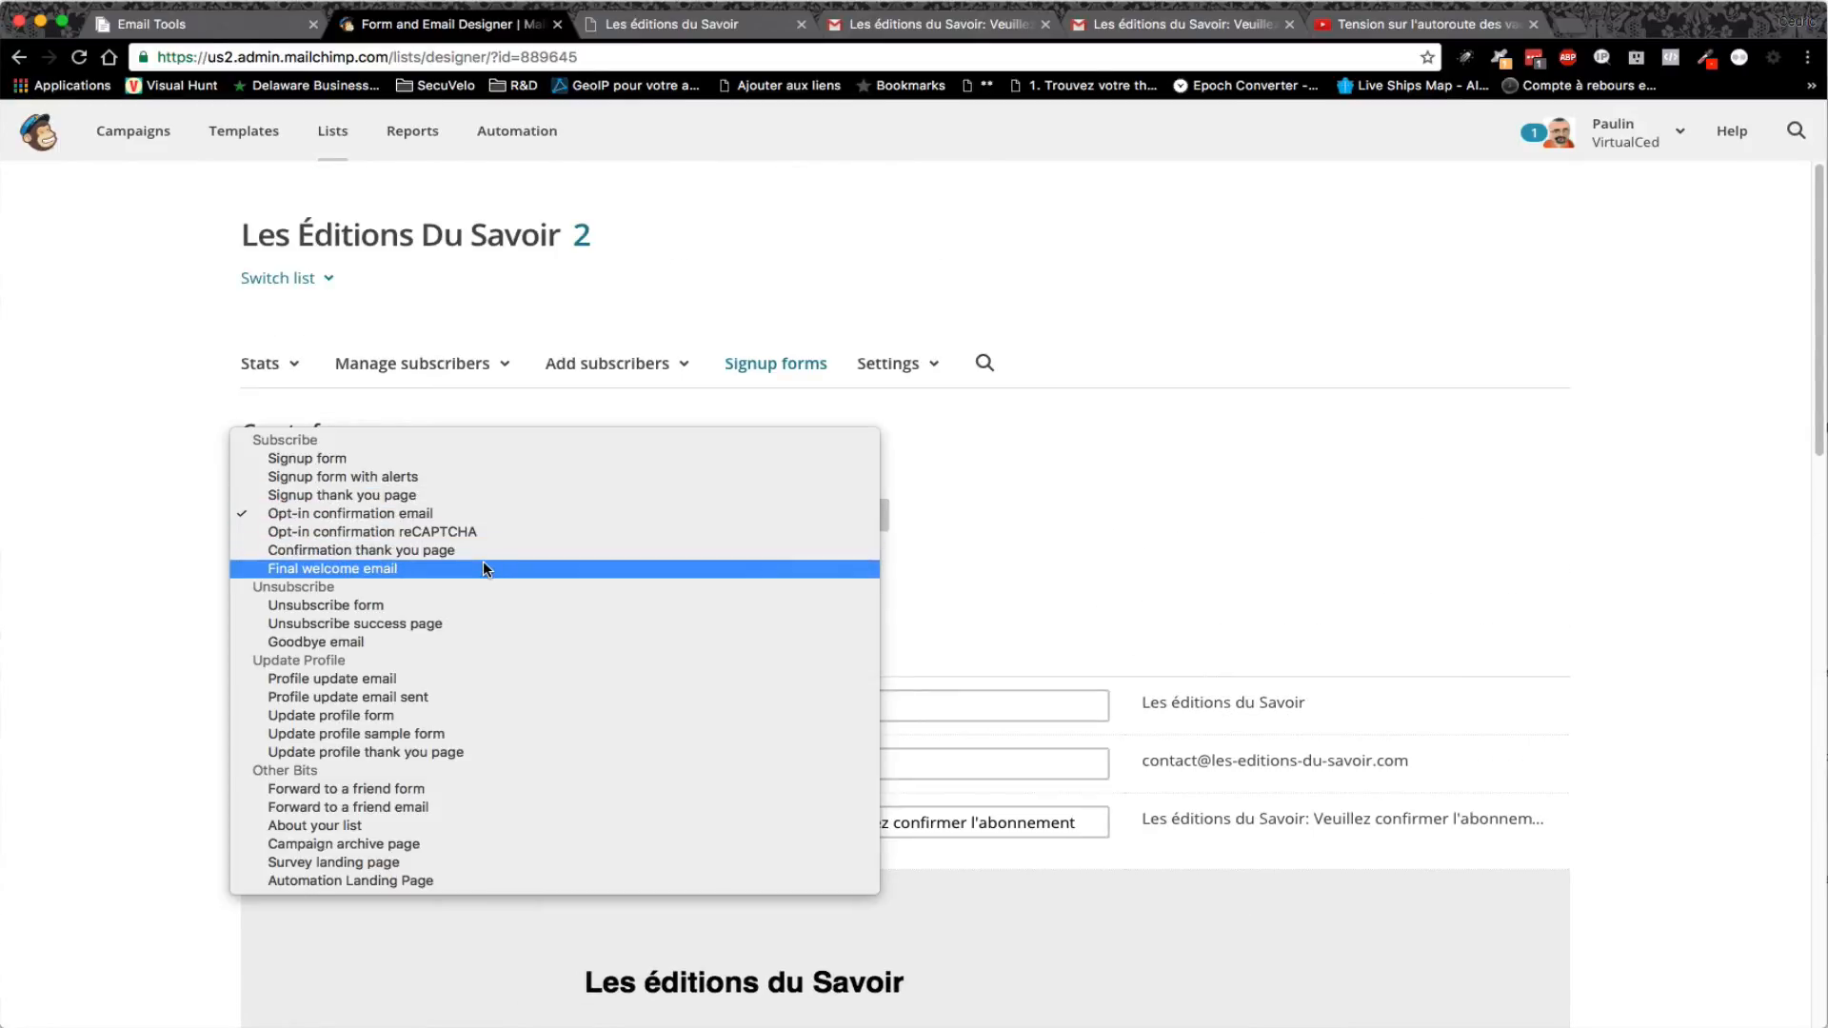
pyautogui.click(448, 461)
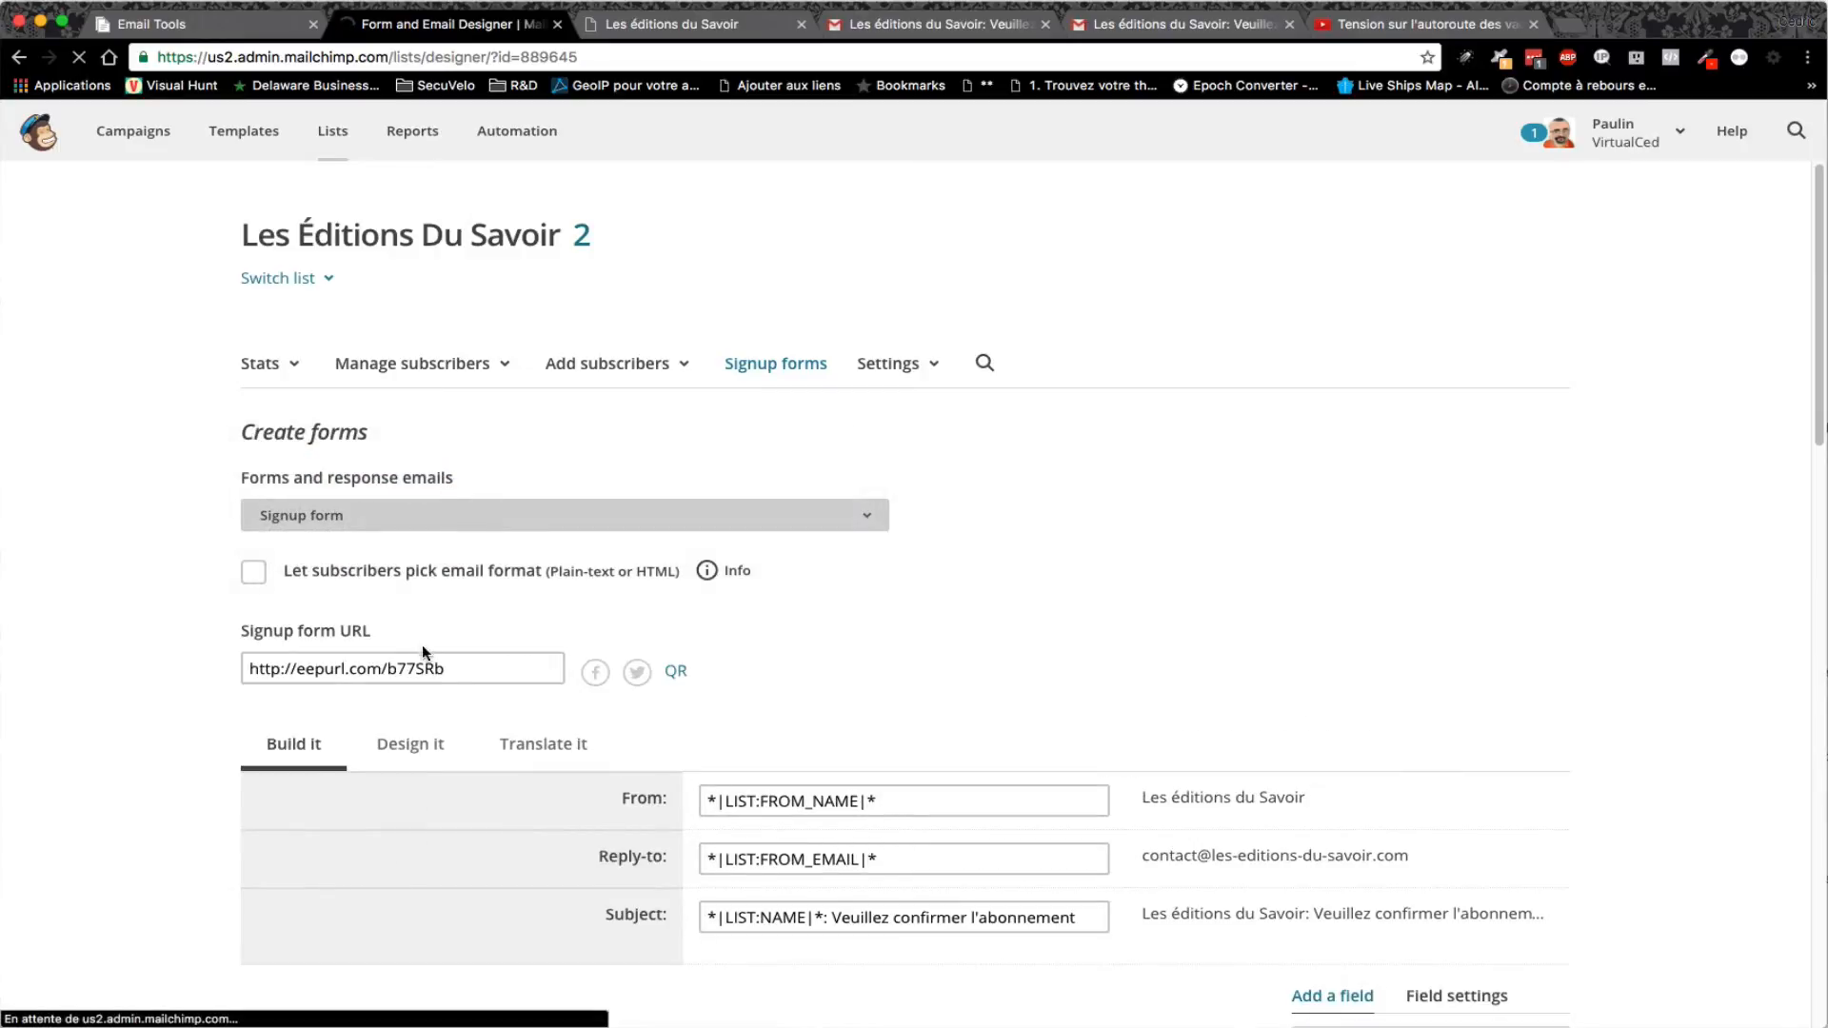
pyautogui.click(425, 669)
pyautogui.rightClick(425, 675)
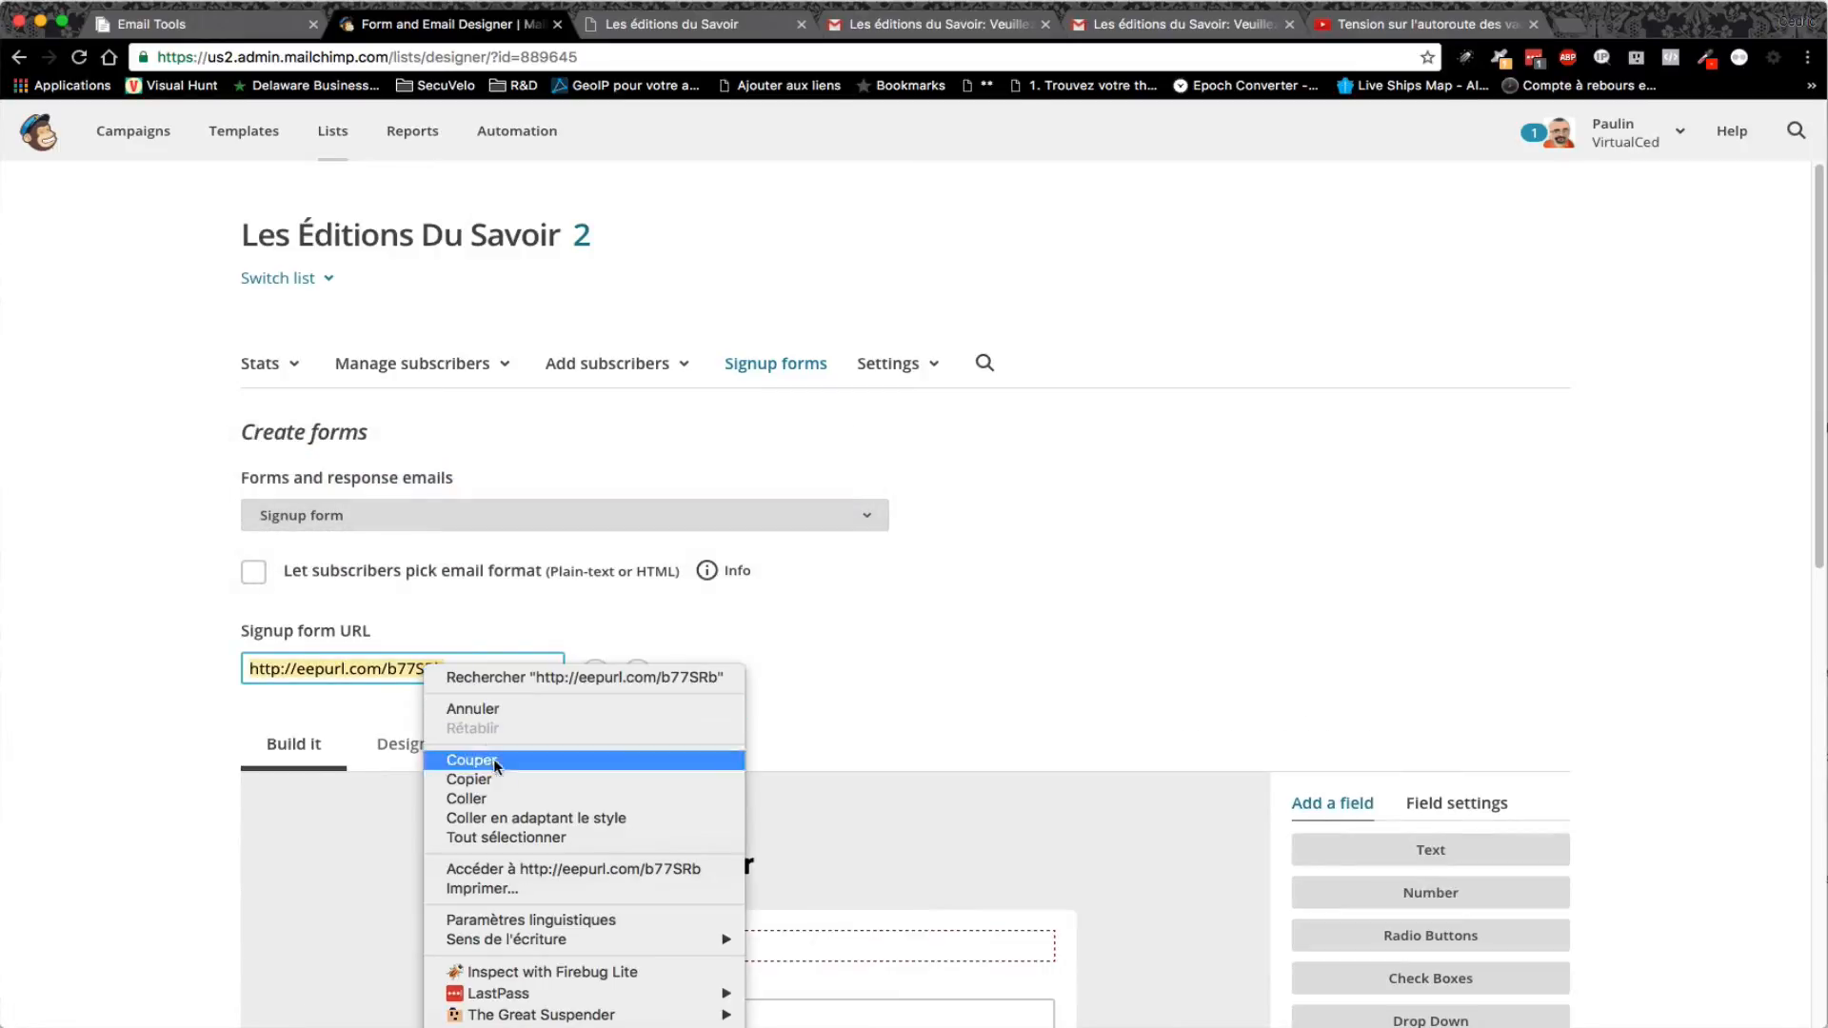
pyautogui.click(534, 868)
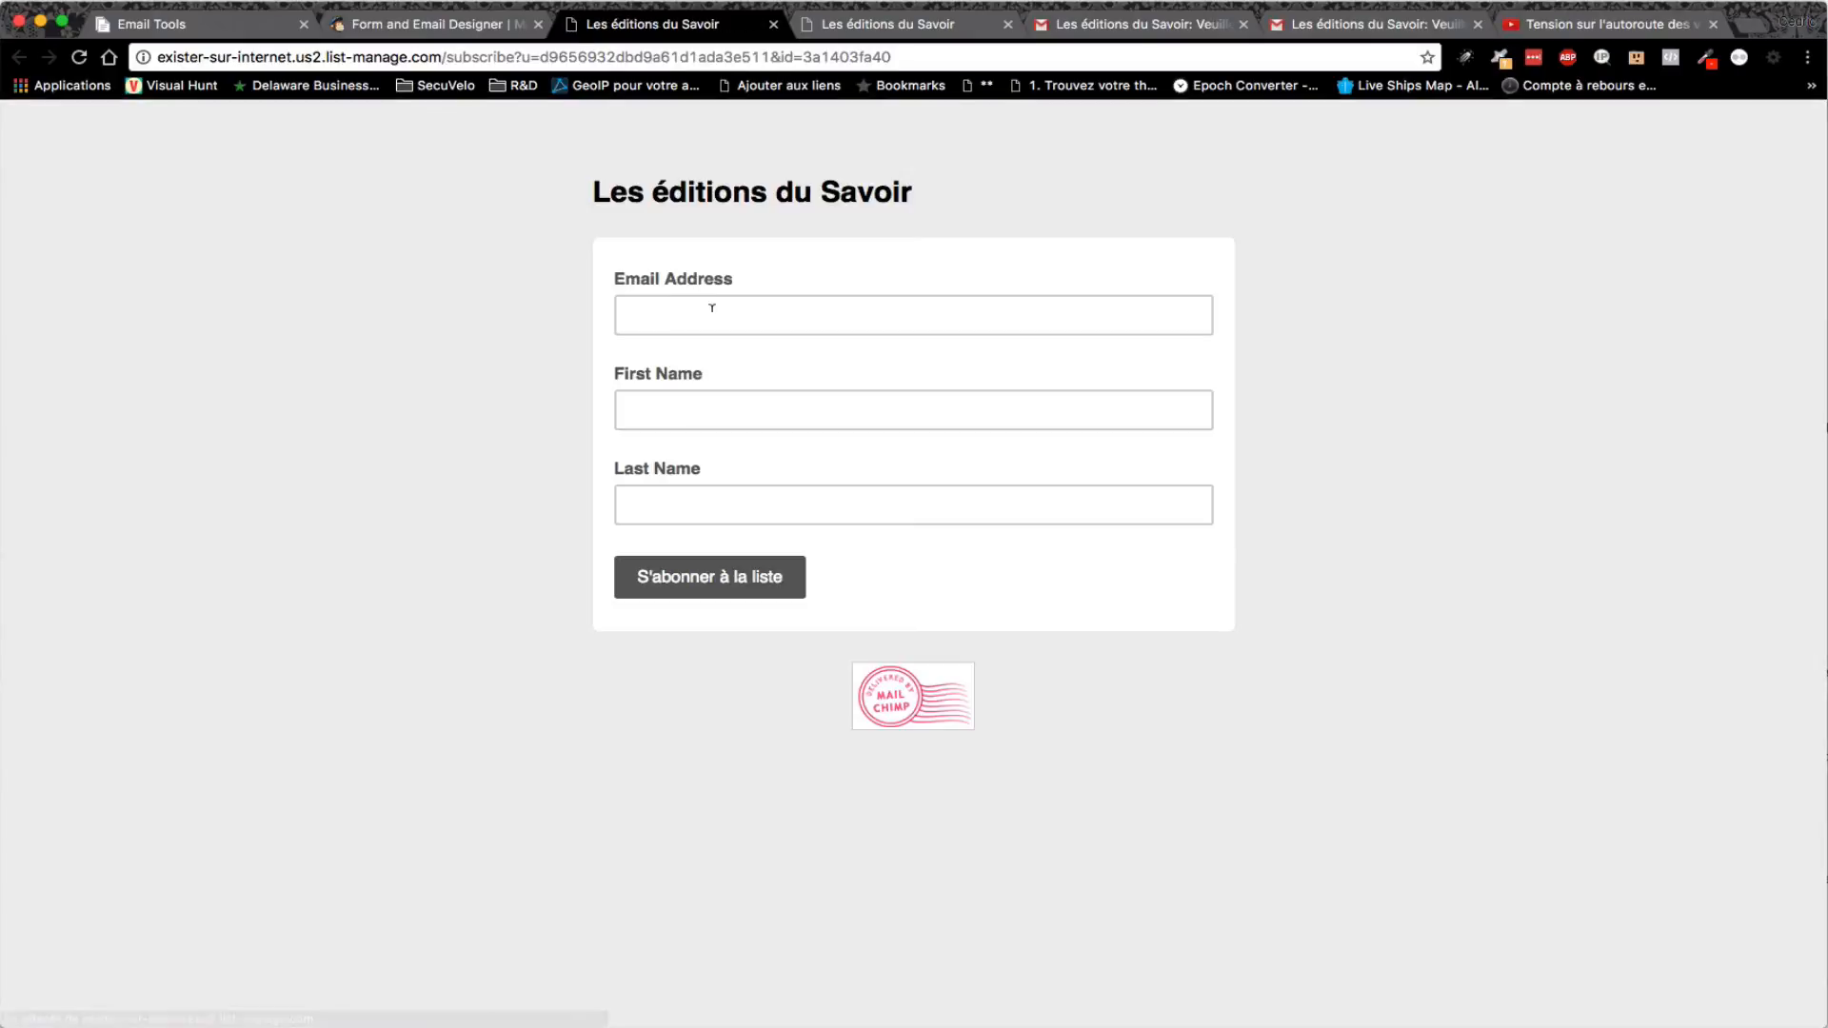
# - Subscribe a test e-mail address through the form, passing the reCAPTCHA check
pyautogui.click(714, 308)
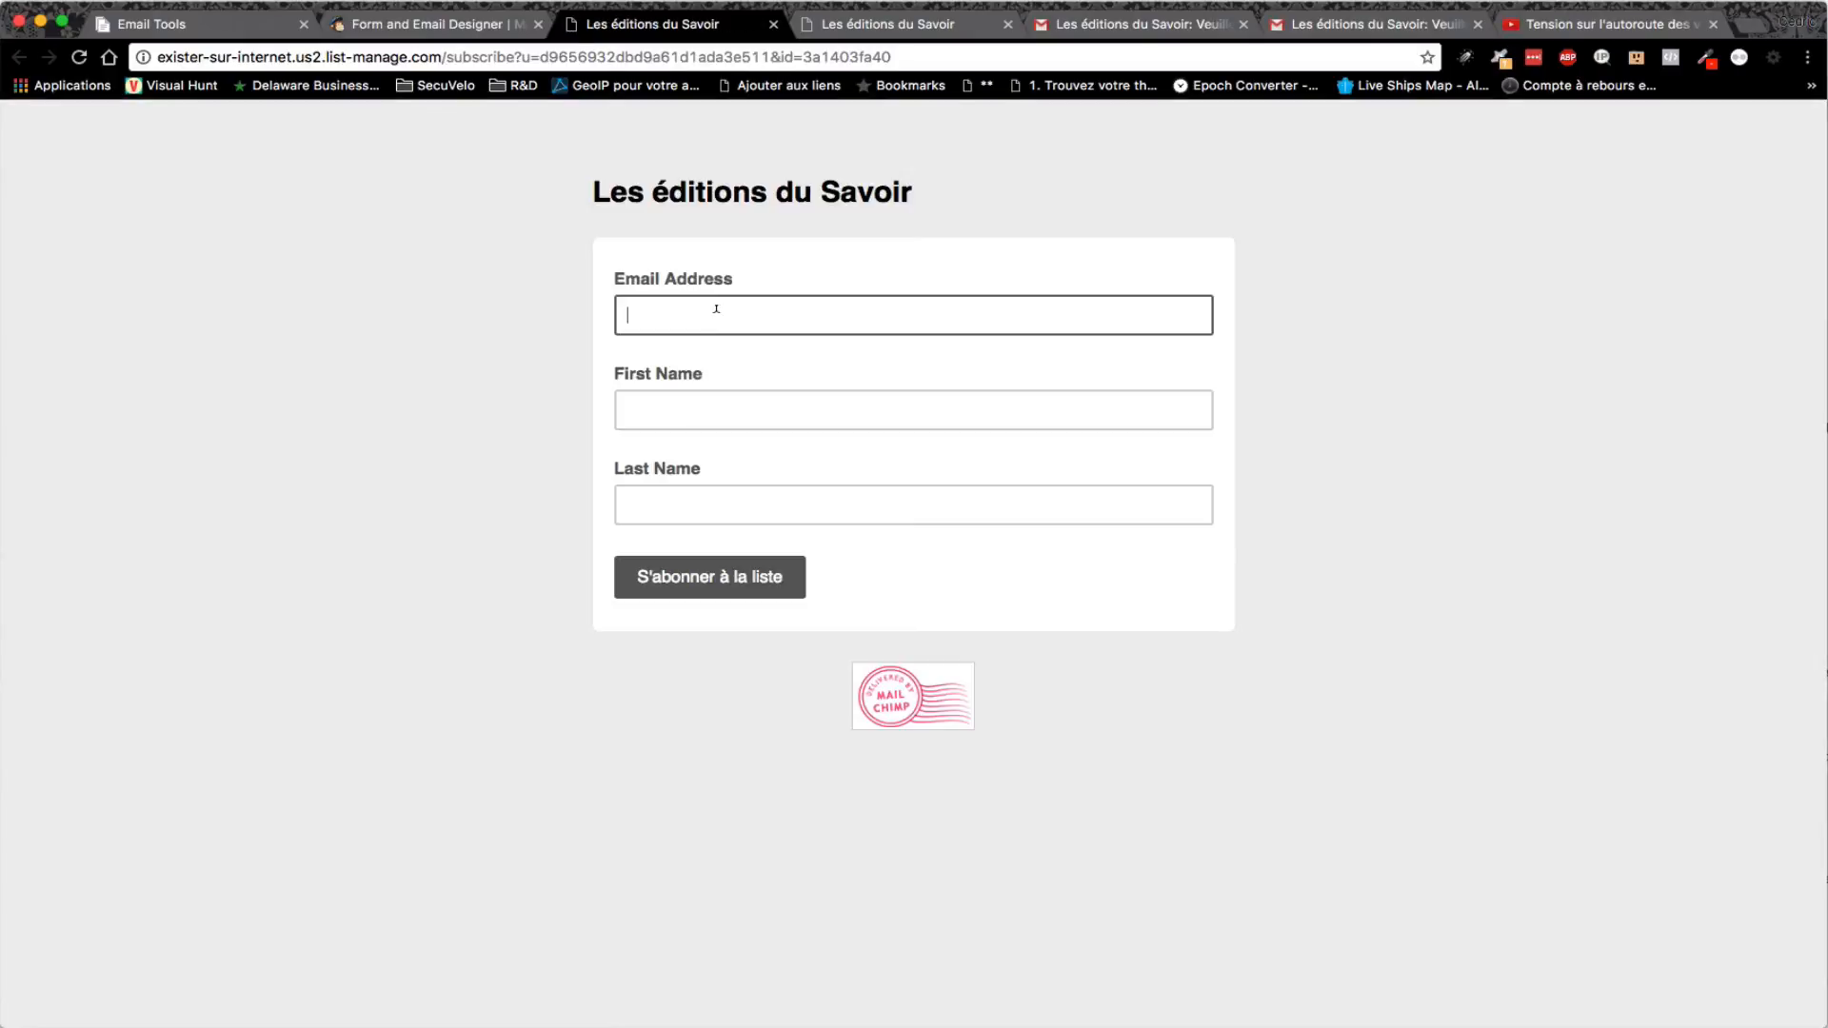
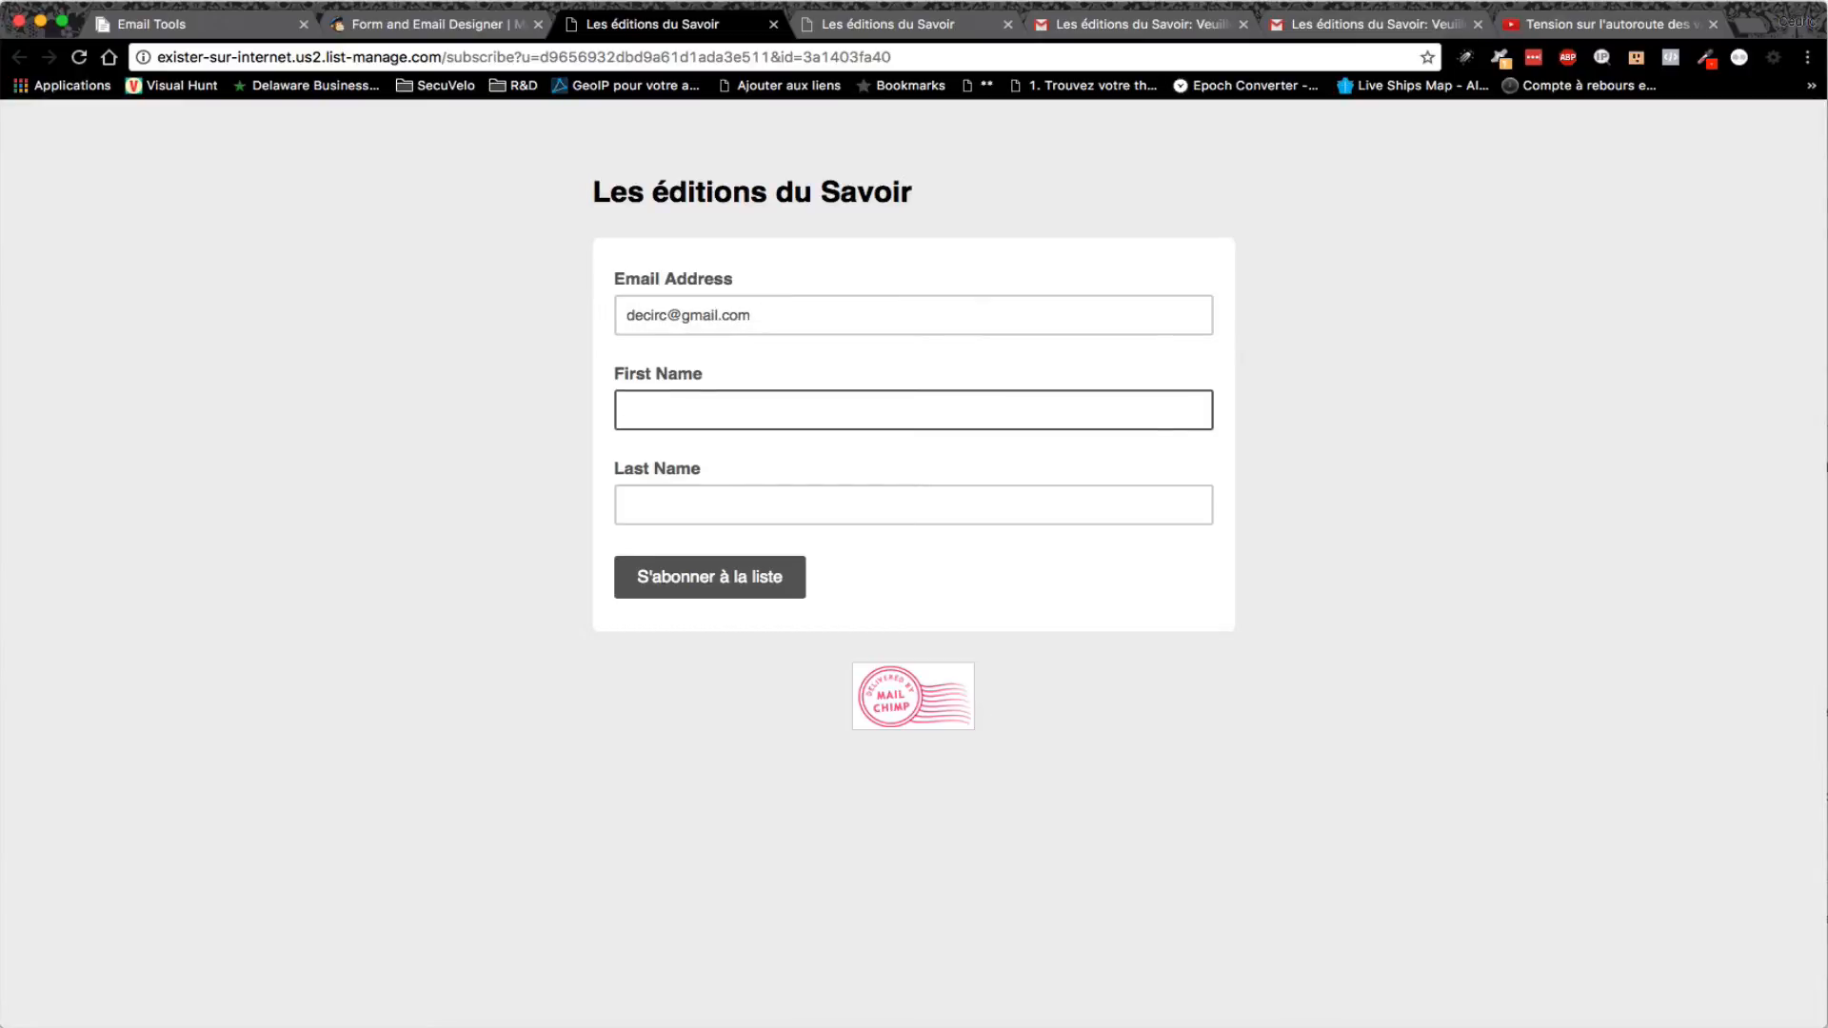
pyautogui.press('Down')
pyautogui.press('Return')
pyautogui.click(645, 575)
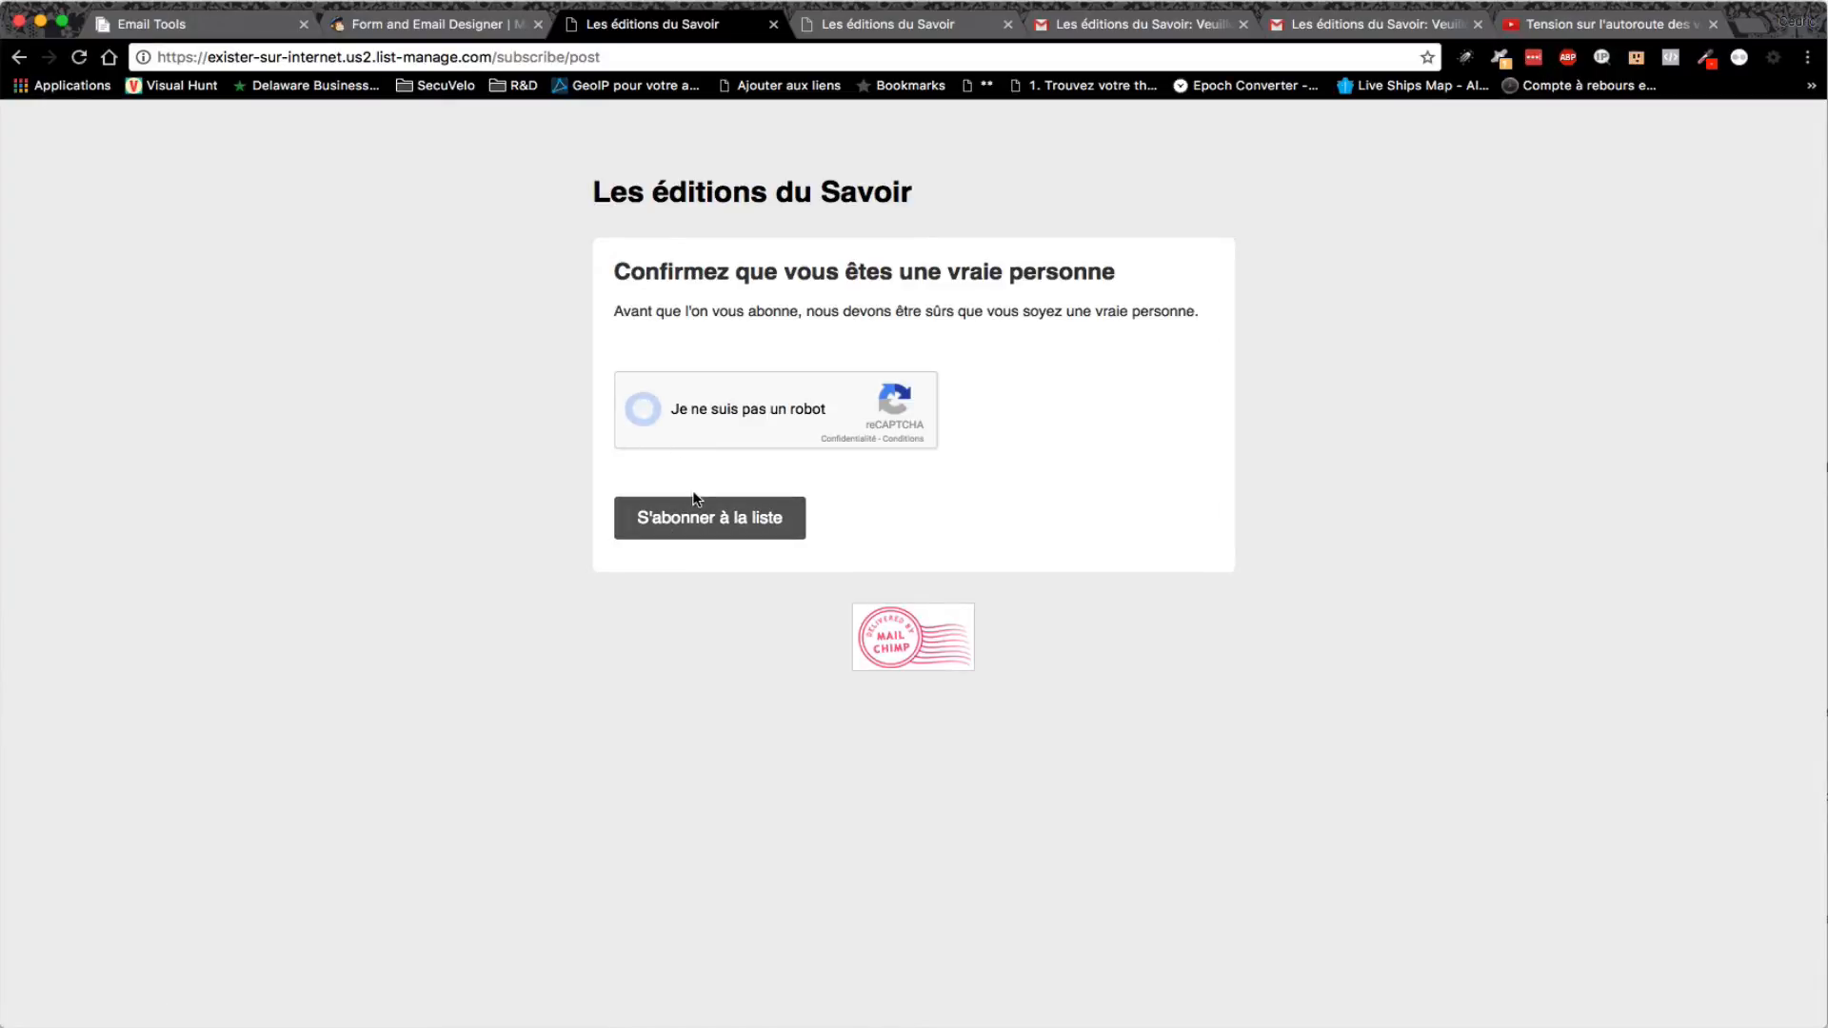
pyautogui.click(696, 519)
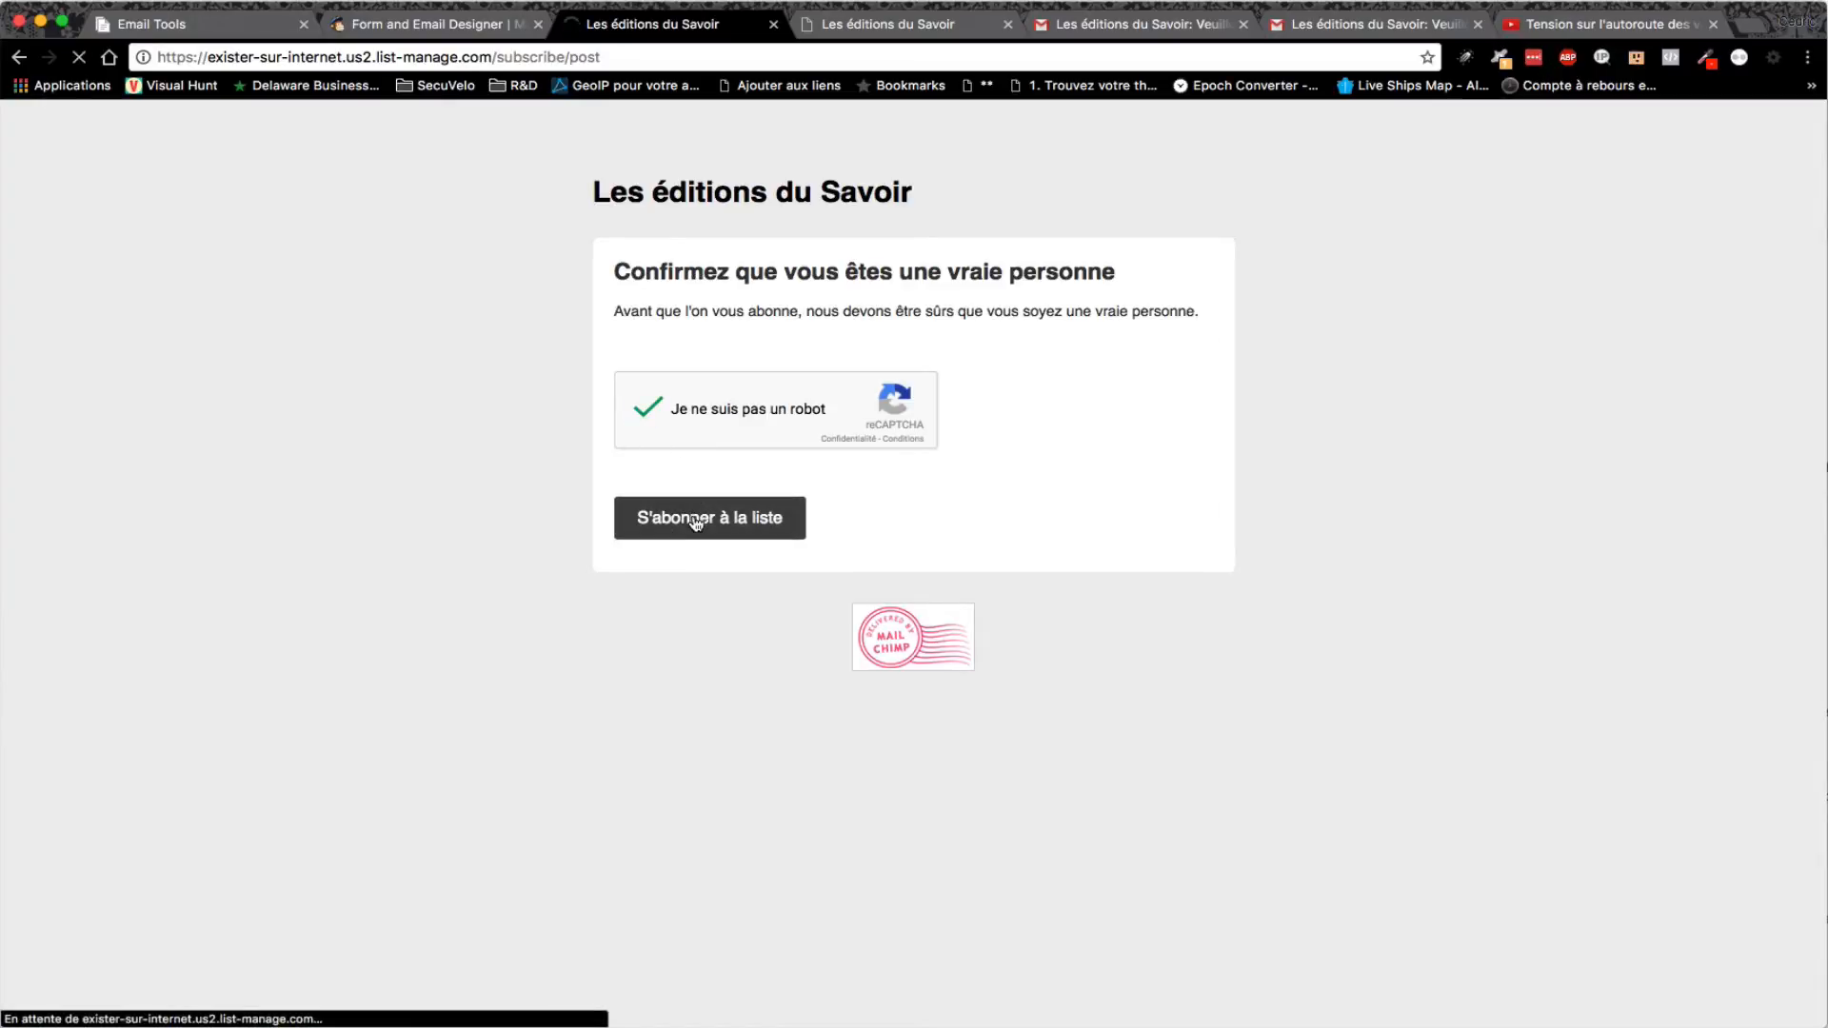
pyautogui.click(1338, 34)
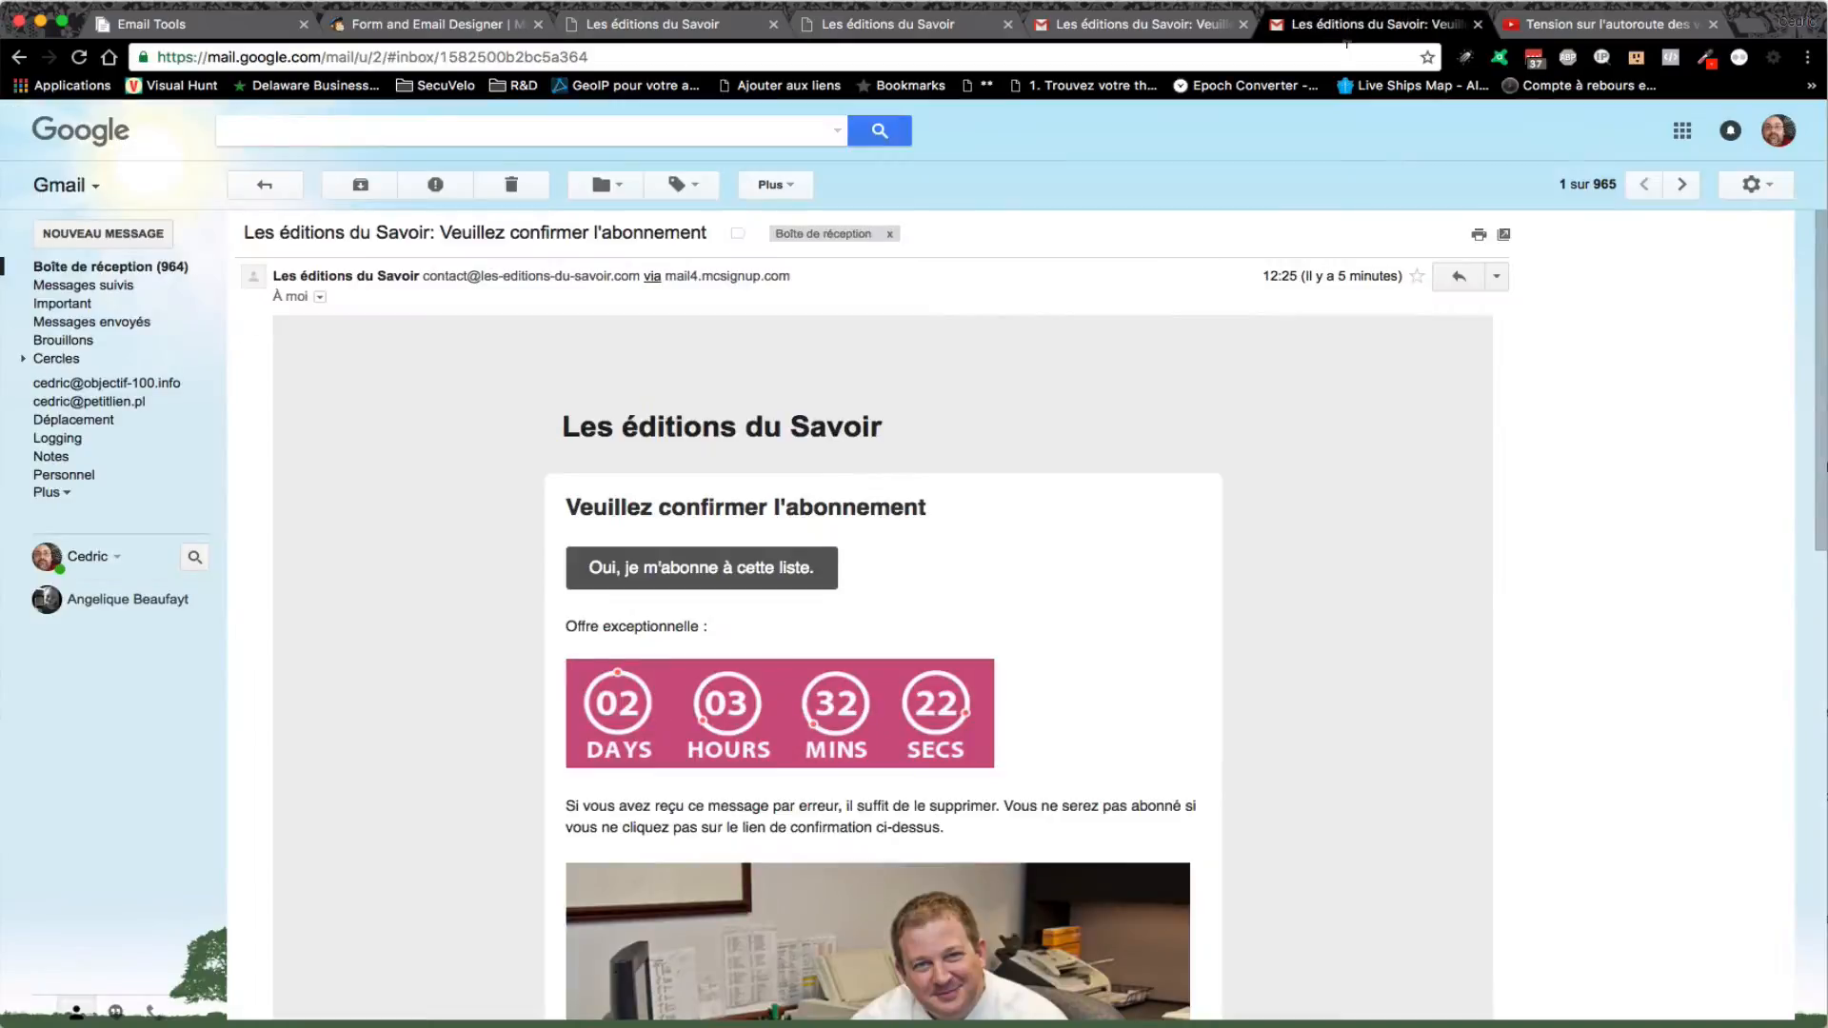
# - Switch to the subscribing Google account and read through the new confirmation email
pyautogui.click(1793, 132)
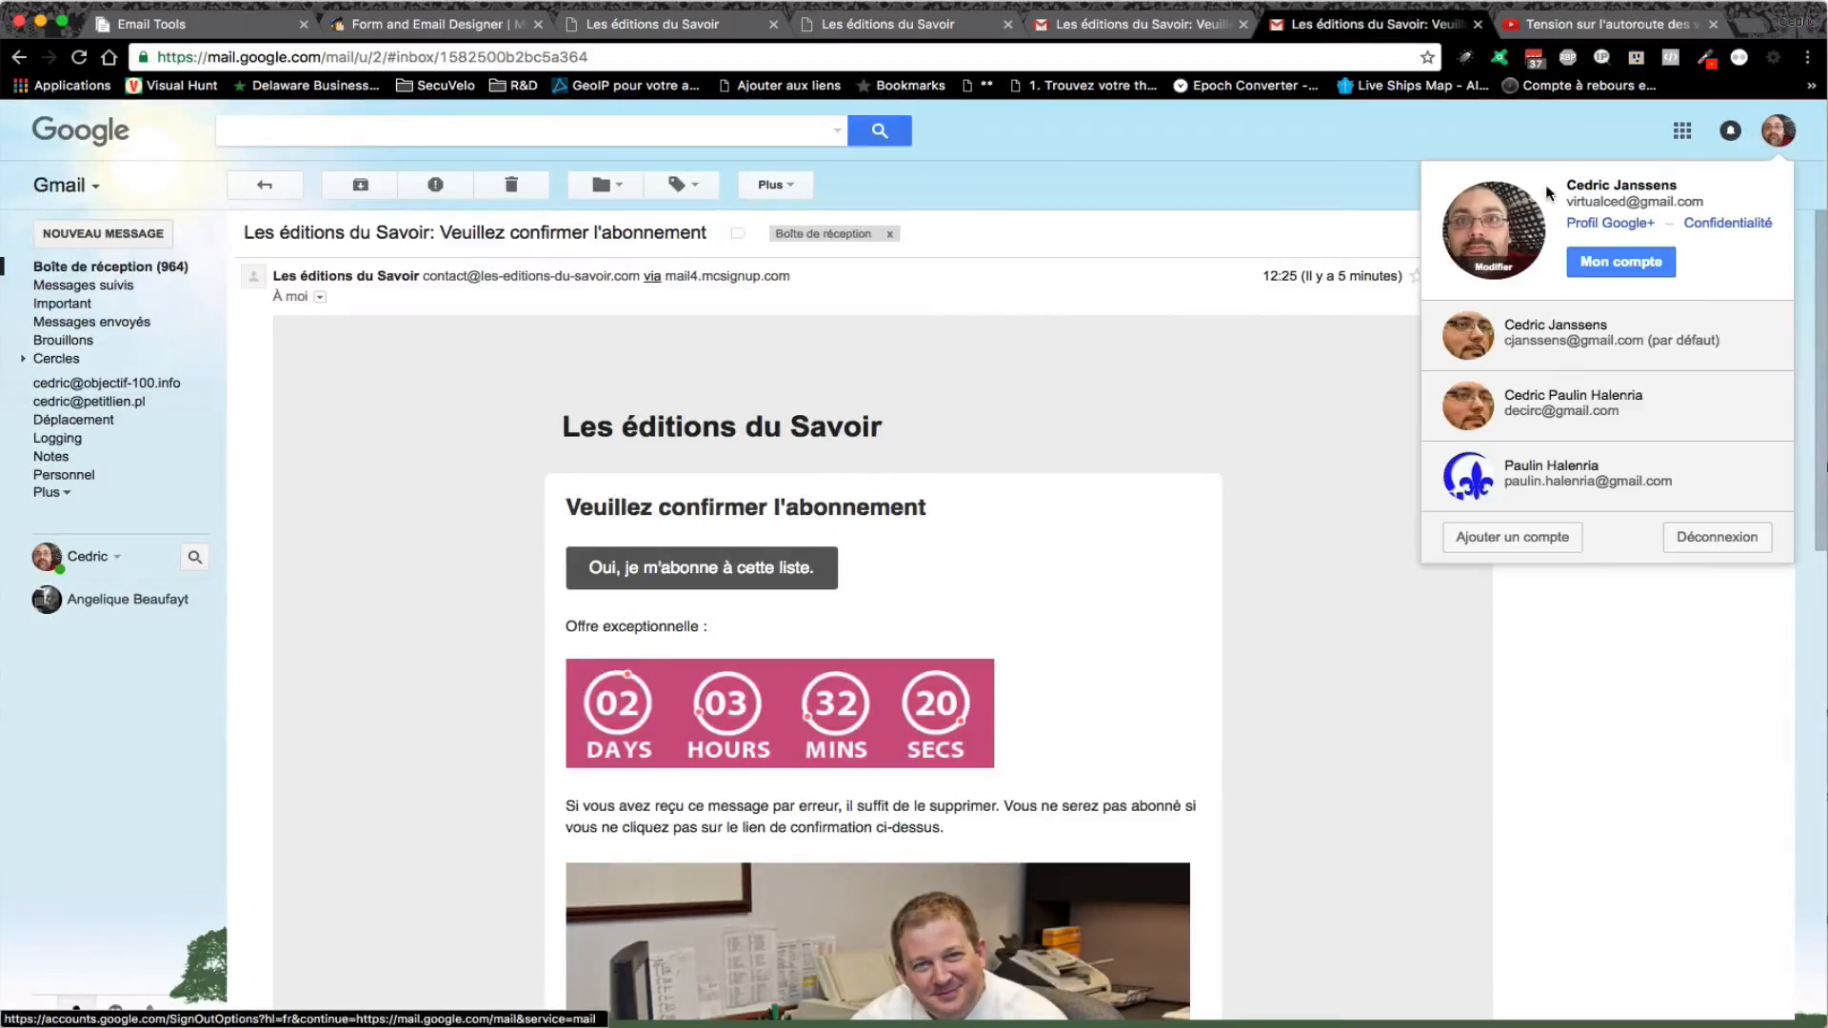
pyautogui.click(1599, 419)
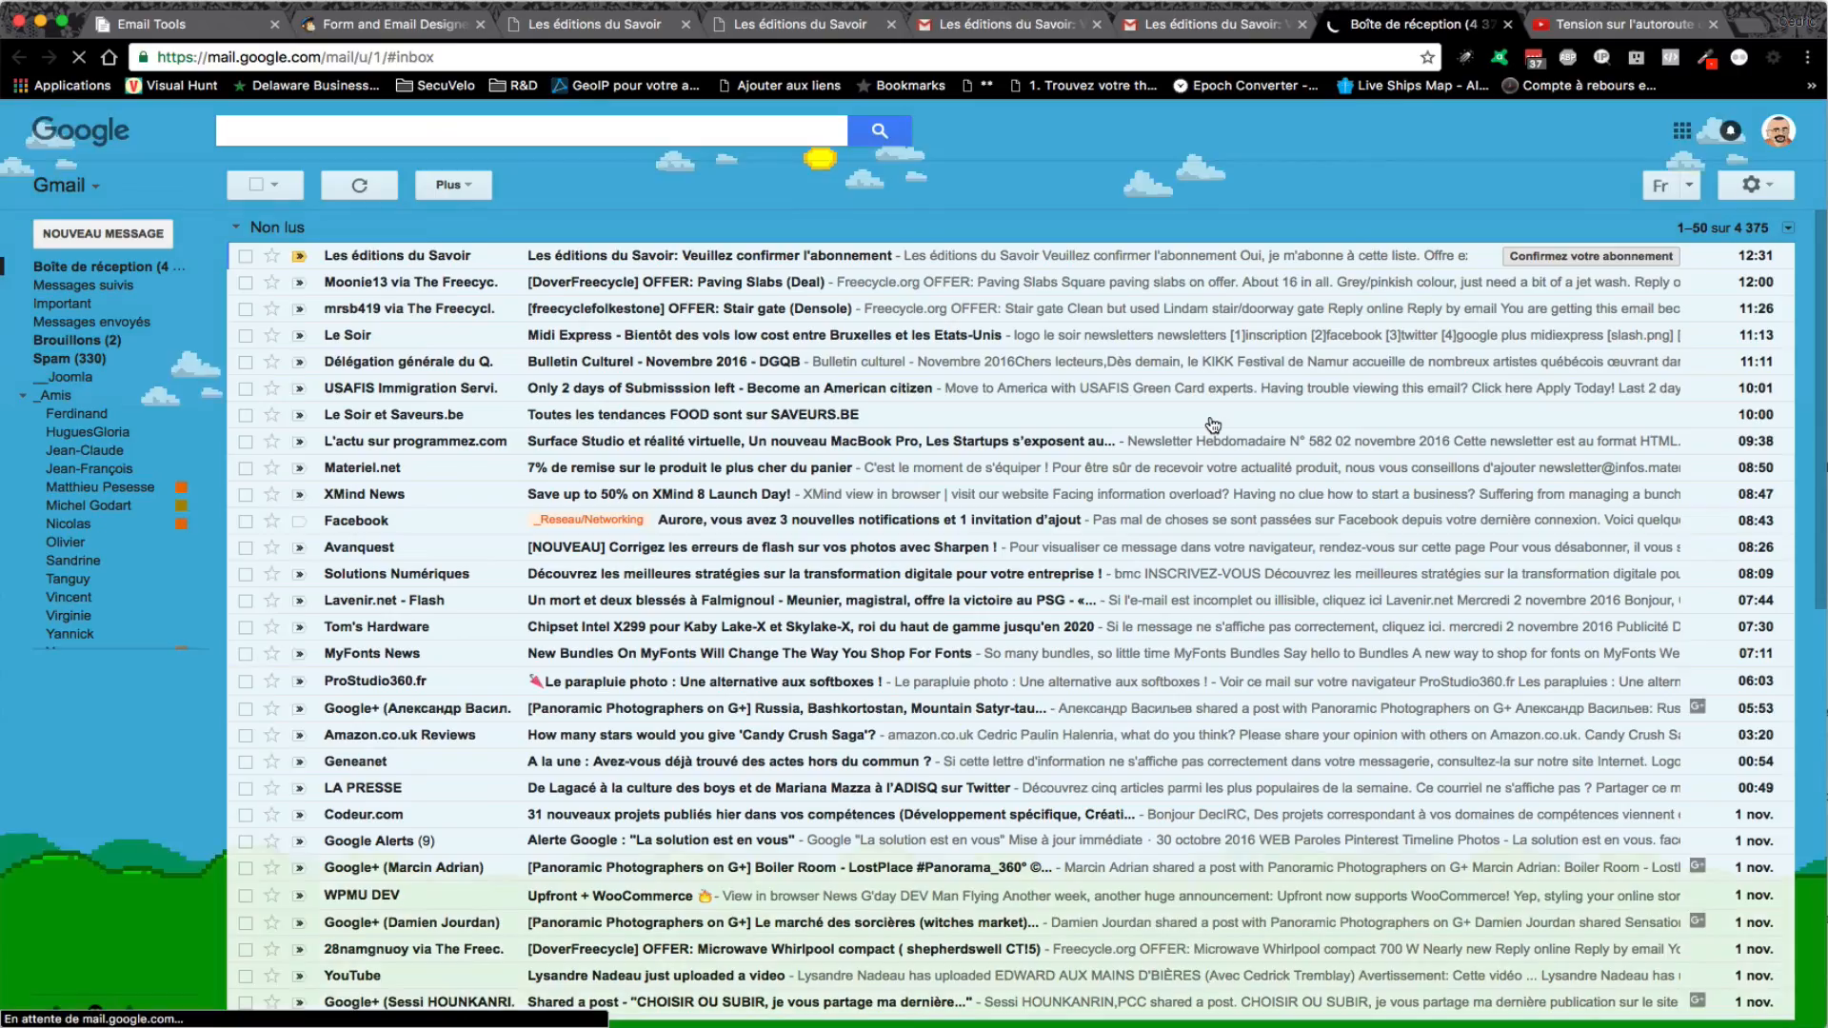
pyautogui.click(698, 259)
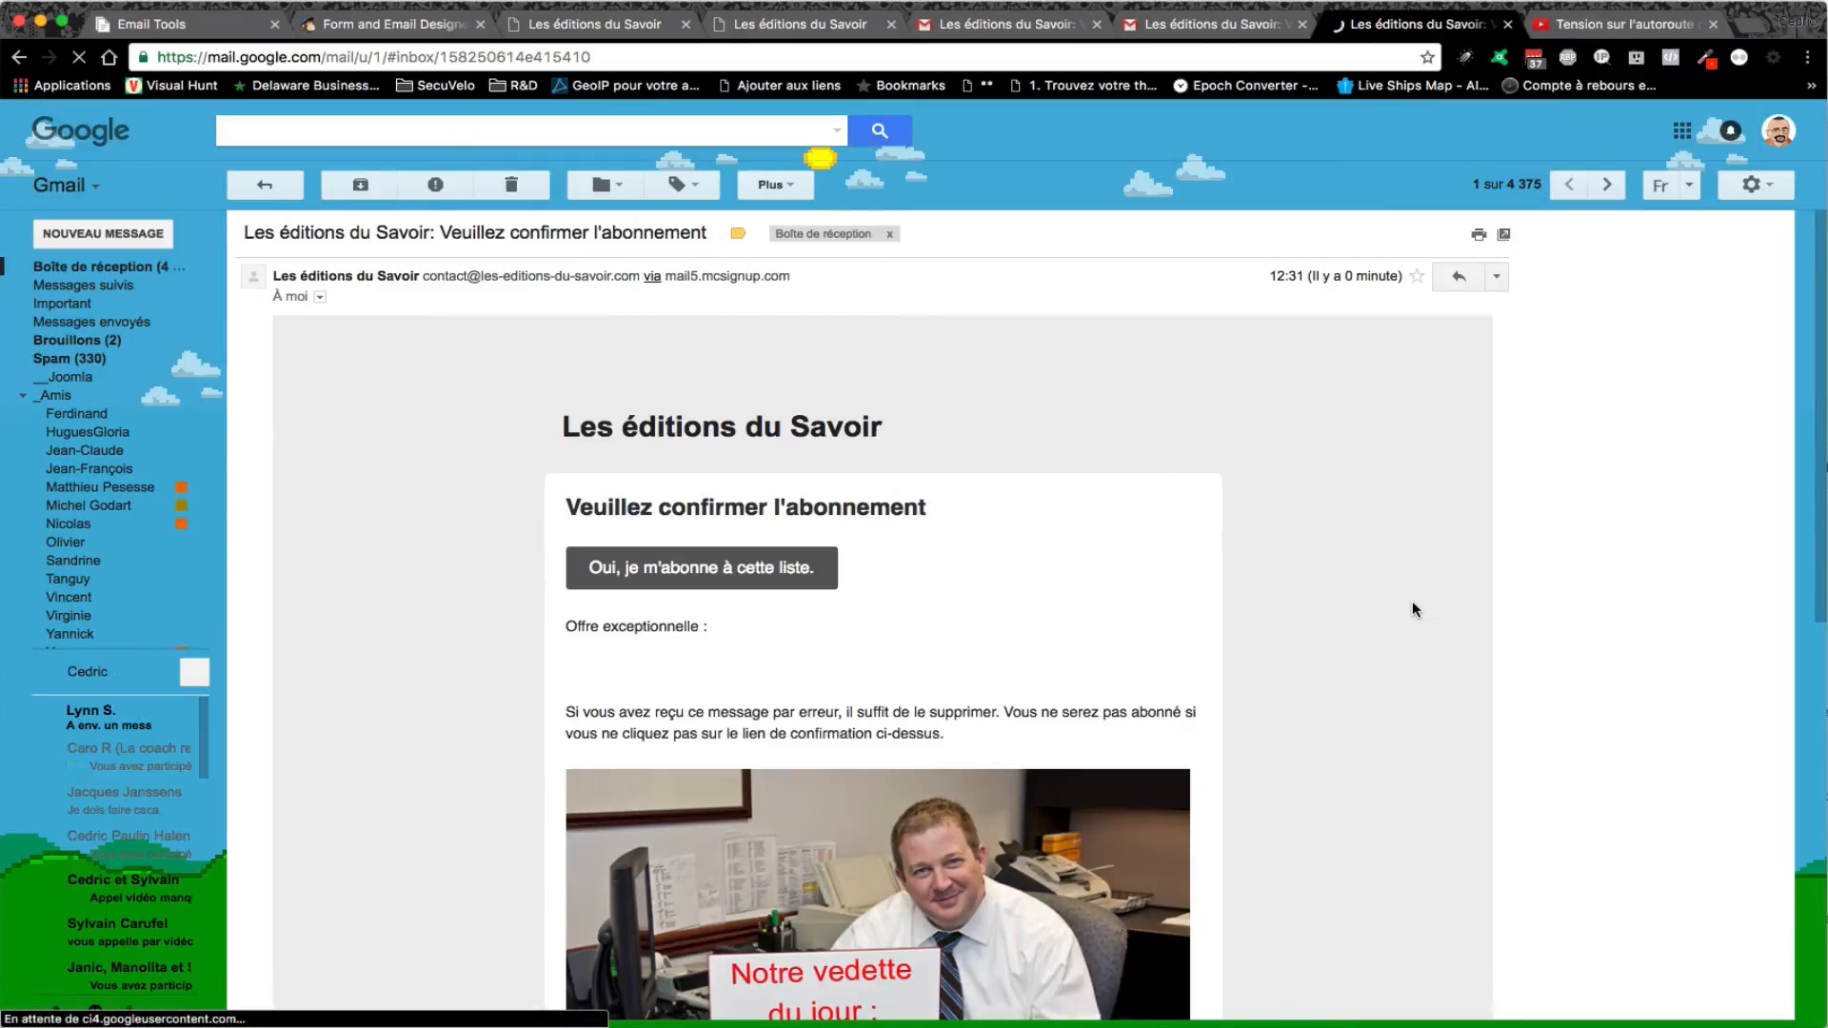
pyautogui.scroll(-3, 1412, 589)
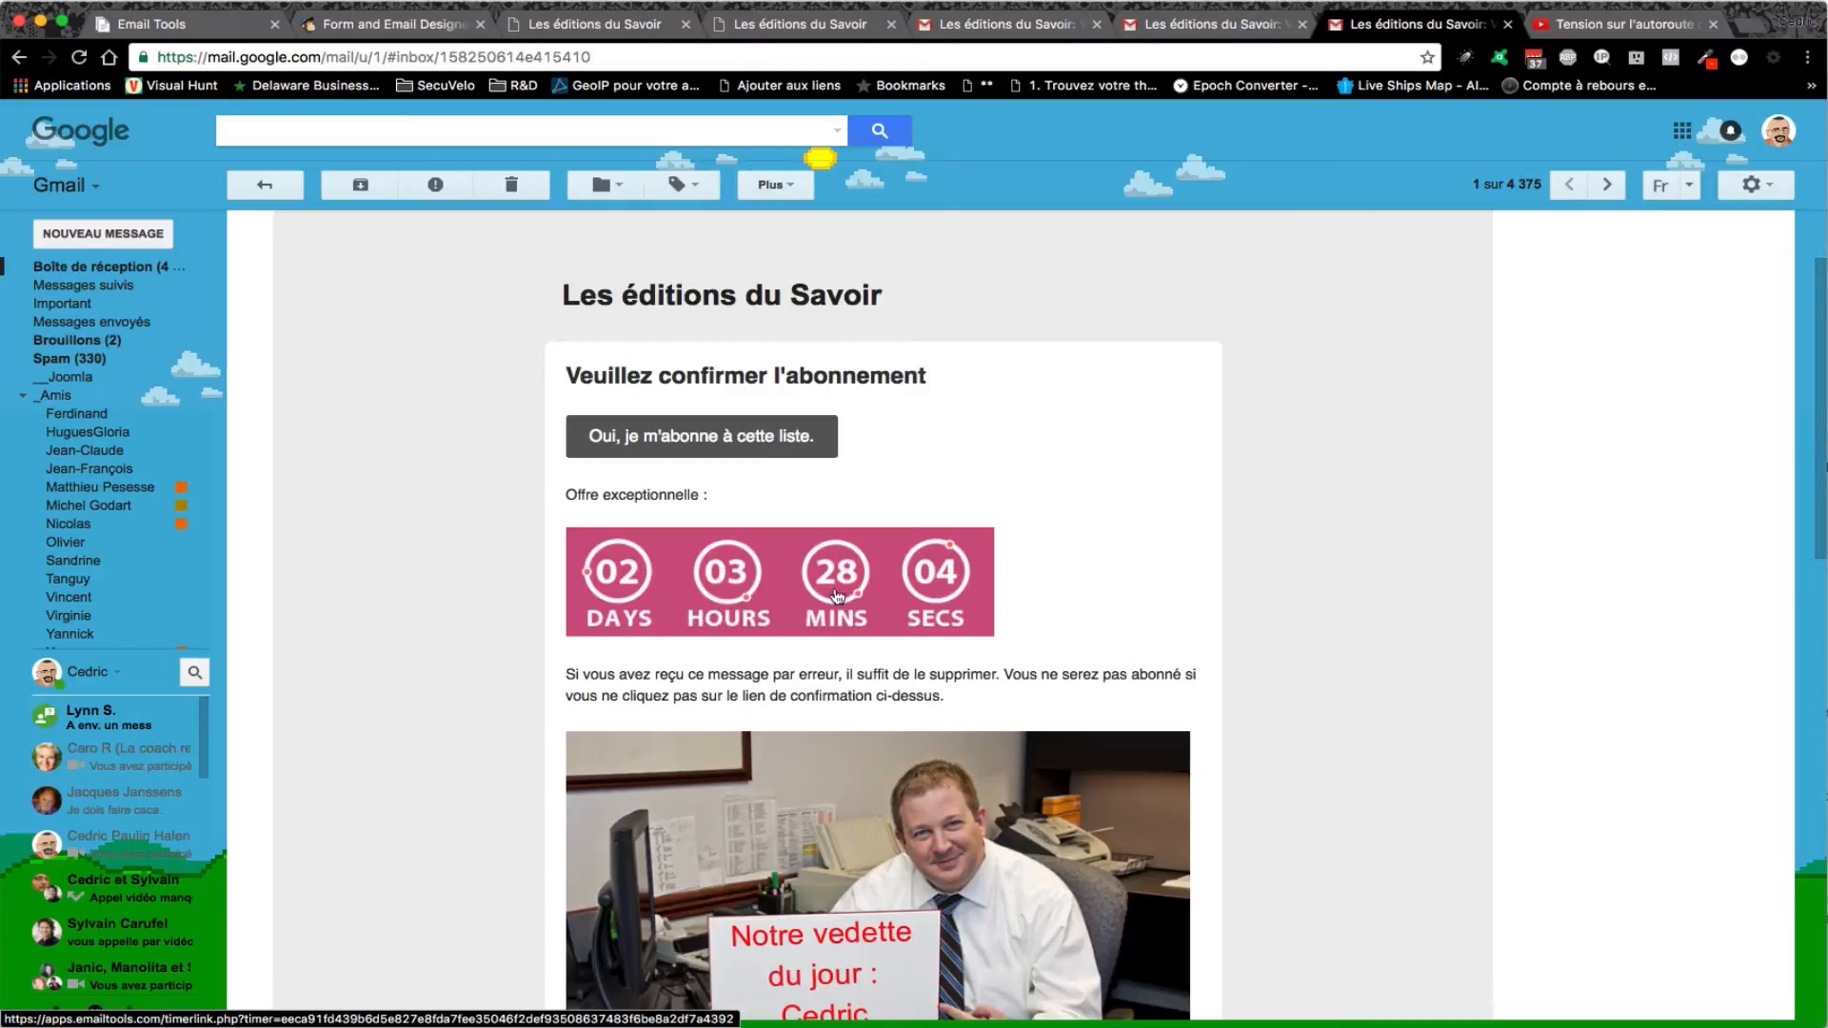
pyautogui.scroll(-3, 1373, 636)
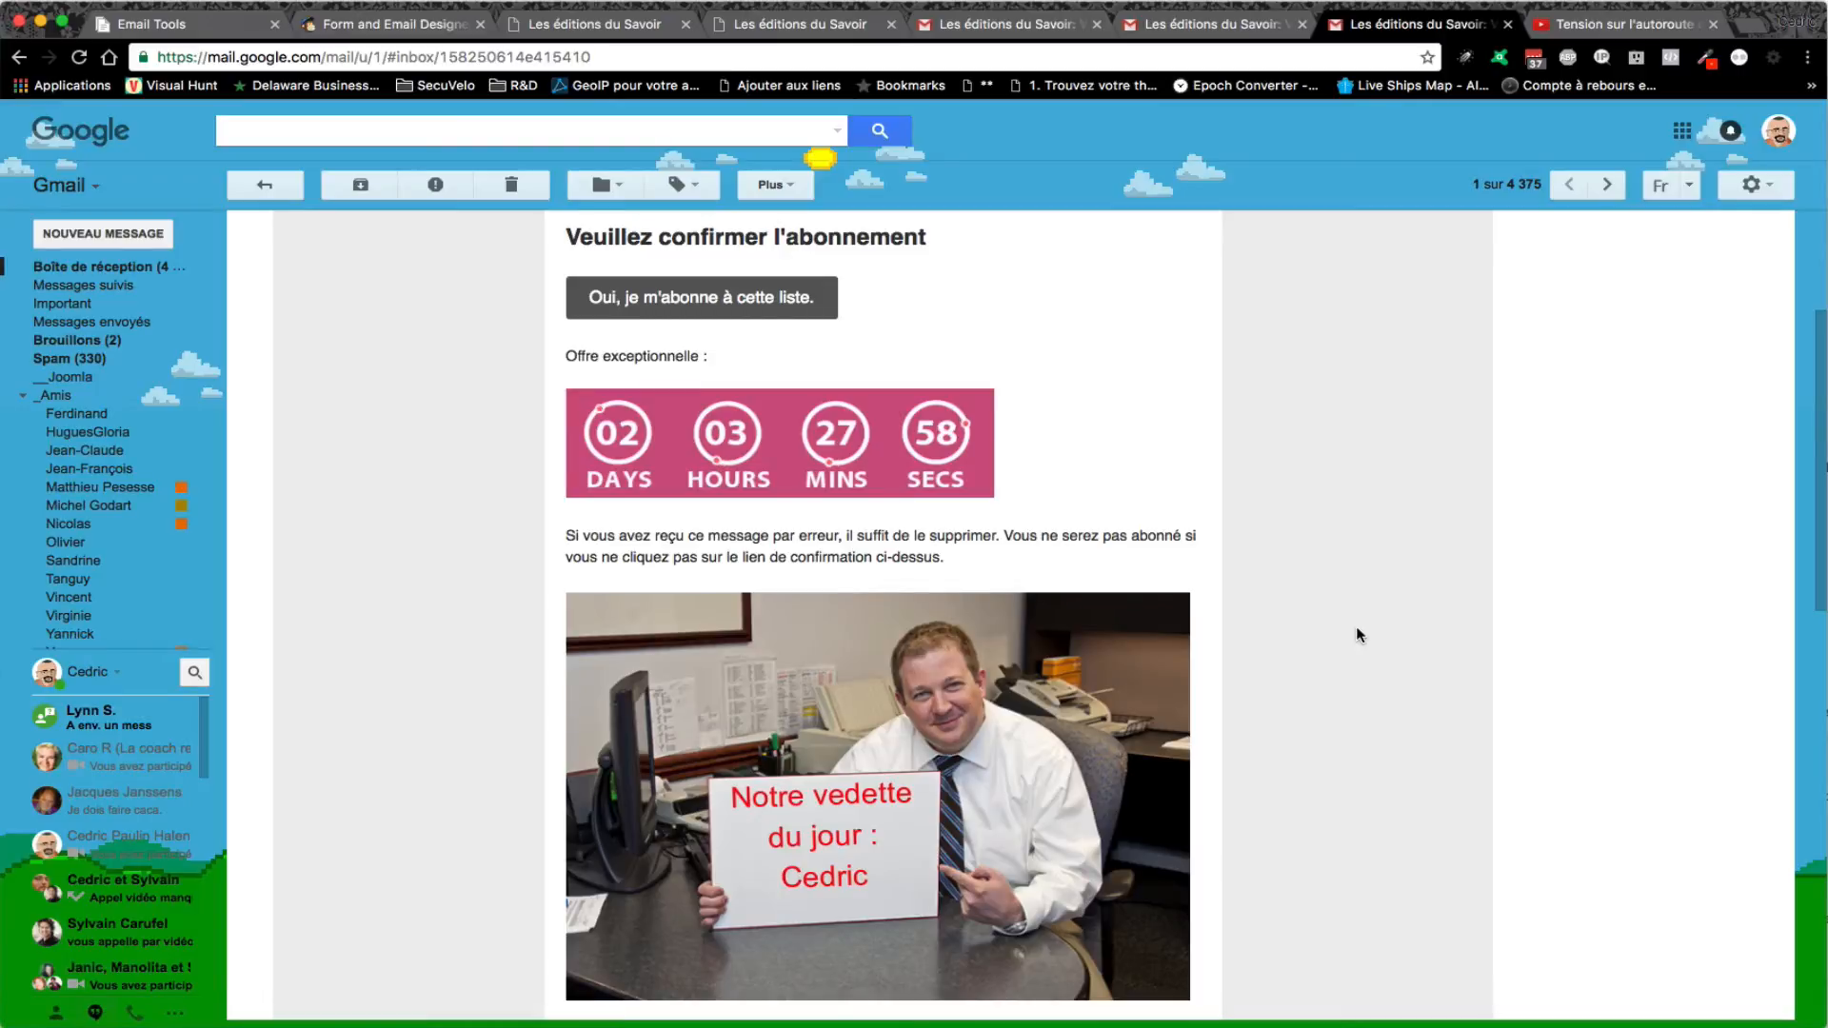
pyautogui.scroll(-6, 1356, 633)
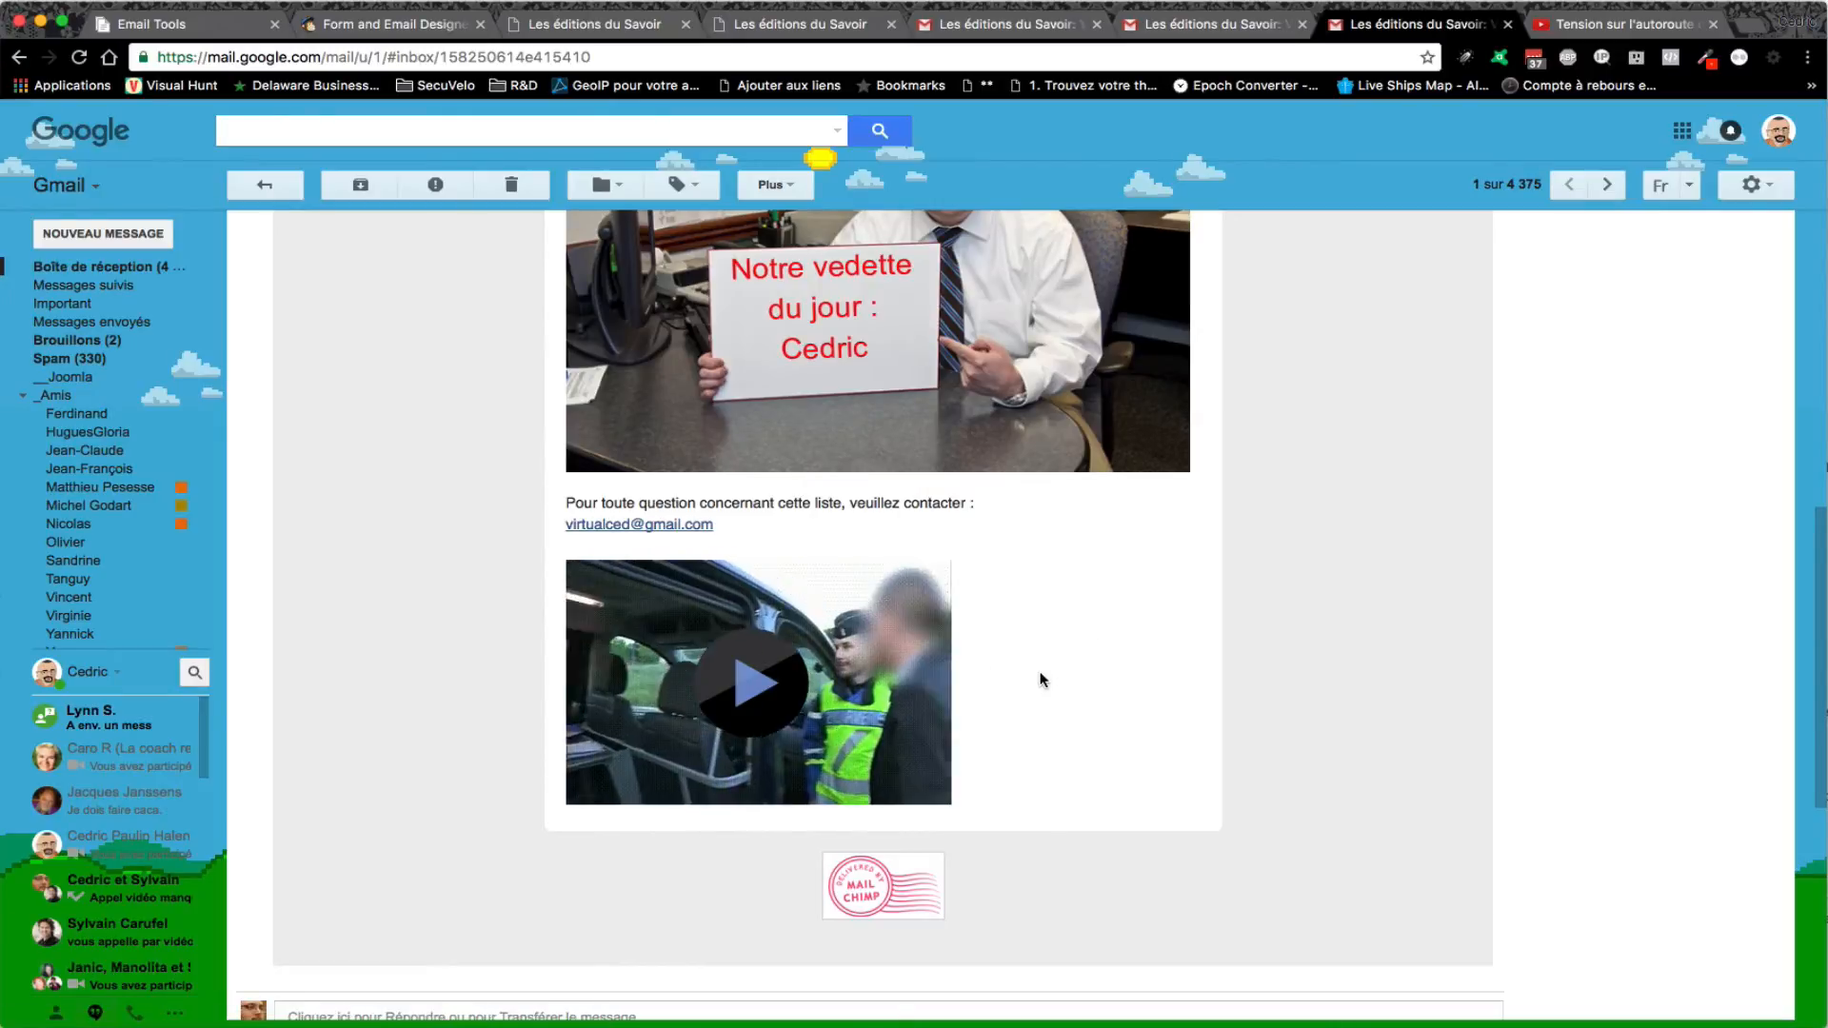
# - Check that the email's video GIF links through to dovorian.com
pyautogui.click(777, 685)
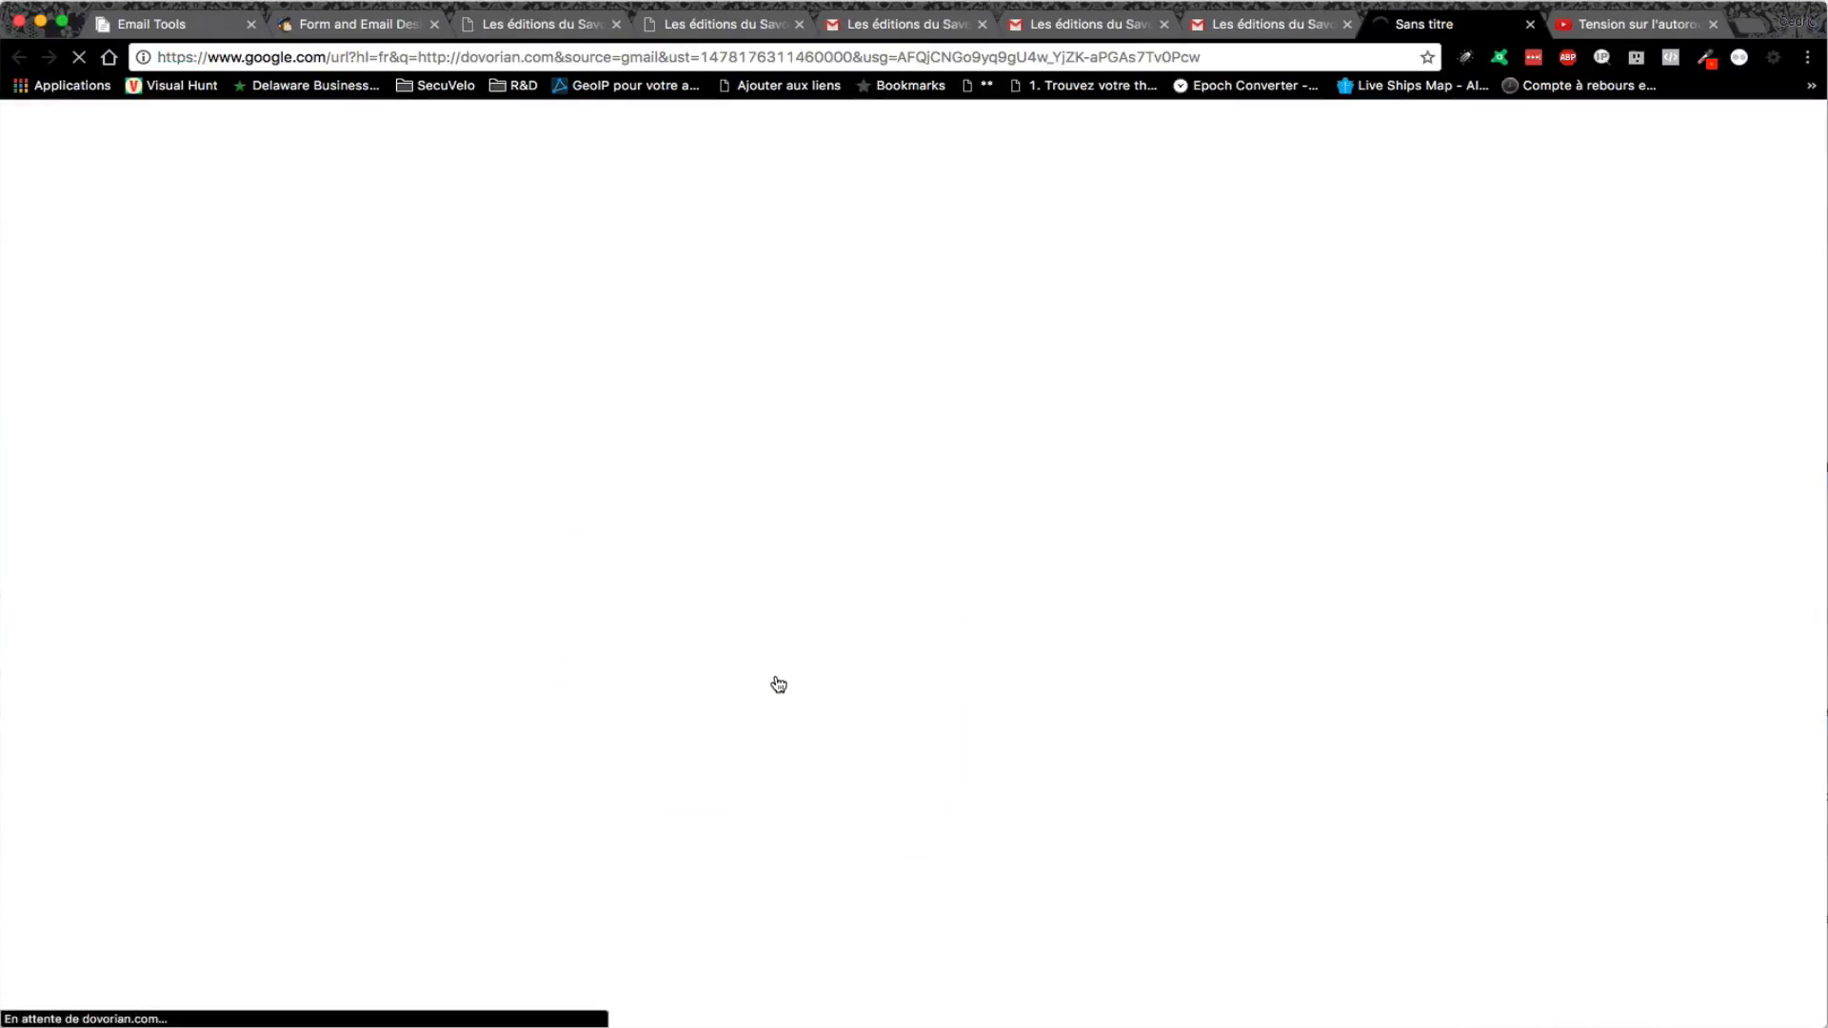
pyautogui.click(1530, 26)
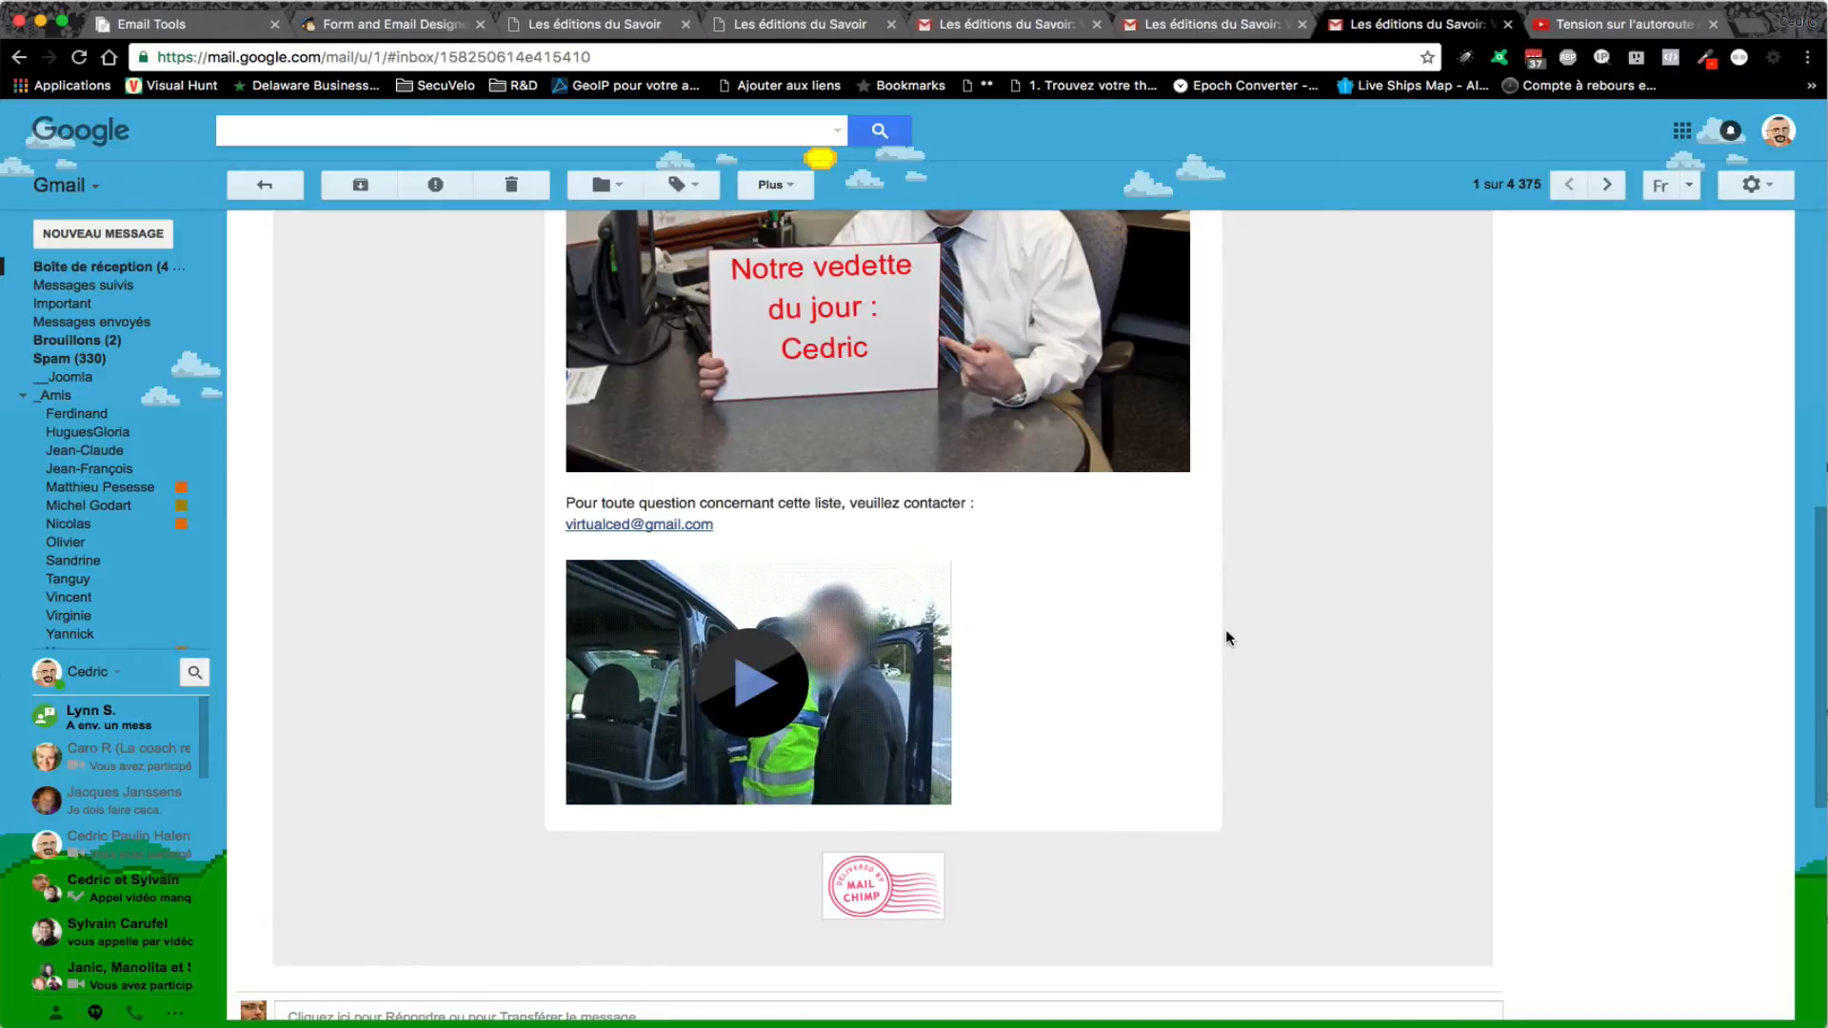
pyautogui.scroll(10, 1171, 699)
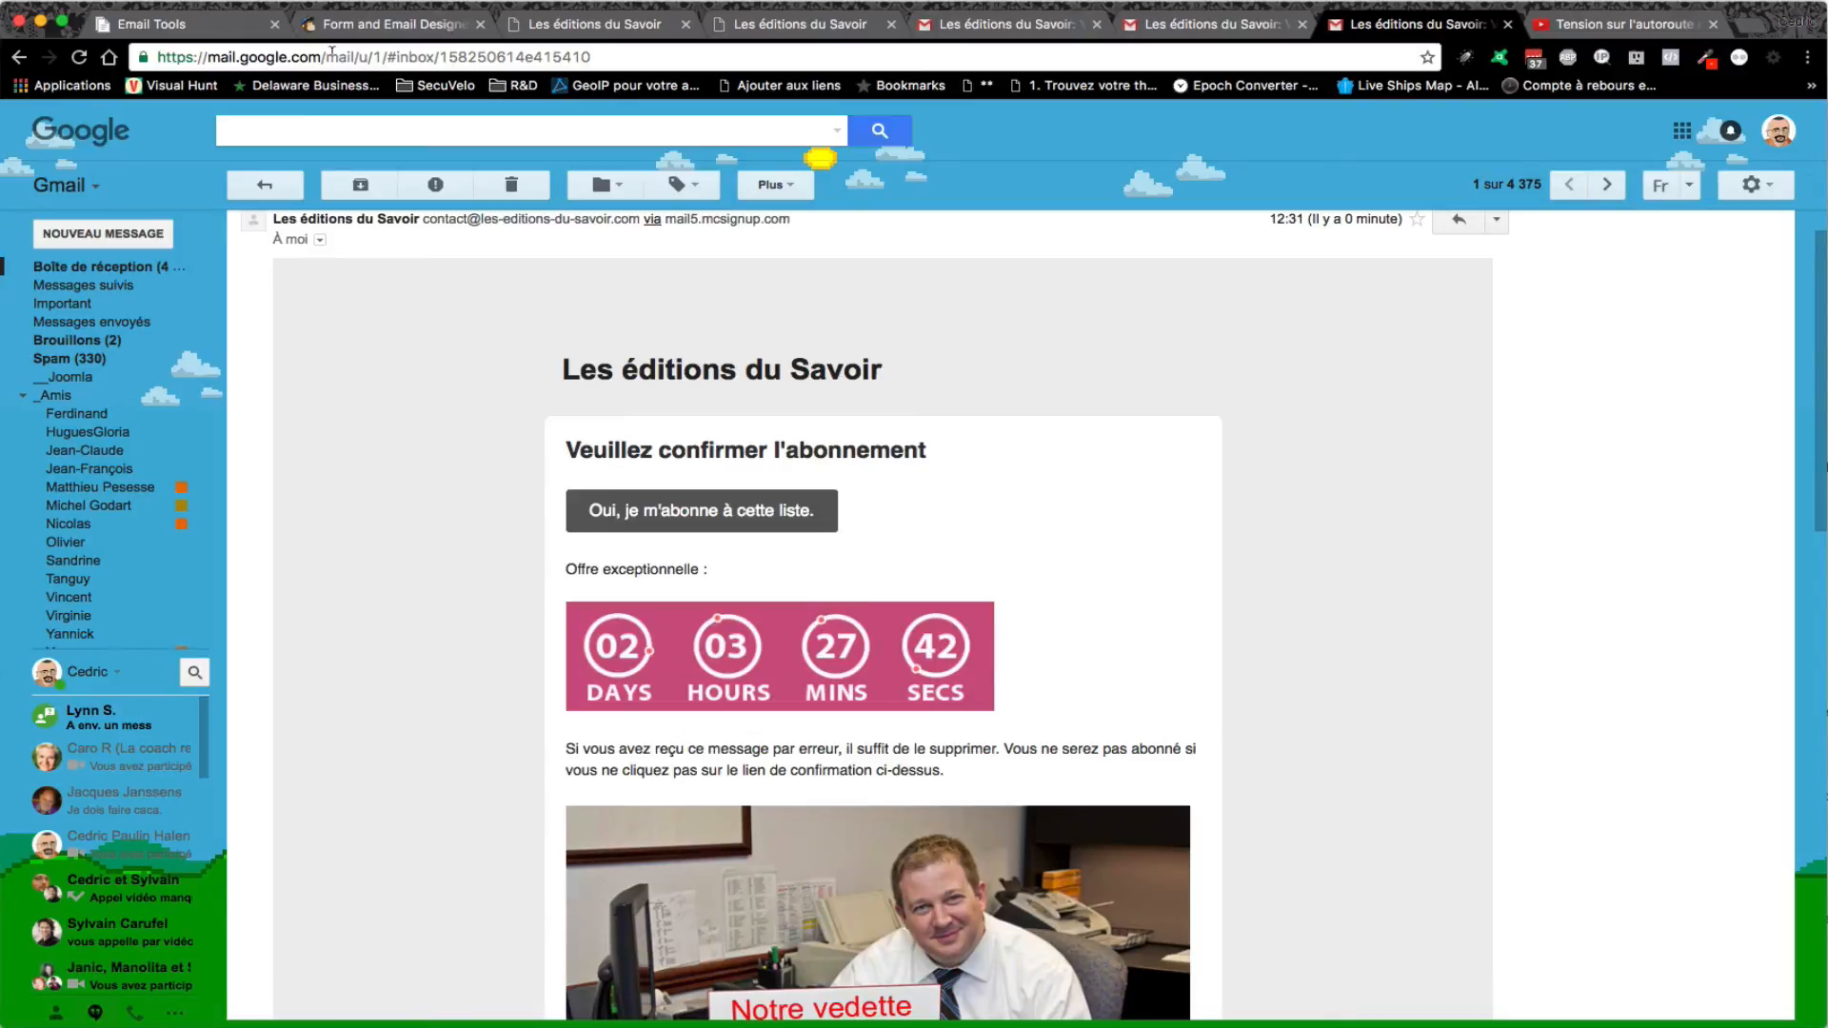
pyautogui.click(190, 27)
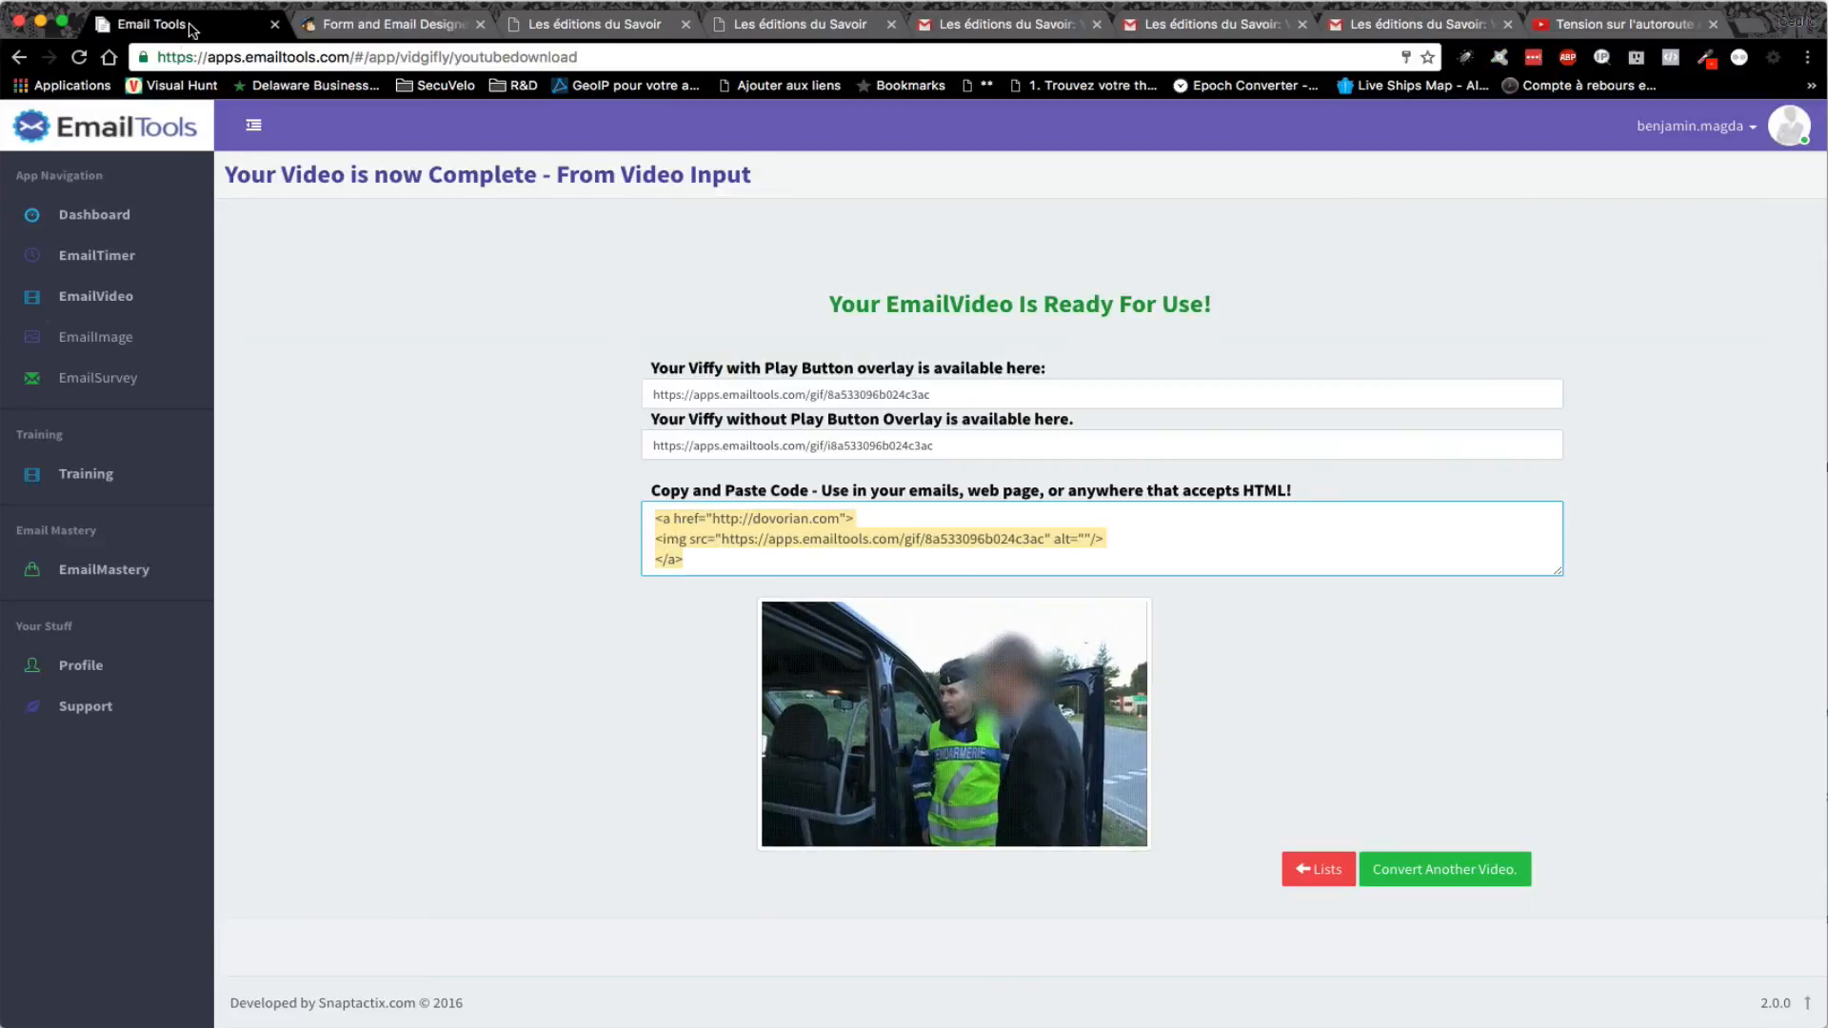
# - Create a first email survey from the Option 3 yes/no template, subject 'Etes-vous heureux'
pyautogui.click(105, 377)
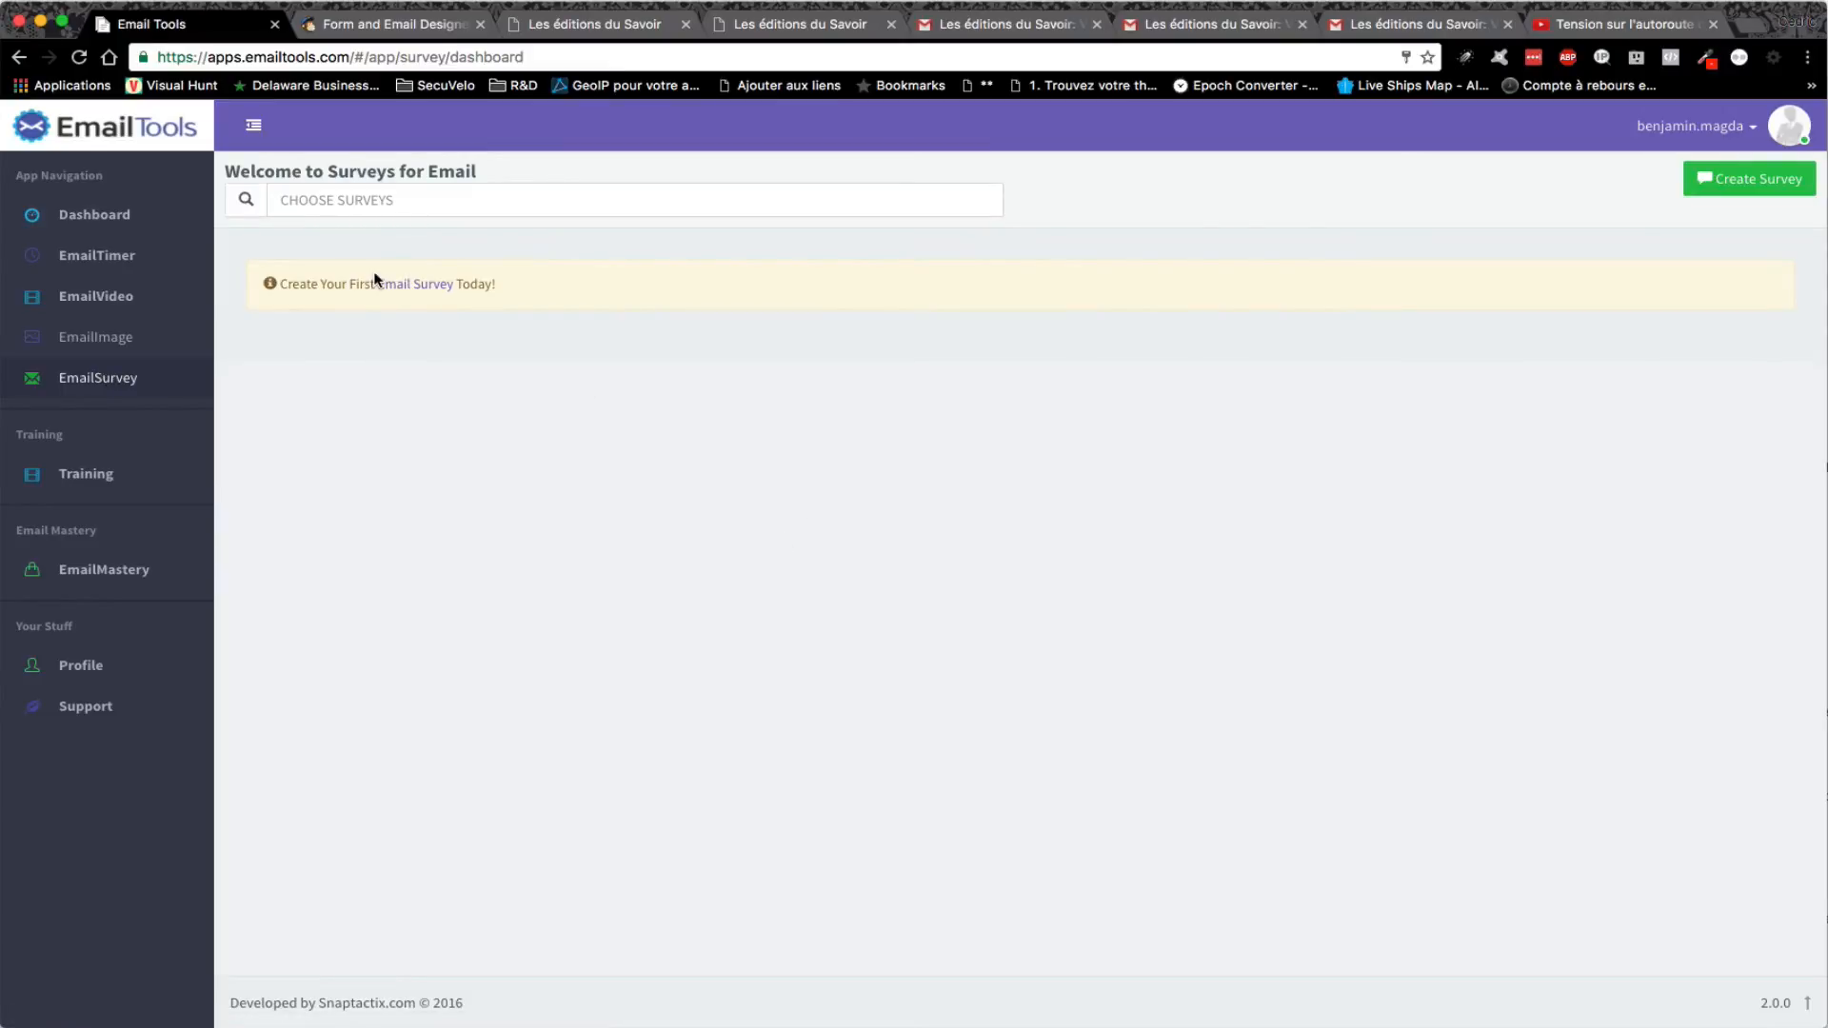
pyautogui.click(407, 285)
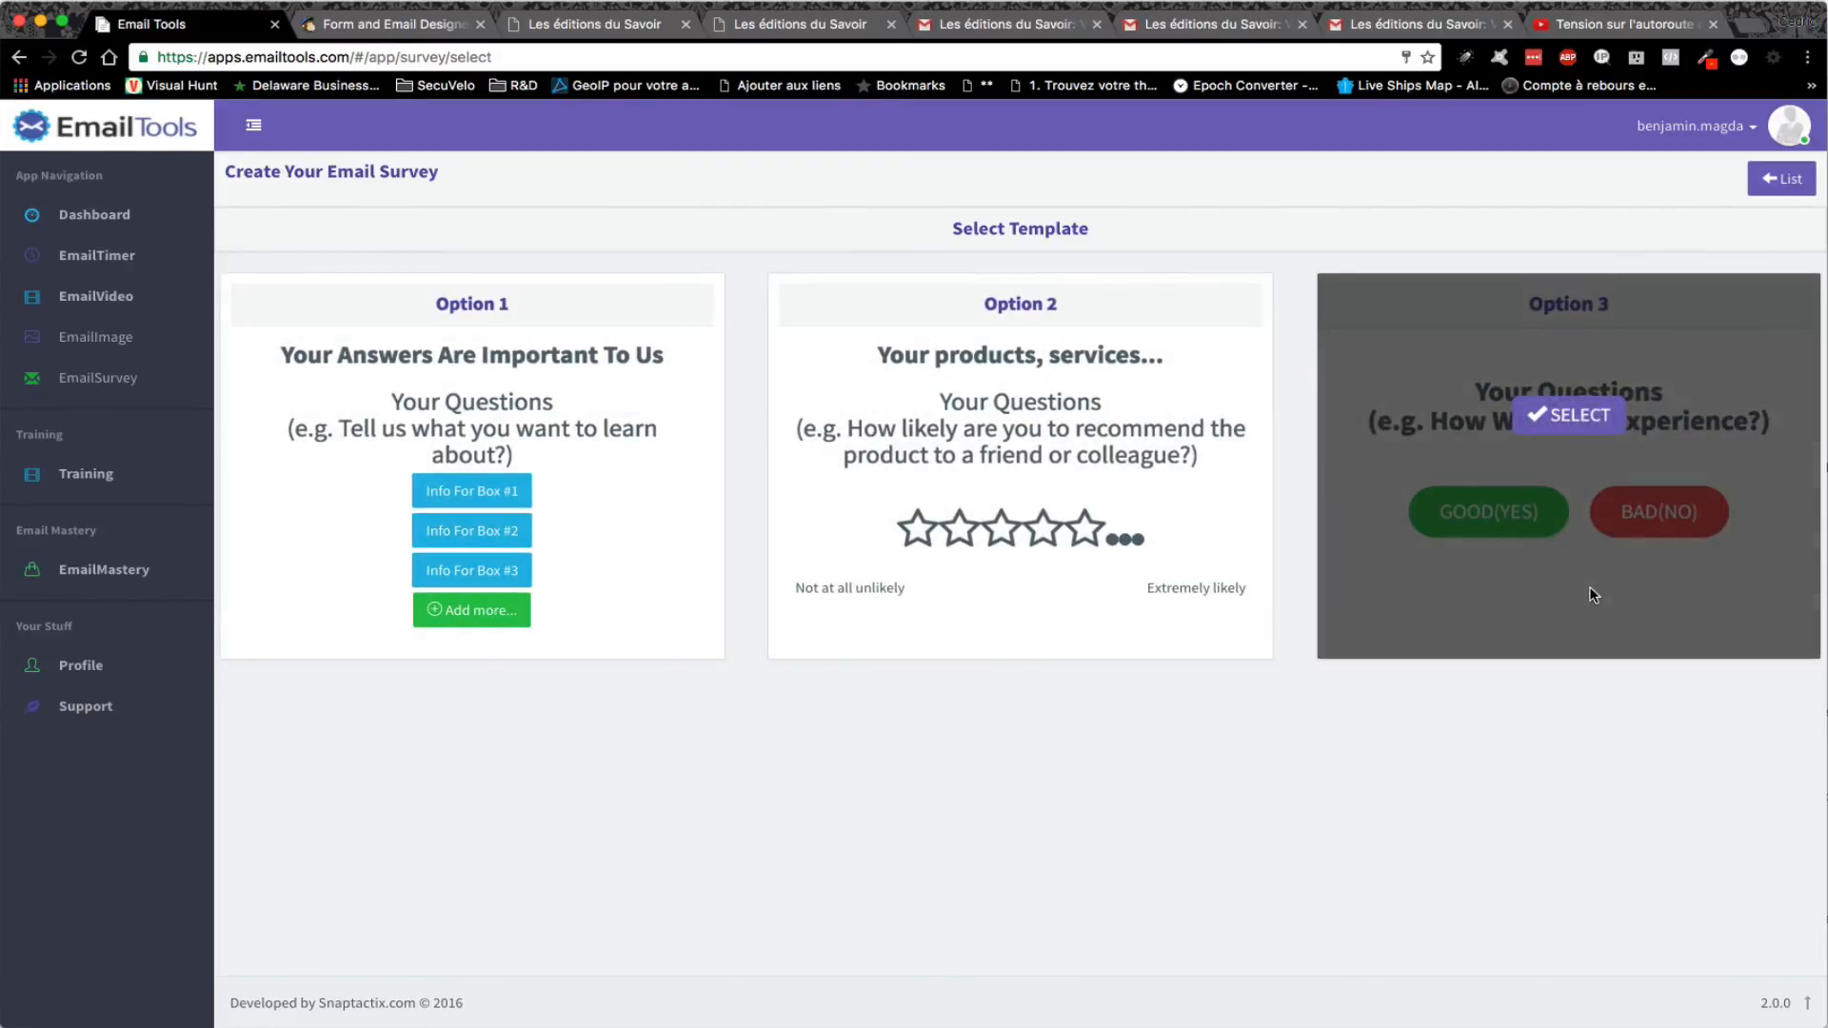
pyautogui.click(1568, 417)
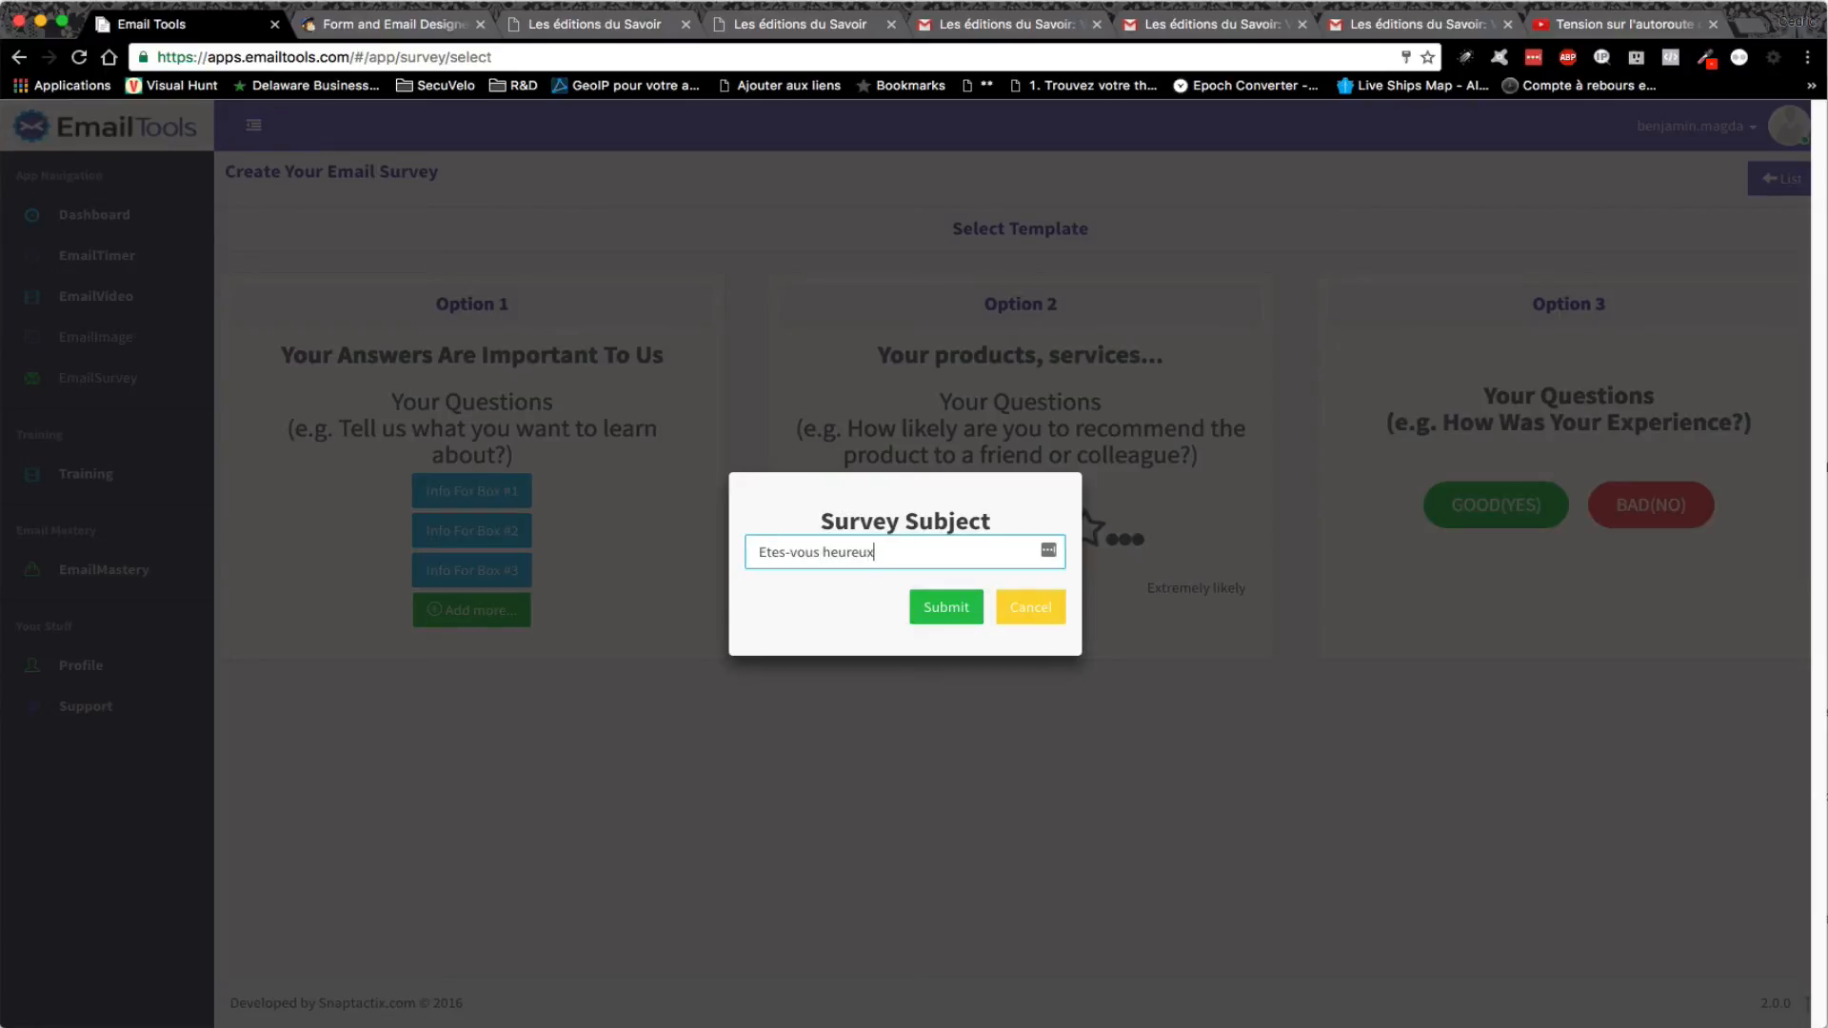
pyautogui.click(947, 607)
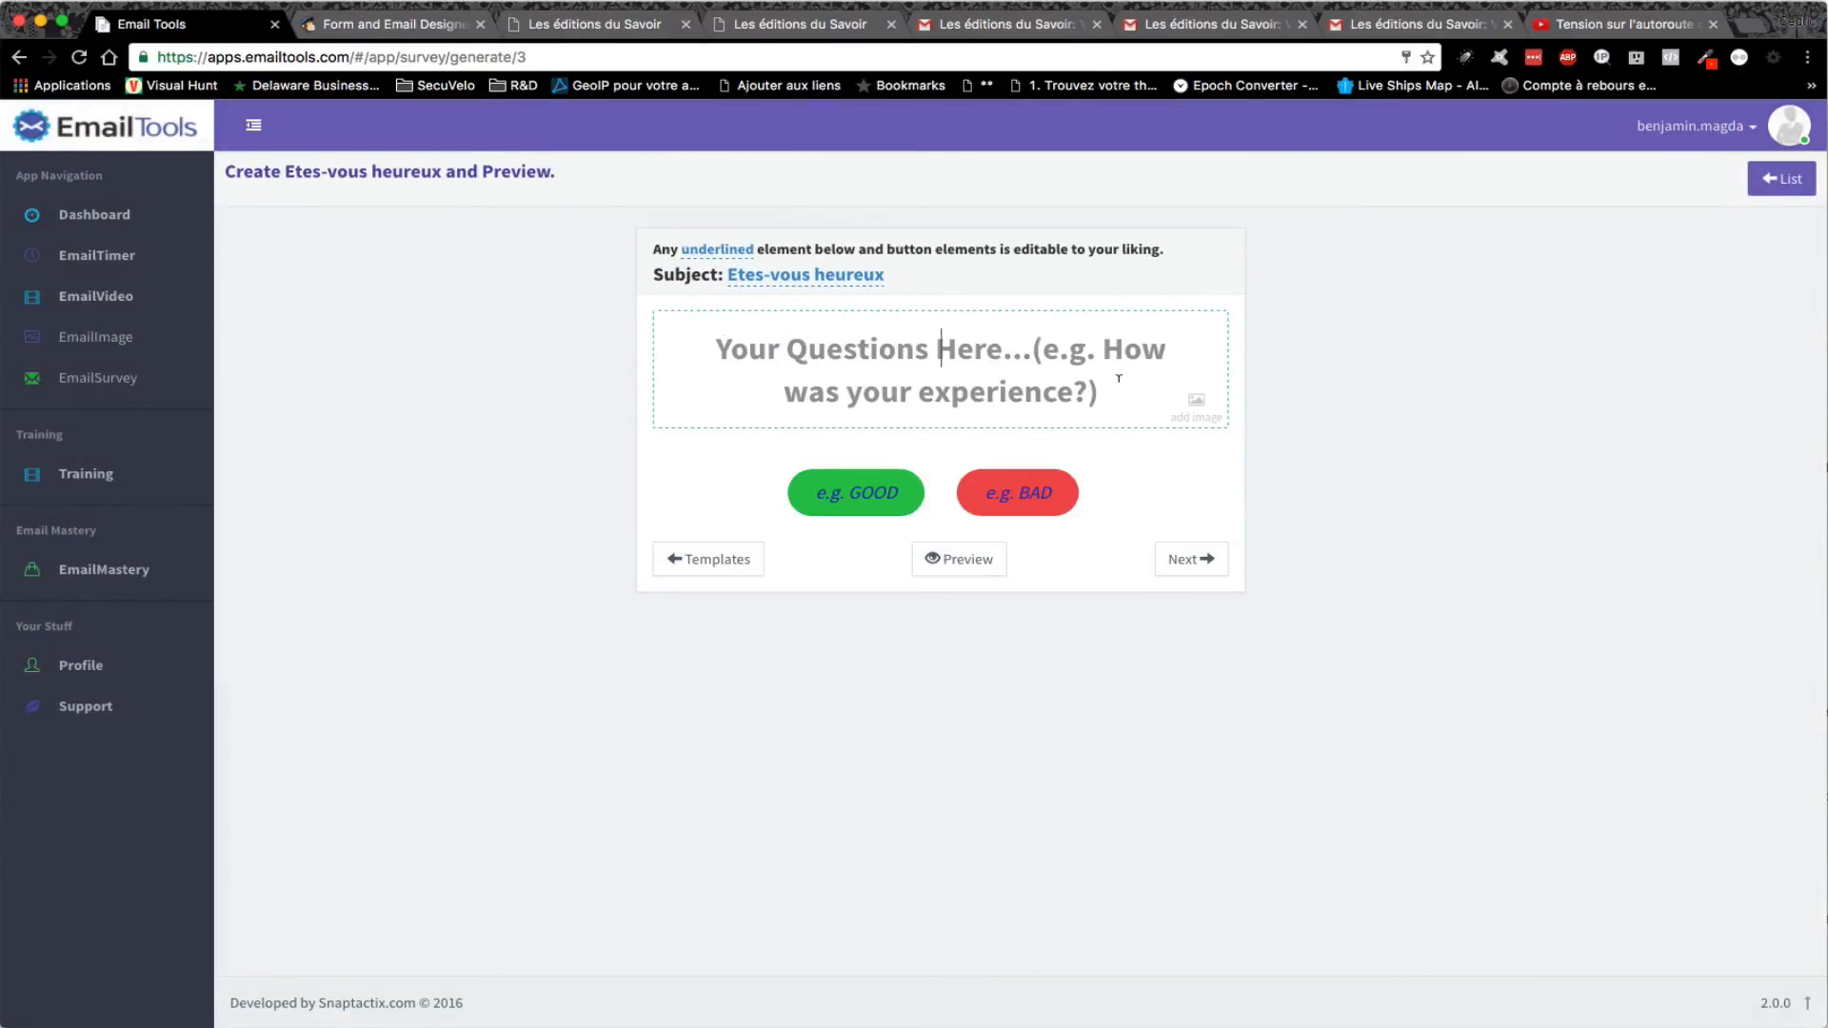
# - Ask 'Est-ce que vous êtes content de nos services ?' with answers OUI and NON
pyautogui.write('Est-ce')
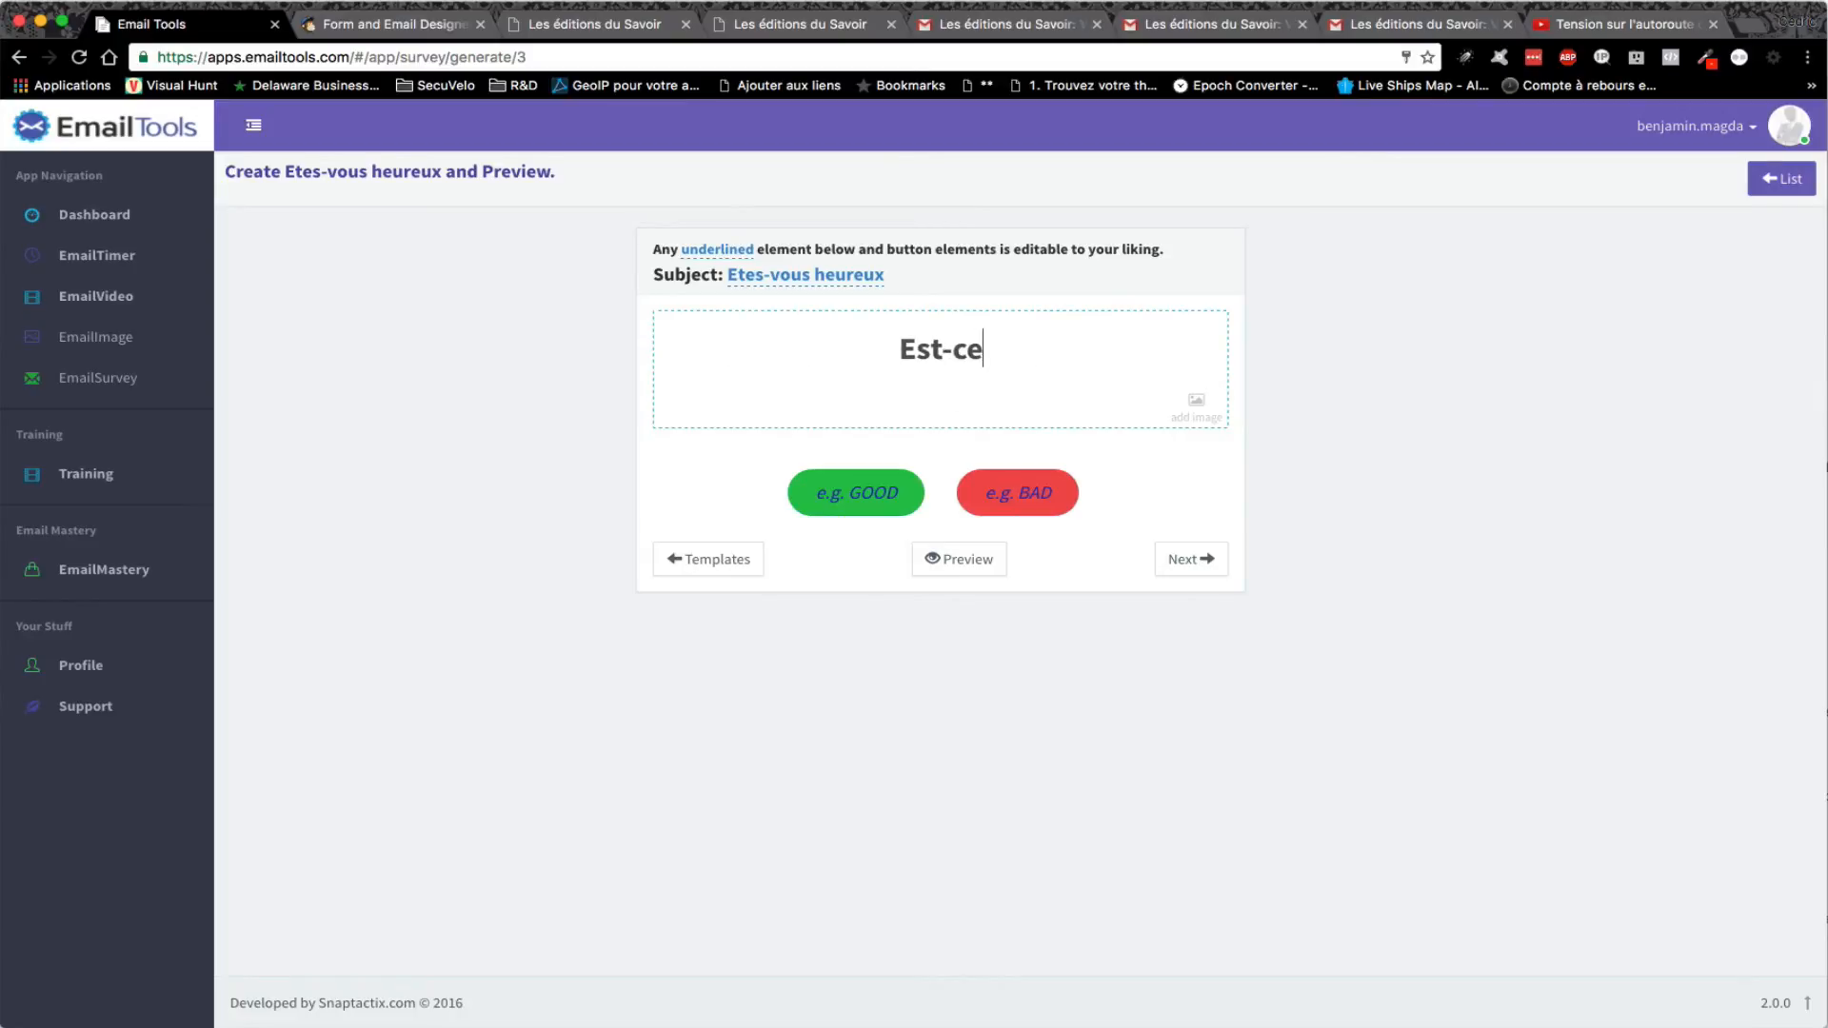
pyautogui.write(' que vous êt')
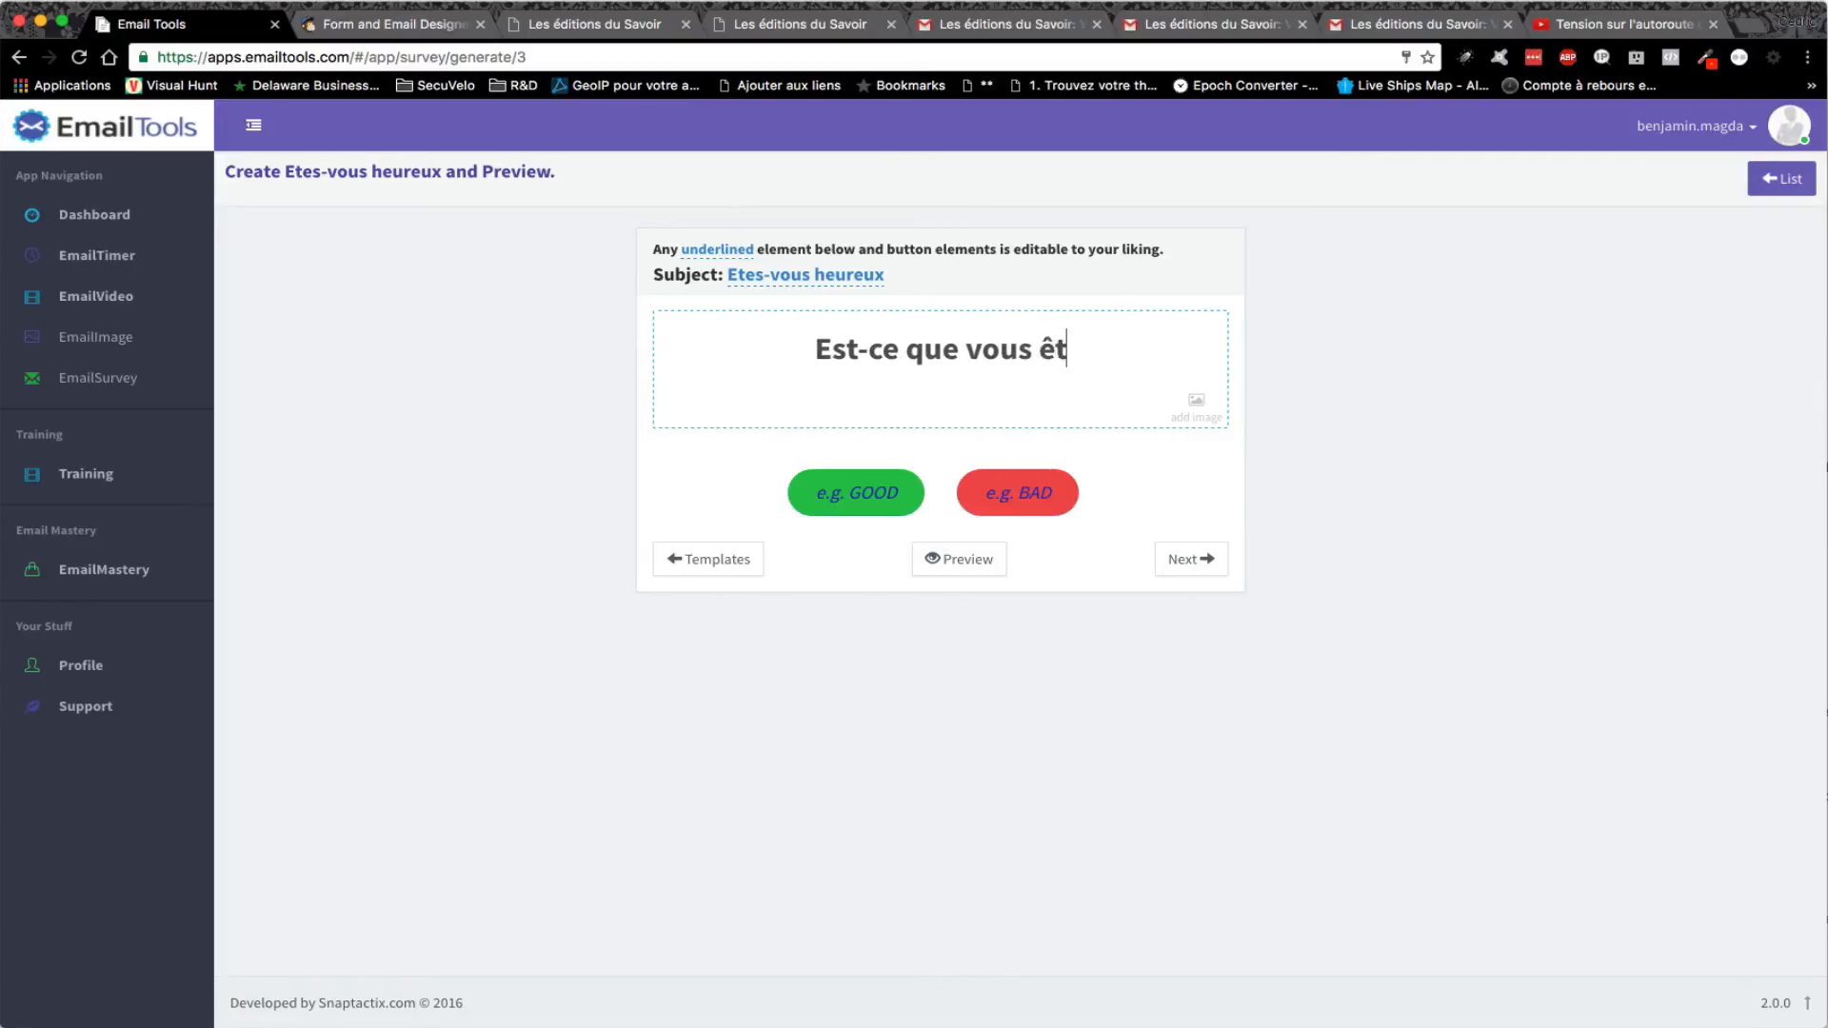
pyautogui.write('es conte')
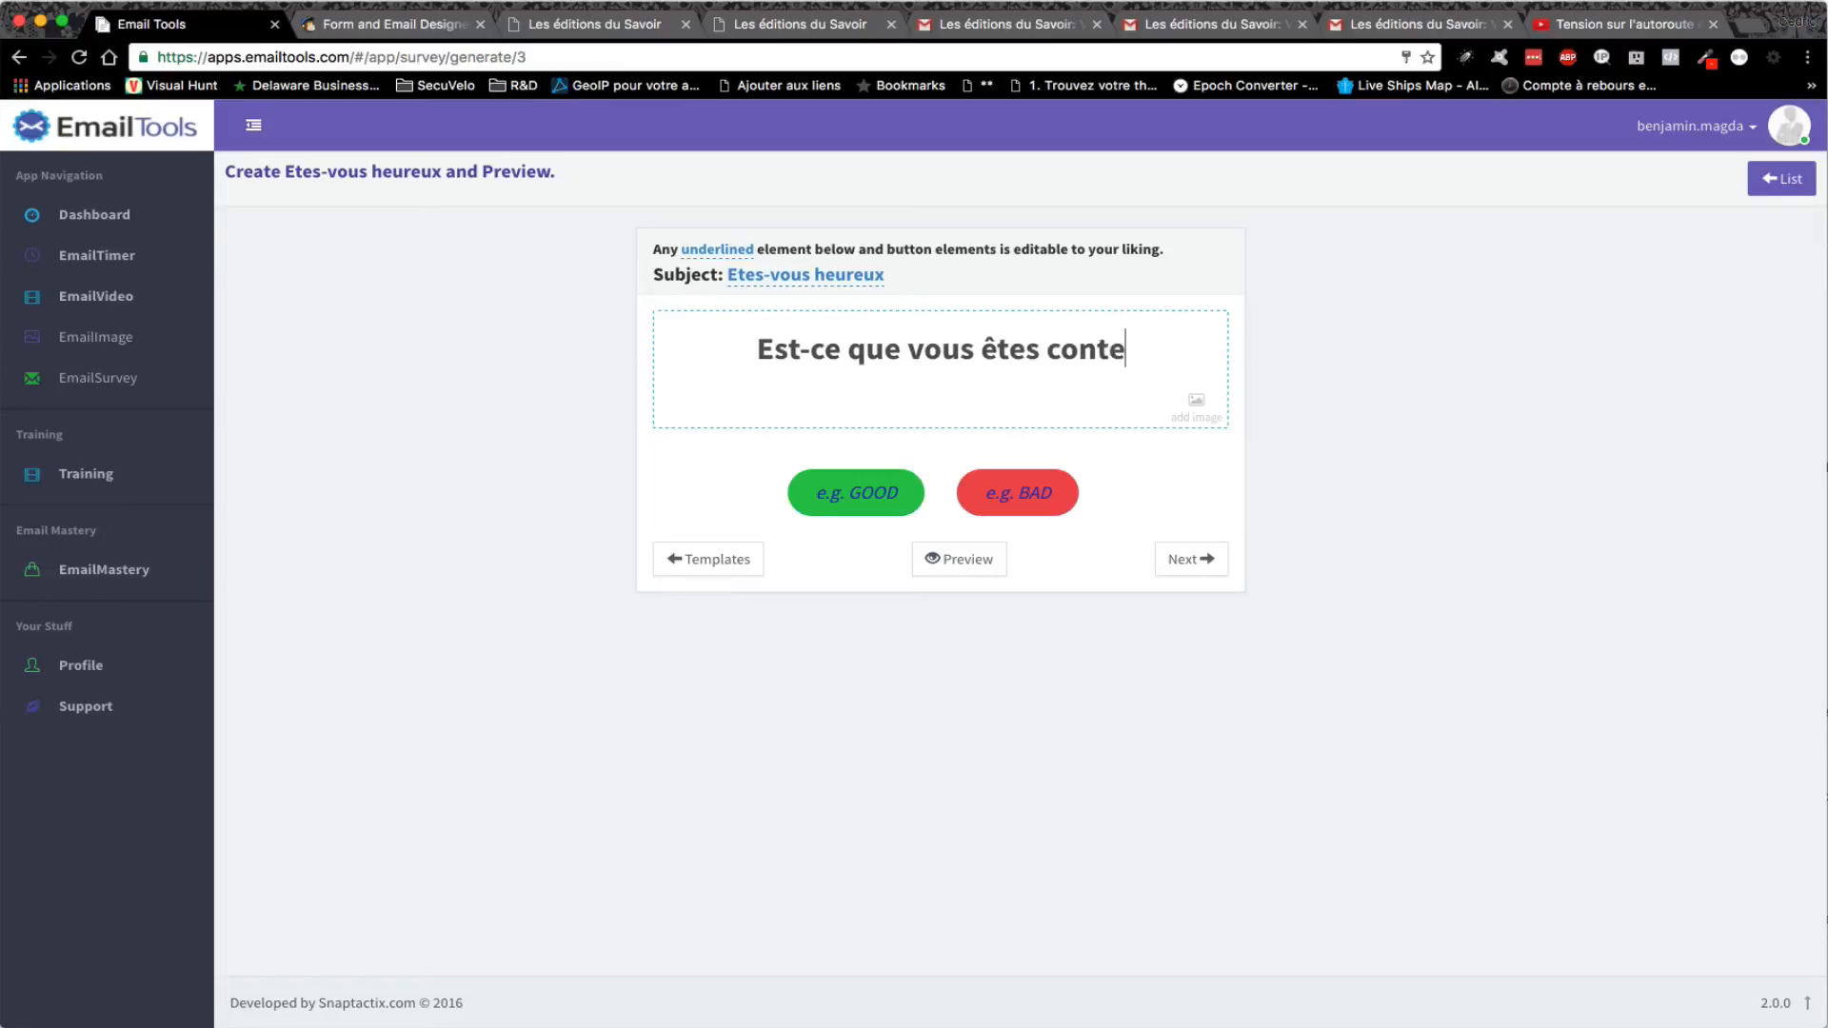
pyautogui.write('nt de nos service')
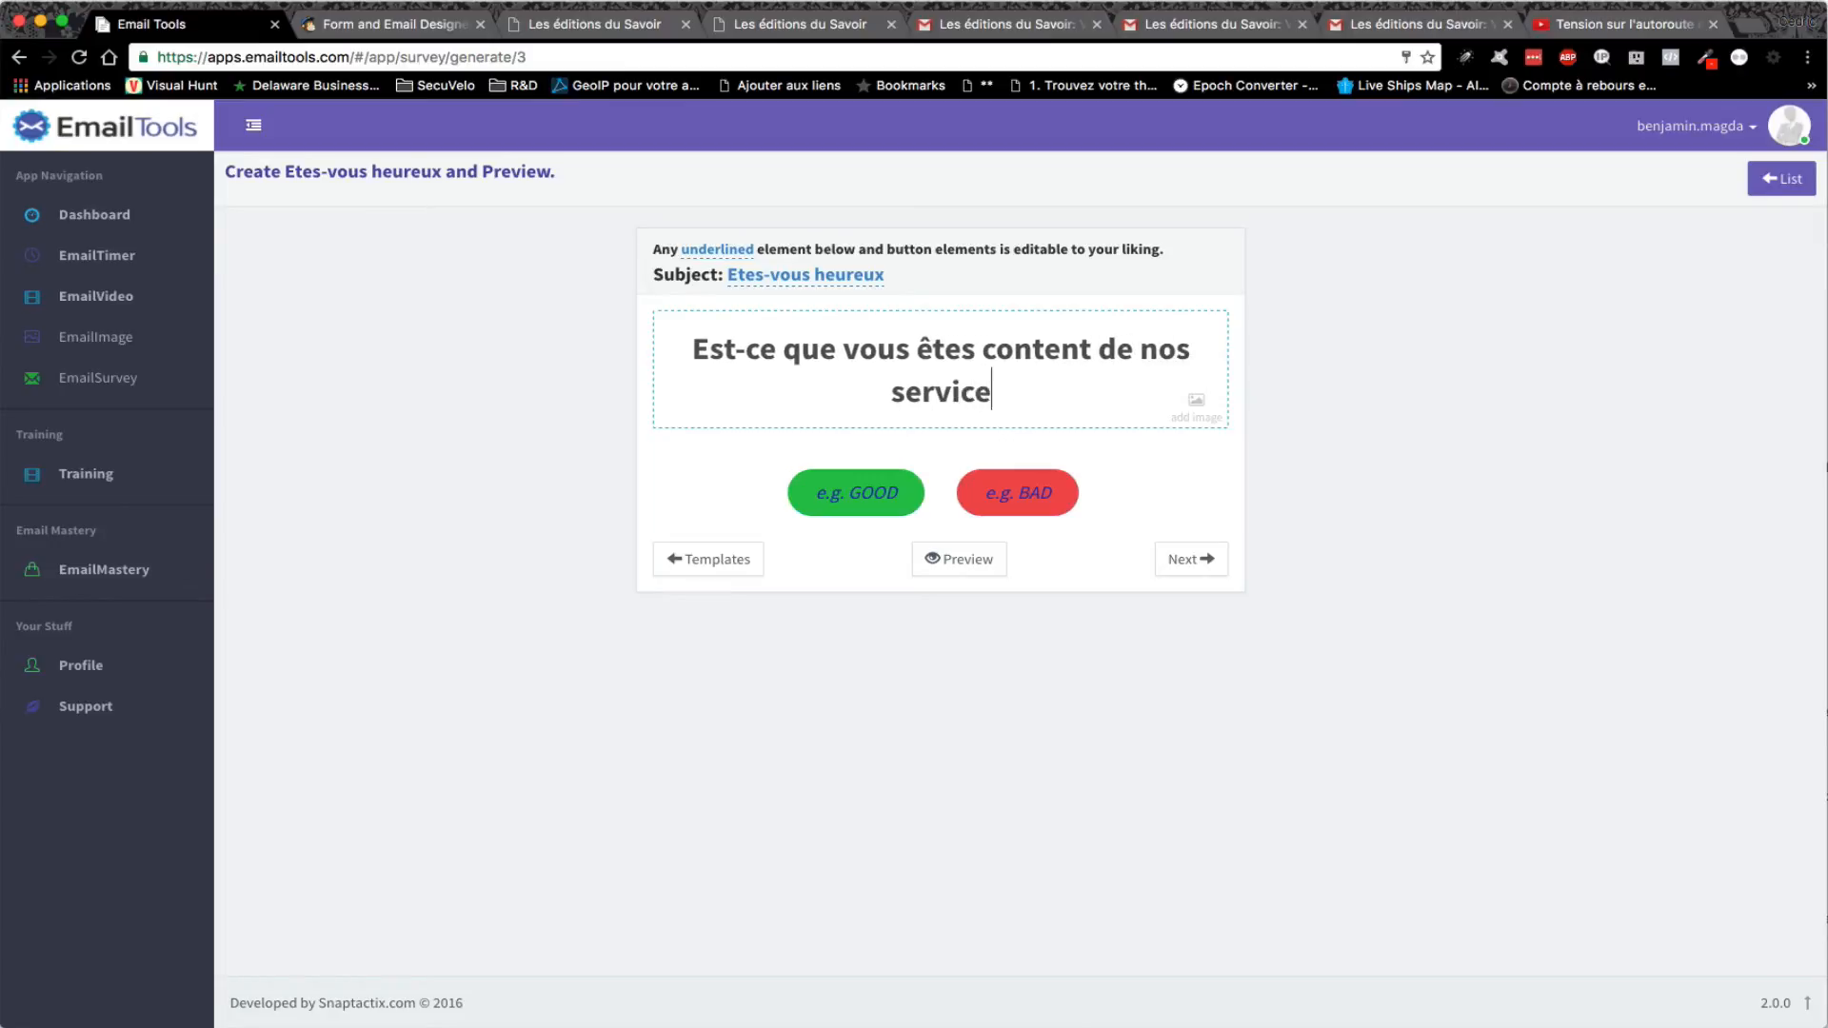
pyautogui.write('s ?')
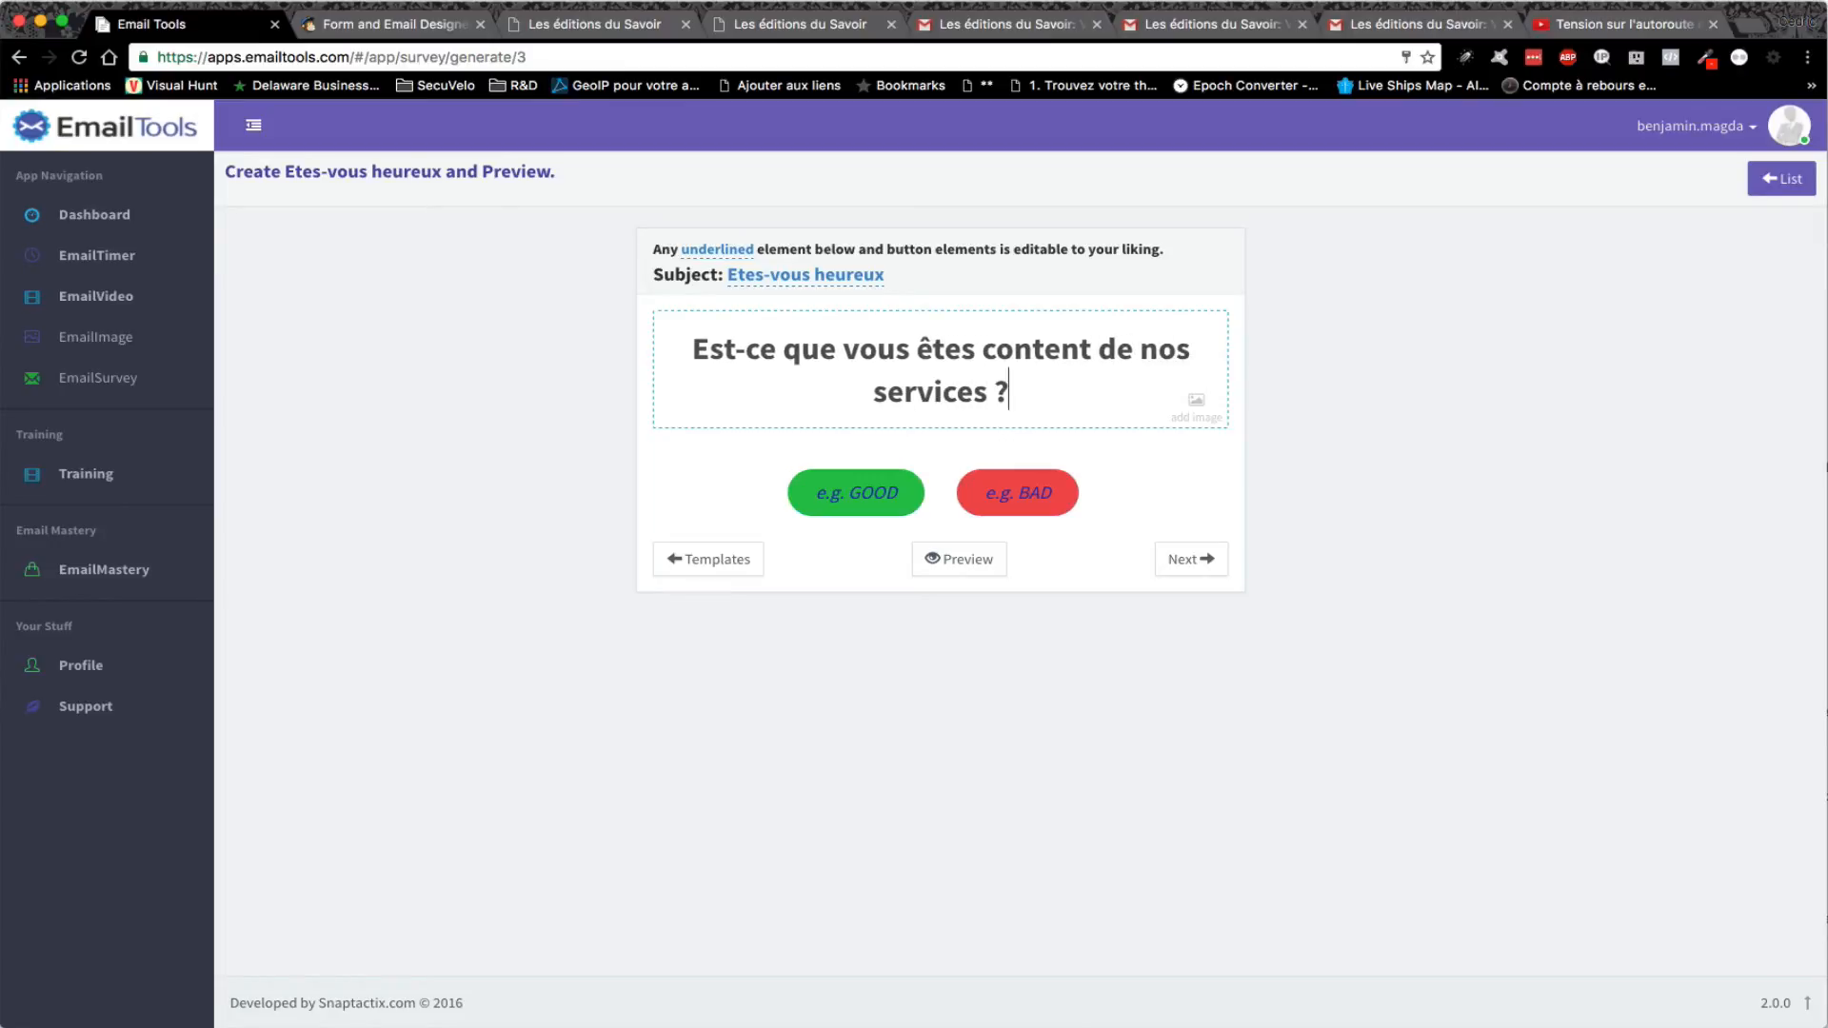
pyautogui.click(1040, 505)
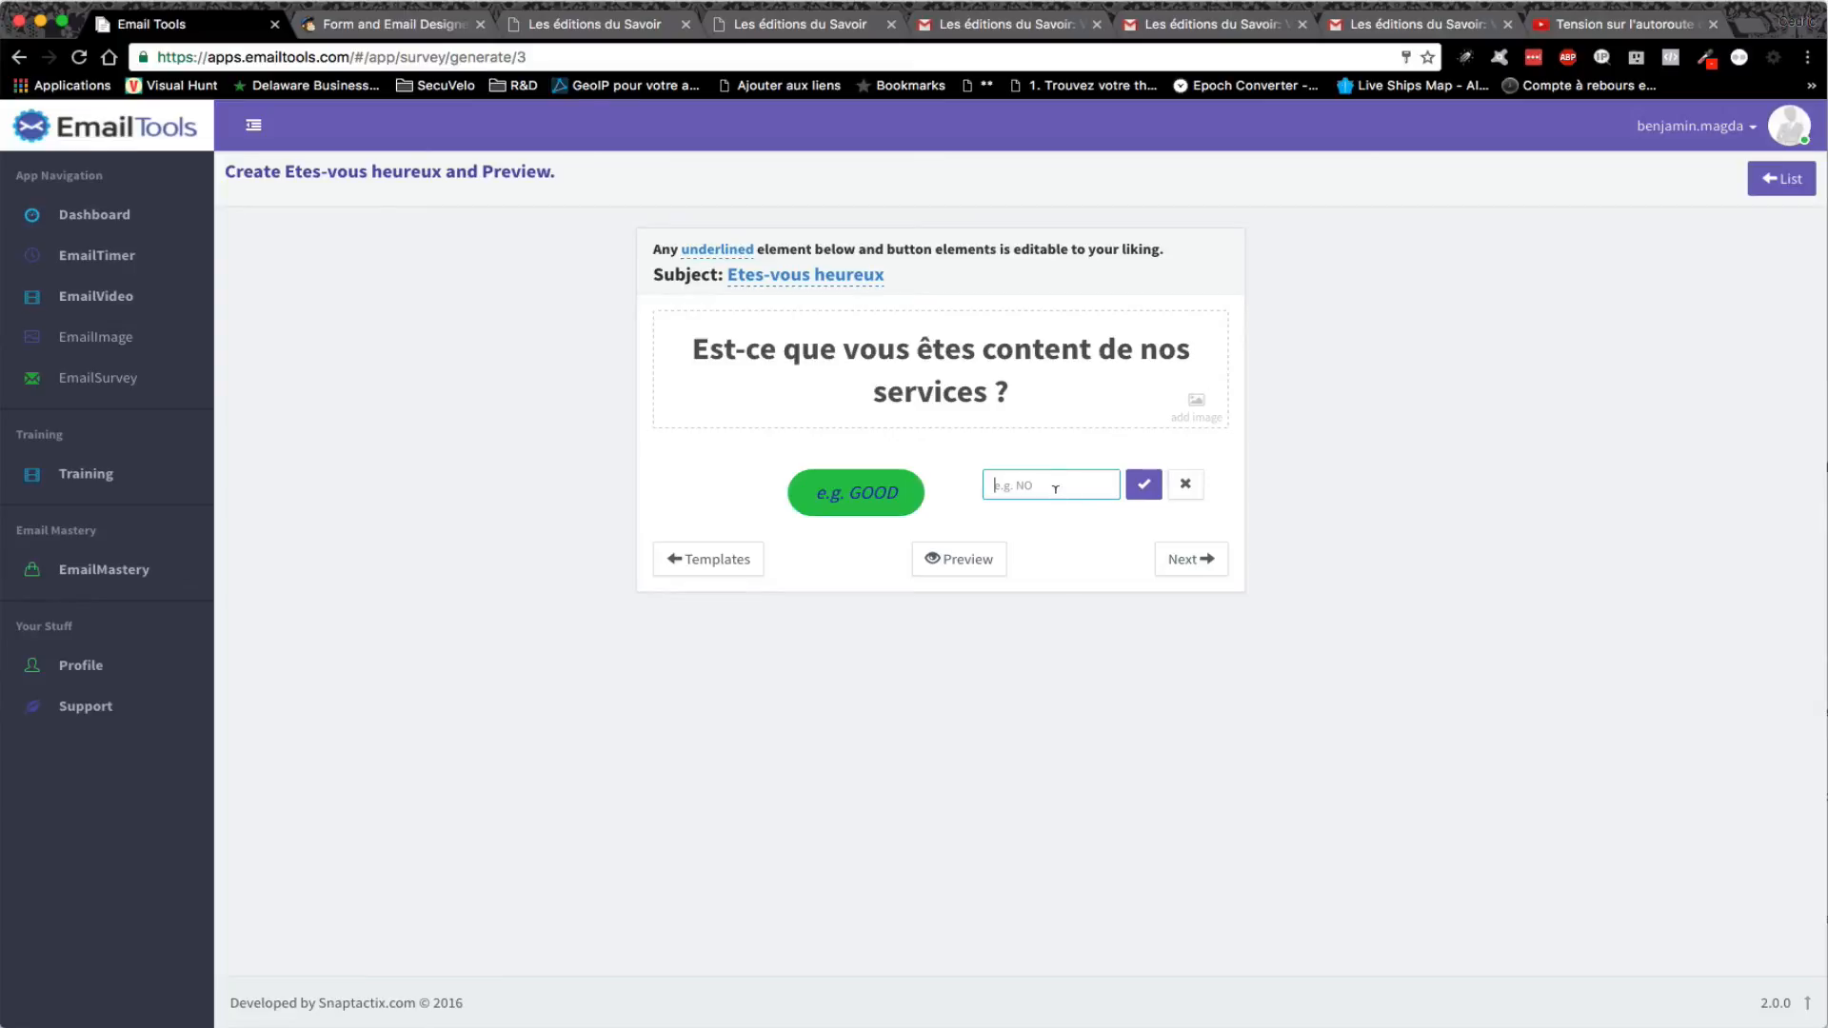
pyautogui.write('NON')
pyautogui.click(1144, 484)
pyautogui.click(857, 493)
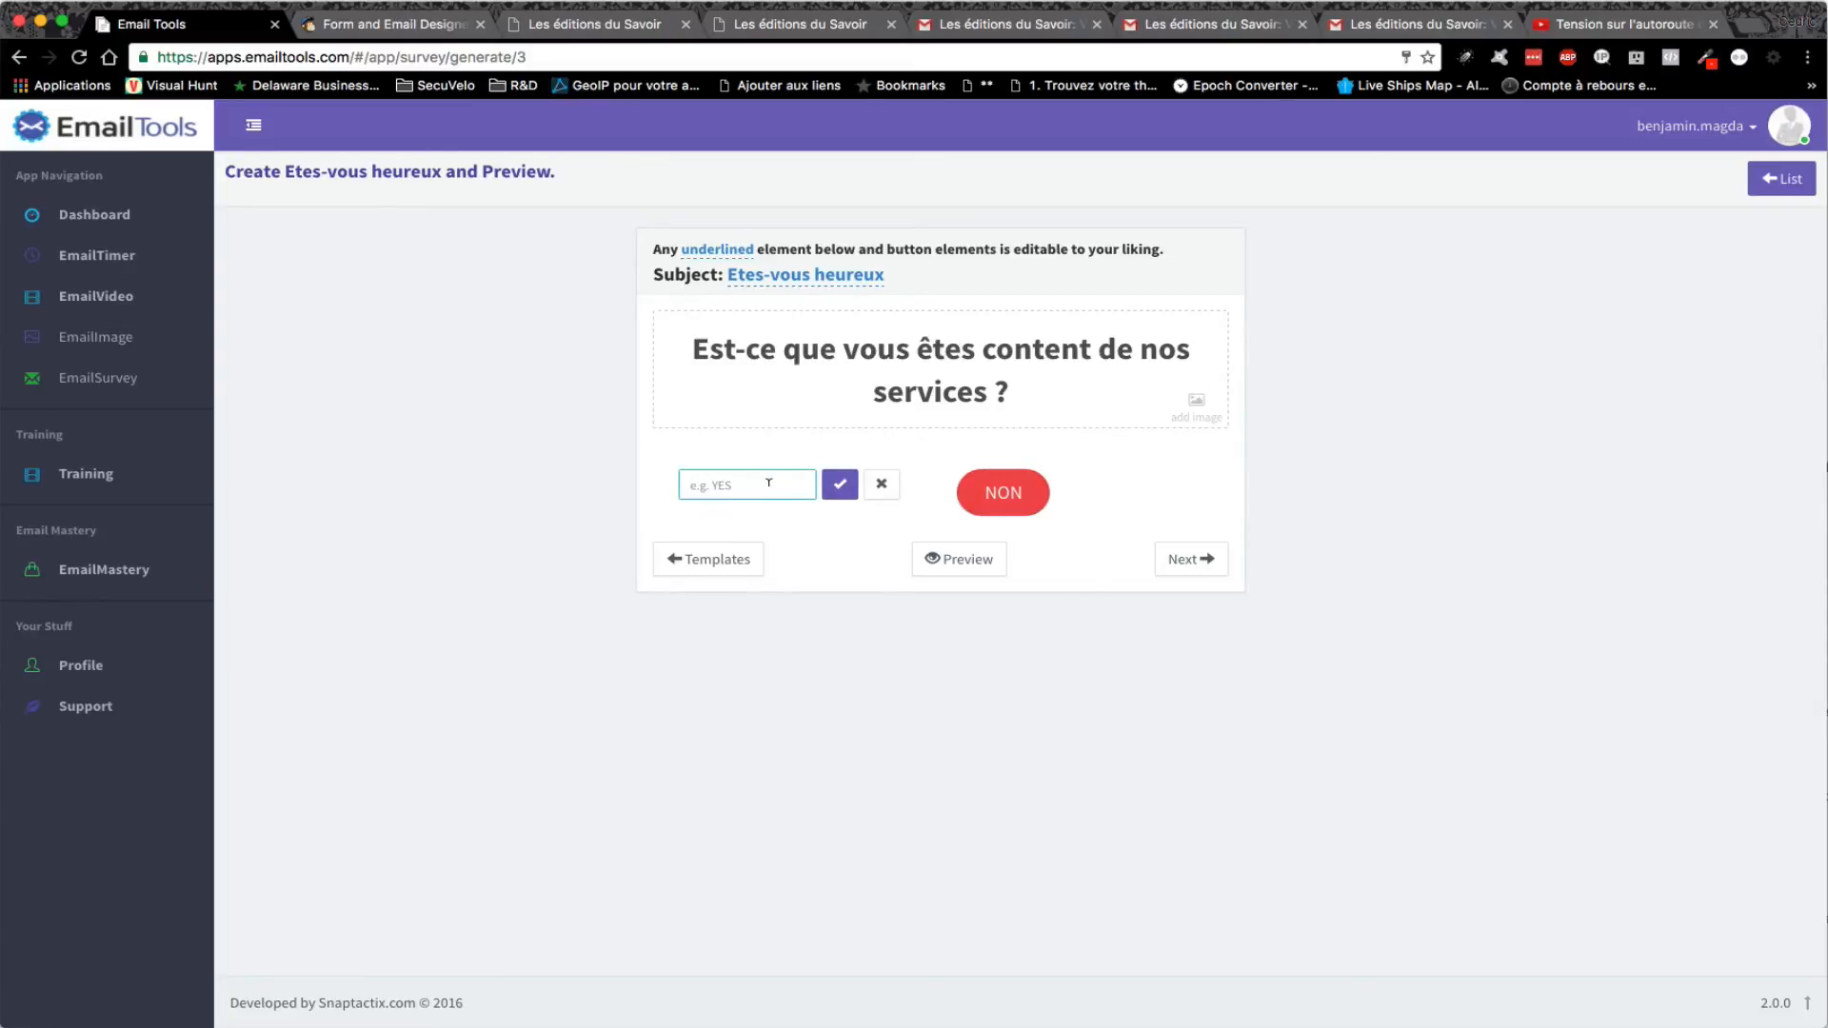
pyautogui.write('oui')
pyautogui.click(840, 484)
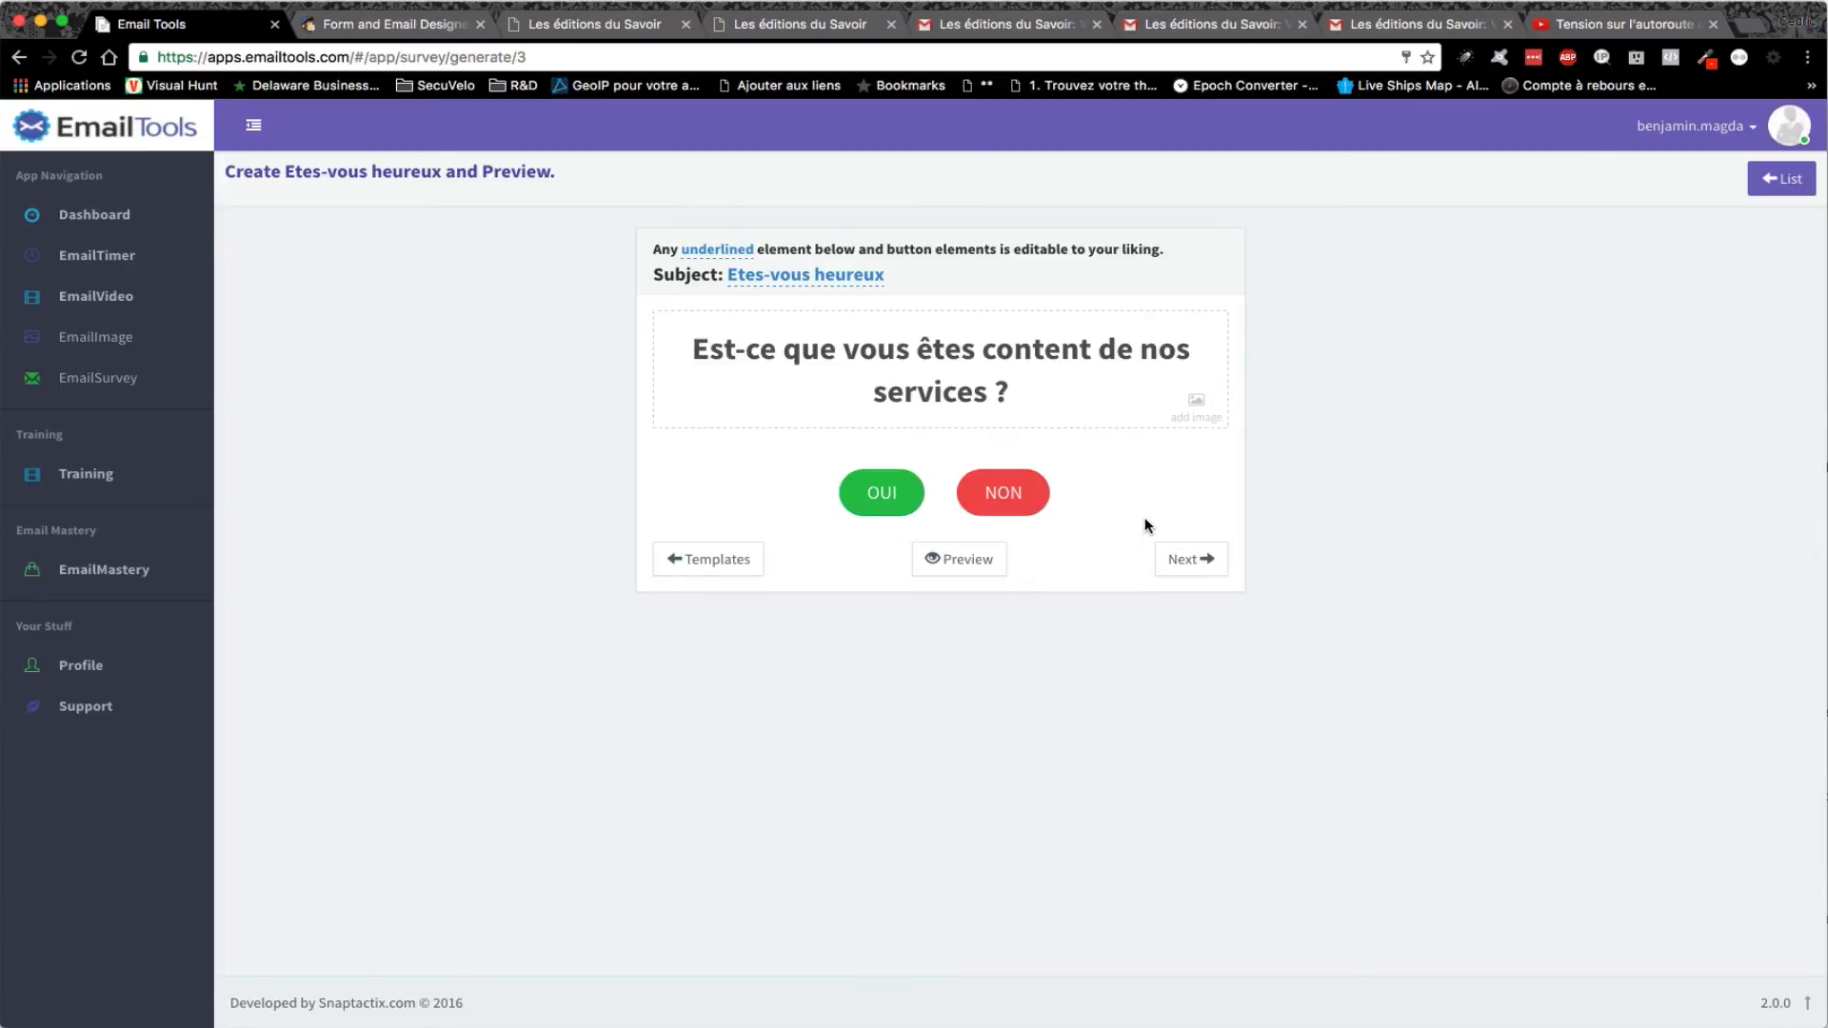
pyautogui.click(1191, 560)
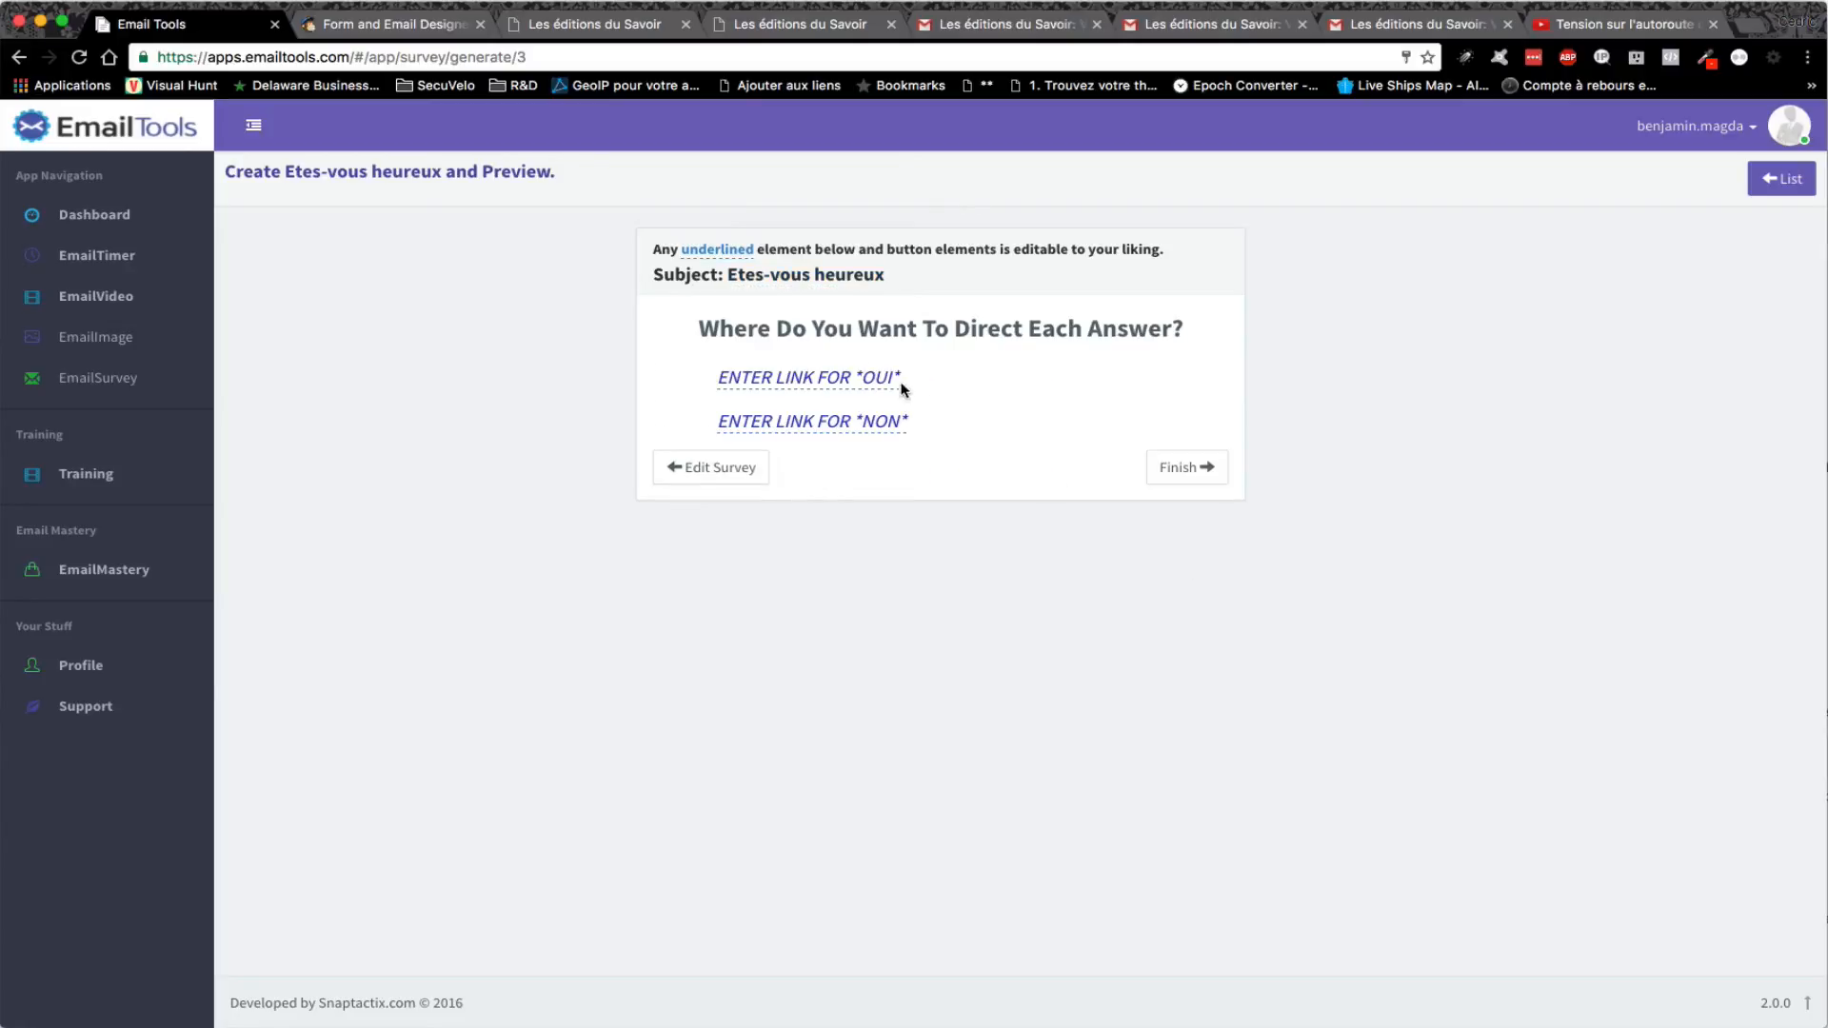
pyautogui.click(846, 377)
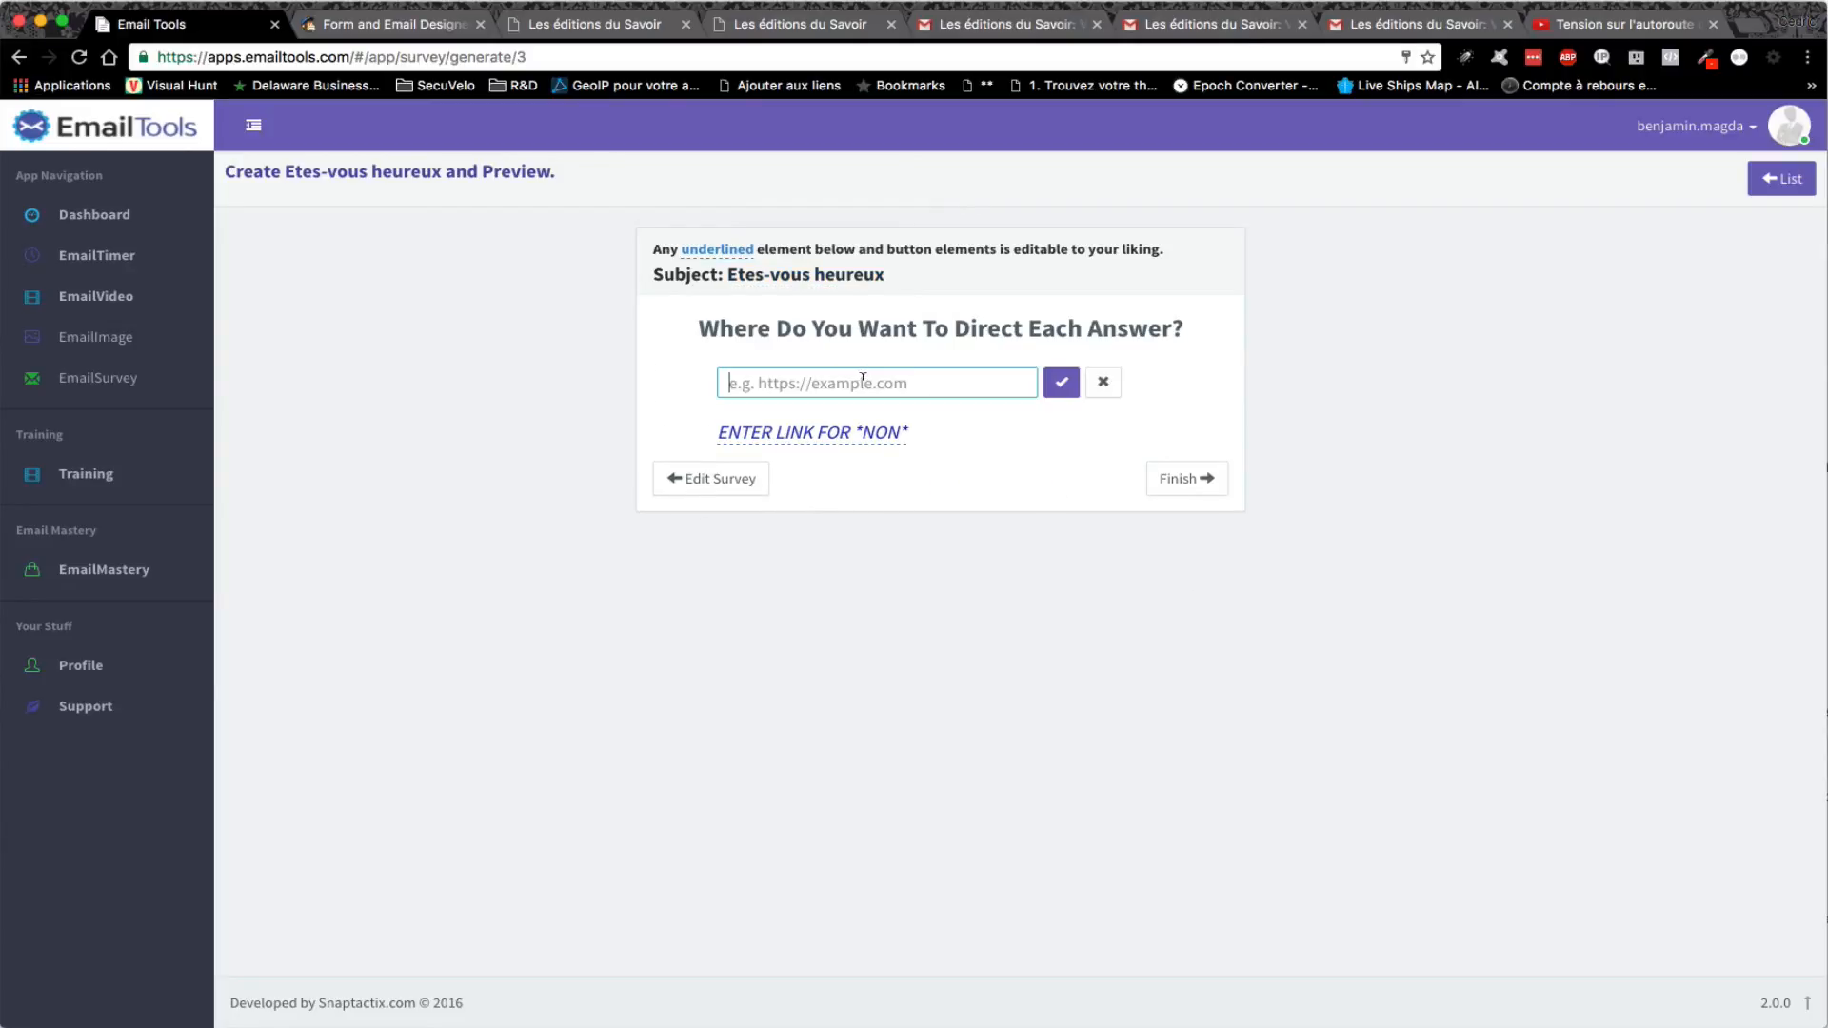
pyautogui.write('http://dovorian.com/merci')
pyautogui.click(1062, 385)
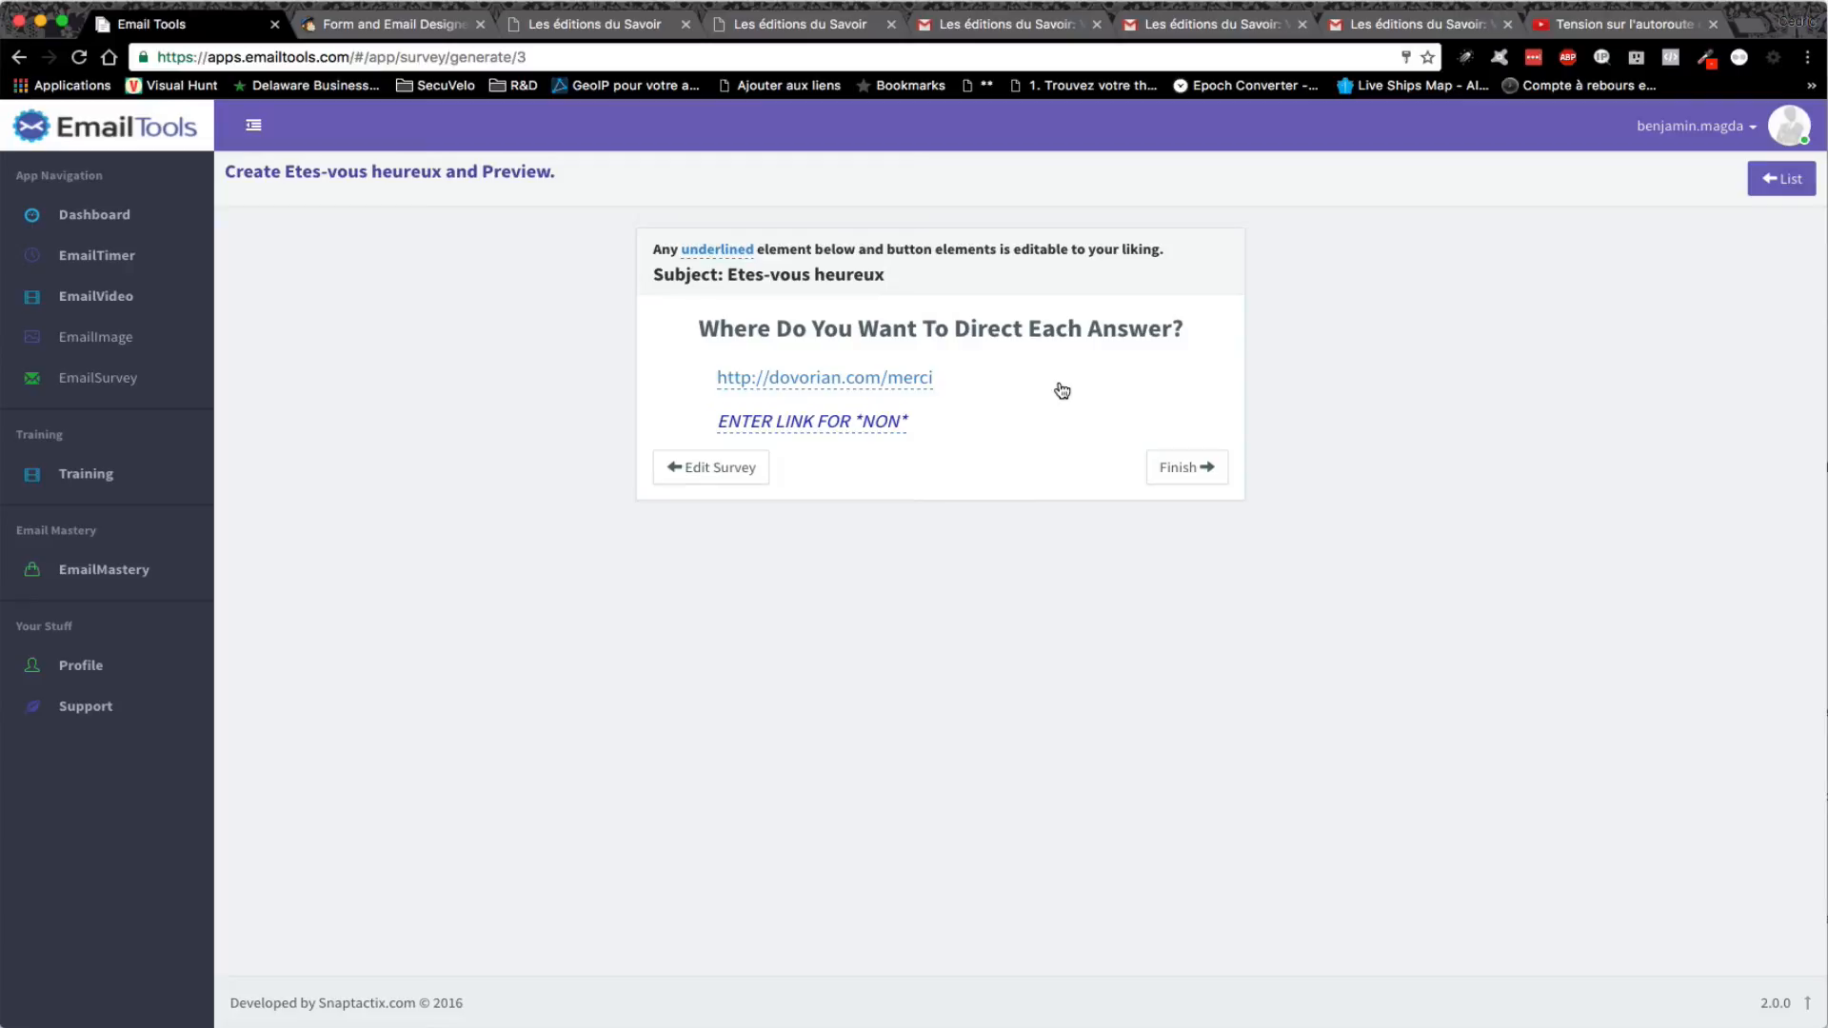
pyautogui.click(863, 419)
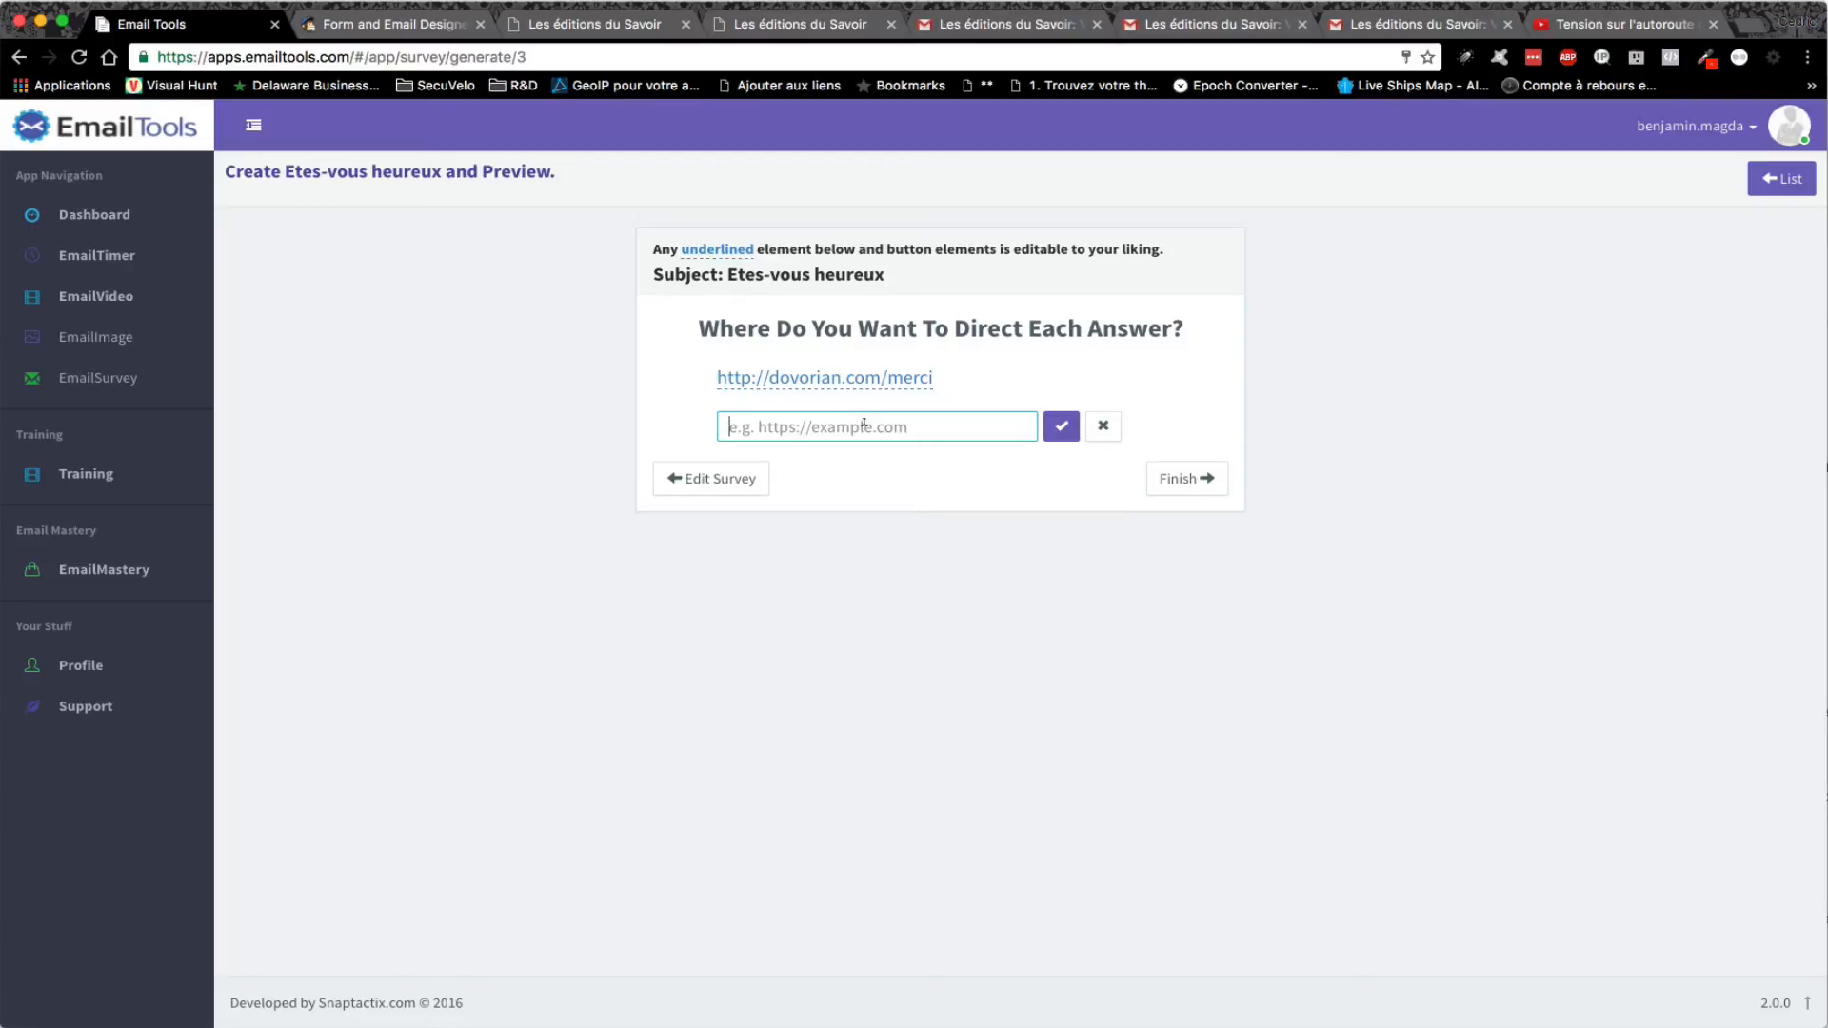
pyautogui.write('http:/')
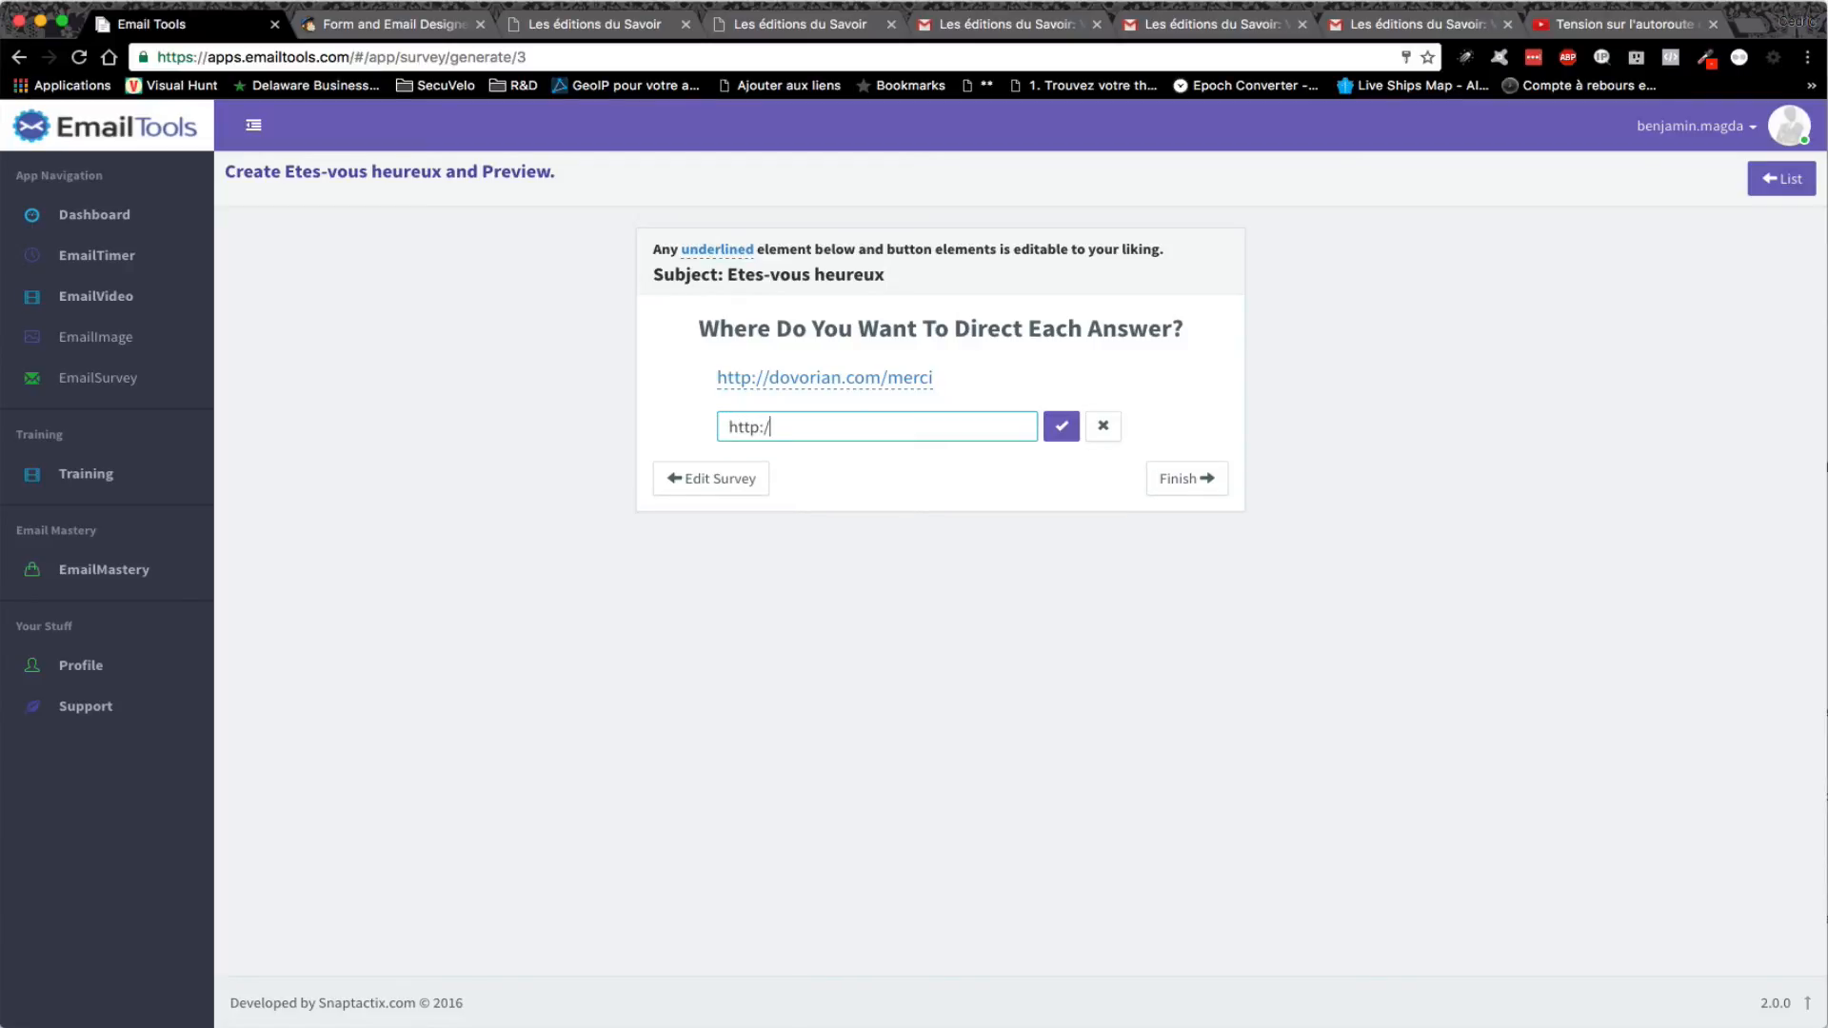
pyautogui.write('/dovorian.com/pourqu')
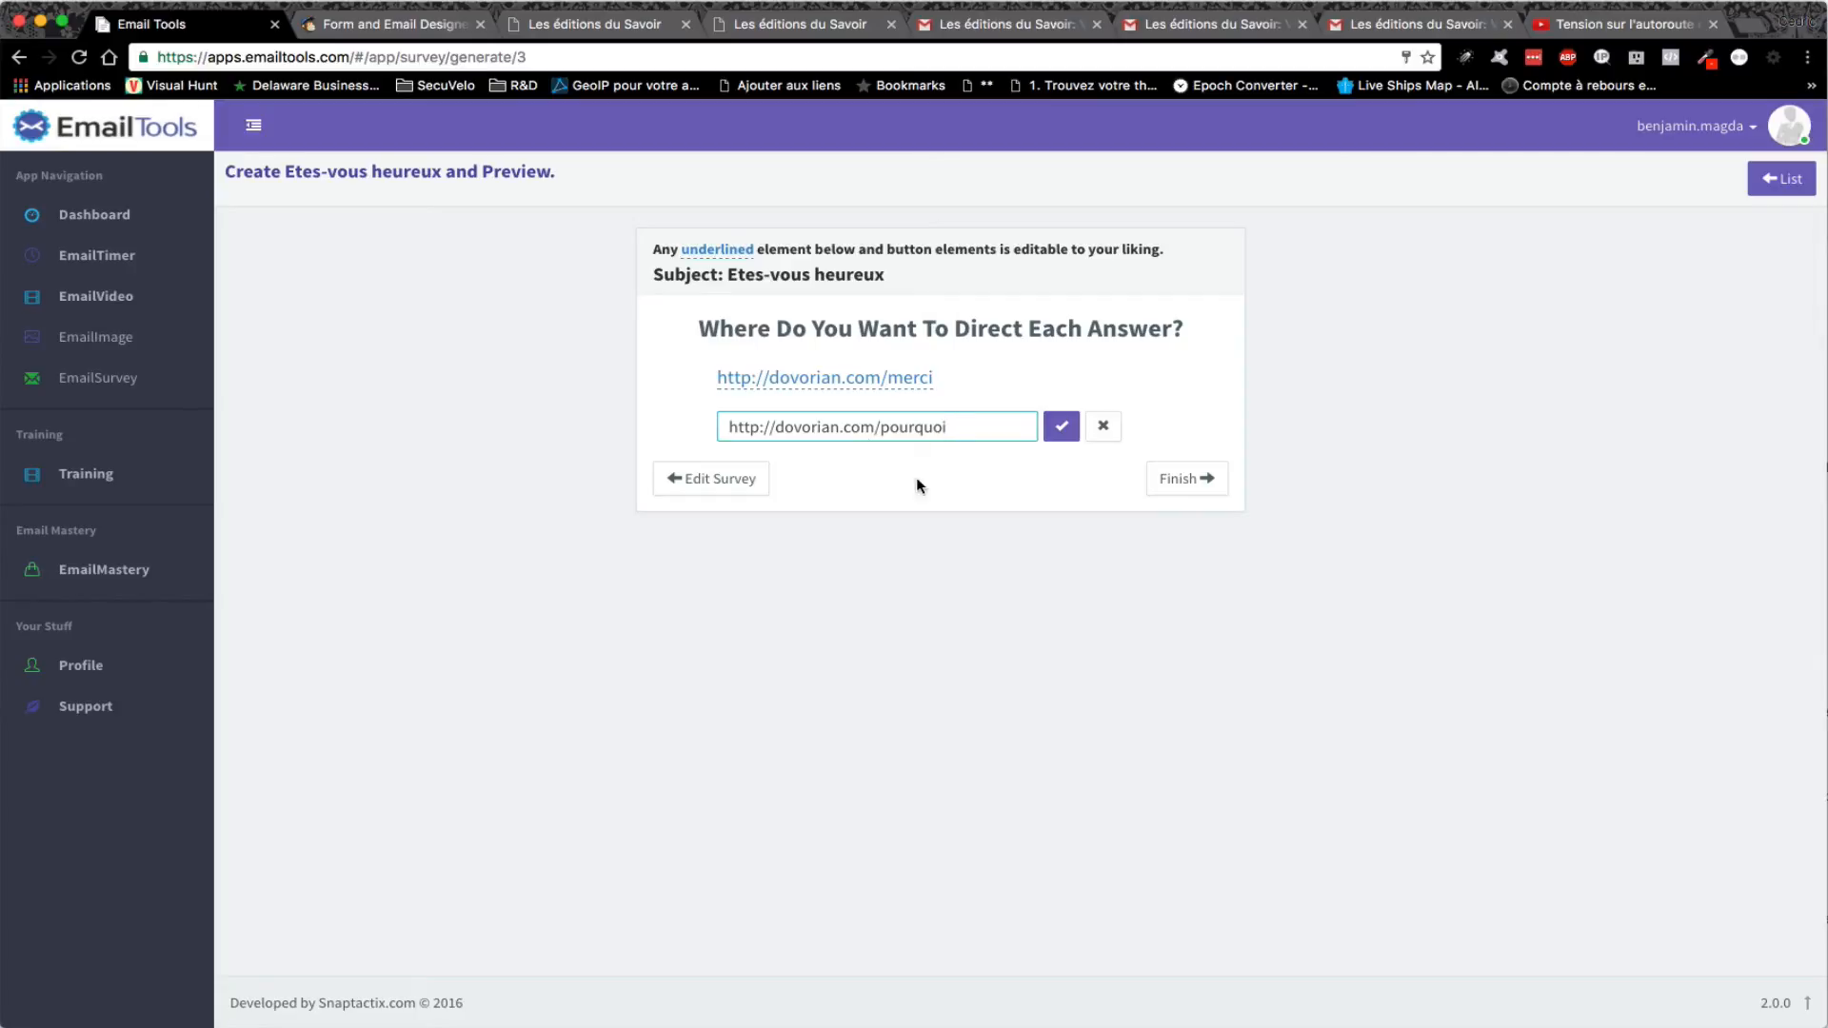
pyautogui.write('oi')
pyautogui.click(1060, 426)
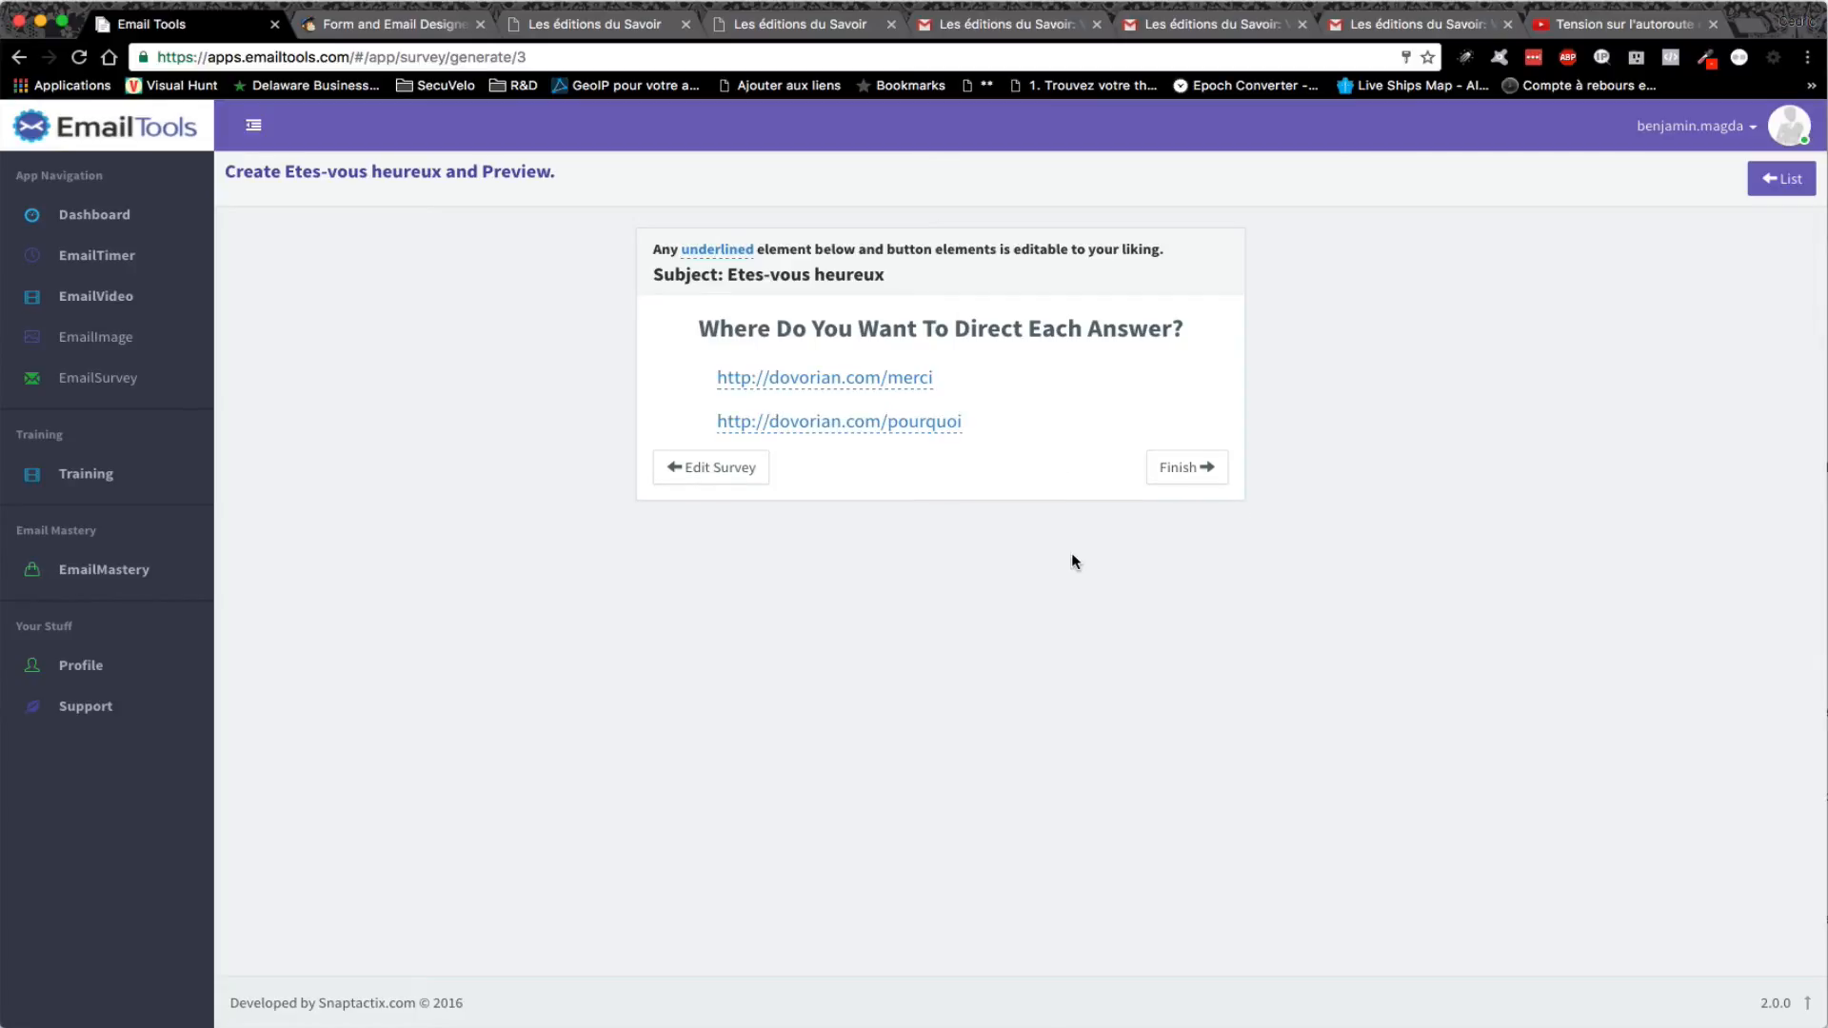
pyautogui.click(1177, 482)
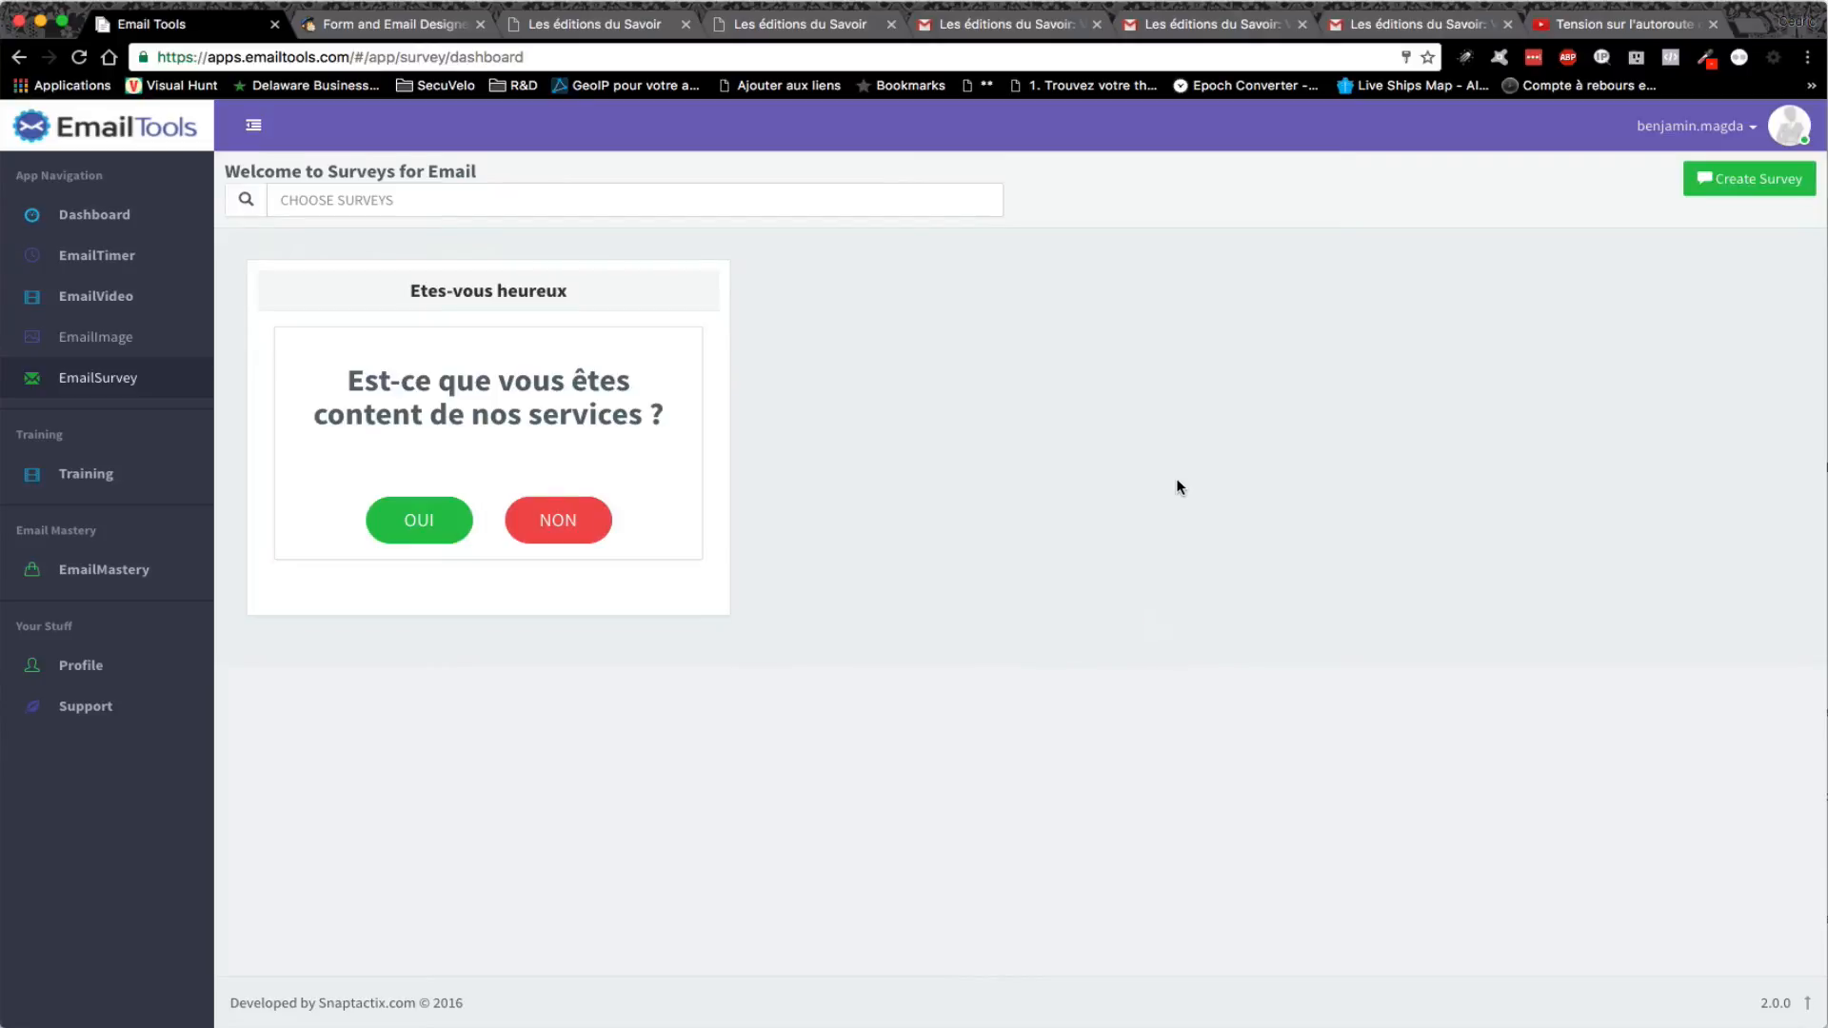
pyautogui.moveTo(665, 509)
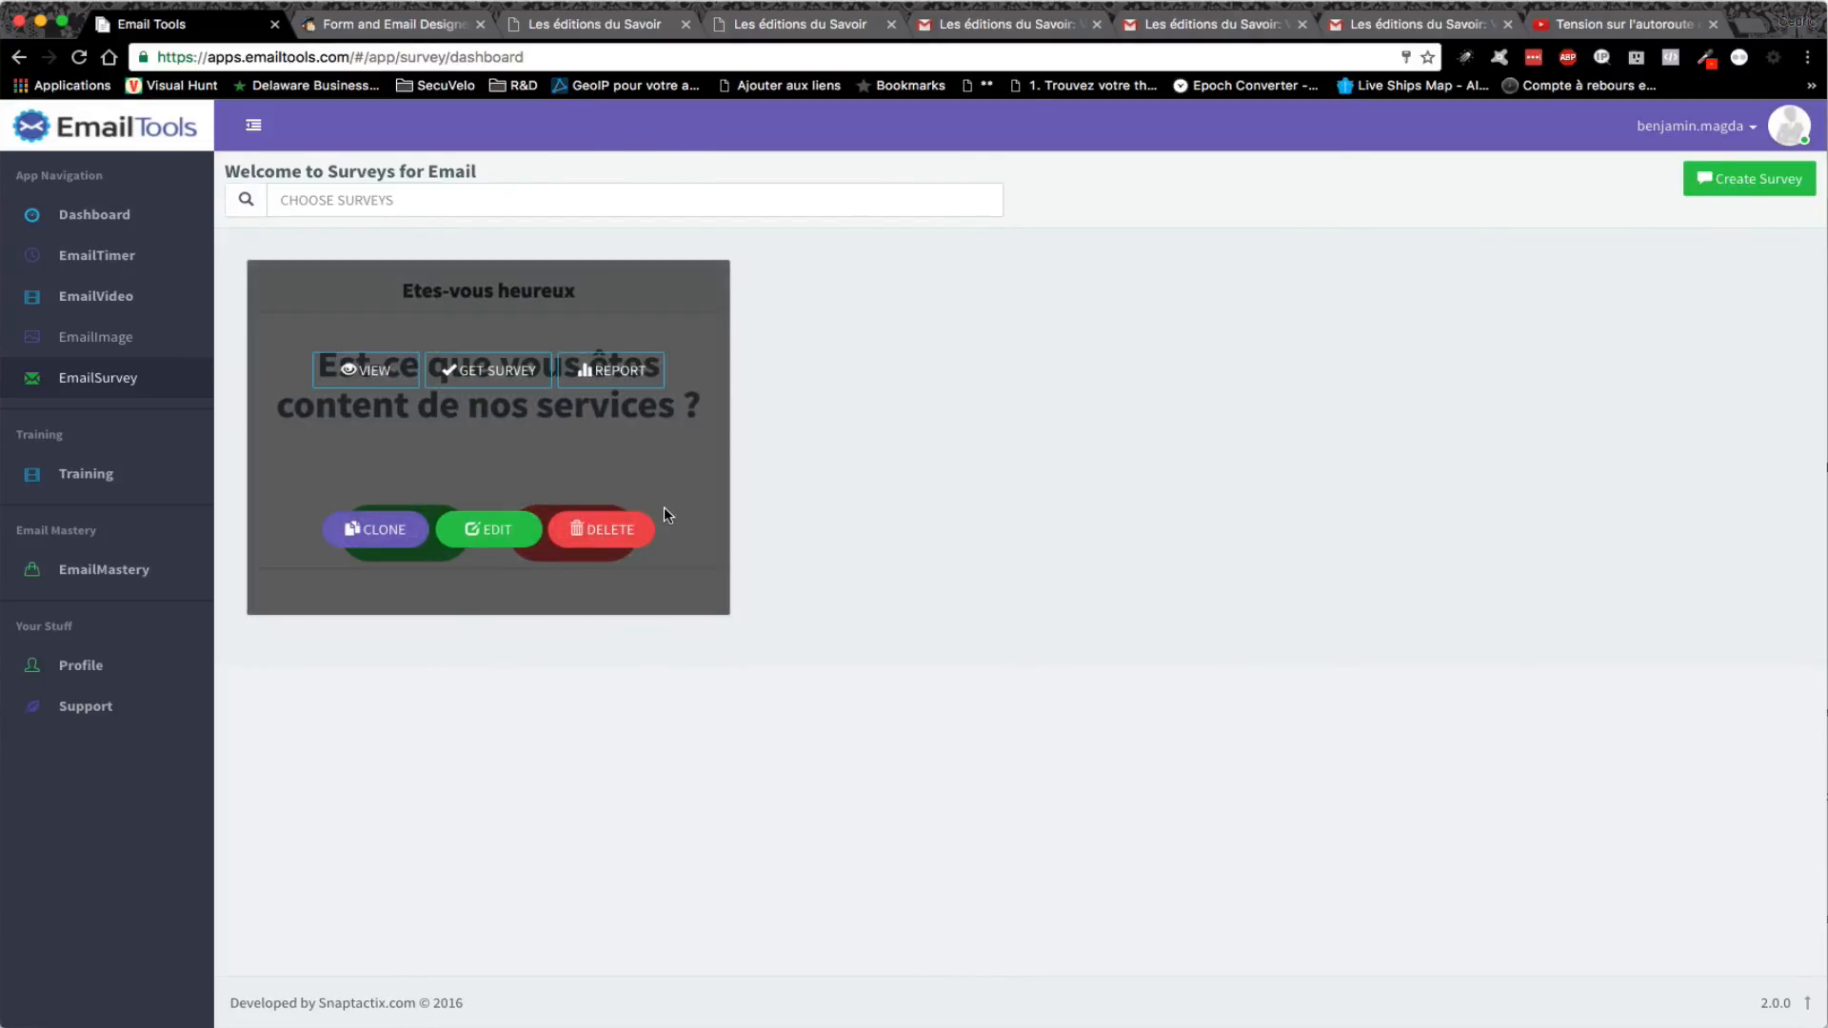
# - Copy the whole email embed code of the Etes-vous heureux survey
pyautogui.click(494, 379)
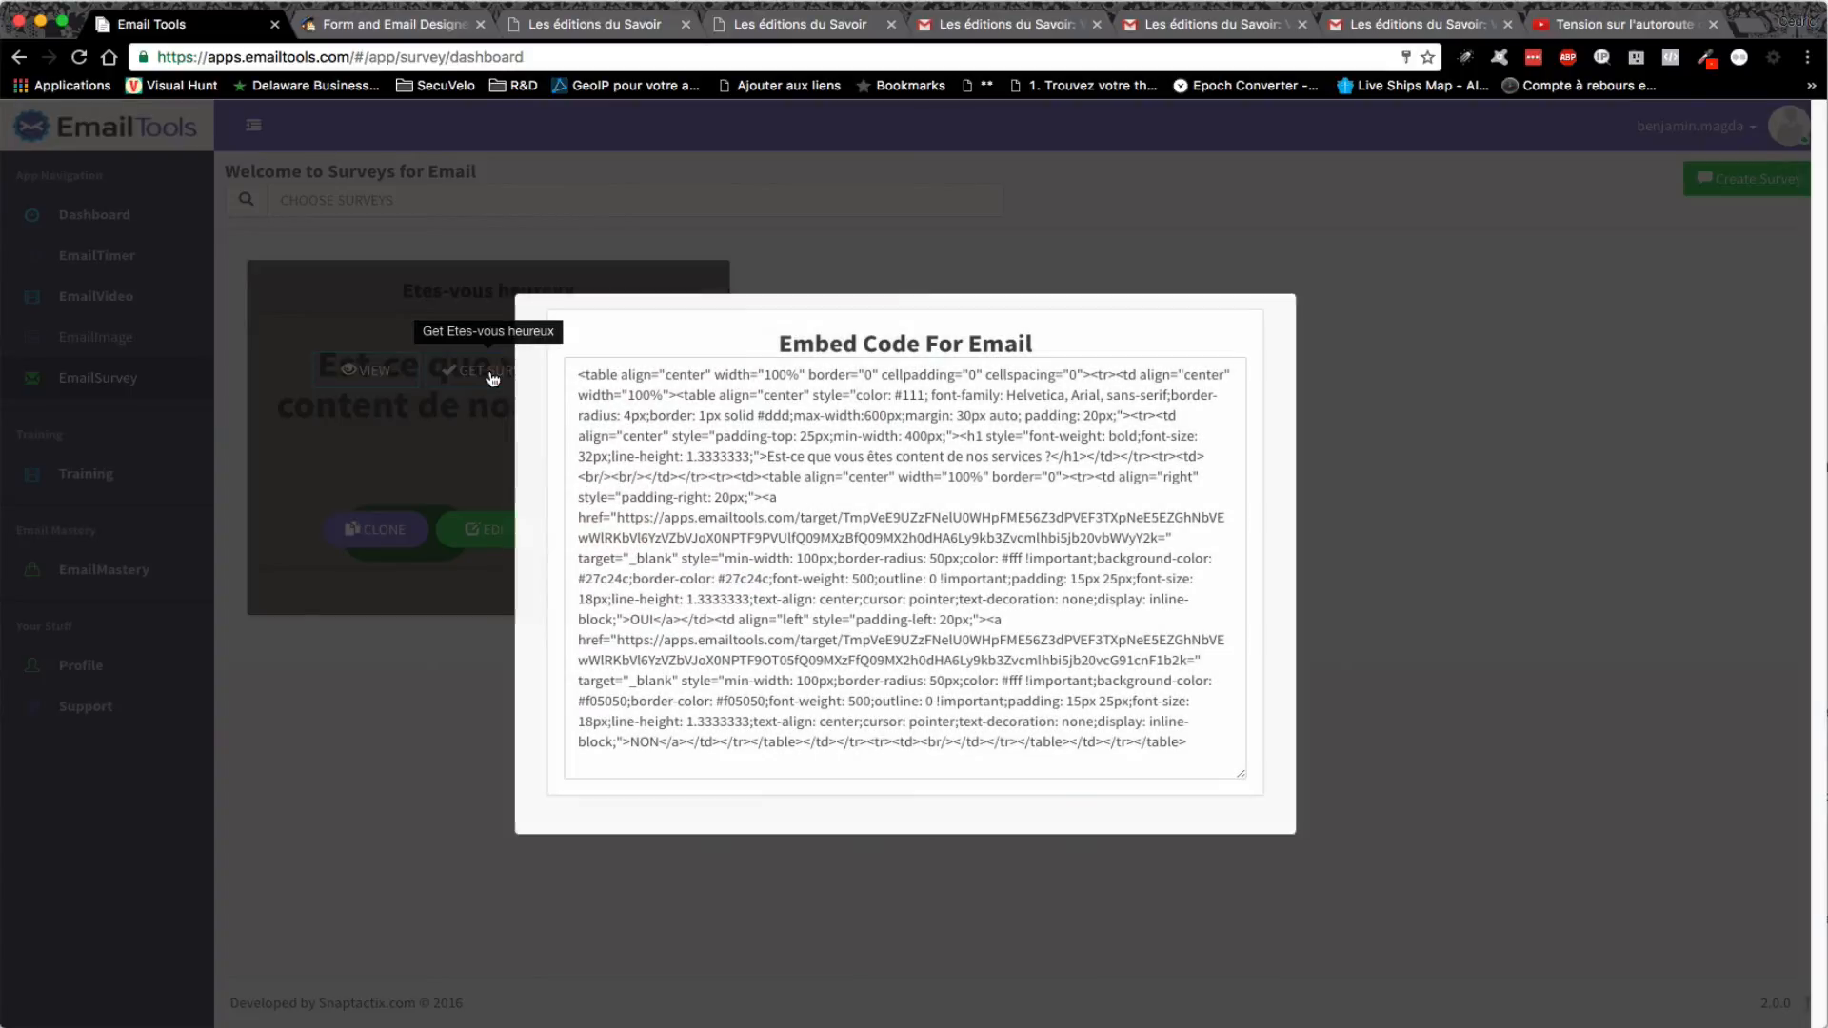
pyautogui.moveTo(577, 373); pyautogui.dragTo(1128, 823)
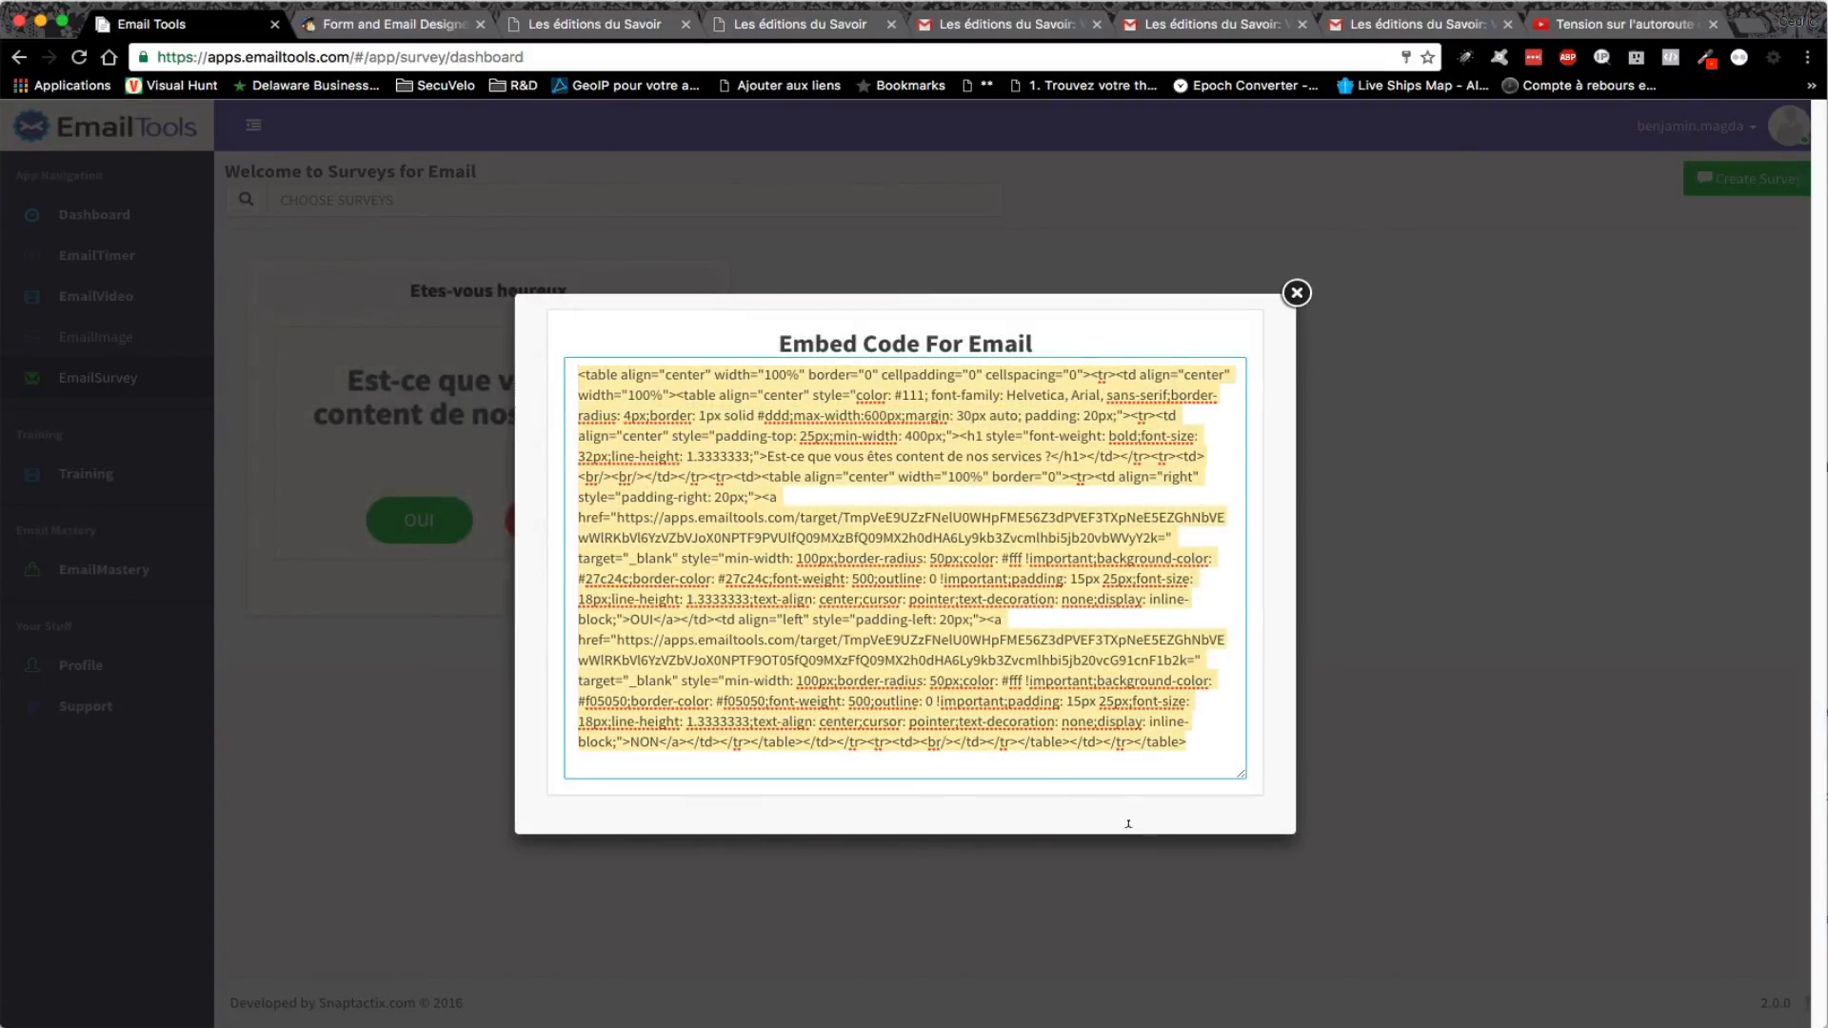
pyautogui.rightClick(1095, 682)
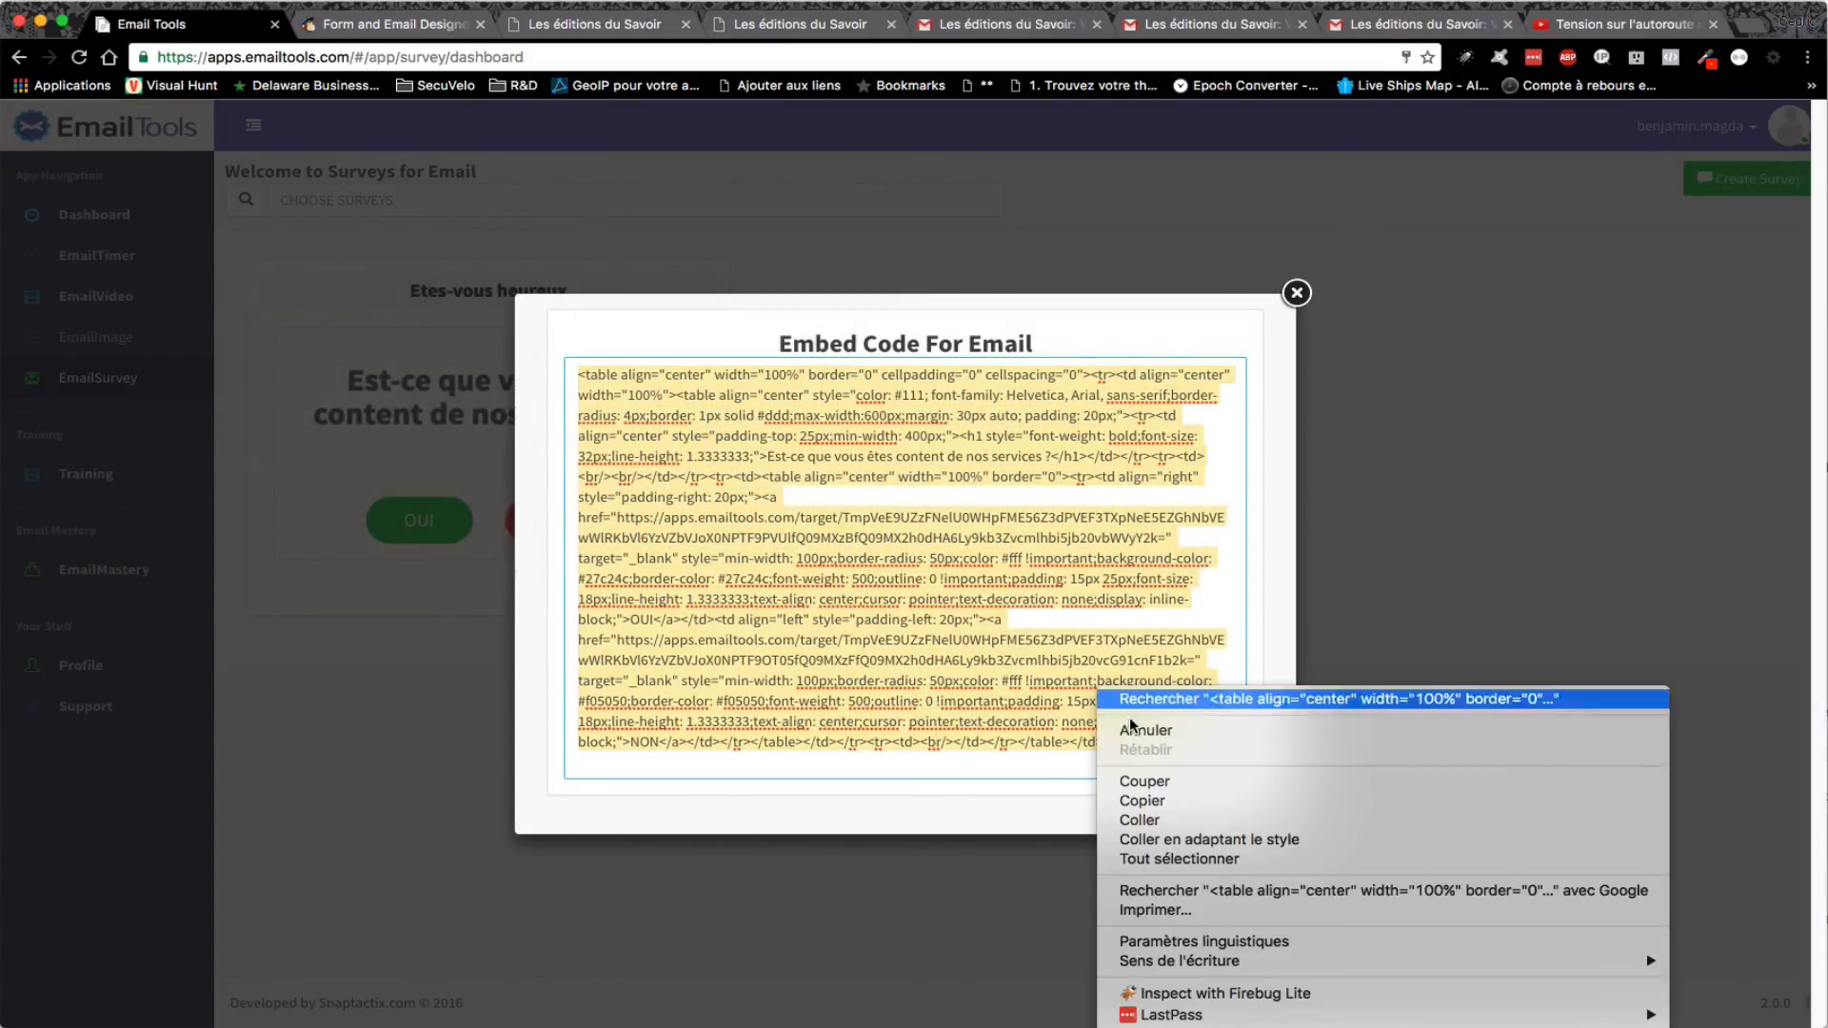
pyautogui.click(1179, 801)
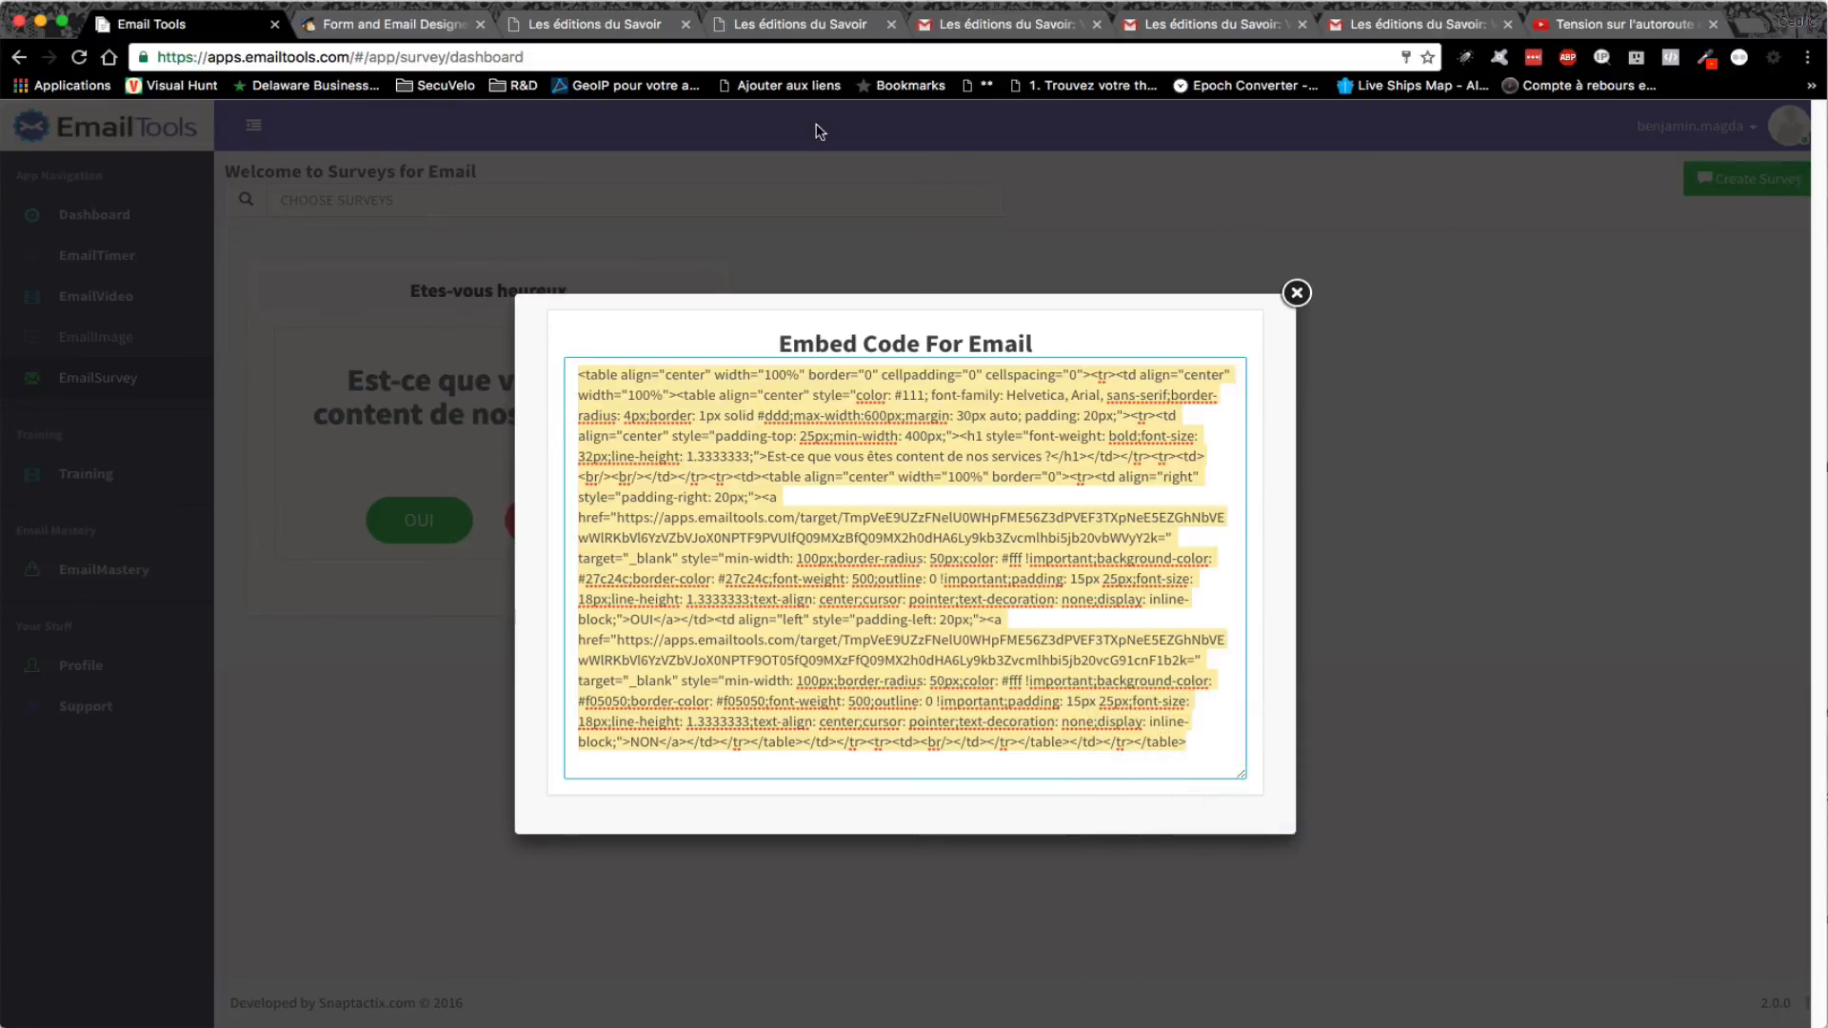
pyautogui.click(433, 28)
# - Paste the survey code on a new line after the timer in the opt-in email's HTML, and save
pyautogui.scroll(-8, 991, 607)
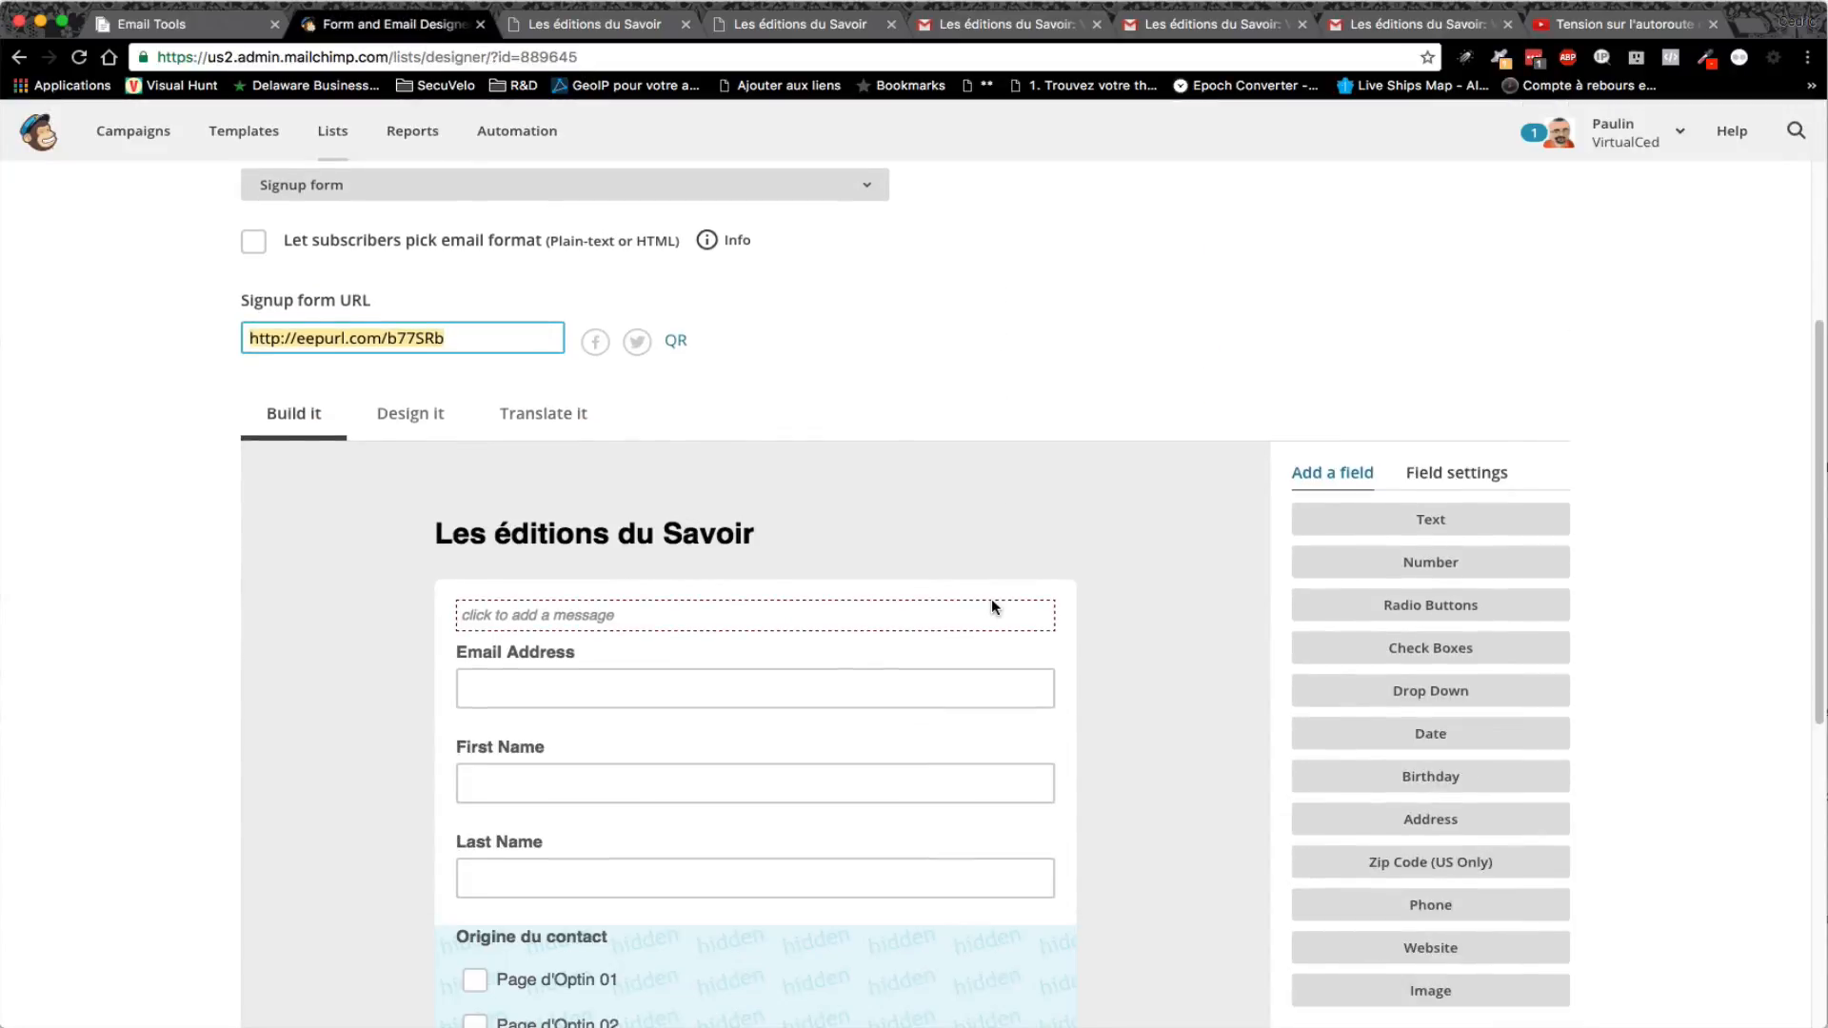
pyautogui.scroll(6, 991, 607)
pyautogui.click(402, 411)
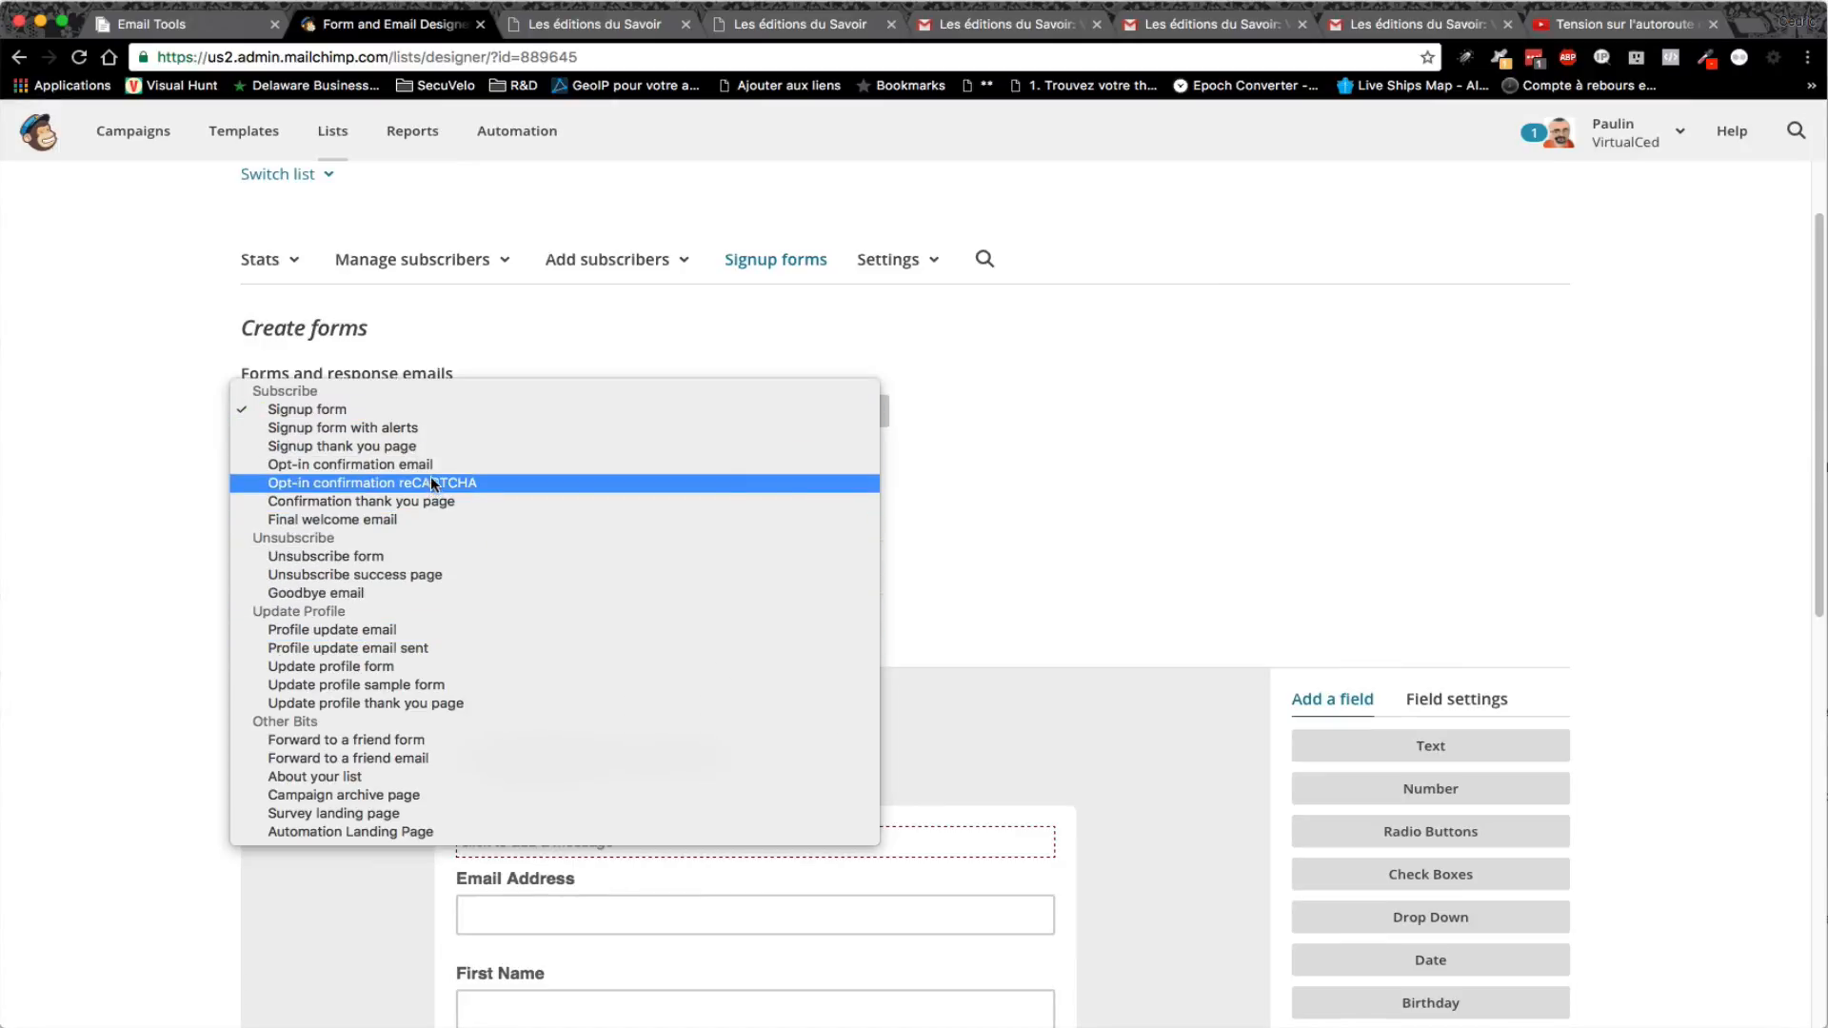
pyautogui.click(462, 465)
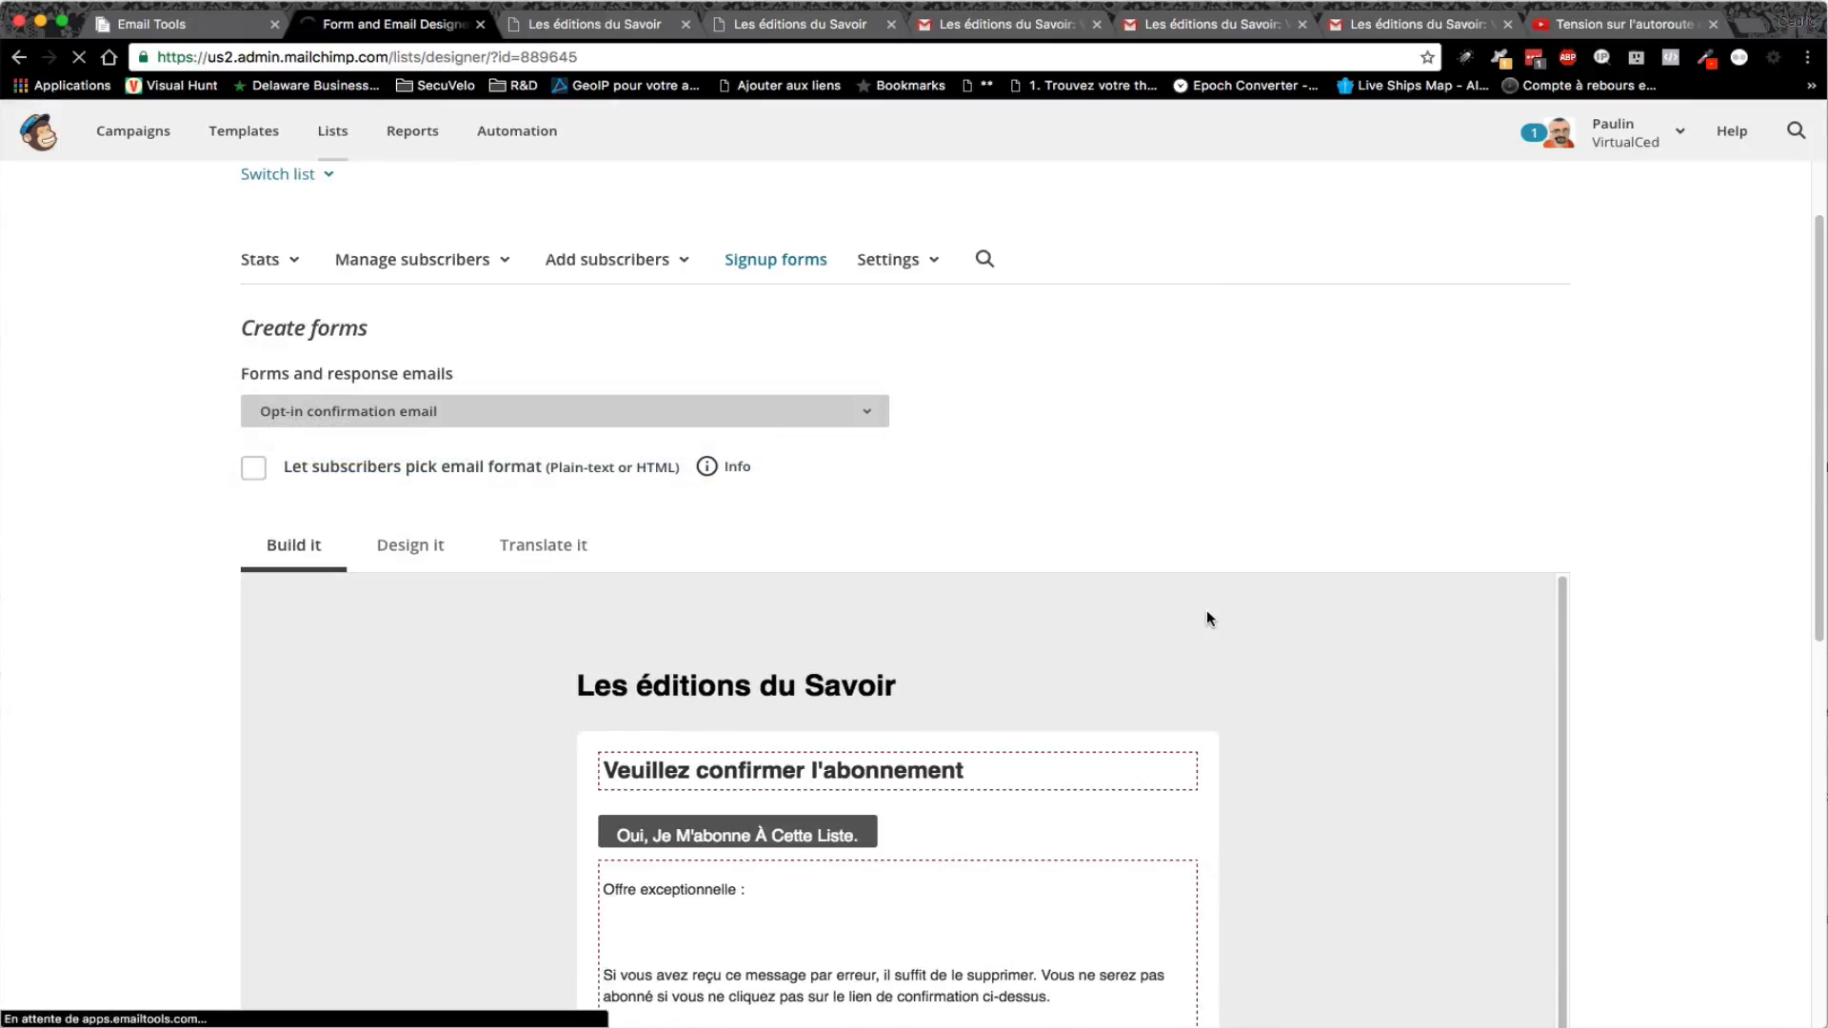
pyautogui.scroll(-5, 1237, 716)
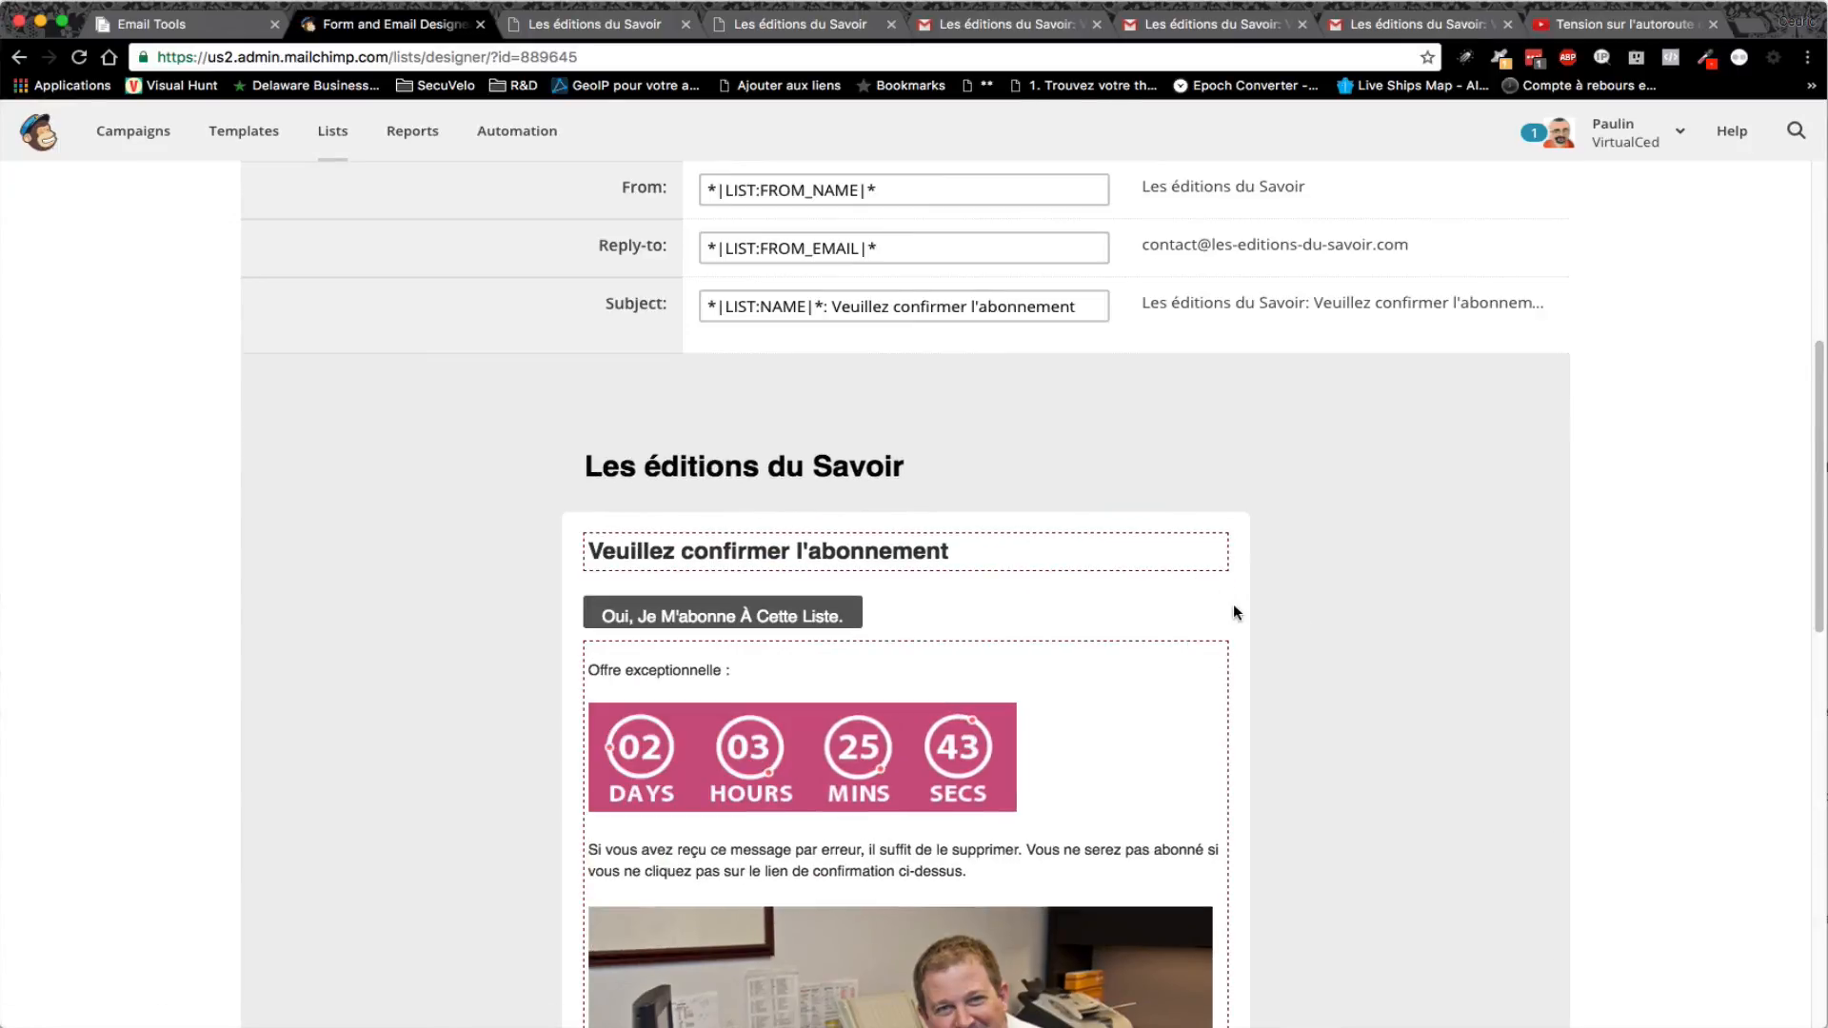
pyautogui.click(1207, 654)
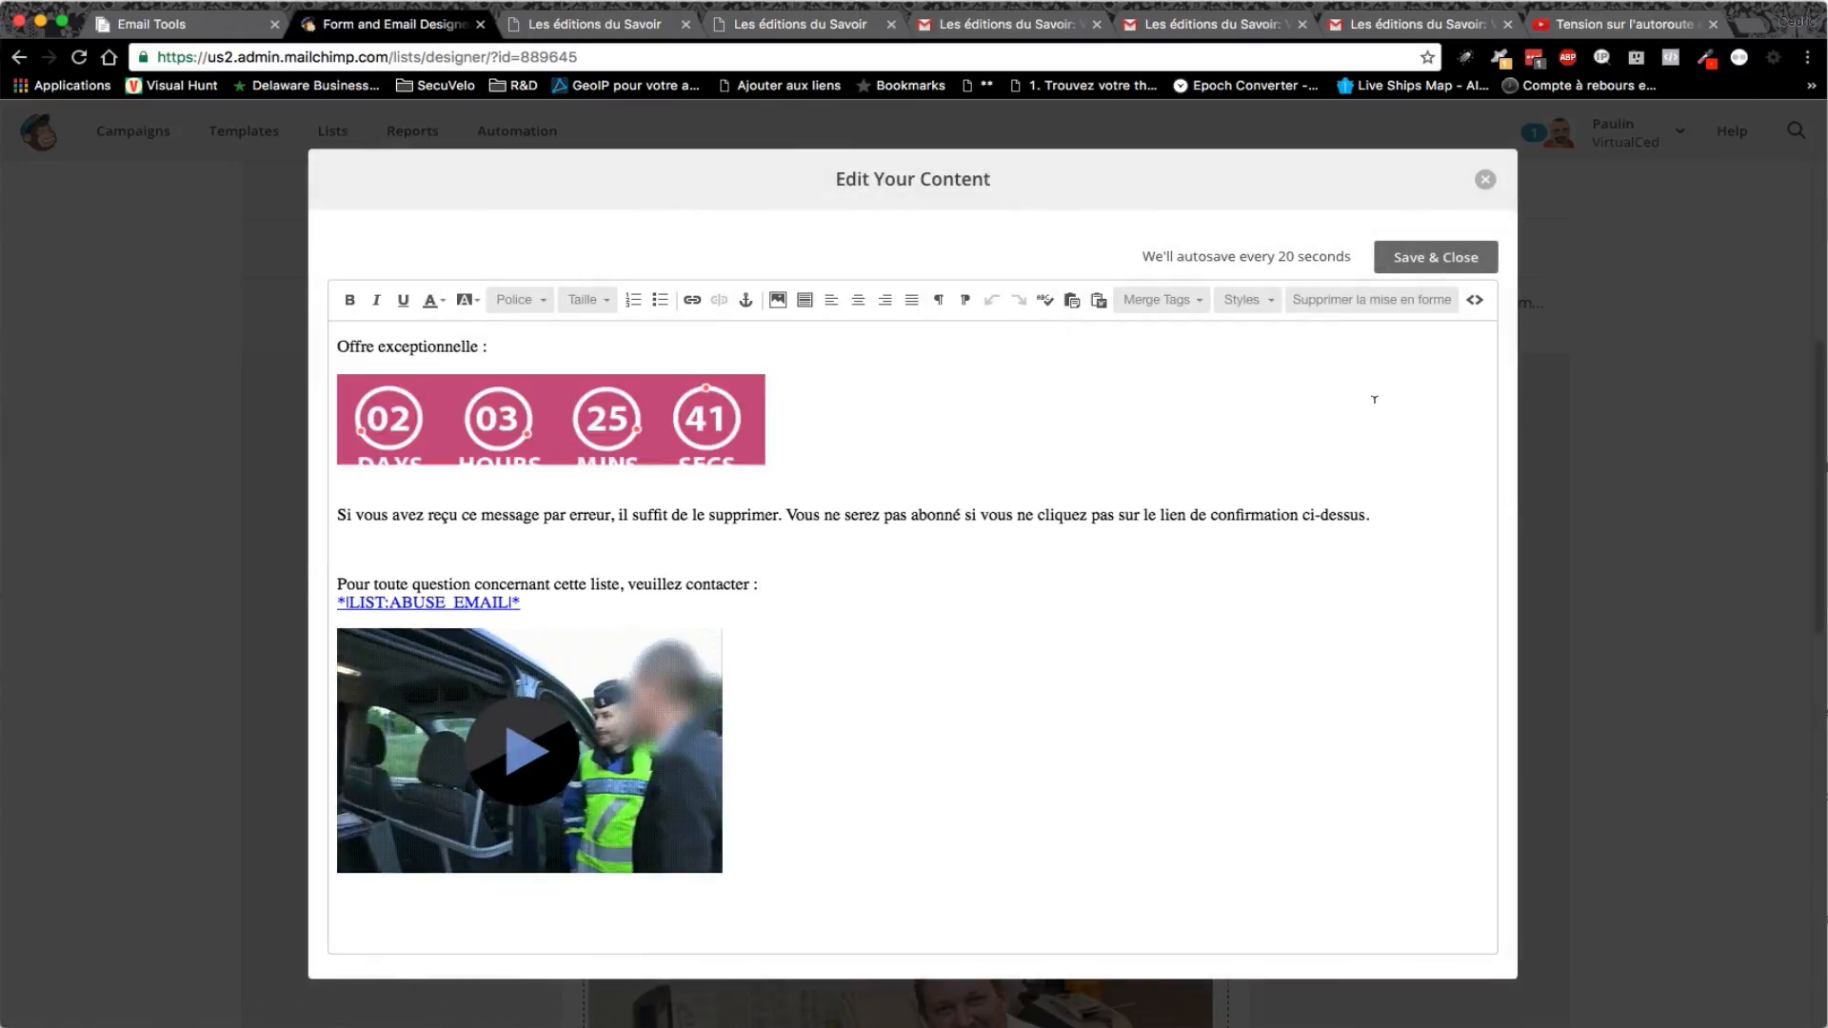
pyautogui.click(1474, 301)
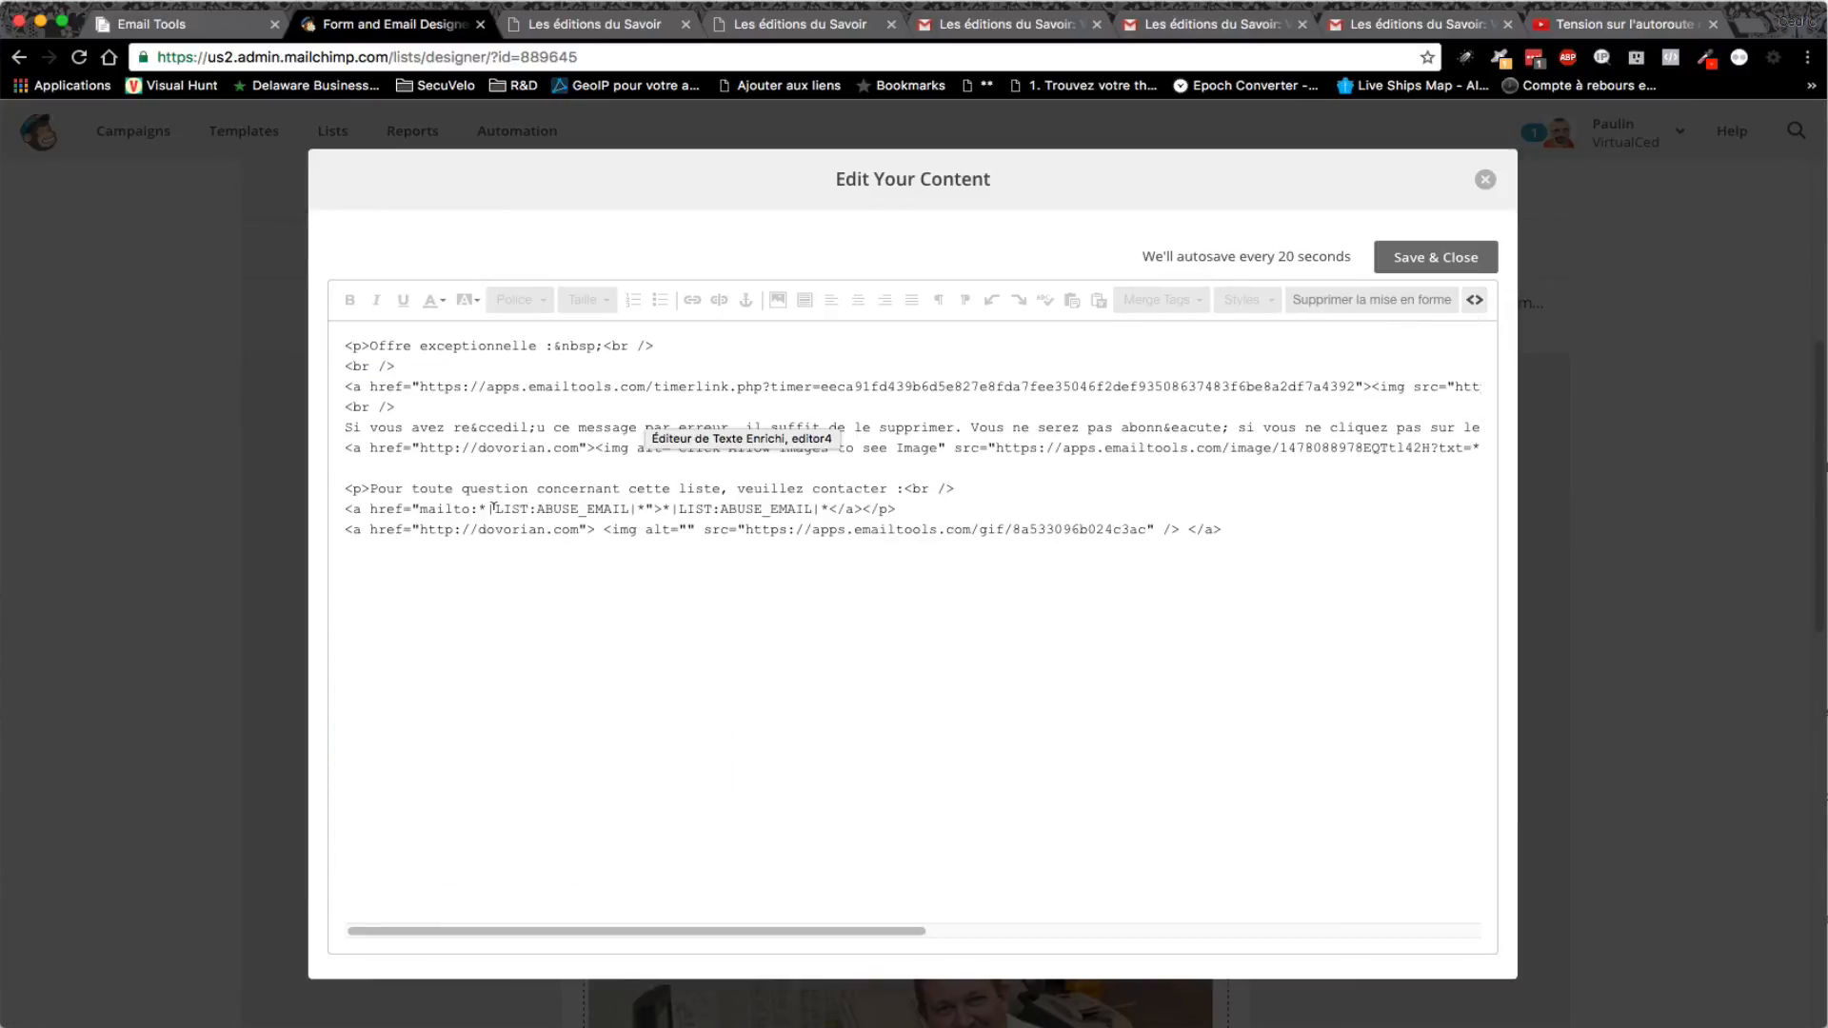
pyautogui.click(410, 399)
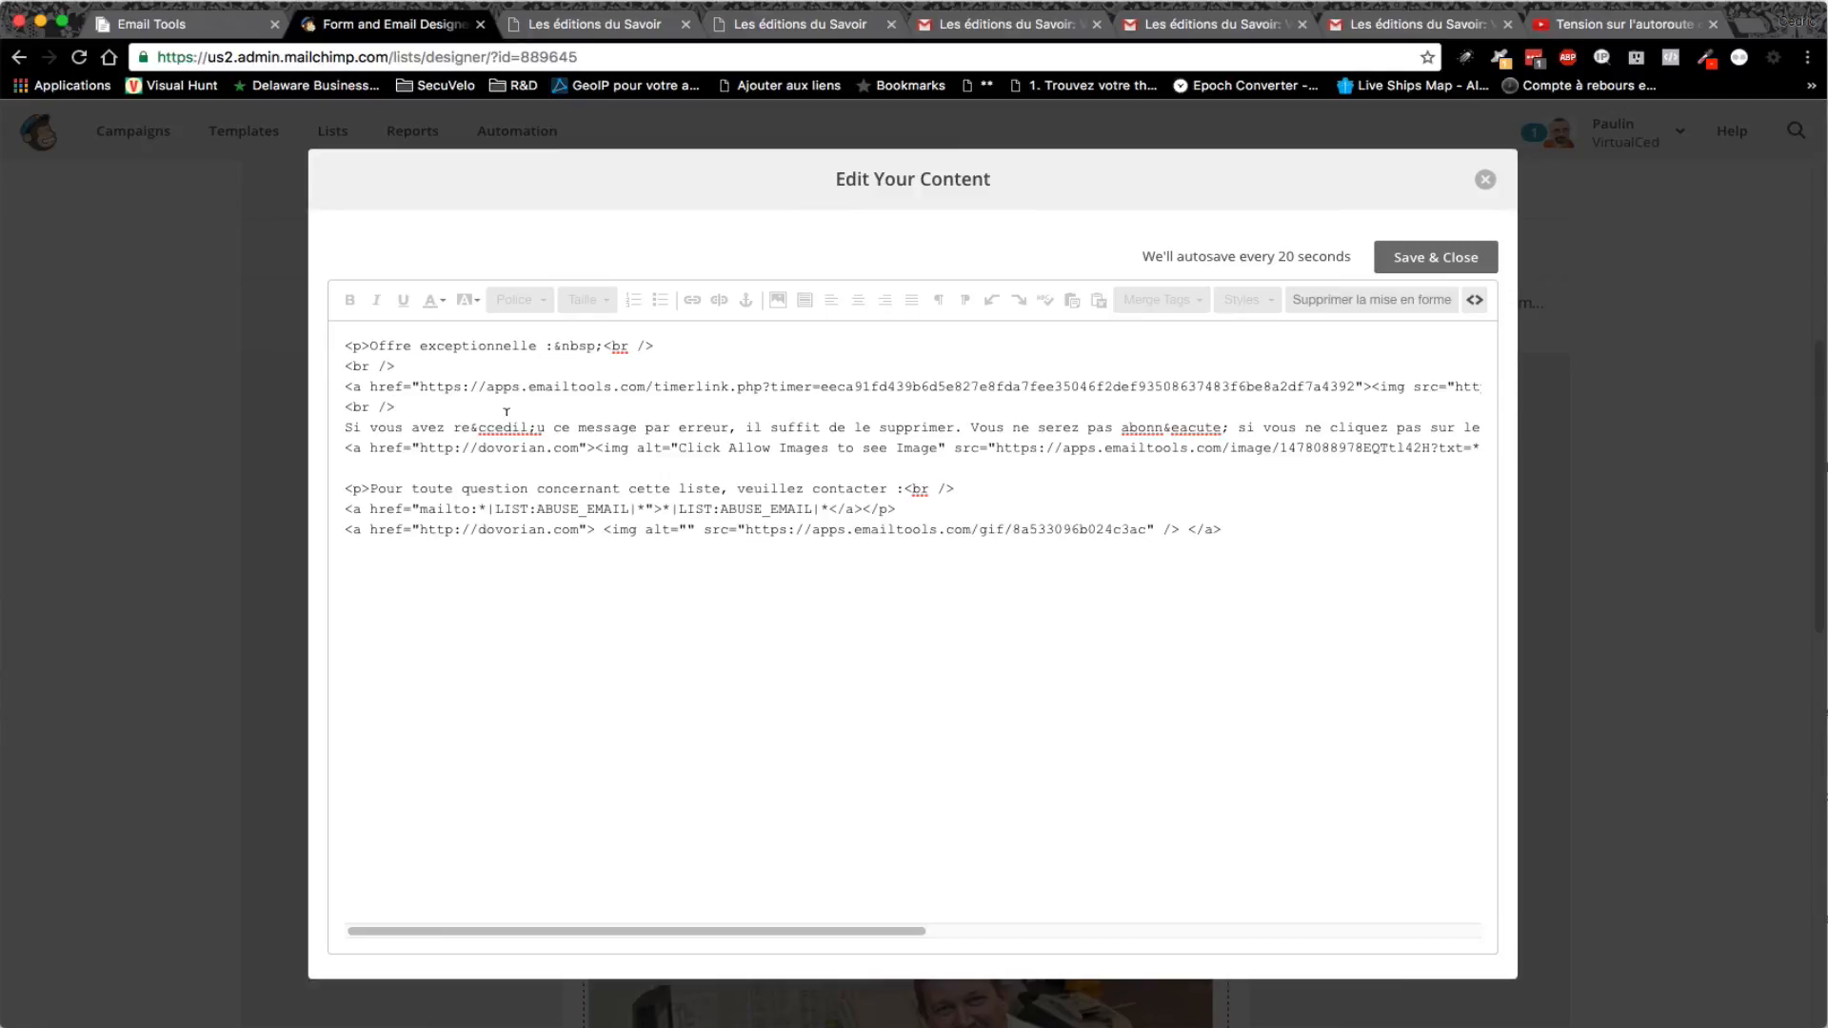
pyautogui.press('Return')
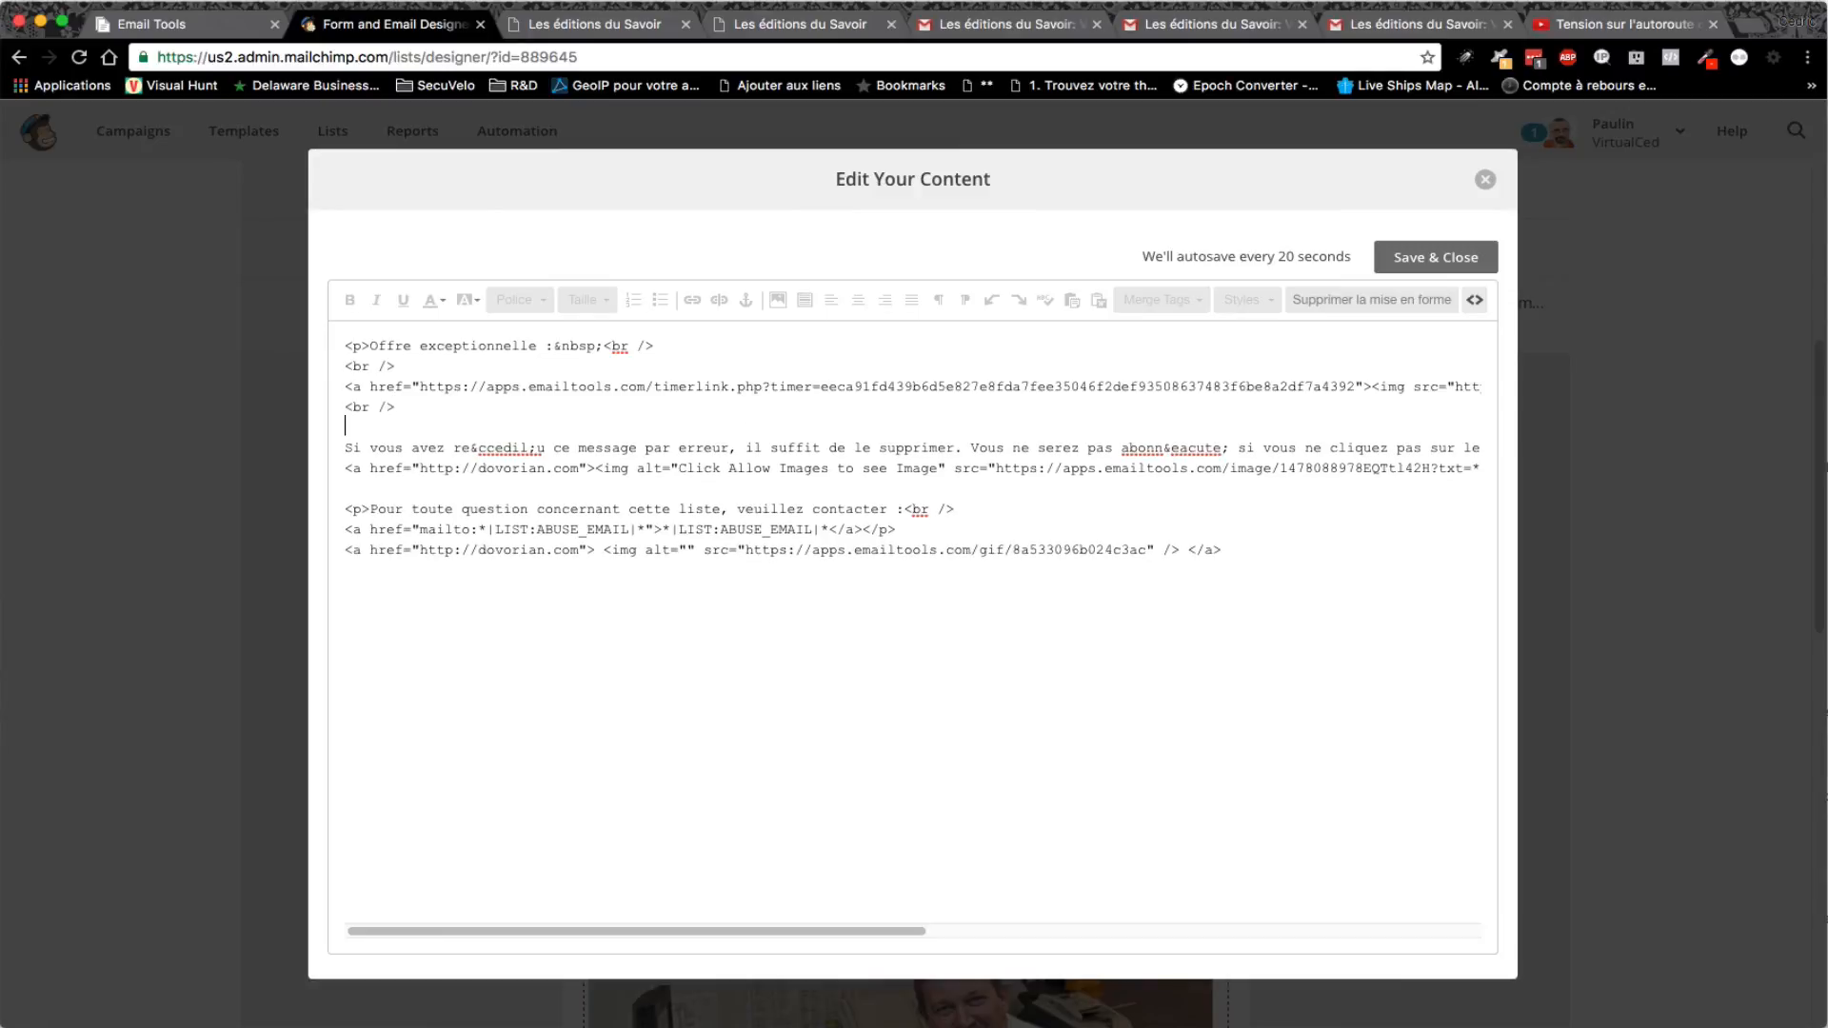
pyautogui.press('super+v')
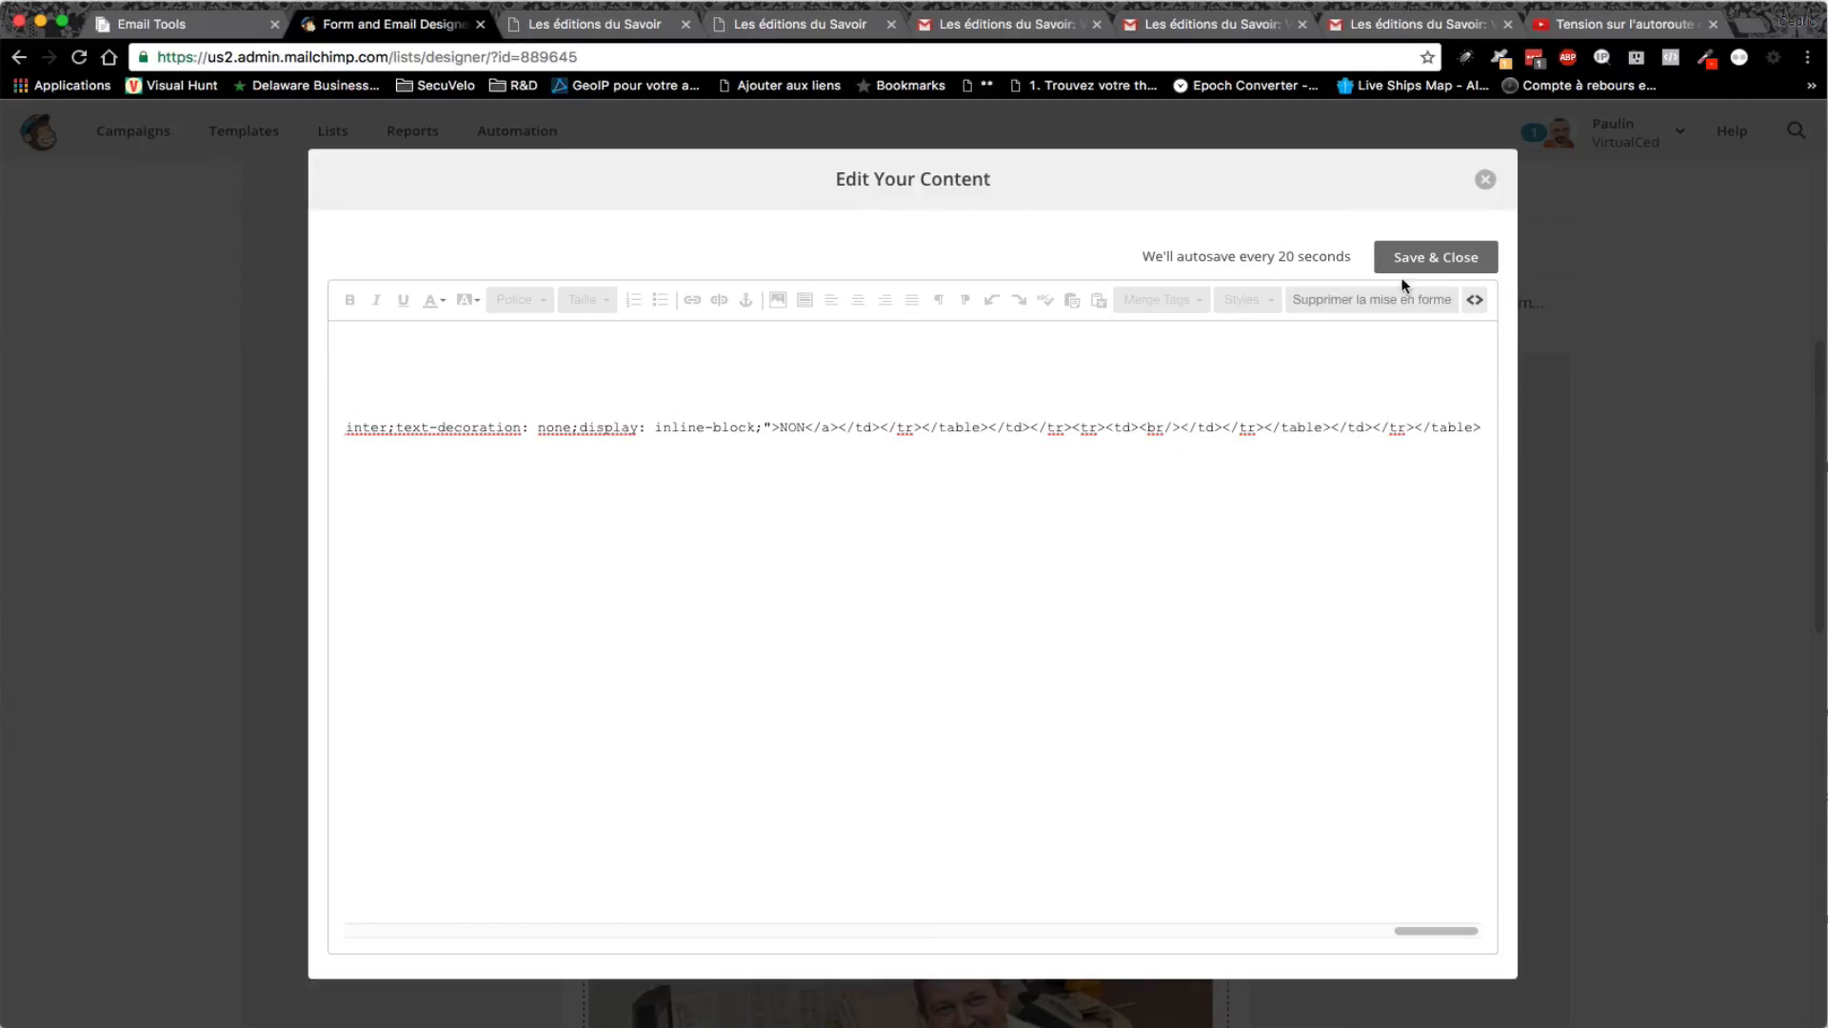
pyautogui.click(1459, 266)
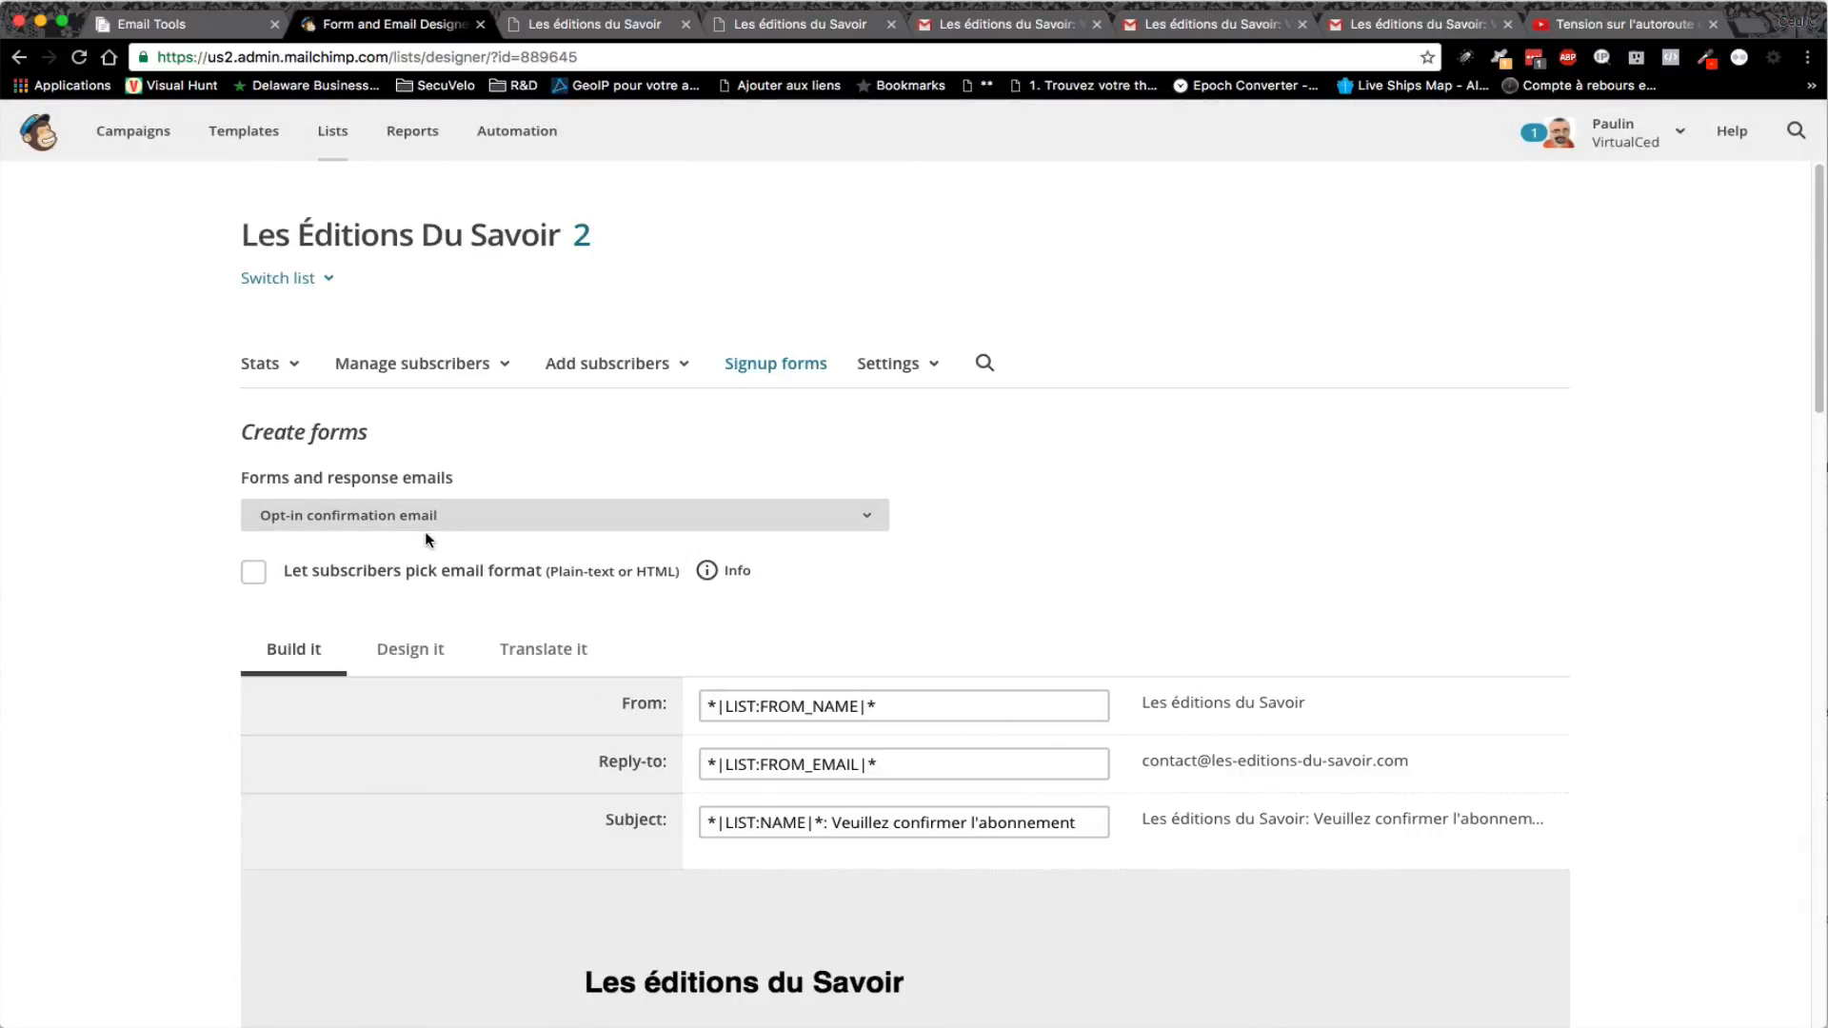
# - Open the signup form's URL in a new browser tab
pyautogui.click(428, 520)
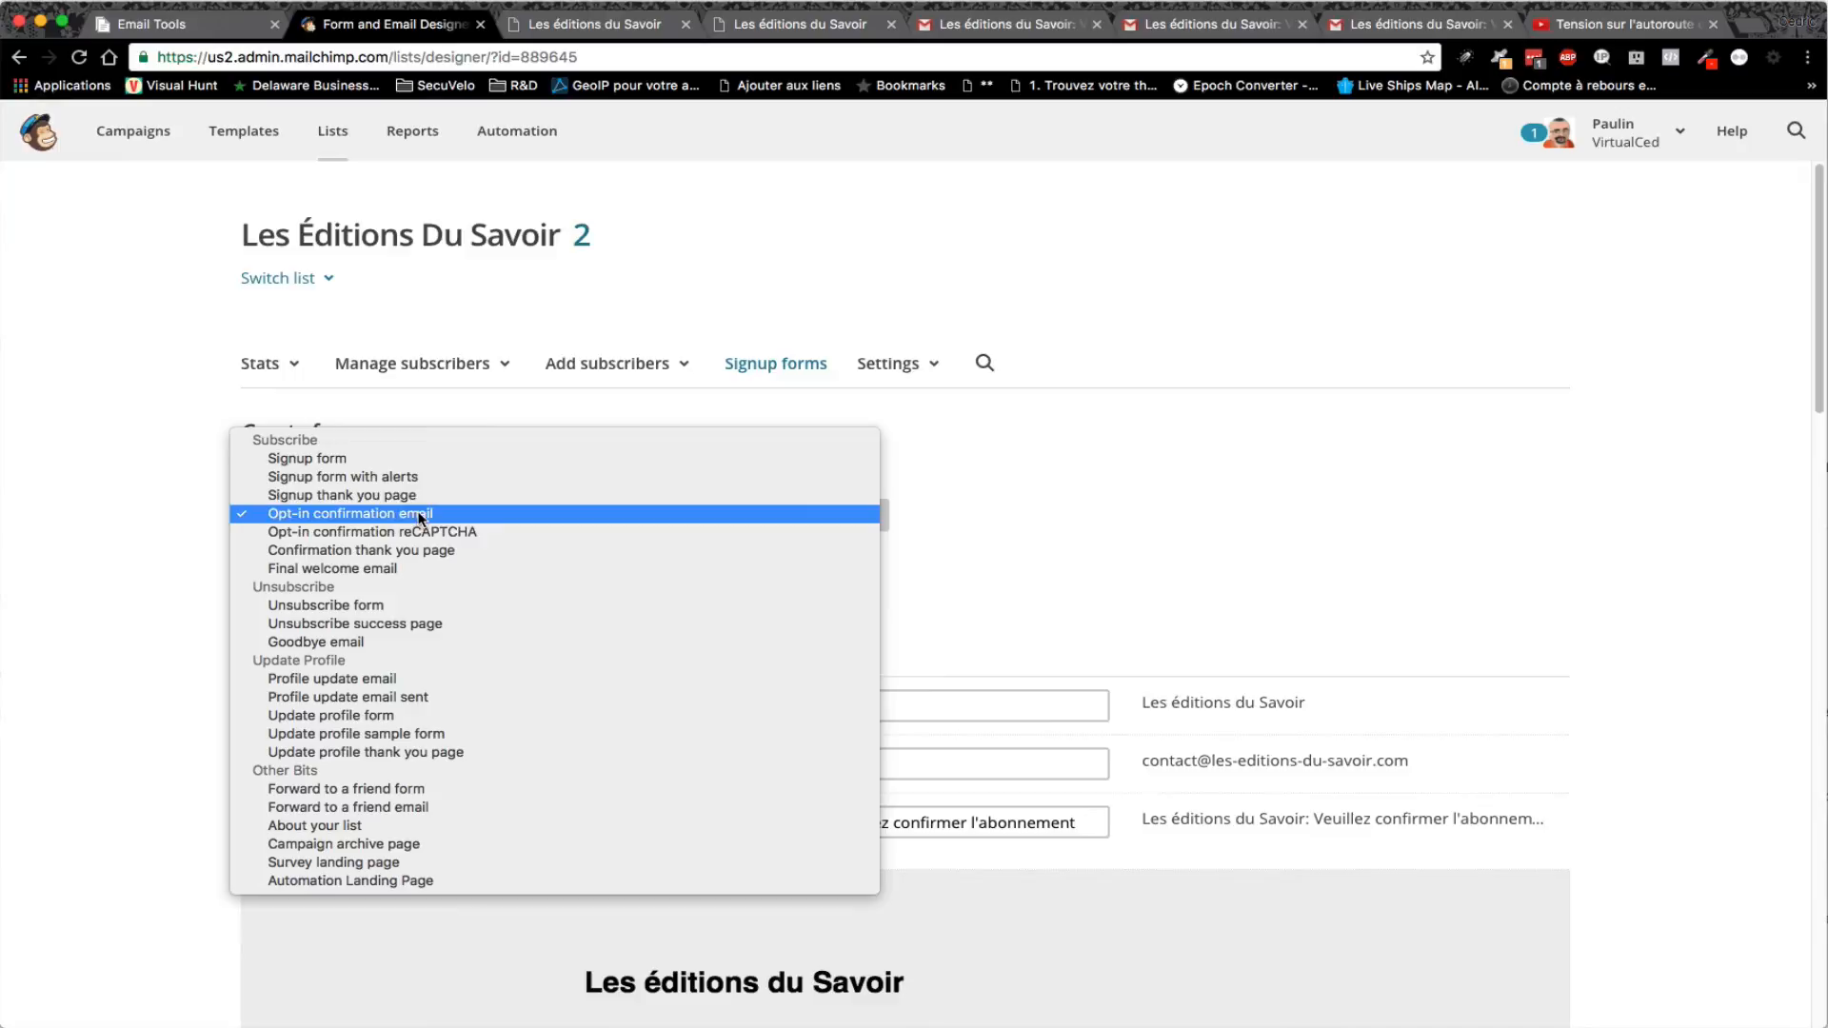
pyautogui.click(358, 461)
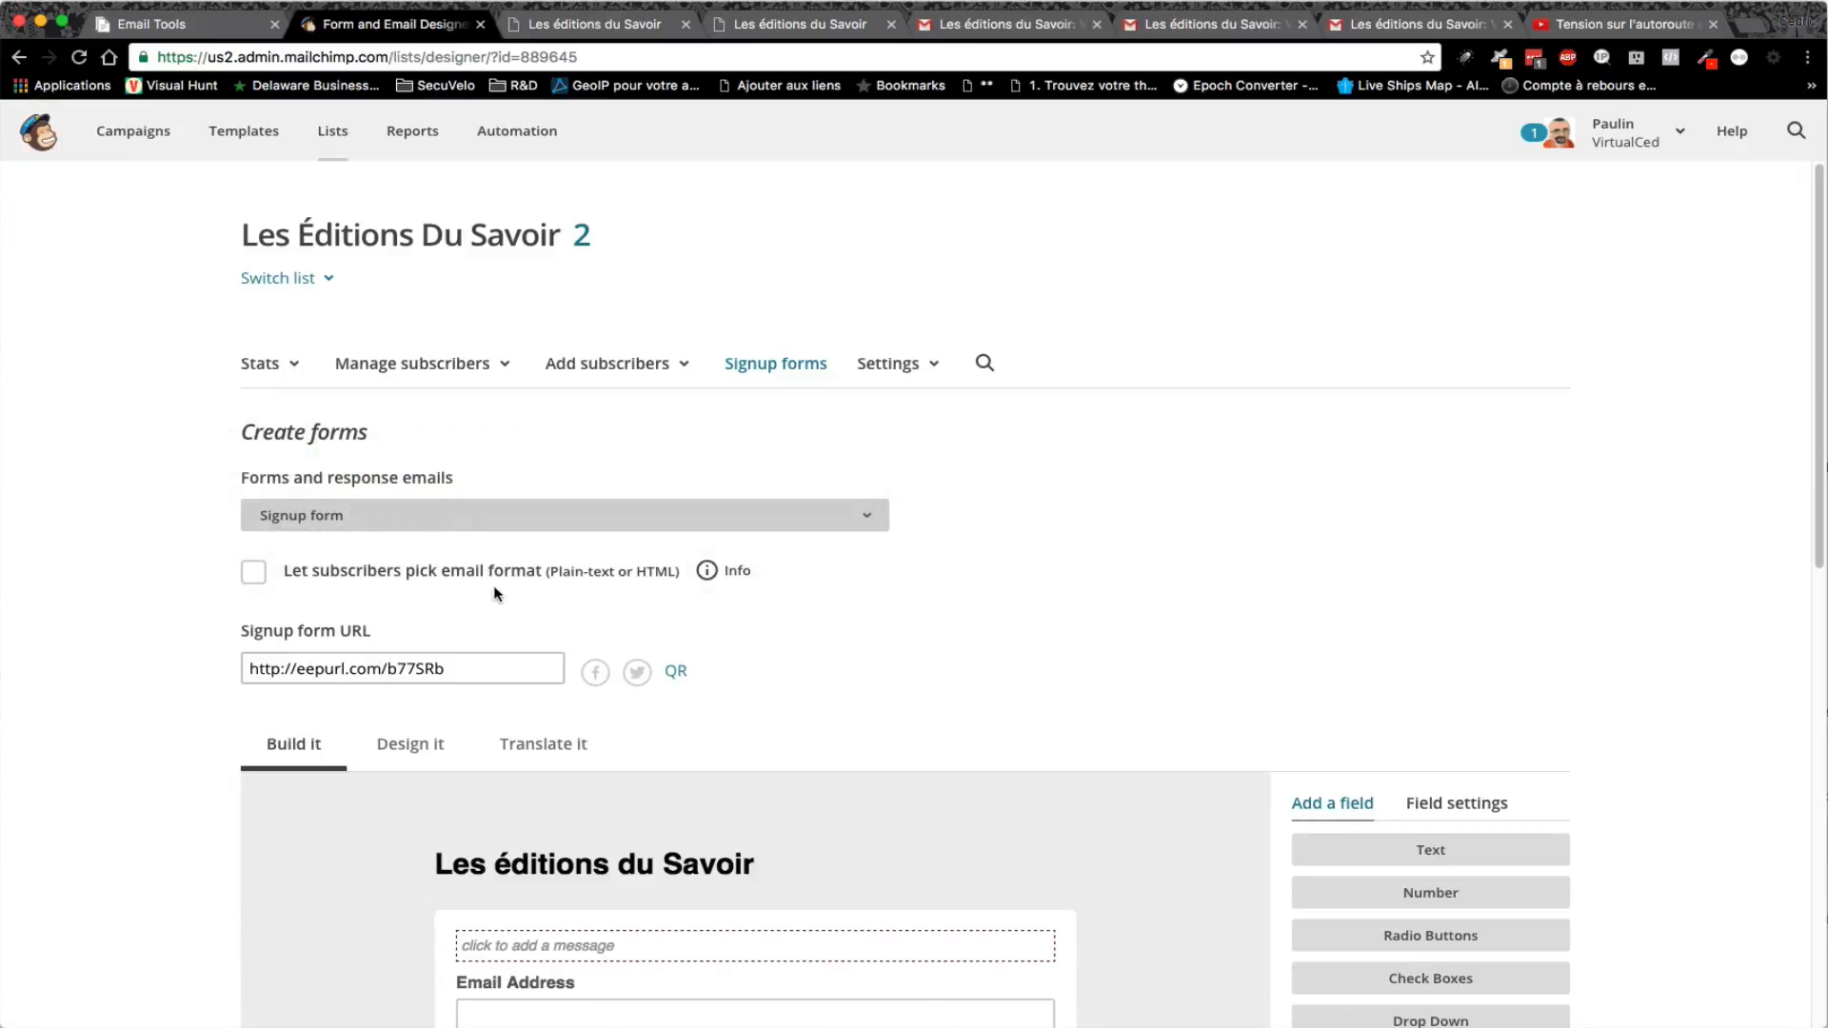
pyautogui.click(419, 668)
pyautogui.rightClick(422, 669)
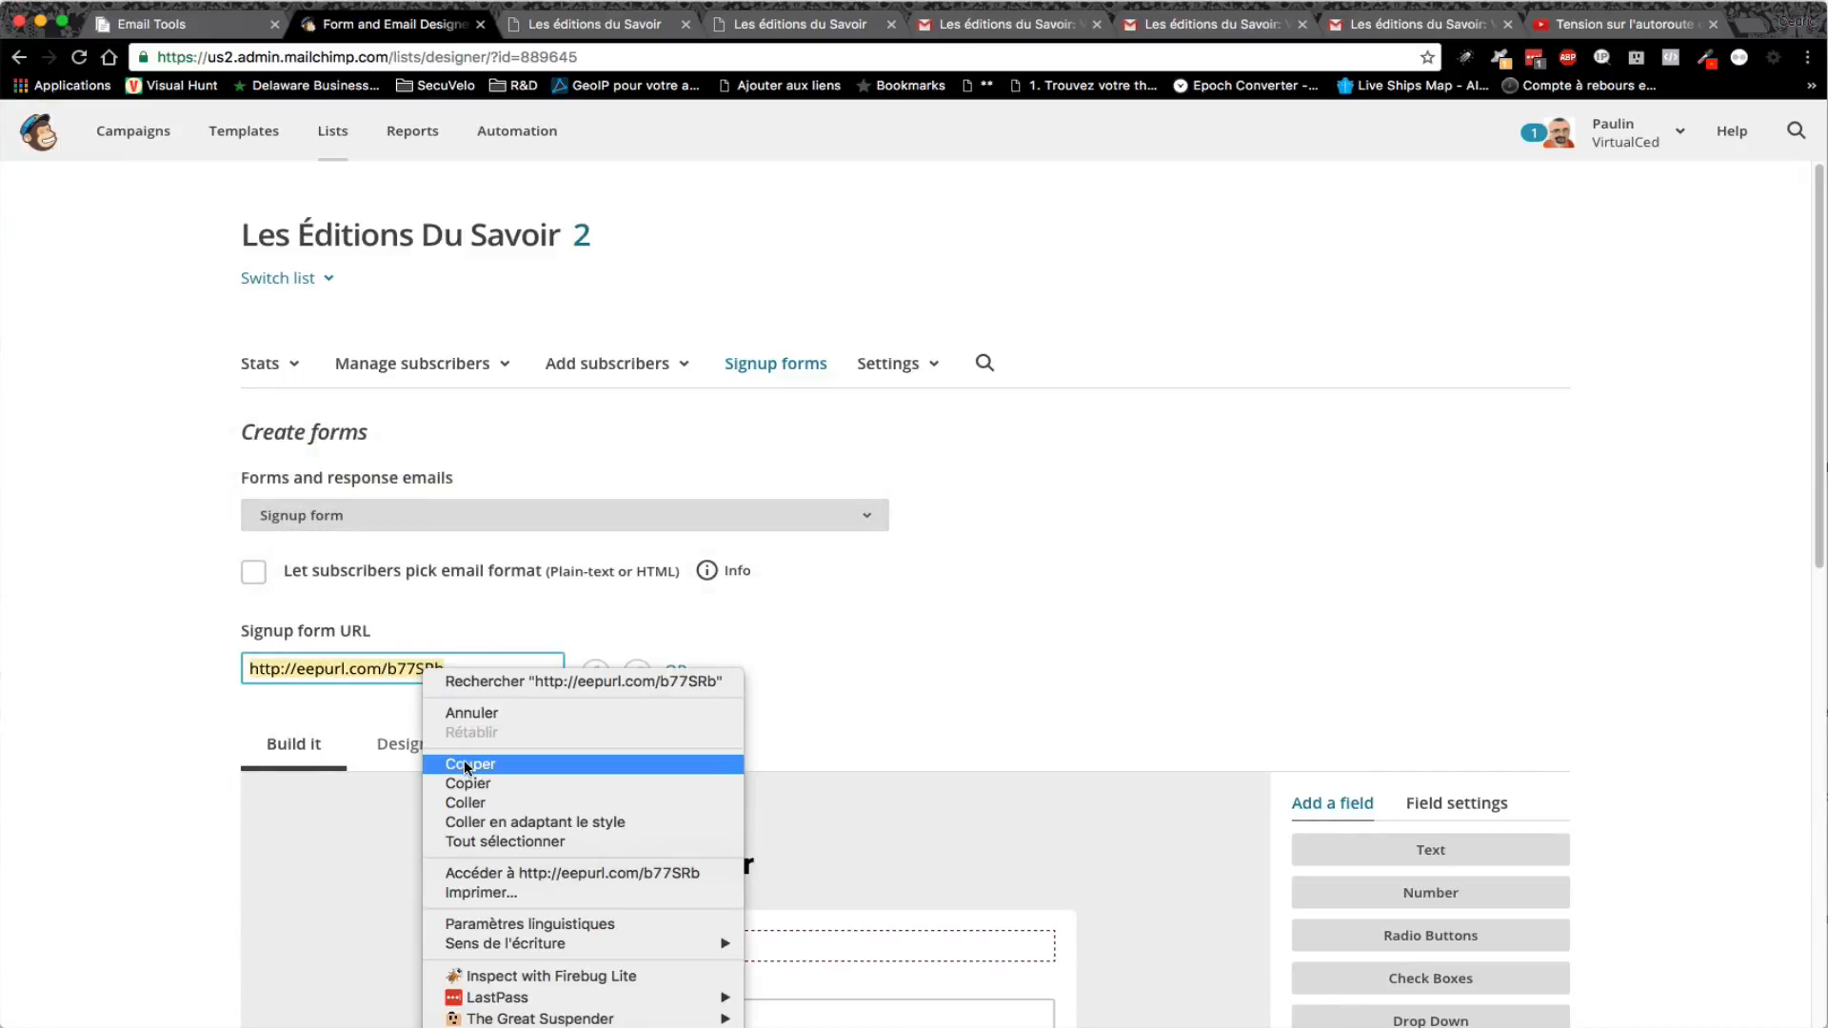
pyautogui.click(504, 872)
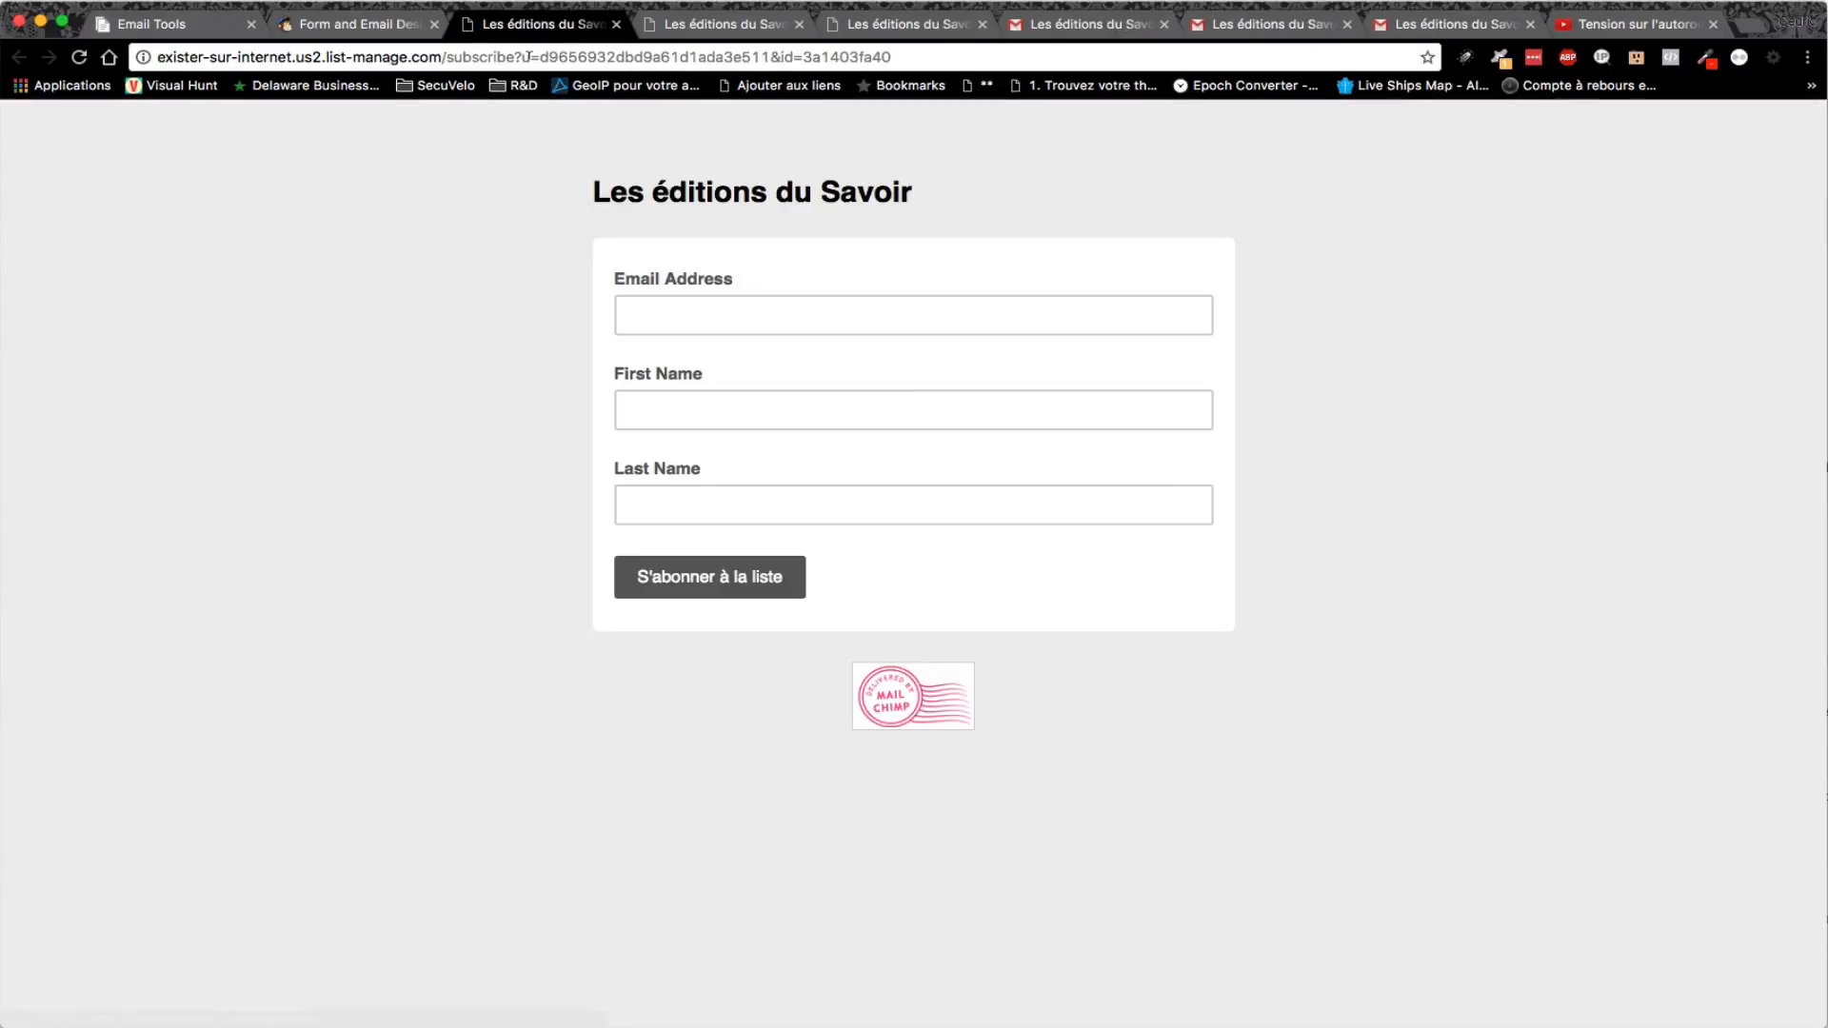
# - Subscribe with the subscriber's e-mail, first name and last name, passing the reCAPTCHA check
pyautogui.click(694, 322)
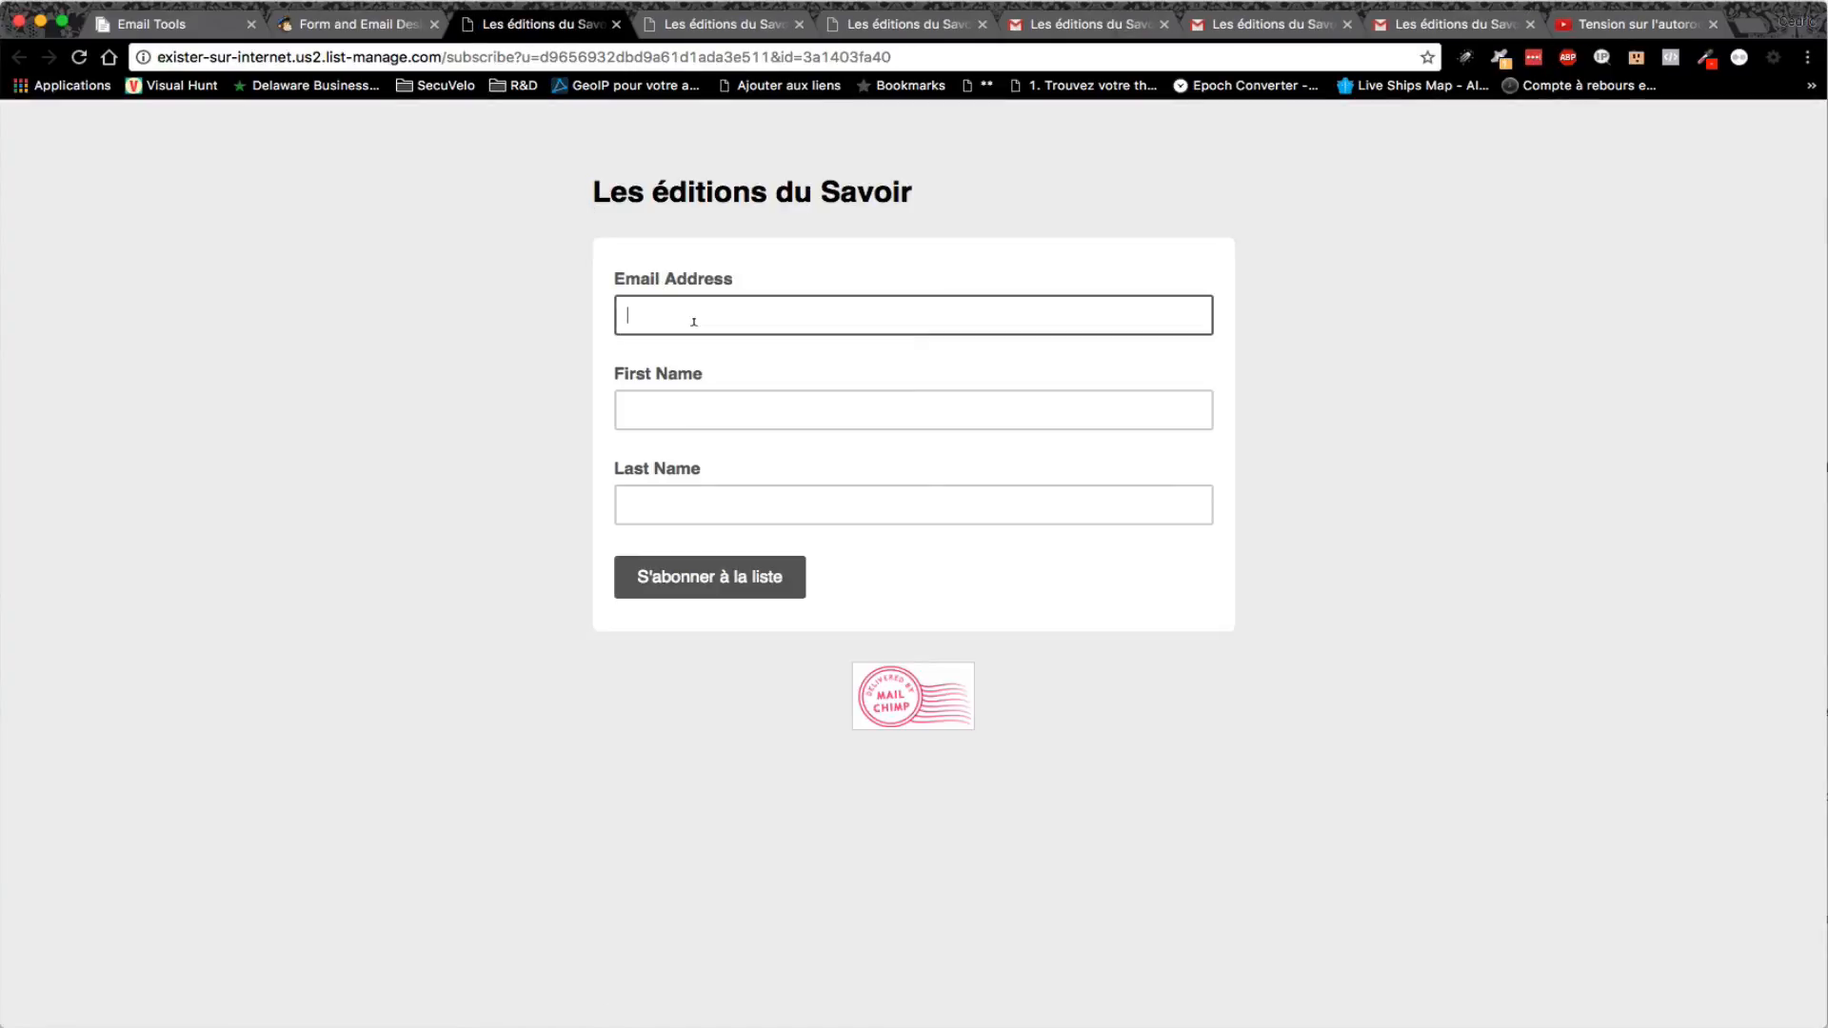
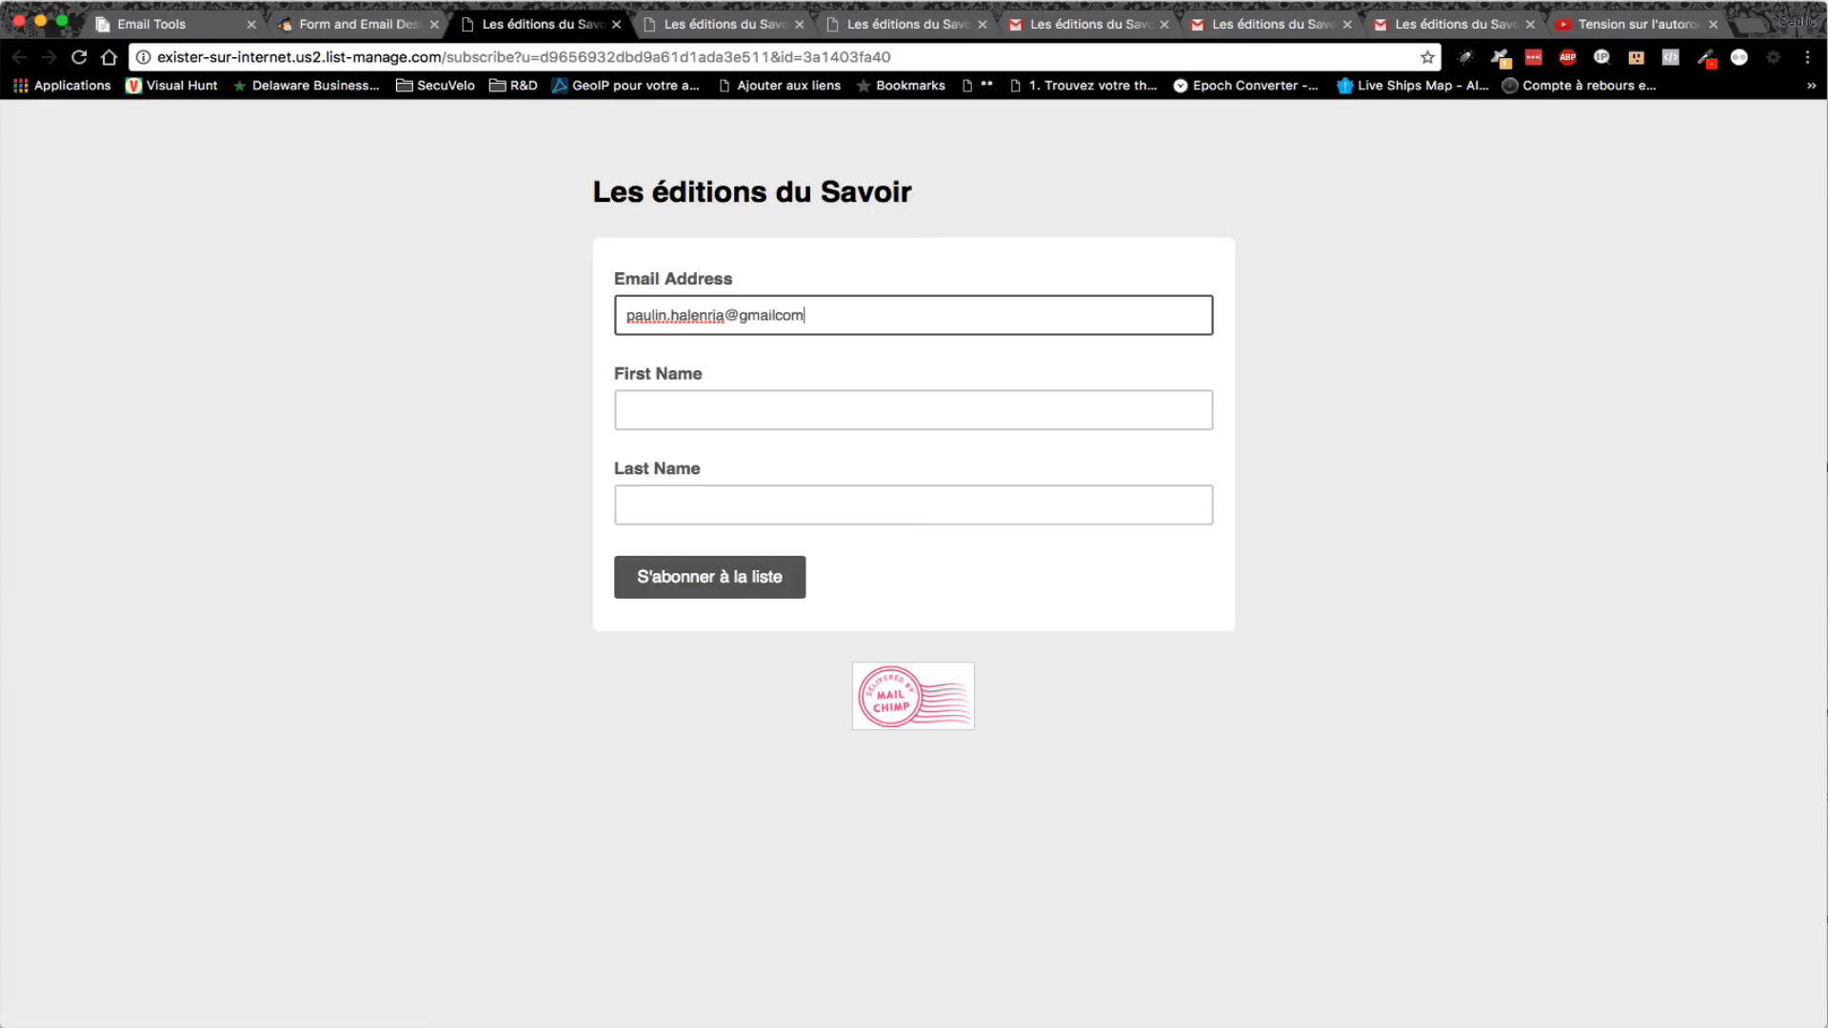
pyautogui.press('Tab')
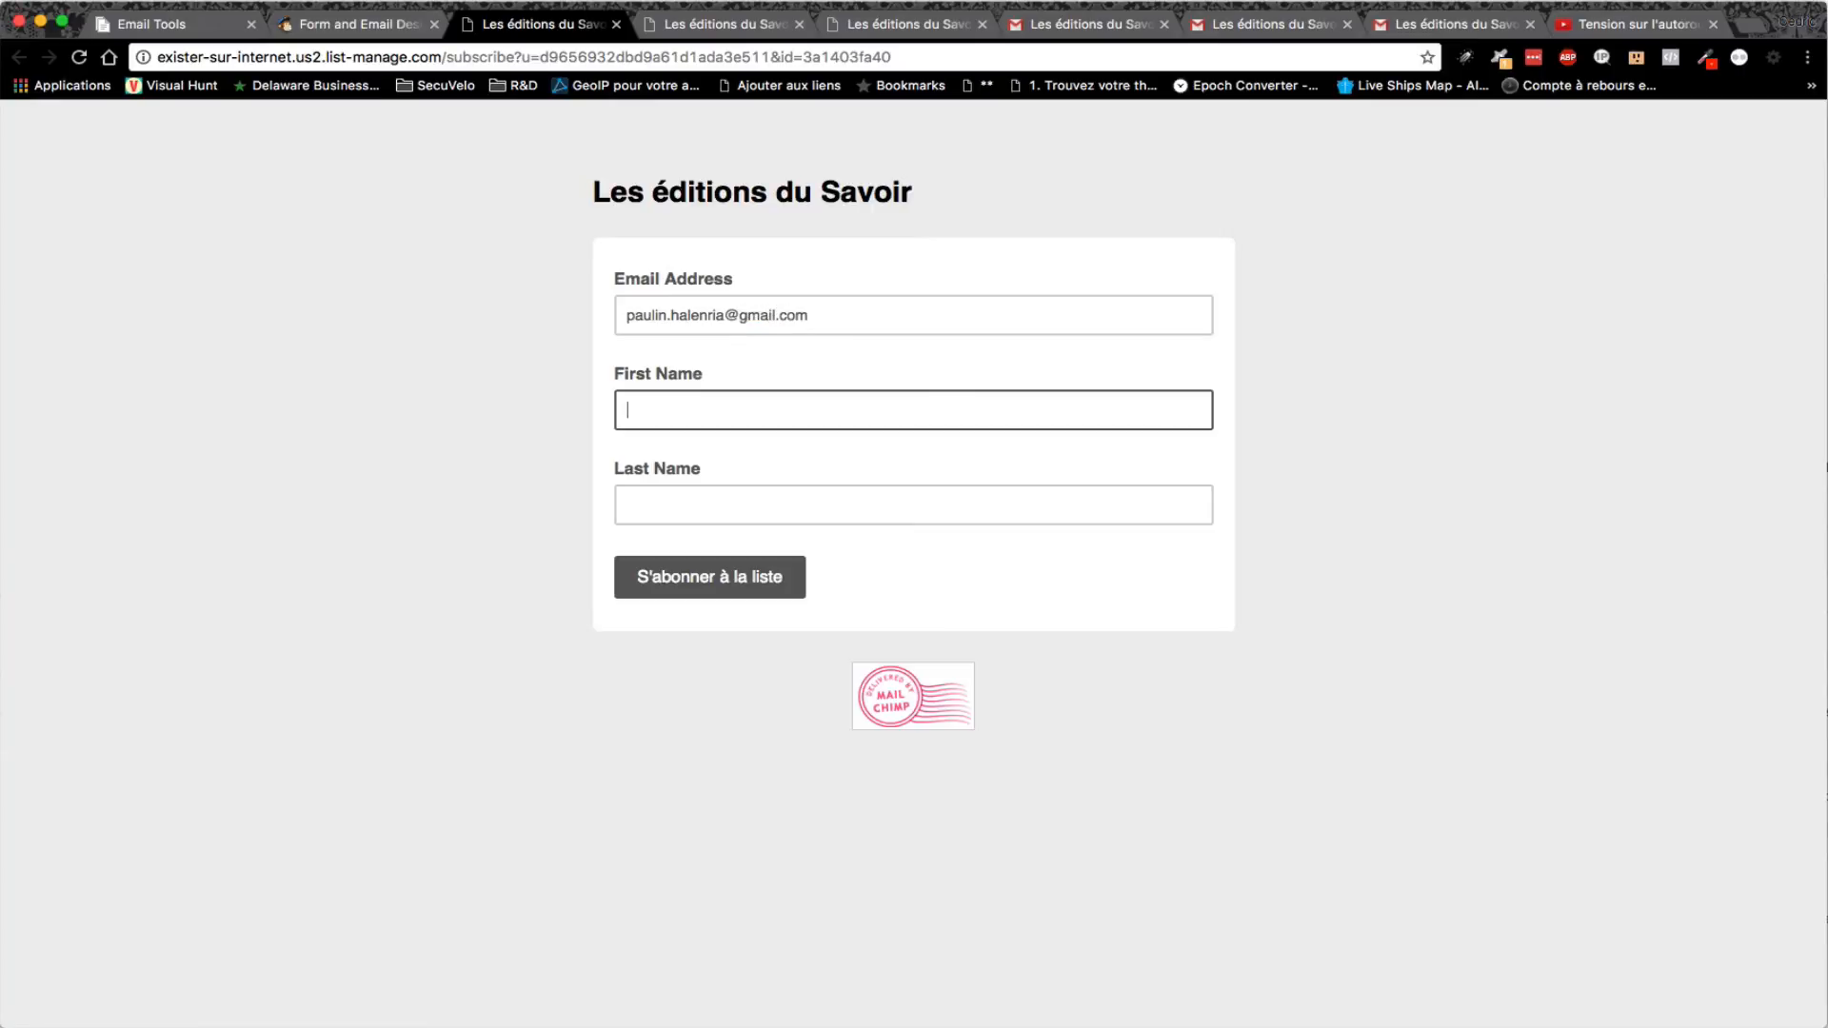
pyautogui.press('Tab')
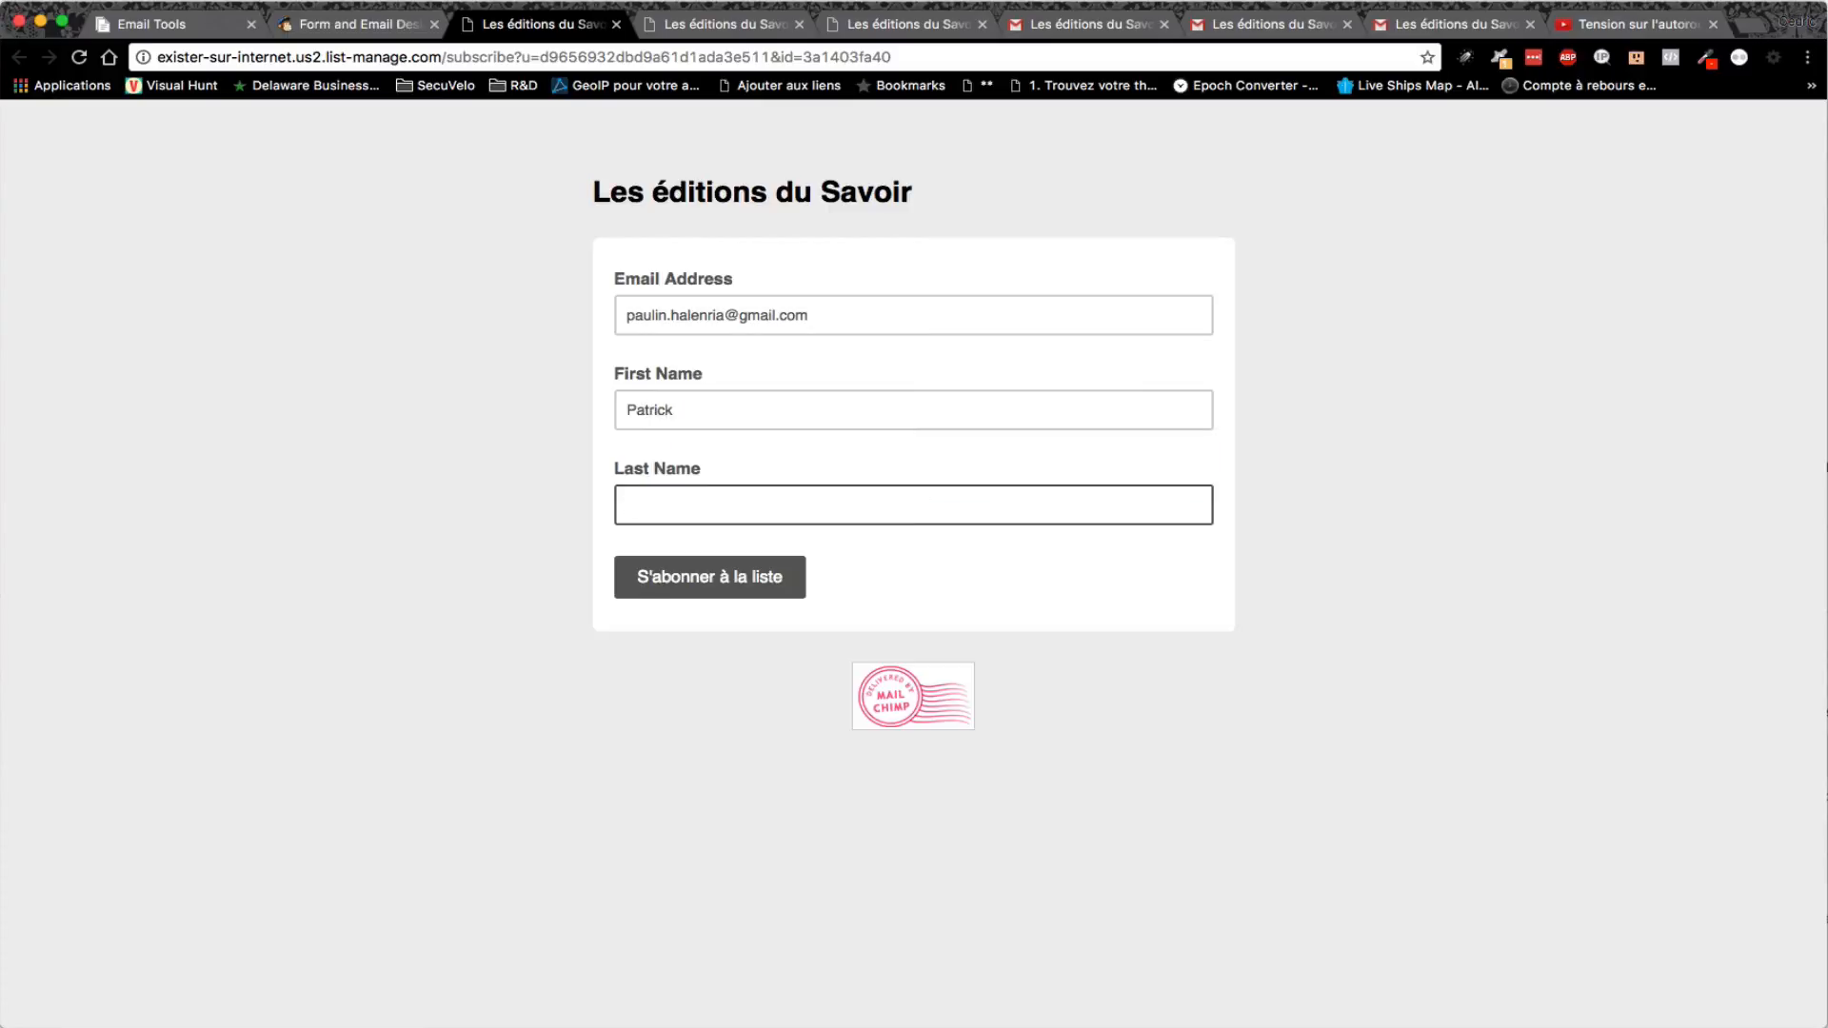
pyautogui.click(714, 585)
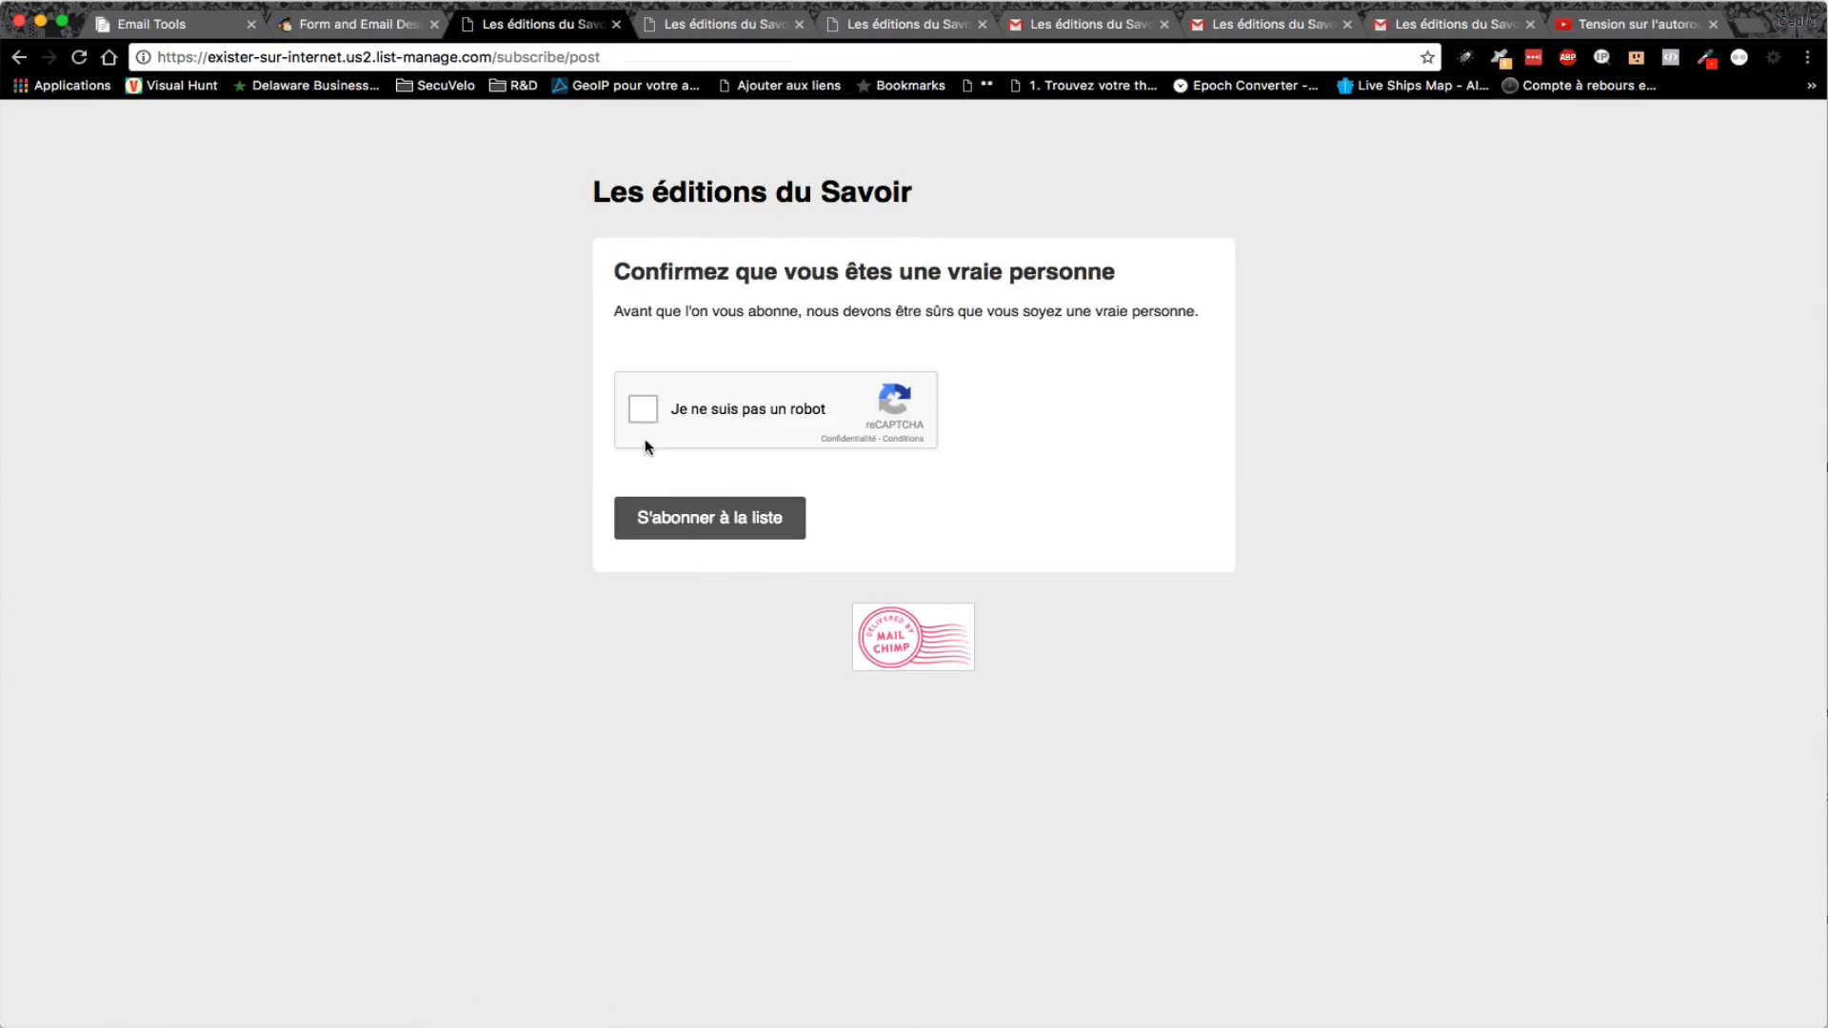
pyautogui.click(648, 444)
pyautogui.click(693, 521)
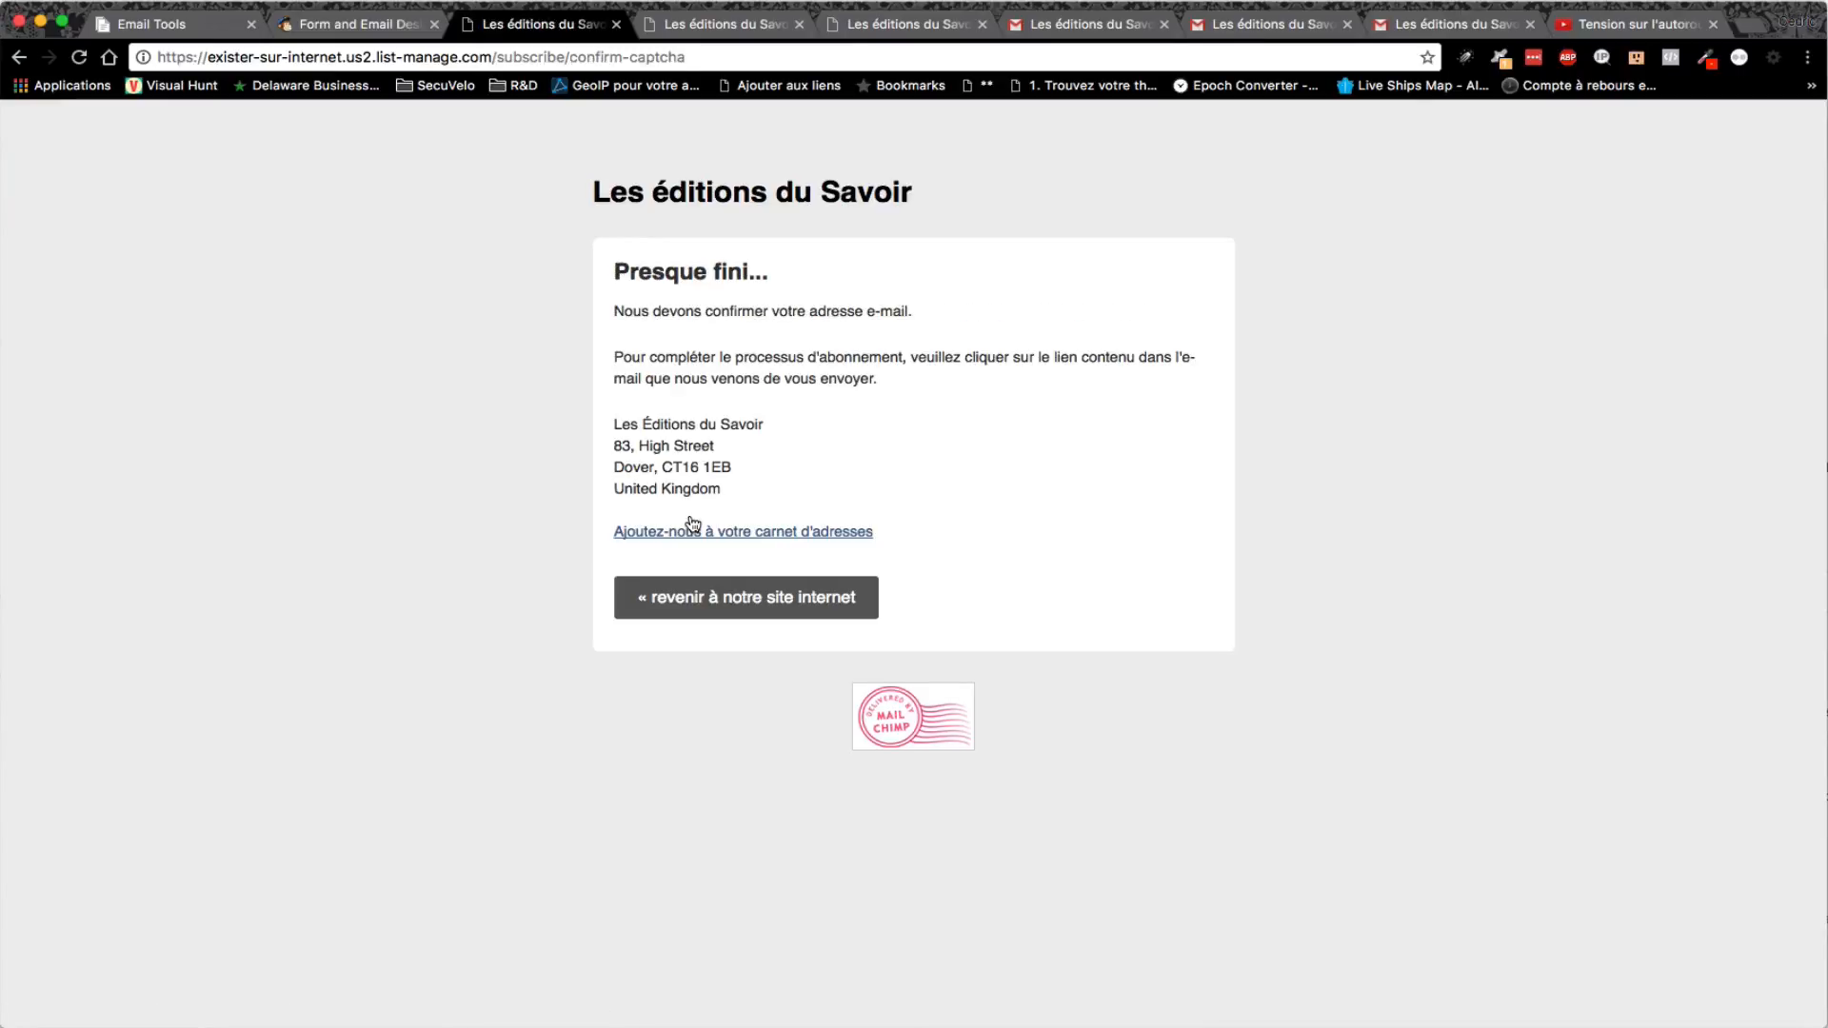
pyautogui.click(1480, 28)
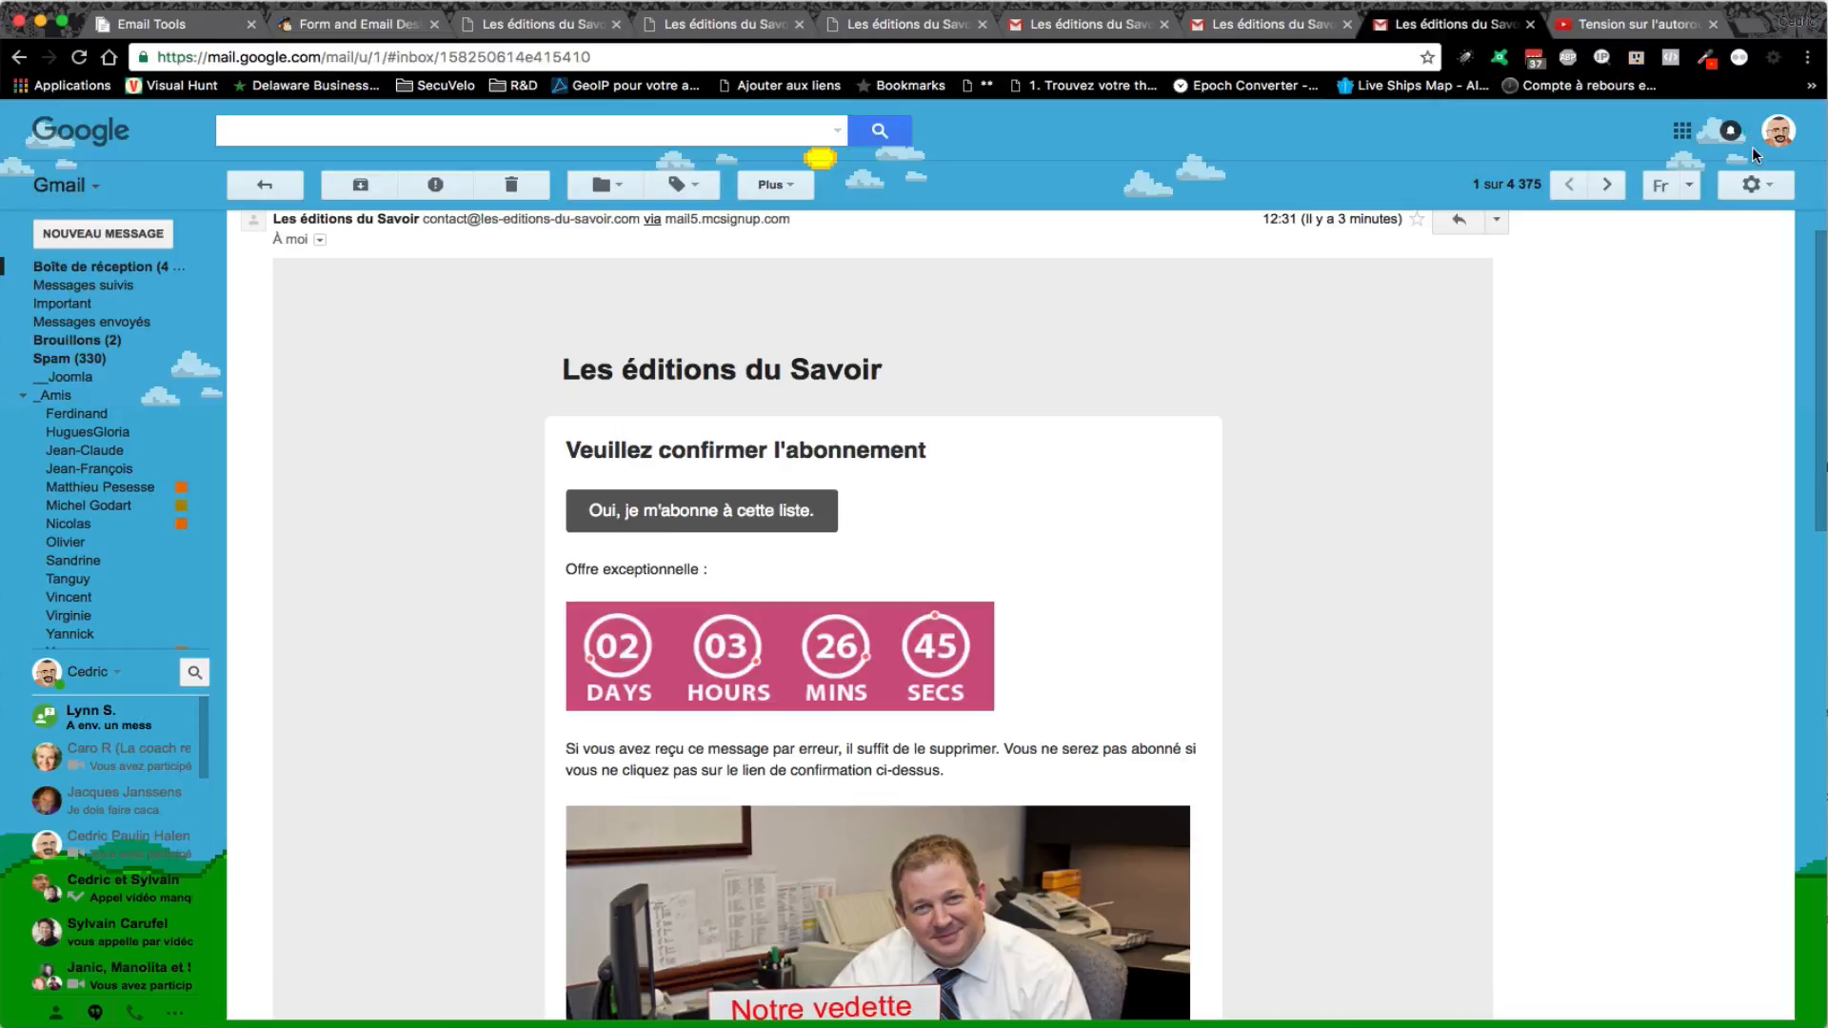
# - Switch to the subscriber's Gmail account and open the confirmation email from Les éditions du Savoir
pyautogui.click(1780, 134)
pyautogui.click(1592, 415)
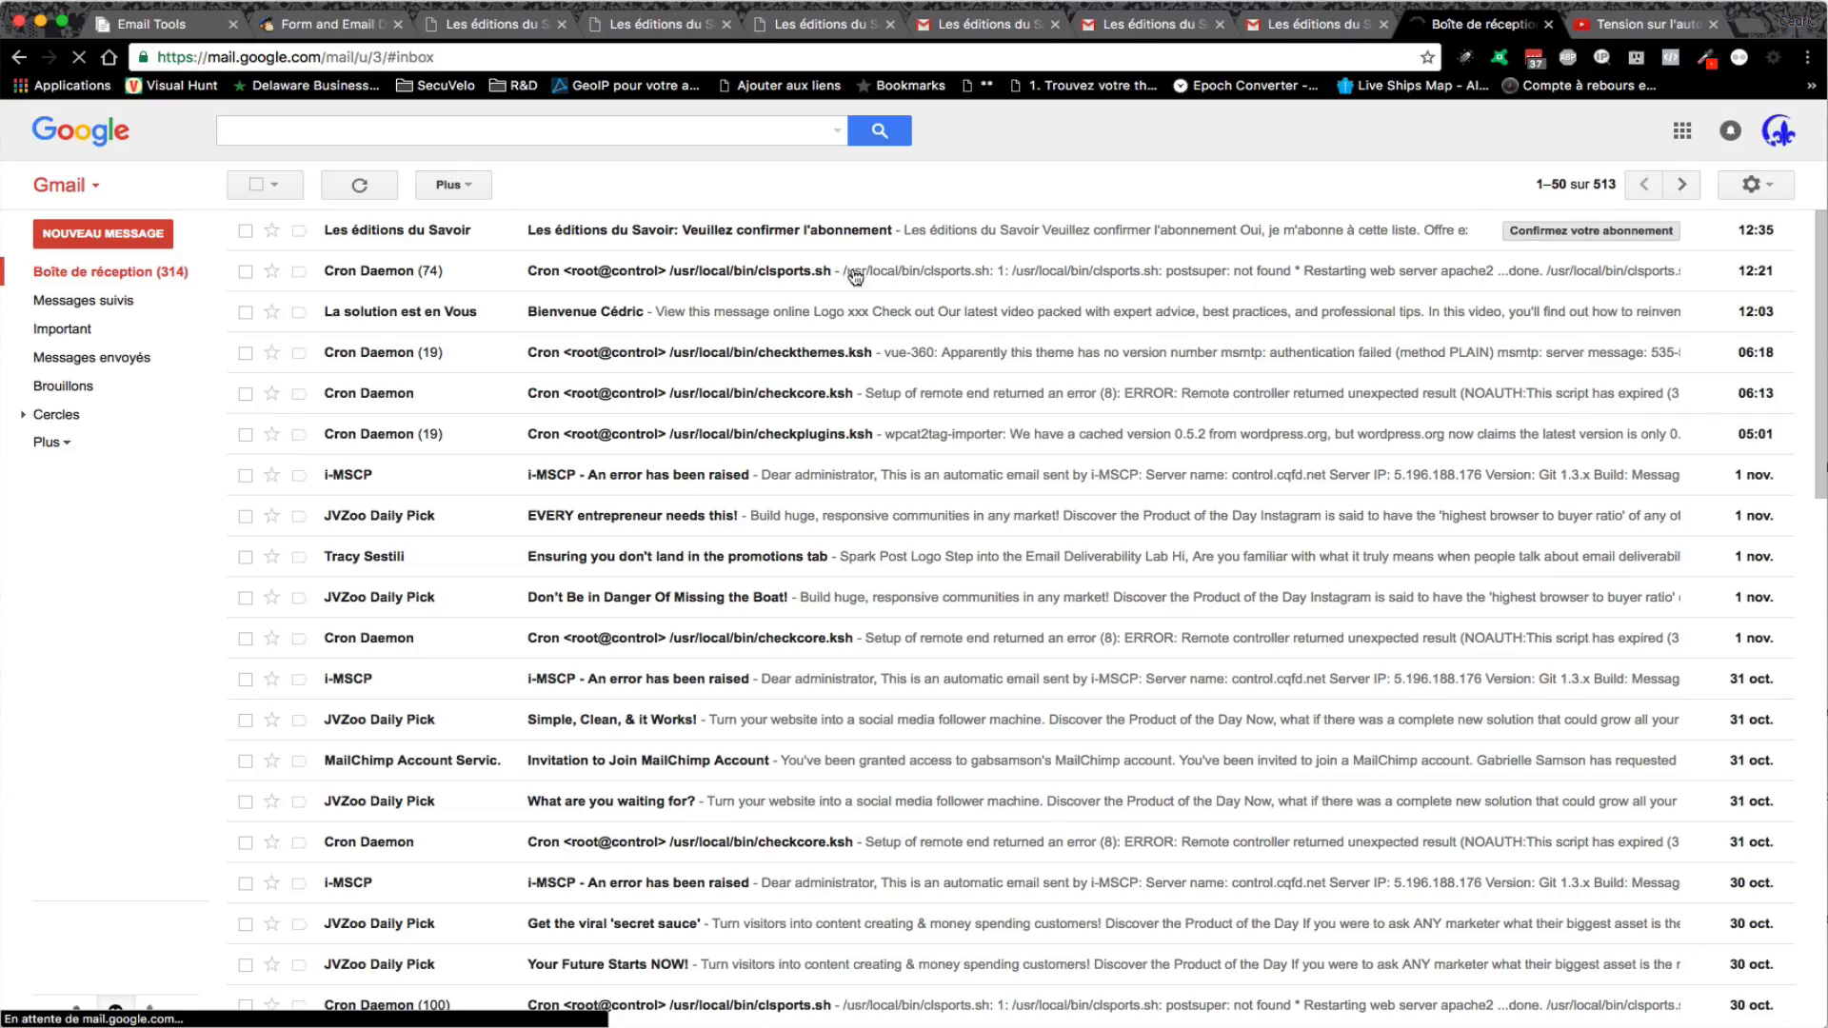
pyautogui.click(786, 231)
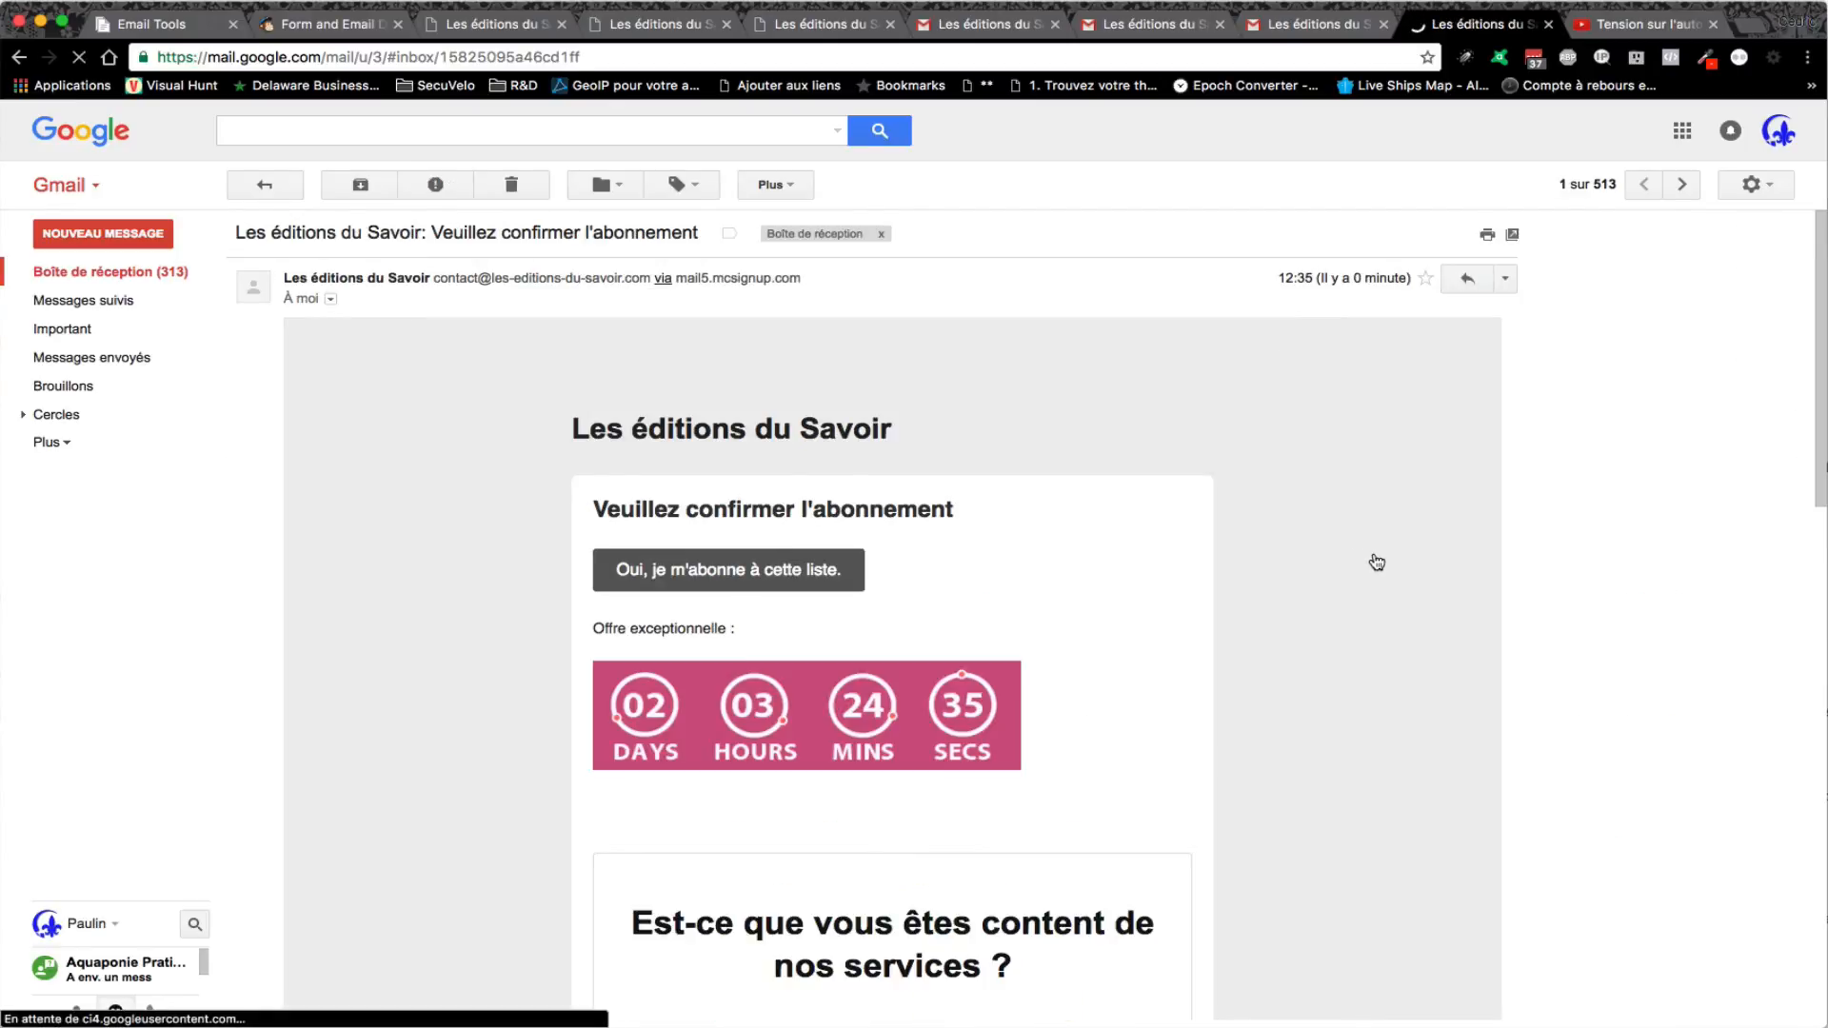
# - Review the email's countdown and survey, test the OUI answer, then close the dovorian.com/merci page
pyautogui.scroll(-3, 1350, 649)
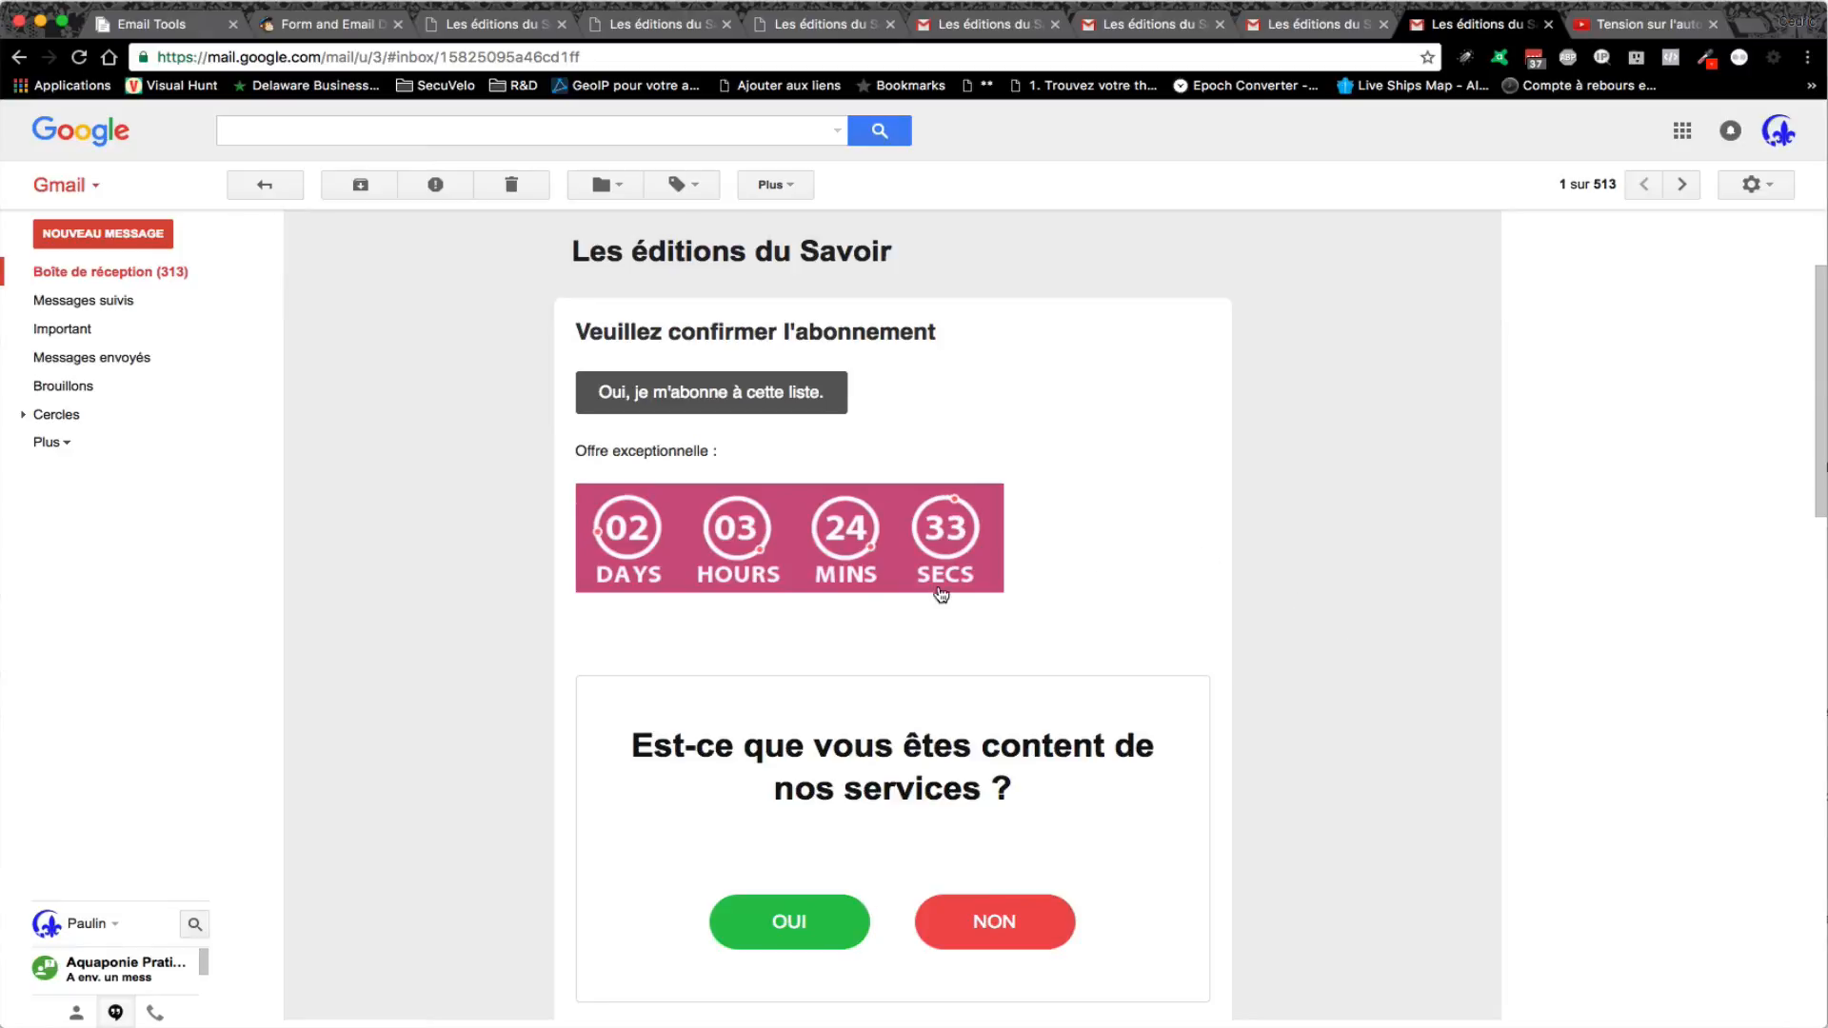
pyautogui.scroll(-2, 1301, 632)
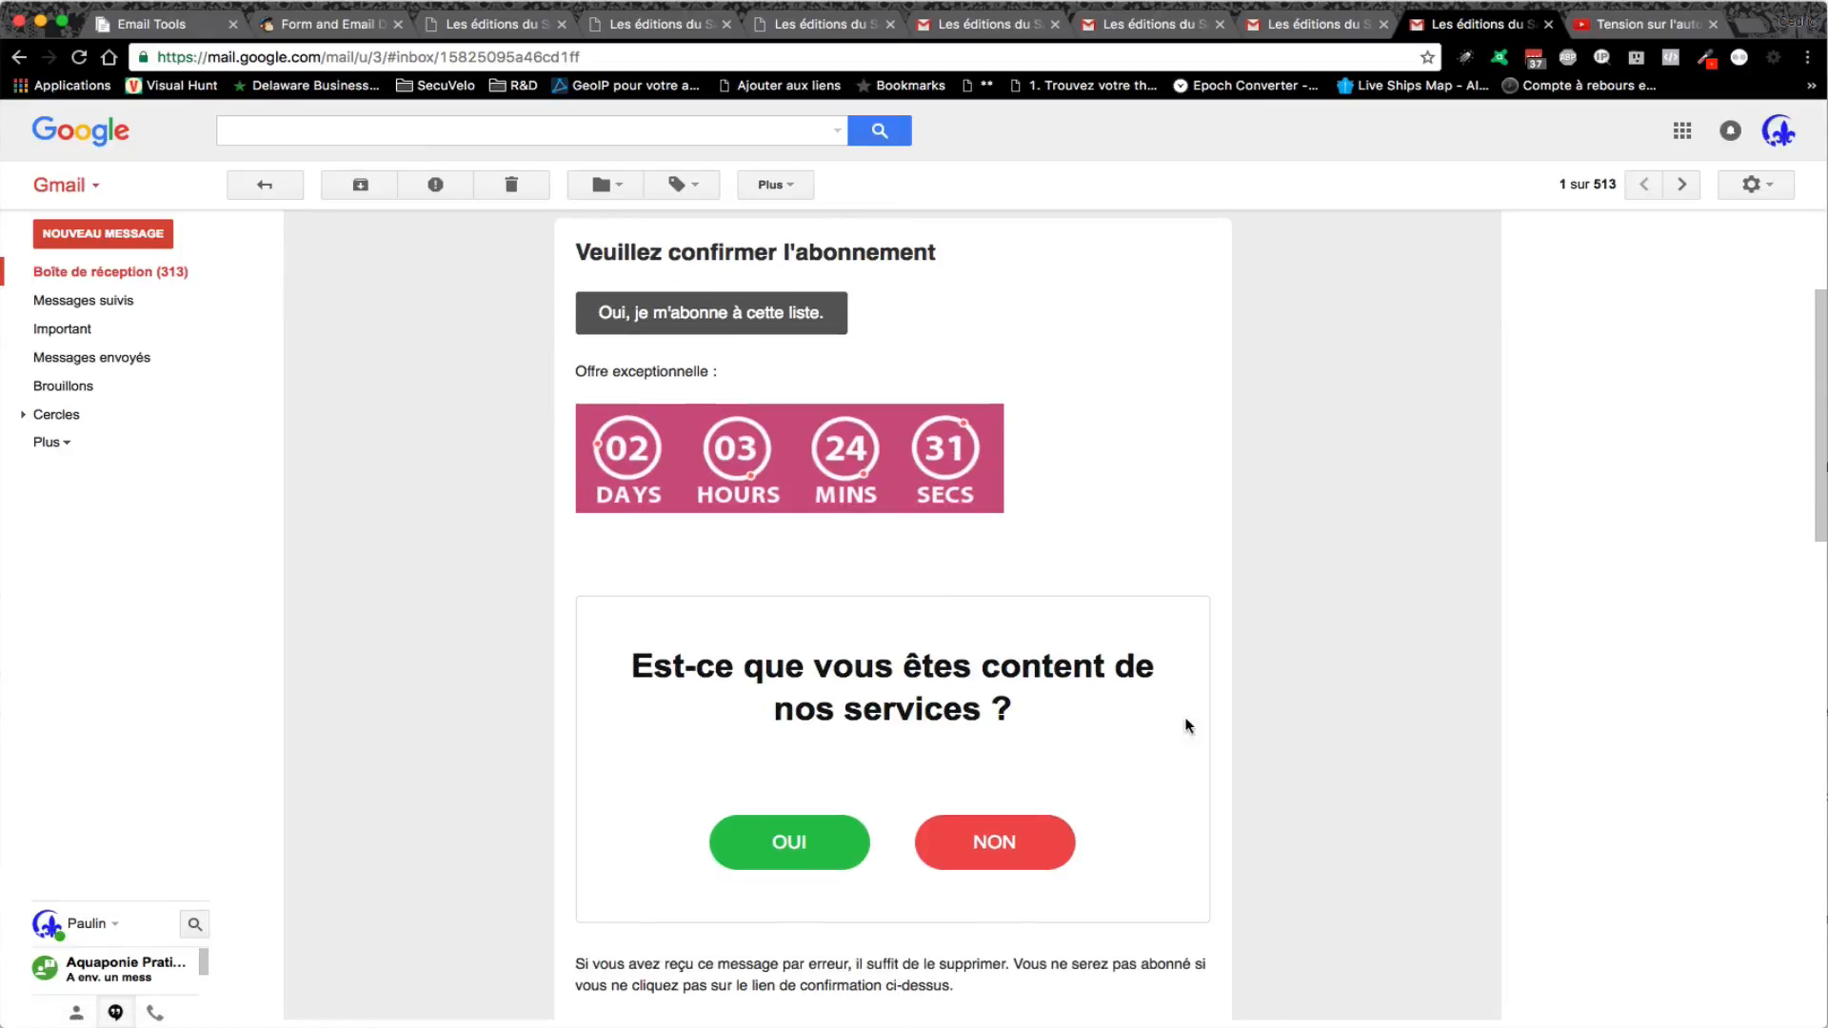
pyautogui.scroll(-7, 1138, 803)
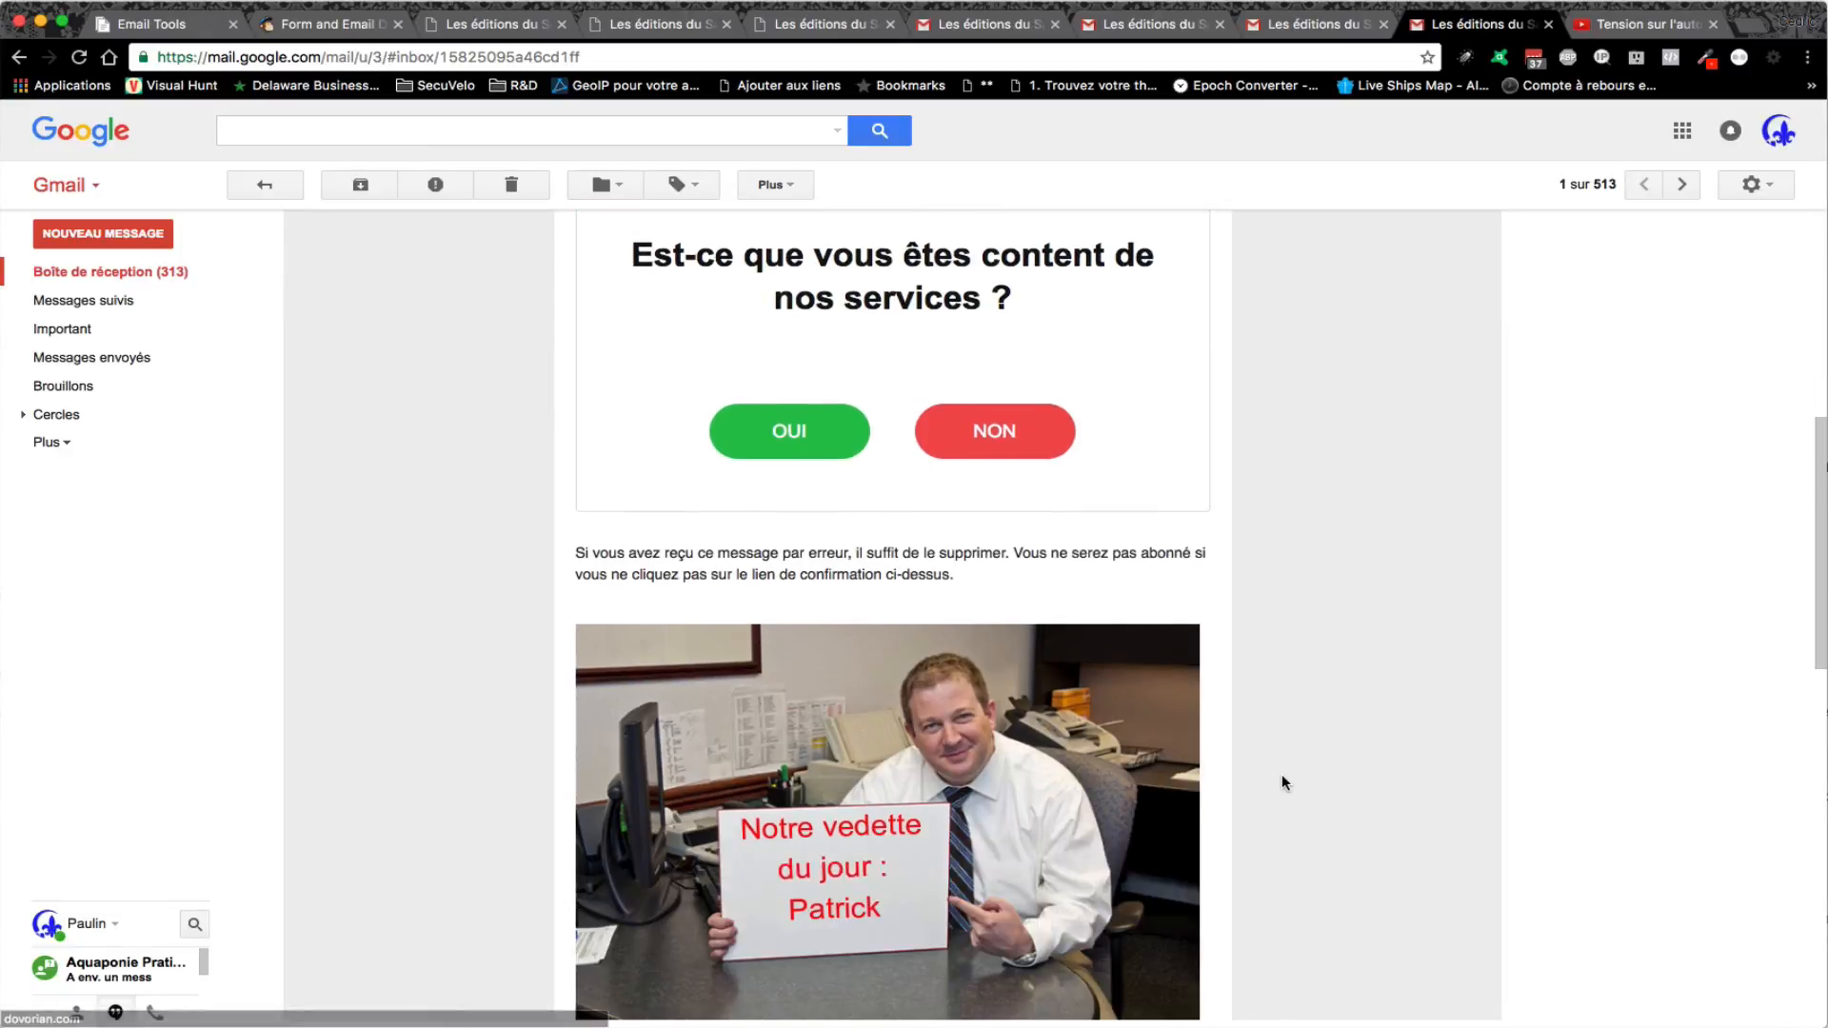
pyautogui.scroll(-1, 1287, 781)
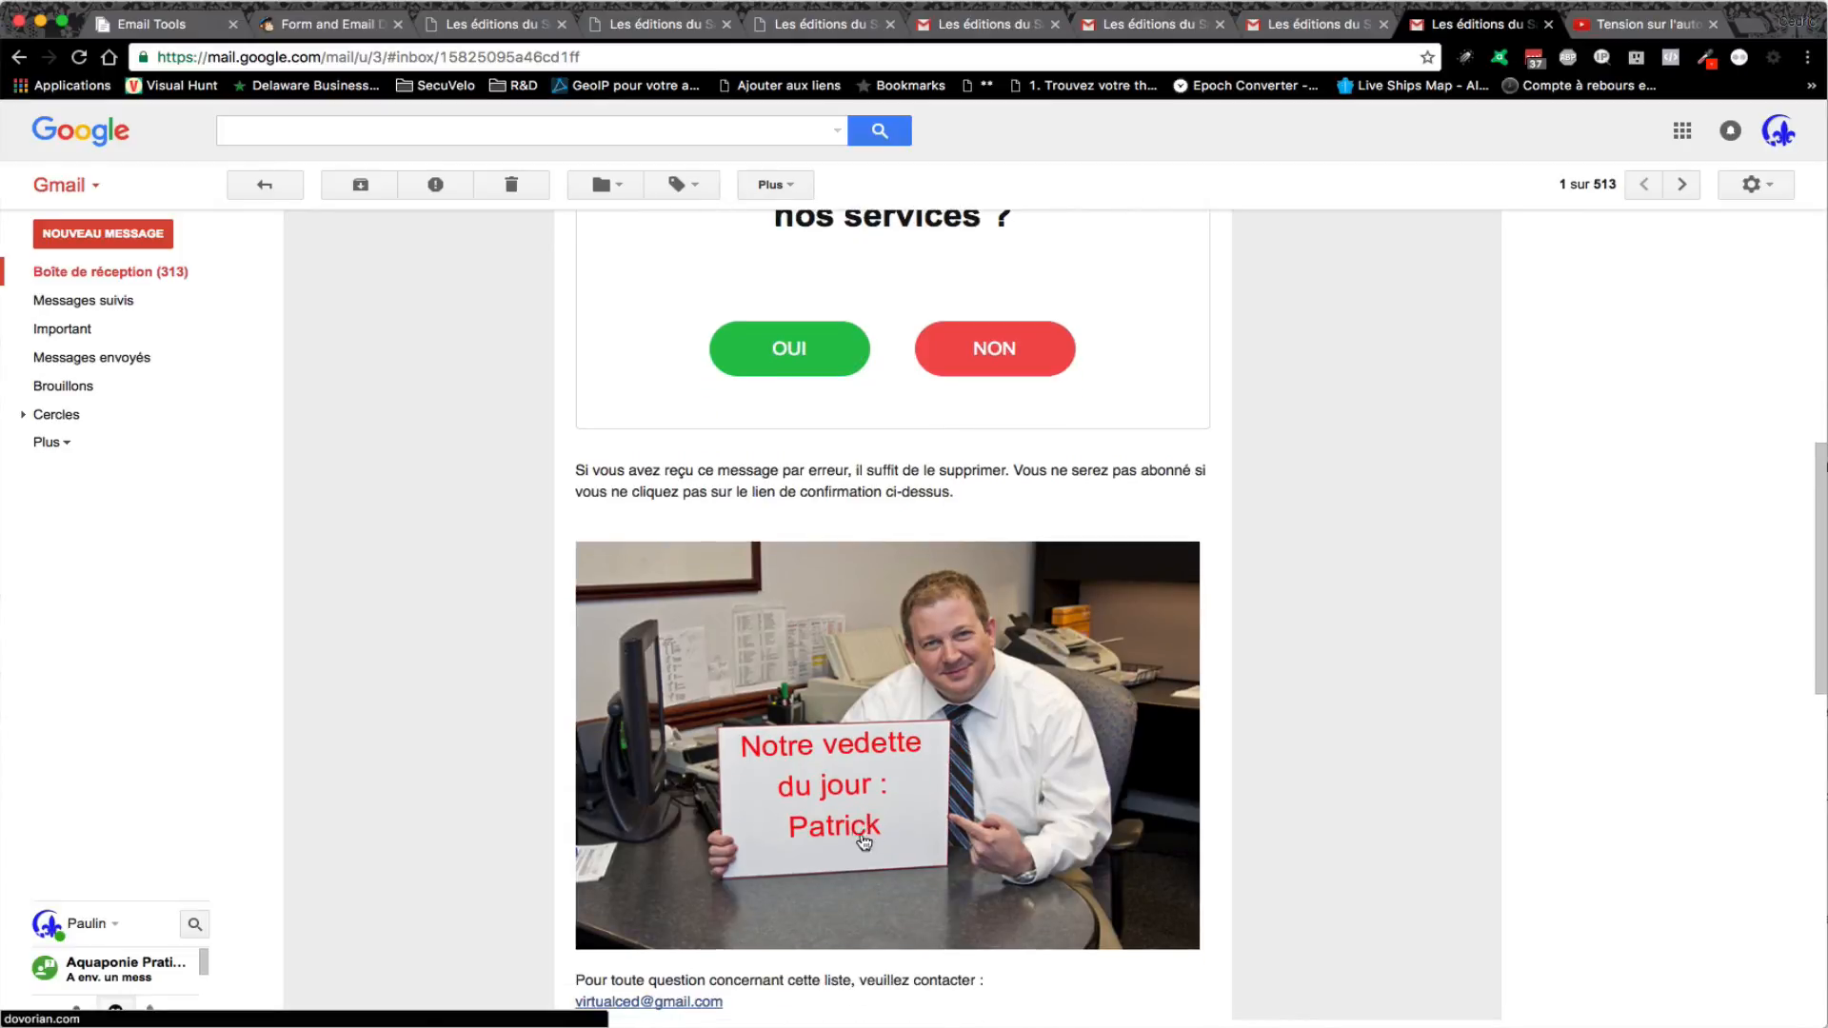
pyautogui.scroll(-5, 1162, 819)
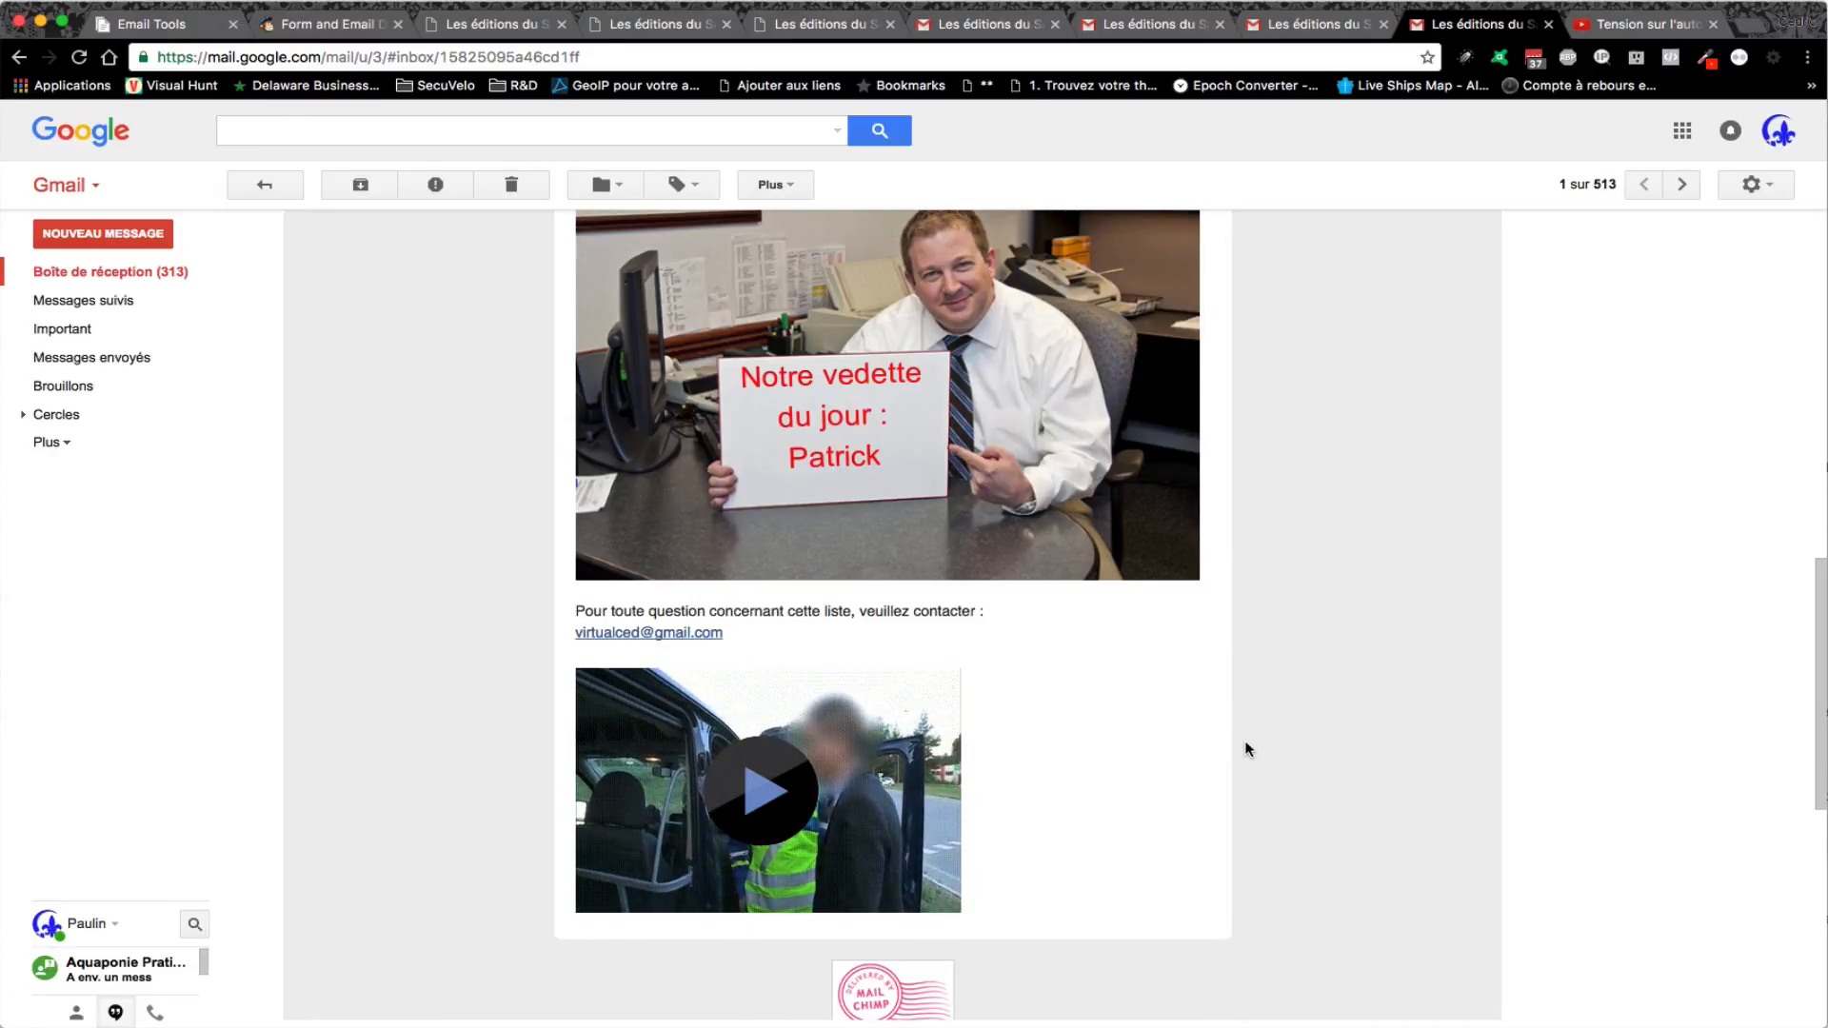
pyautogui.scroll(8, 1248, 752)
pyautogui.scroll(1, 1248, 755)
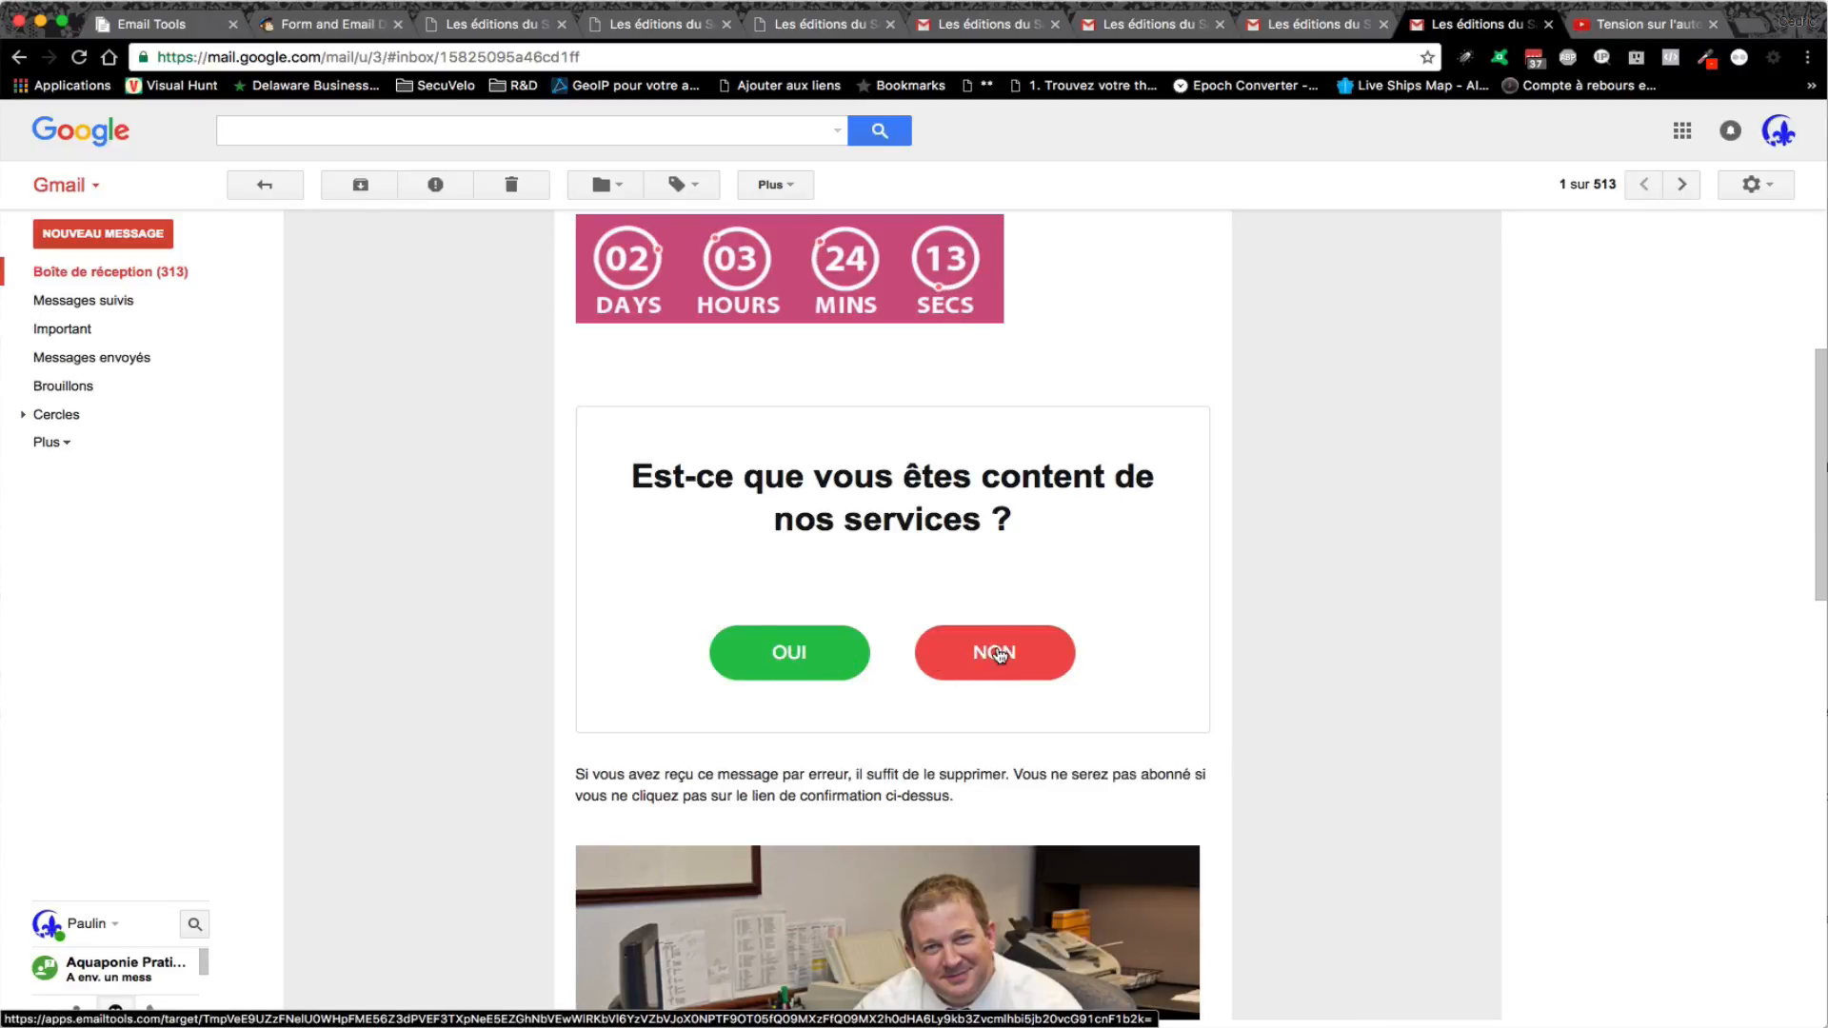
pyautogui.click(777, 653)
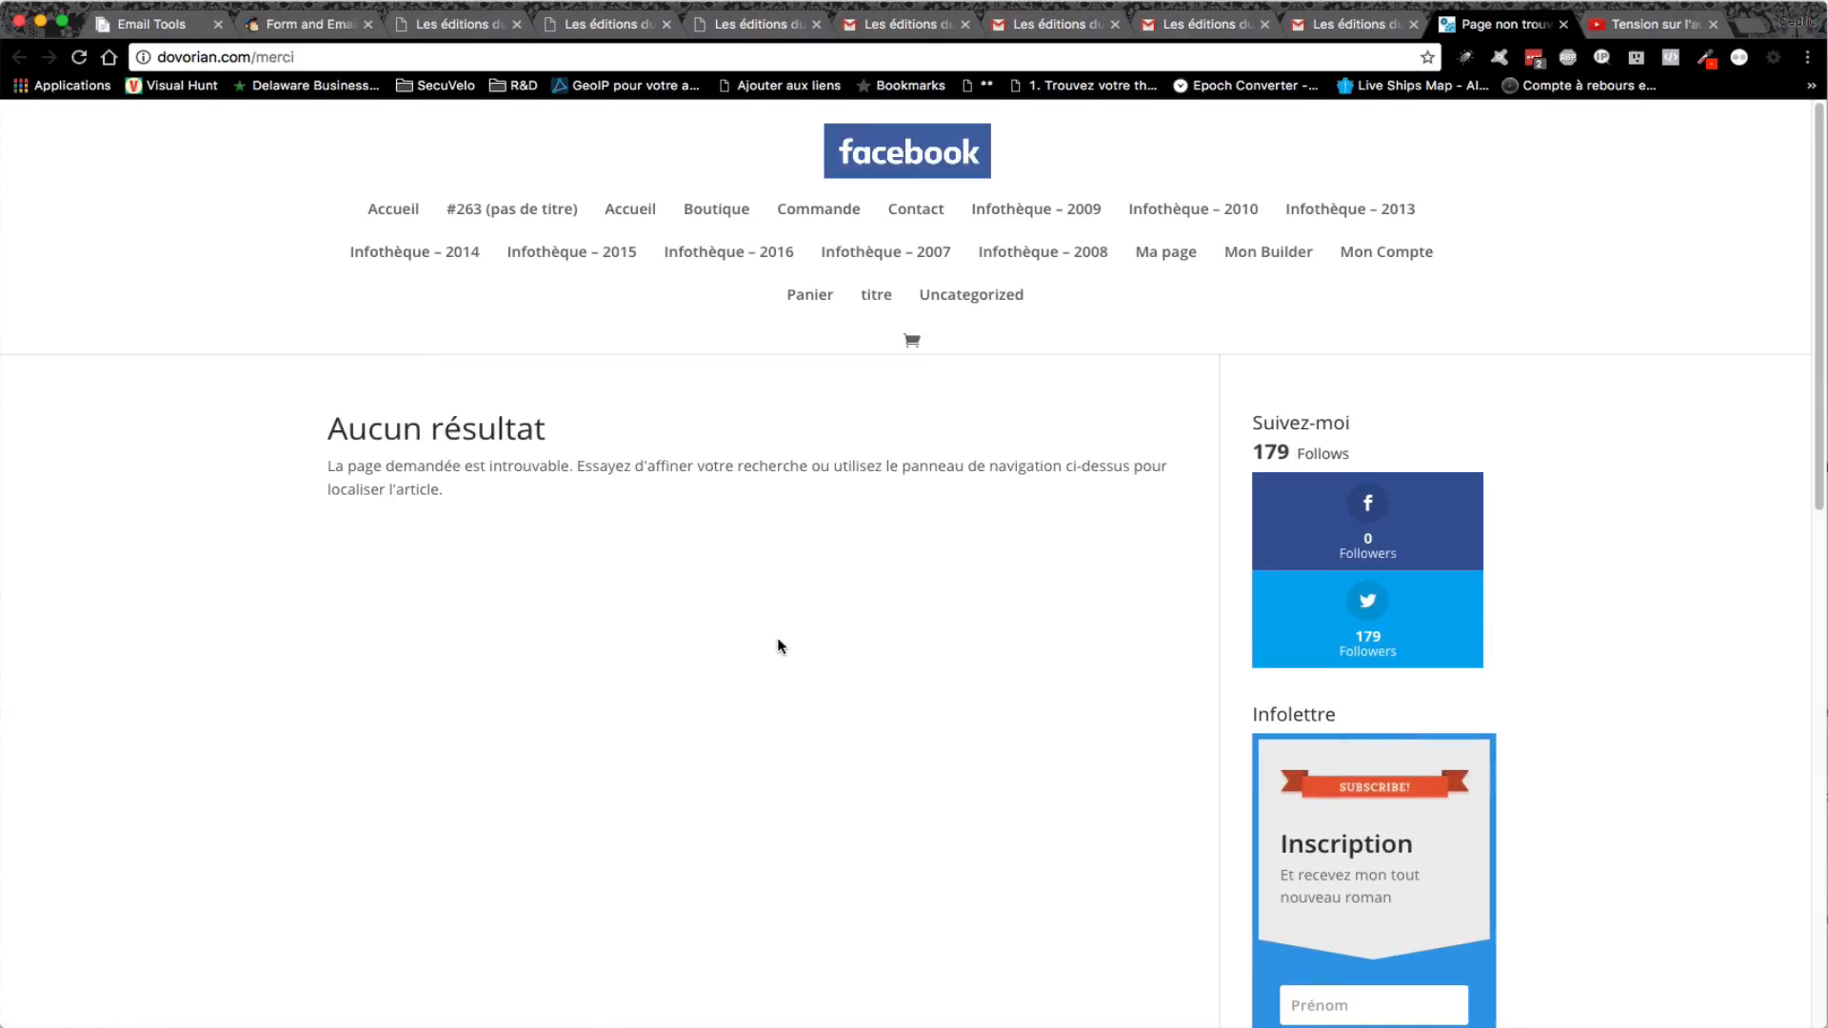
pyautogui.click(1566, 26)
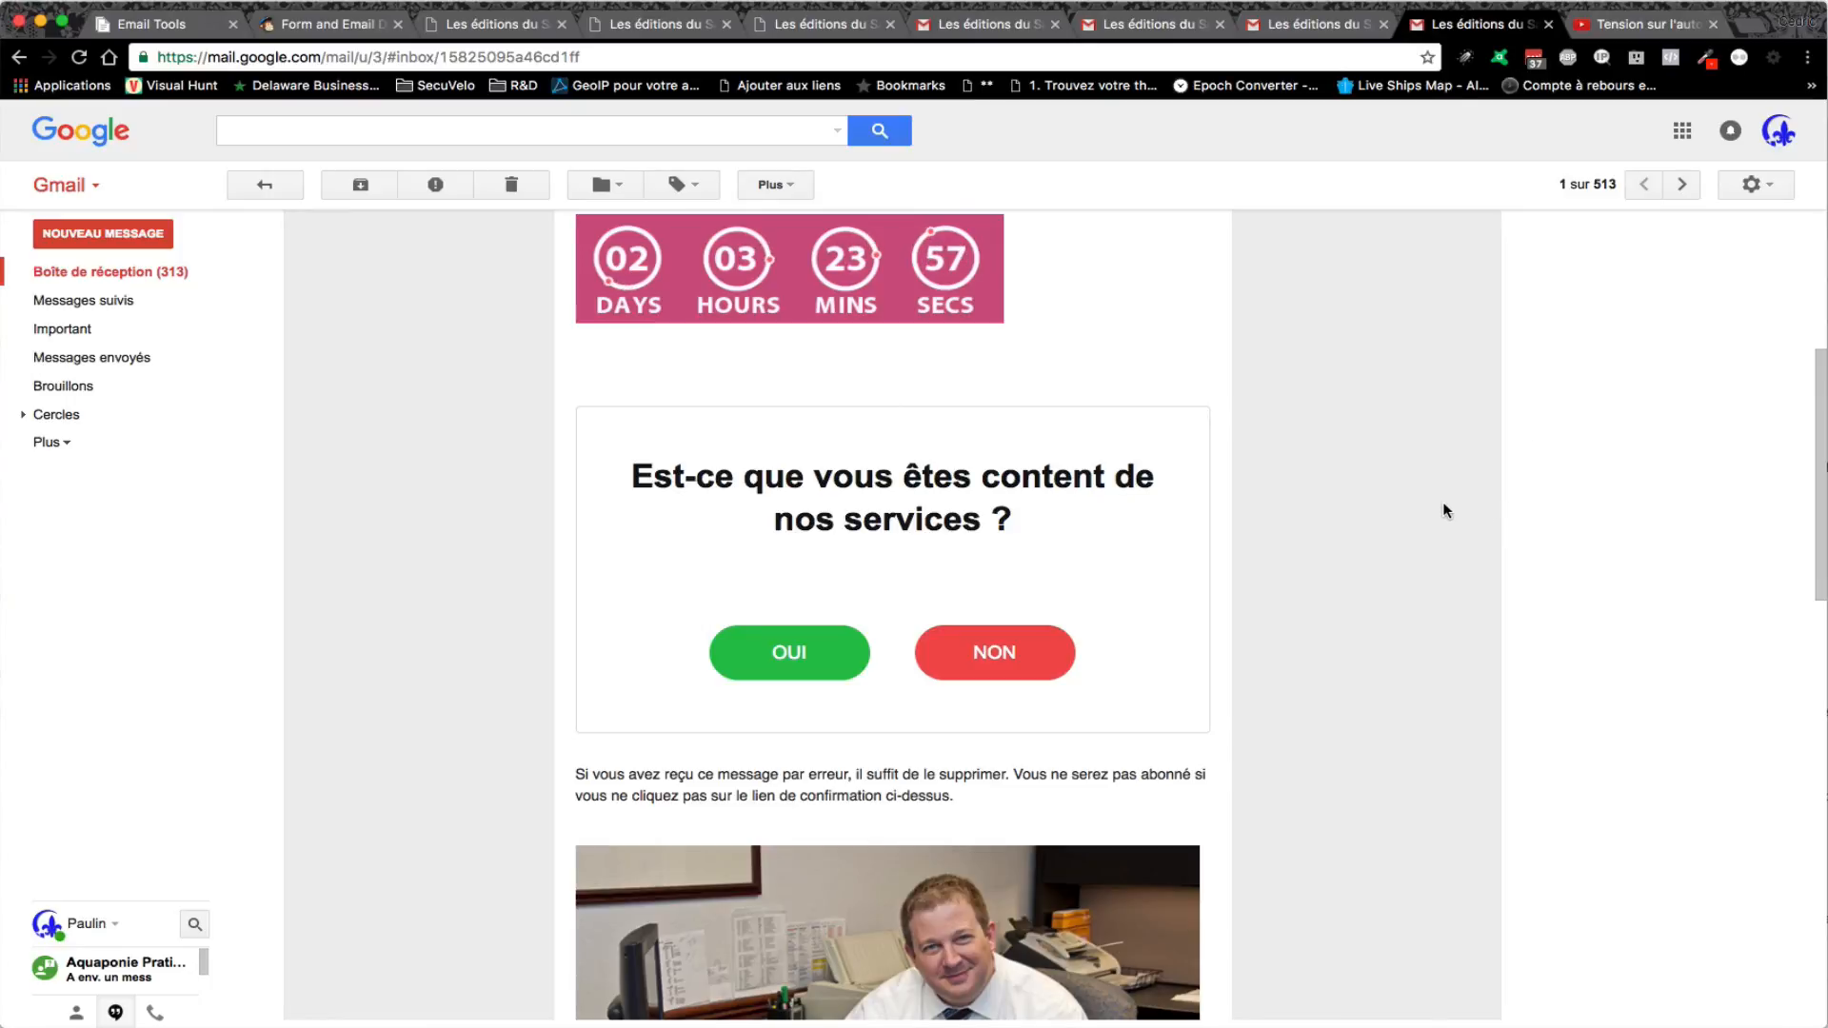
pyautogui.scroll(5, 1433, 519)
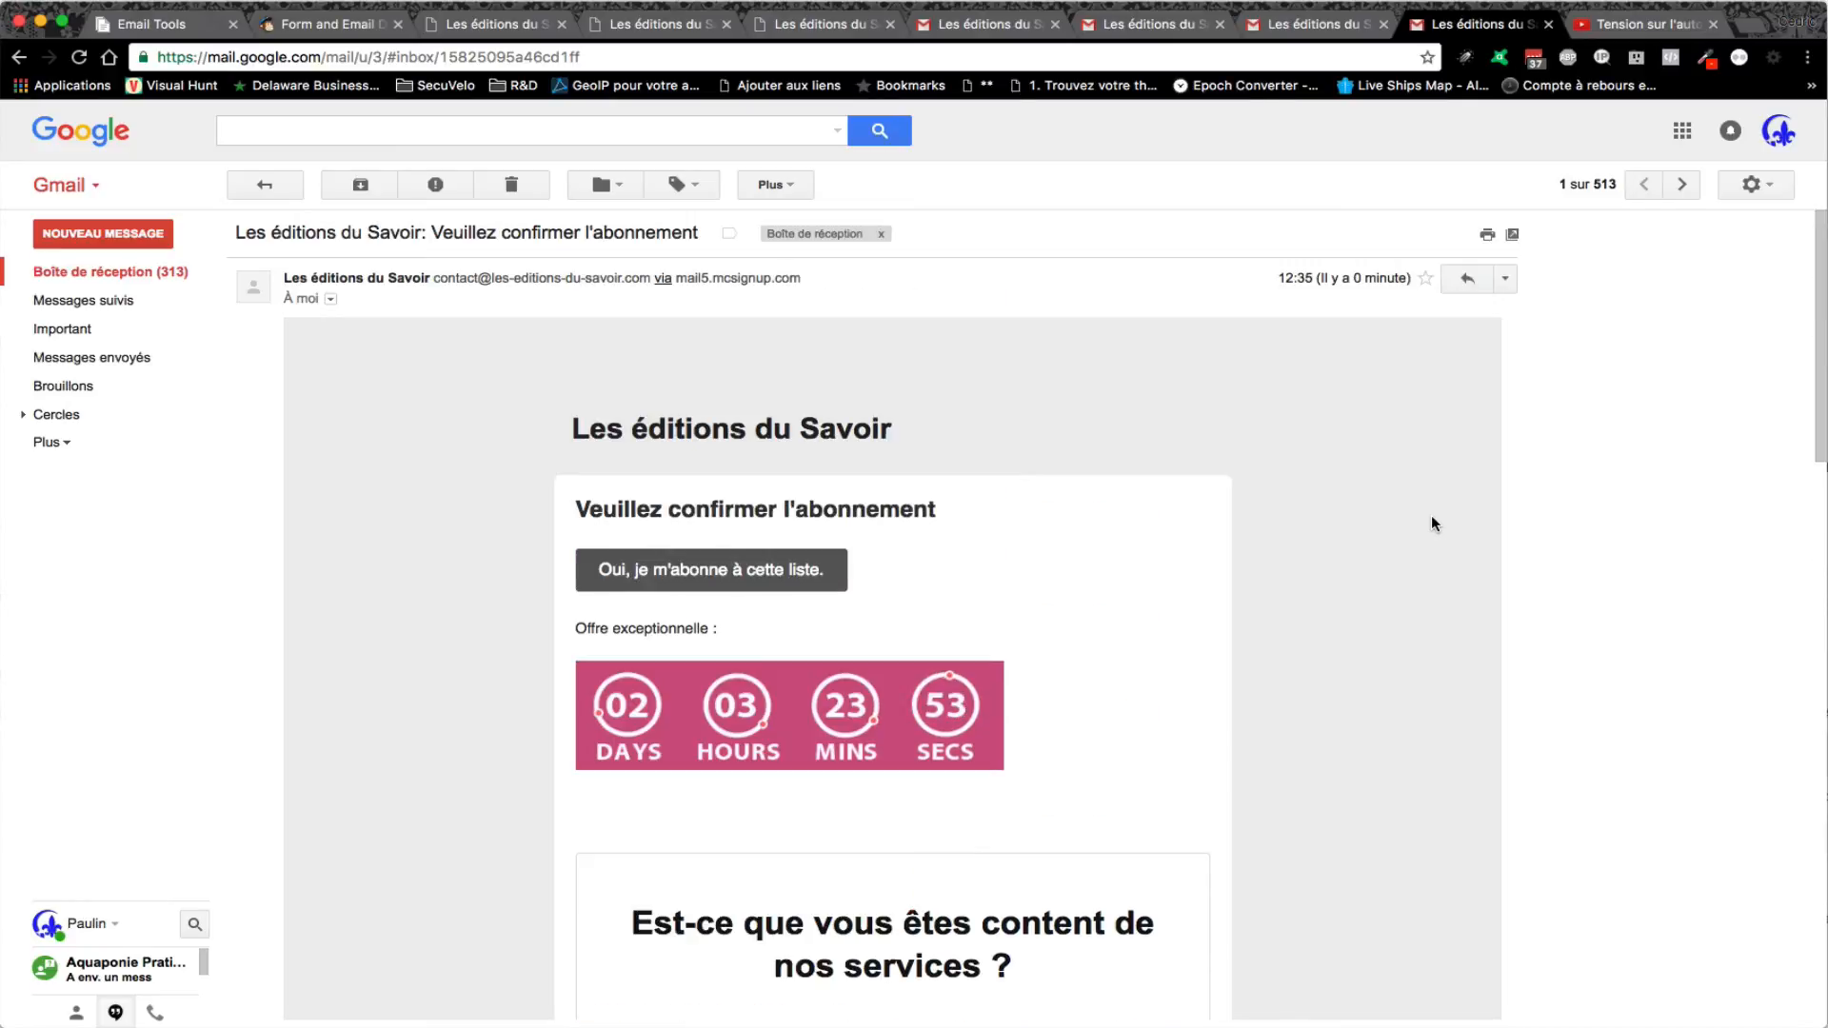
pyautogui.scroll(-1, 1433, 523)
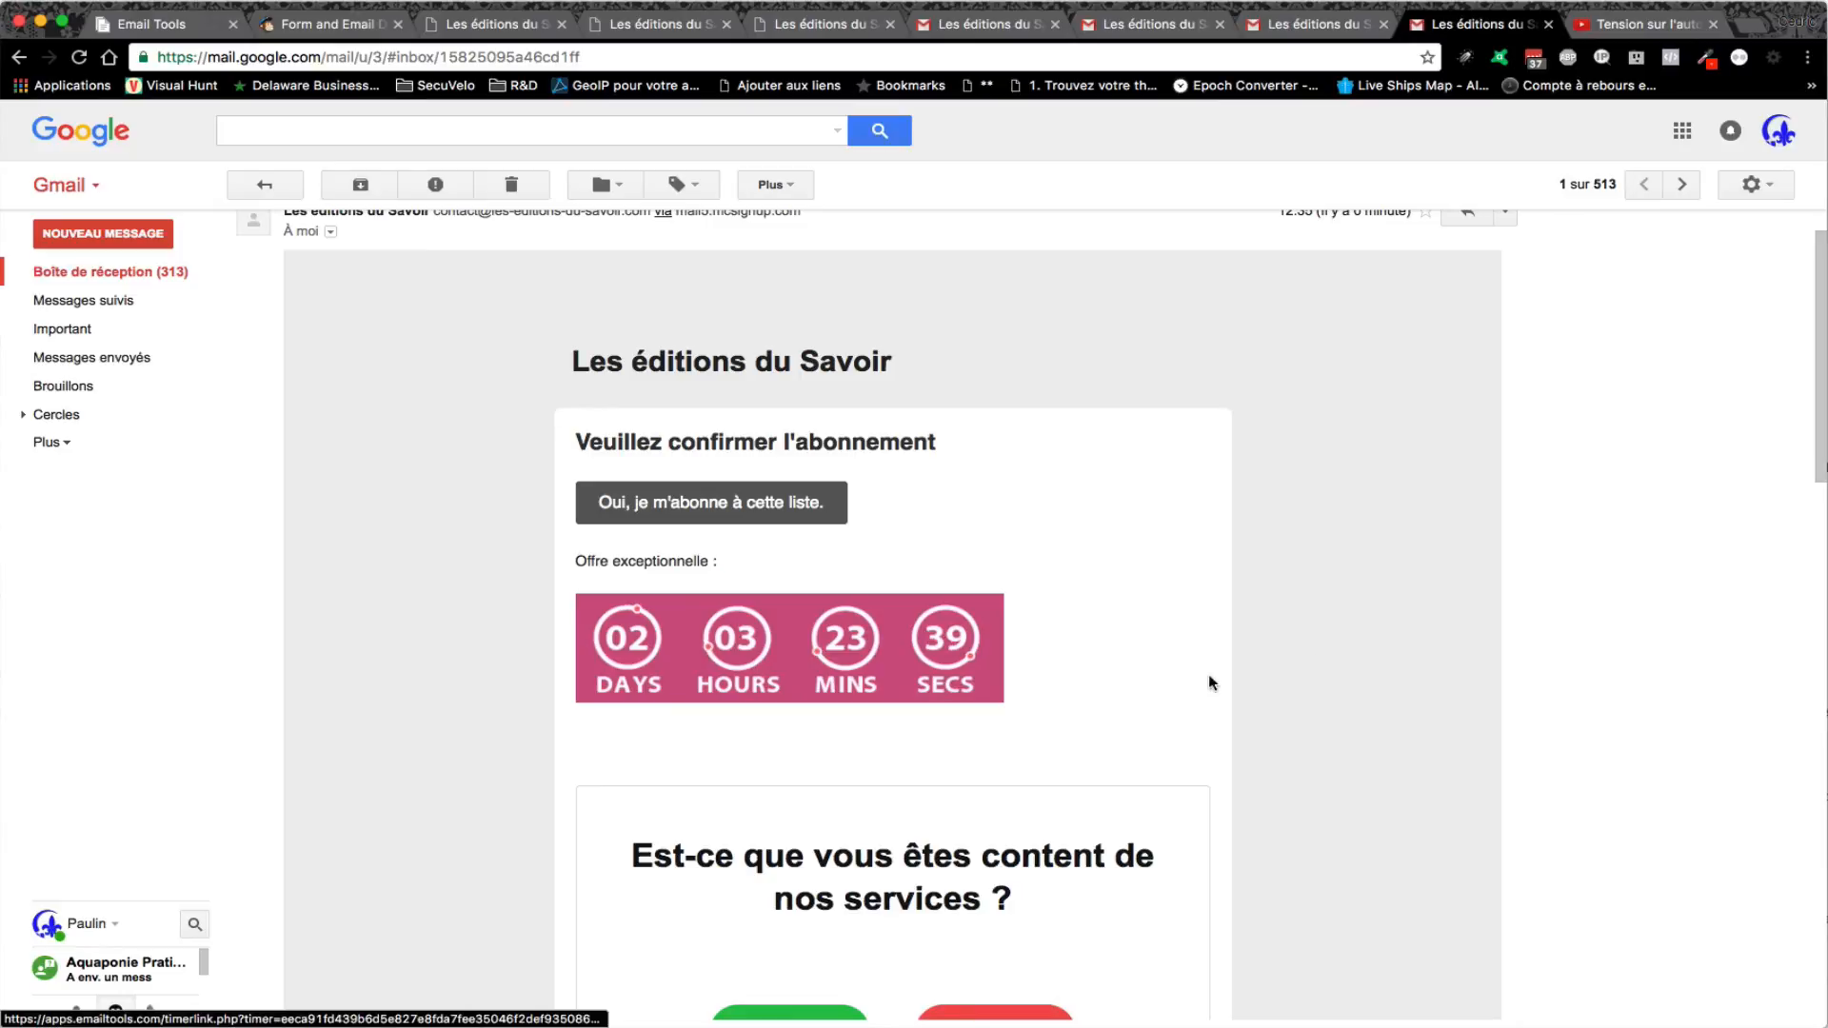
pyautogui.scroll(-3, 1316, 646)
pyautogui.scroll(-3, 1316, 646)
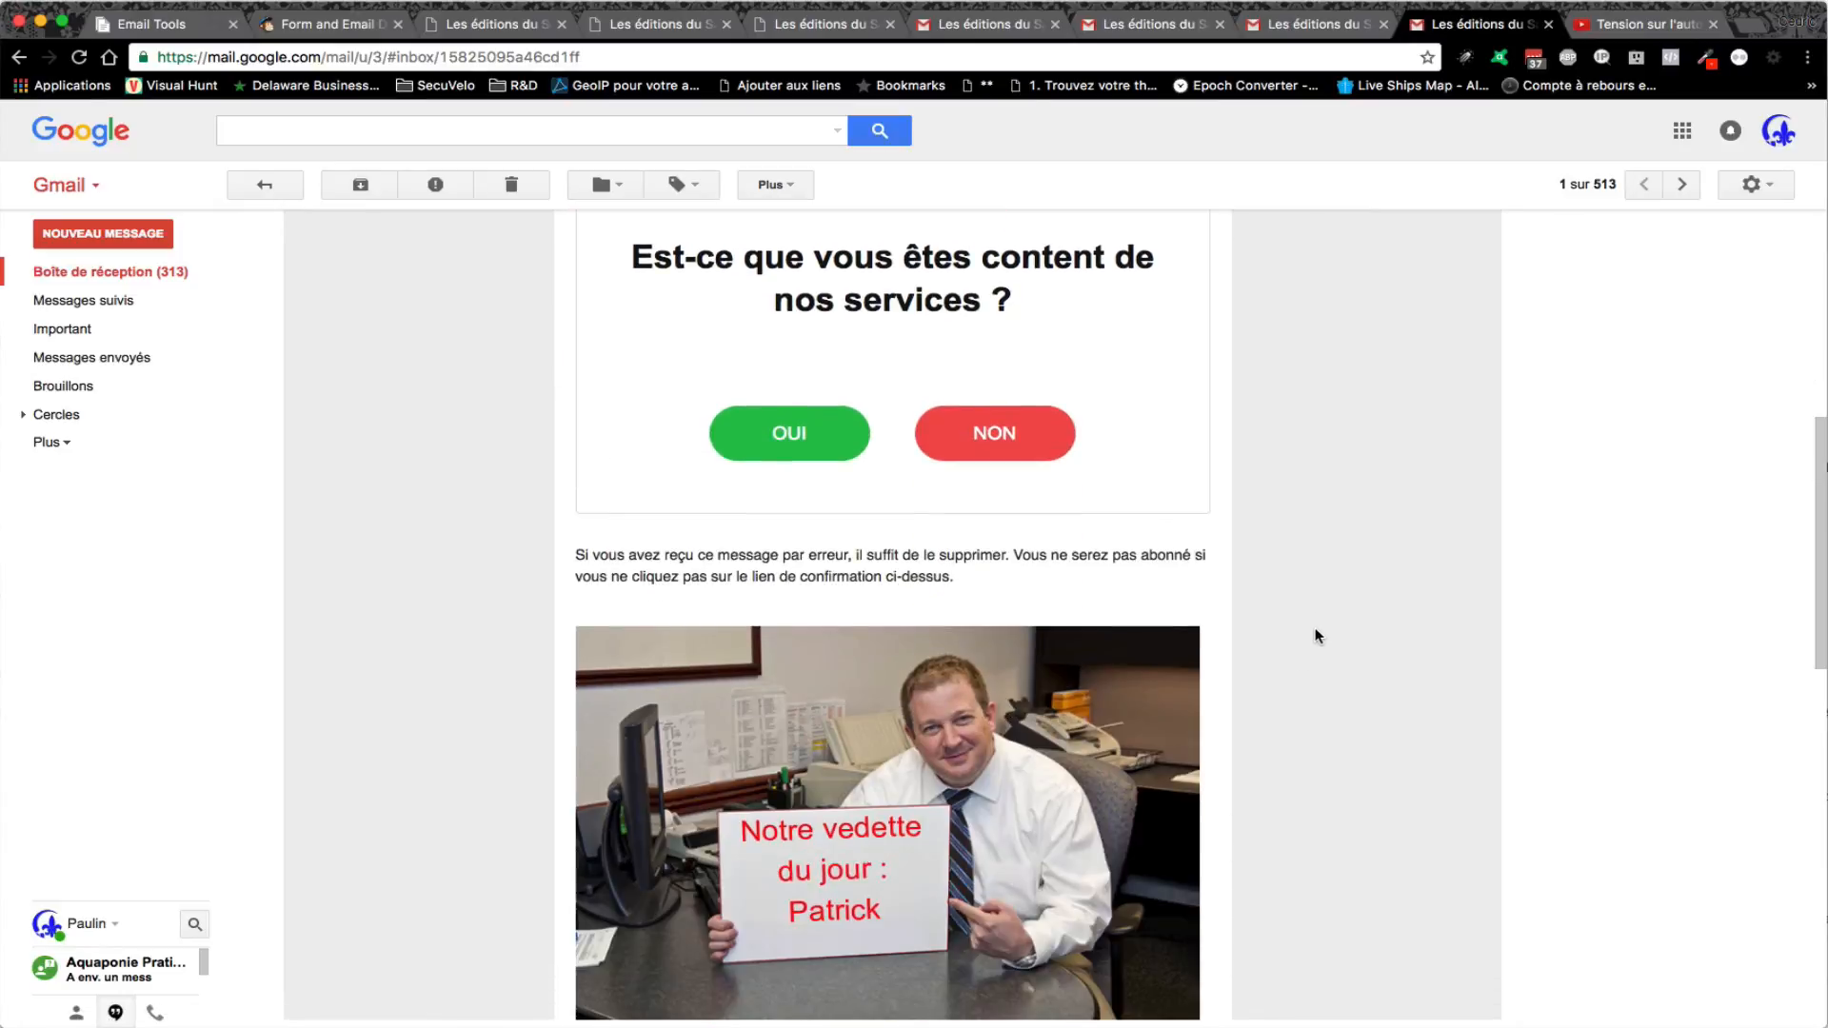
pyautogui.scroll(1, 1183, 551)
pyautogui.scroll(1, 874, 445)
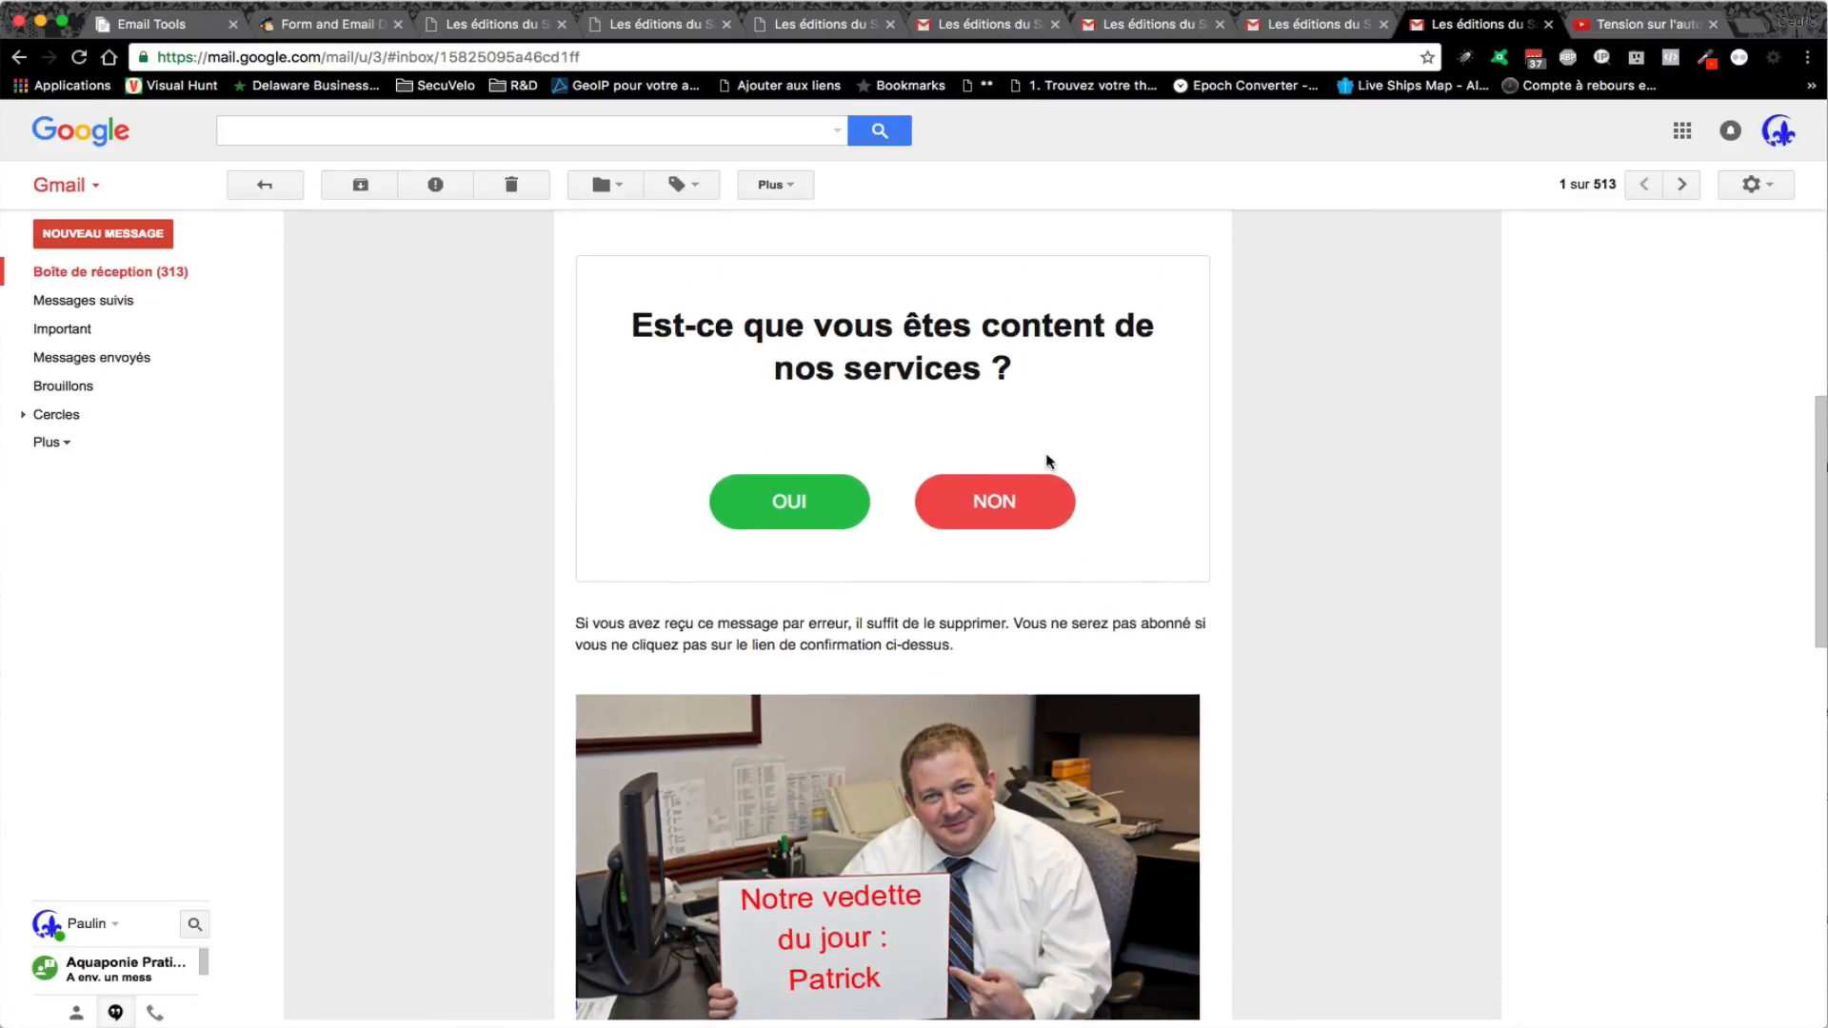
pyautogui.scroll(-4, 1238, 543)
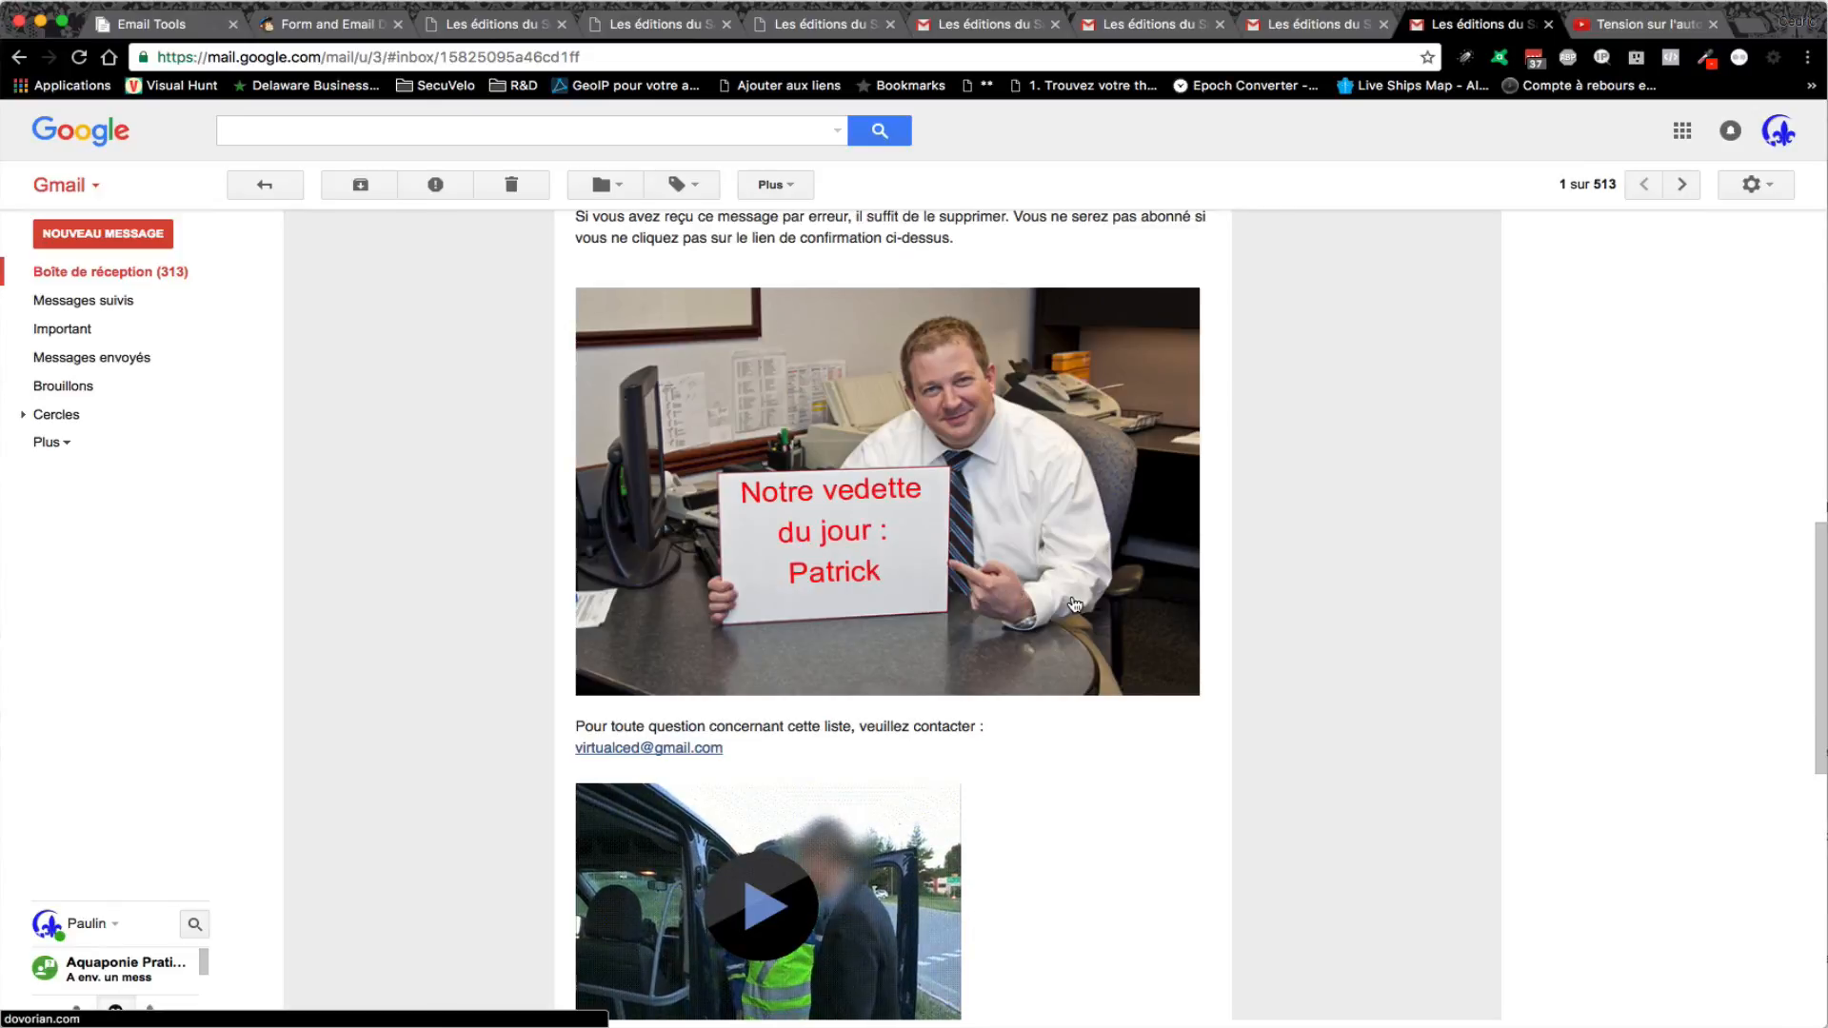
pyautogui.scroll(-3, 1338, 638)
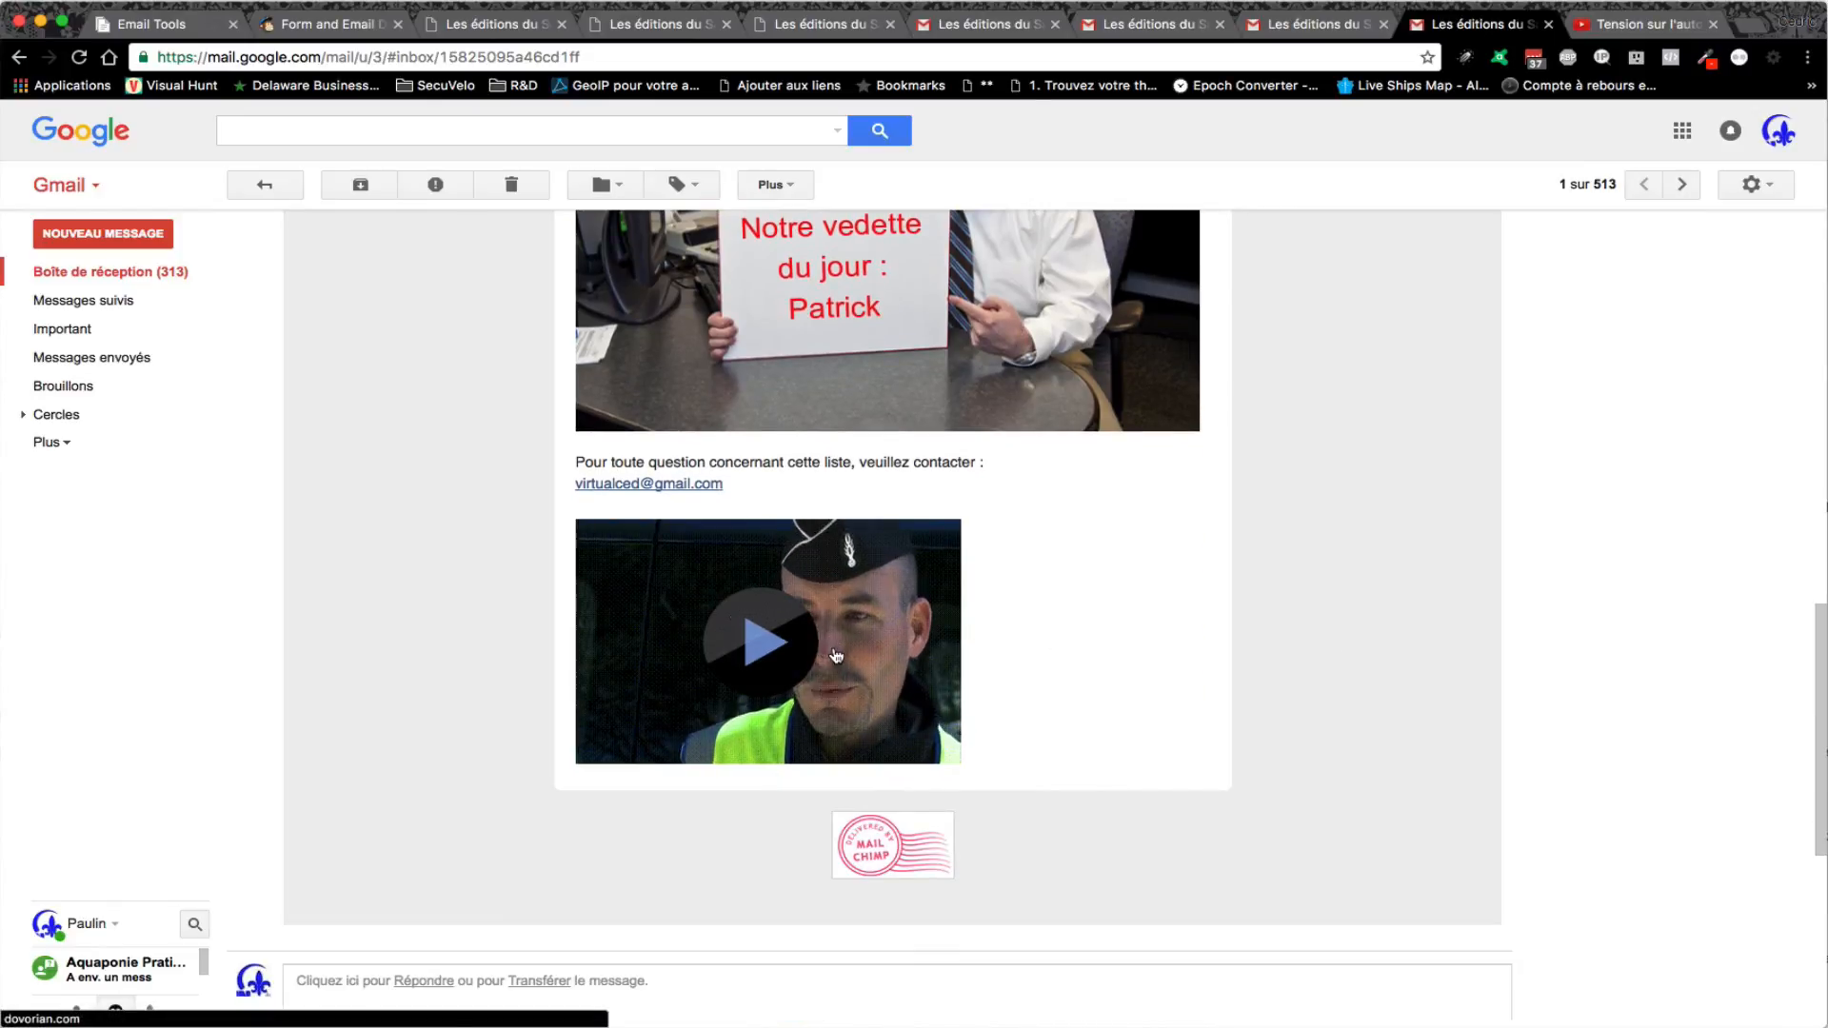
pyautogui.scroll(-1, 1198, 636)
pyautogui.scroll(7, 1198, 636)
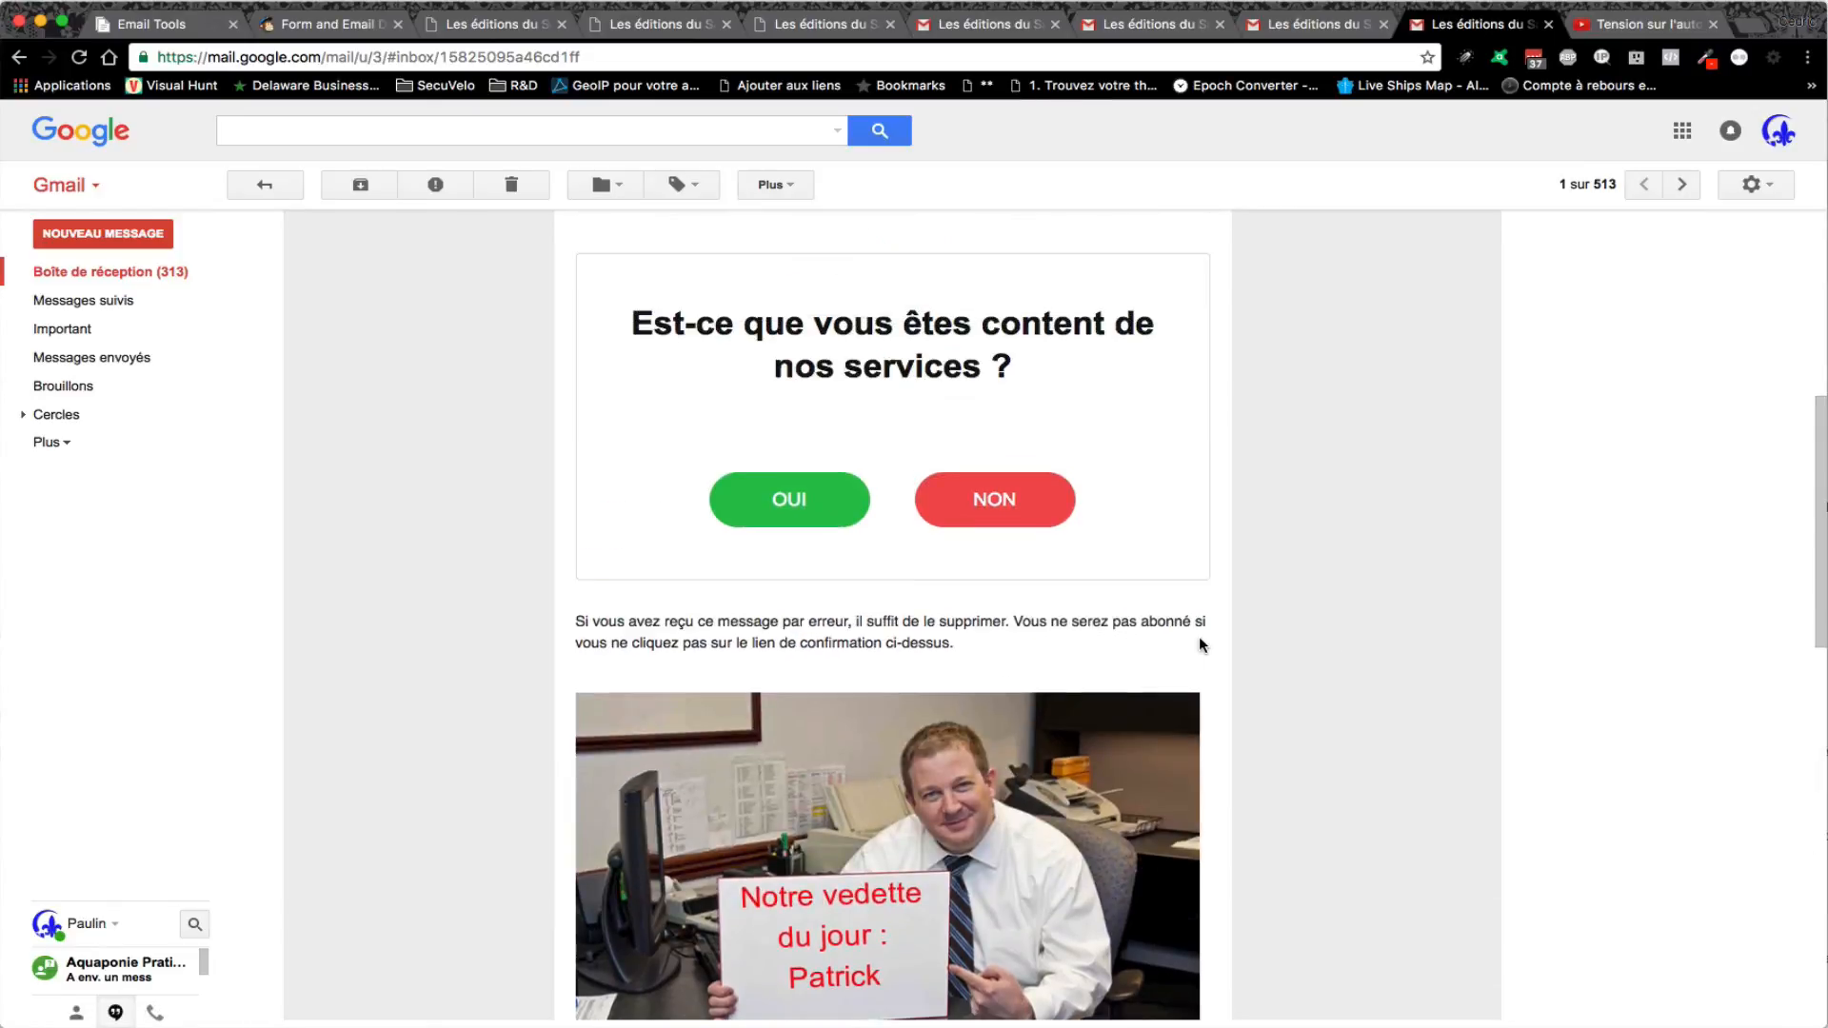
pyautogui.scroll(6, 1198, 636)
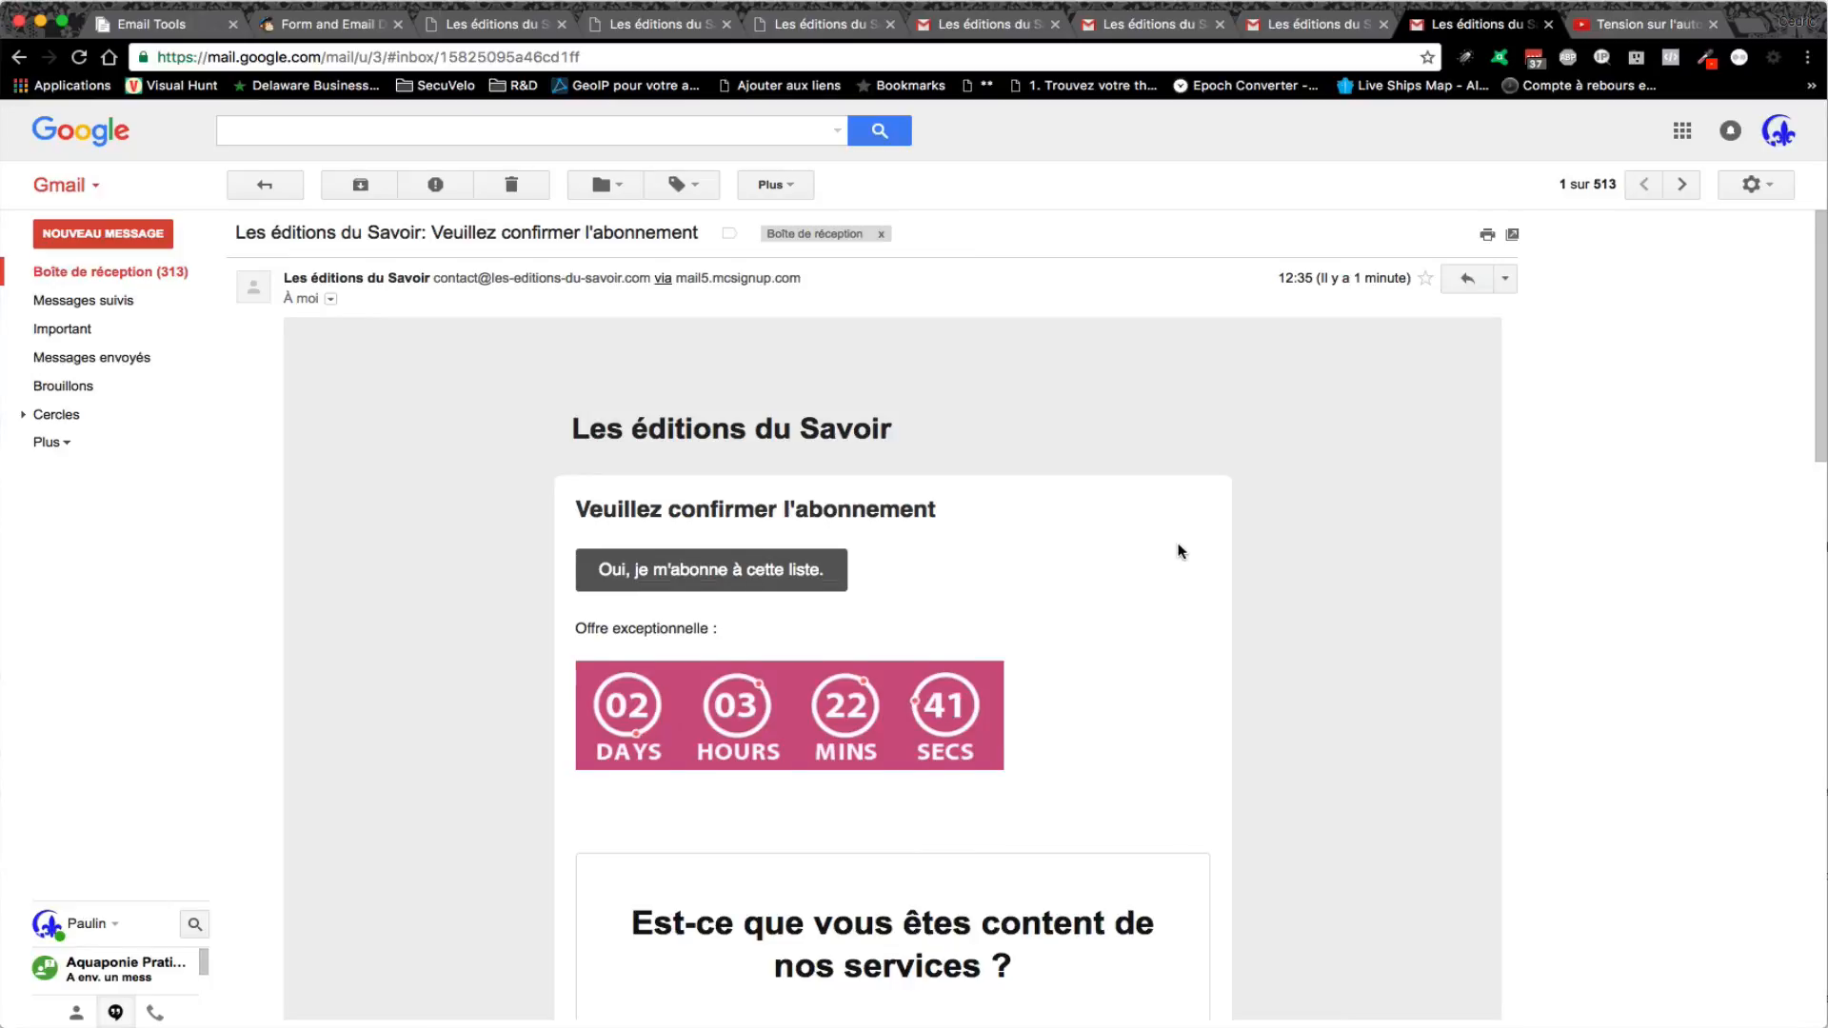
pyautogui.scroll(-3, 1180, 548)
pyautogui.scroll(3, 1180, 550)
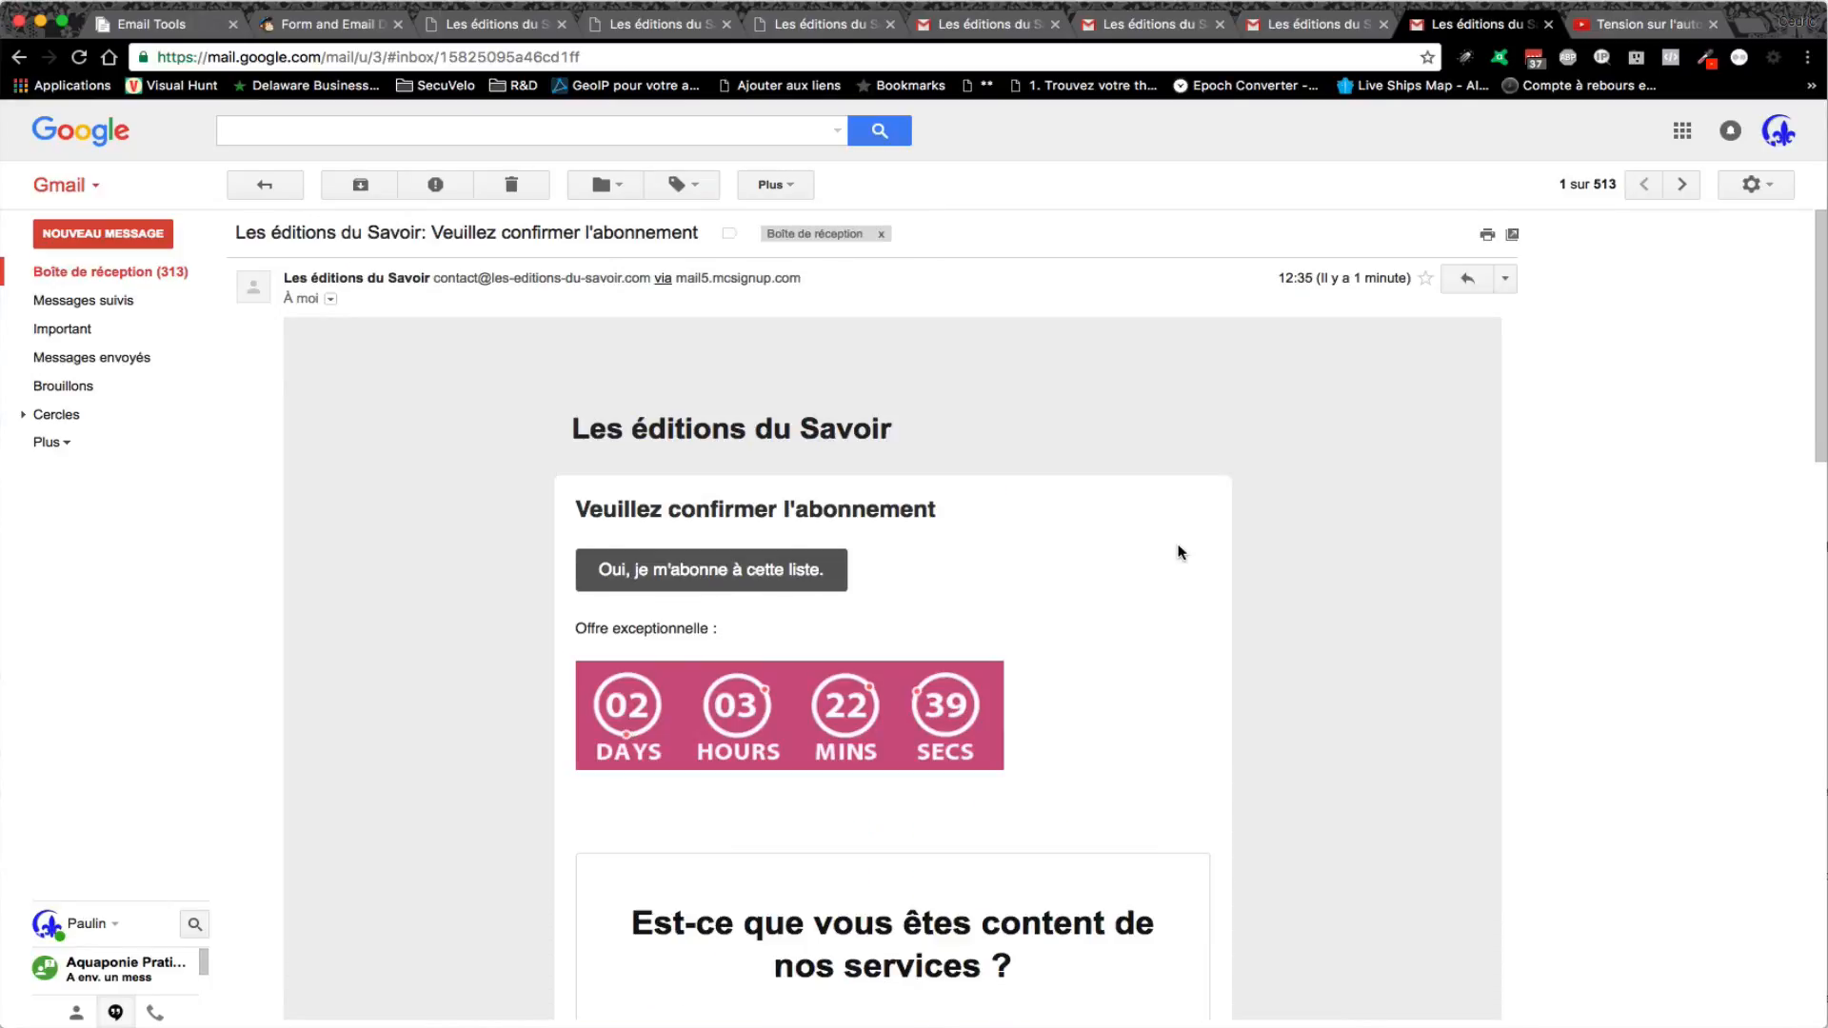